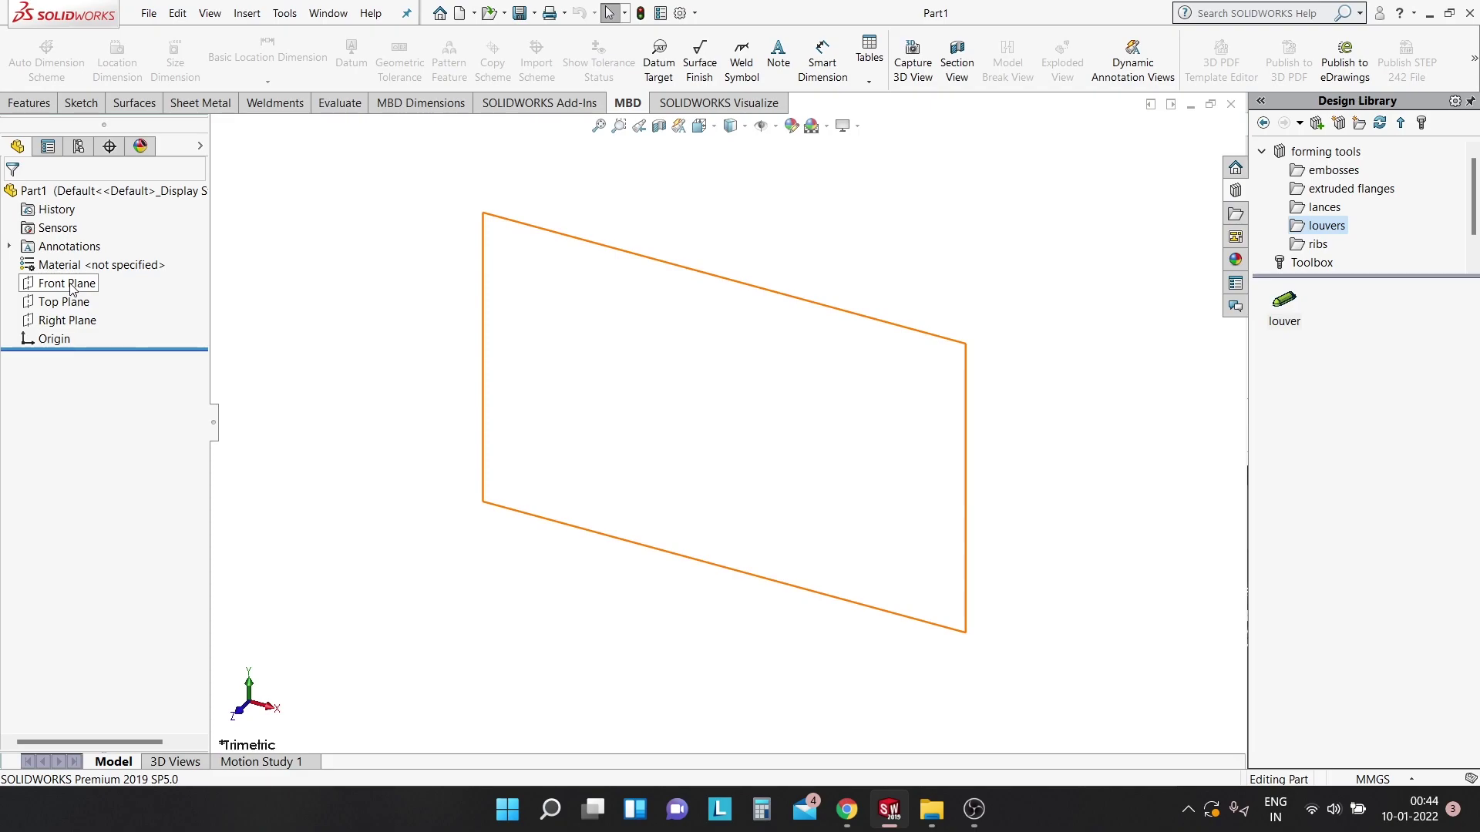
Select the Front Plane, view it Normal To, and bring up the Sketch tools.
click(70, 287)
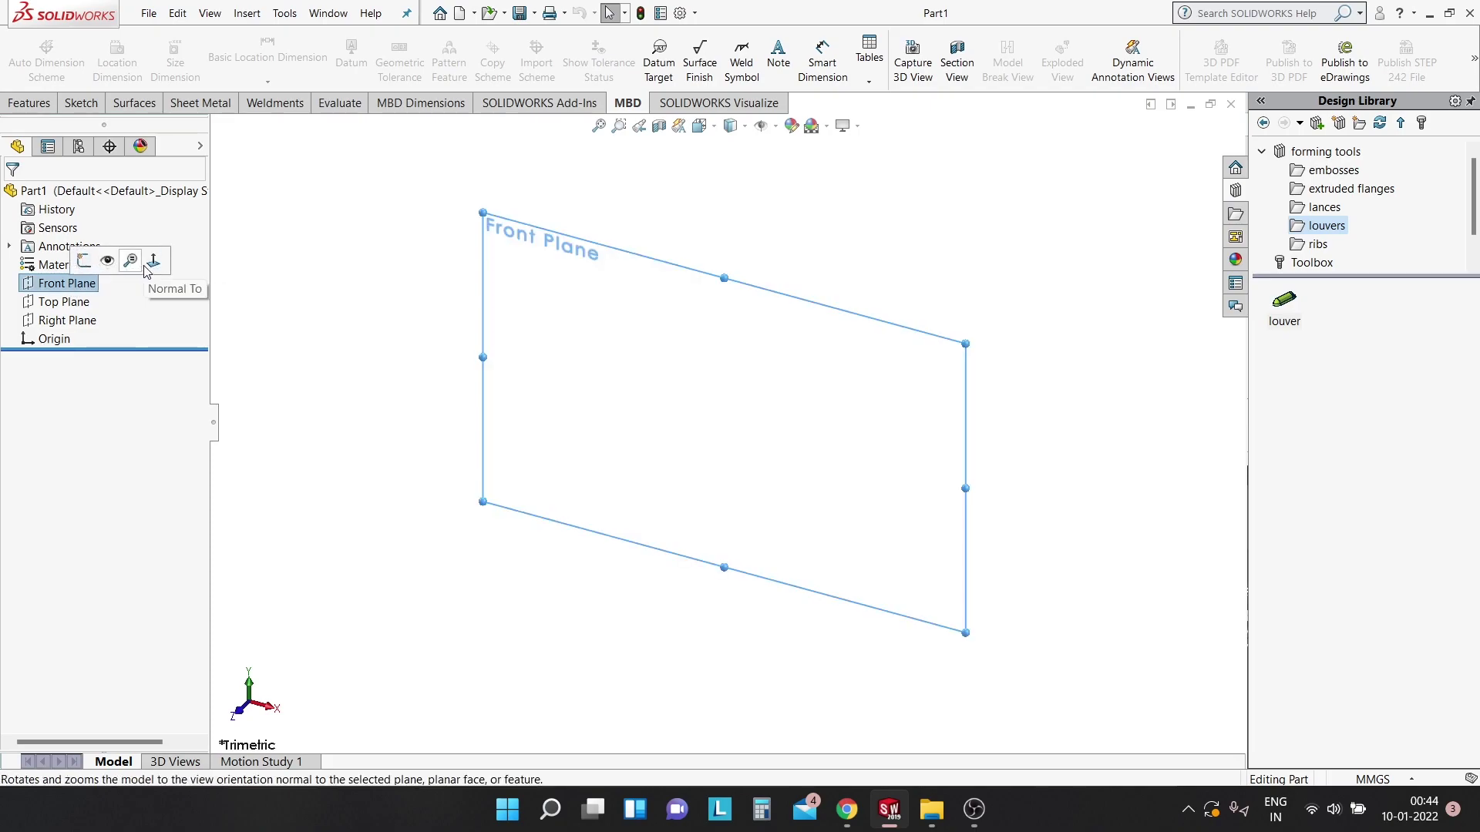
click(149, 266)
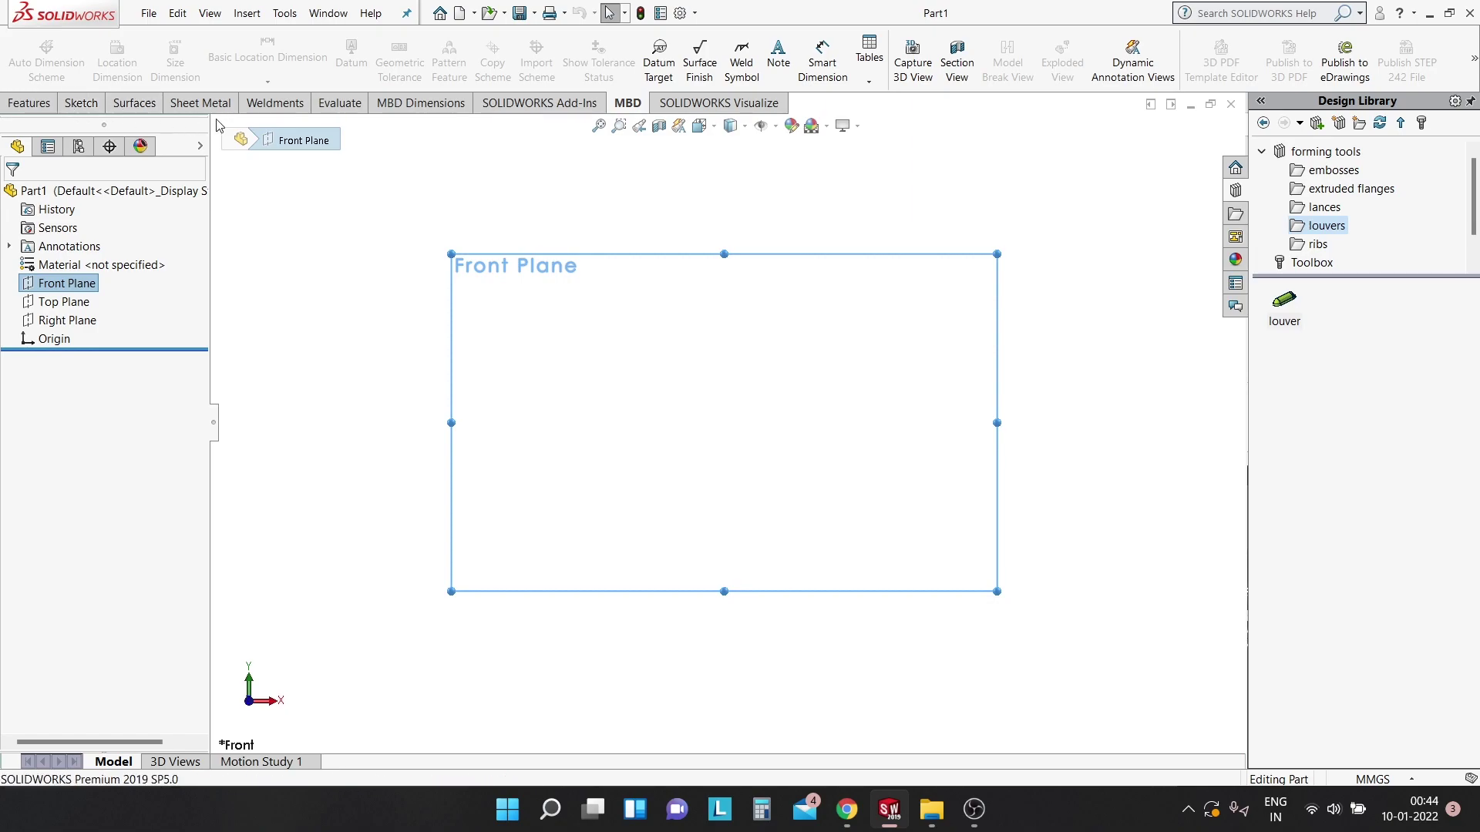
click(82, 102)
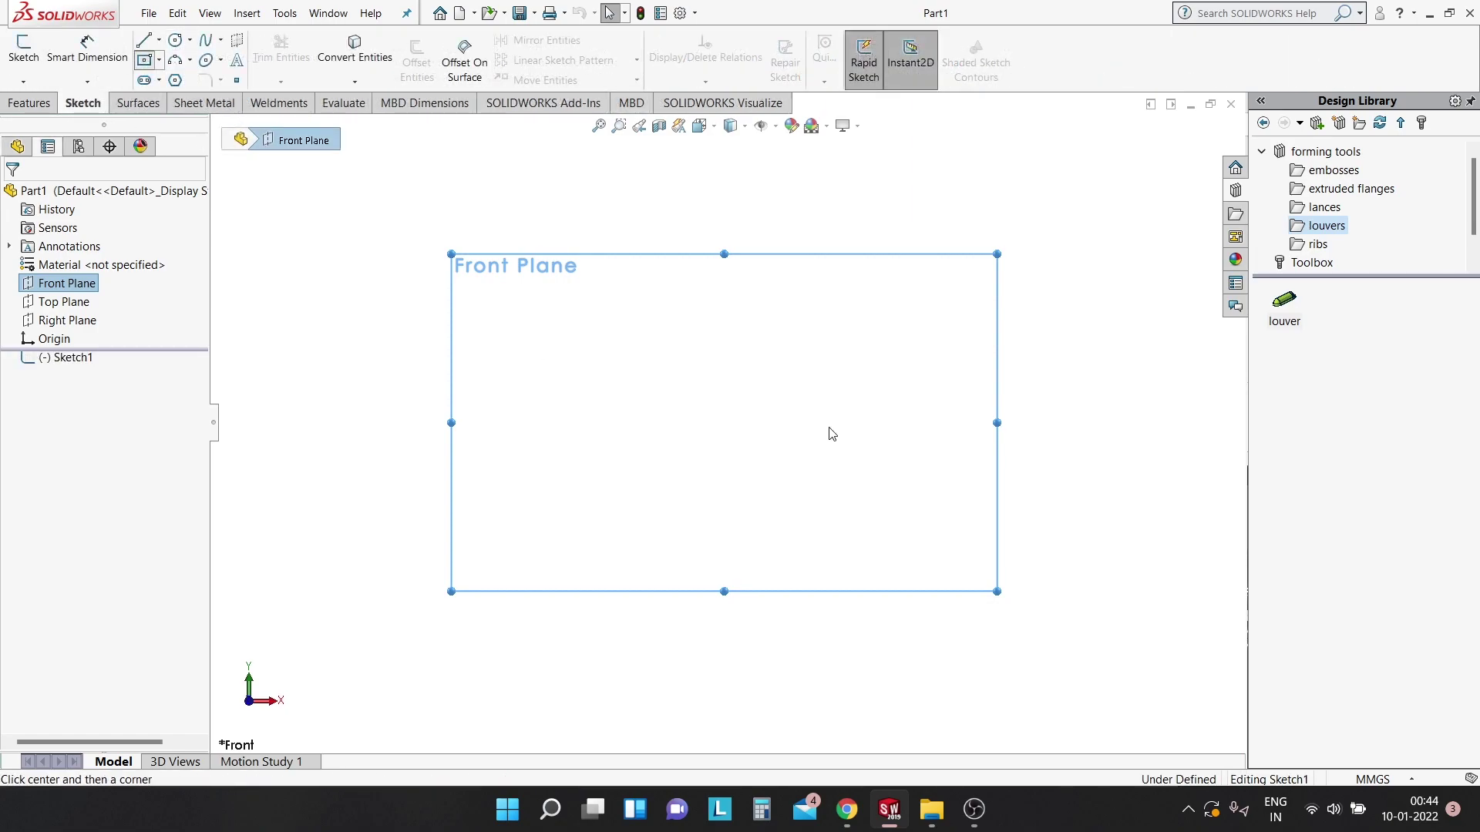
Draw a center rectangle at the origin and dimension its width to 250.
click(724, 422)
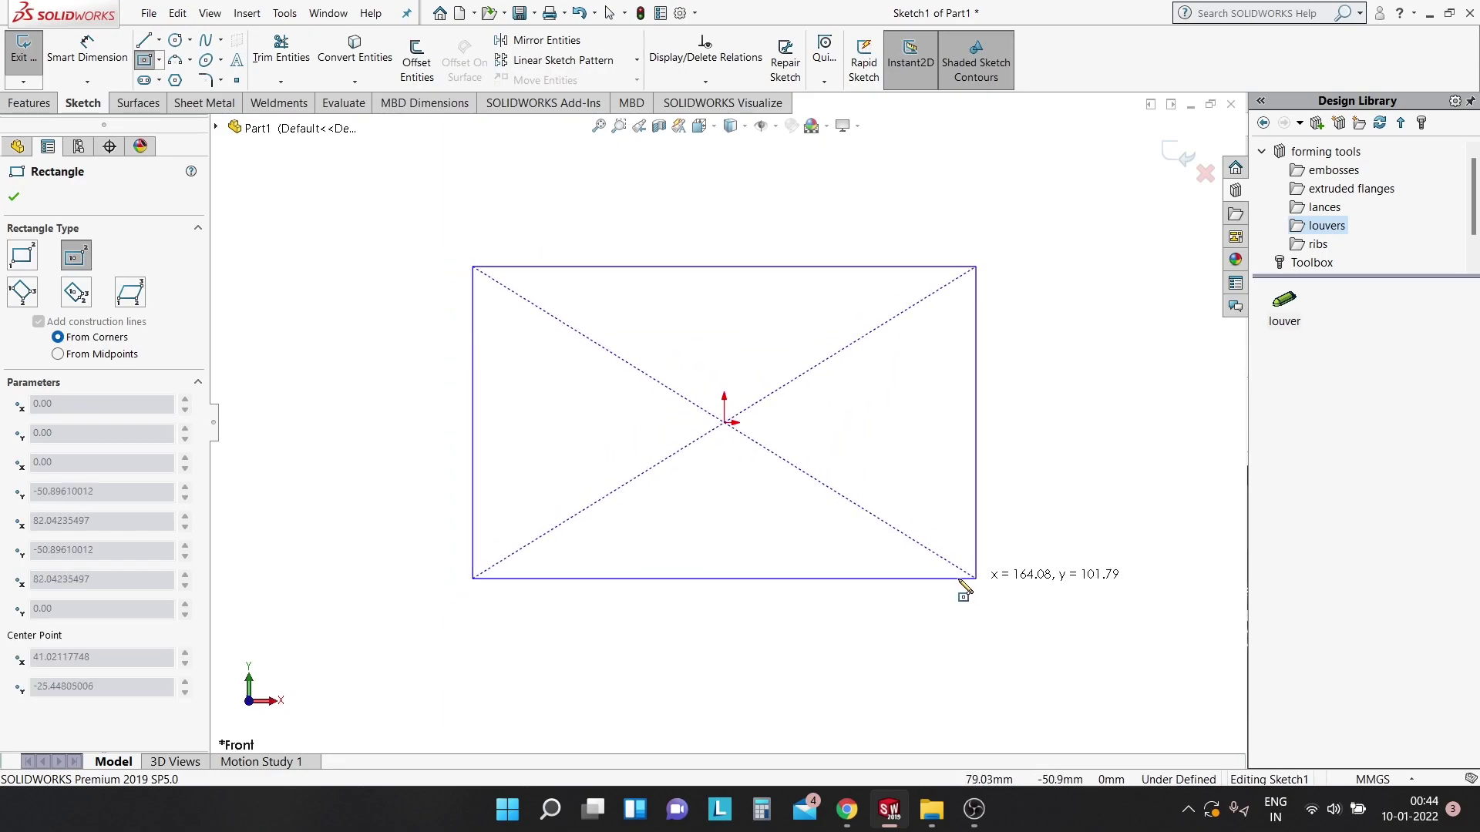
click(889, 615)
click(87, 47)
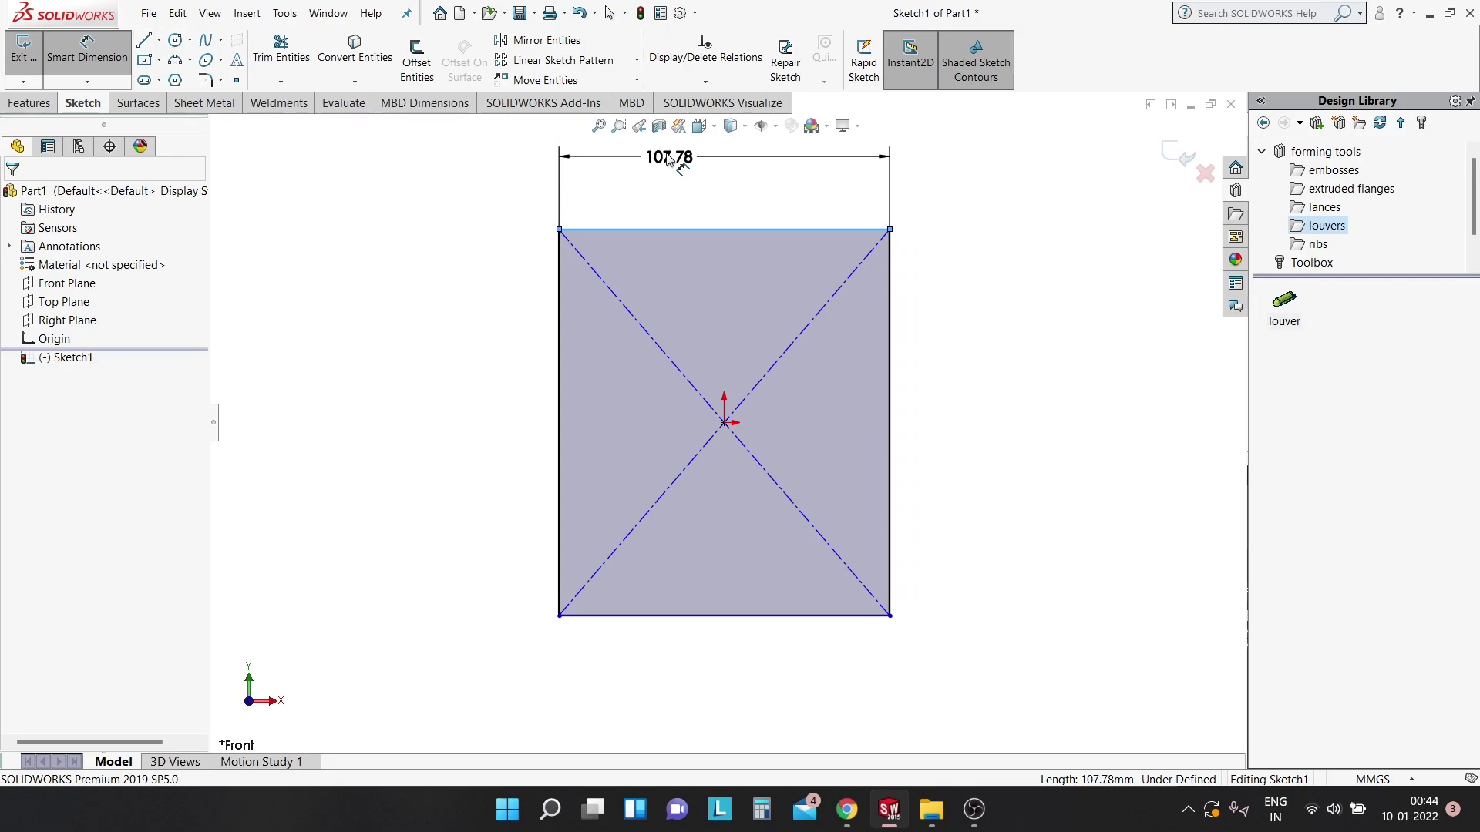
click(667, 159)
text(250)
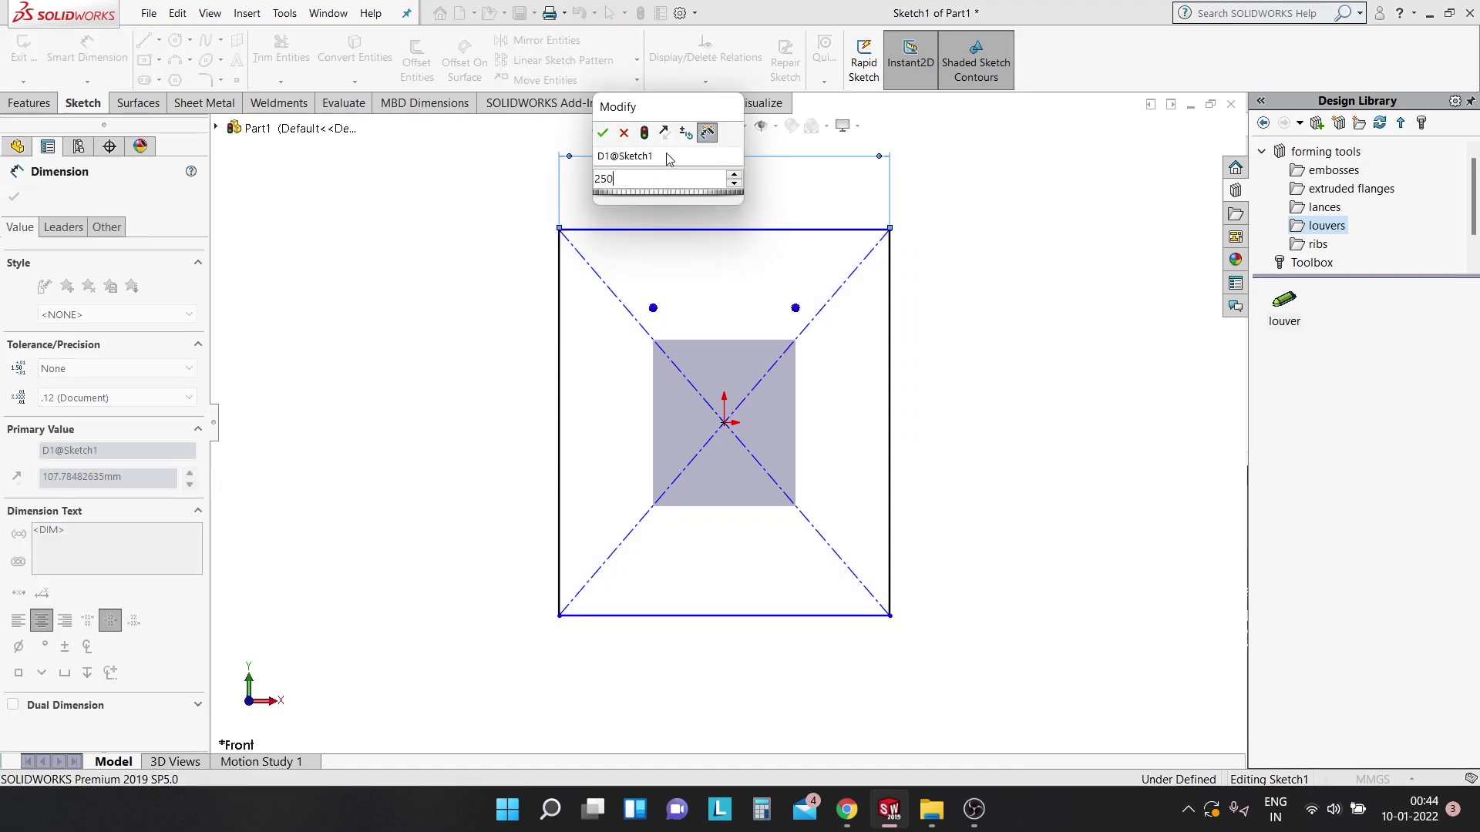
key(Return)
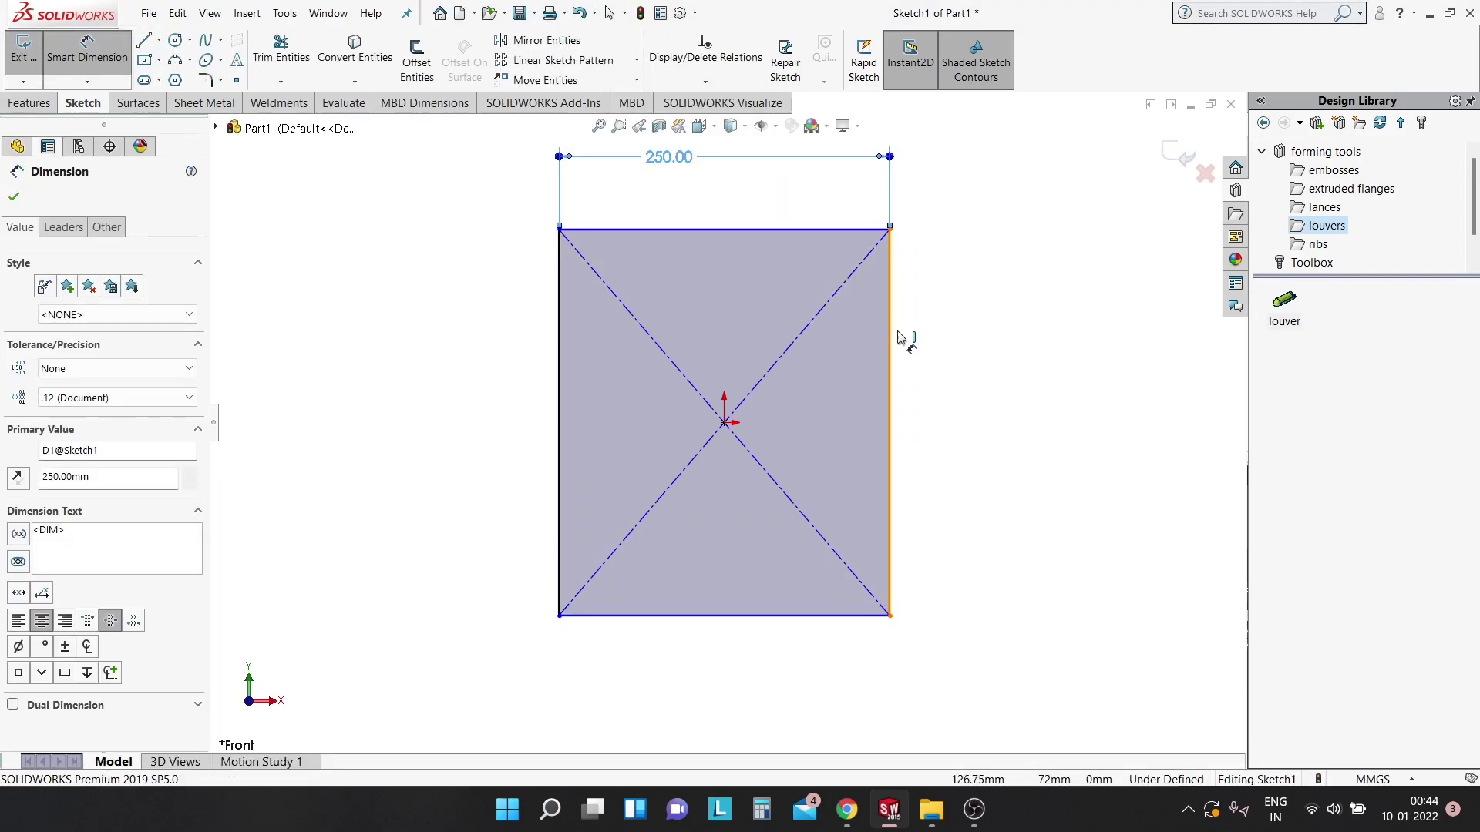
Dimension the rectangle's height to 400 and close Smart Dimension.
click(894, 333)
click(1002, 339)
text(40)
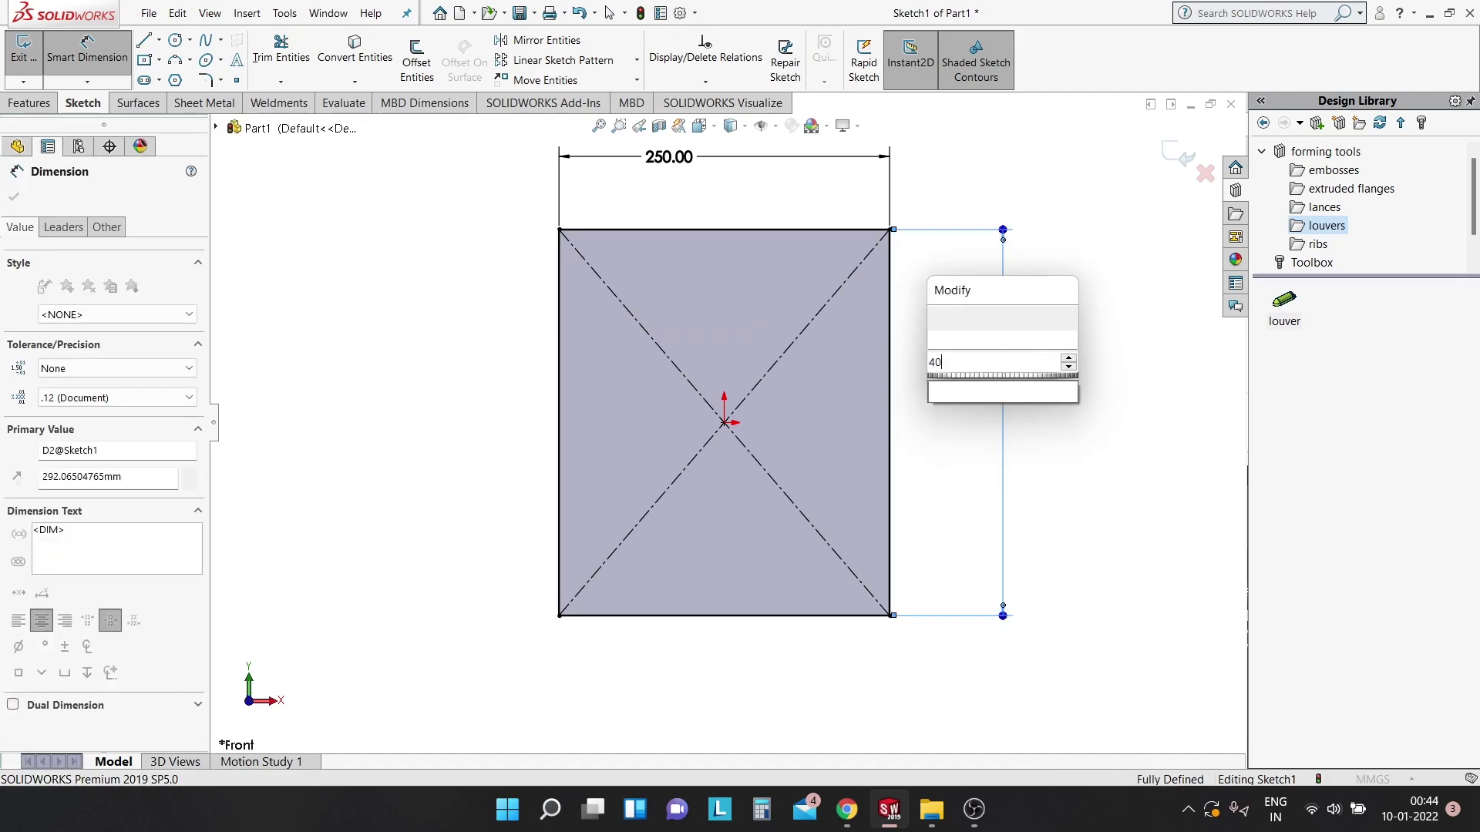
text(0)
key(Return)
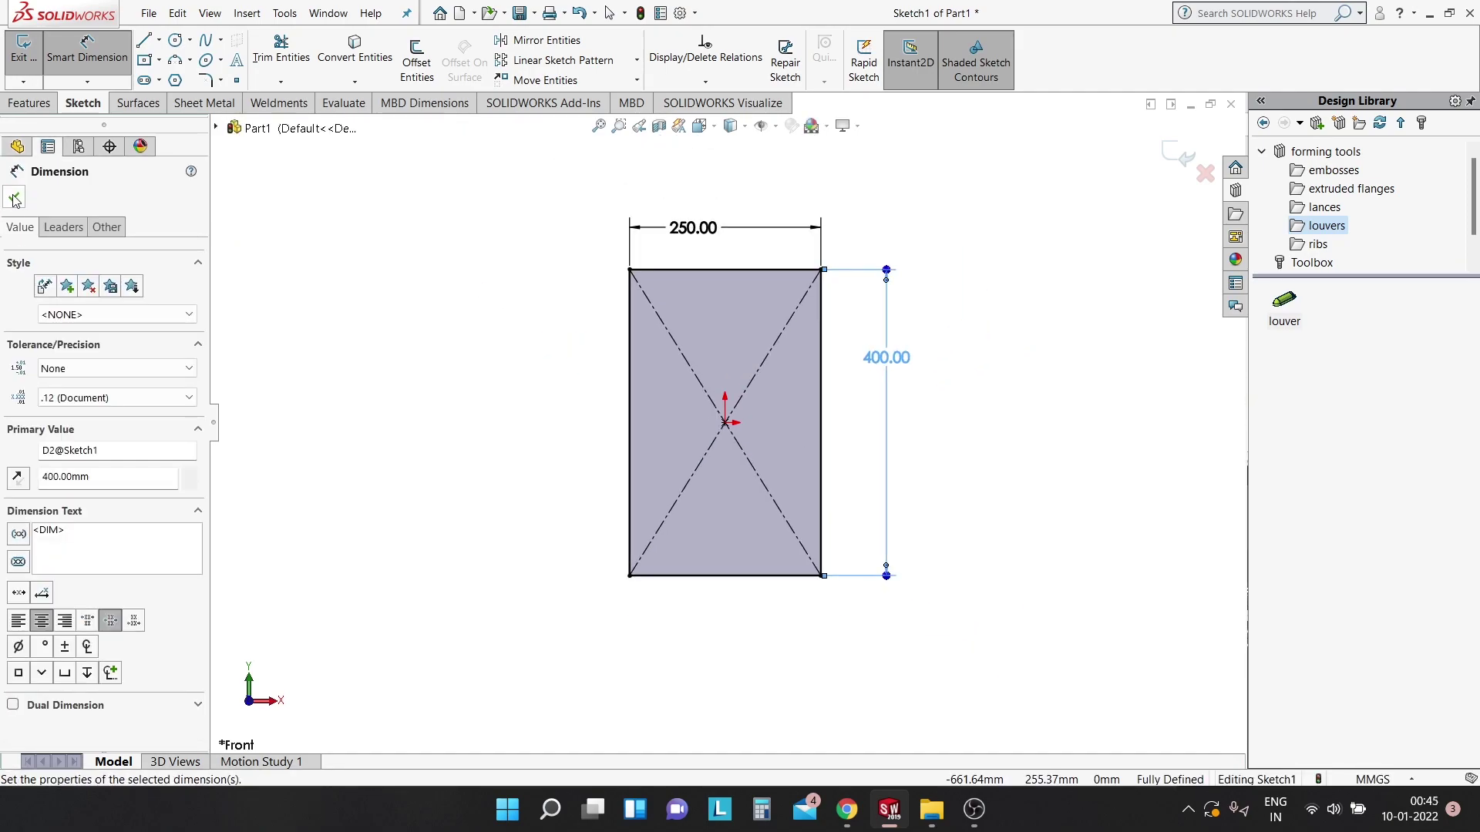
click(14, 199)
Create a Base Flange from the sketch with default 1.50 mm thickness and K-Factor 0.5.
click(212, 105)
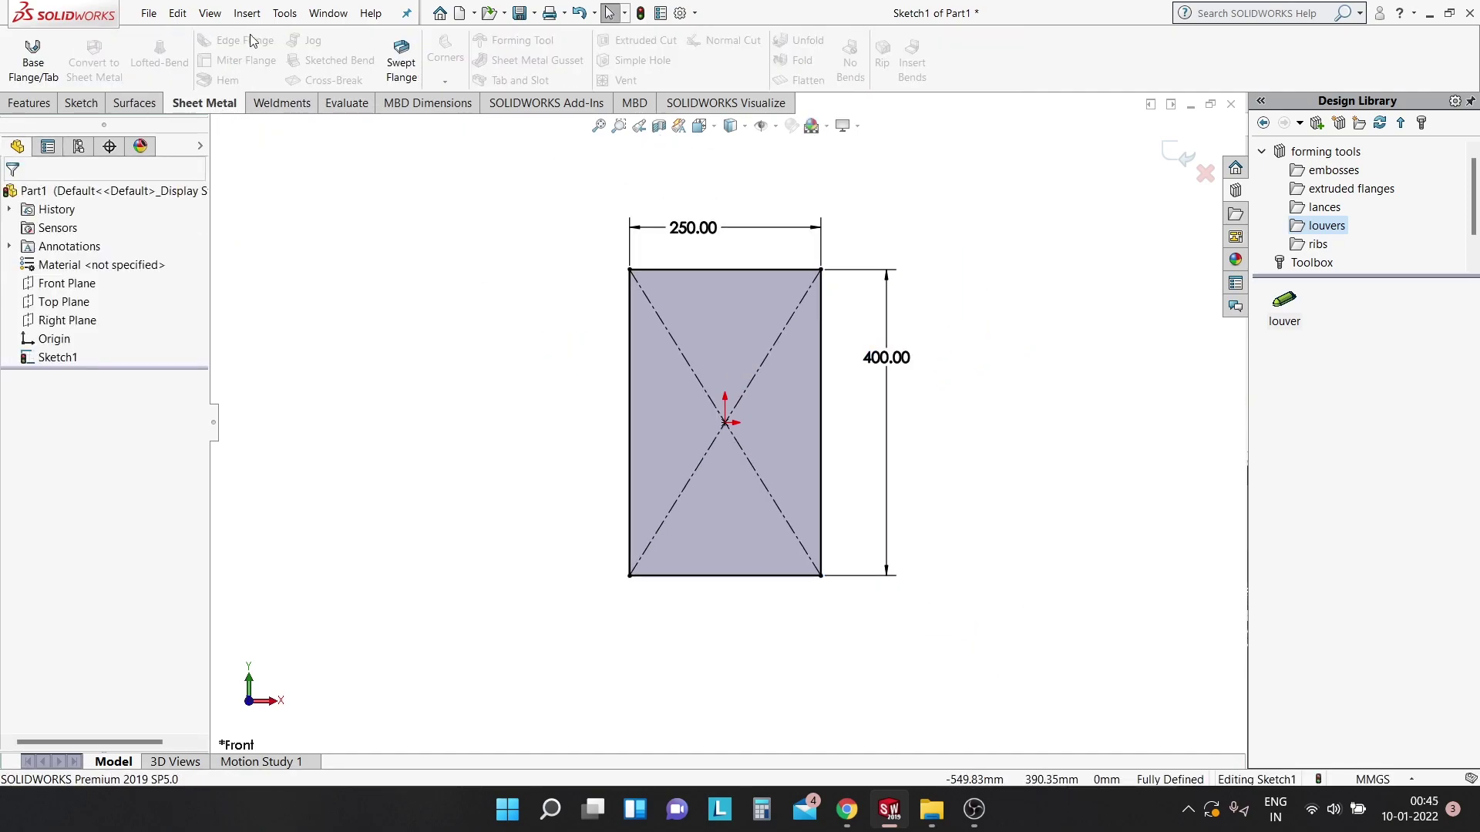
click(49, 74)
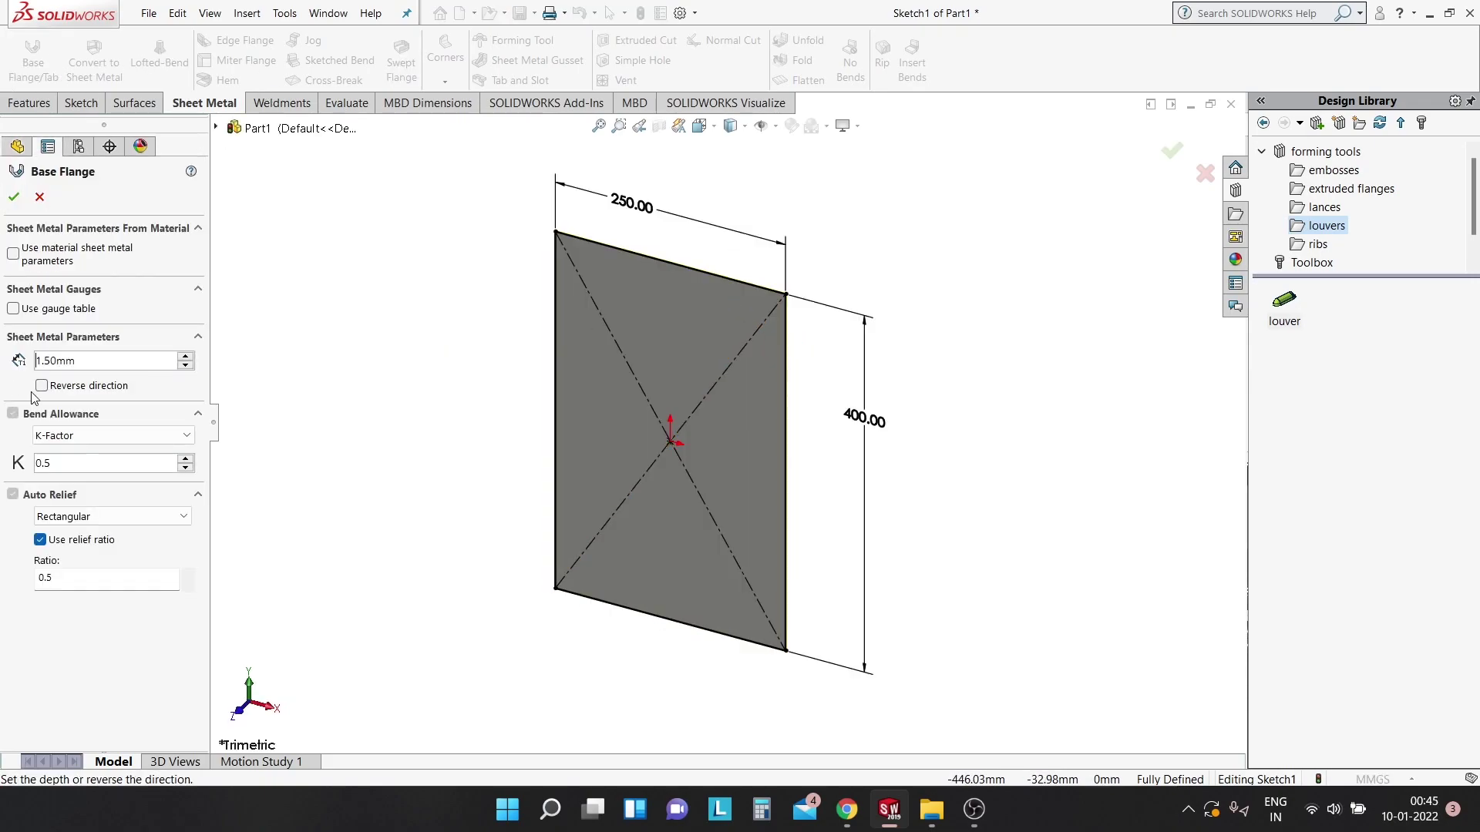
click(14, 196)
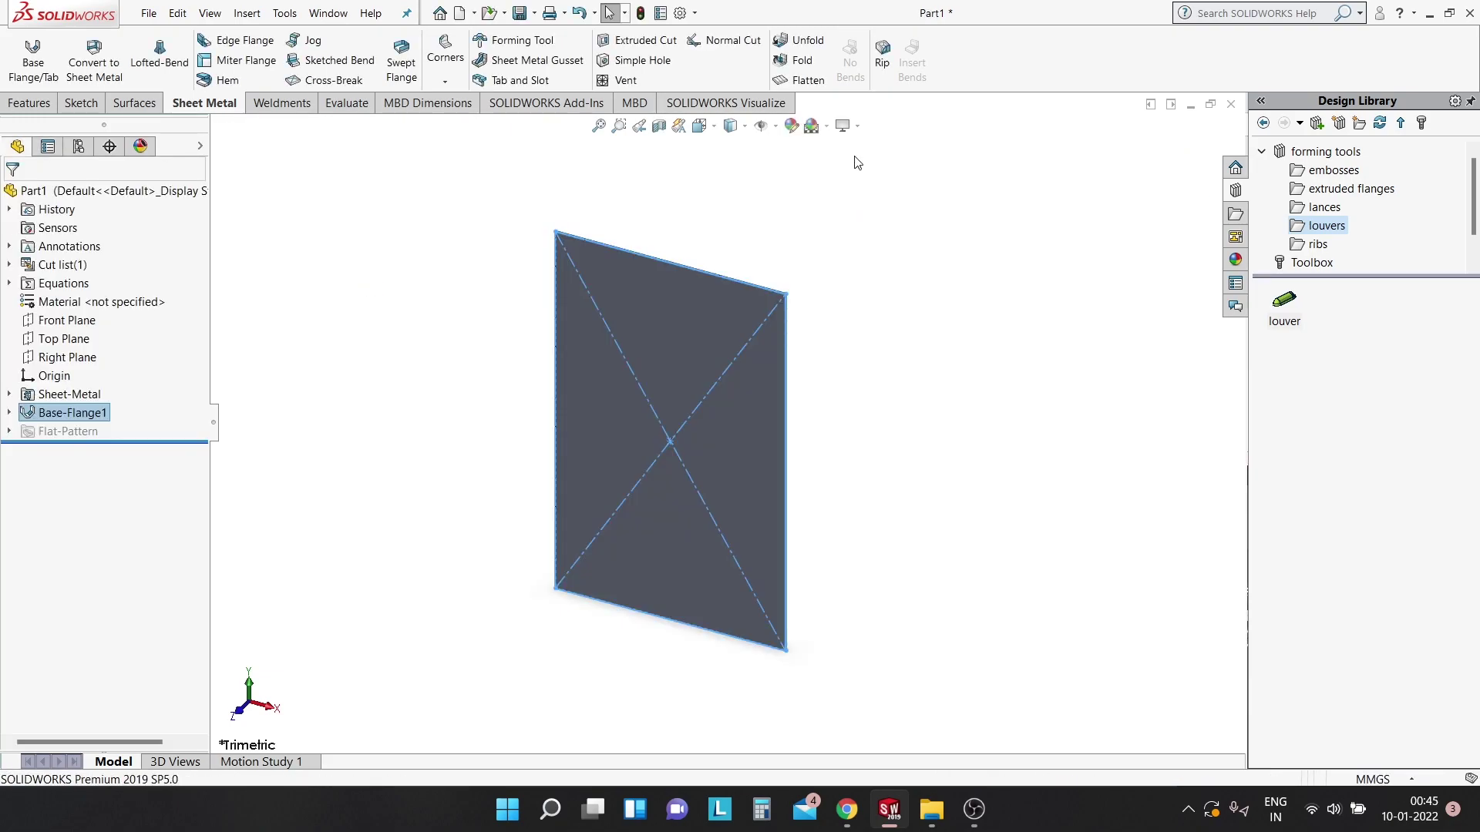
mouse_move(848, 302)
middle_down()
mouse_move(846, 416)
mouse_move(855, 307)
mouse_move(840, 313)
middle_up()
Clear the selection, then start a Miter Flange and cancel it.
click(519, 334)
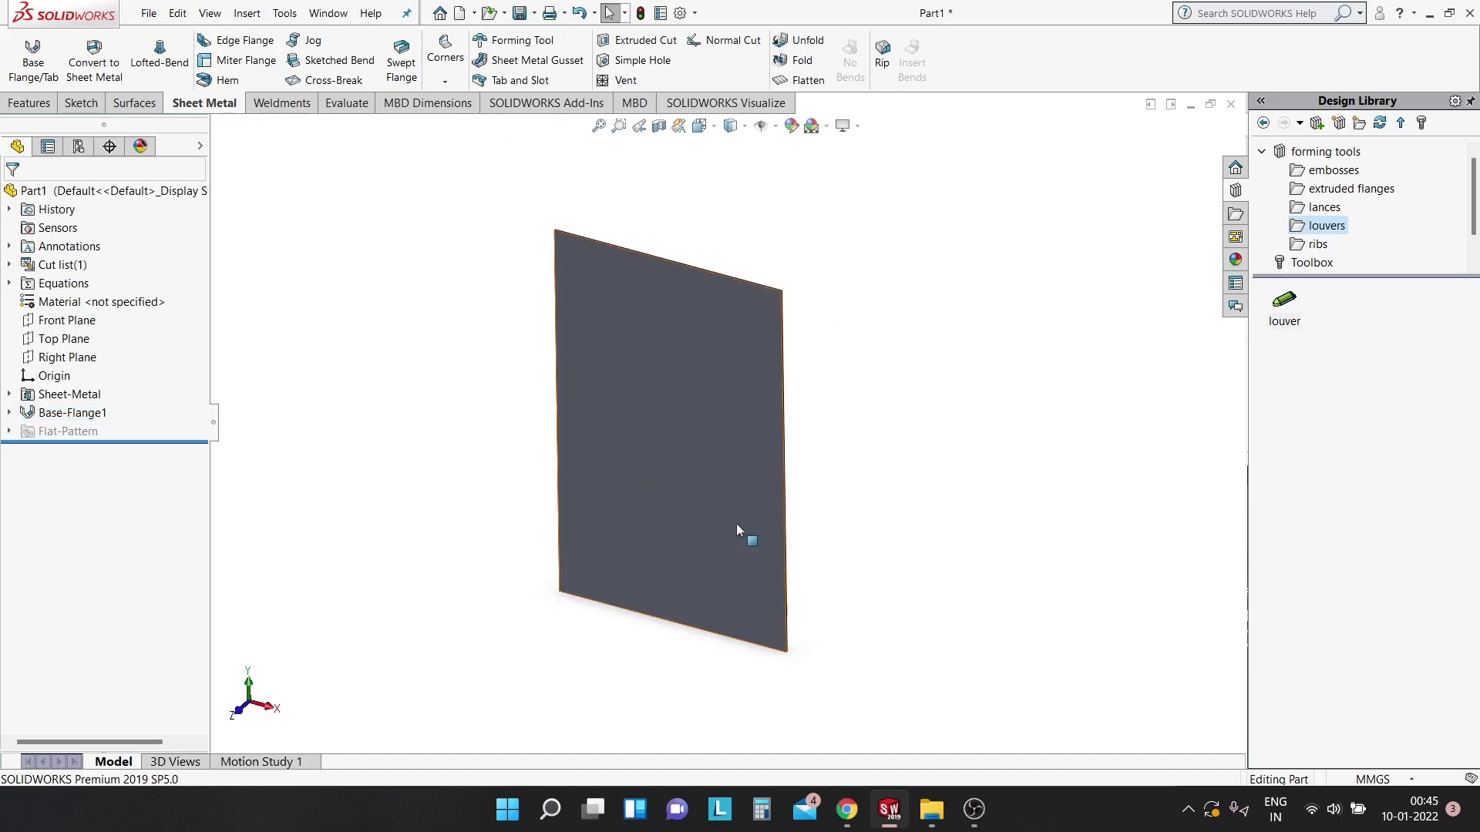
click(227, 56)
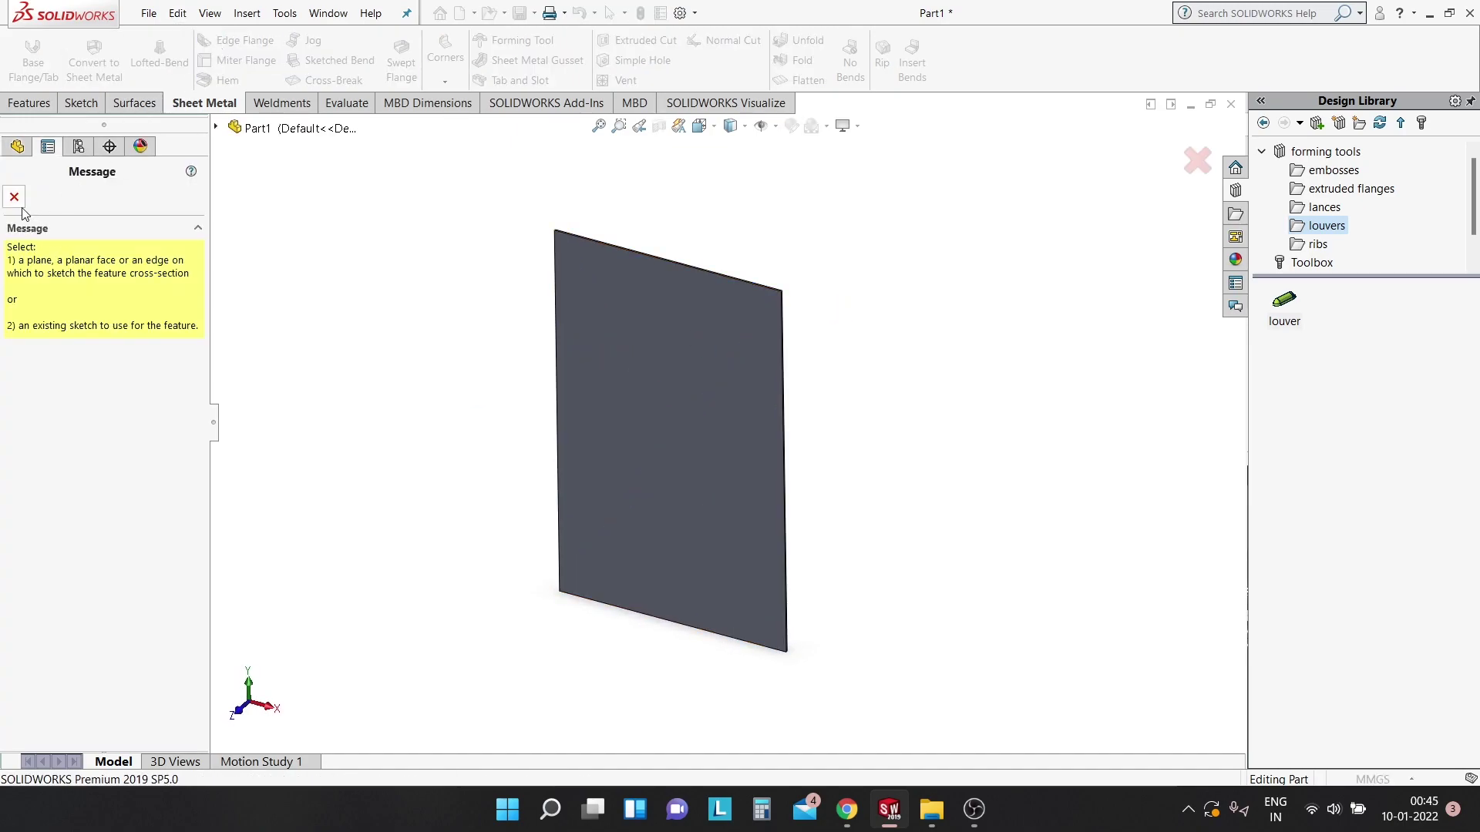
click(9, 199)
Start an edge flange and select all four outer edges of the panel.
click(237, 46)
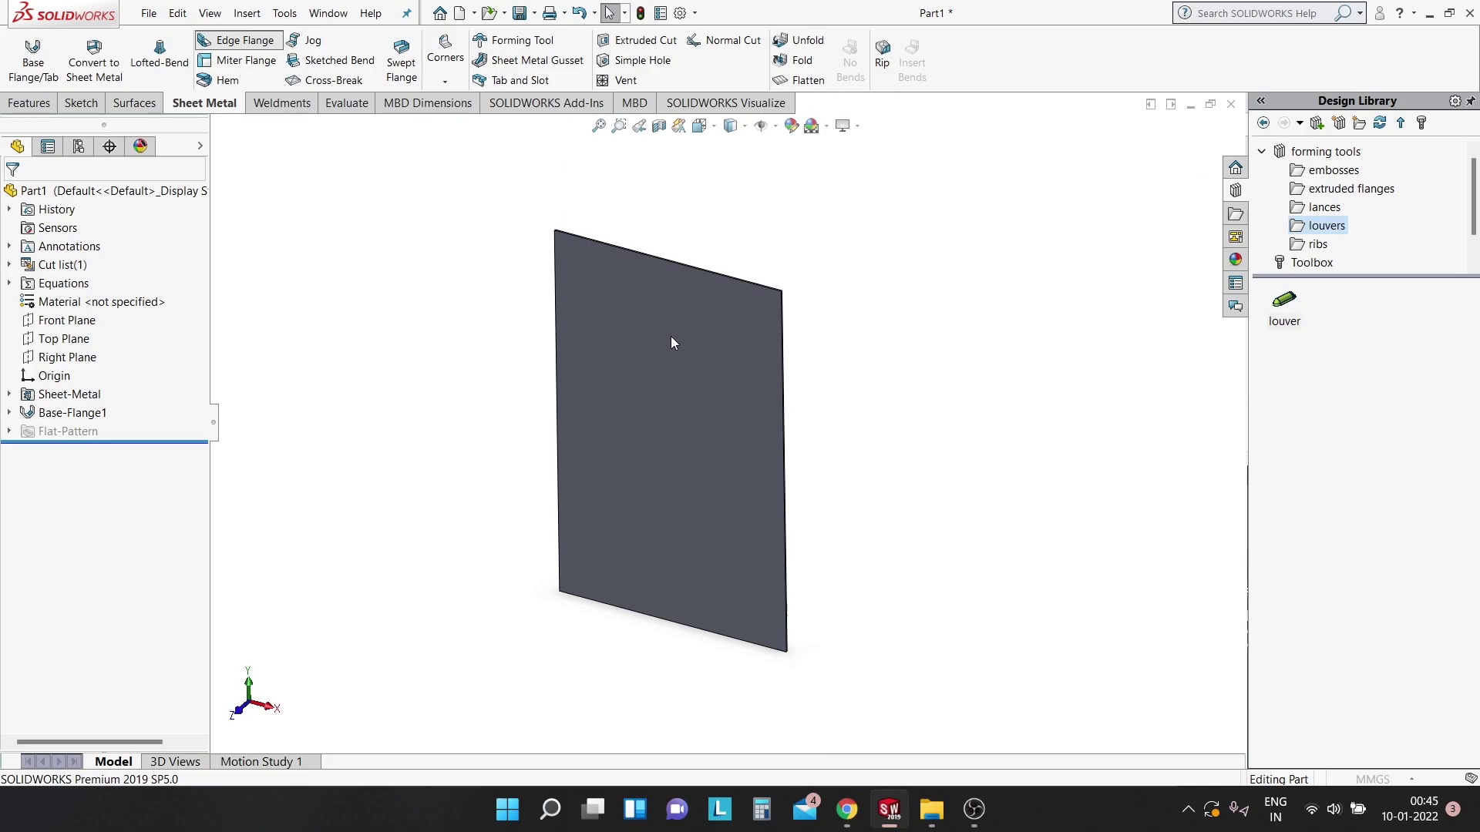
scroll(649, 271, down, 3)
mouse_move(649, 271)
middle_down()
mouse_move(675, 303)
mouse_move(607, 306)
middle_up()
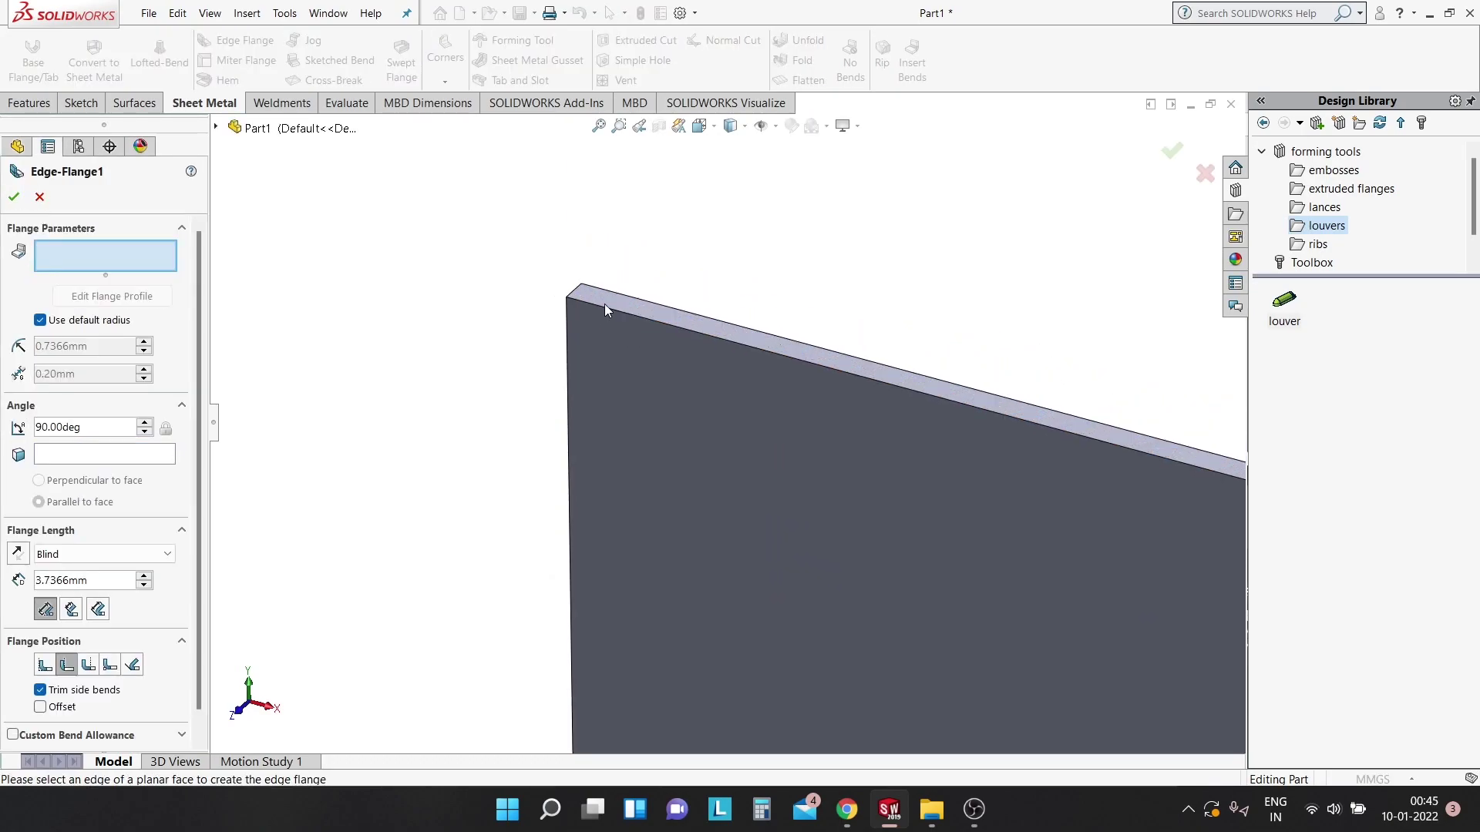
click(626, 303)
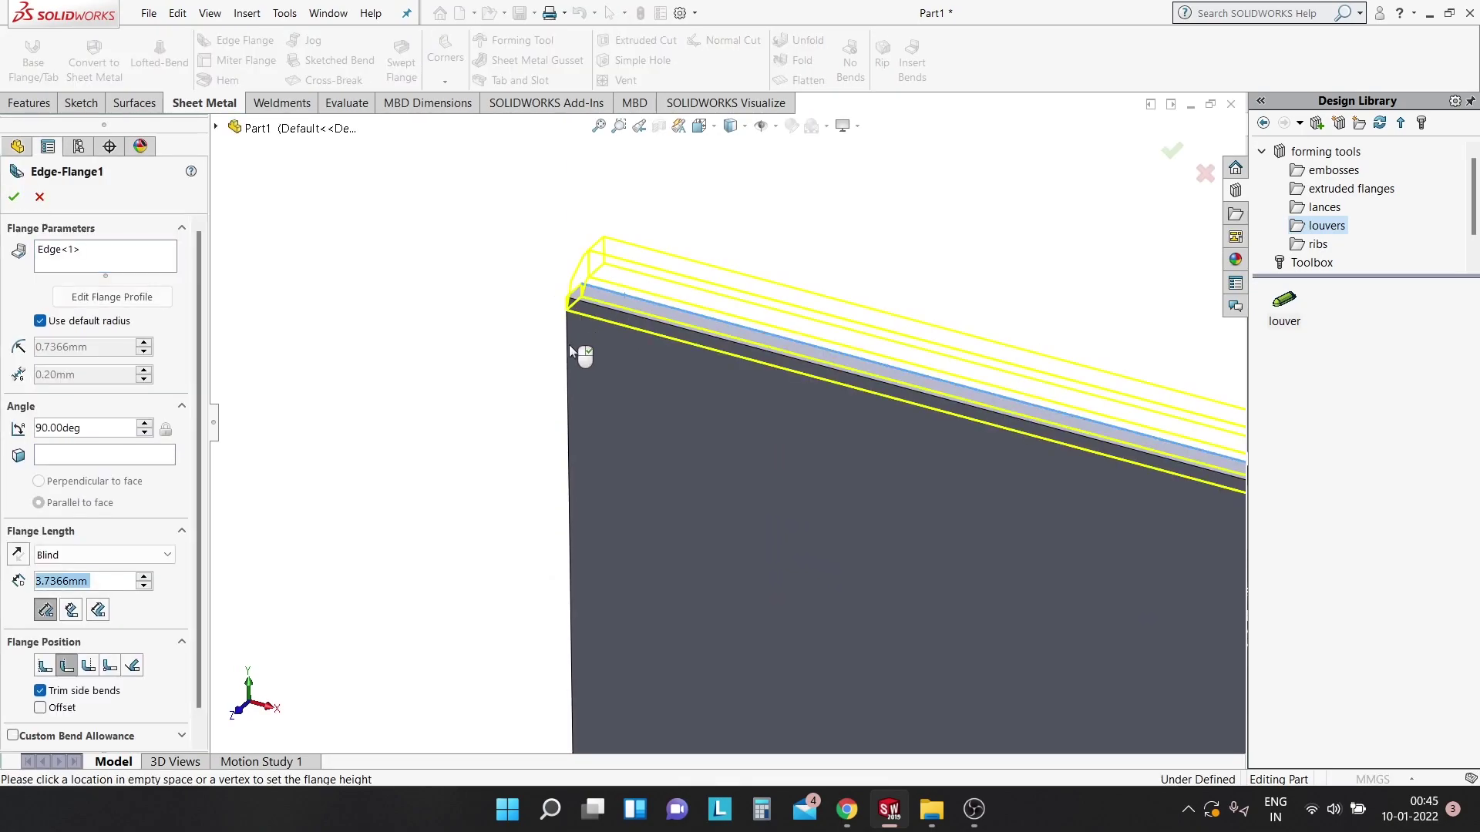
mouse_move(660, 299)
middle_down()
mouse_move(618, 320)
mouse_move(663, 416)
mouse_move(633, 399)
middle_up()
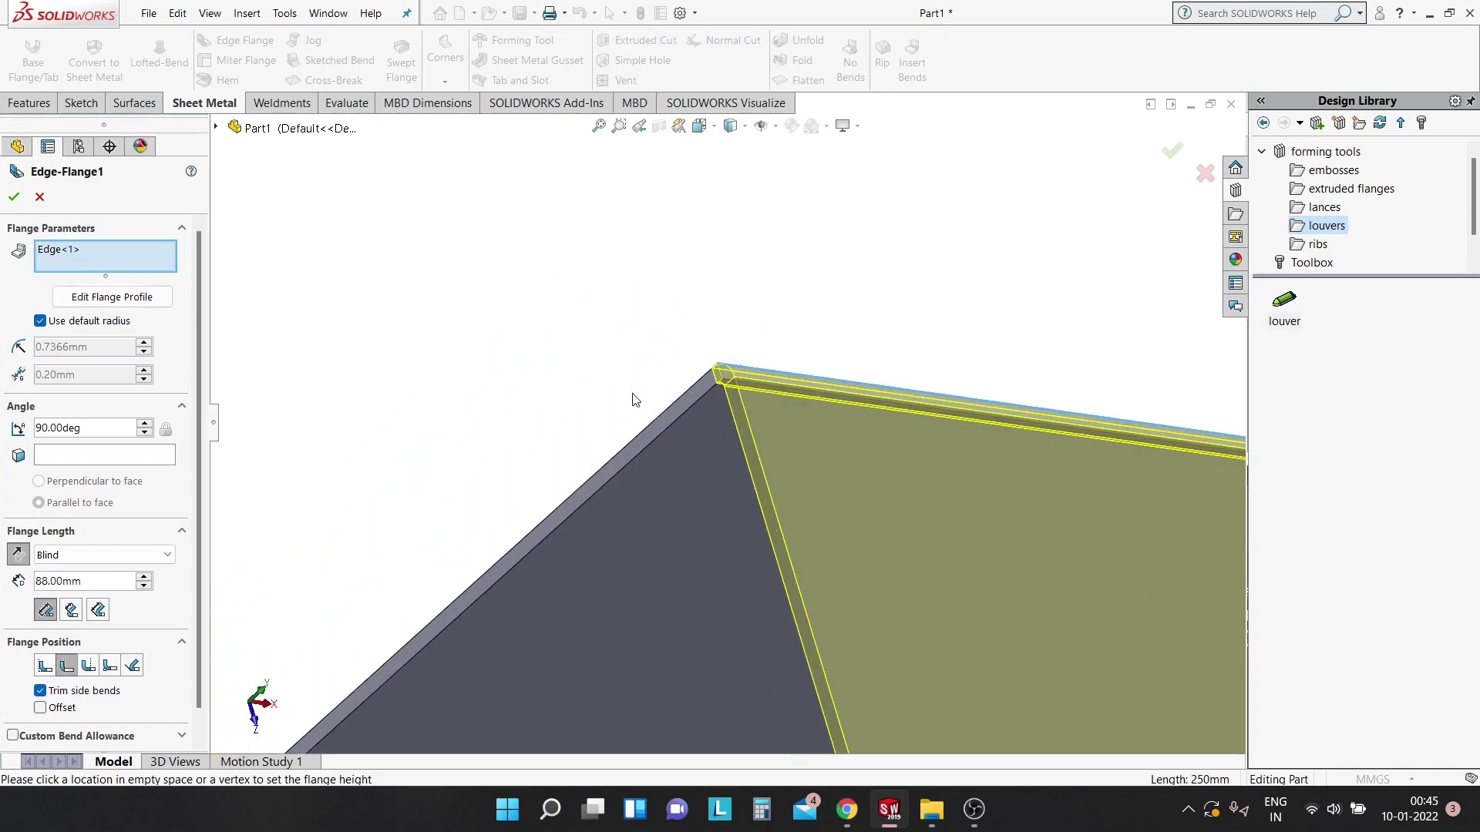
click(695, 391)
mouse_move(736, 440)
middle_down()
mouse_move(792, 479)
mouse_move(773, 495)
mouse_move(585, 406)
mouse_move(636, 368)
middle_up()
scroll(635, 368, down, 2)
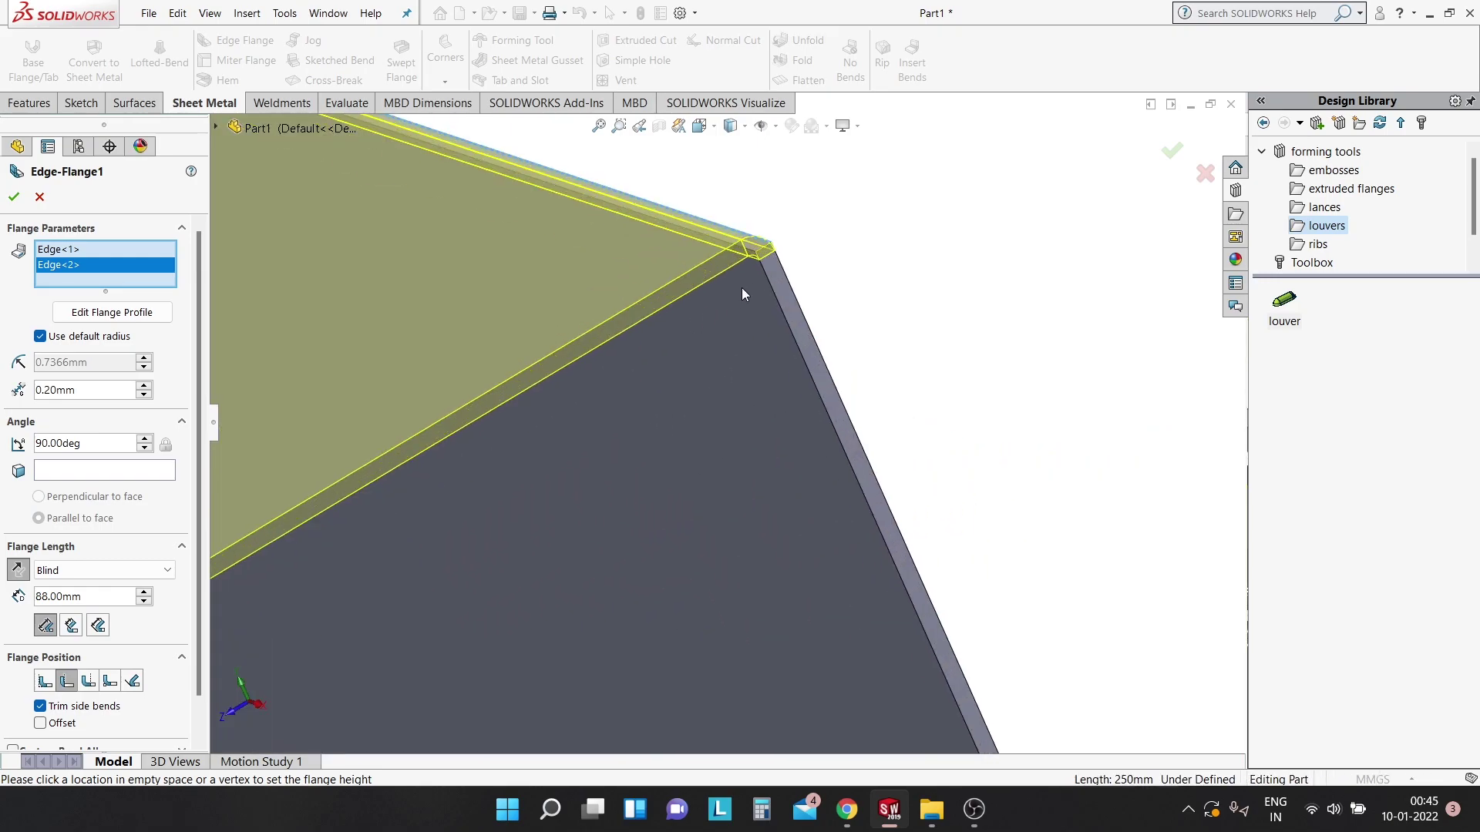
click(800, 317)
scroll(806, 319, up, 2)
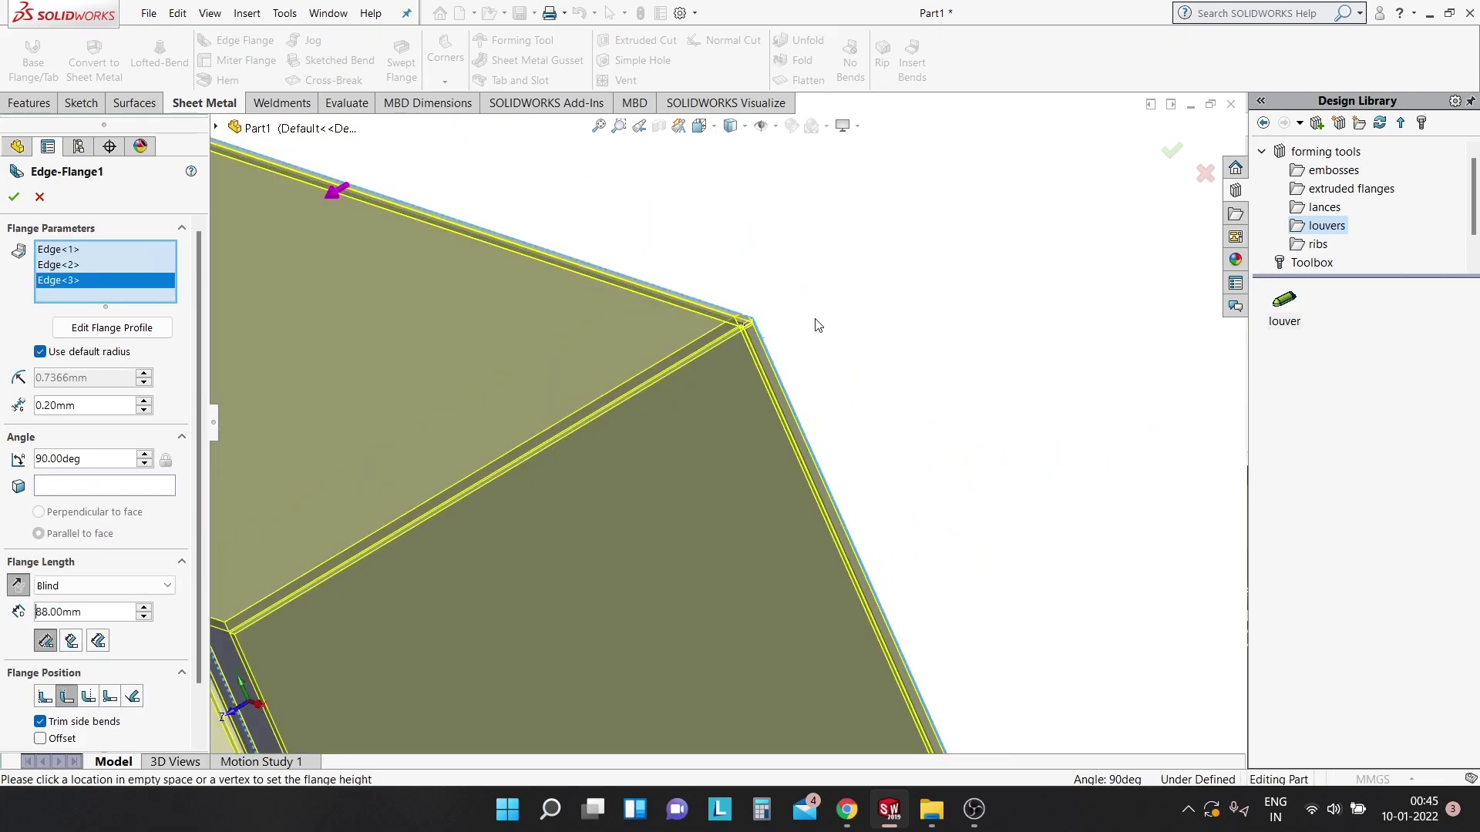
scroll(818, 324, up, 2)
mouse_move(817, 324)
middle_down()
mouse_move(822, 594)
mouse_move(866, 465)
middle_up()
scroll(852, 638, down, 3)
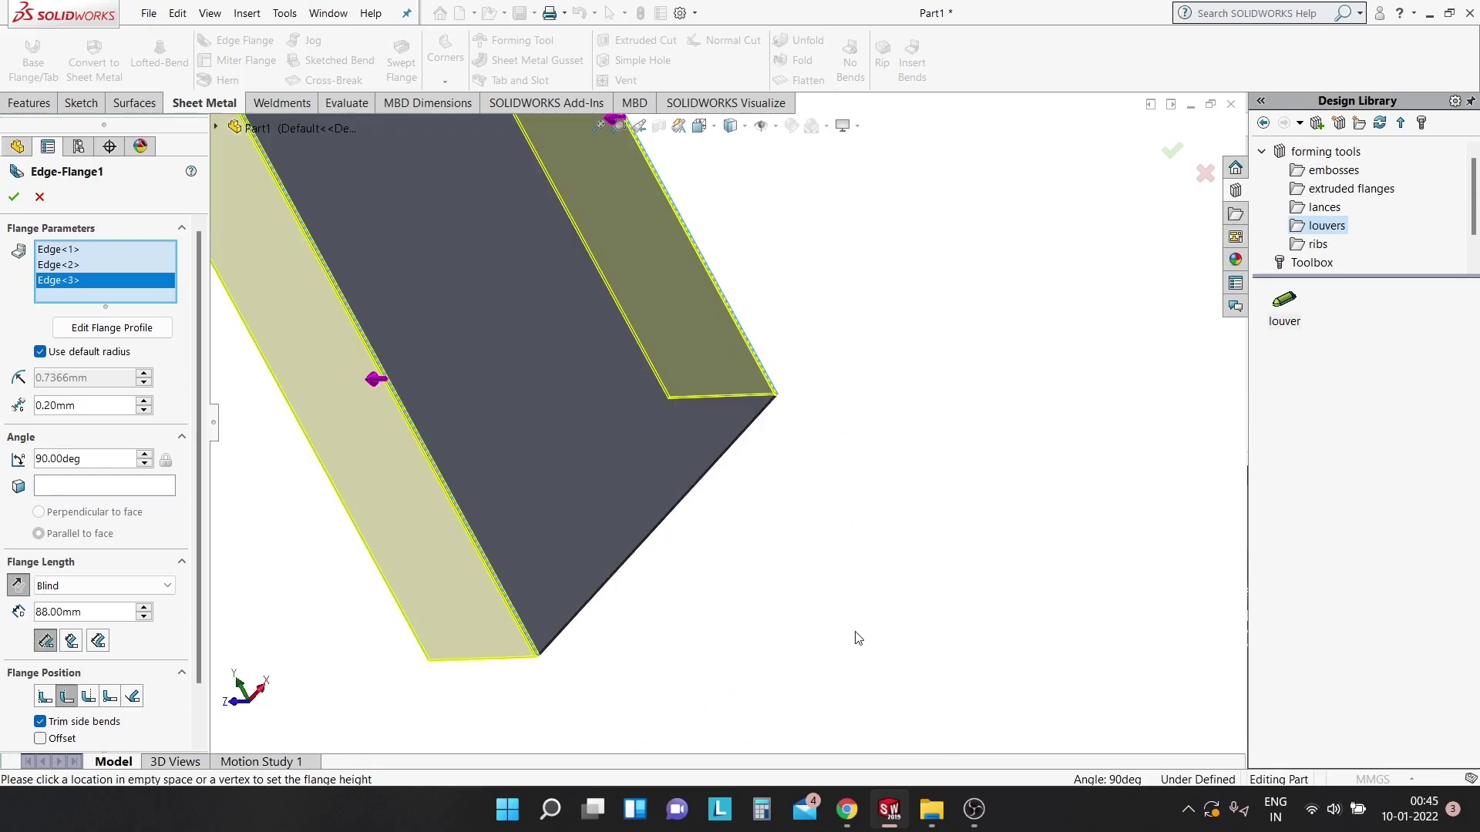
scroll(633, 409, down, 3)
mouse_move(634, 408)
middle_down()
mouse_move(856, 478)
mouse_move(760, 403)
middle_up()
click(760, 408)
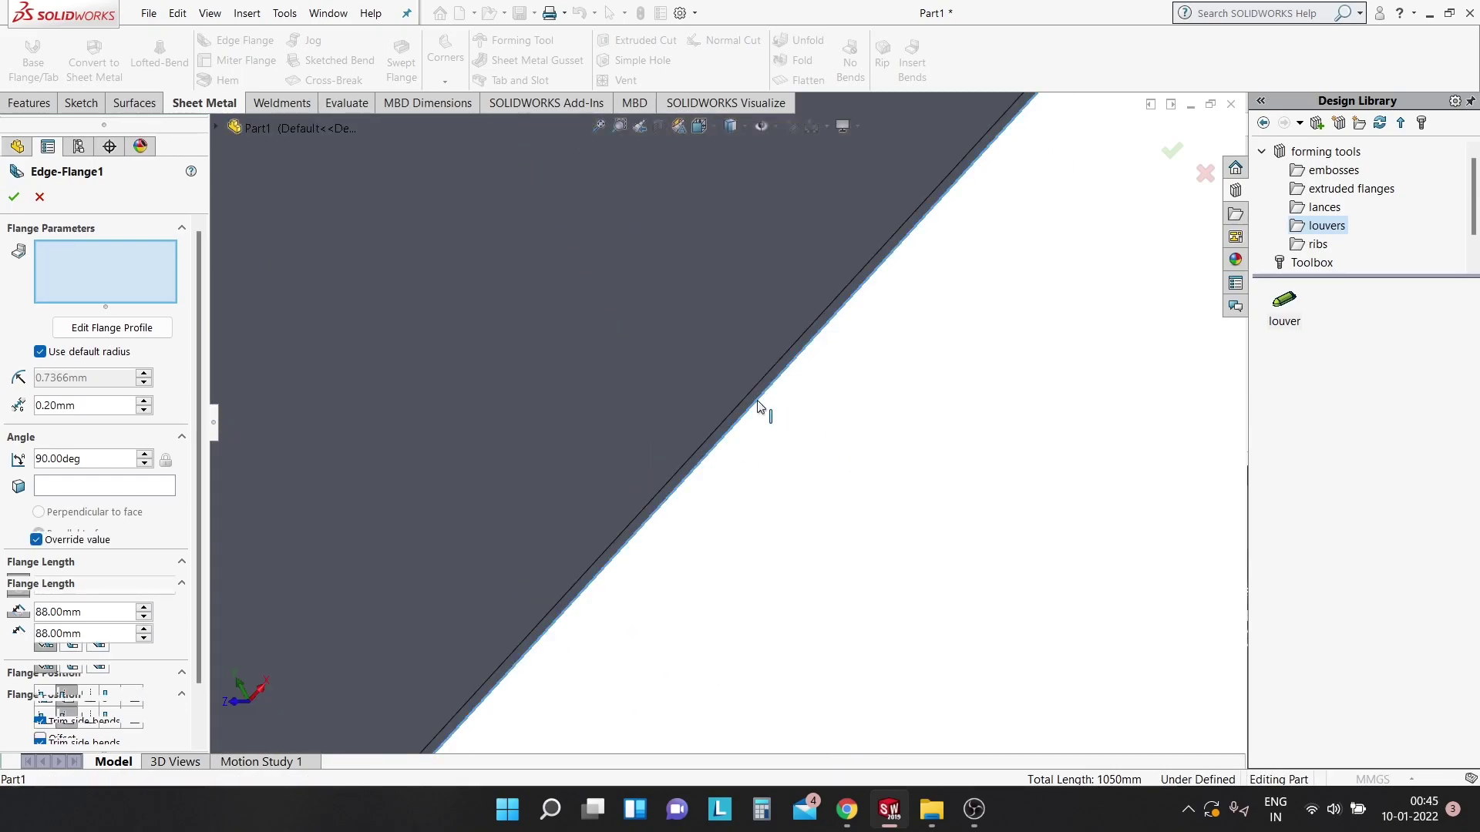
Set flange length to 150 mm, choose the first flange position, and confirm.
scroll(810, 441, up, 2)
scroll(810, 441, up, 3)
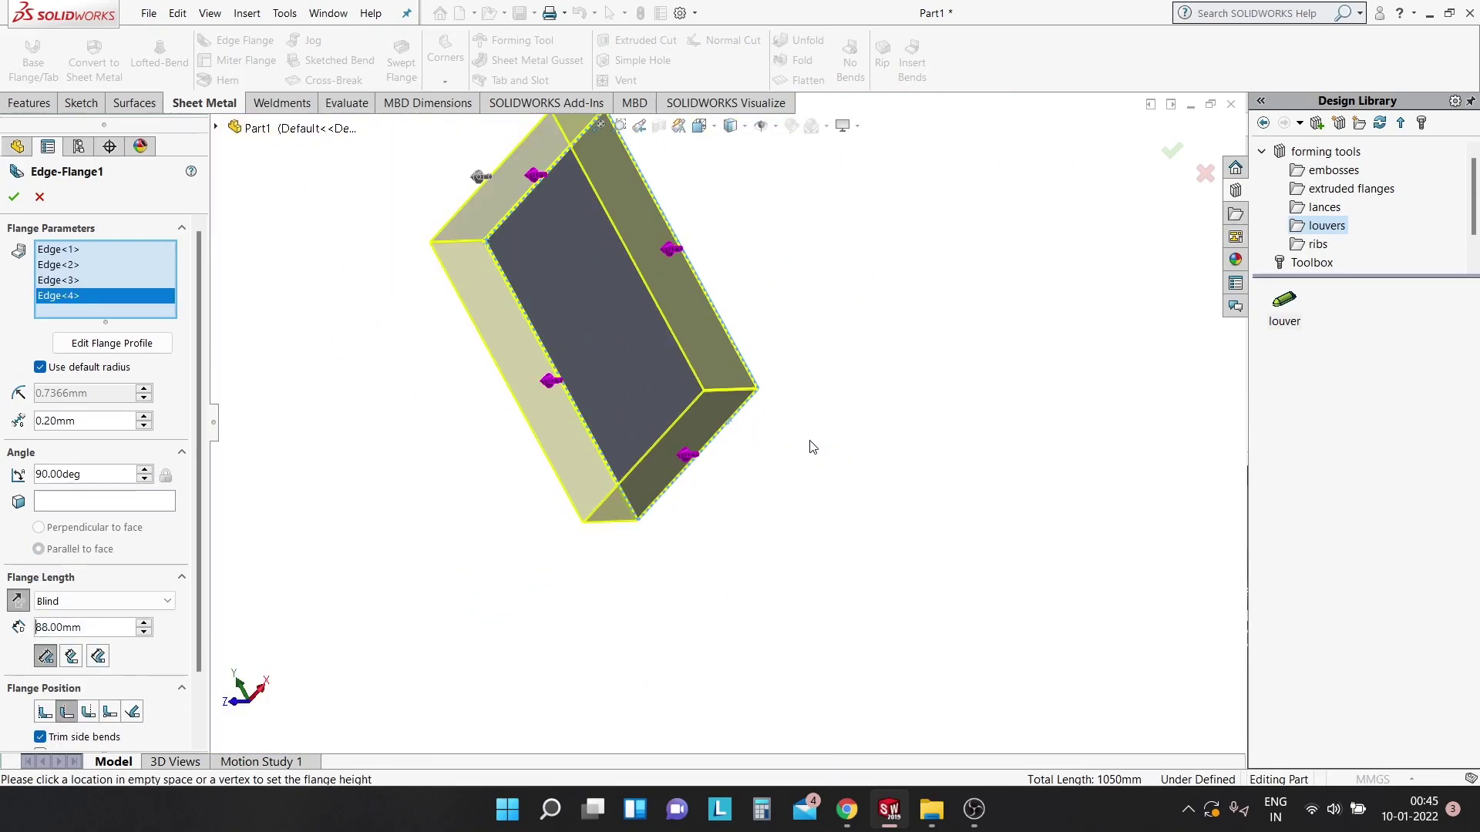
middle_drag(683, 267, 586, 370)
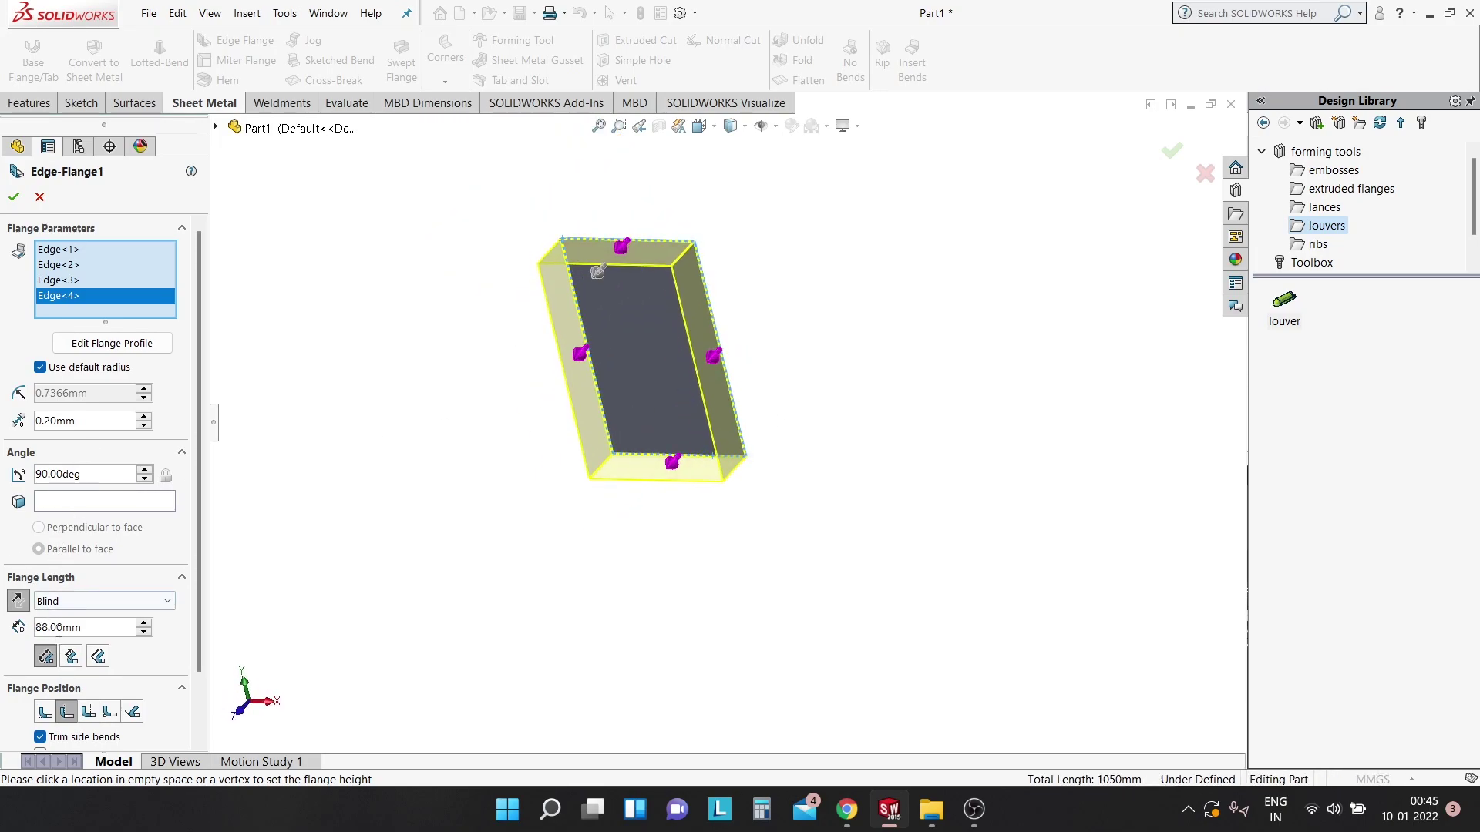
text(150)
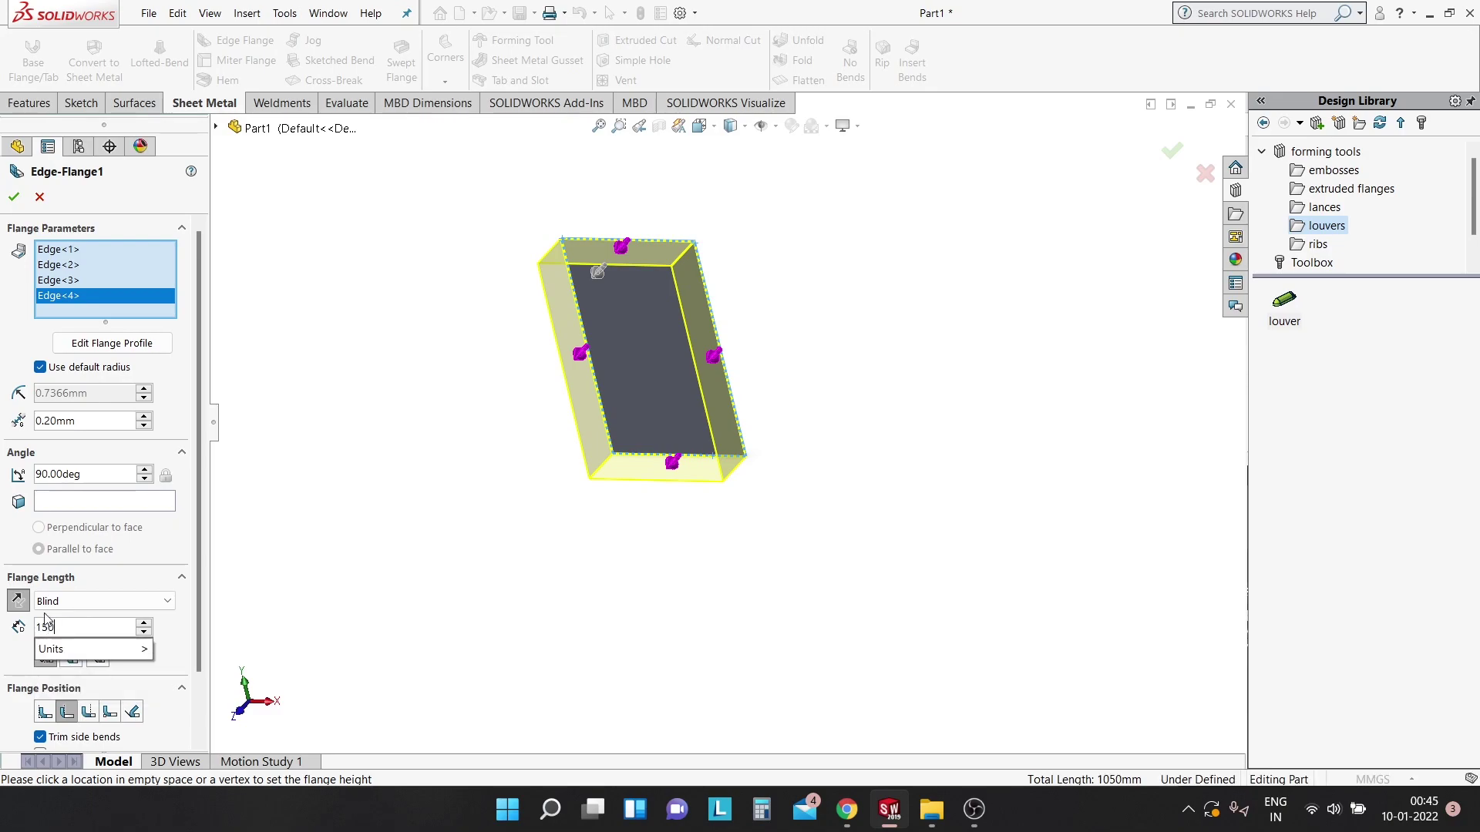
key(Return)
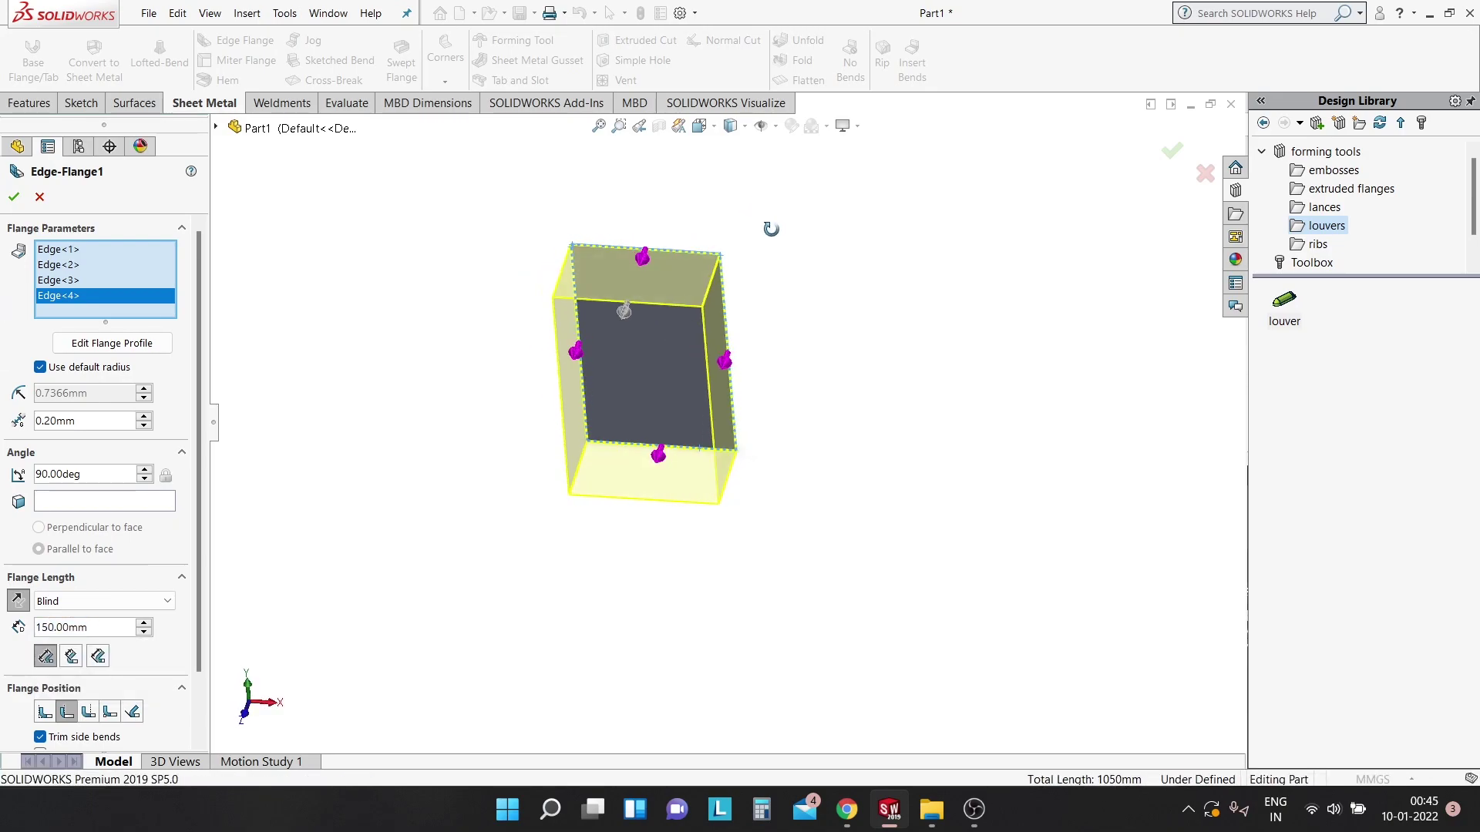
click(43, 713)
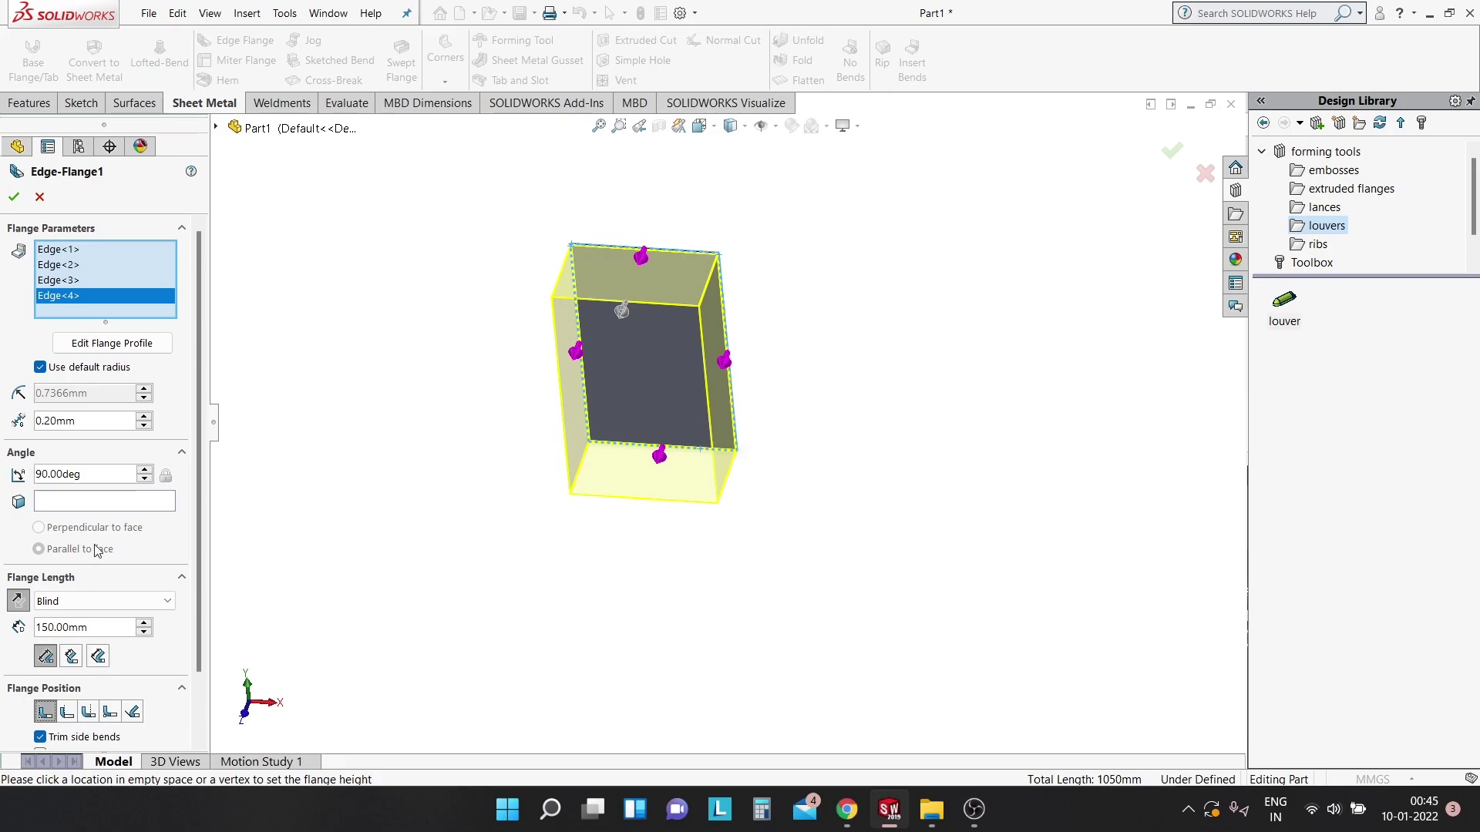
scroll(179, 589, down, 1)
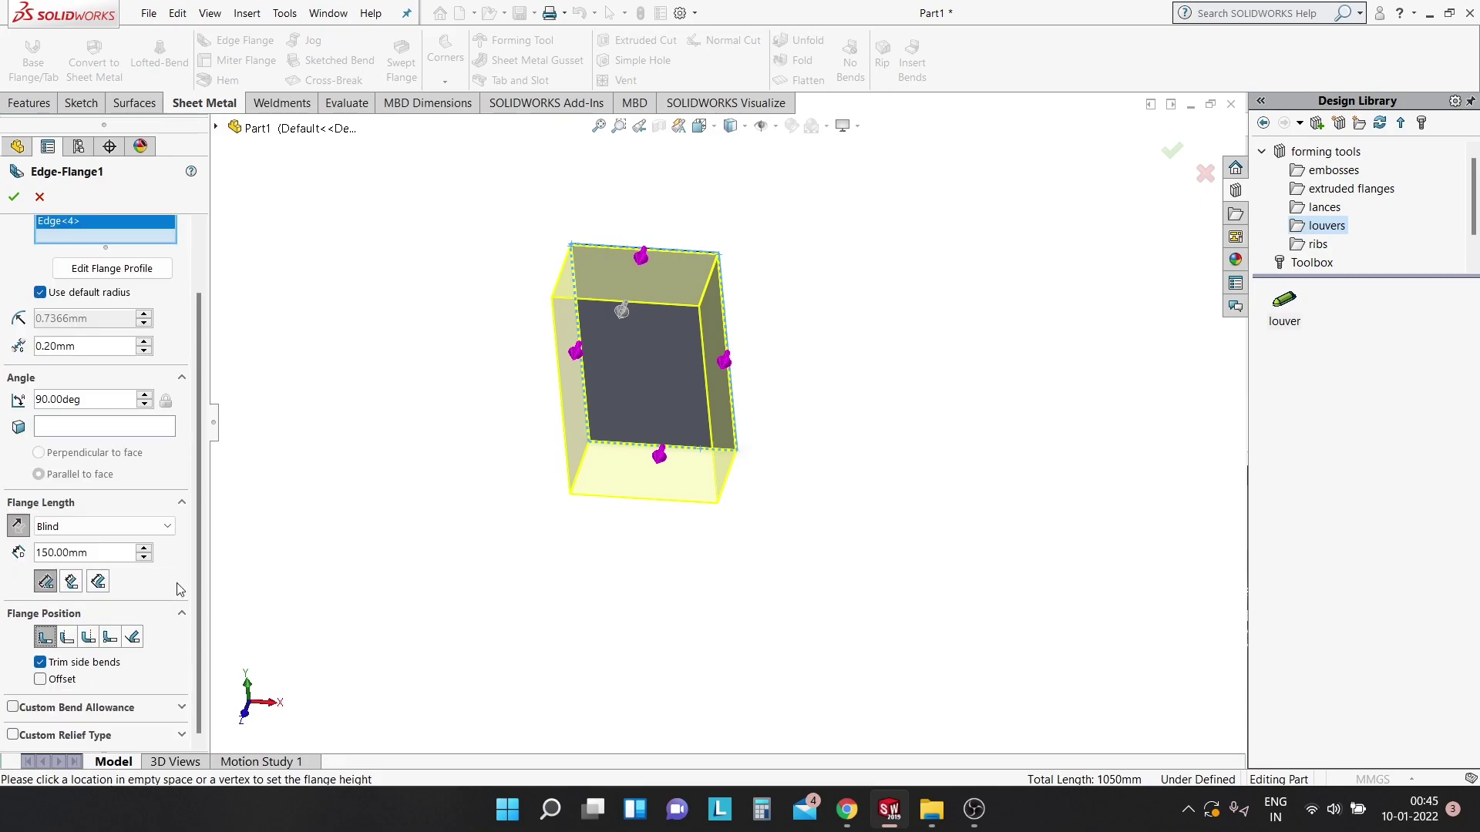
click(10, 198)
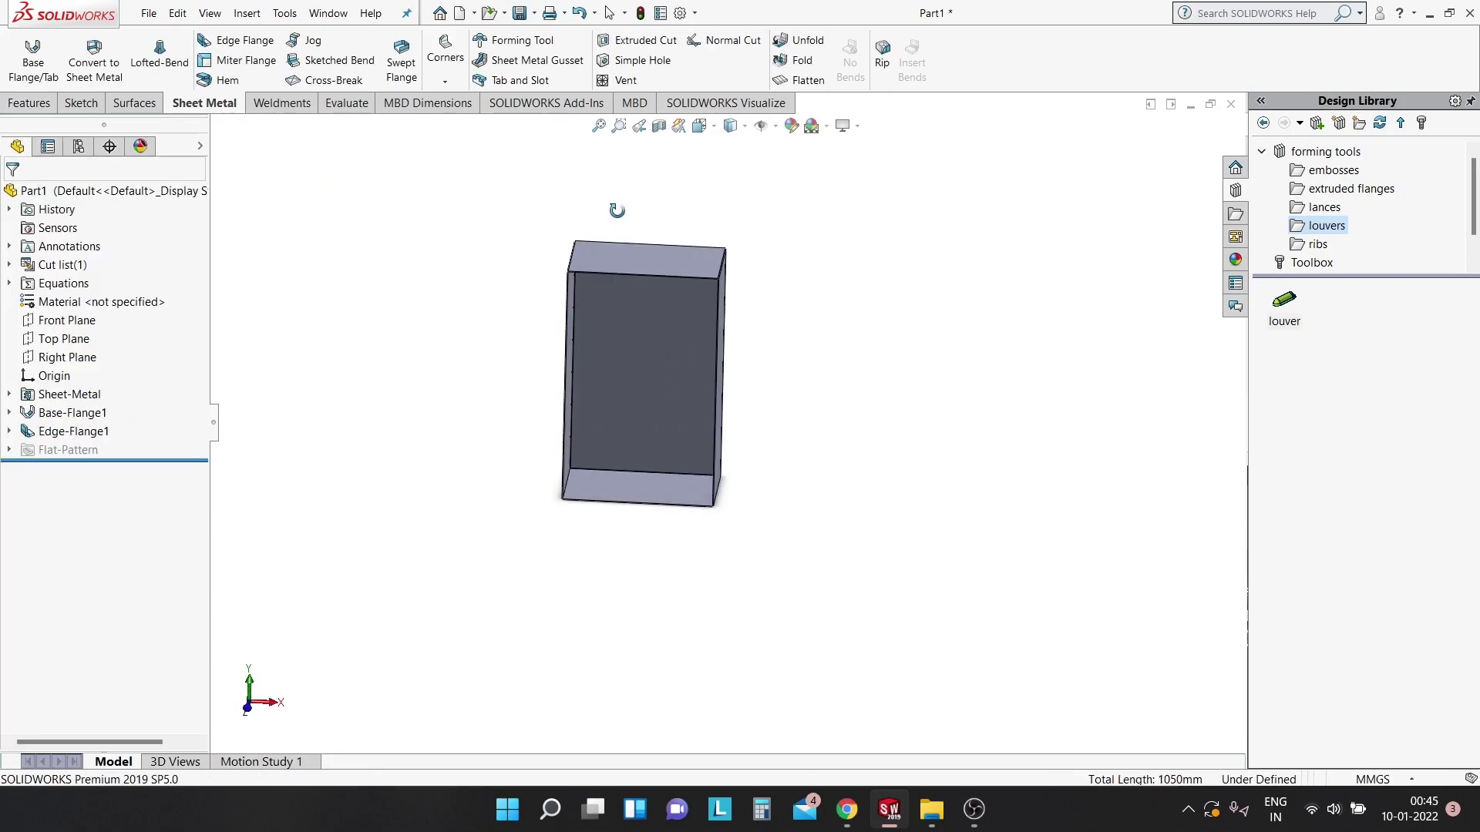
Orbit and zoom around the open box to inspect its corners and flange rim.
mouse_move(618, 350)
middle_down()
mouse_move(665, 375)
mouse_move(650, 320)
mouse_move(568, 287)
middle_up()
scroll(656, 346, down, 3)
scroll(609, 288, down, 3)
scroll(591, 306, down, 2)
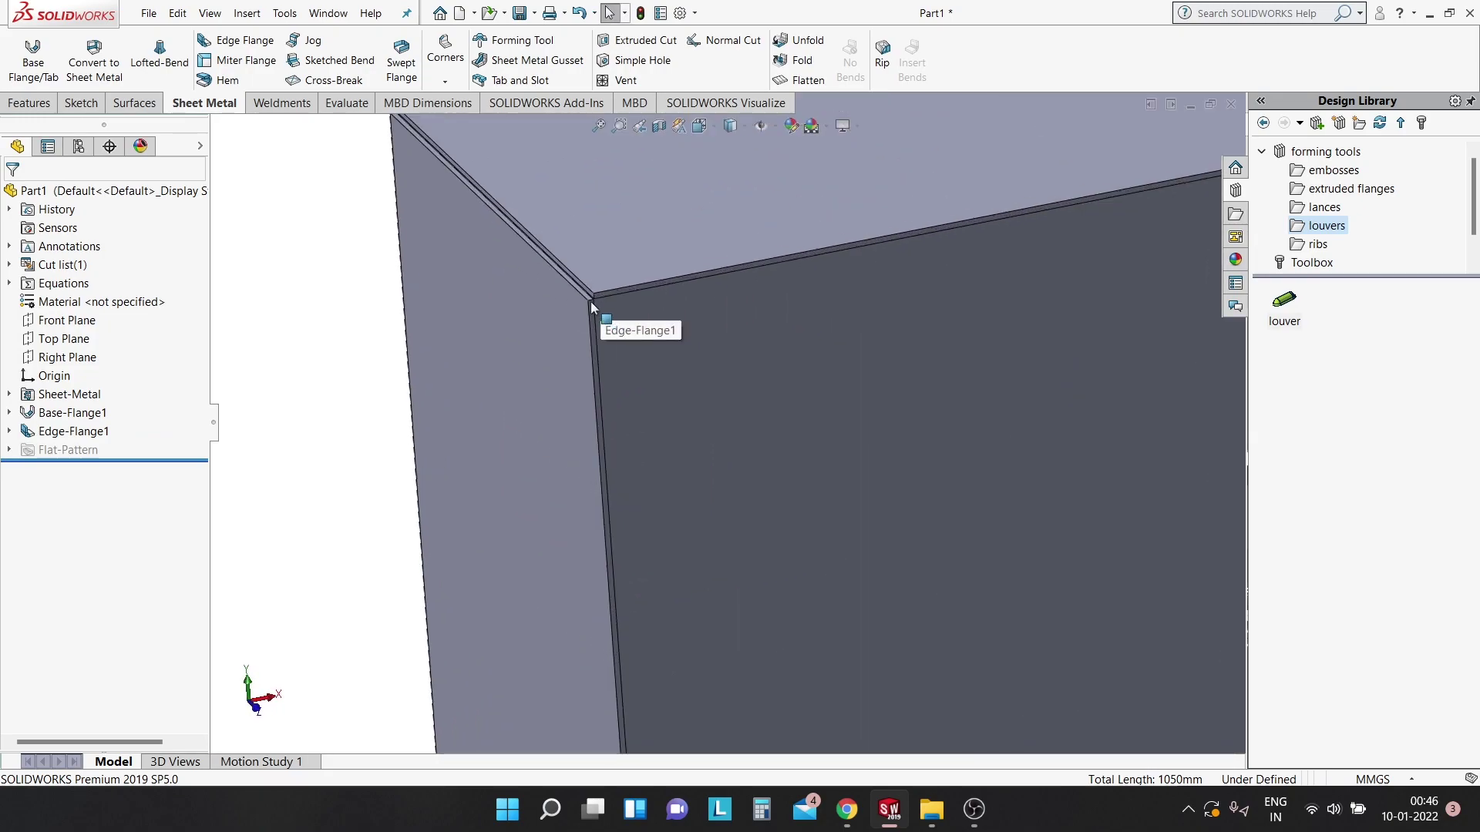
scroll(737, 330, up, 5)
scroll(808, 482, up, 3)
mouse_move(808, 482)
middle_down()
mouse_move(727, 410)
mouse_move(709, 461)
mouse_move(690, 440)
middle_up()
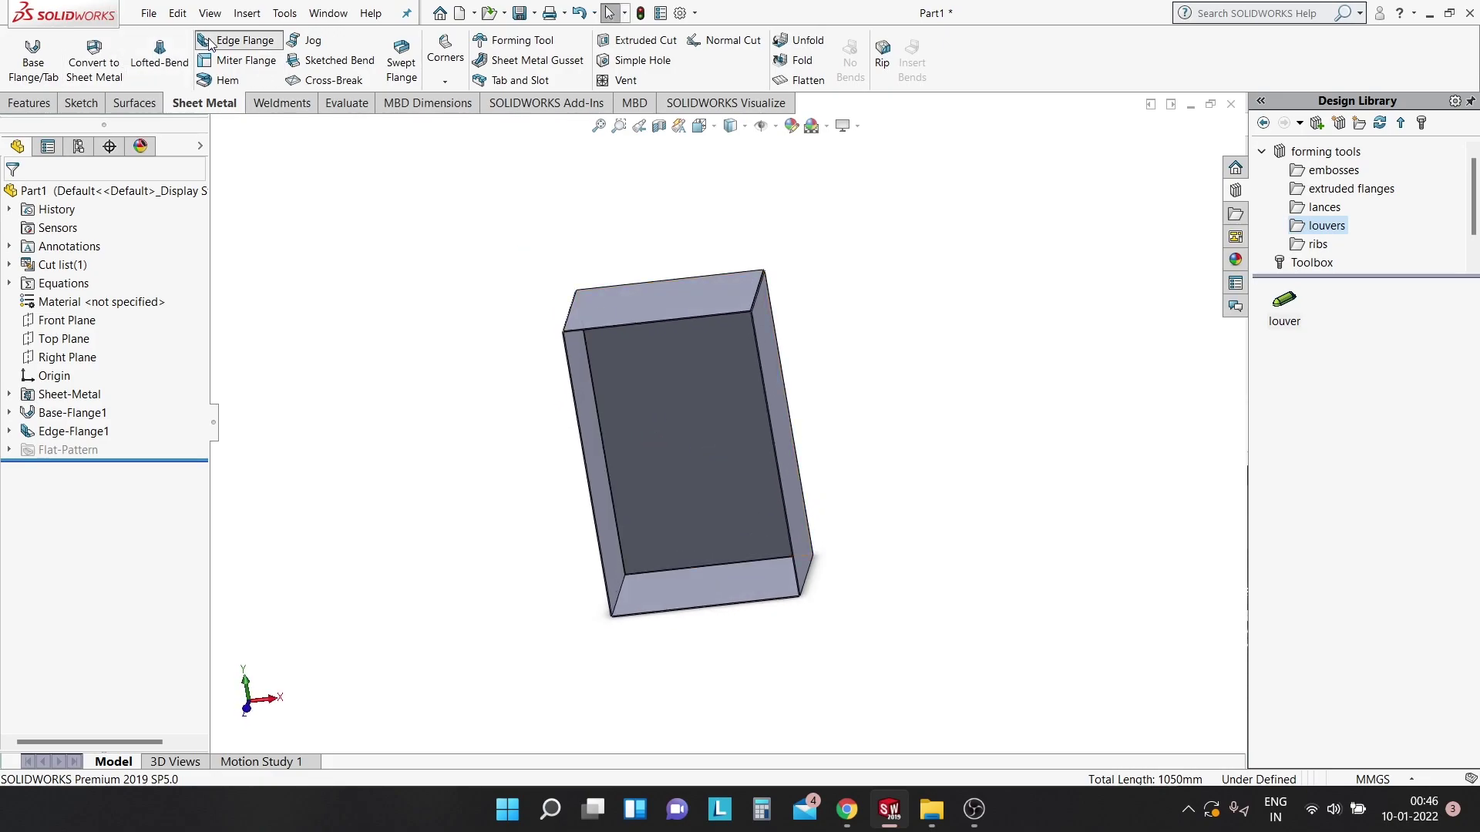
scroll(586, 339, down, 3)
scroll(462, 331, down, 2)
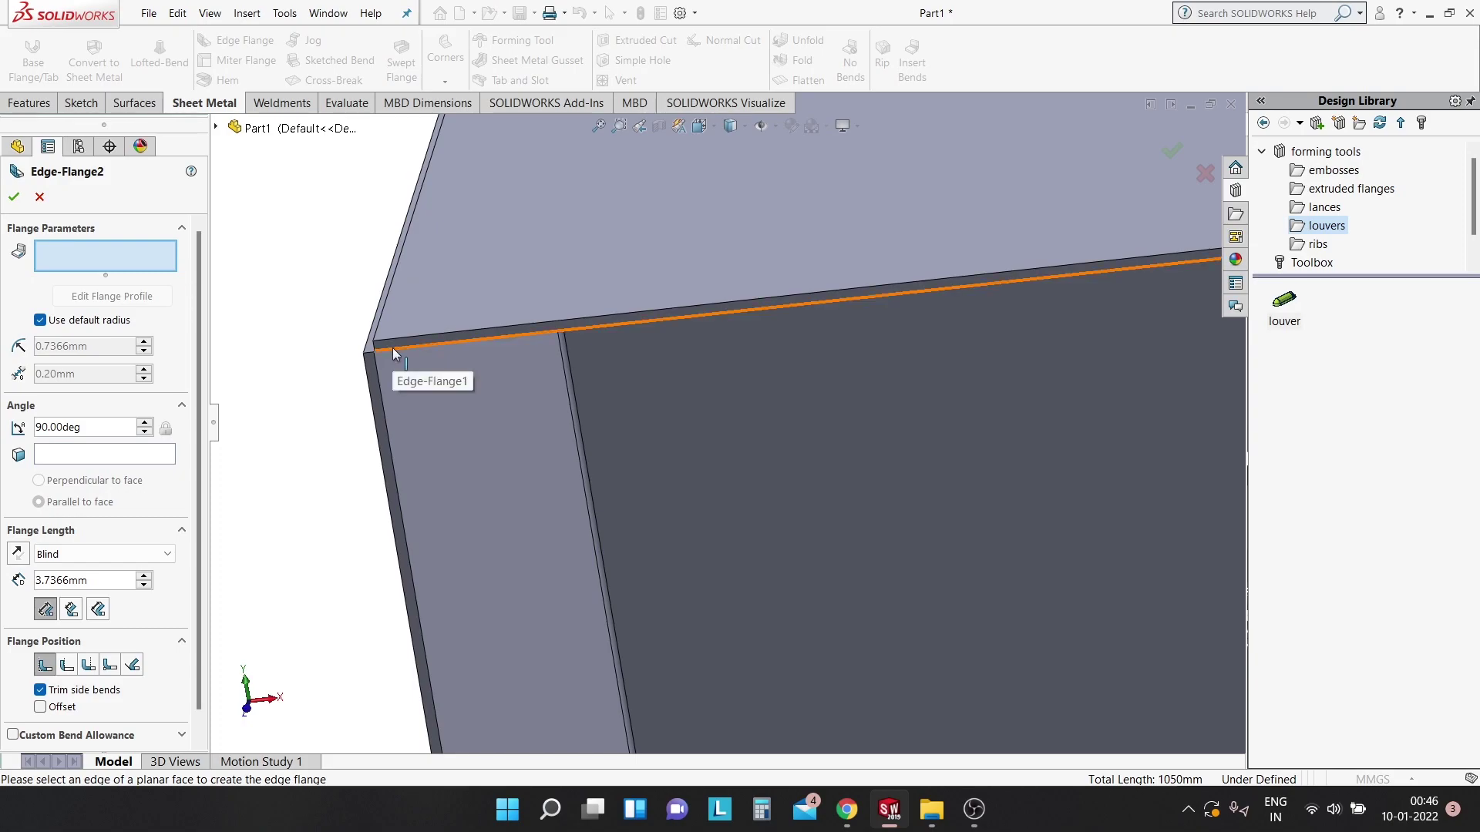
Select the top and left front-opening edges for the second edge flange.
click(392, 348)
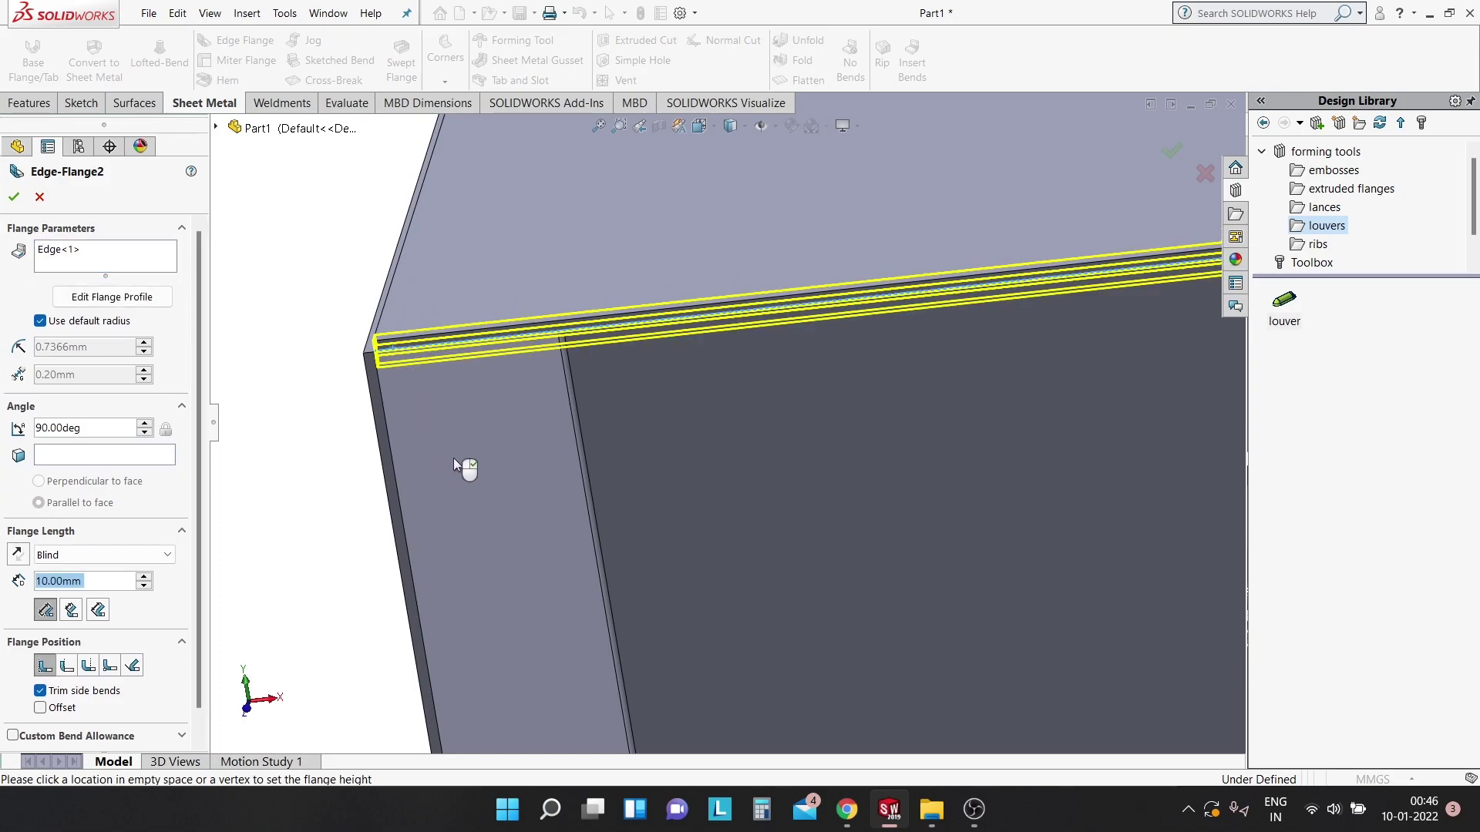
scroll(454, 461, down, 2)
scroll(511, 404, down, 2)
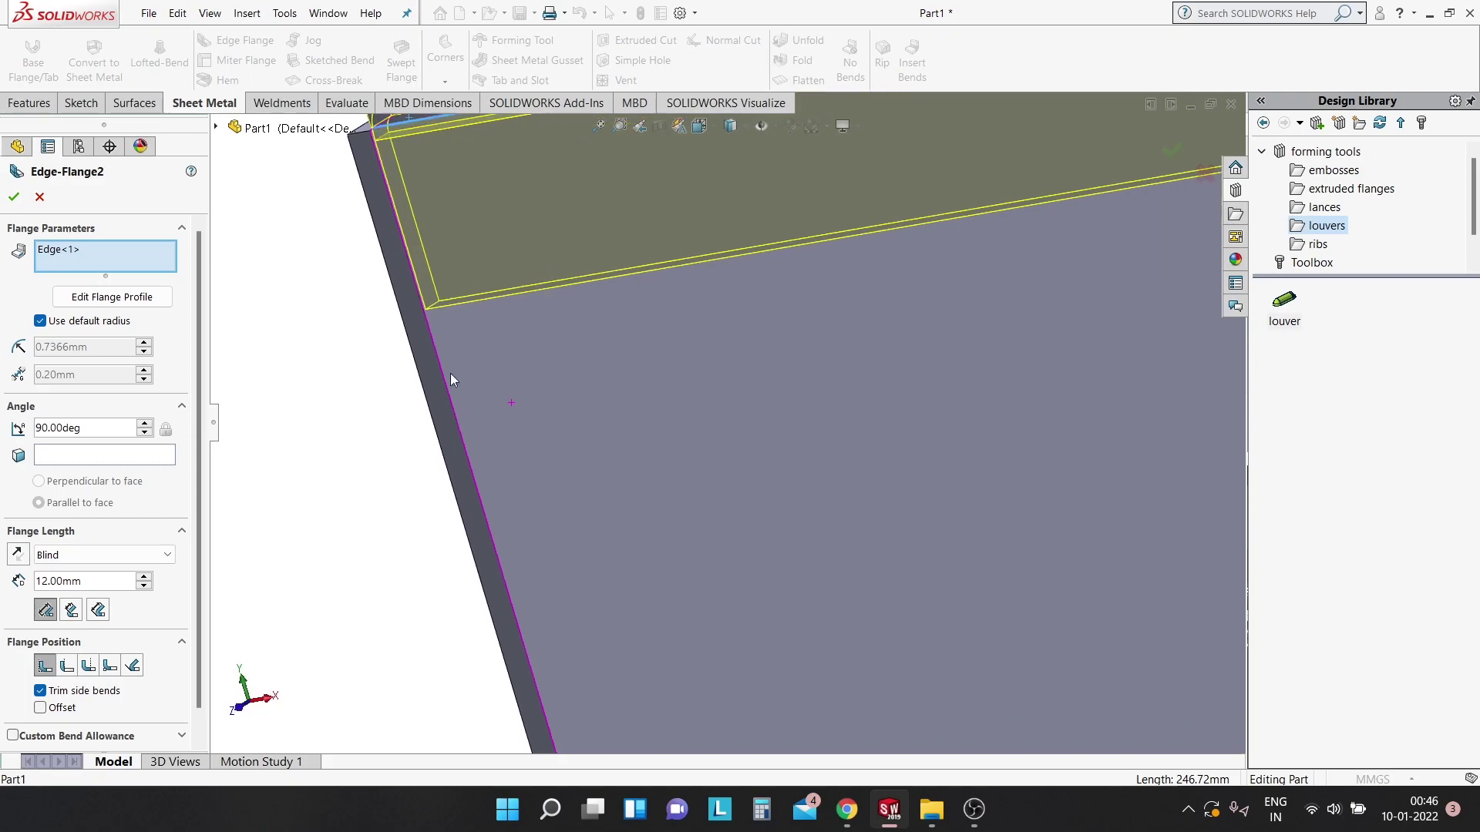
click(441, 363)
scroll(462, 364, up, 2)
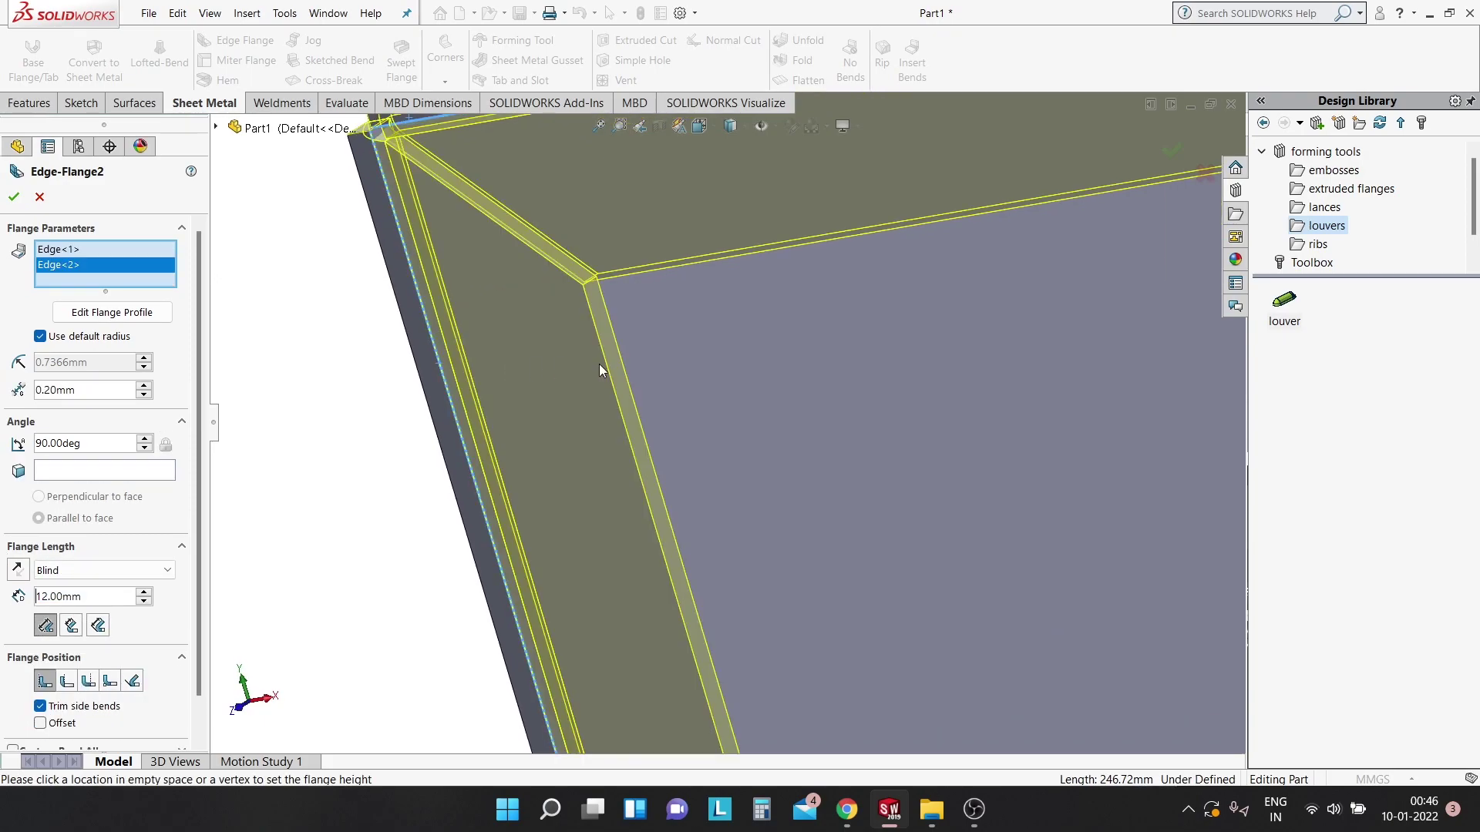
scroll(694, 358, up, 1)
scroll(794, 359, up, 1)
scroll(835, 373, up, 3)
scroll(950, 420, down, 3)
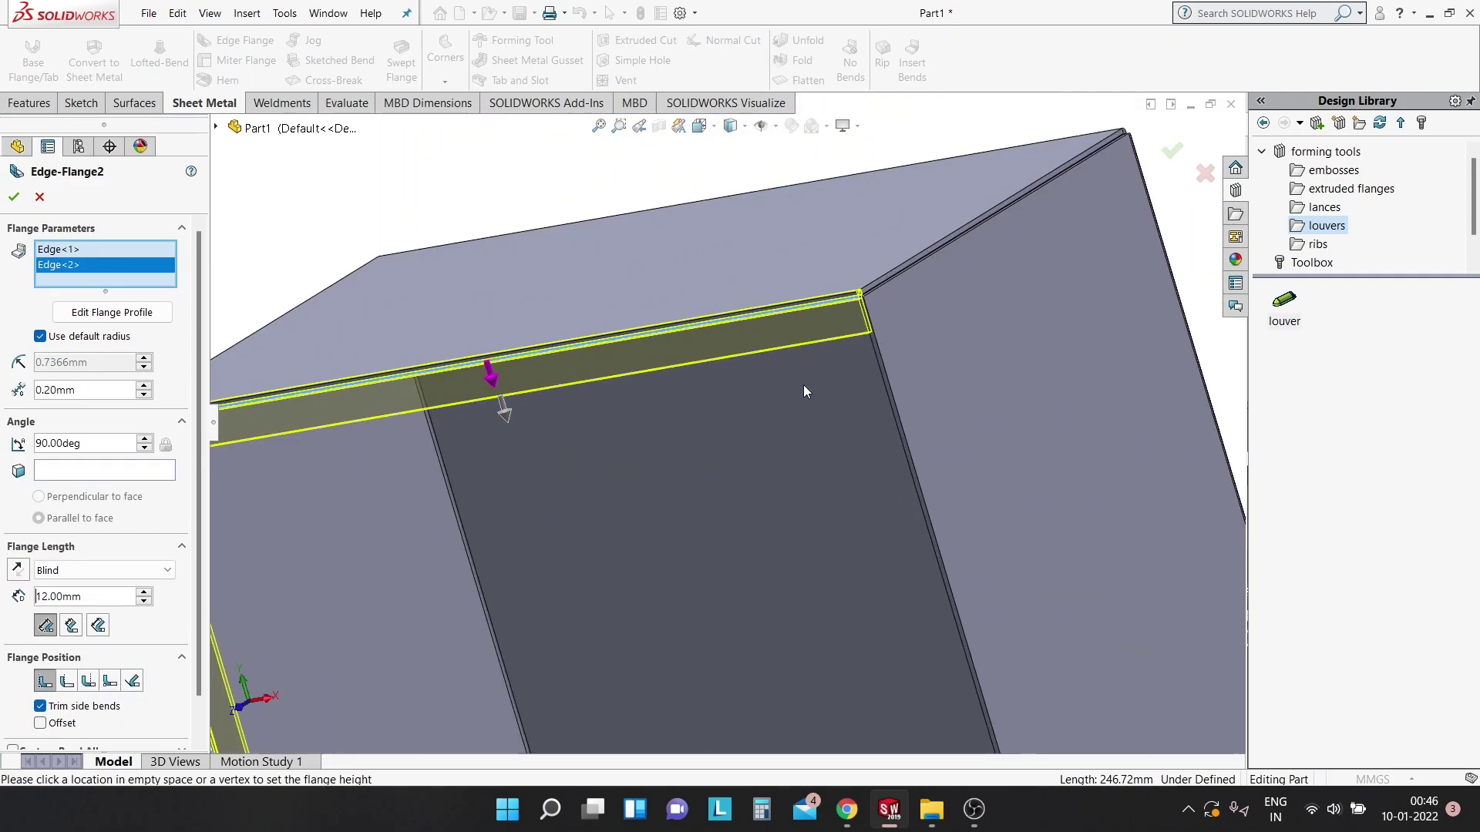
scroll(803, 386, down, 2)
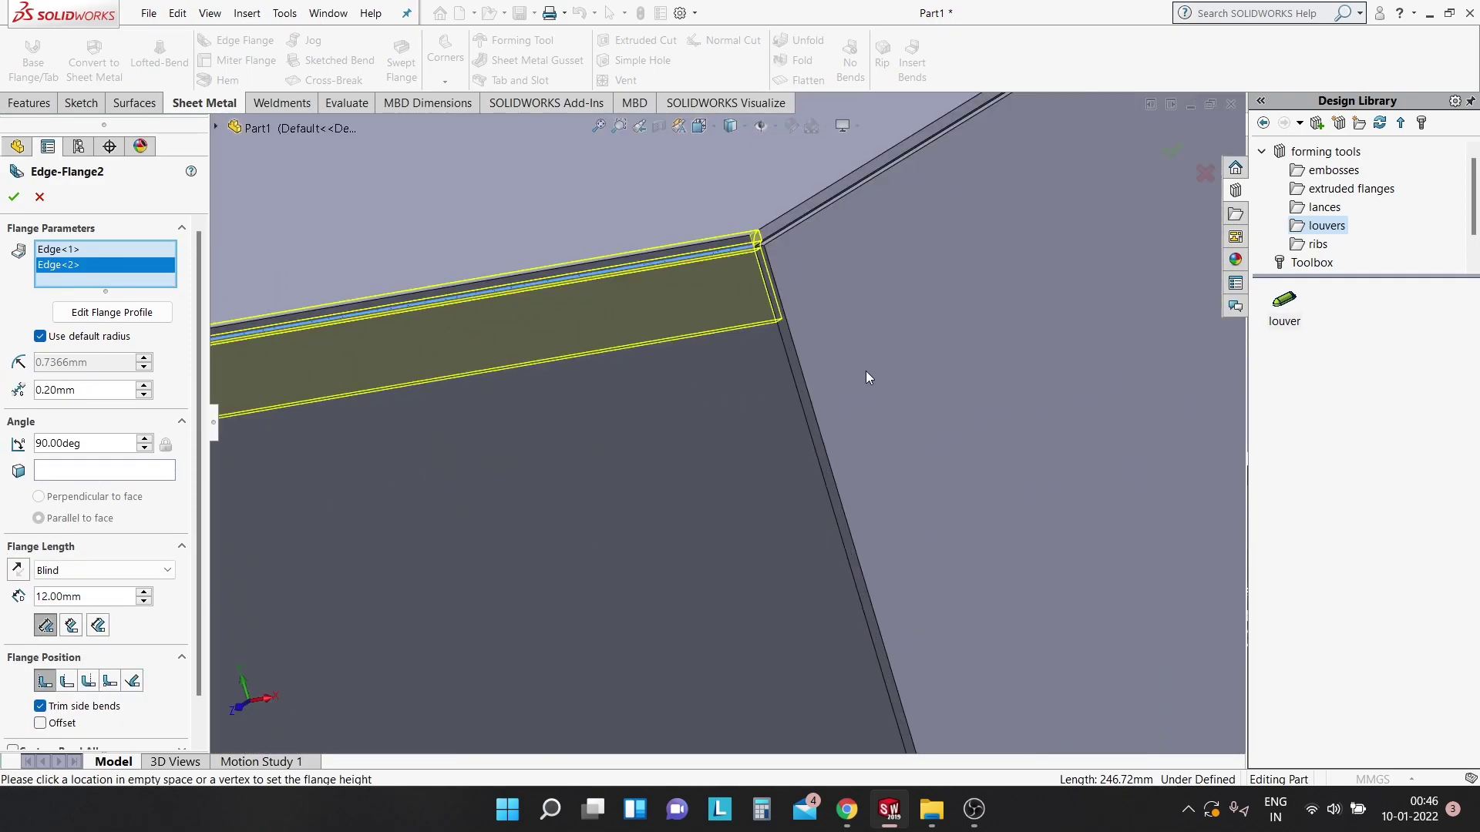
Add the remaining two front-opening edges, including the bottom edge.
click(793, 367)
scroll(746, 257, up, 2)
scroll(793, 313, up, 2)
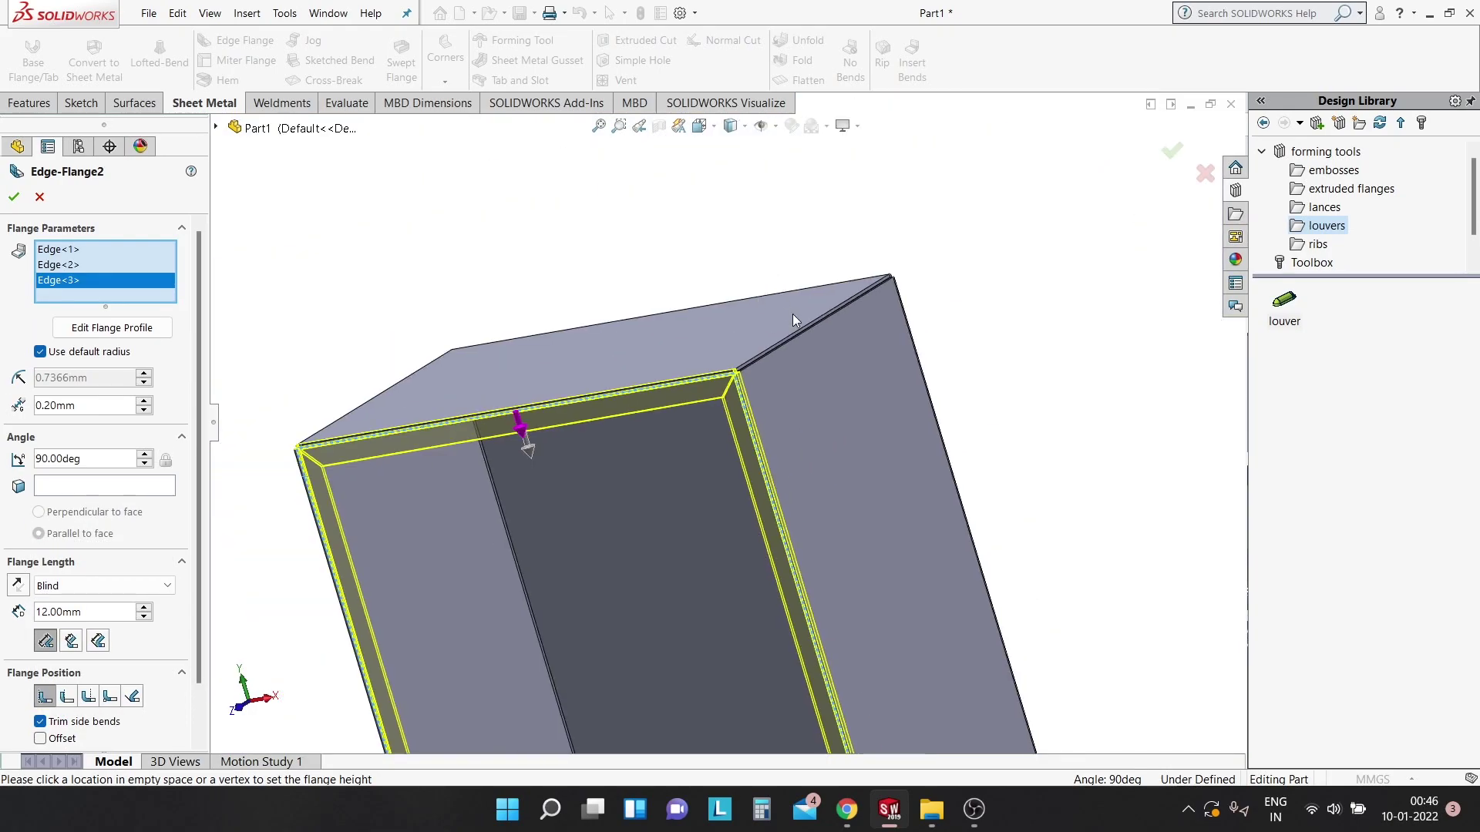
scroll(793, 313, up, 3)
scroll(814, 641, down, 3)
scroll(740, 650, down, 3)
scroll(738, 512, down, 1)
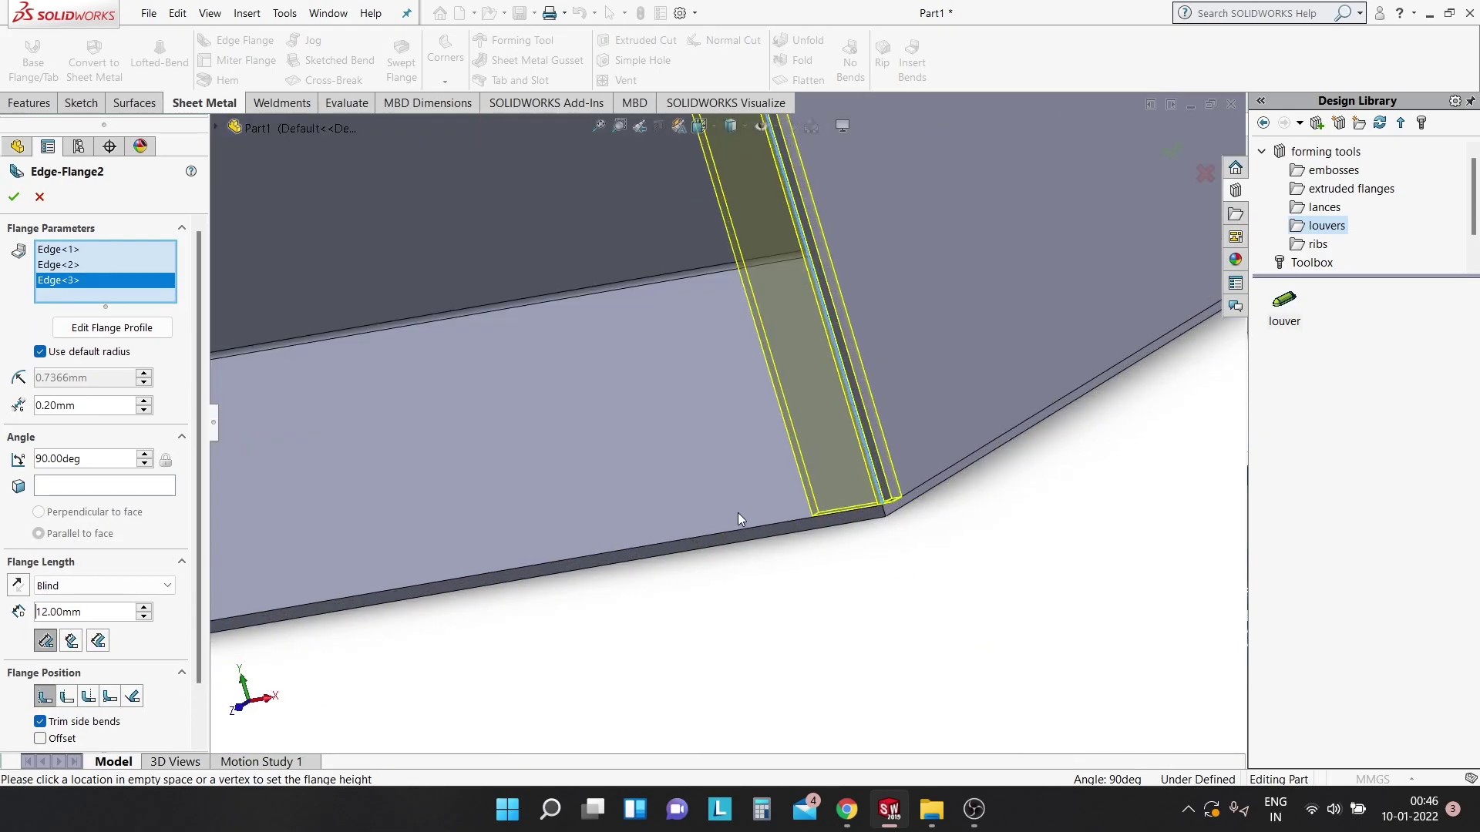
click(760, 526)
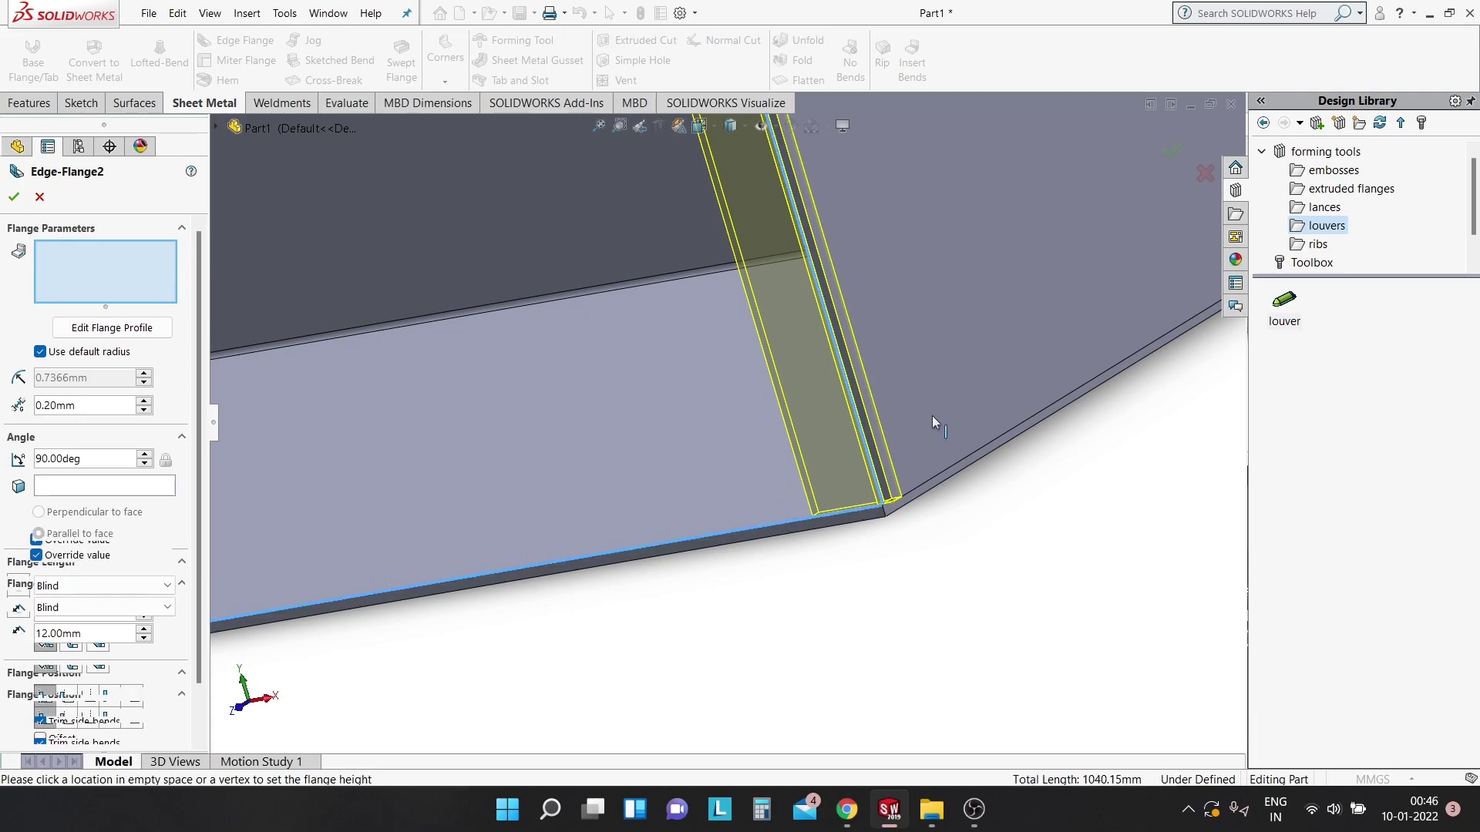
scroll(932, 416, up, 2)
scroll(931, 417, up, 2)
scroll(927, 385, up, 2)
mouse_move(928, 385)
middle_down()
mouse_move(742, 174)
mouse_move(631, 195)
middle_up()
scroll(630, 196, down, 1)
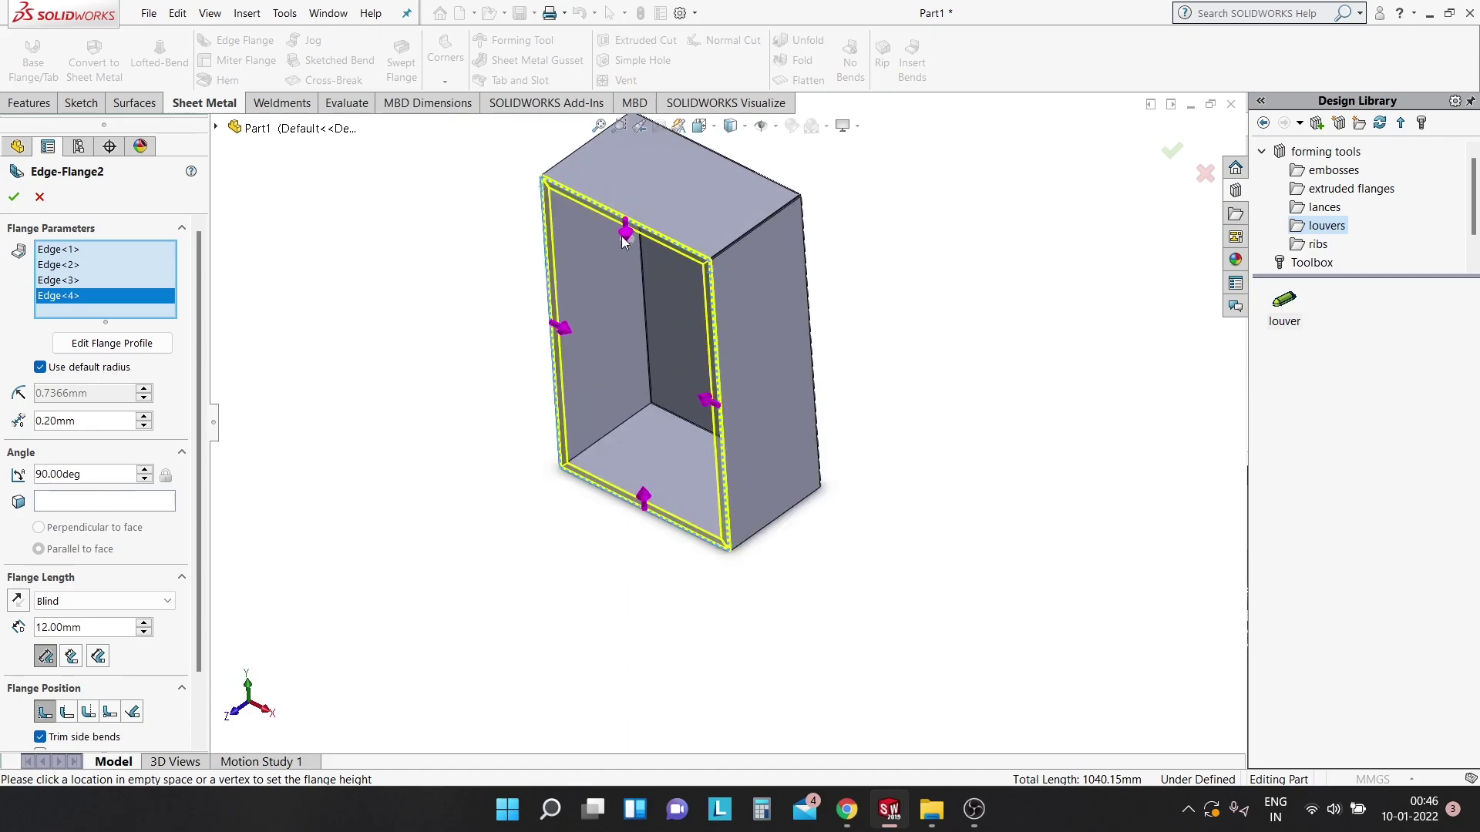
scroll(631, 196, down, 1)
scroll(723, 527, down, 2)
scroll(706, 521, down, 1)
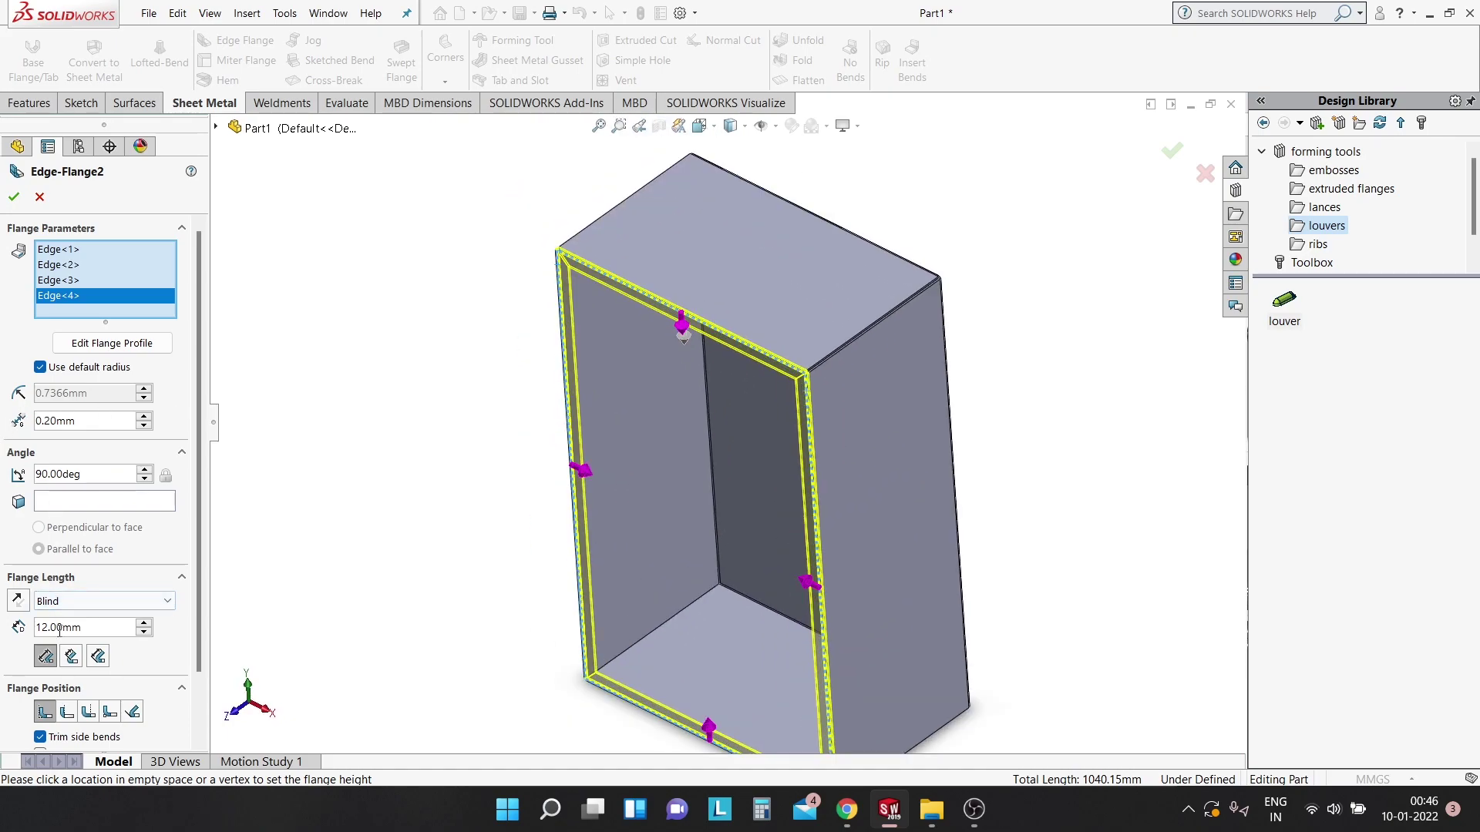
Set flange length to 20 mm, confirm, then zoom to fit and show isometric view.
text(20)
key(Return)
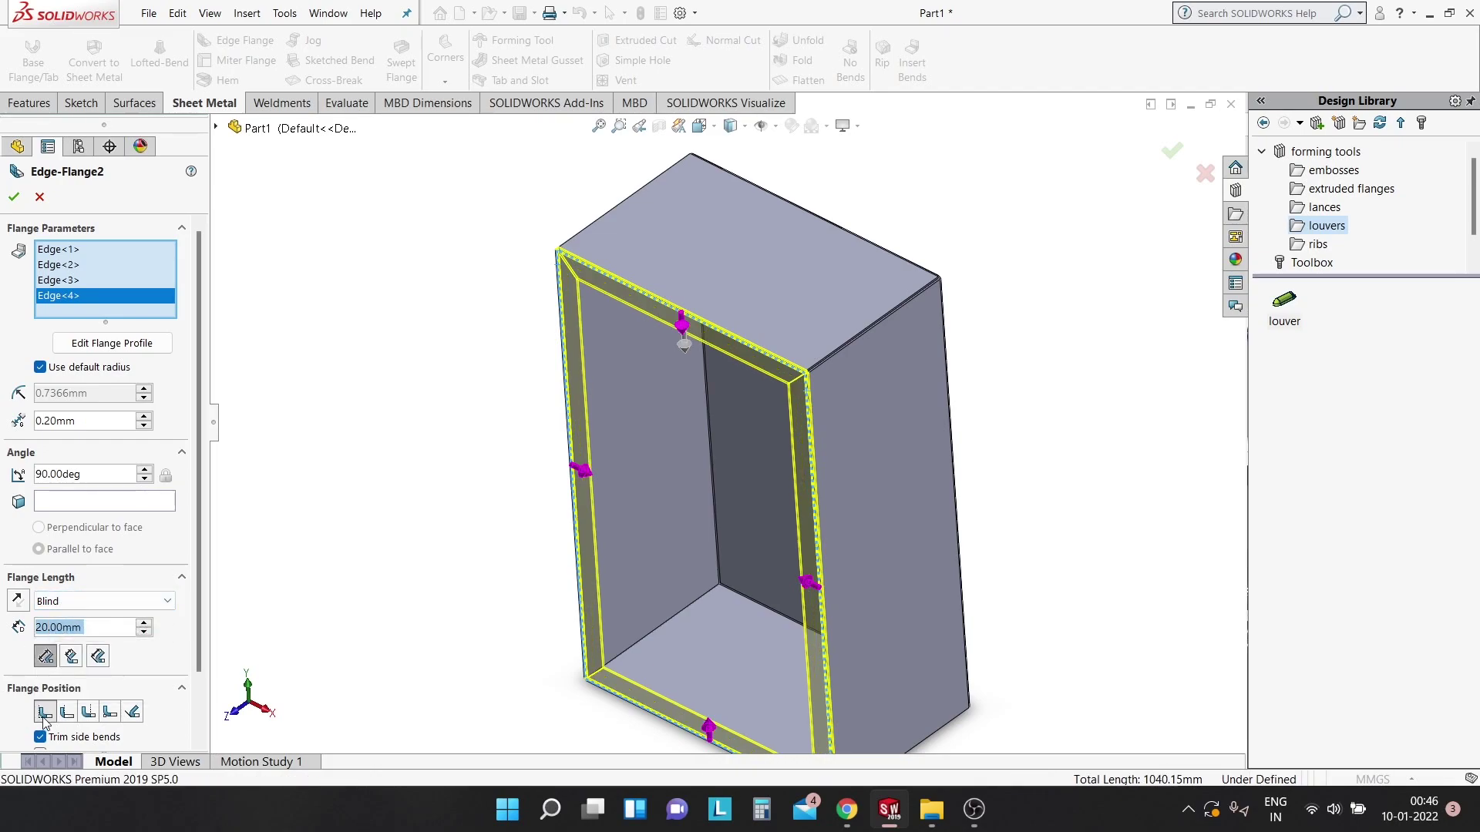
click(13, 198)
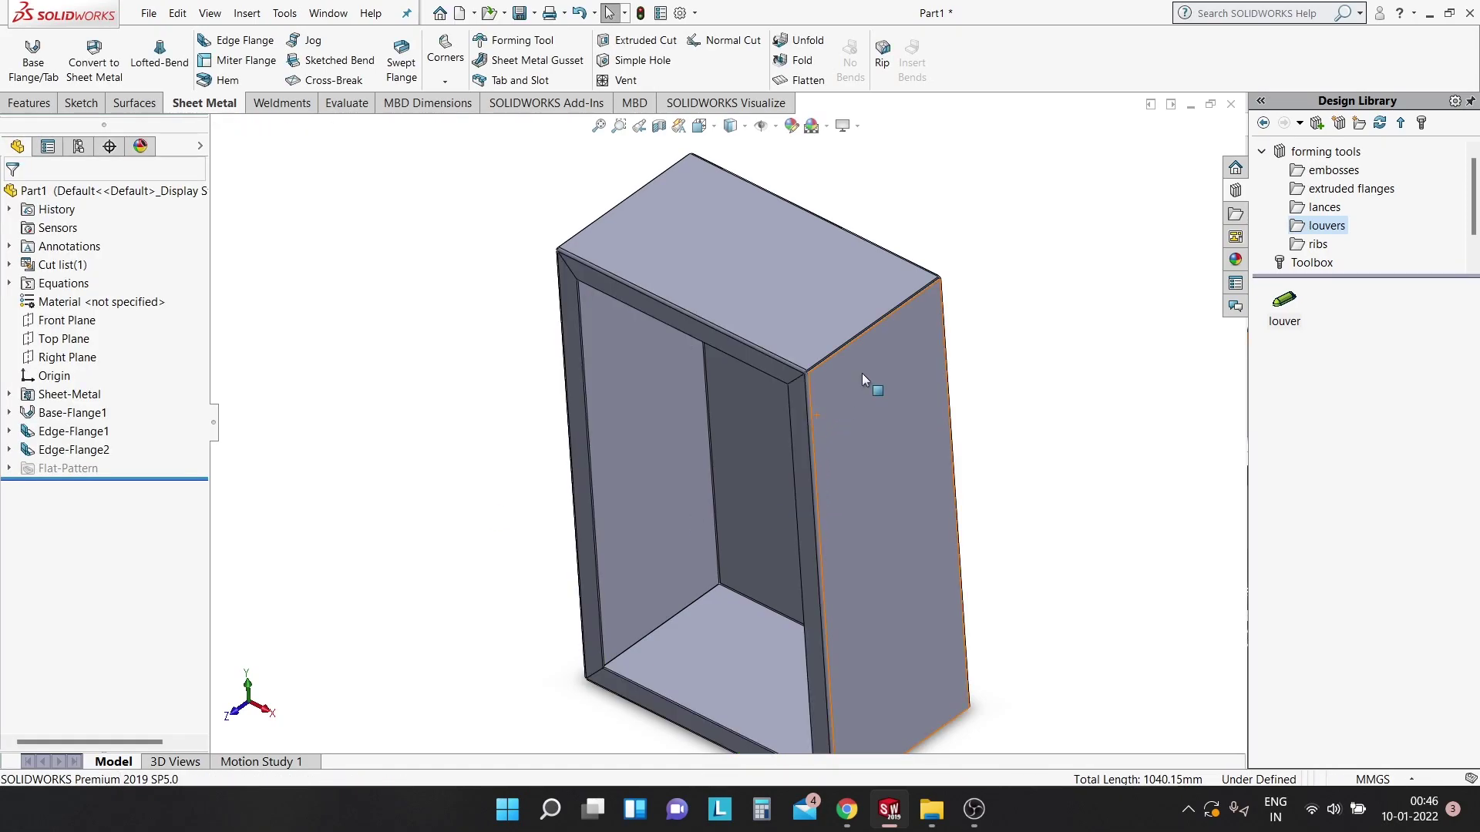
key(f)
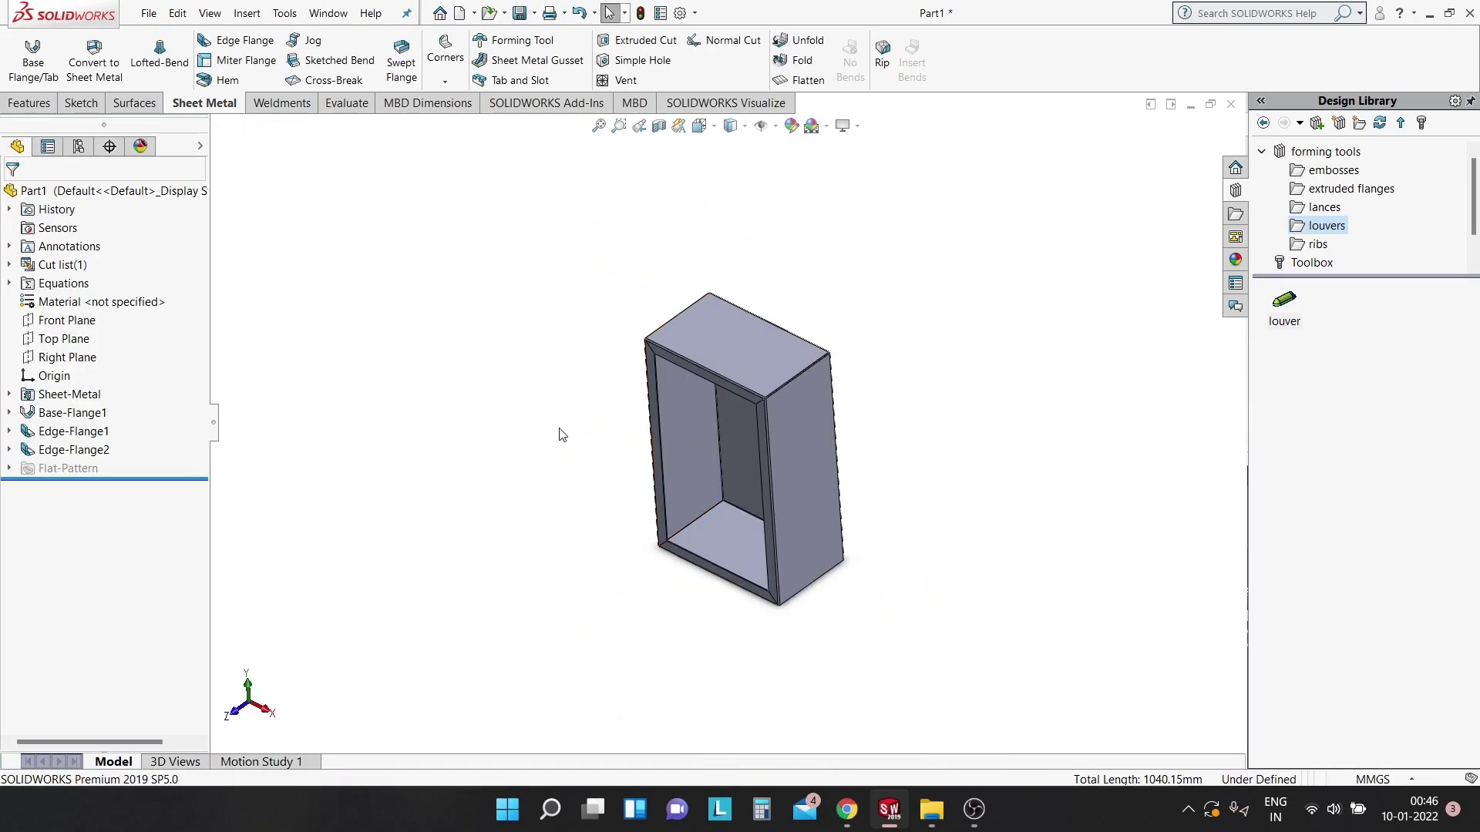
mouse_move(751, 414)
middle_down()
mouse_move(905, 307)
mouse_move(869, 452)
mouse_move(797, 419)
middle_up()
key(ctrl+7)
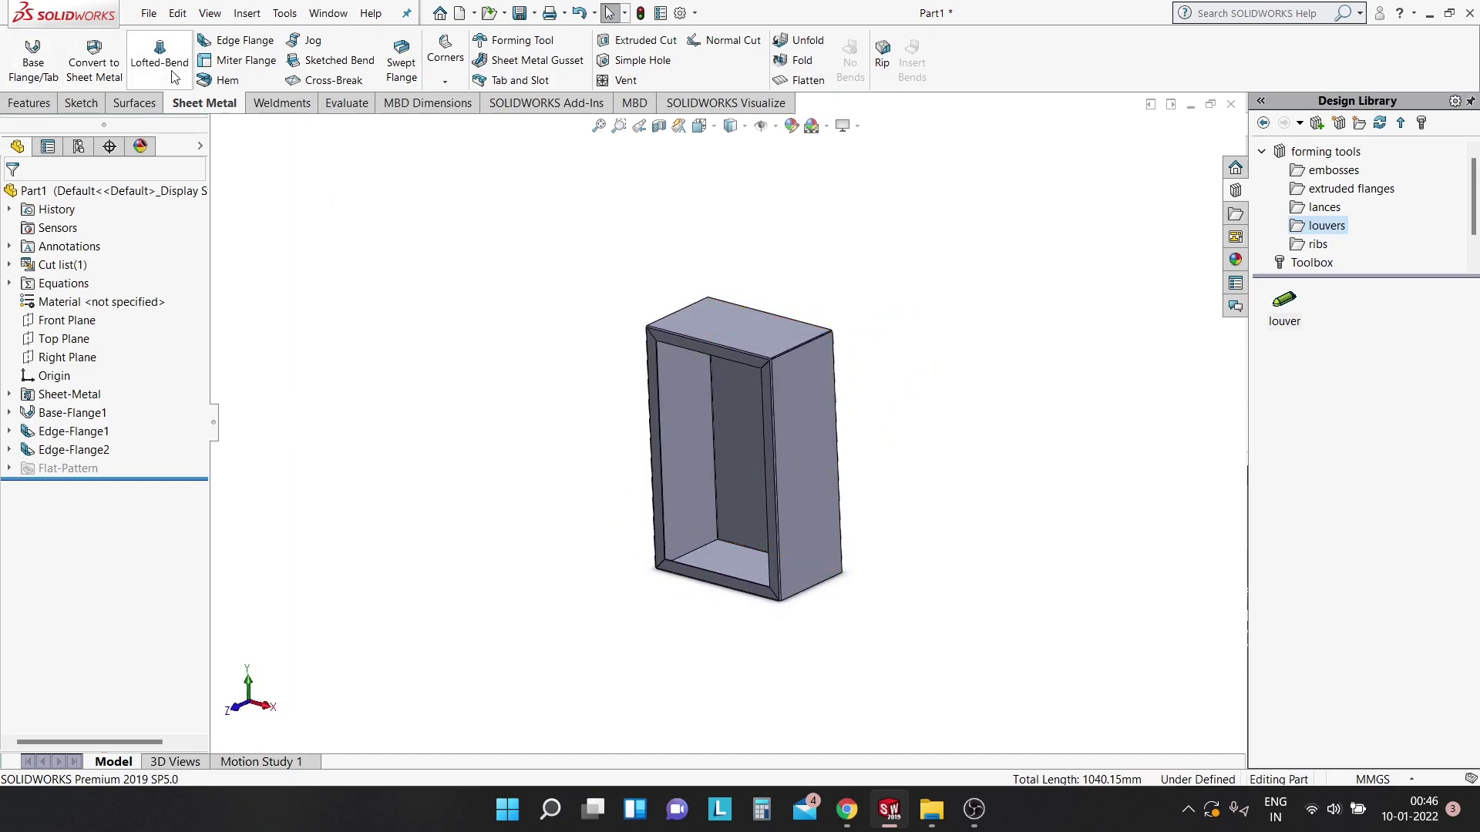
Start a third edge flange and select the vertical and top front lip edges.
click(210, 45)
scroll(686, 427, down, 3)
scroll(664, 288, down, 3)
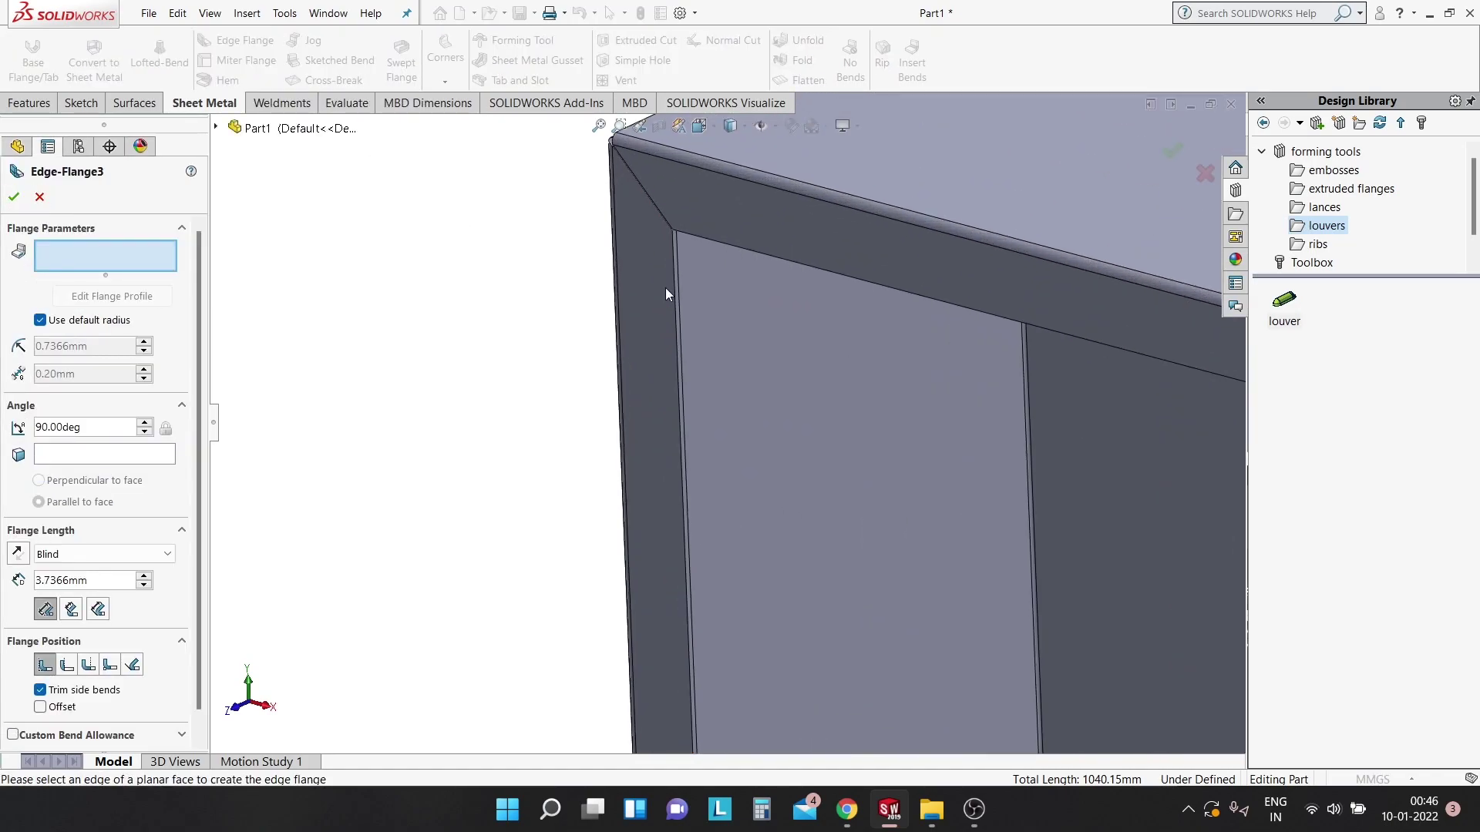
scroll(666, 293, down, 3)
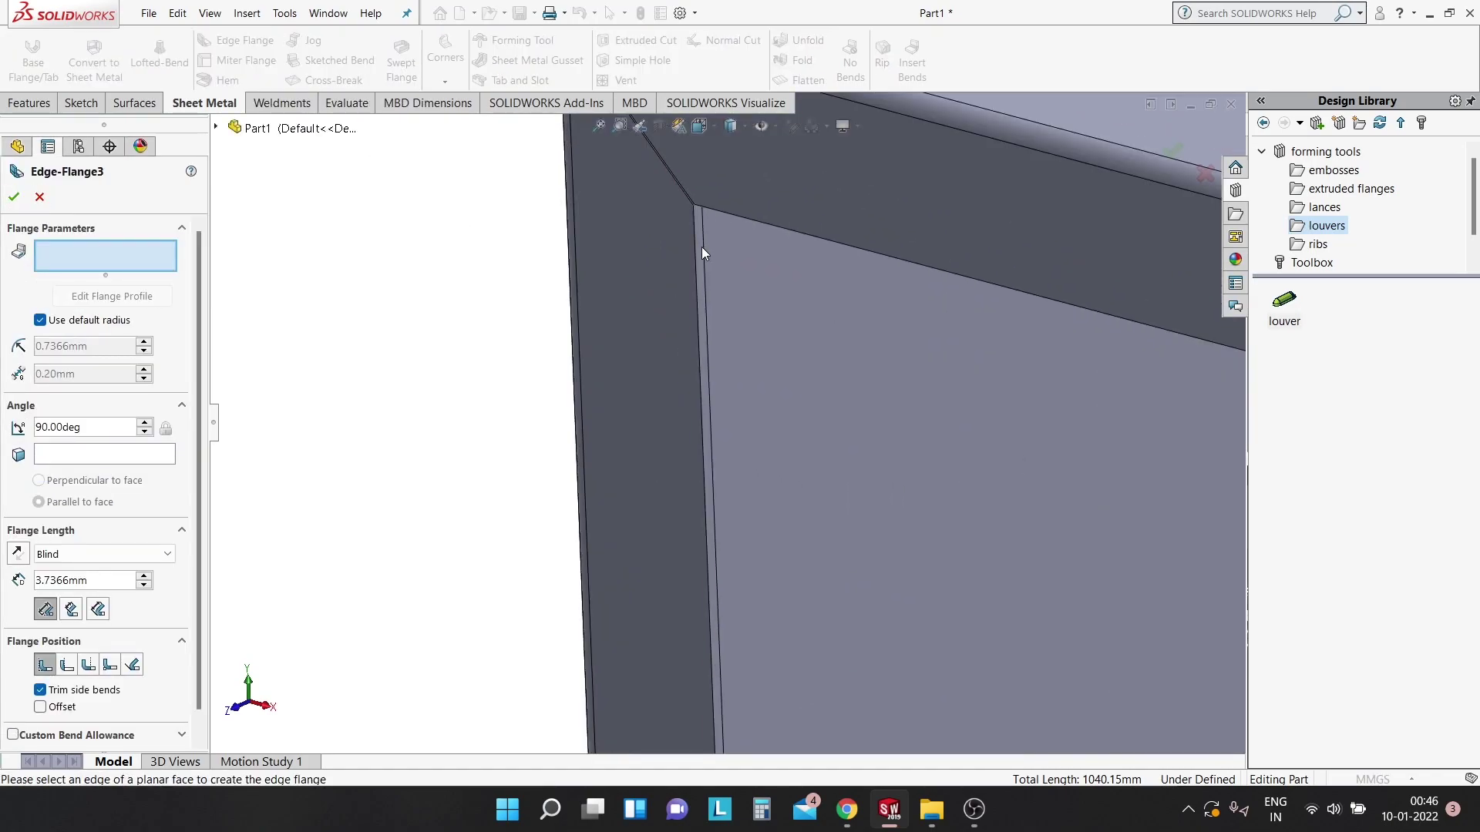
click(695, 247)
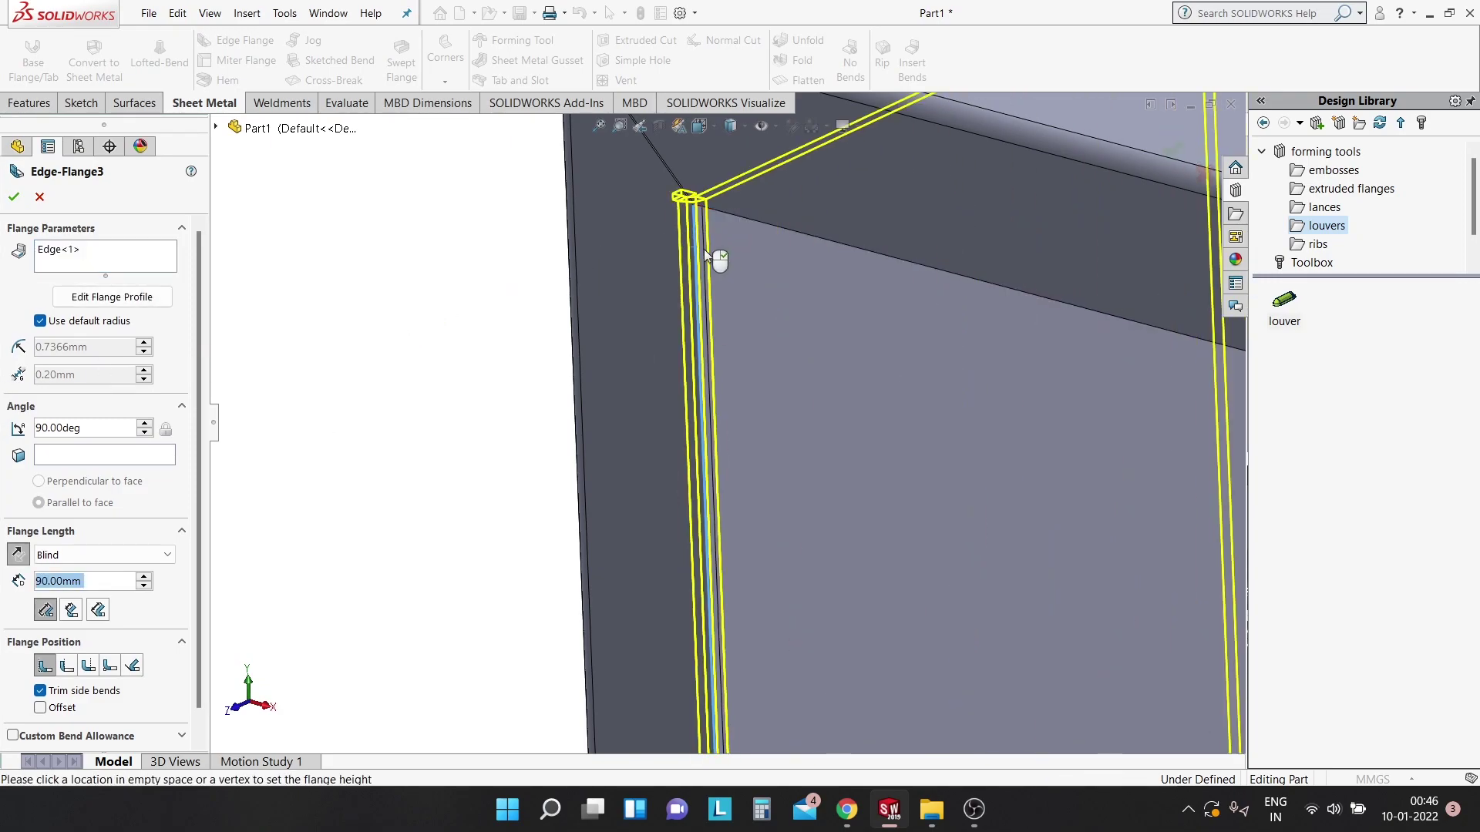
scroll(718, 261, up, 5)
scroll(771, 347, down, 3)
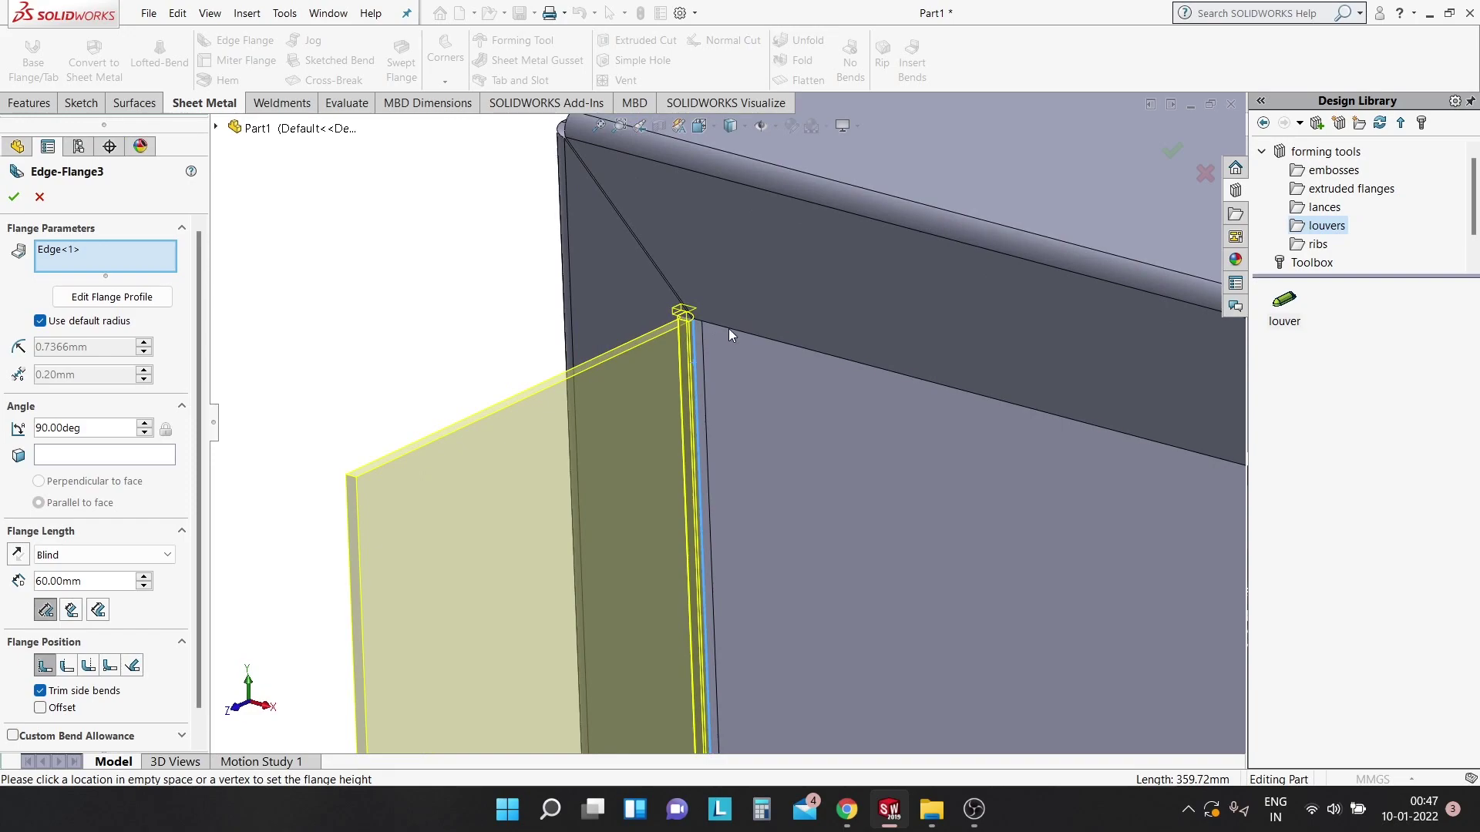
click(730, 328)
scroll(853, 247, up, 3)
scroll(937, 468, up, 3)
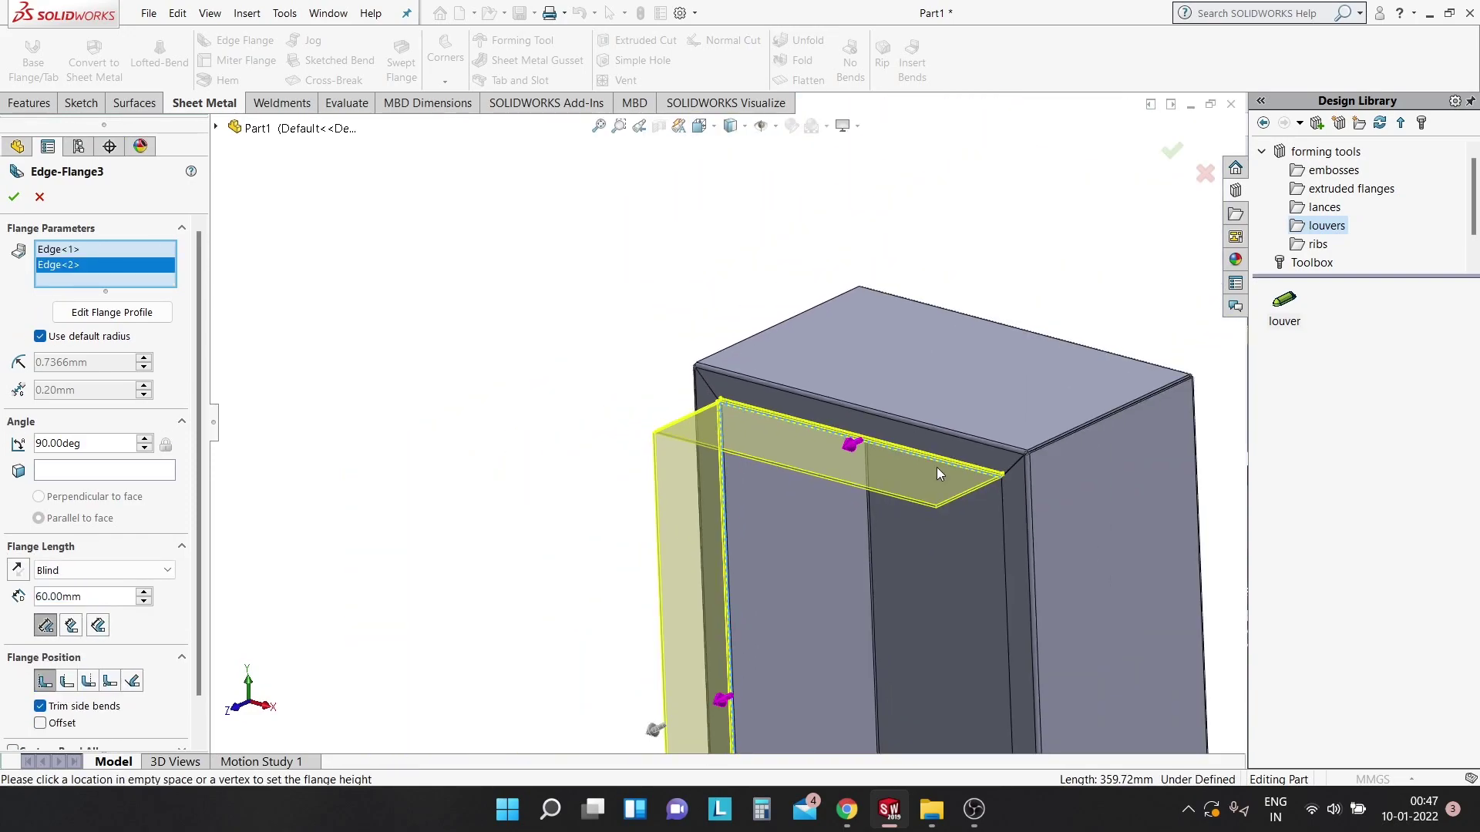
scroll(936, 467, down, 3)
scroll(1002, 474, down, 3)
Add the other vertical and the bottom front lip edges to the flange.
click(871, 397)
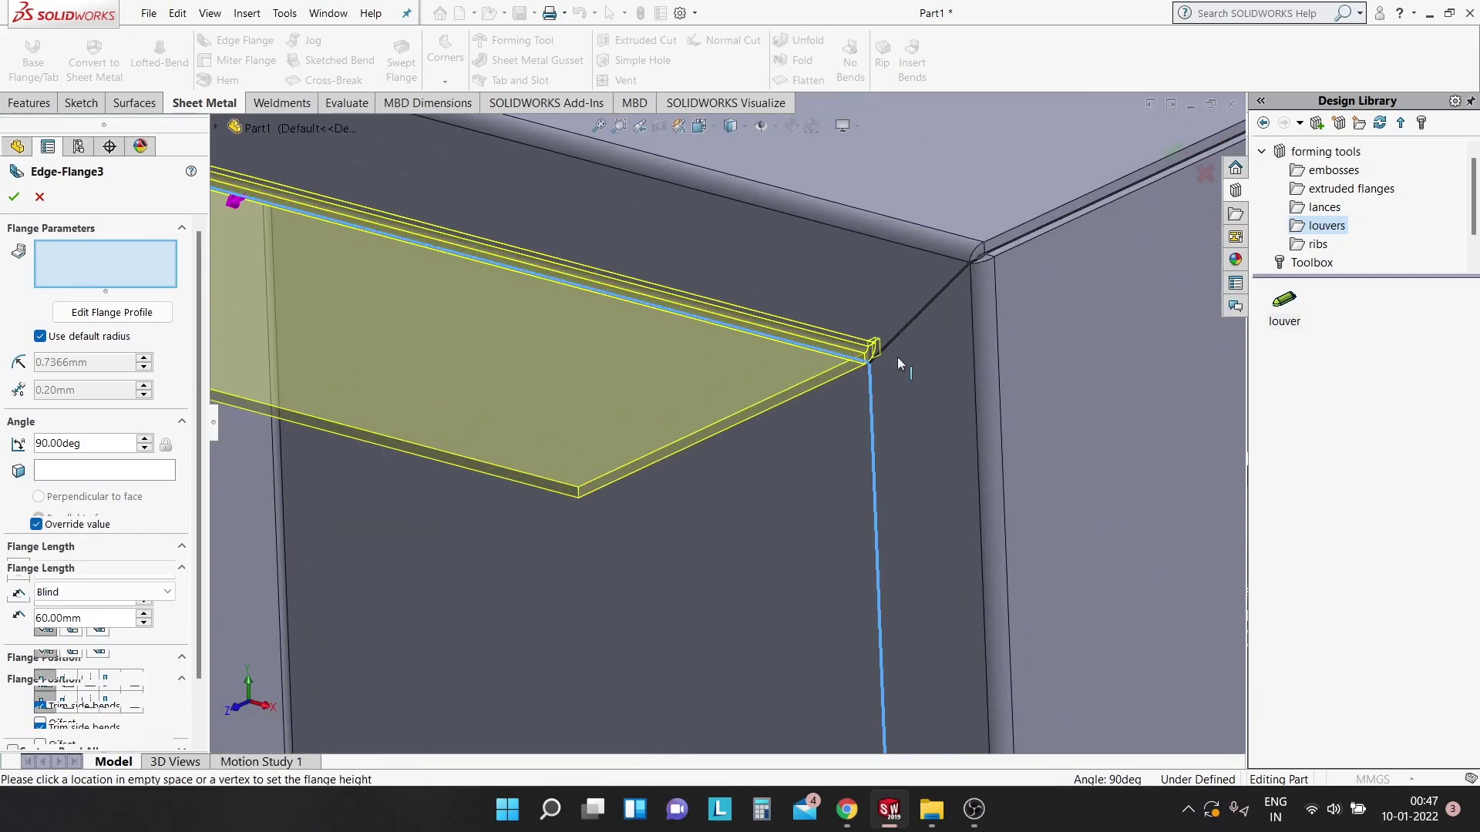
scroll(944, 330, up, 2)
scroll(831, 499, up, 3)
scroll(707, 574, up, 2)
scroll(708, 586, down, 2)
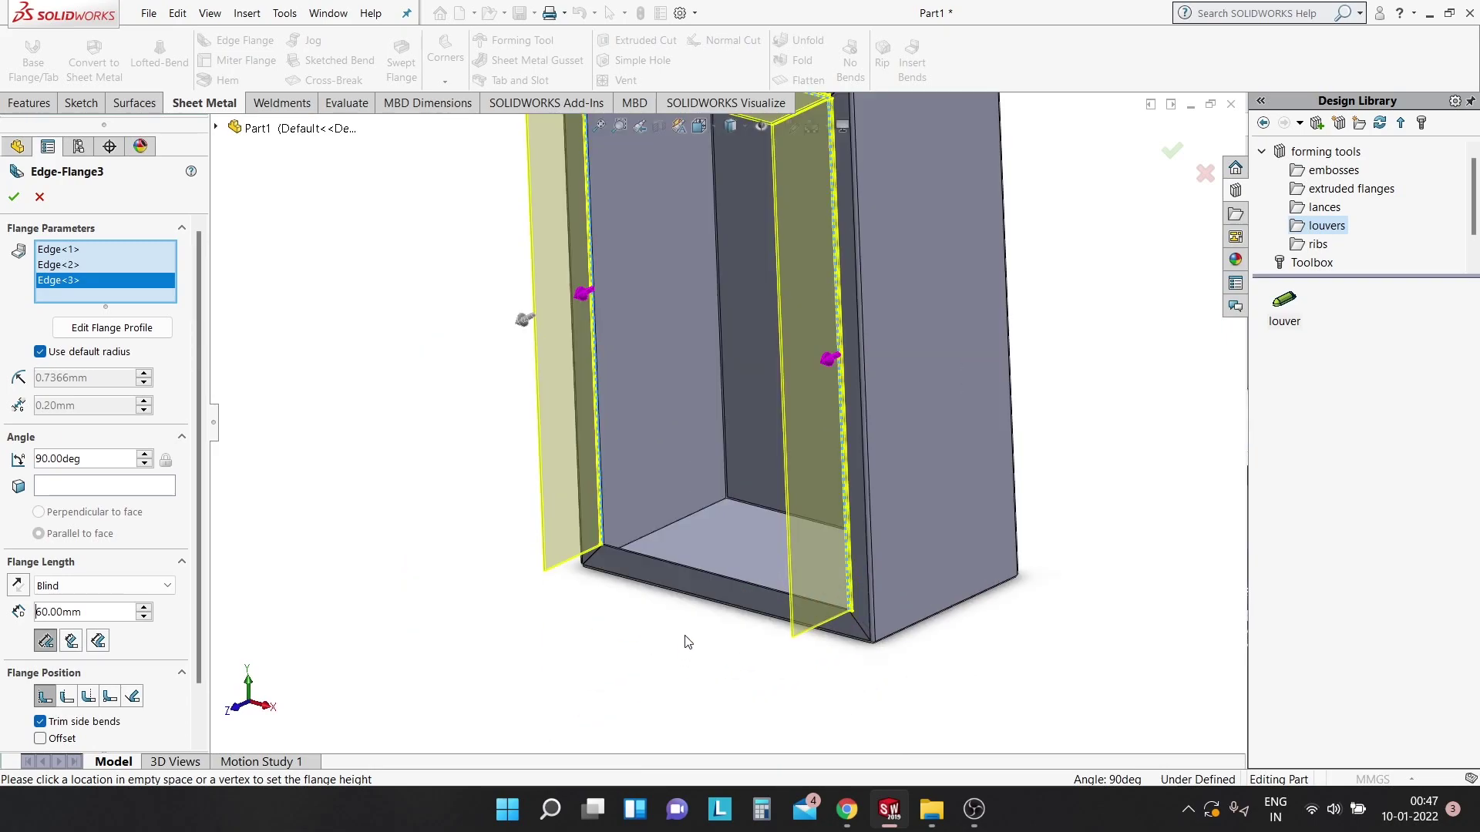
scroll(678, 620, down, 2)
scroll(414, 534, down, 2)
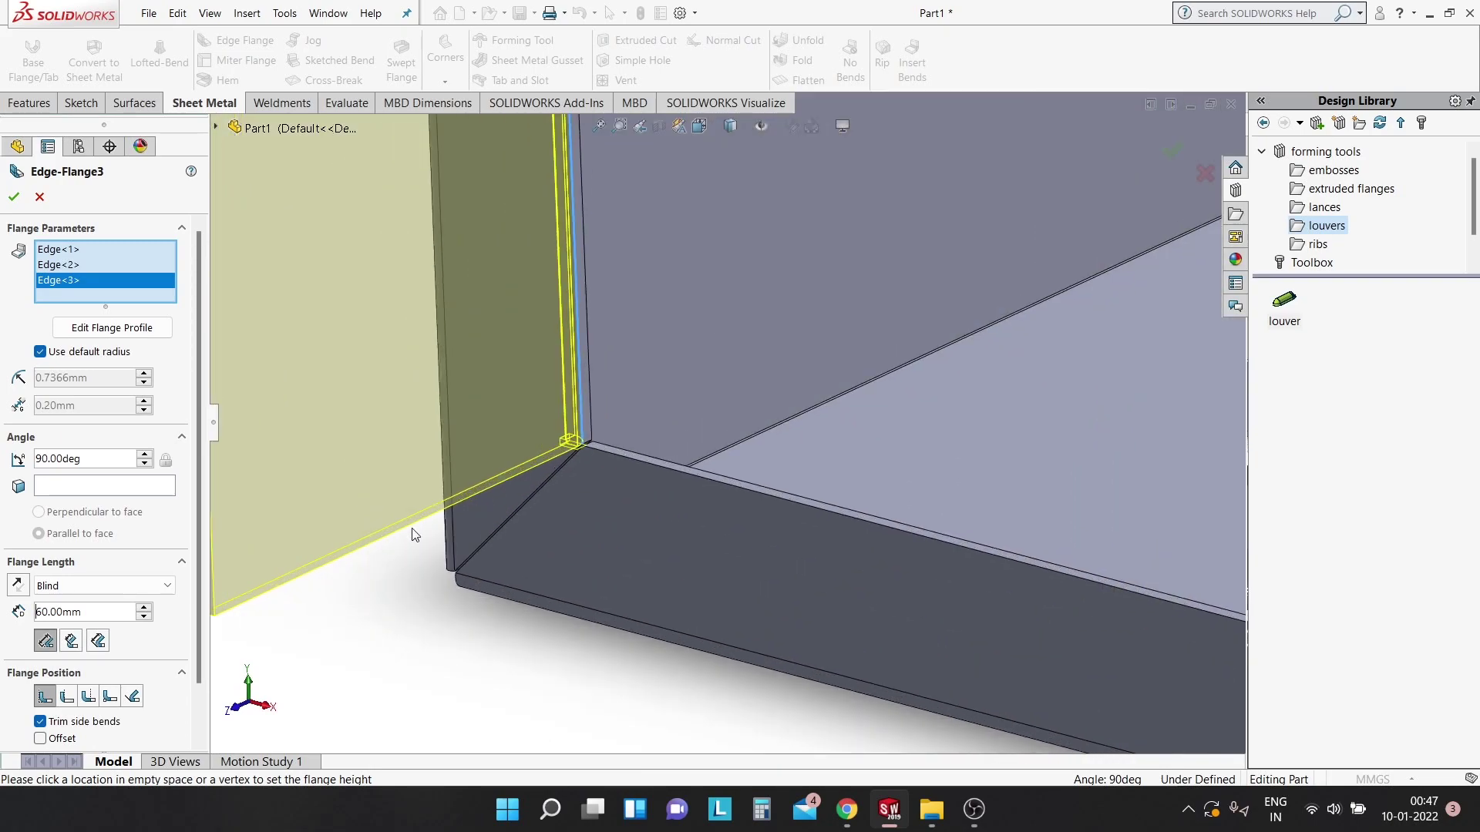
click(604, 451)
scroll(664, 437, up, 2)
scroll(627, 417, up, 2)
scroll(649, 373, up, 2)
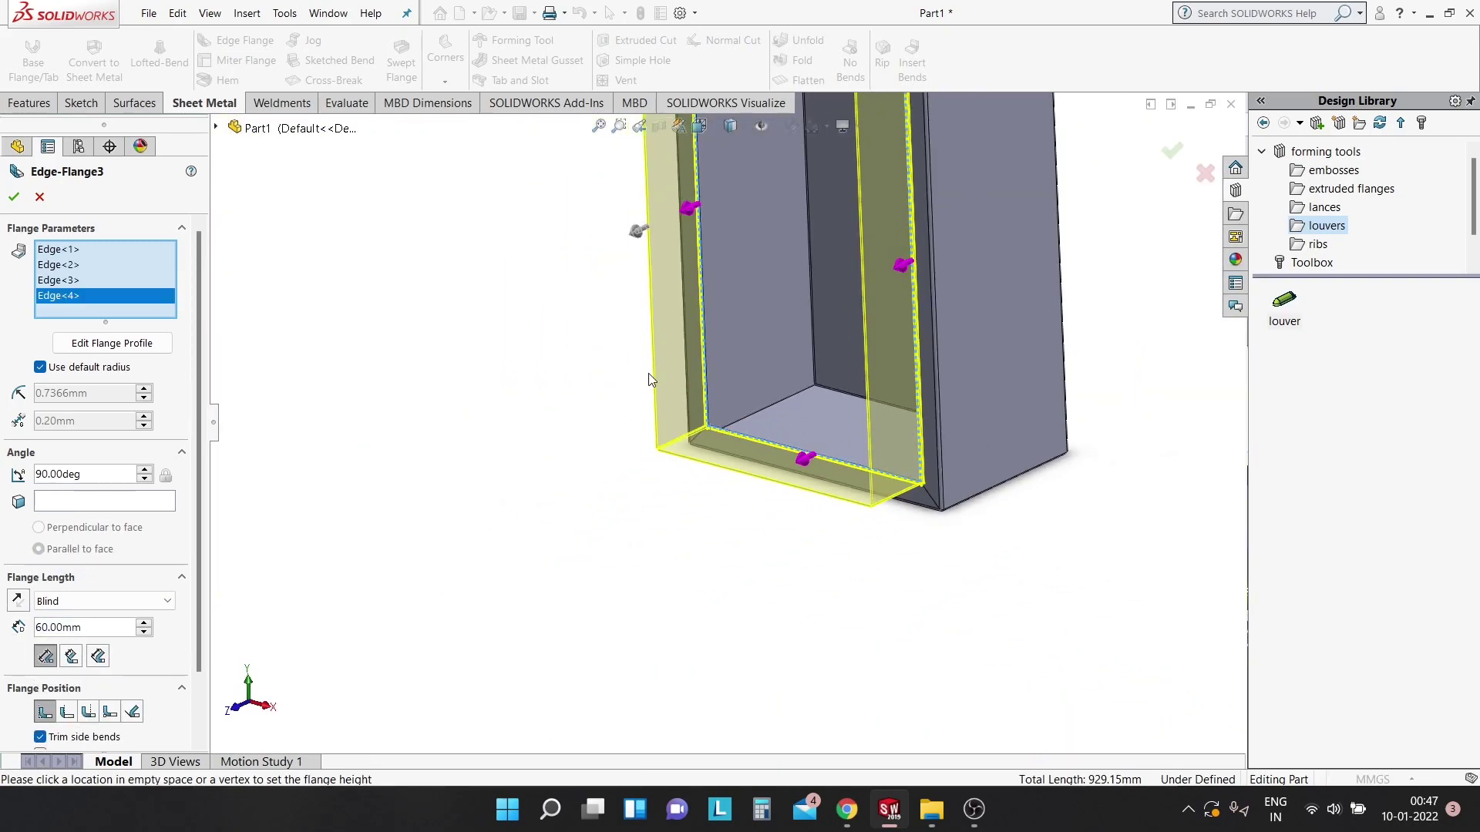
scroll(649, 373, up, 2)
scroll(886, 624, down, 2)
scroll(961, 312, down, 1)
scroll(961, 312, up, 2)
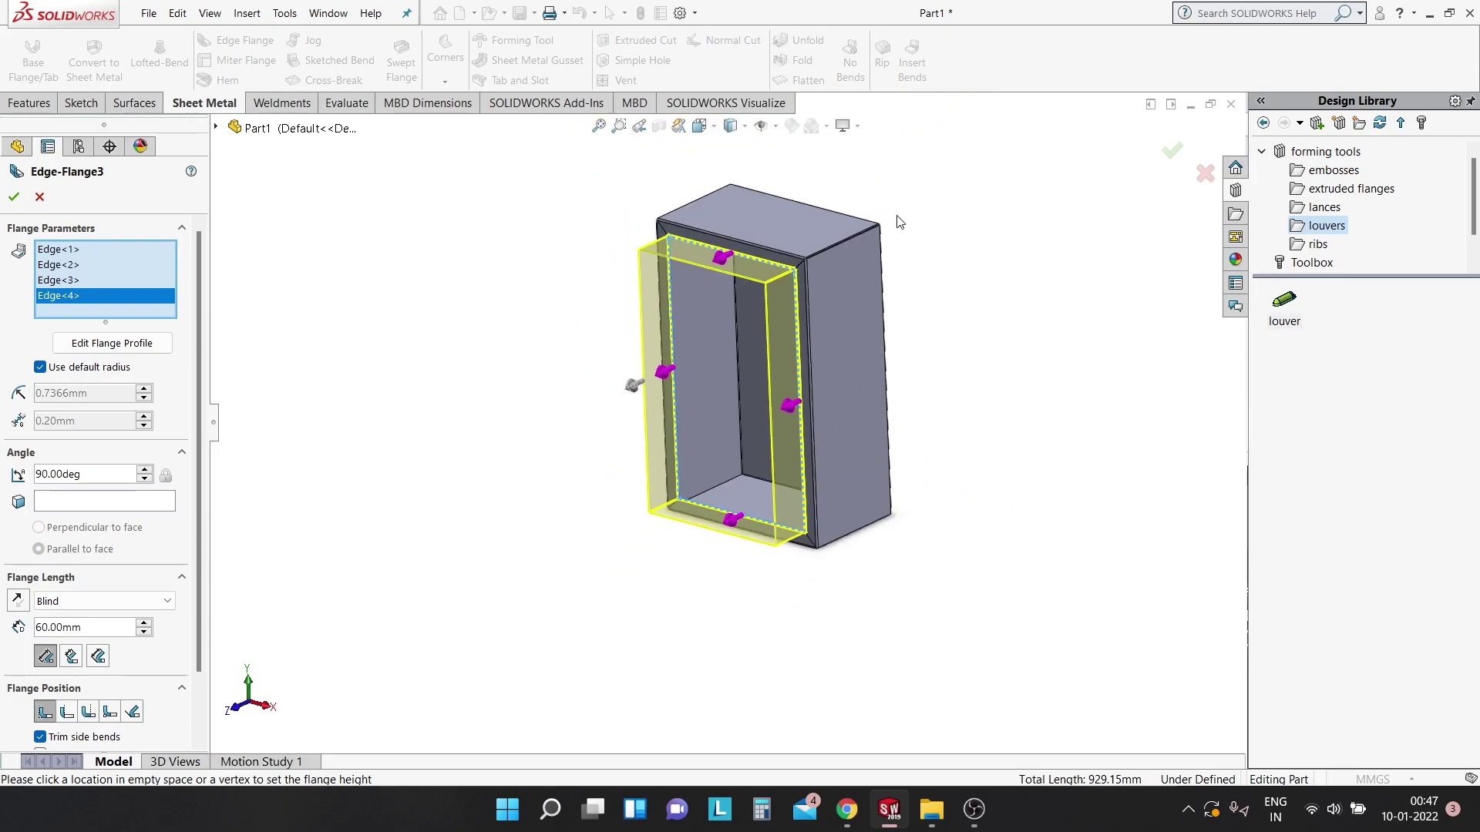
scroll(711, 476, down, 1)
scroll(572, 513, up, 1)
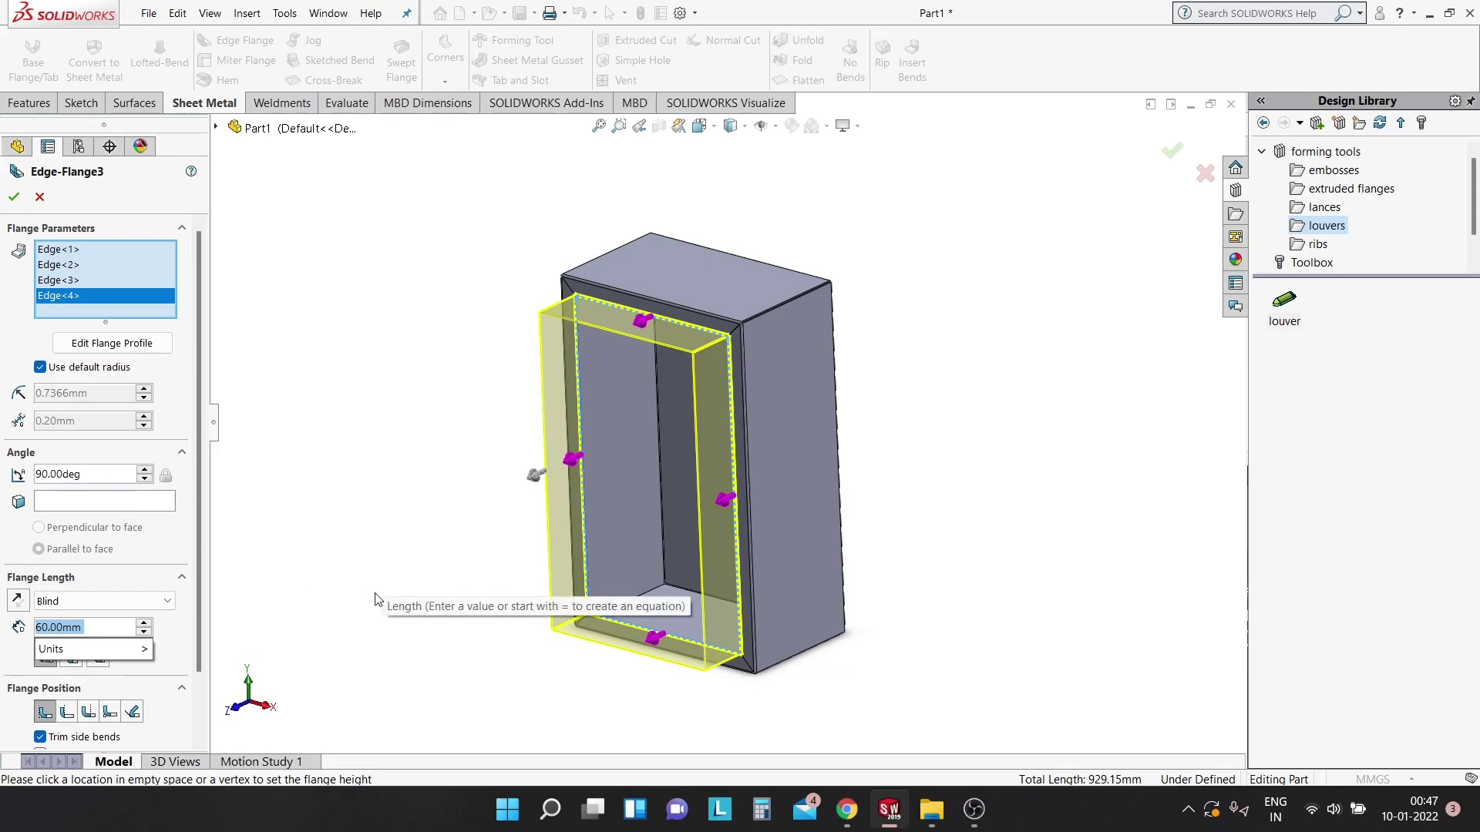
Set flange length to 20 mm and confirm Edge-Flange3.
text(20)
key(Return)
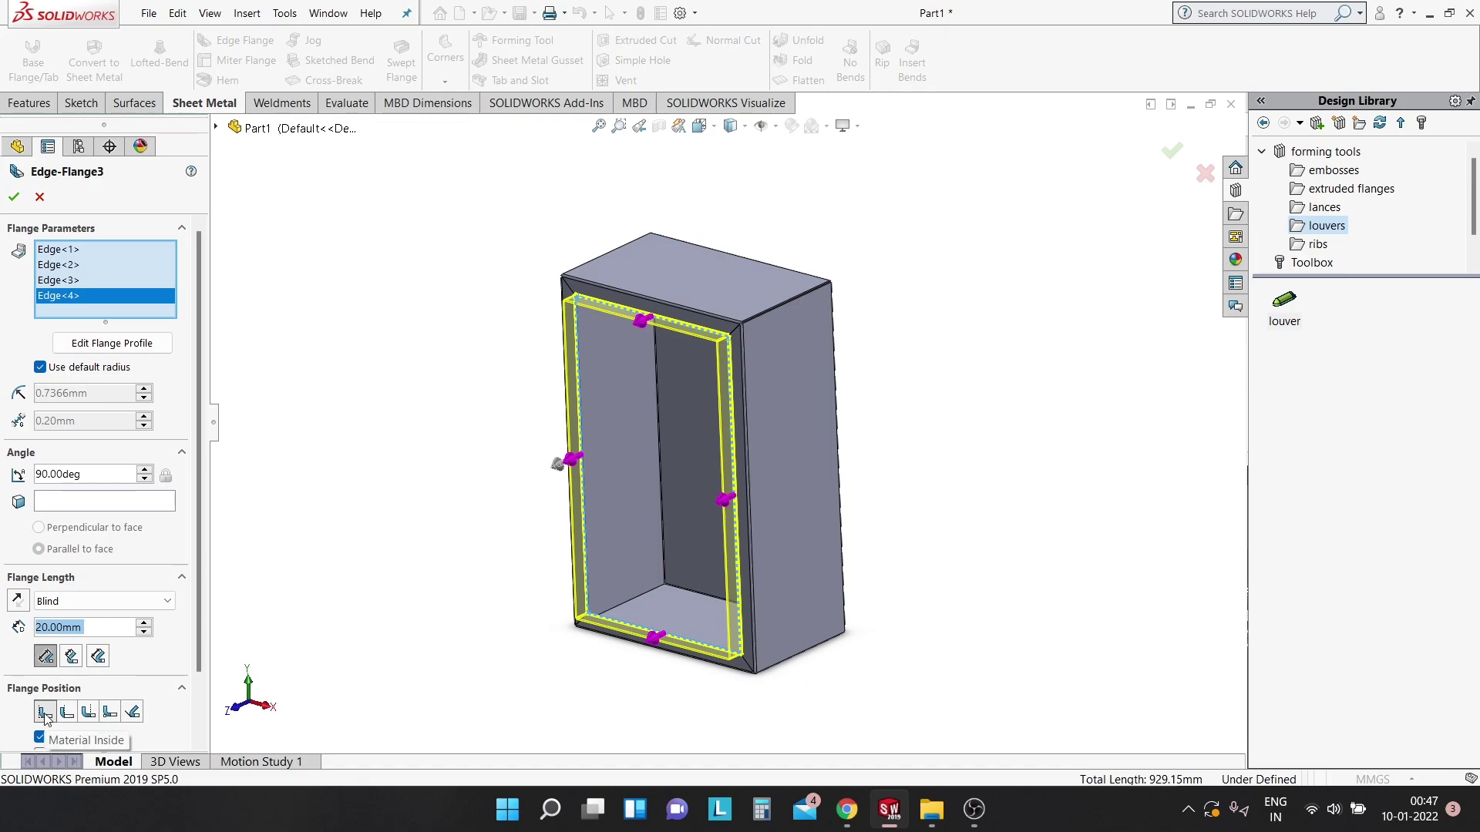
mouse_move(202, 561)
mouse_down()
mouse_move(202, 641)
mouse_move(200, 516)
mouse_up()
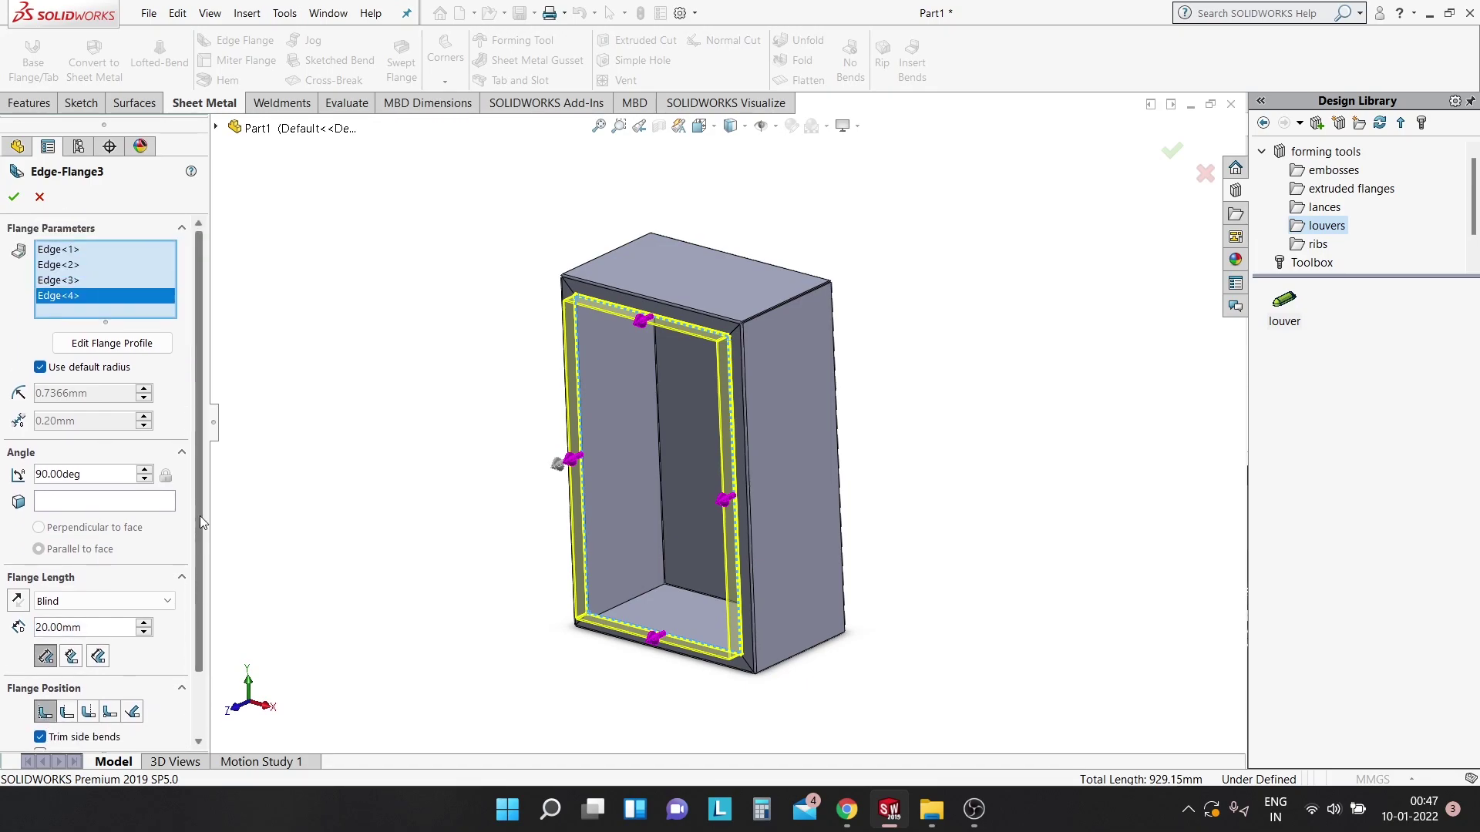
click(13, 197)
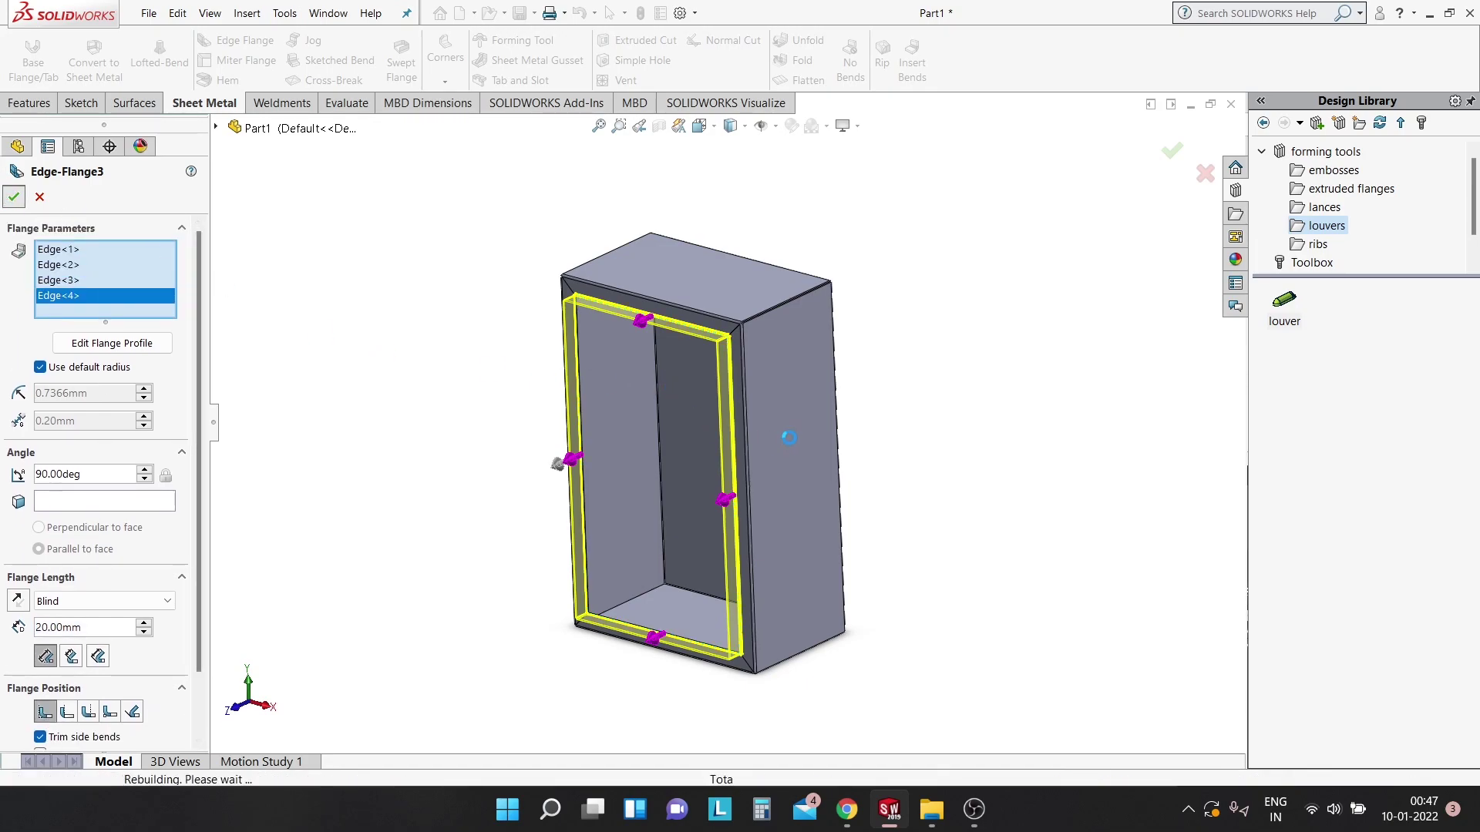
mouse_move(958, 462)
middle_down()
mouse_move(1024, 312)
mouse_move(899, 472)
mouse_move(790, 413)
middle_up()
Select the box's right side face, view it Normal To, and start a circle sketch.
click(791, 413)
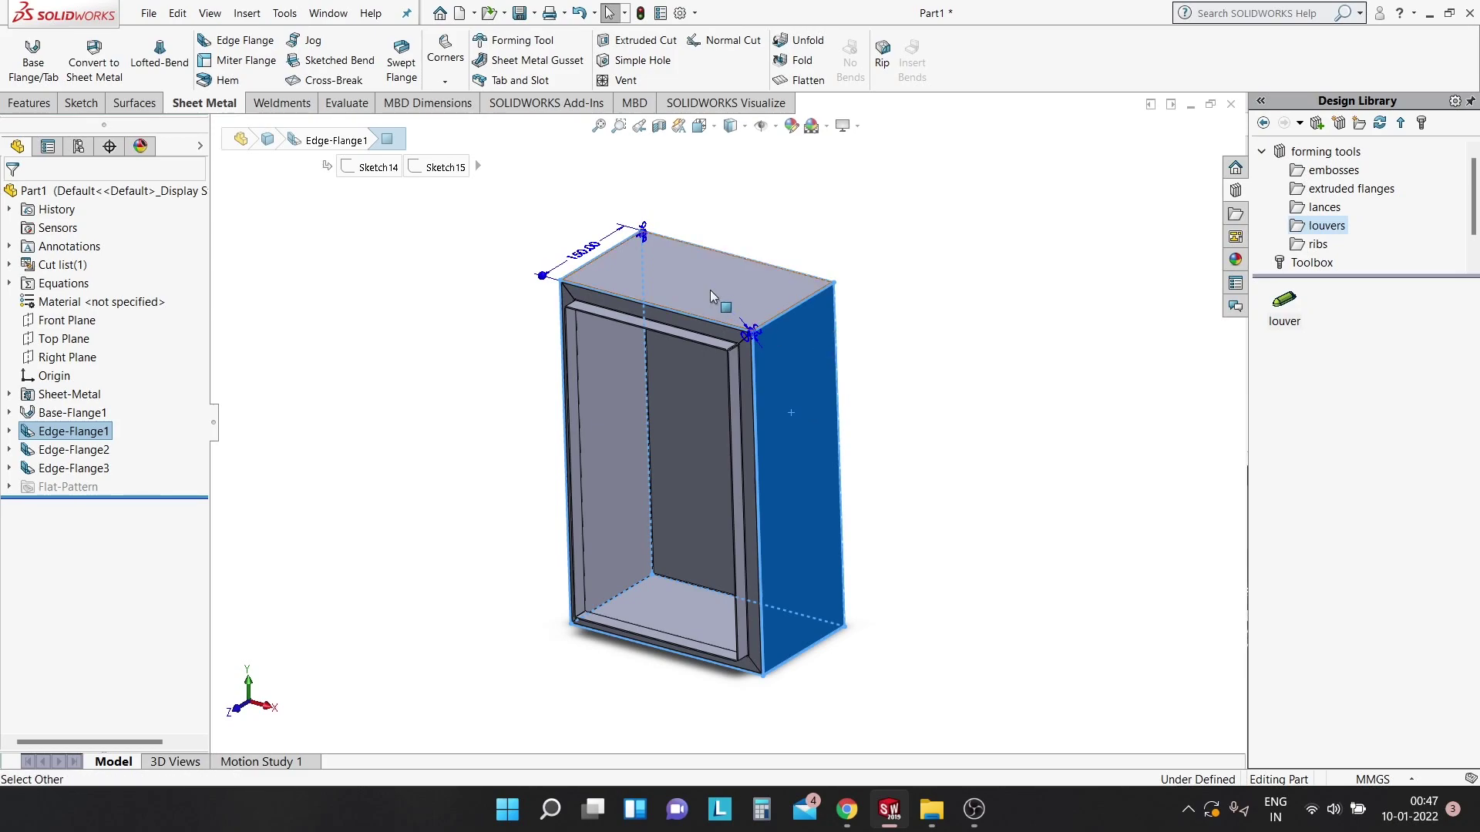
key(Escape)
click(807, 384)
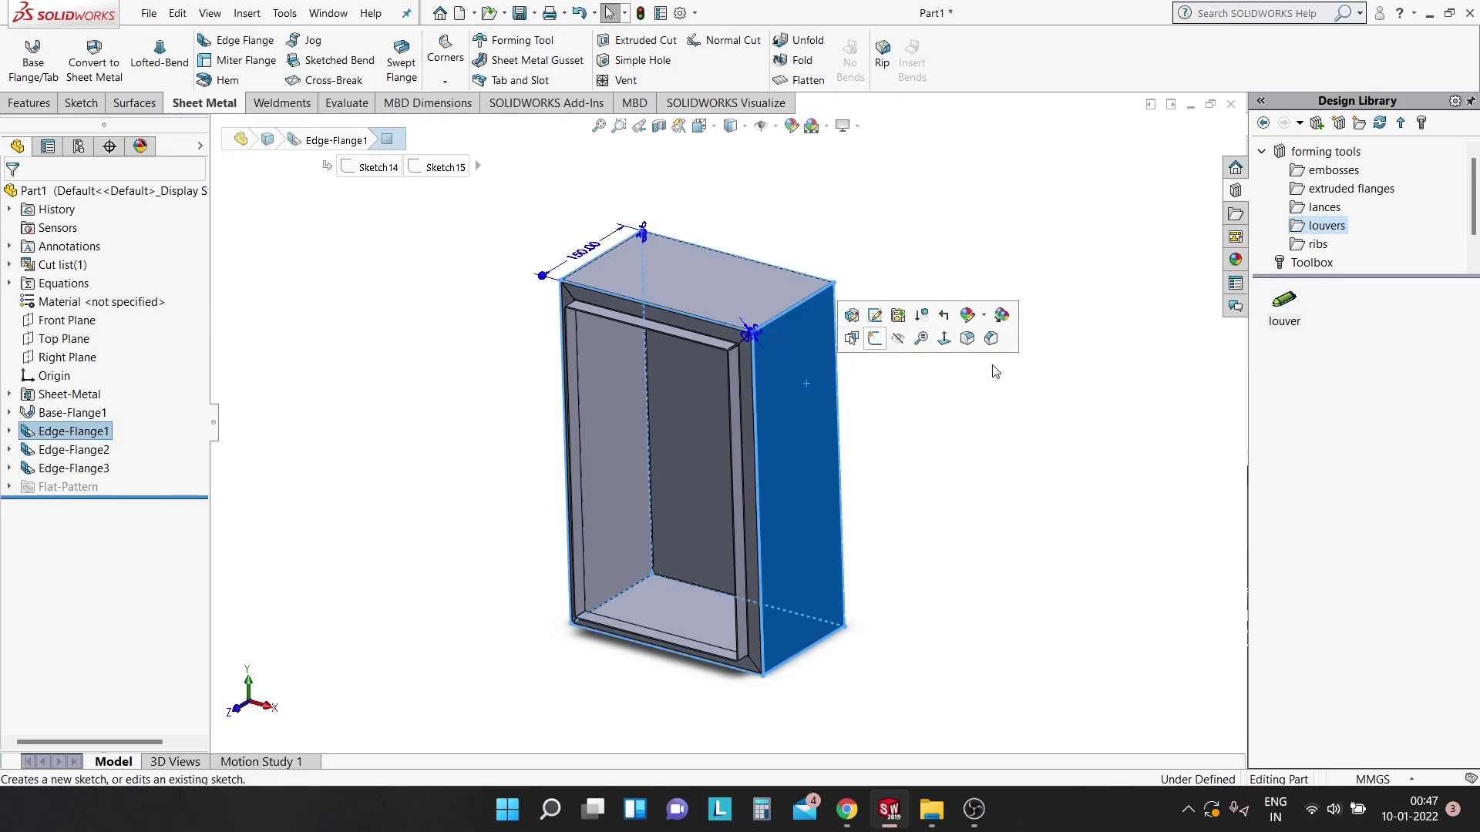
click(945, 338)
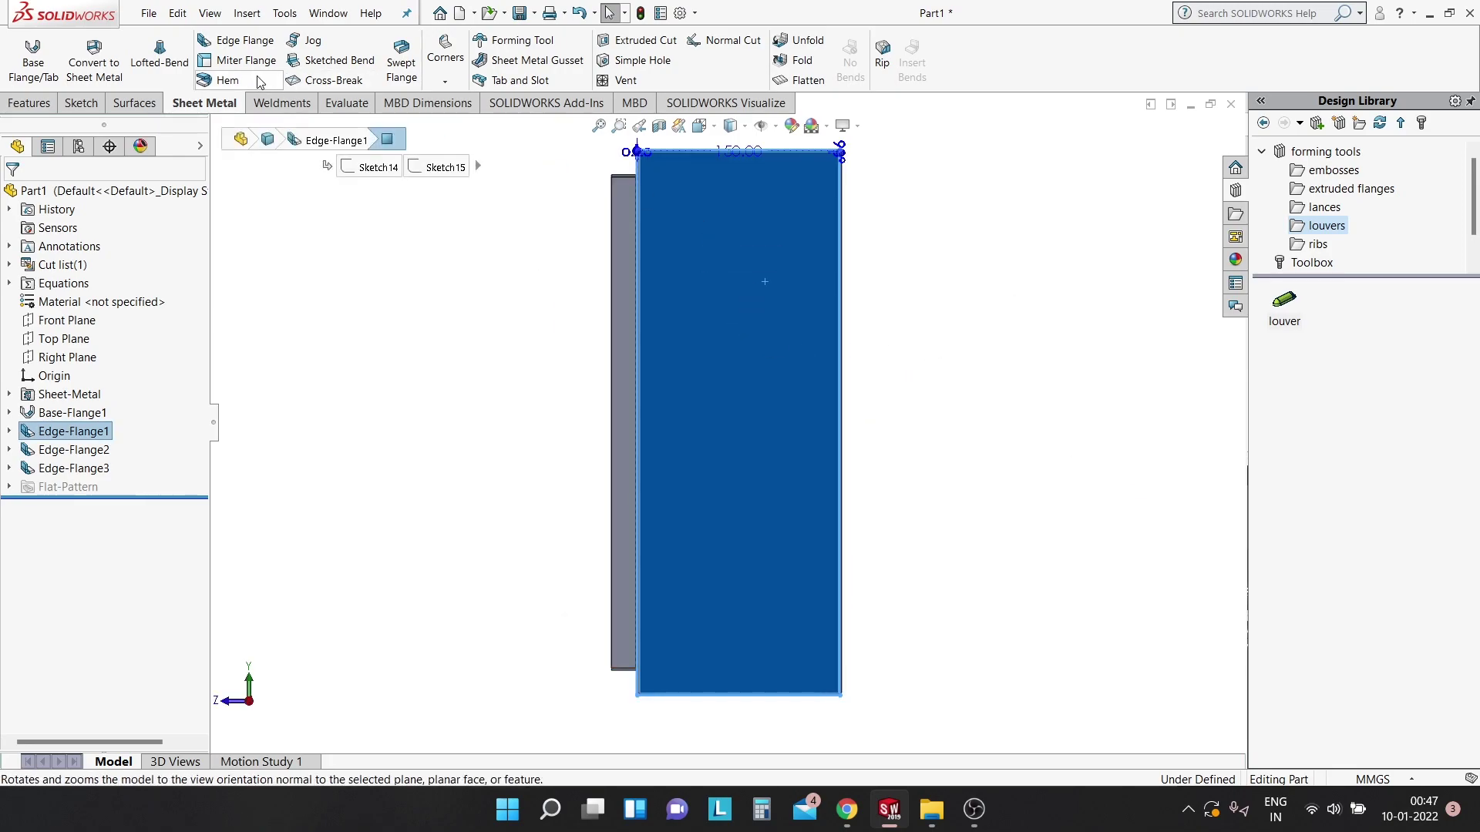
click(81, 103)
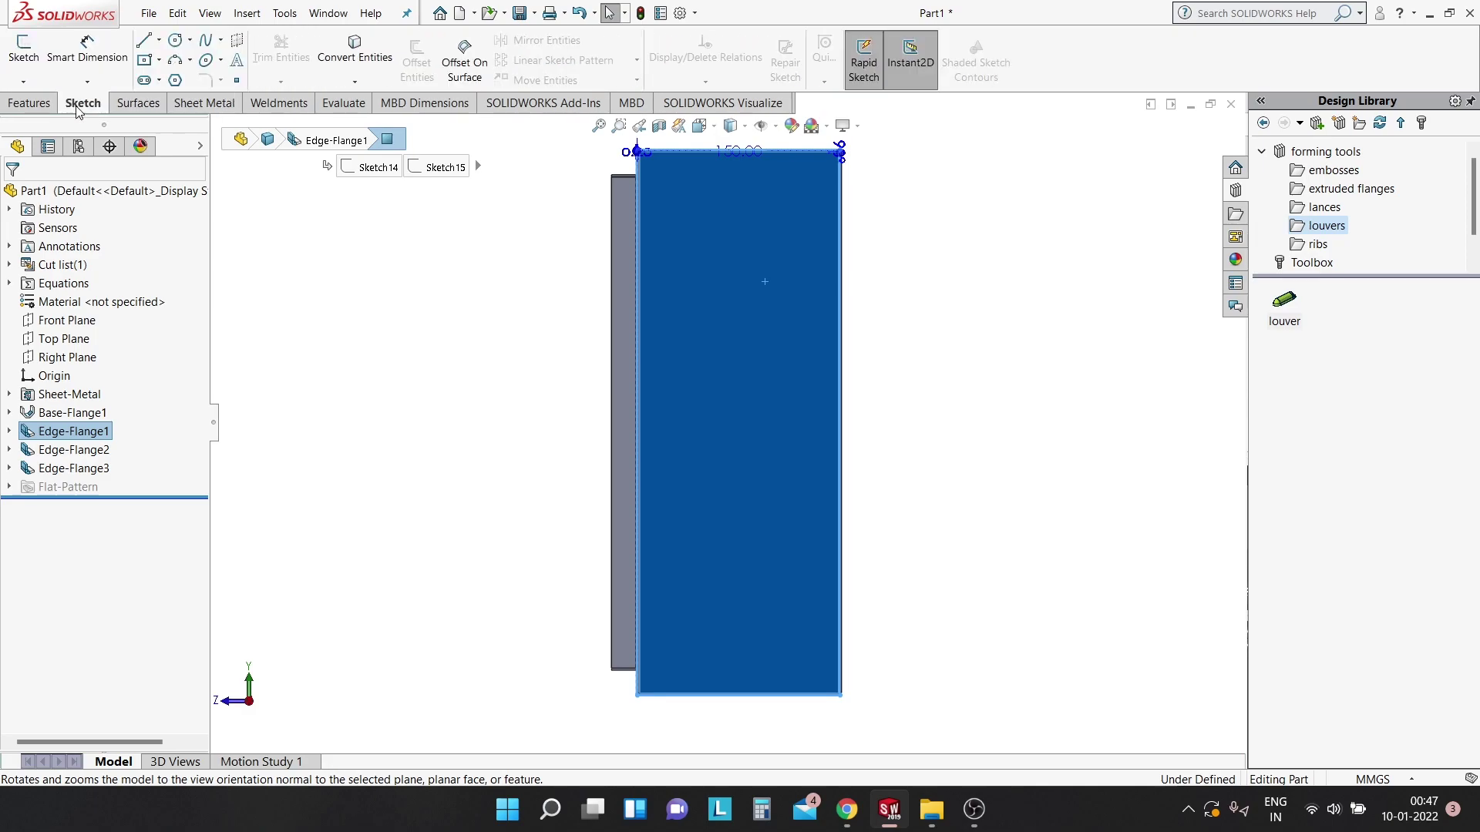
click(175, 42)
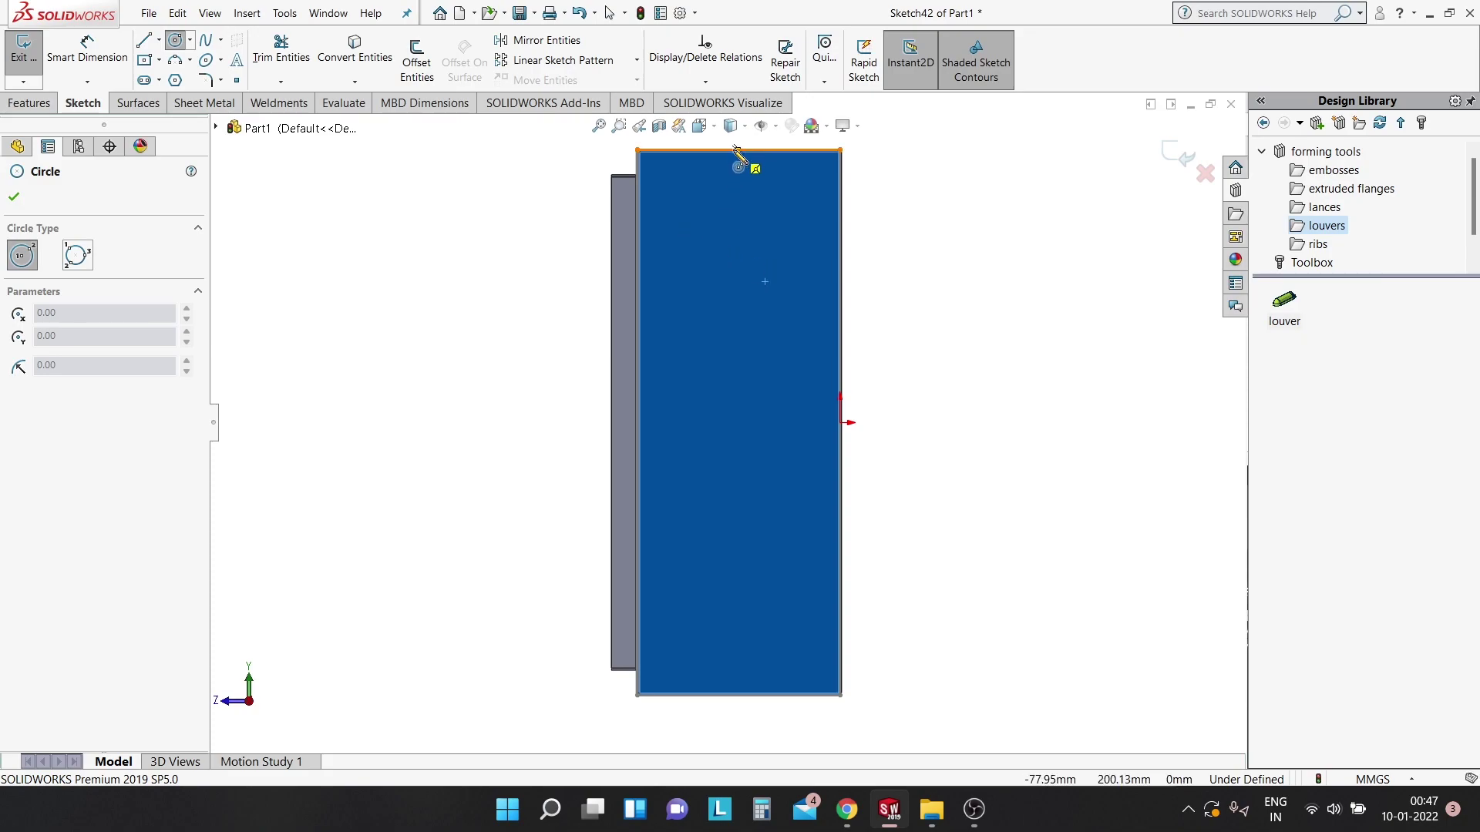
Sketch a circle near the panel top and dimension its diameter to 60 mm.
click(738, 251)
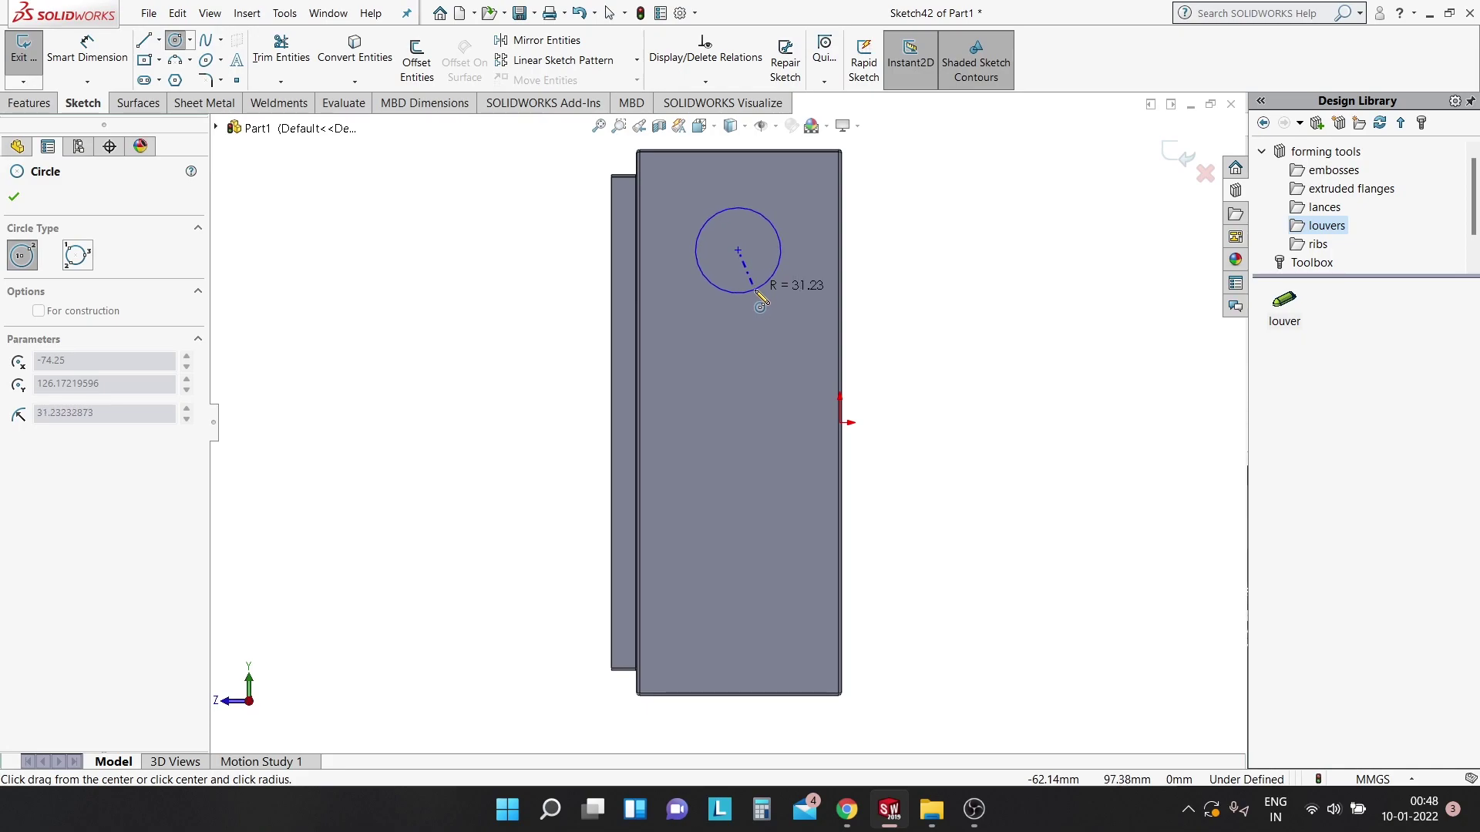
click(768, 281)
right_drag(768, 280, 782, 232)
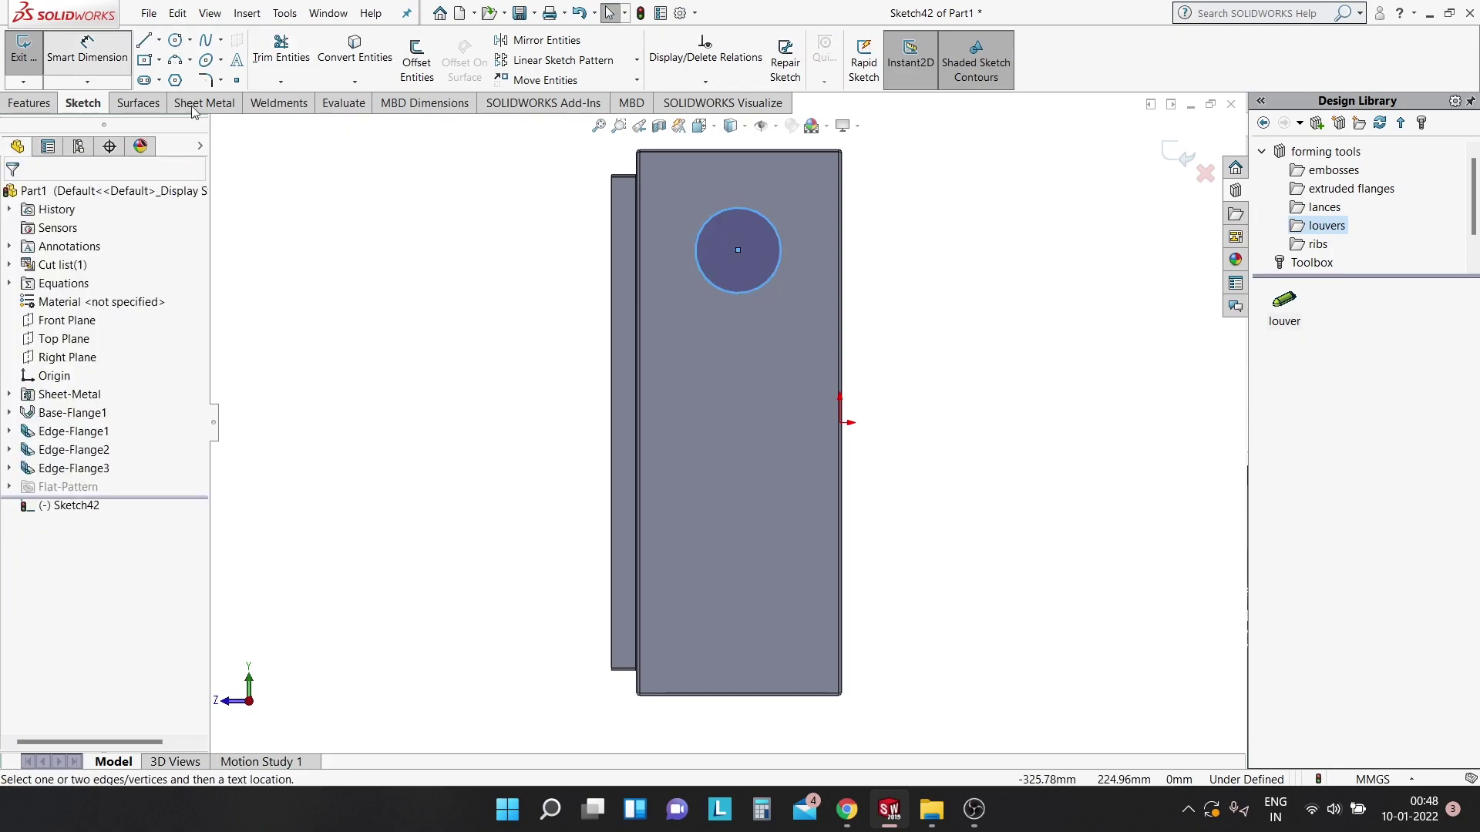
click(781, 235)
click(946, 245)
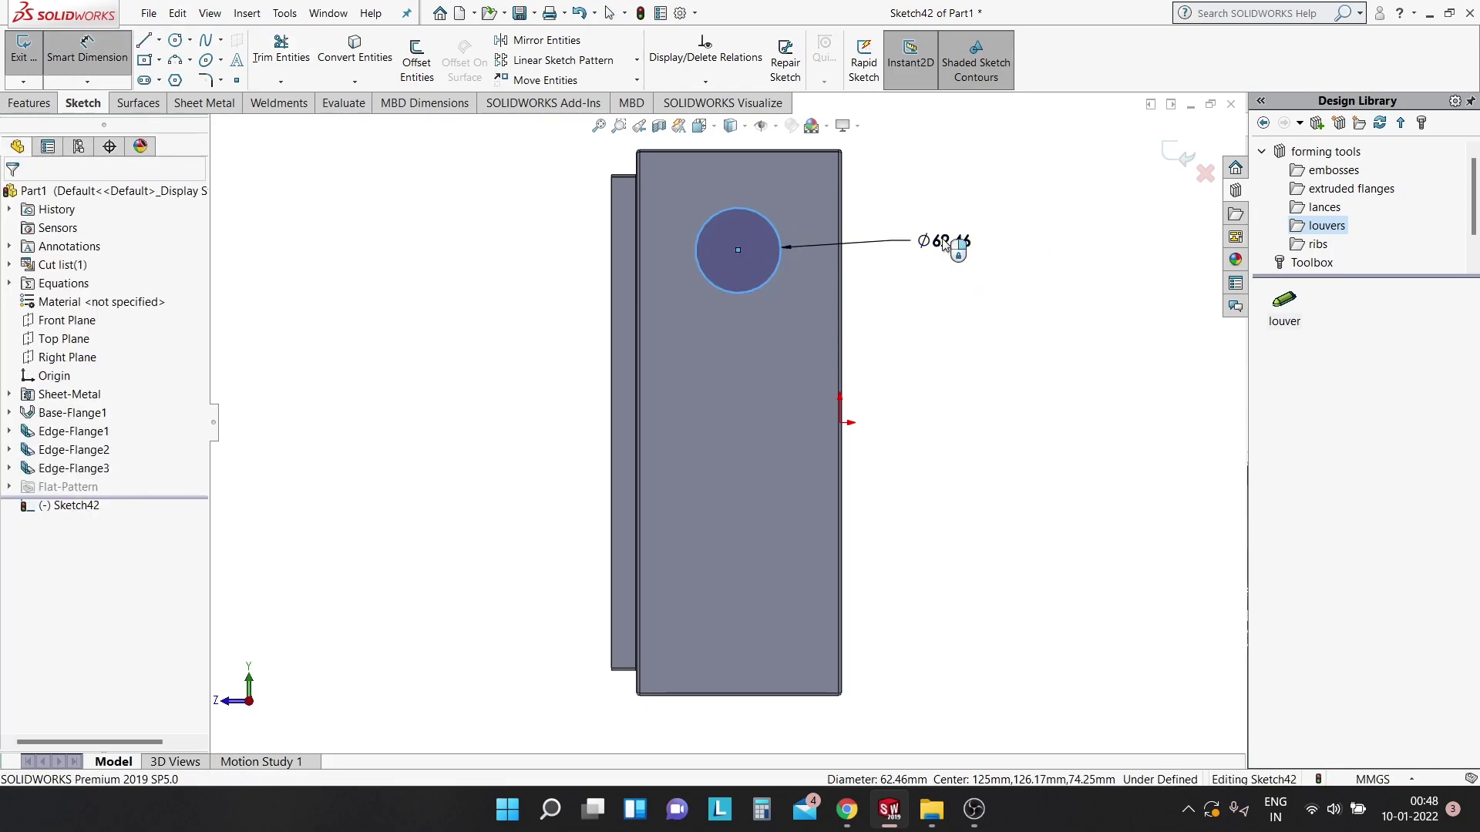
click(945, 245)
key(Return)
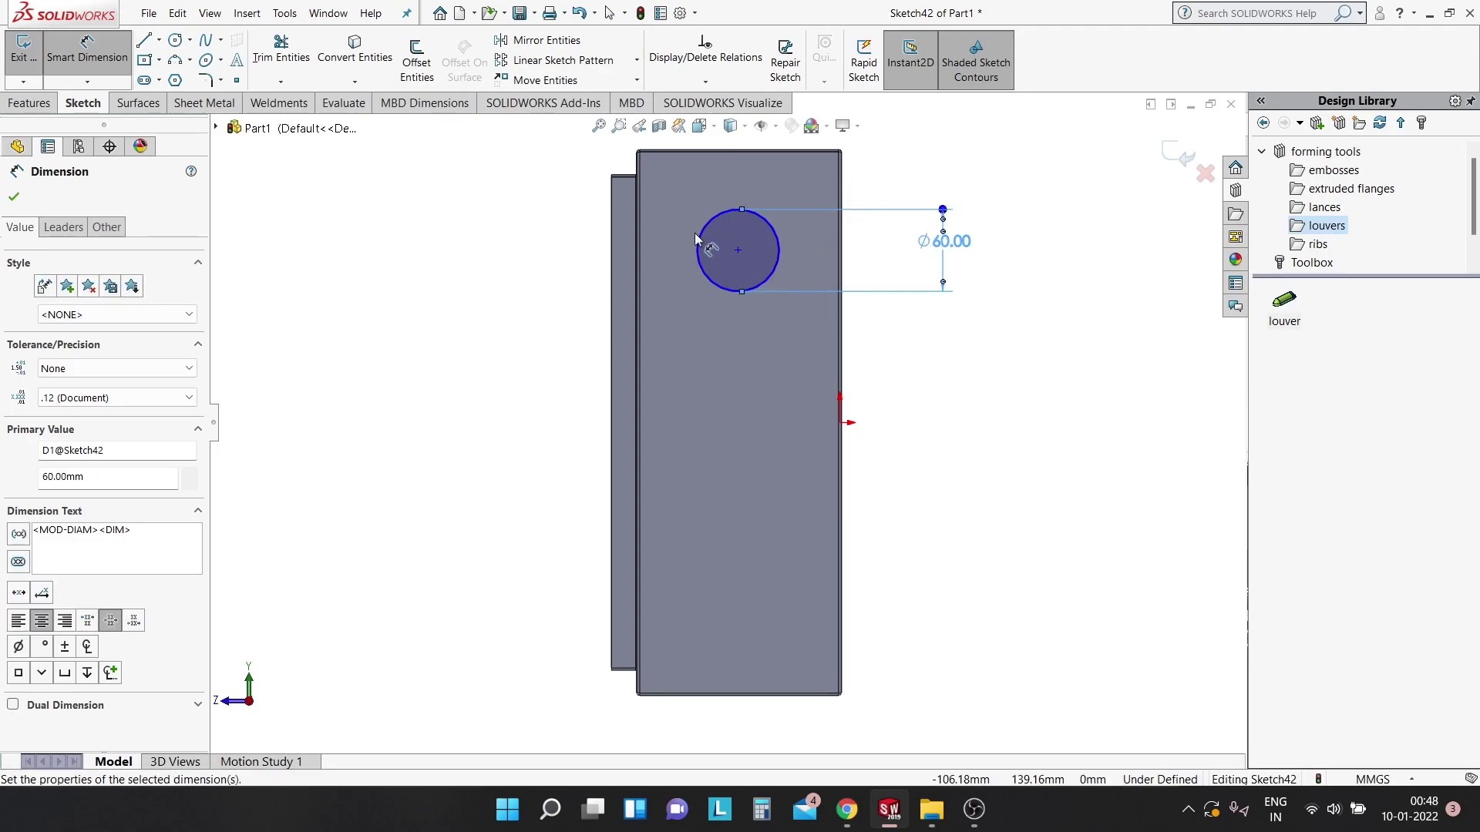
key(Escape)
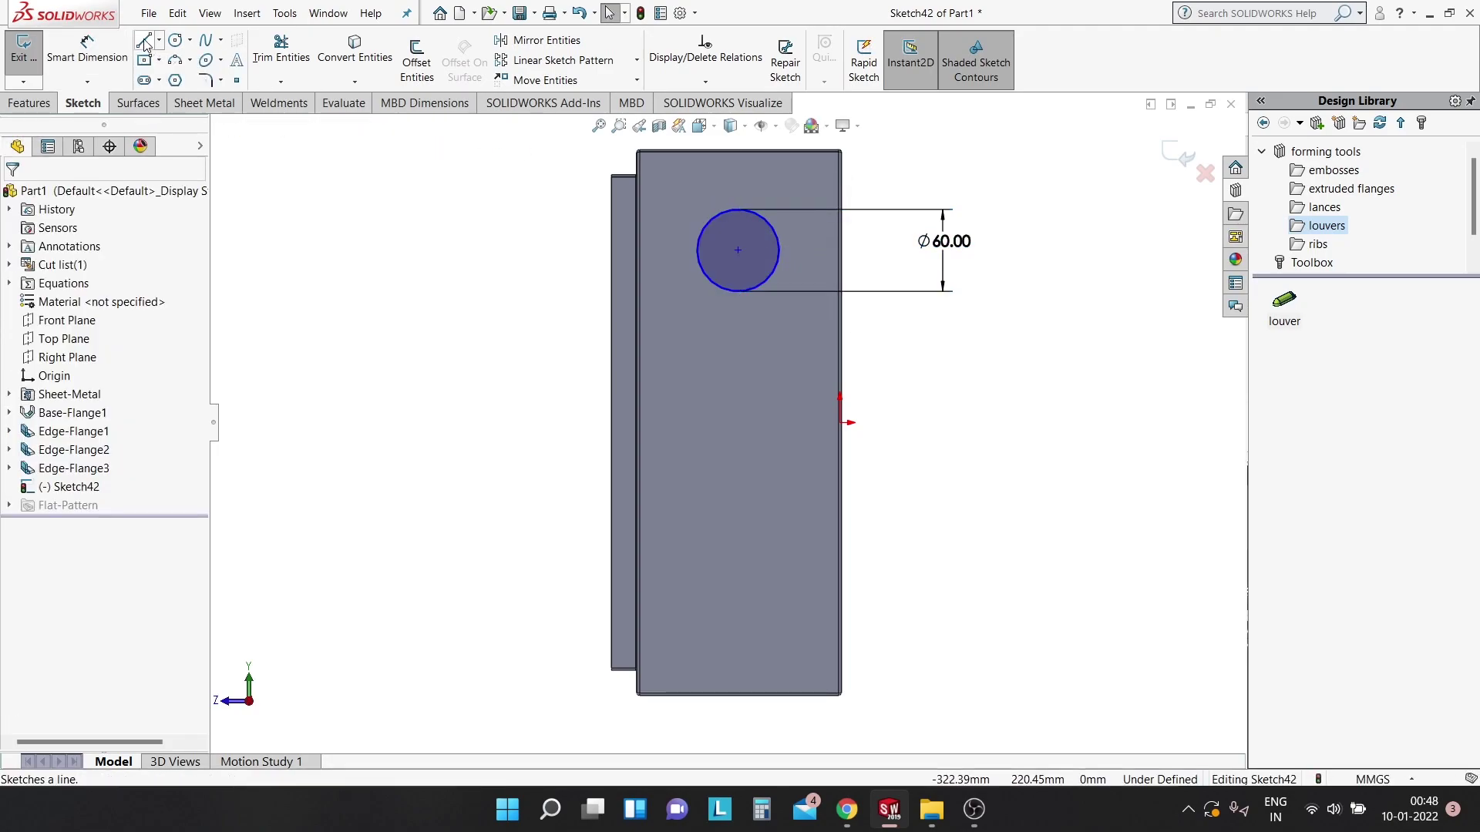
Draw a vertical line from the circle's centre up to its top.
key(l)
click(737, 250)
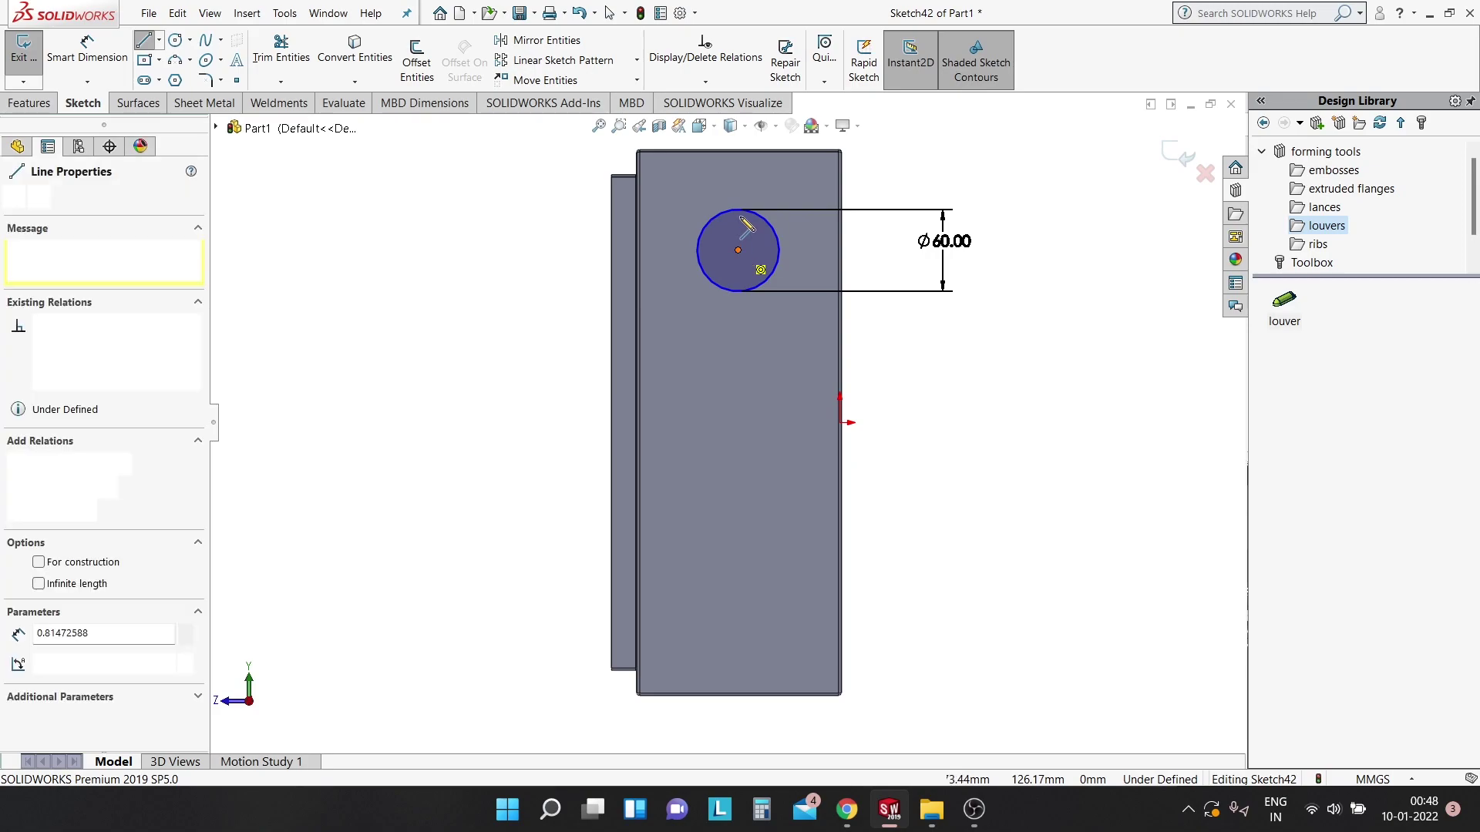
click(738, 209)
key(Escape)
scroll(738, 184, down, 2)
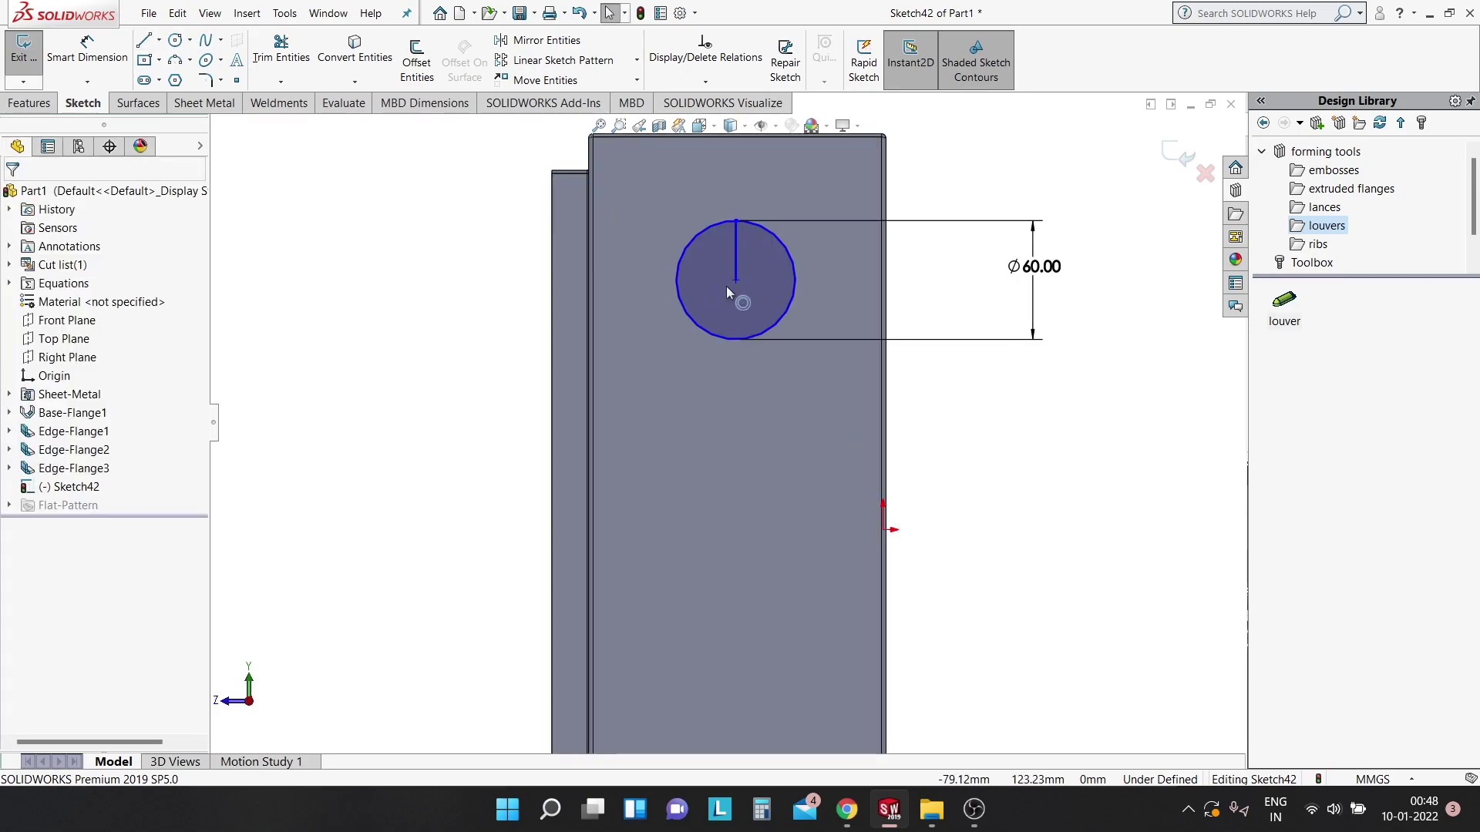
scroll(784, 246, up, 2)
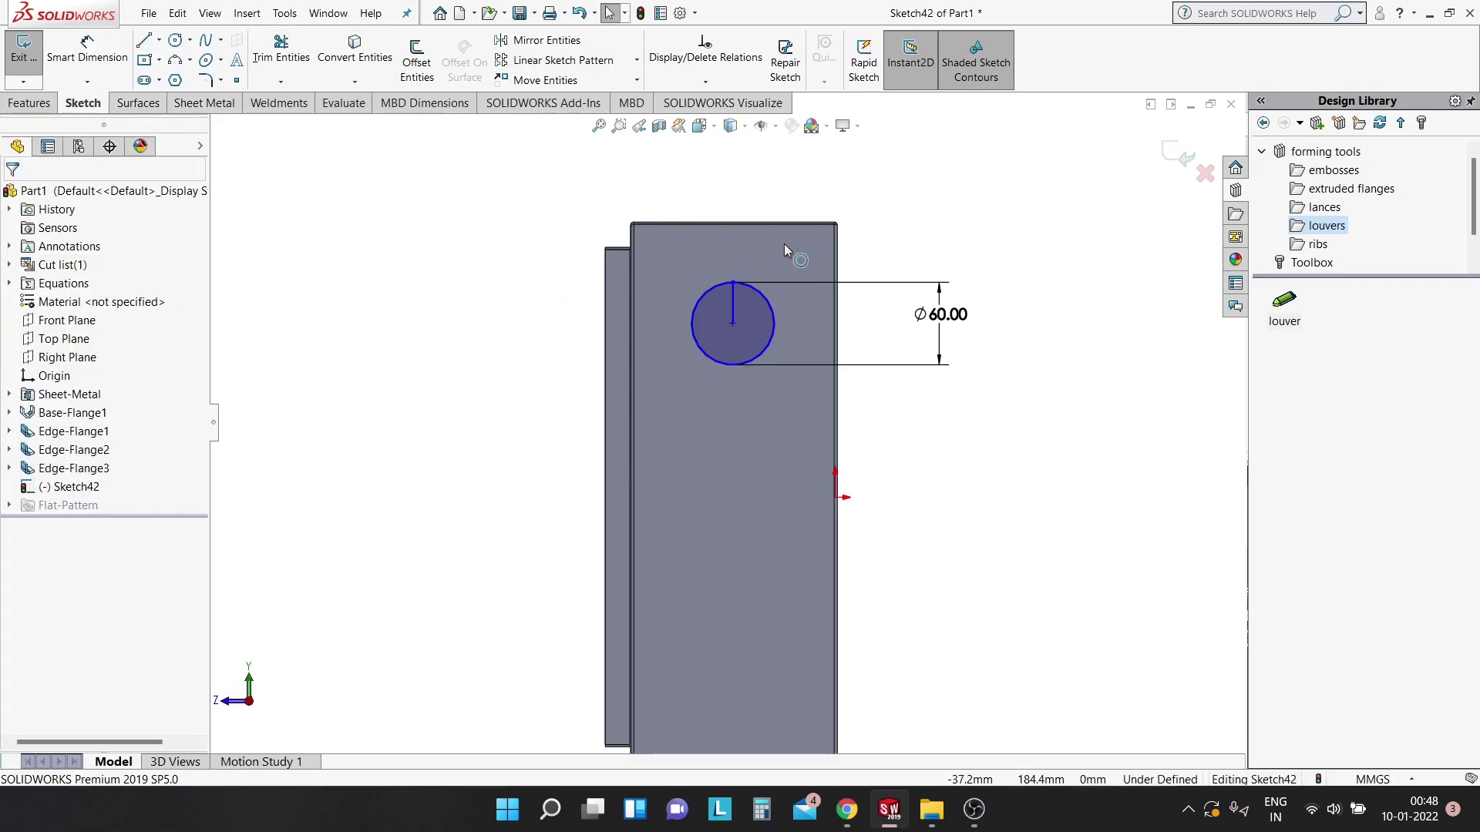
scroll(729, 276, up, 1)
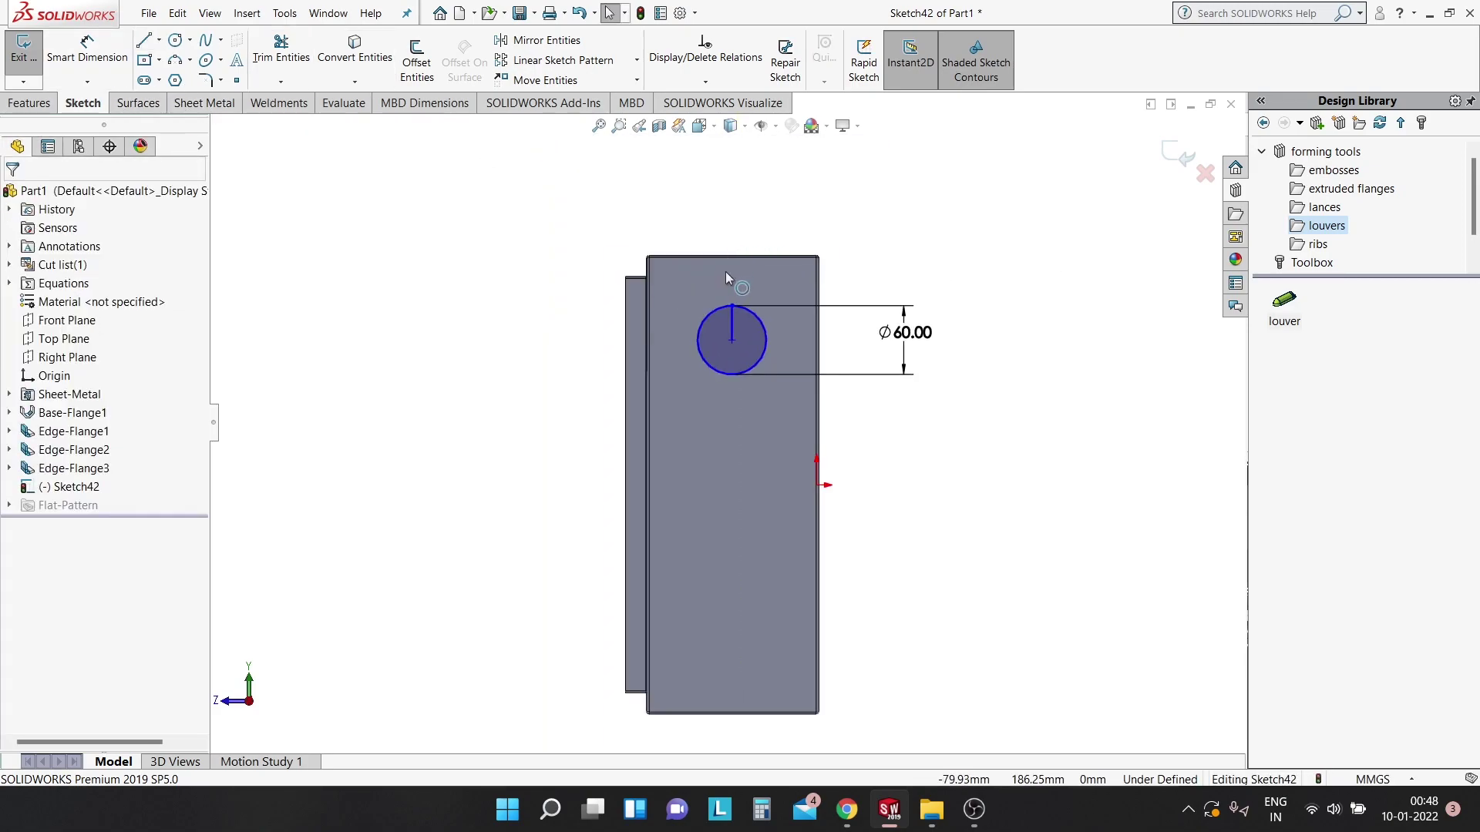
Add a Vertical relation between the circle centre and the top edge's midpoint.
click(733, 339)
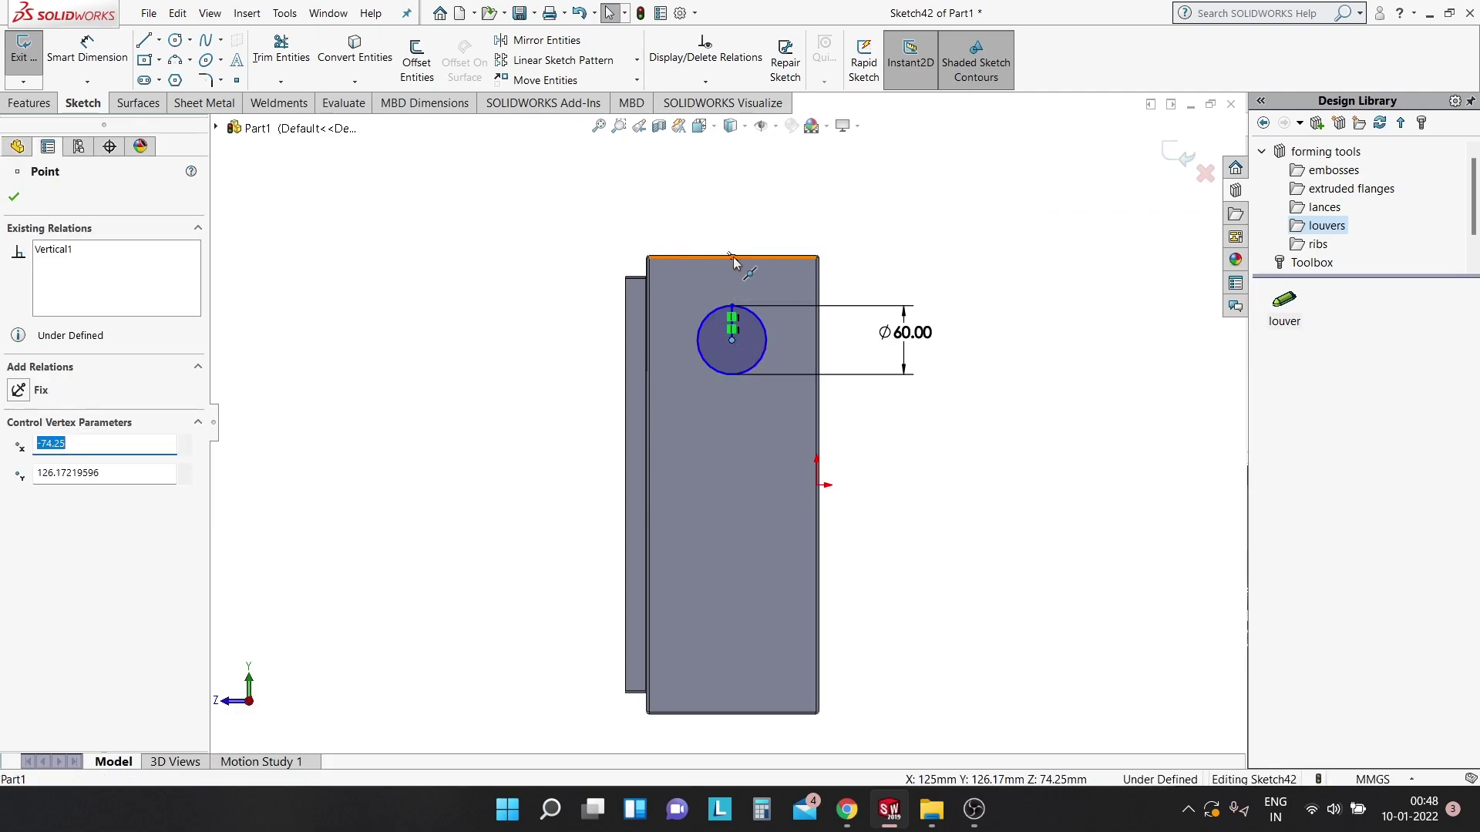
key(Escape)
click(732, 257)
ctrl+click(732, 339)
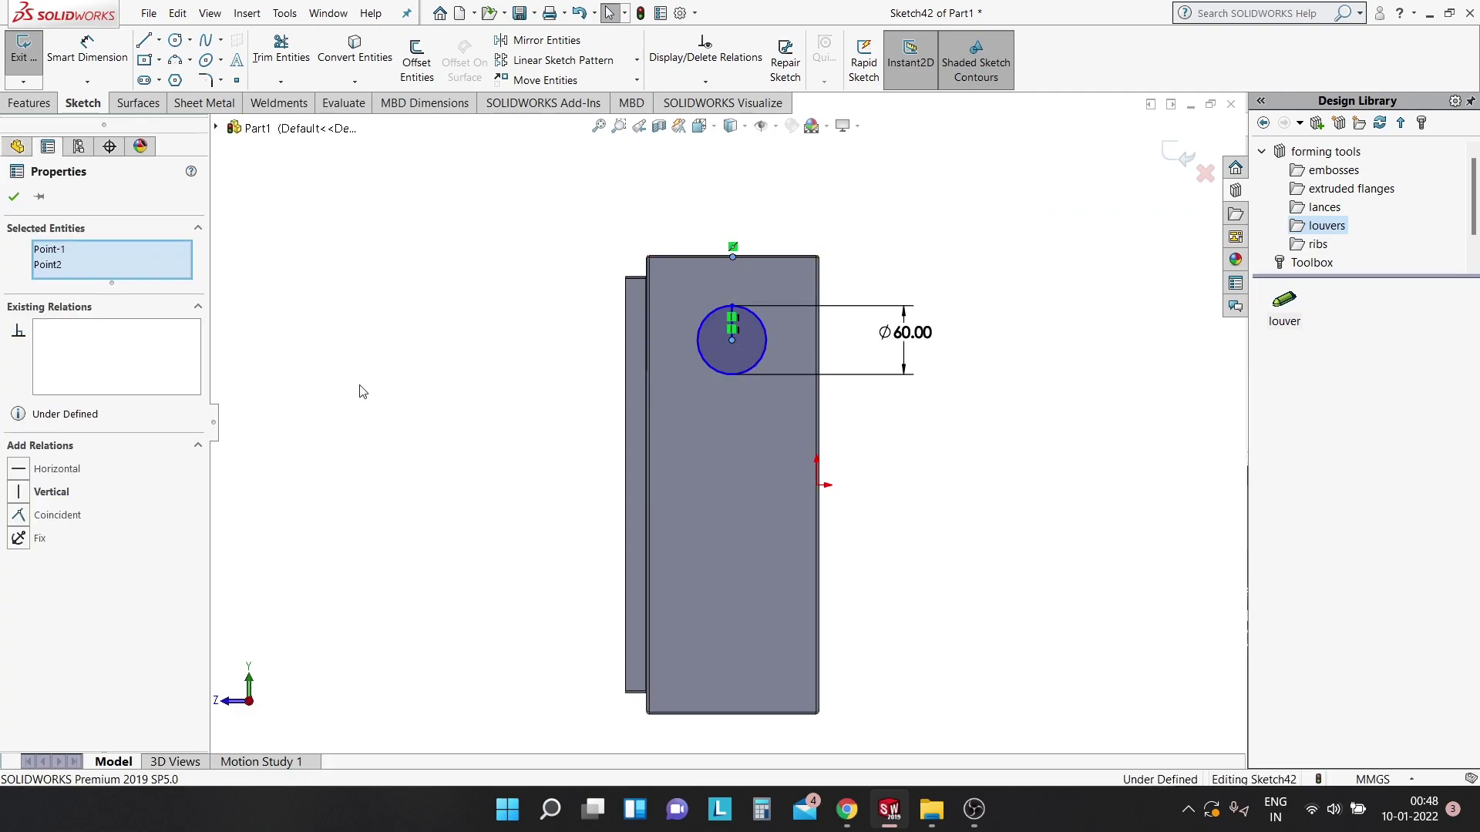
click(19, 491)
Dimension the circle centre 80 mm below the panel's top edge.
scroll(713, 345, down, 2)
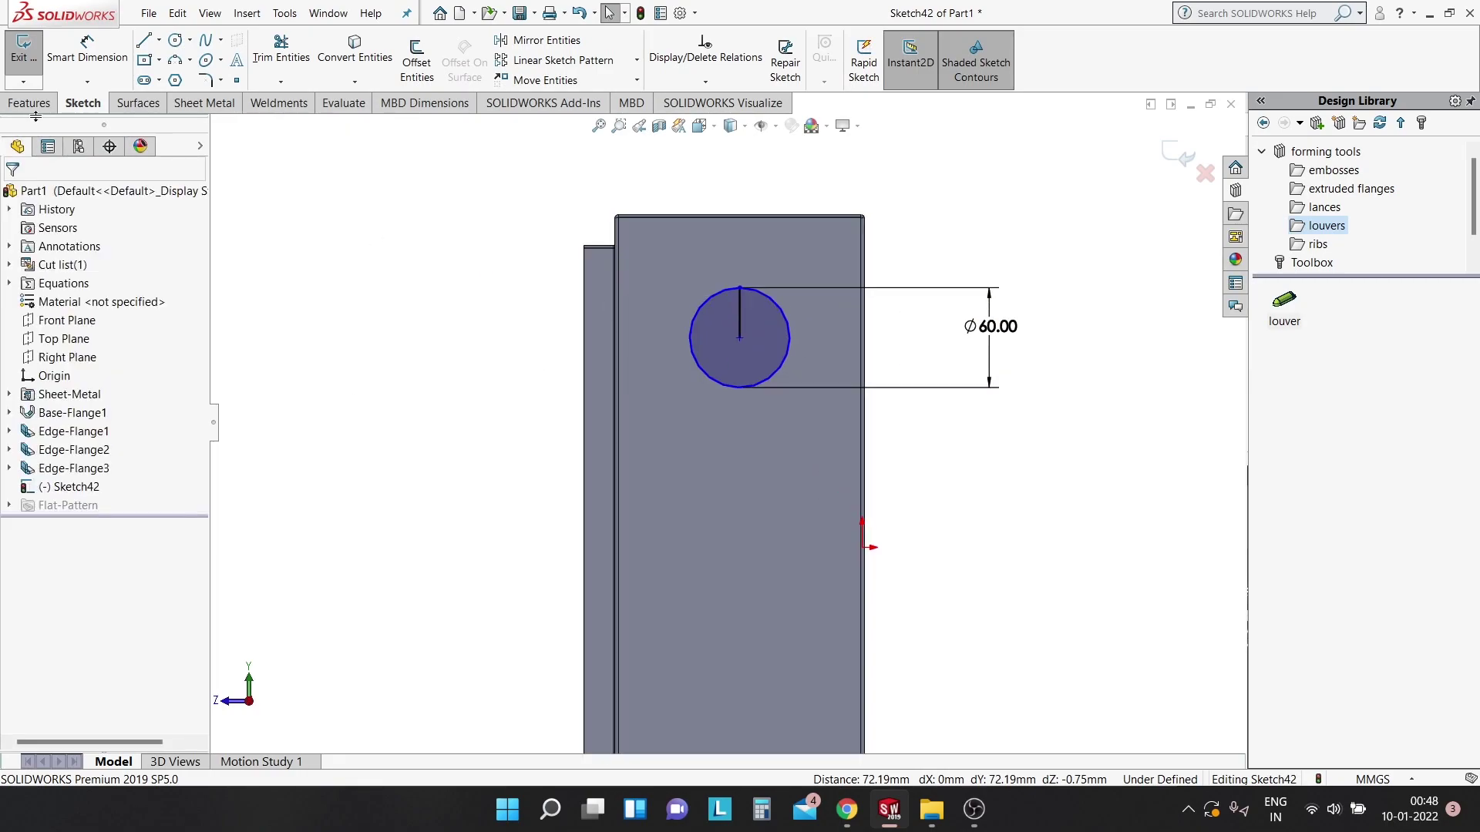
click(87, 51)
click(740, 339)
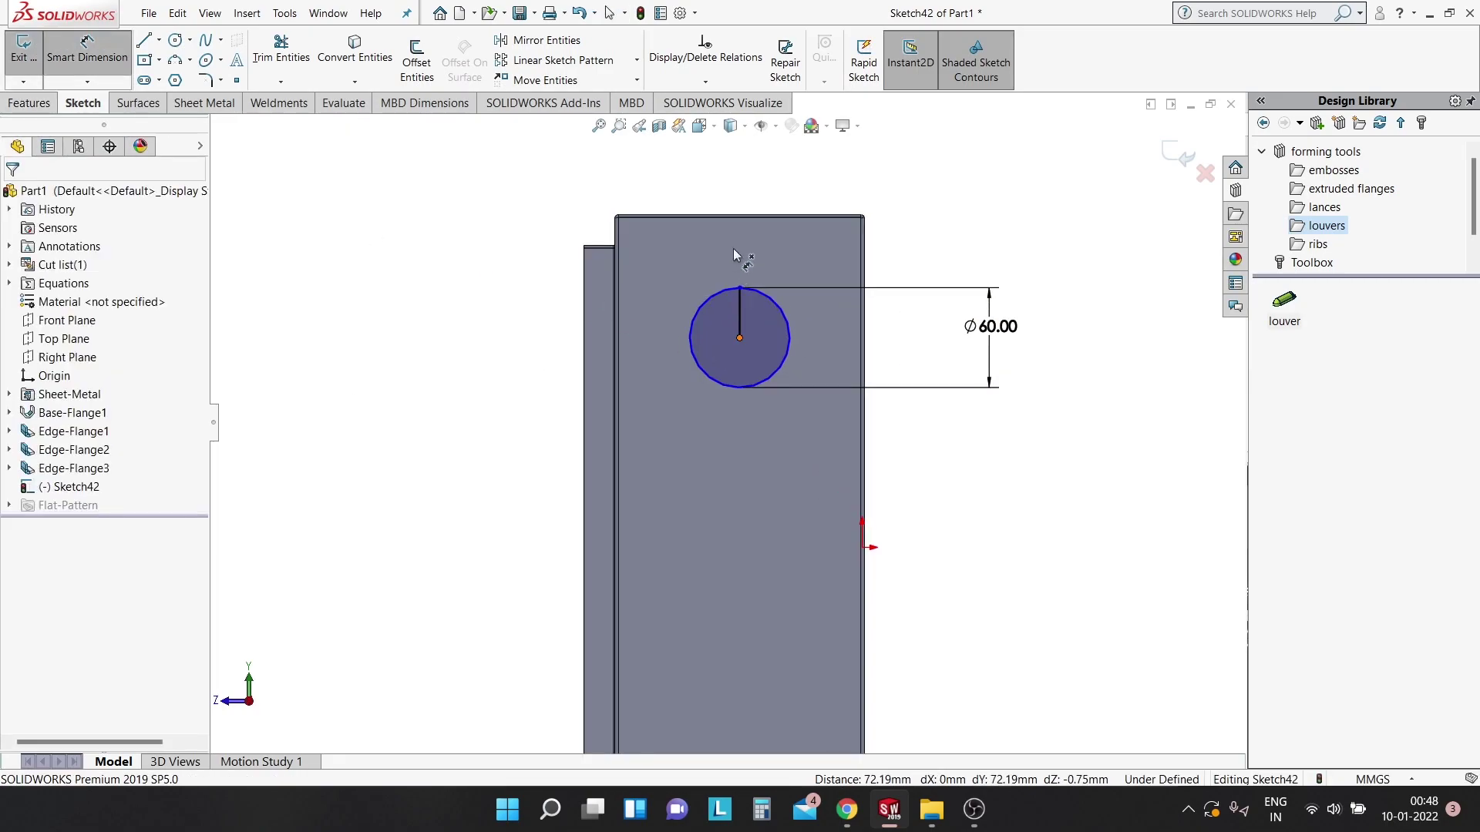
click(739, 217)
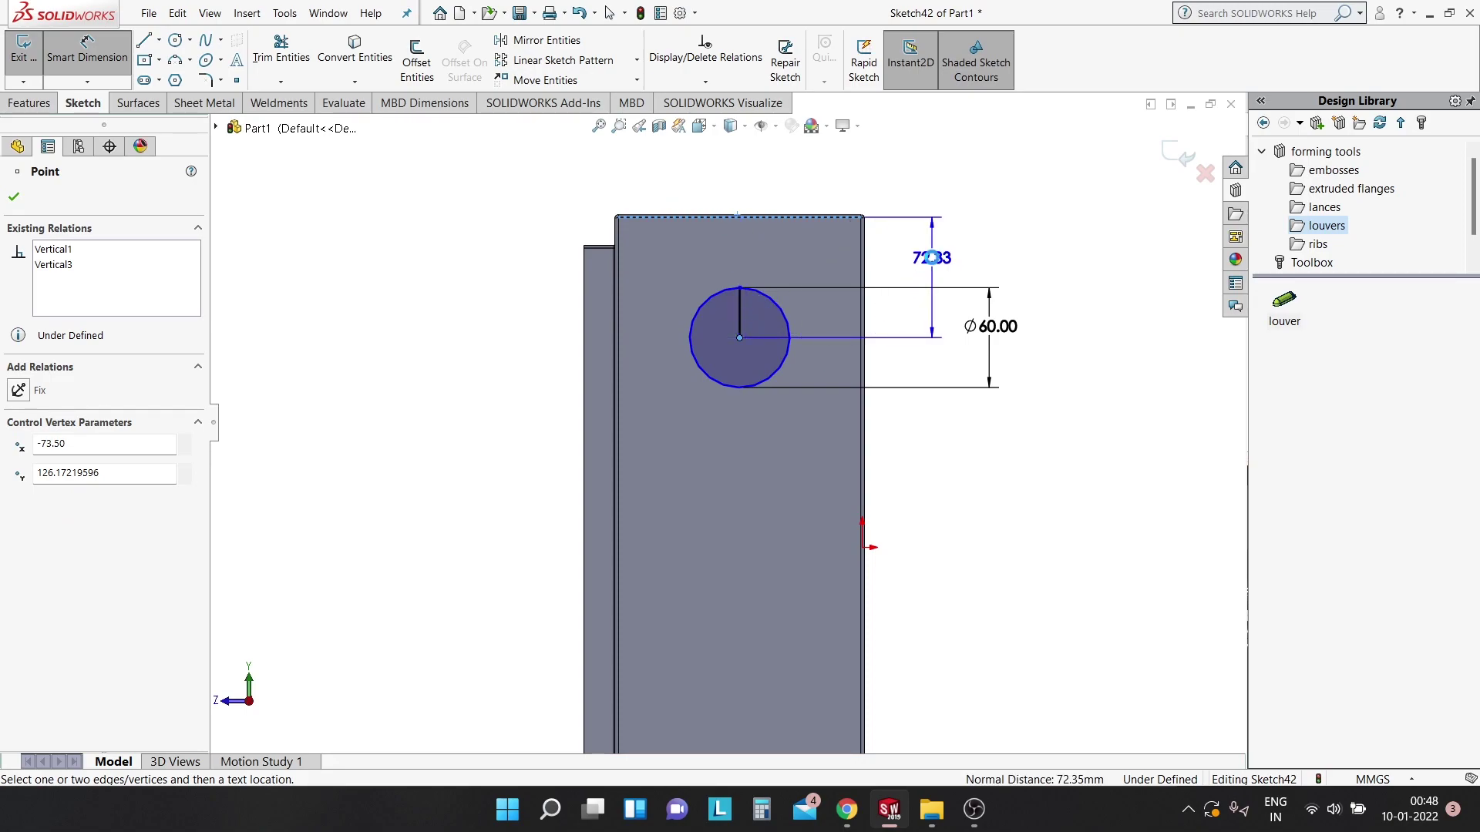
click(925, 292)
text(80)
key(Return)
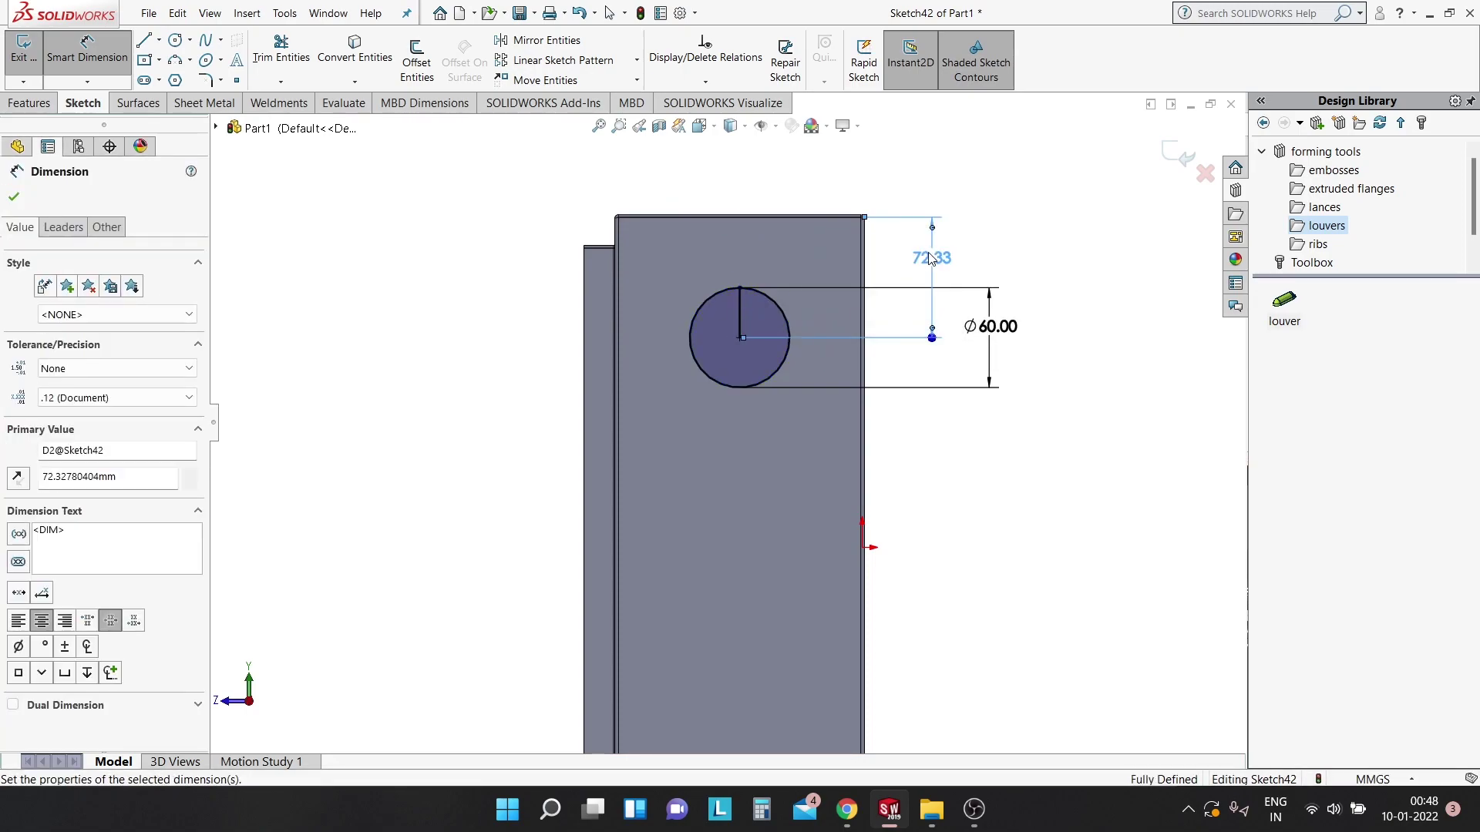
scroll(740, 447, up, 3)
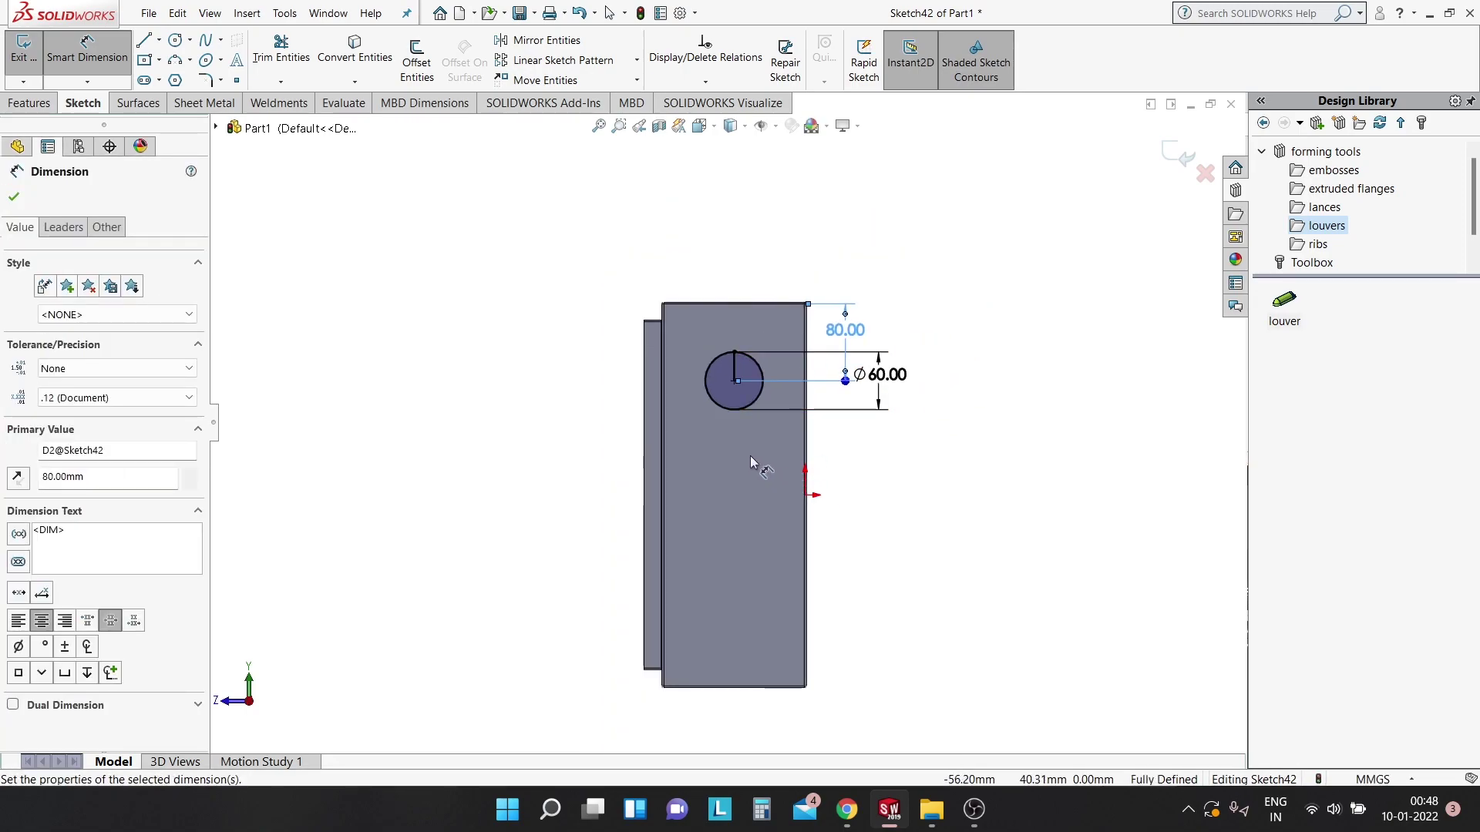
scroll(757, 432, down, 1)
click(13, 198)
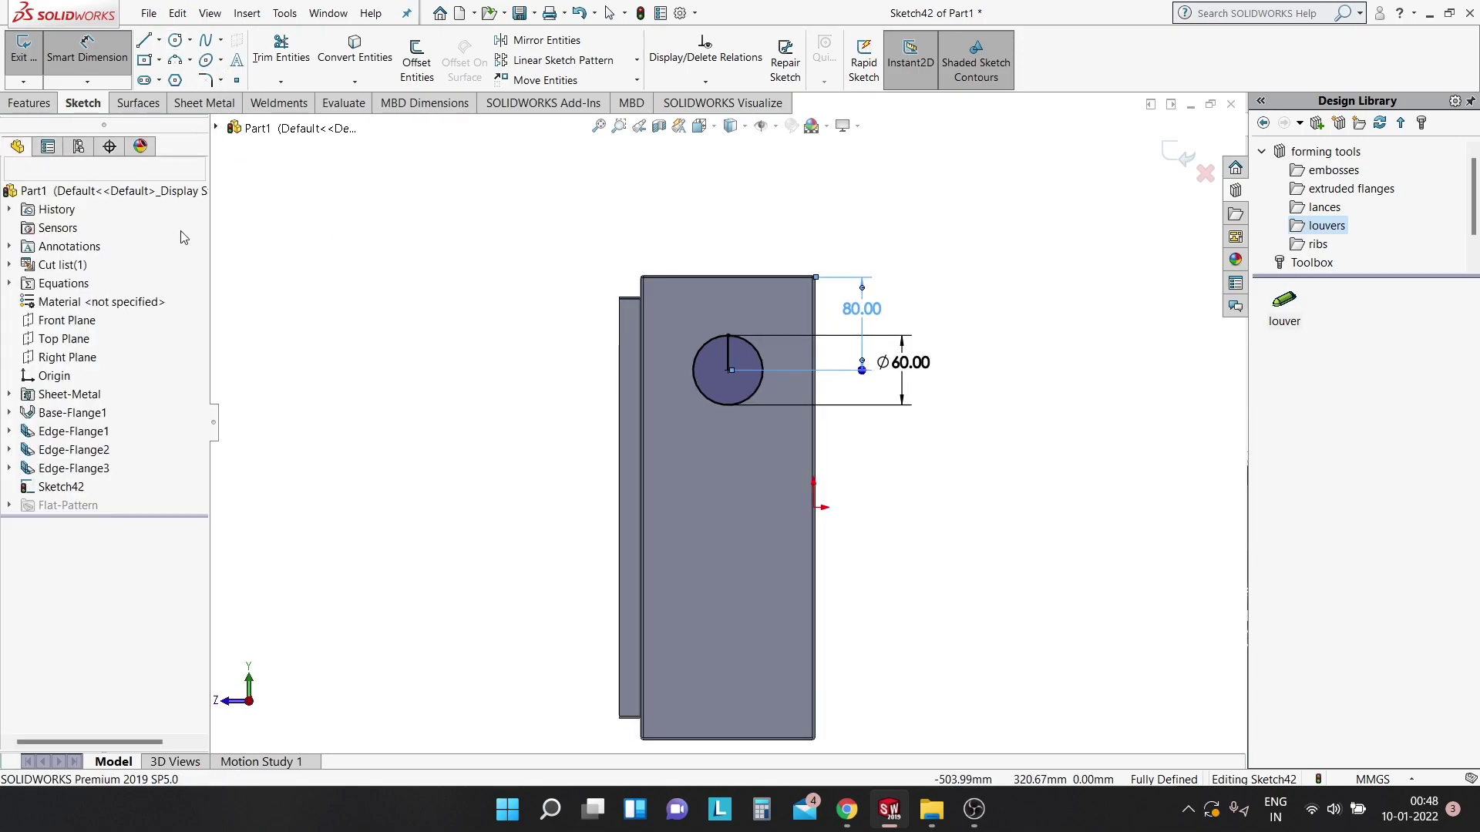
scroll(663, 337, down, 2)
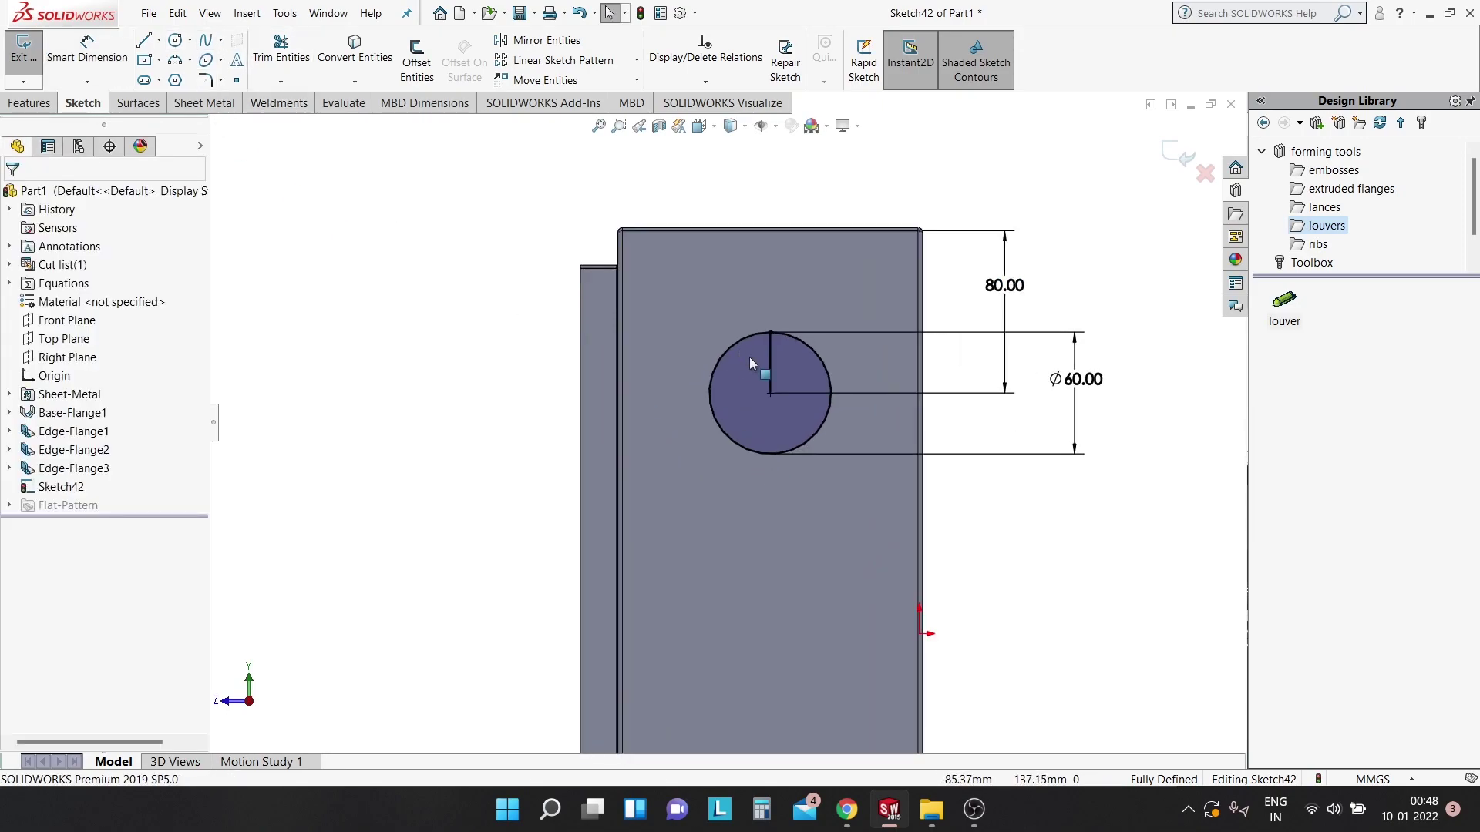
click(770, 362)
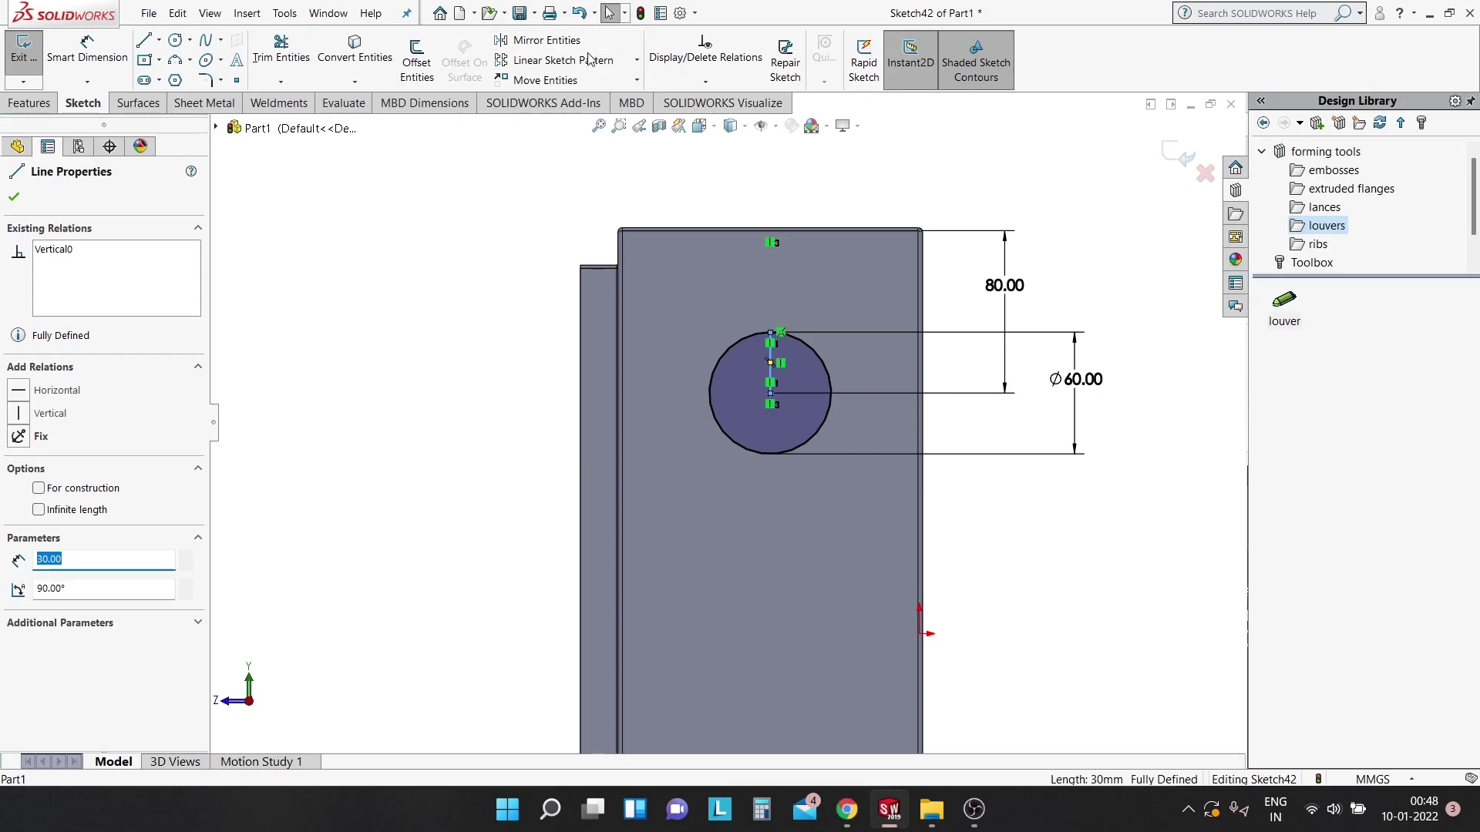
Circular-pattern the radius line into 9 spokes around the circle centre.
click(558, 60)
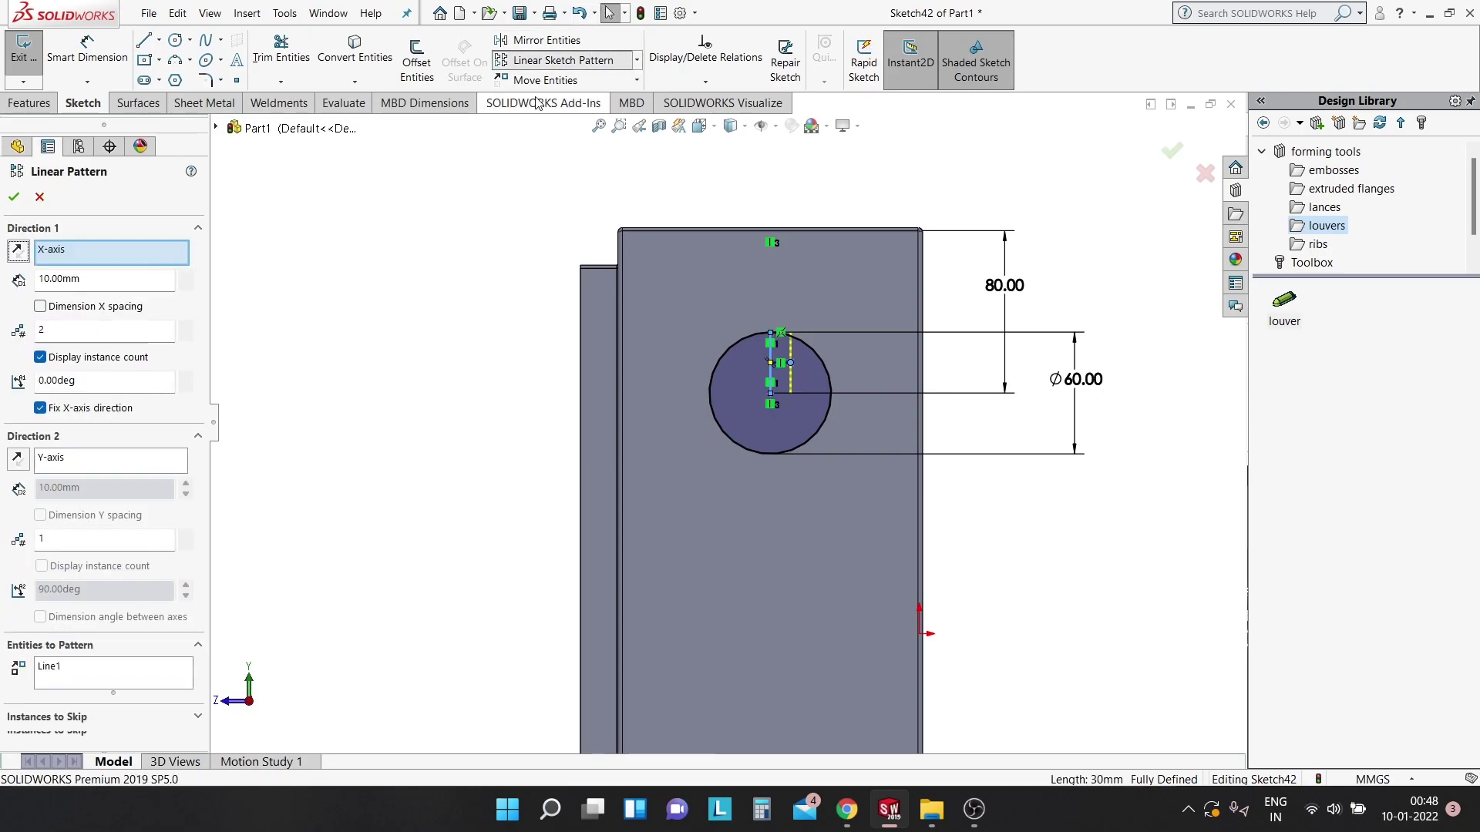
click(586, 60)
click(637, 65)
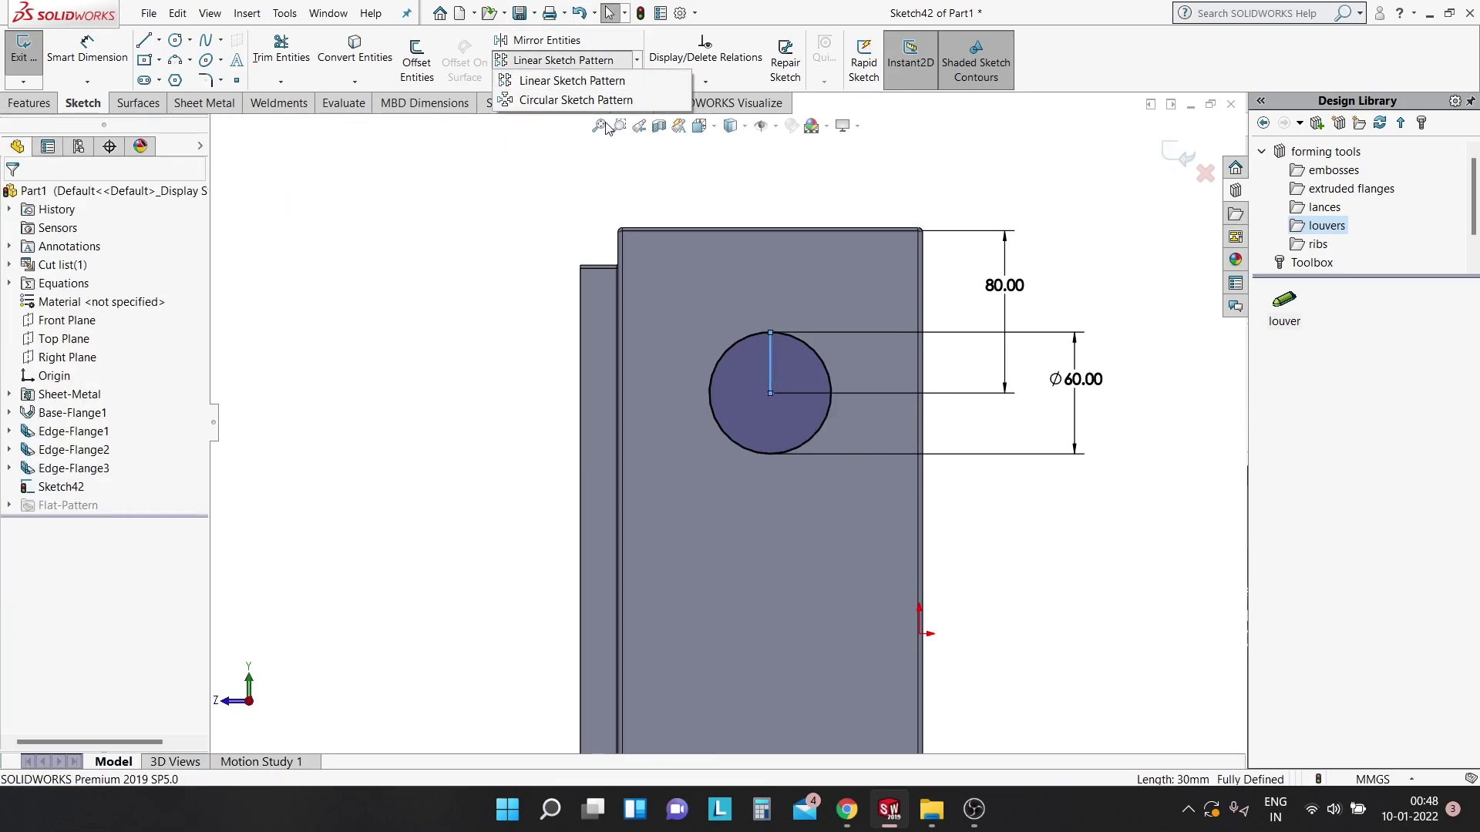
click(563, 122)
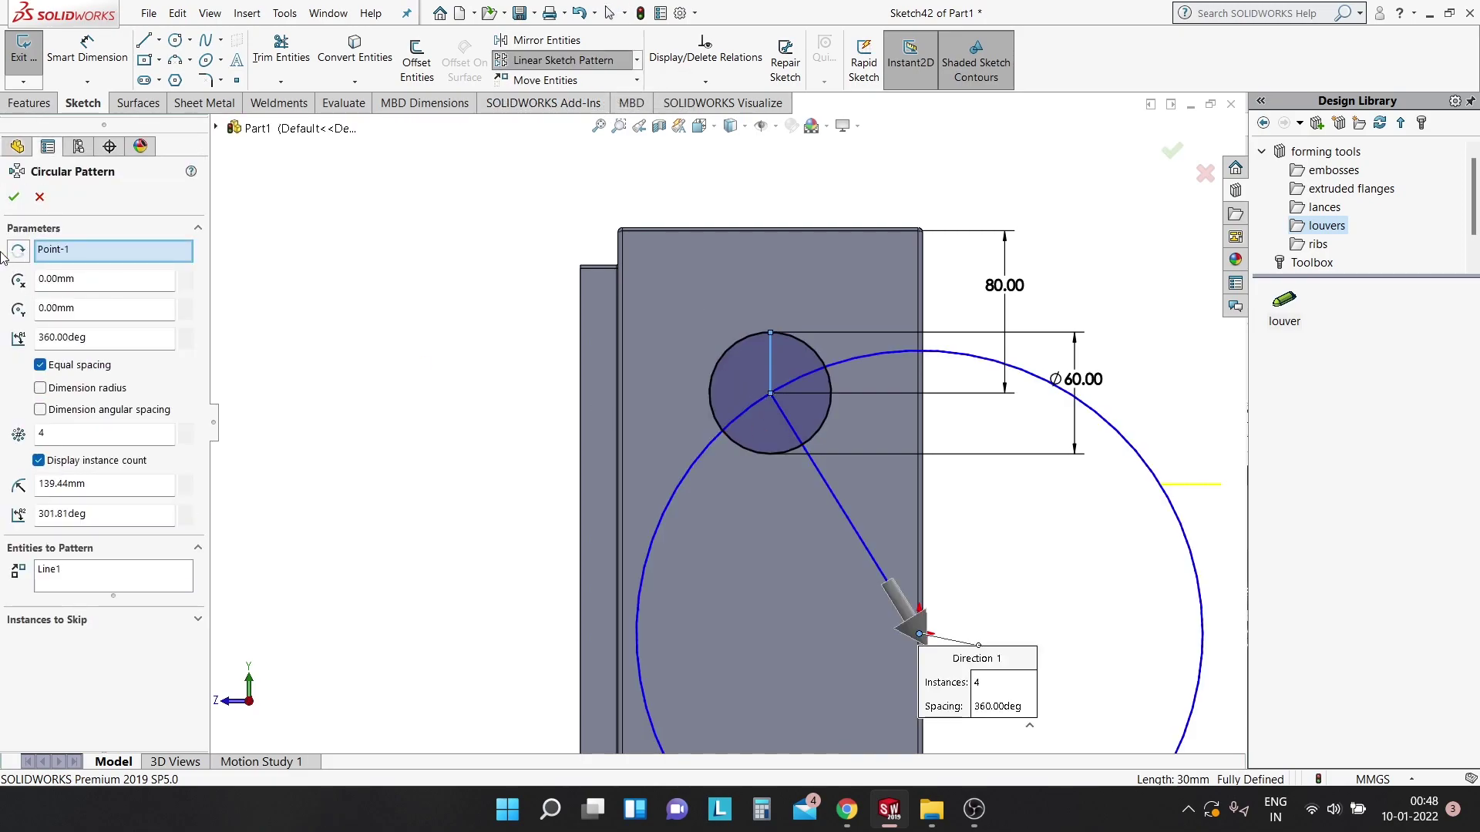
right_click(85, 253)
click(128, 267)
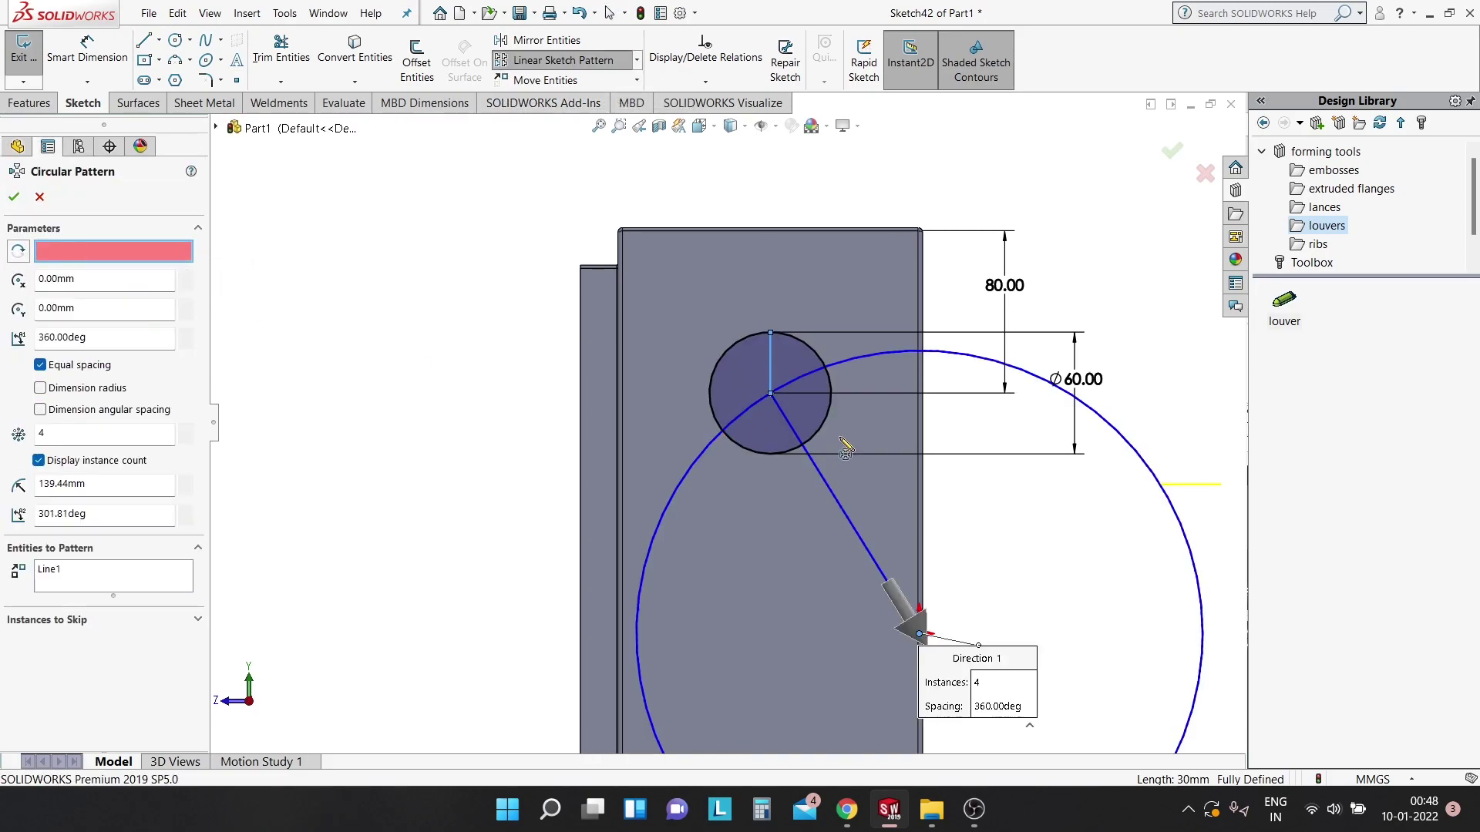
click(769, 395)
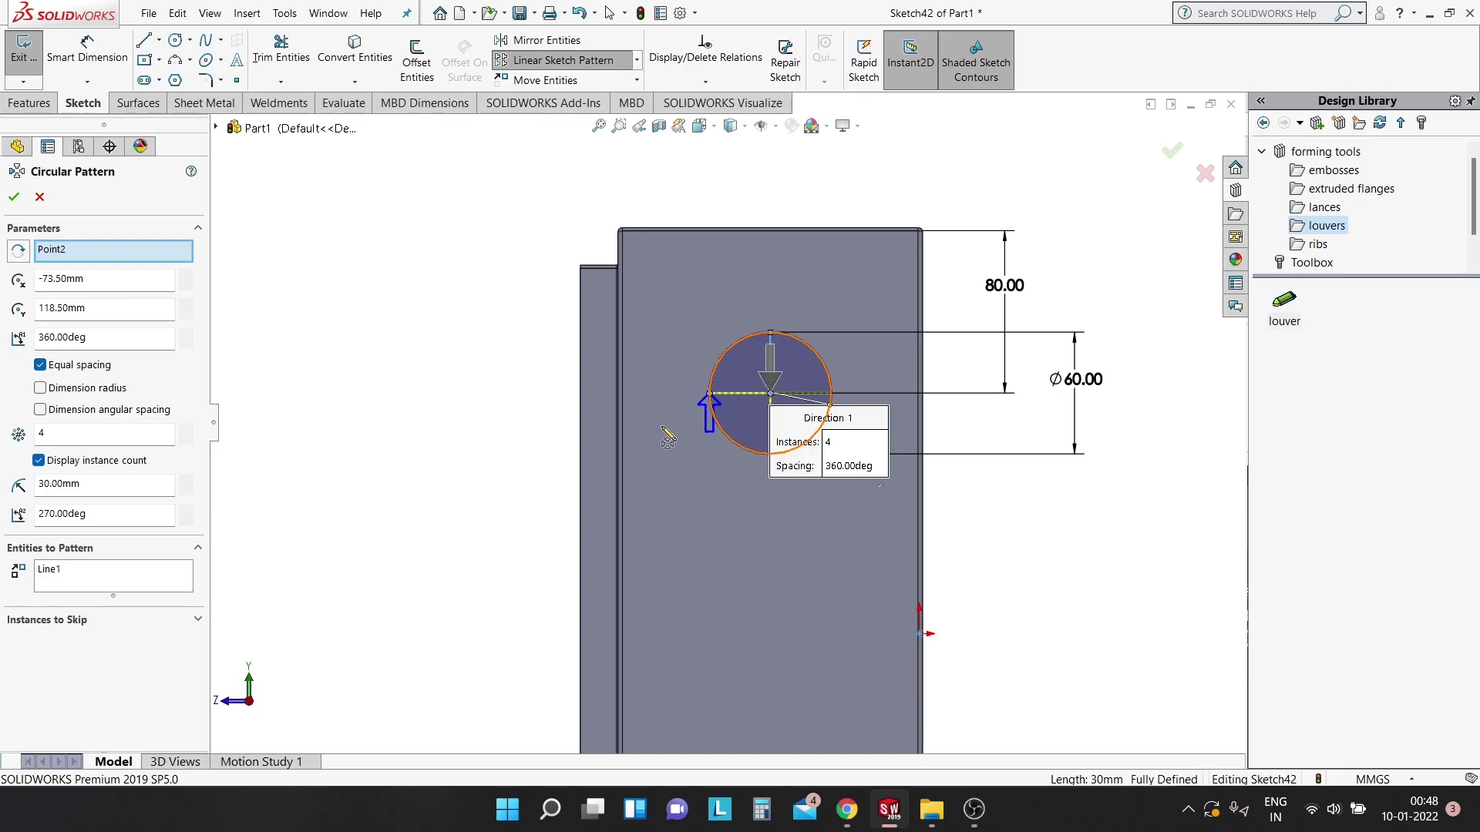
click(186, 430)
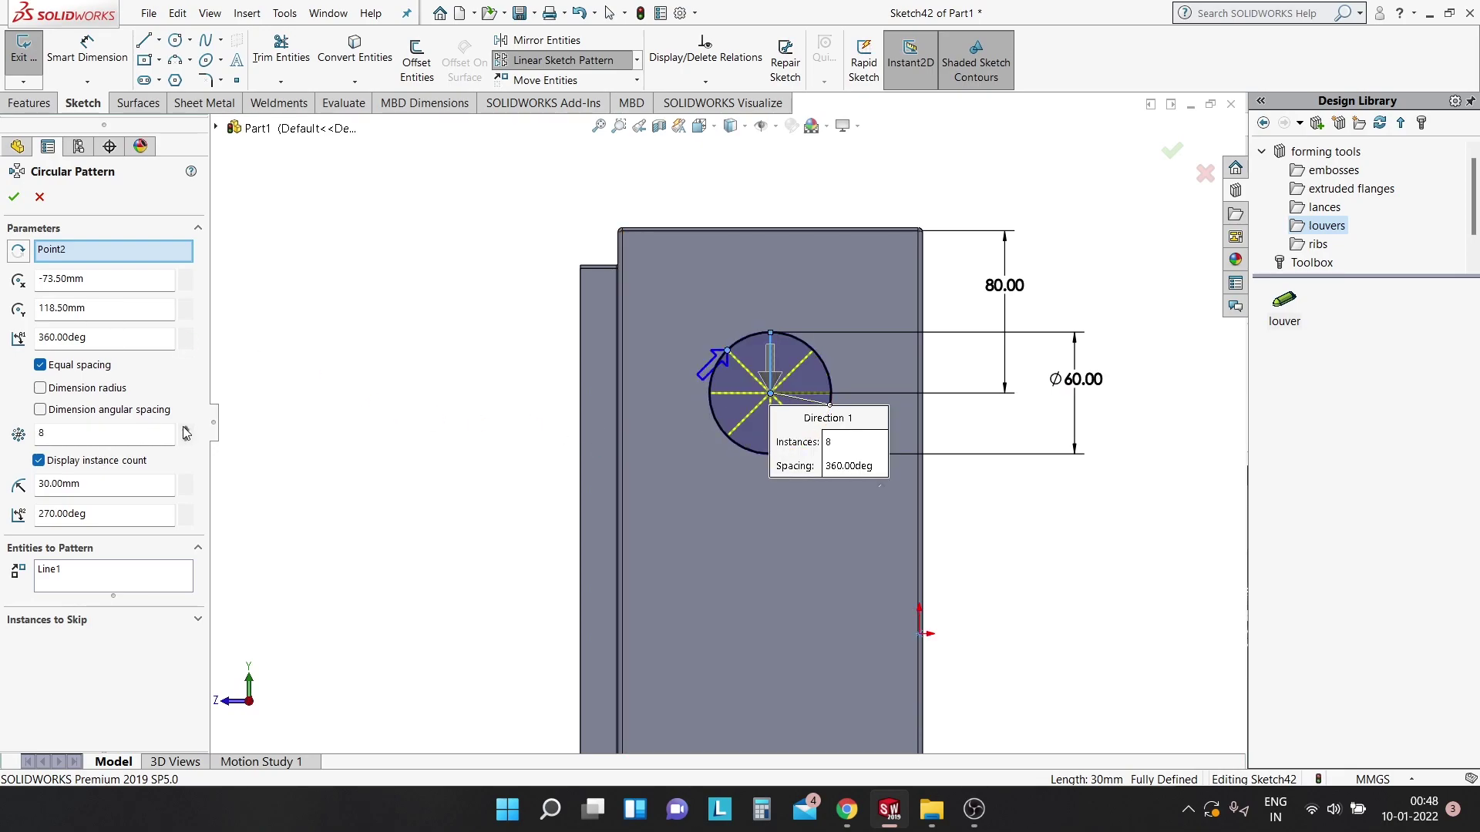
click(185, 430)
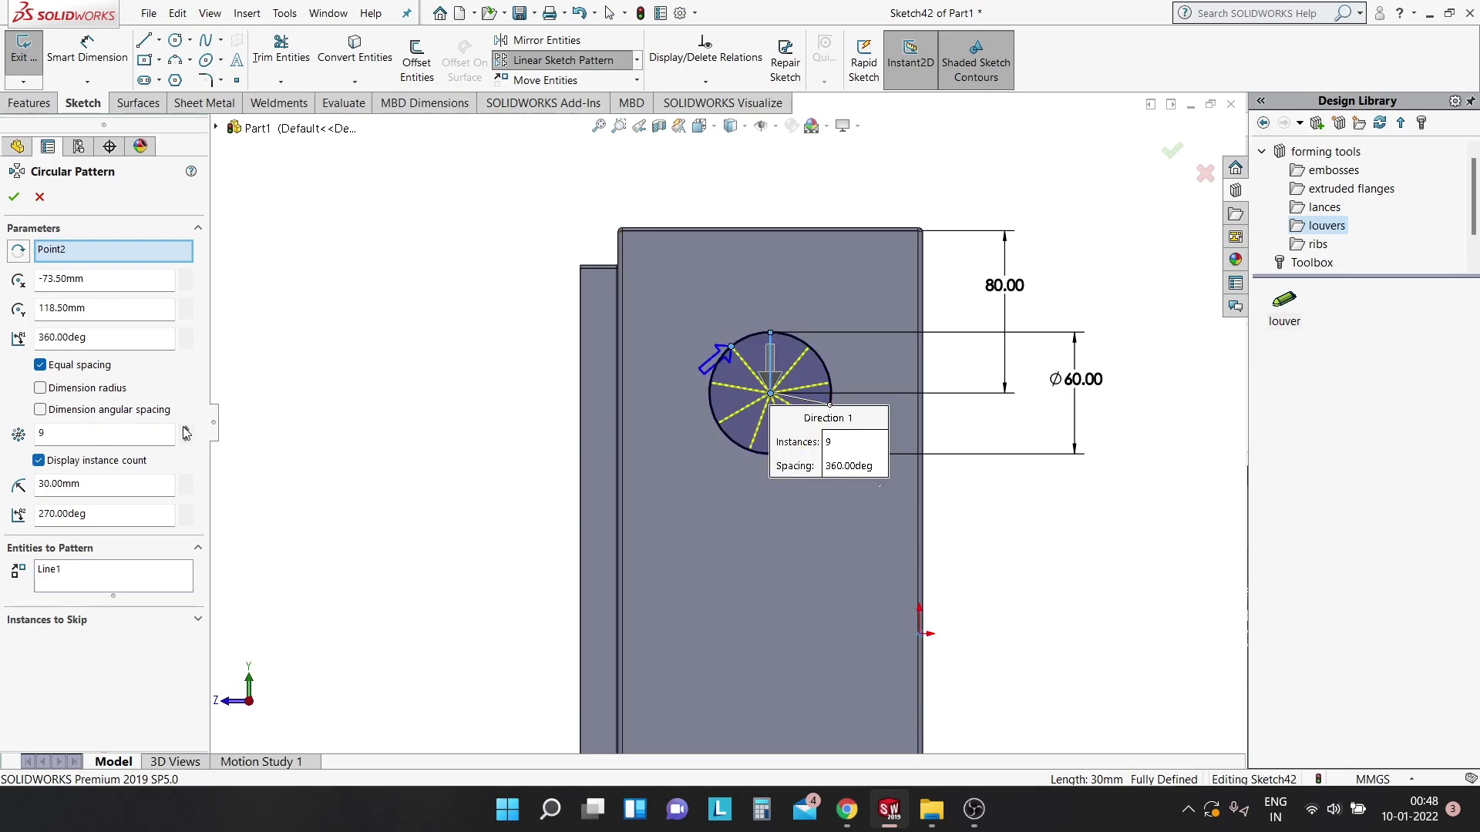
click(13, 198)
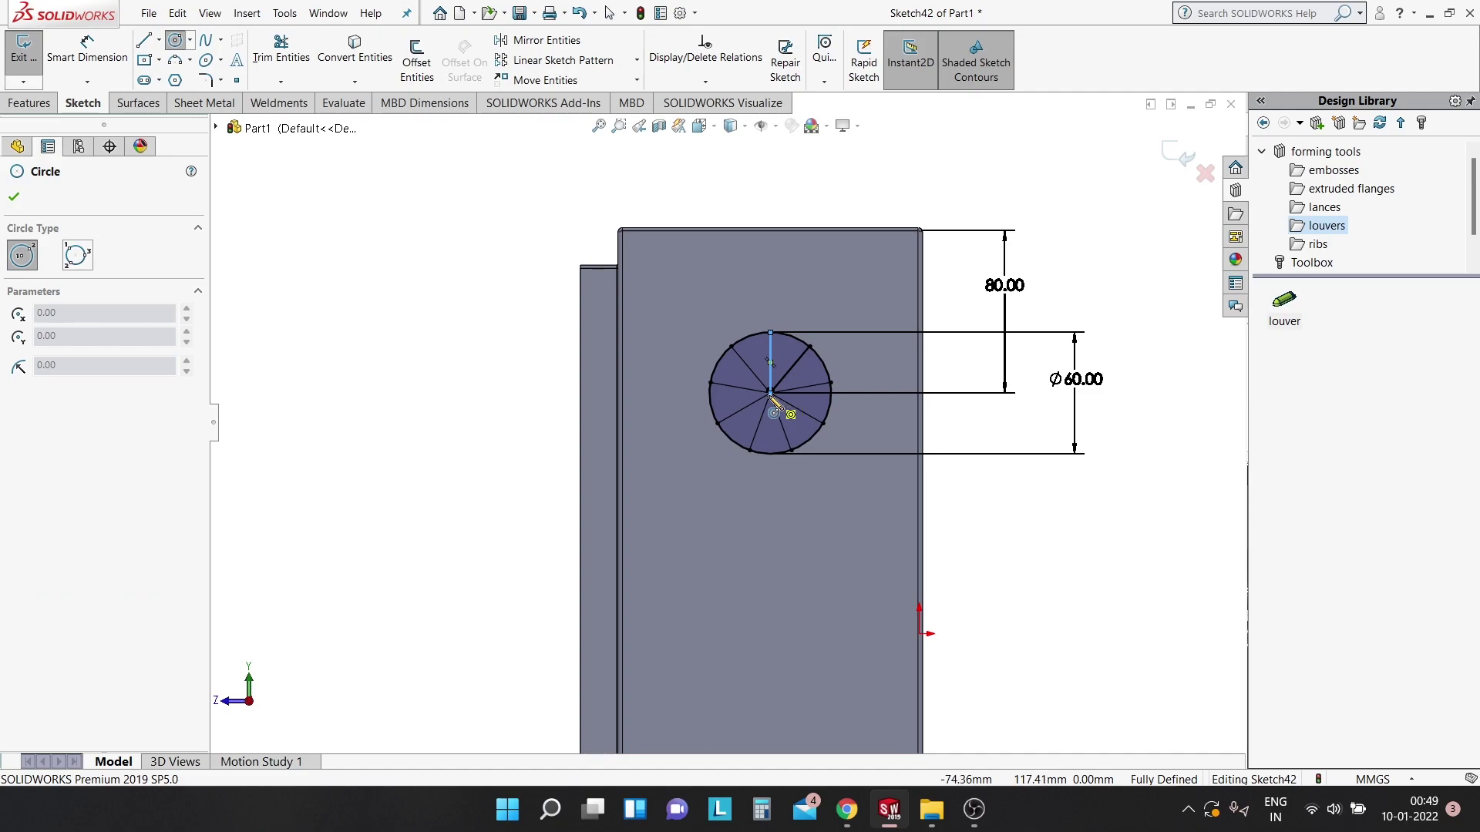
Draw a second circle concentric with the Ø60 circle.
scroll(775, 401, down, 2)
scroll(763, 417, down, 2)
scroll(725, 401, down, 2)
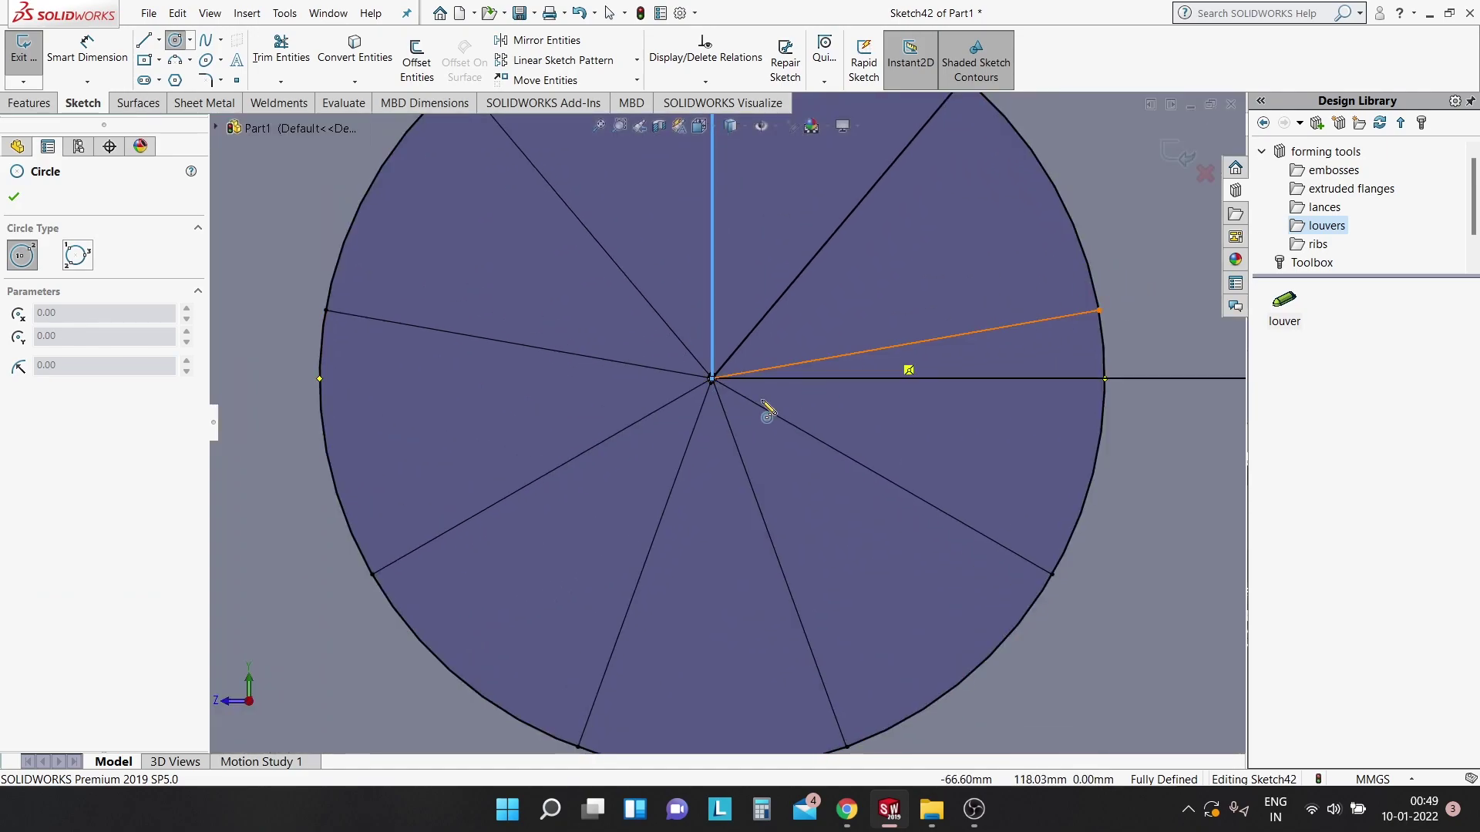
click(712, 378)
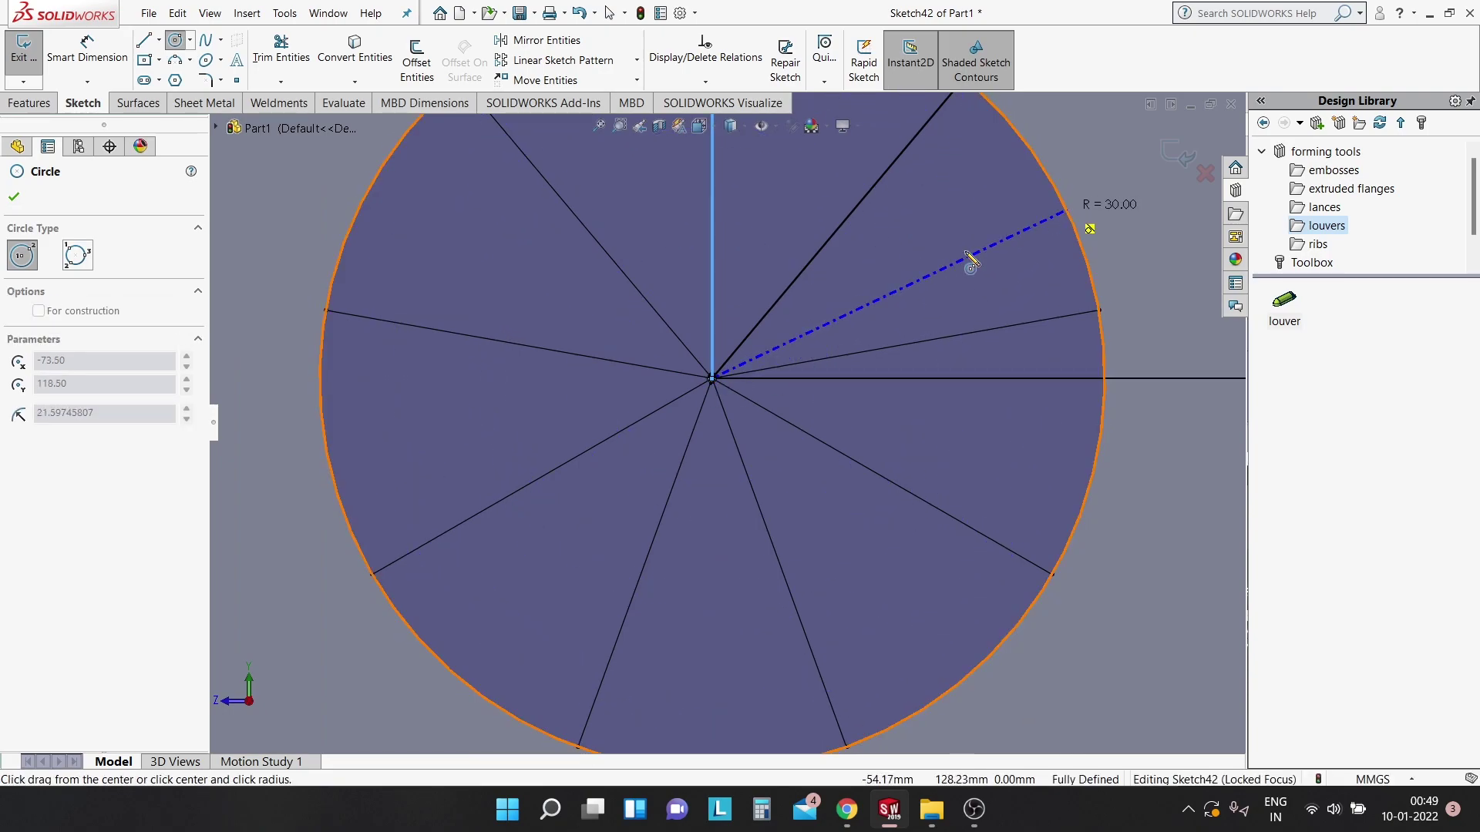
click(967, 261)
key(Escape)
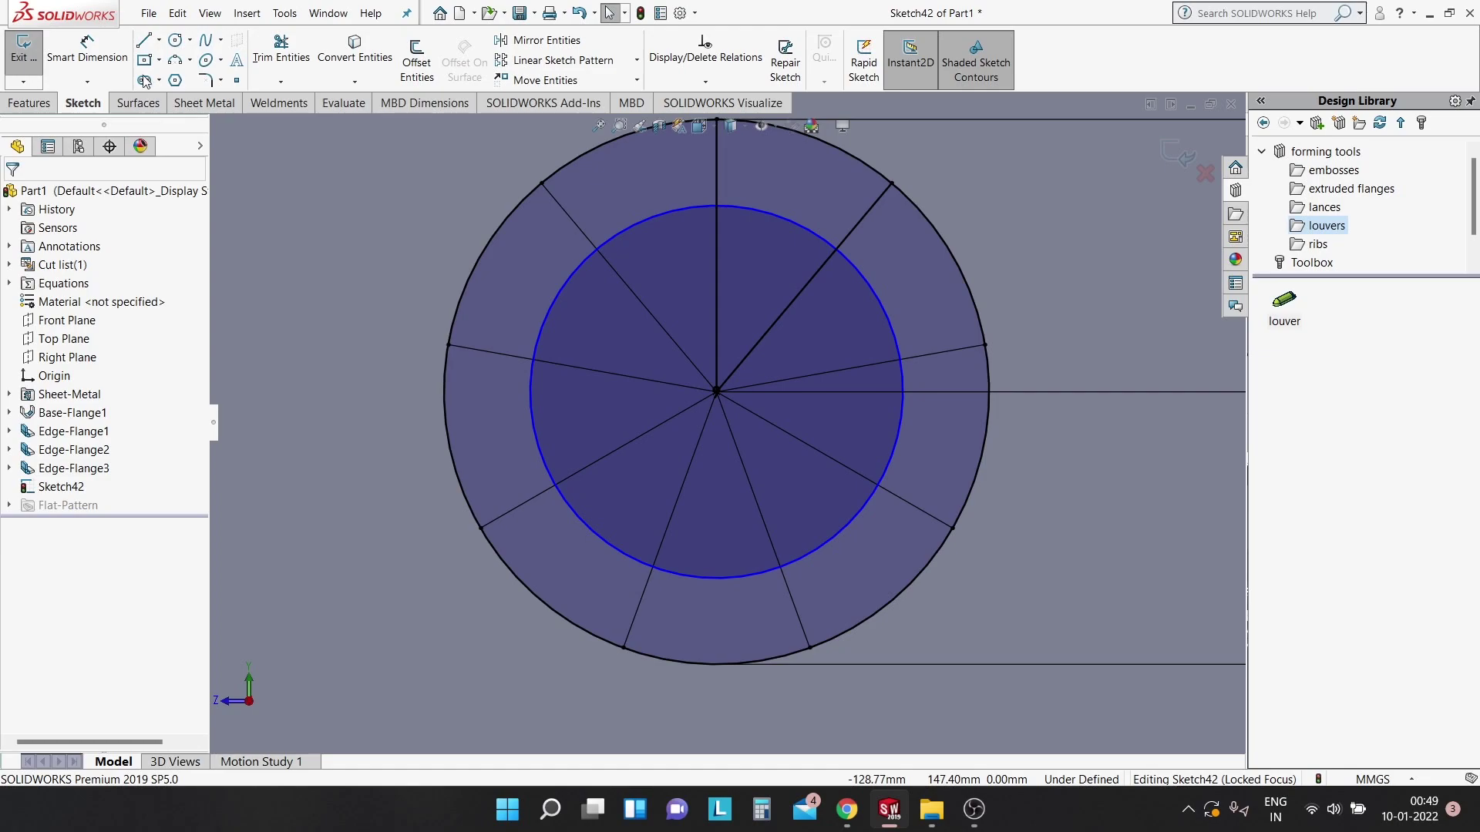
Dimension the inner circle's diameter to 40 mm.
click(86, 48)
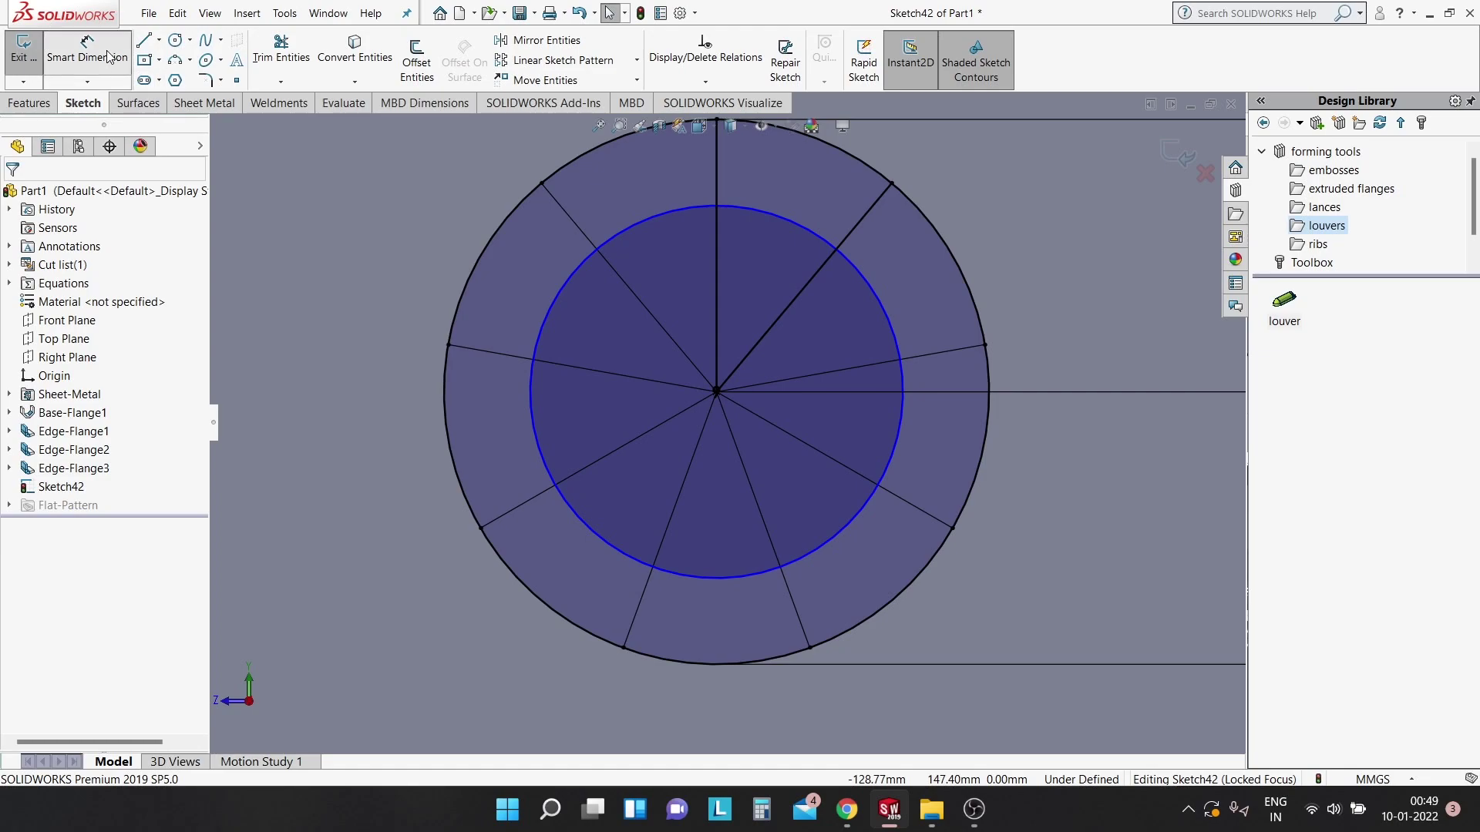
click(863, 276)
click(1027, 197)
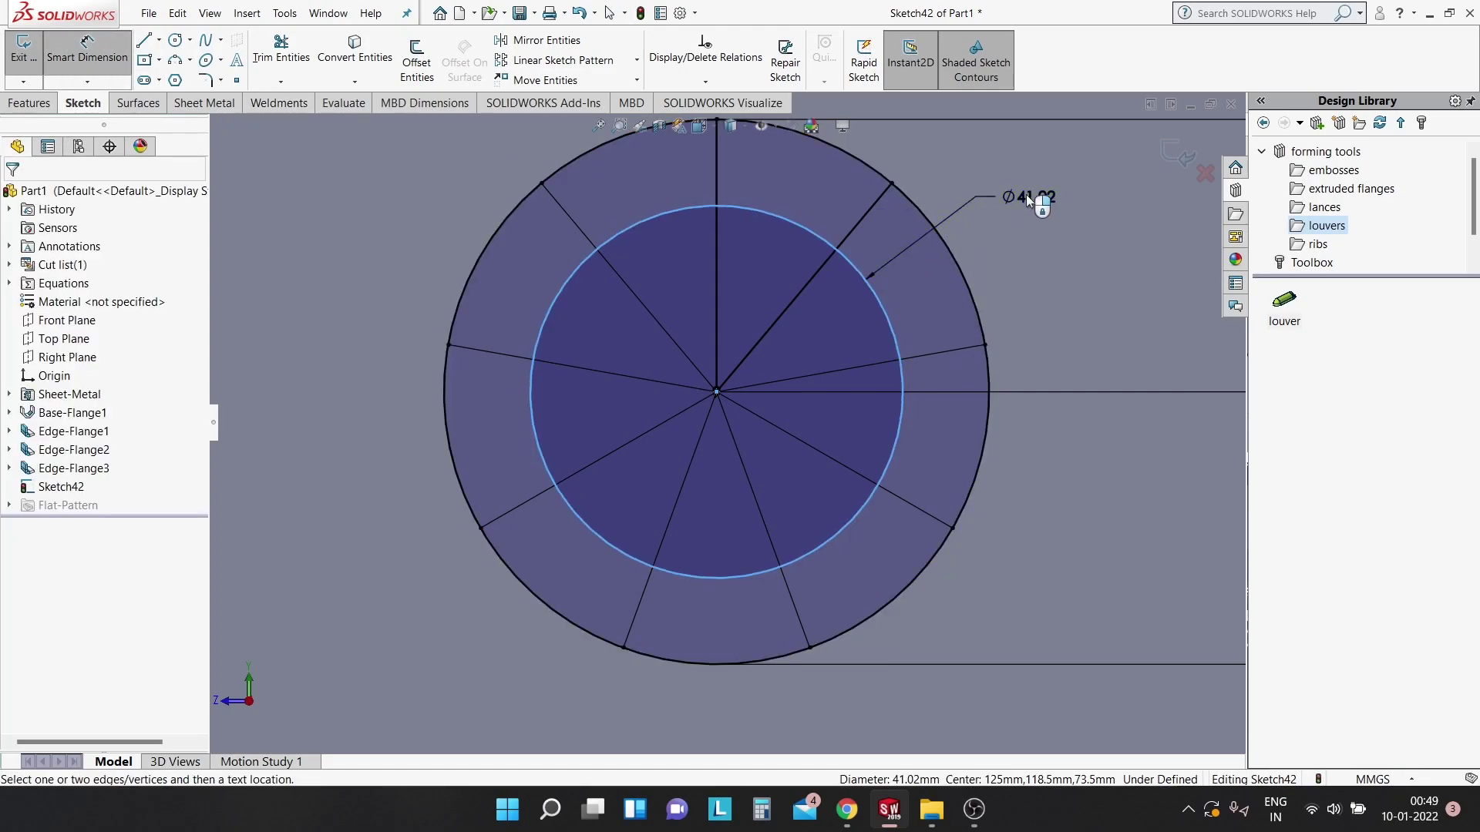
click(1025, 194)
key(Return)
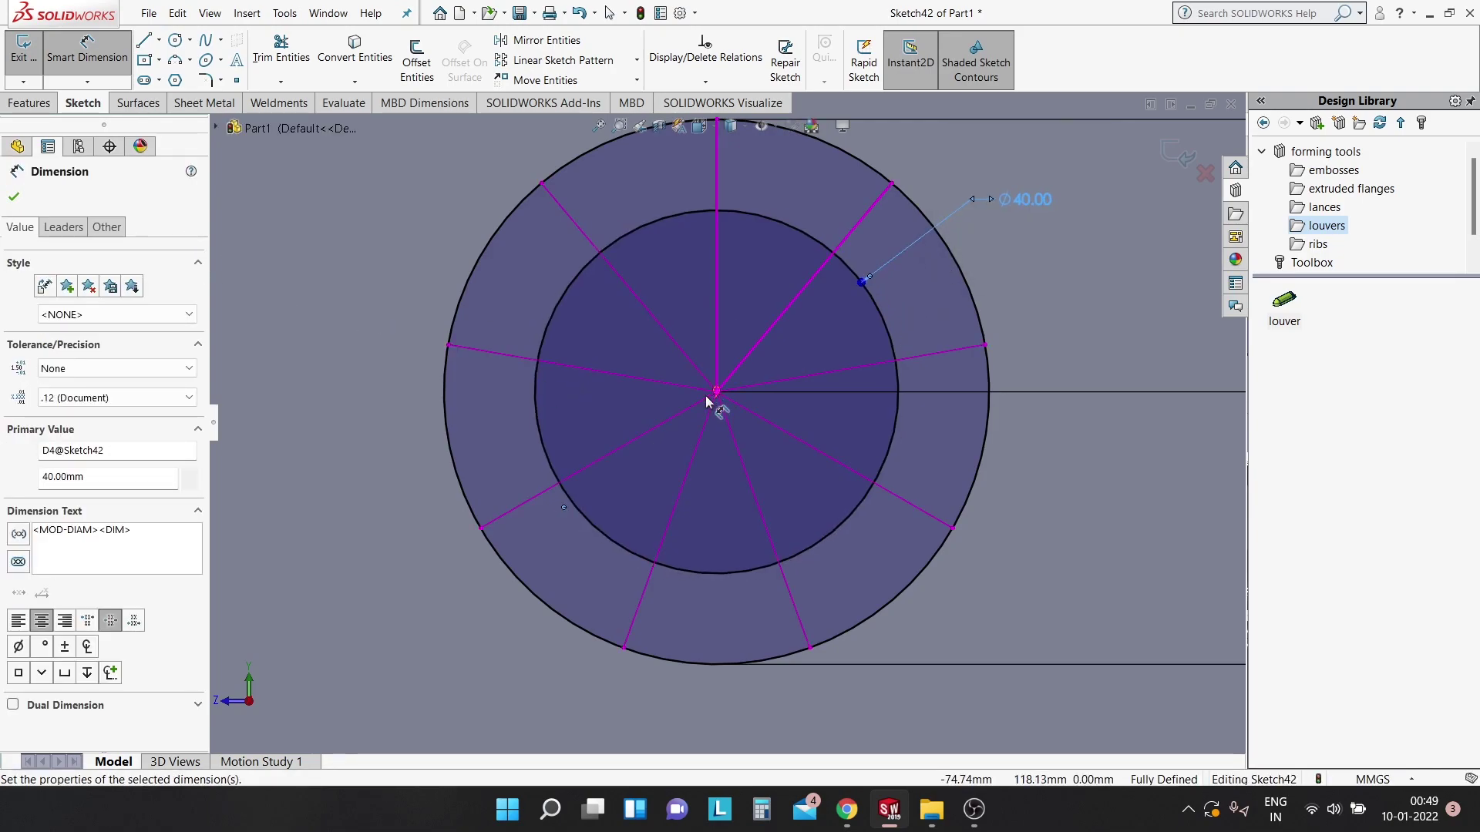
scroll(707, 401, up, 3)
scroll(707, 401, up, 1)
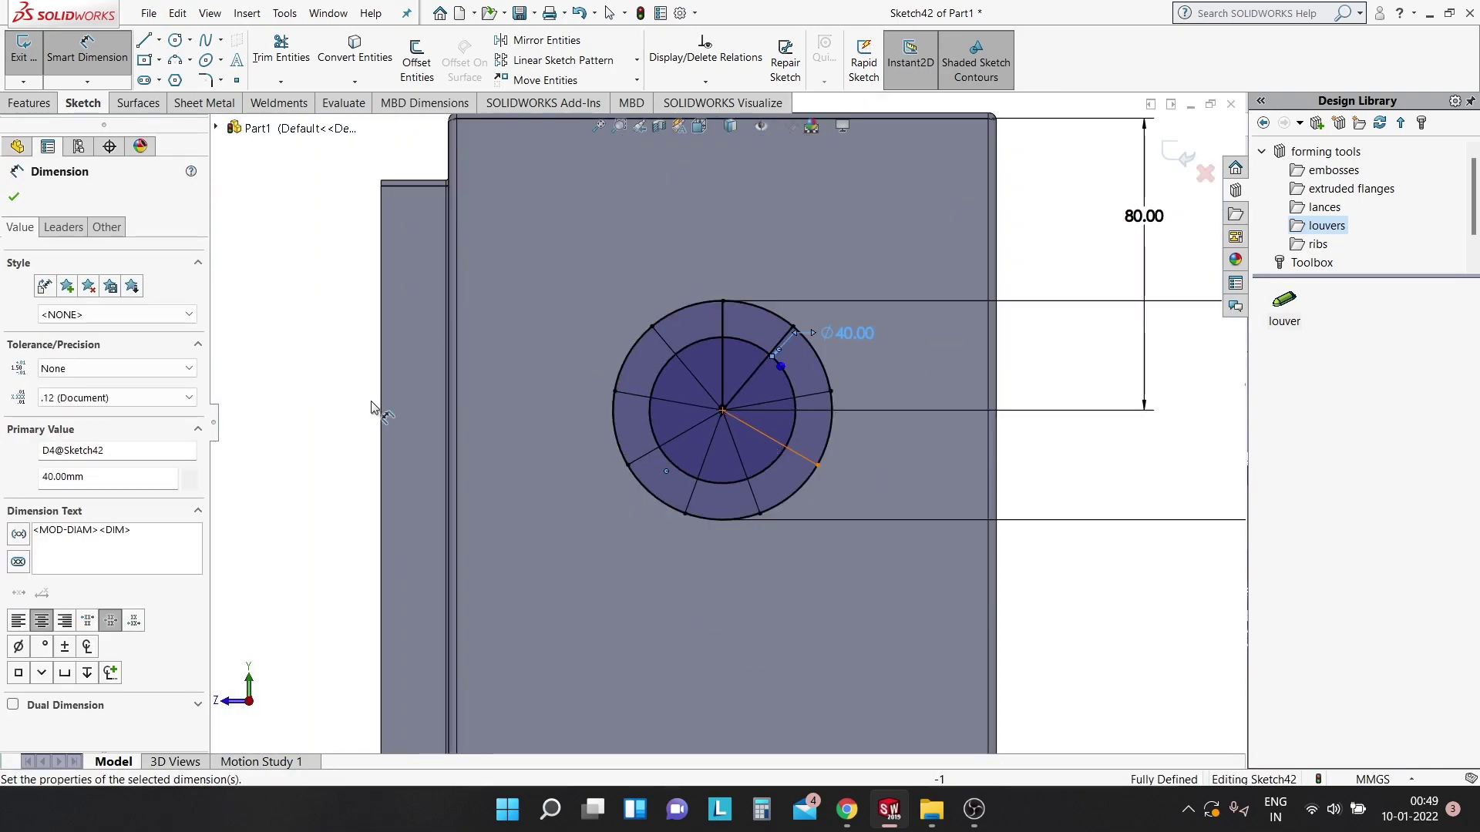
click(14, 197)
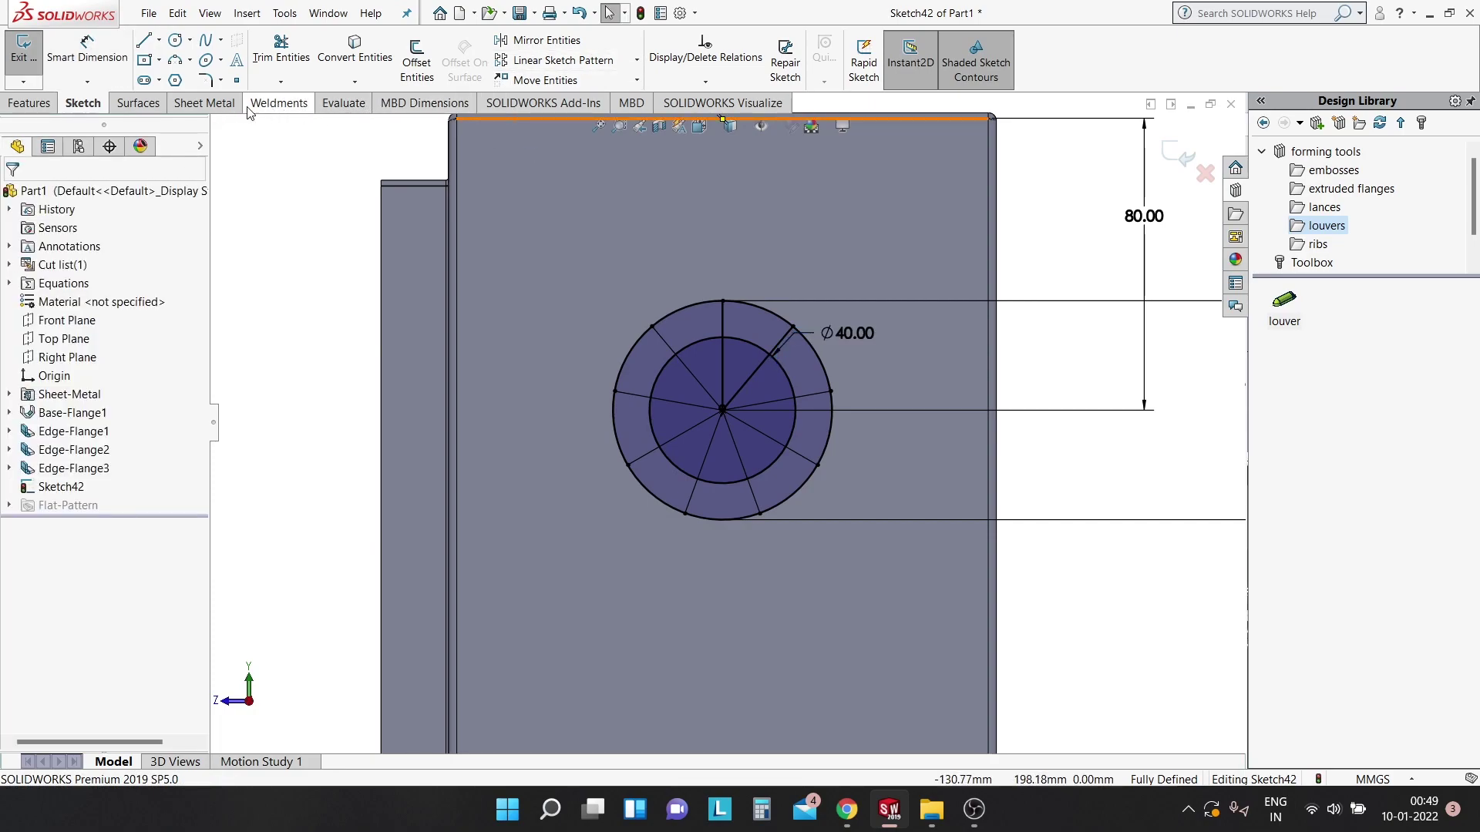
click(205, 102)
Start a Vent with the outer circle as boundary and the inner circle as rib.
click(628, 80)
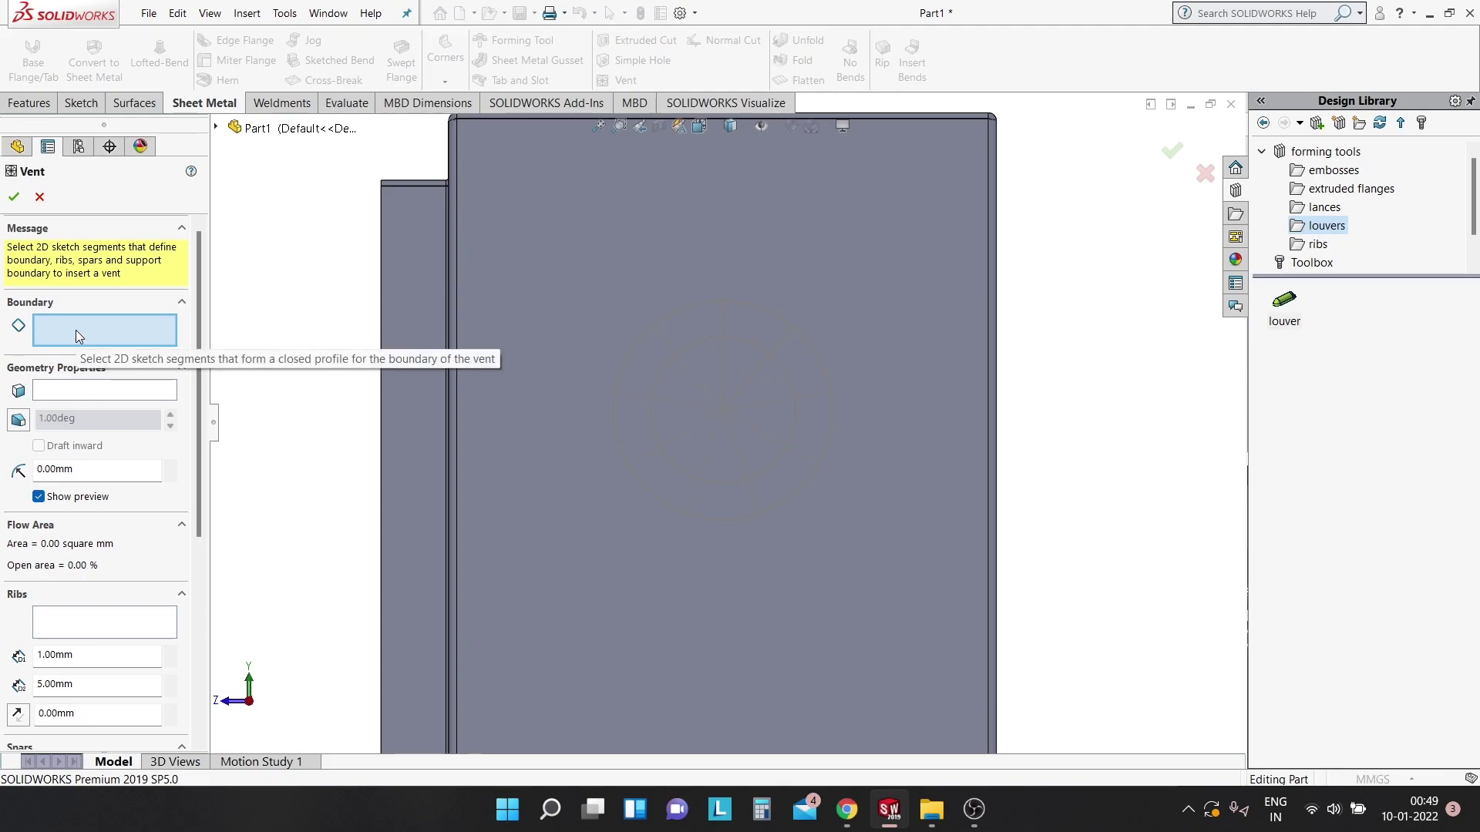
click(216, 127)
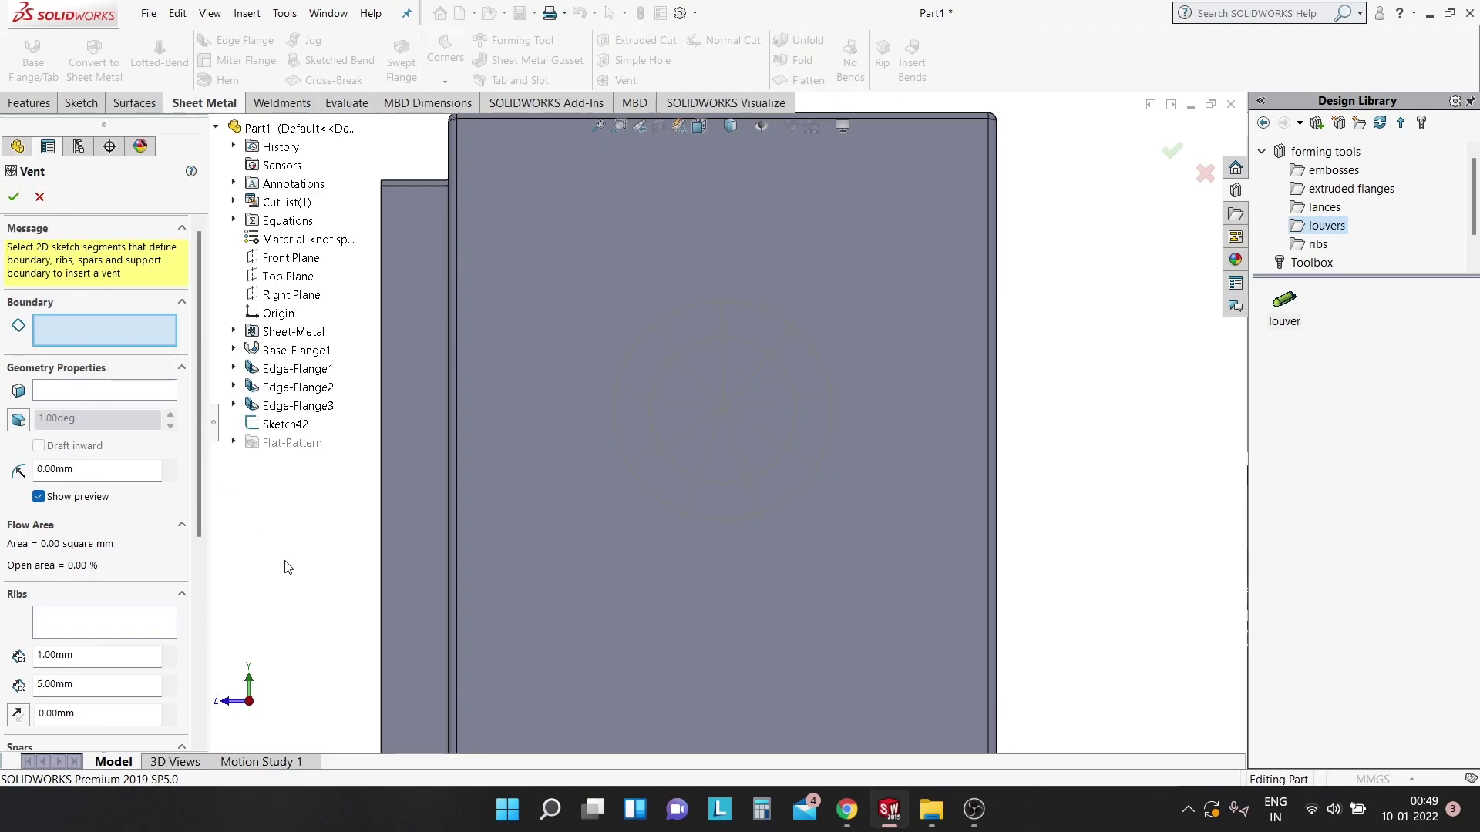
click(289, 424)
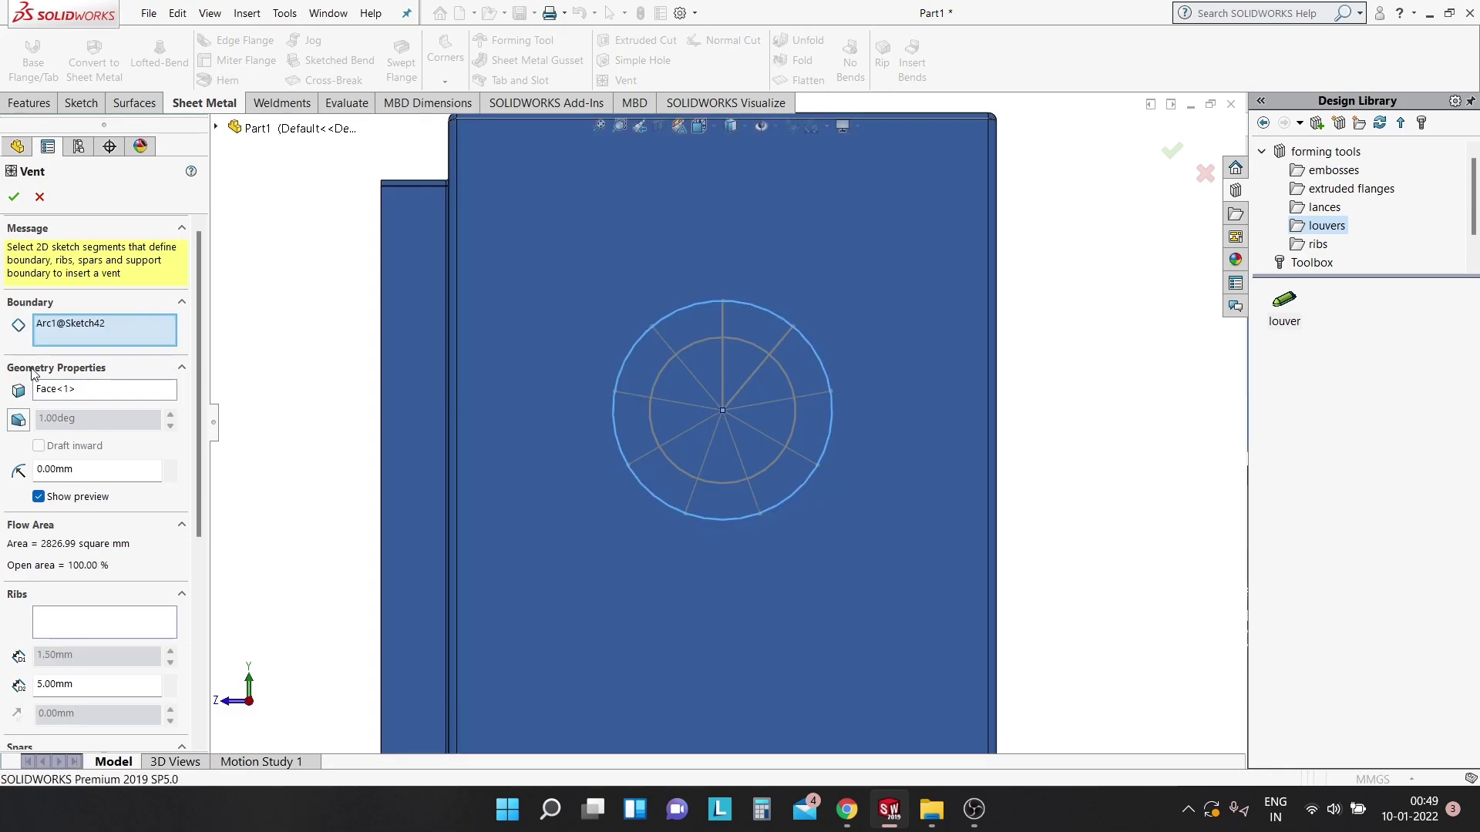
click(95, 634)
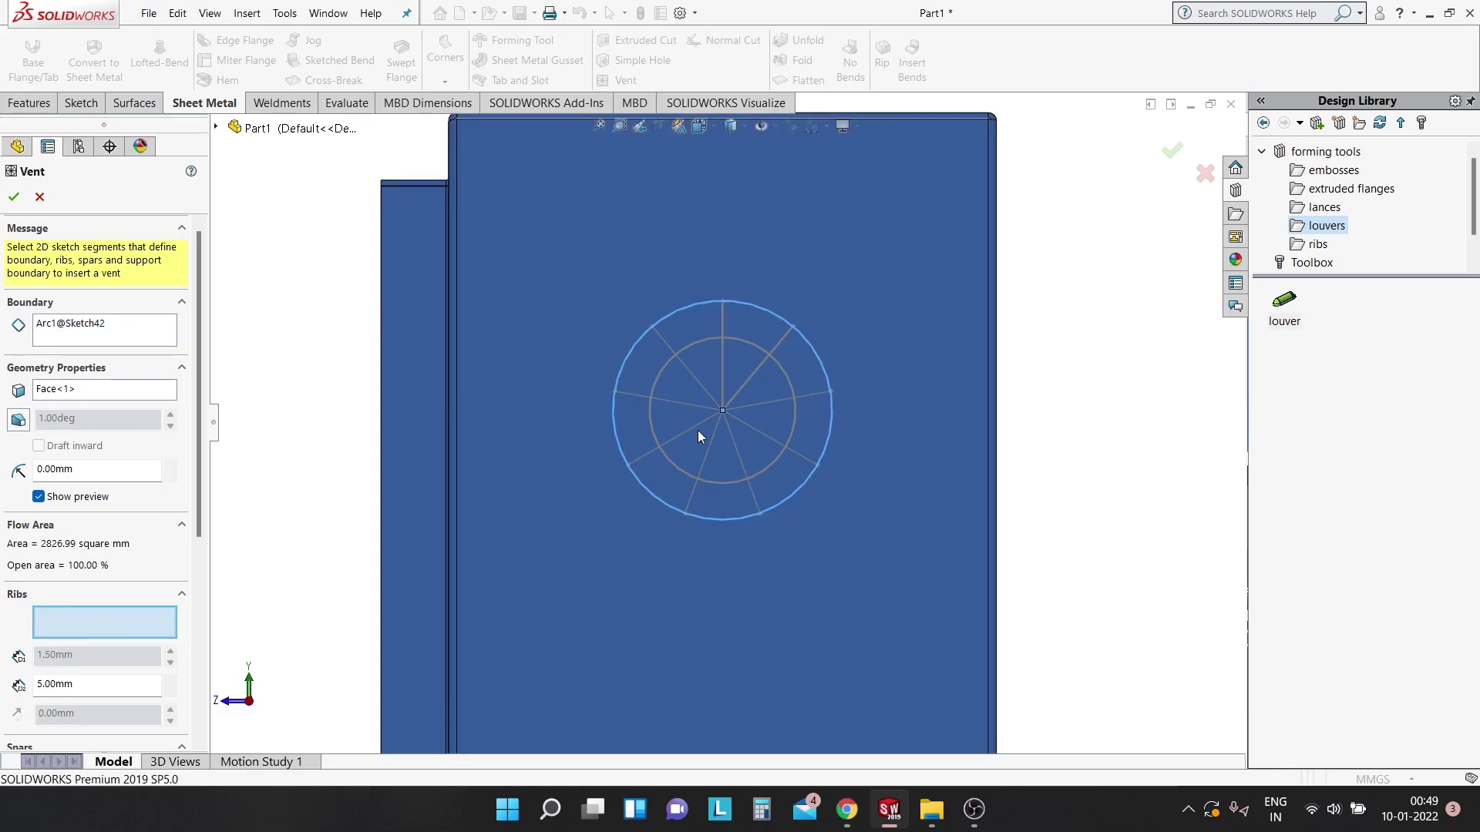
click(701, 342)
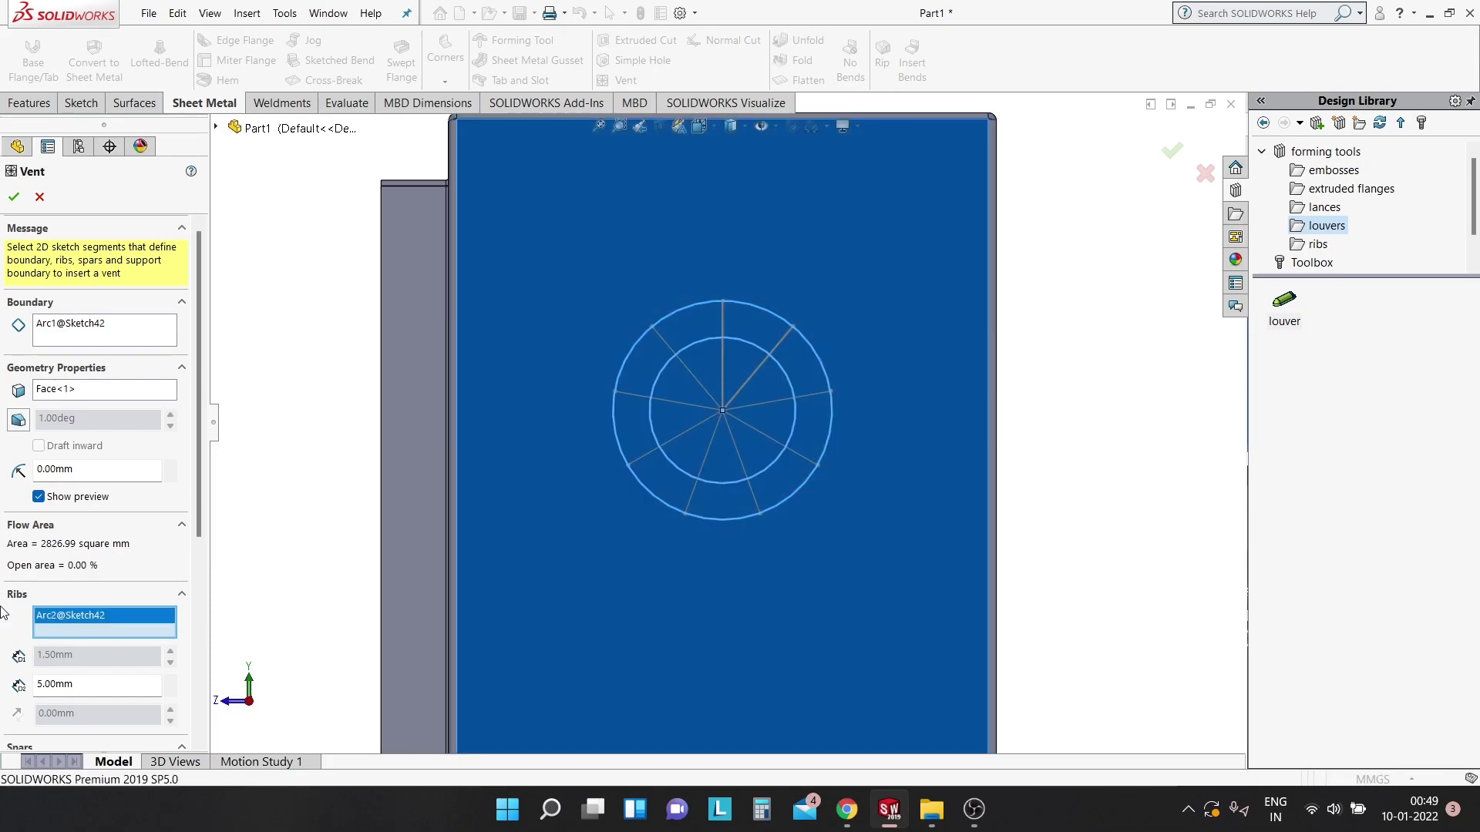
Add the radial spoke lines as the vent's spars.
scroll(176, 546, down, 3)
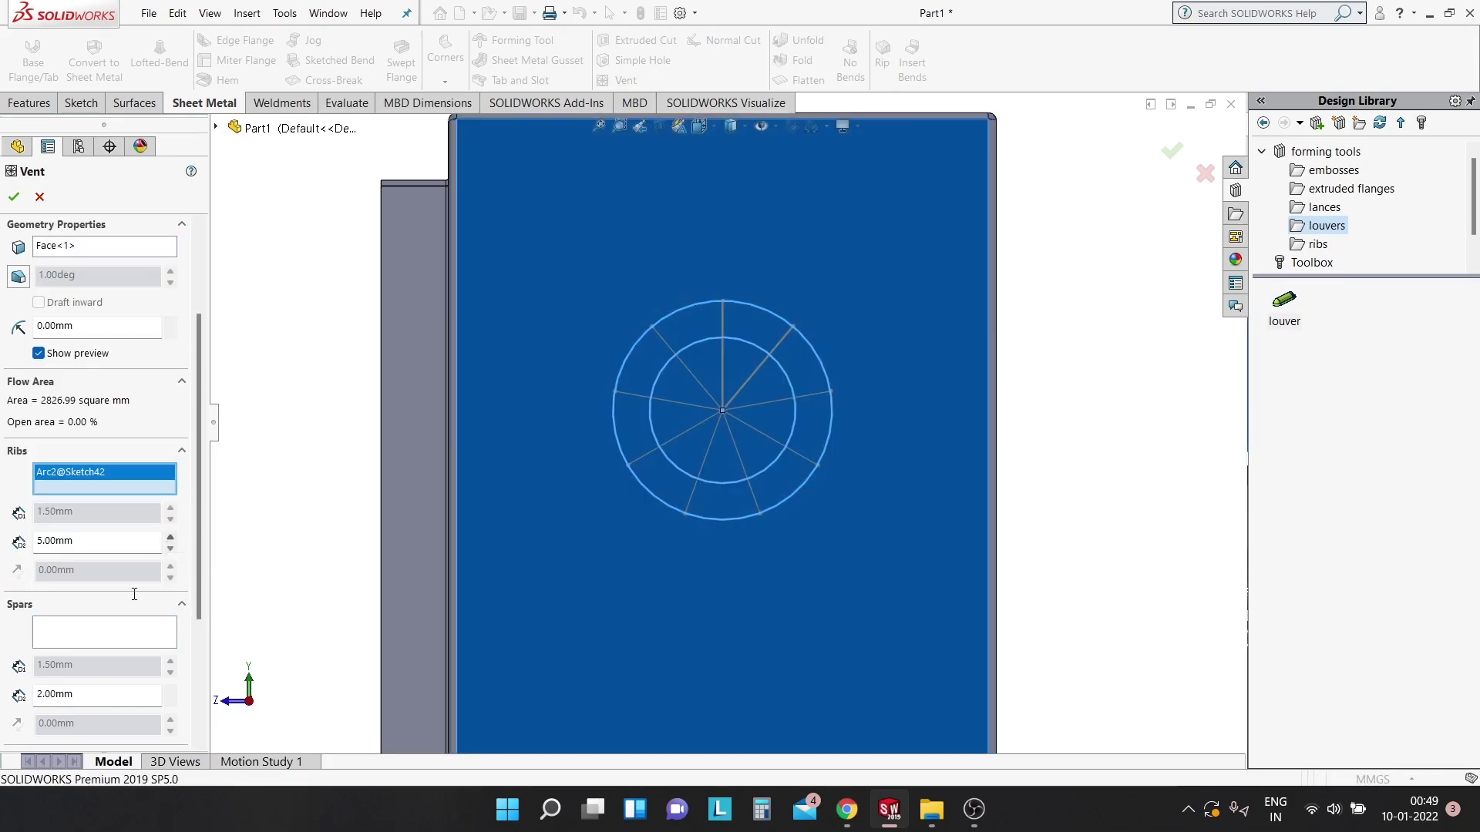
click(67, 640)
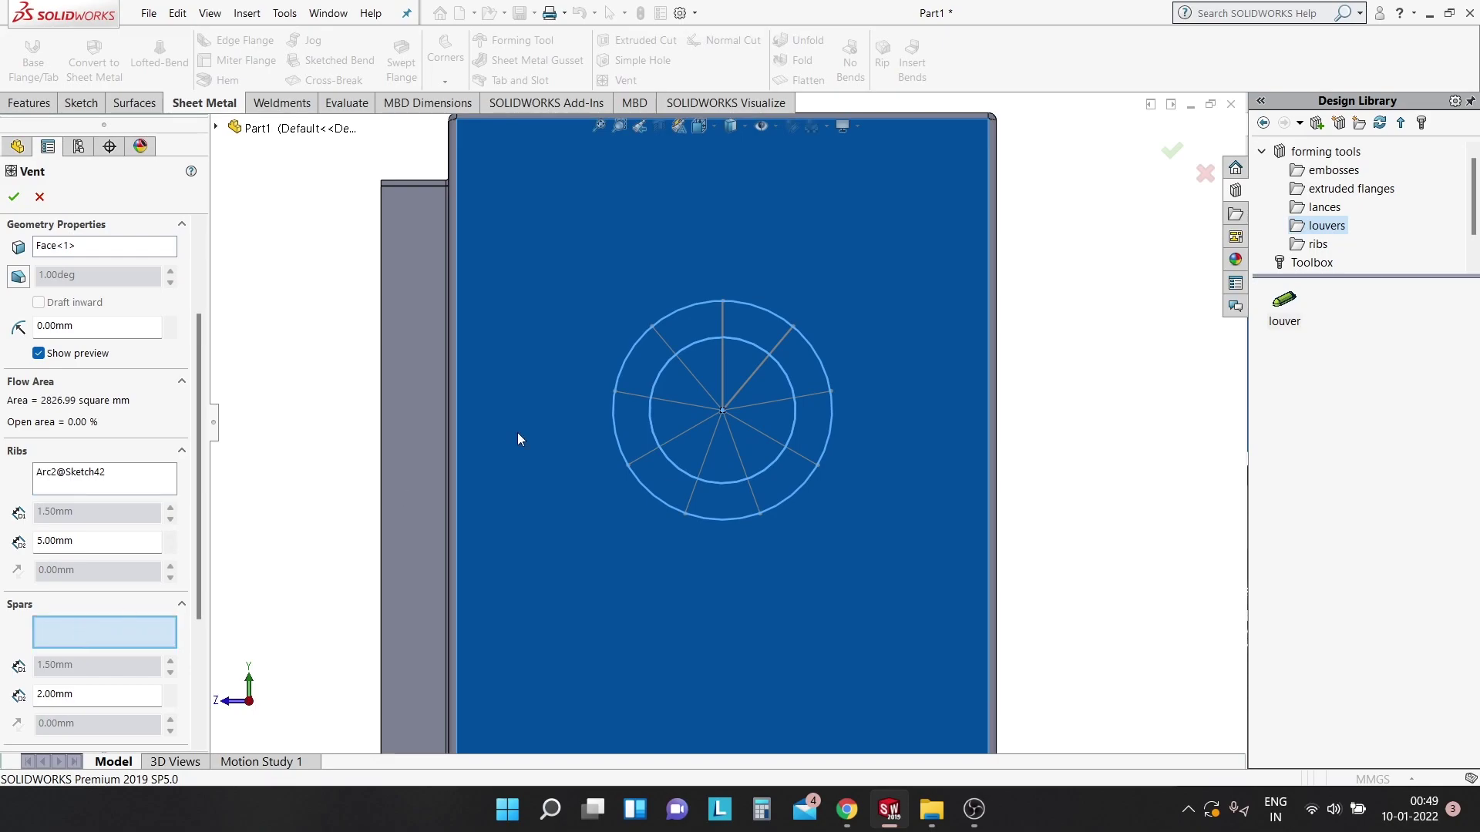
click(661, 340)
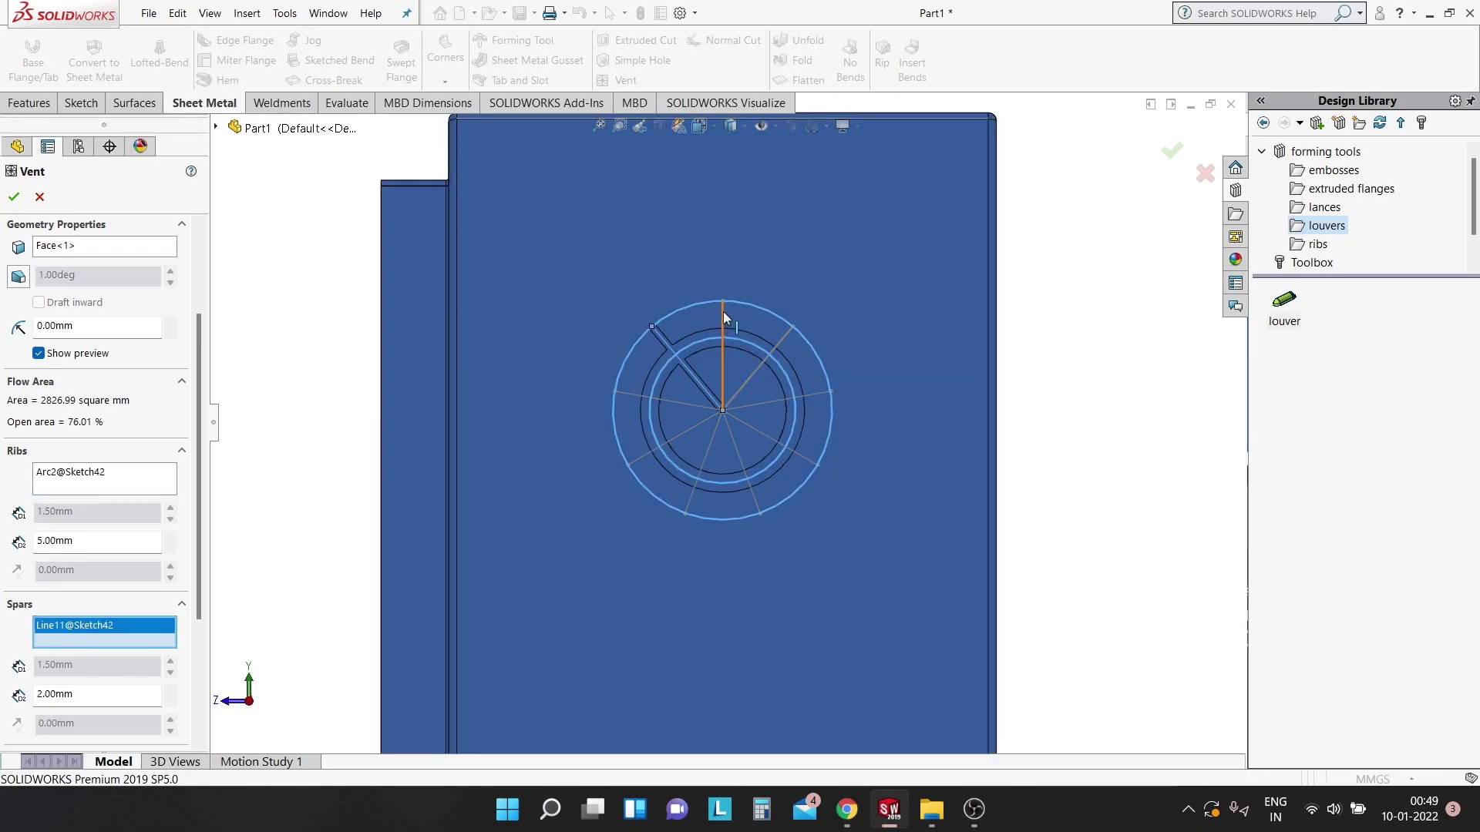
key(Escape)
click(784, 335)
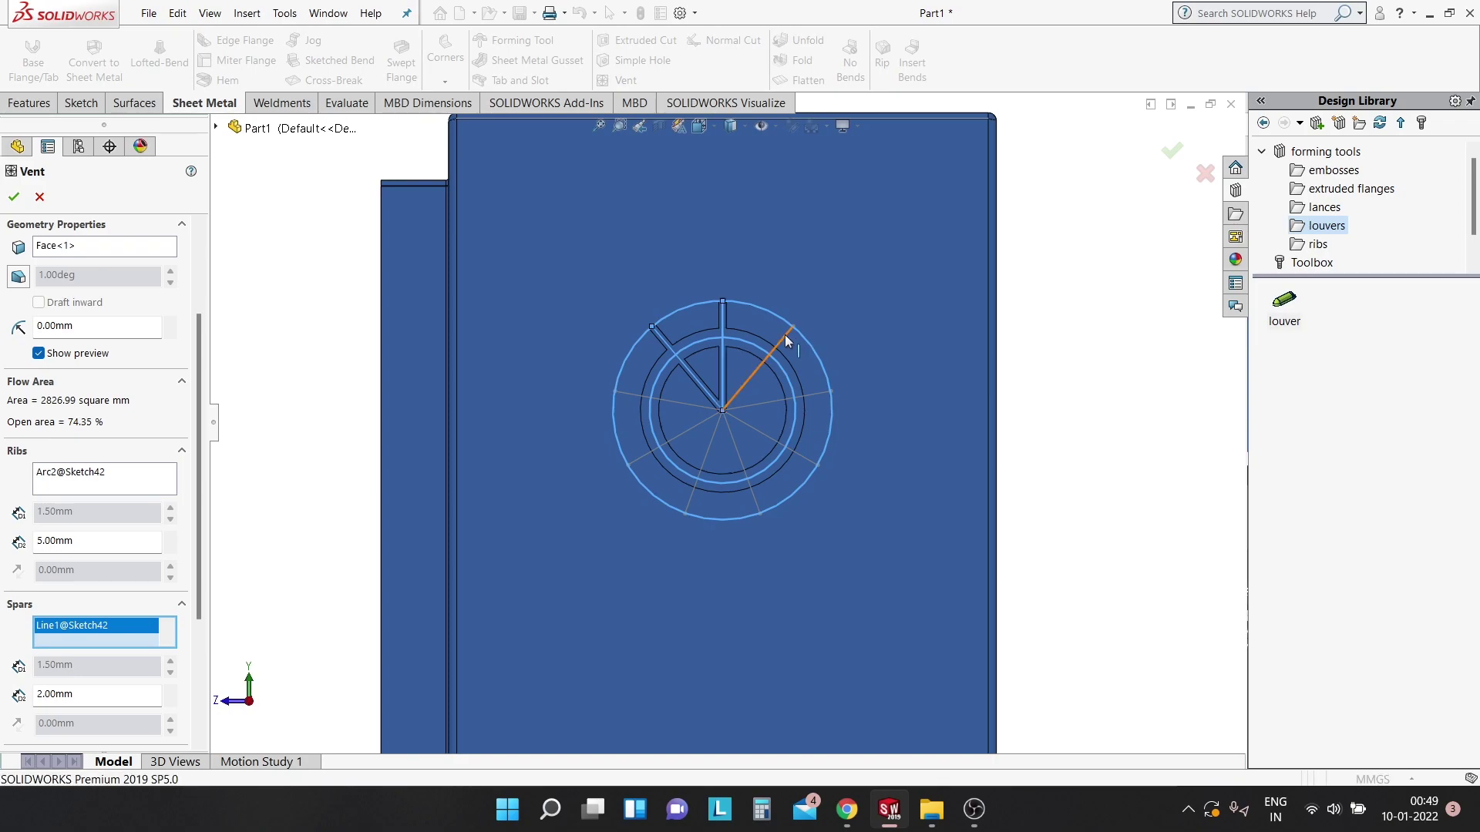
key(Escape)
click(766, 400)
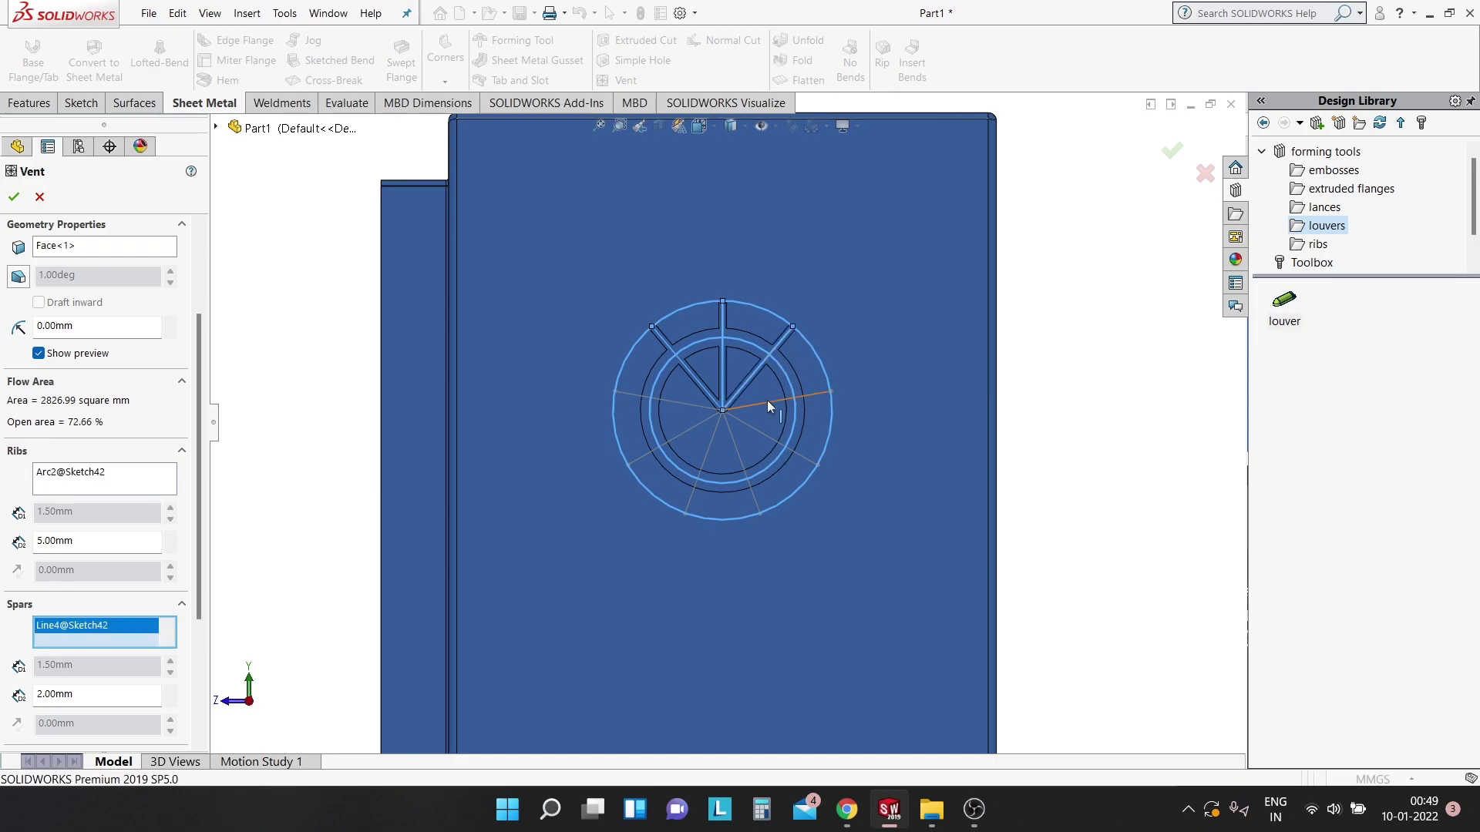
click(761, 431)
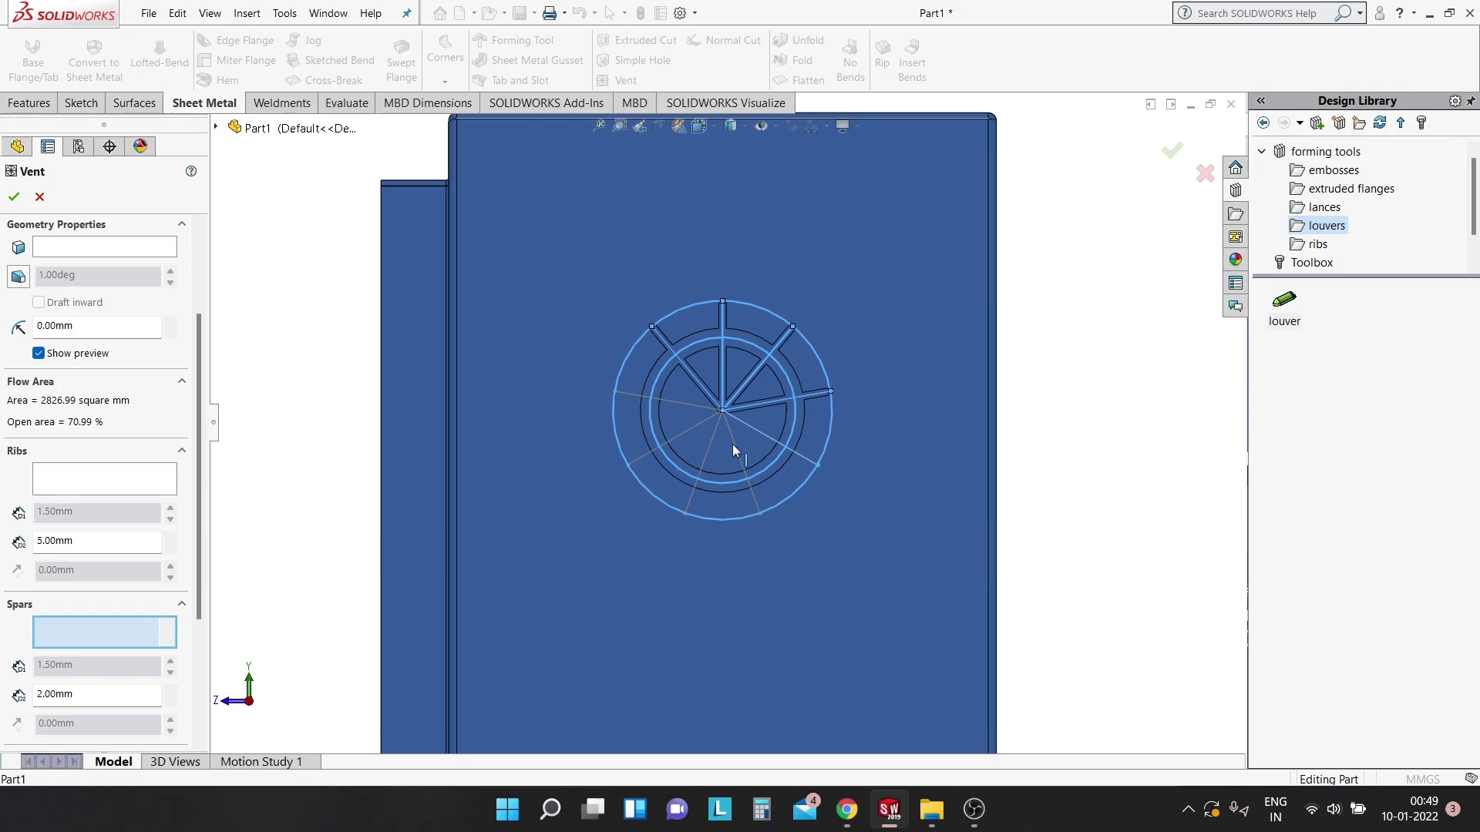
click(733, 445)
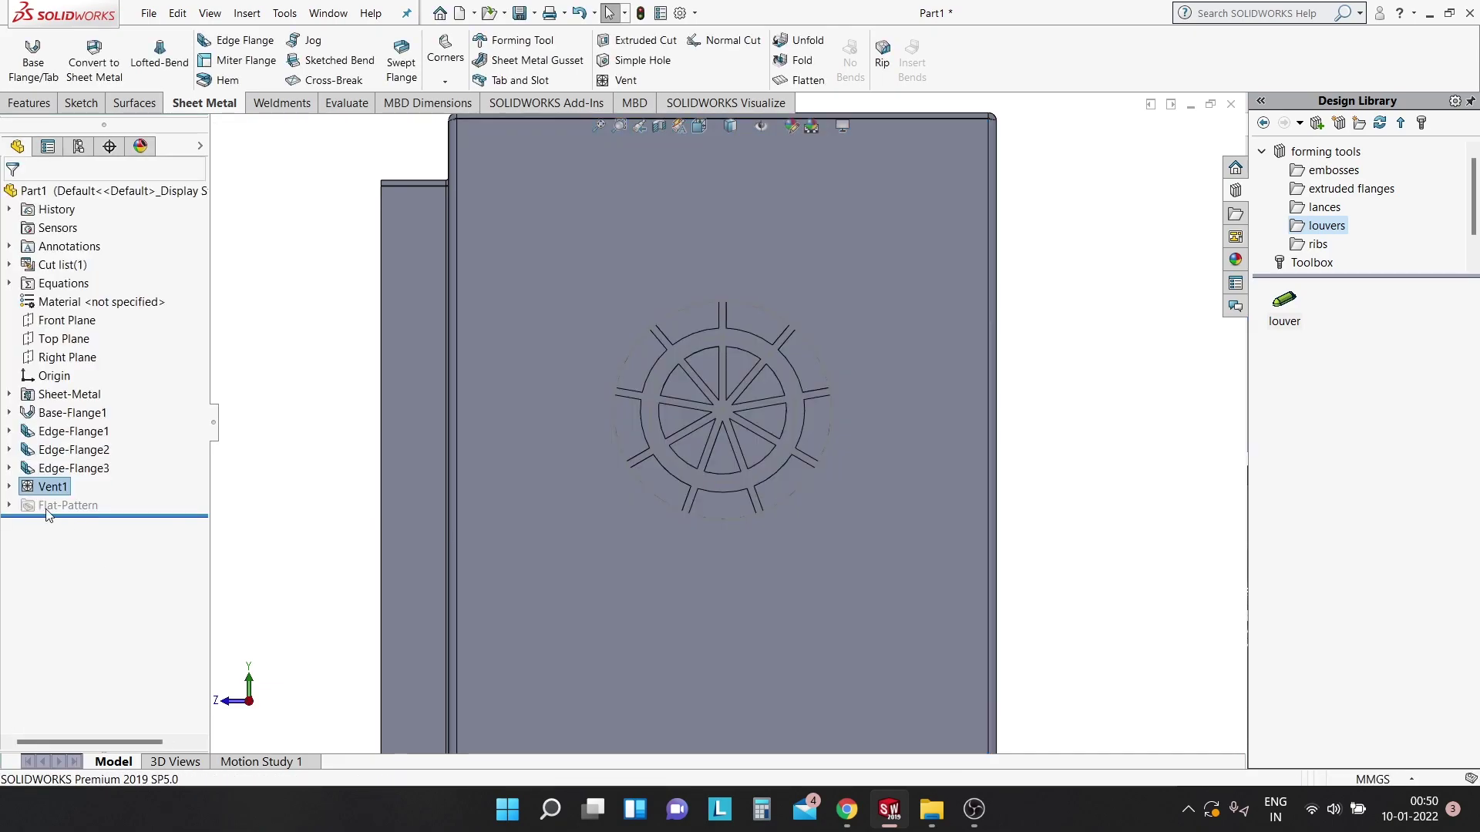
Right-click Vent1 in the FeatureManager tree to show its options.
right_click(44, 494)
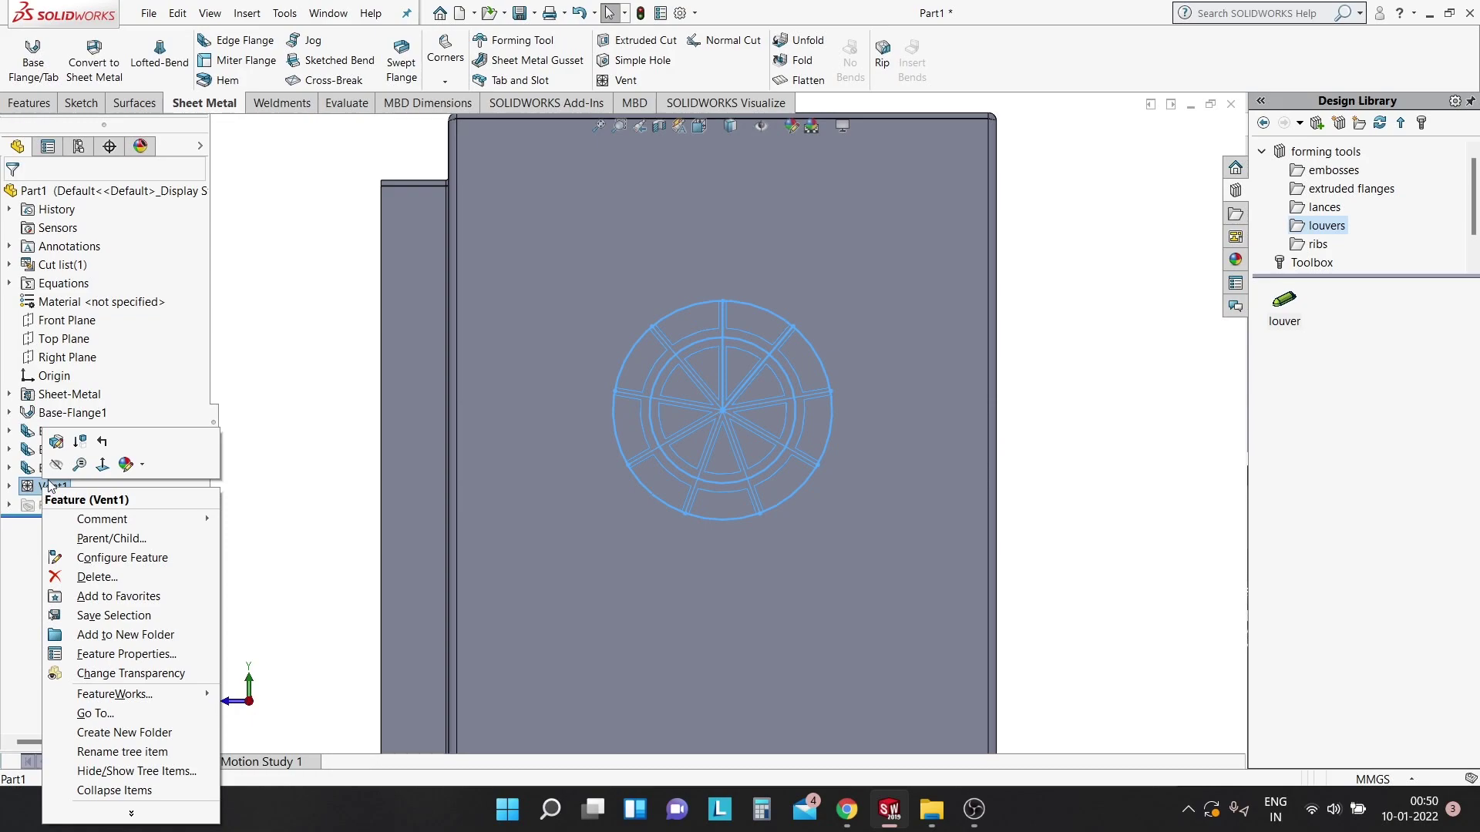
Edit Vent1 so the rib and spar widths are both 3 mm.
click(63, 442)
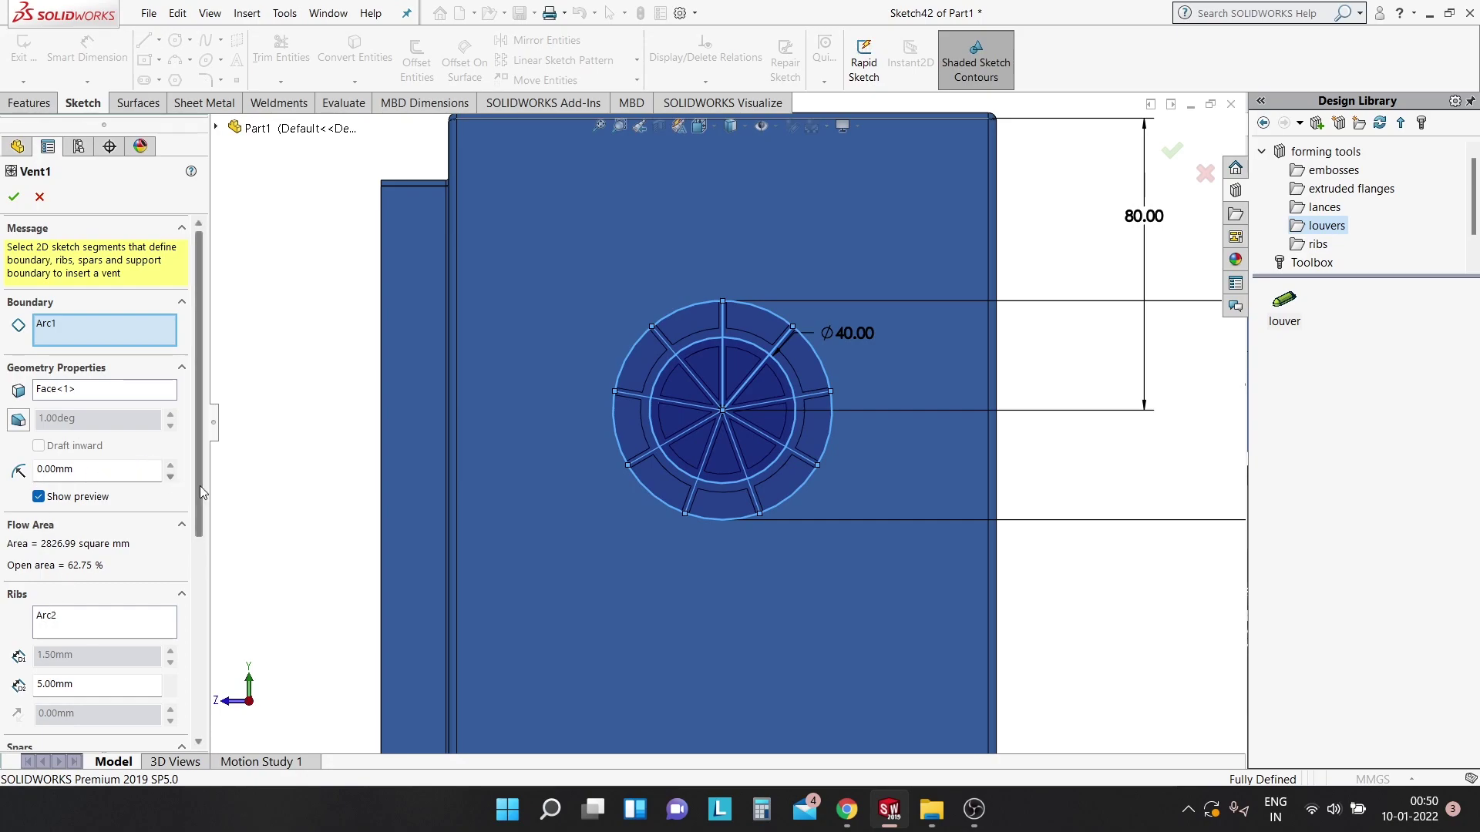
scroll(156, 466, down, 3)
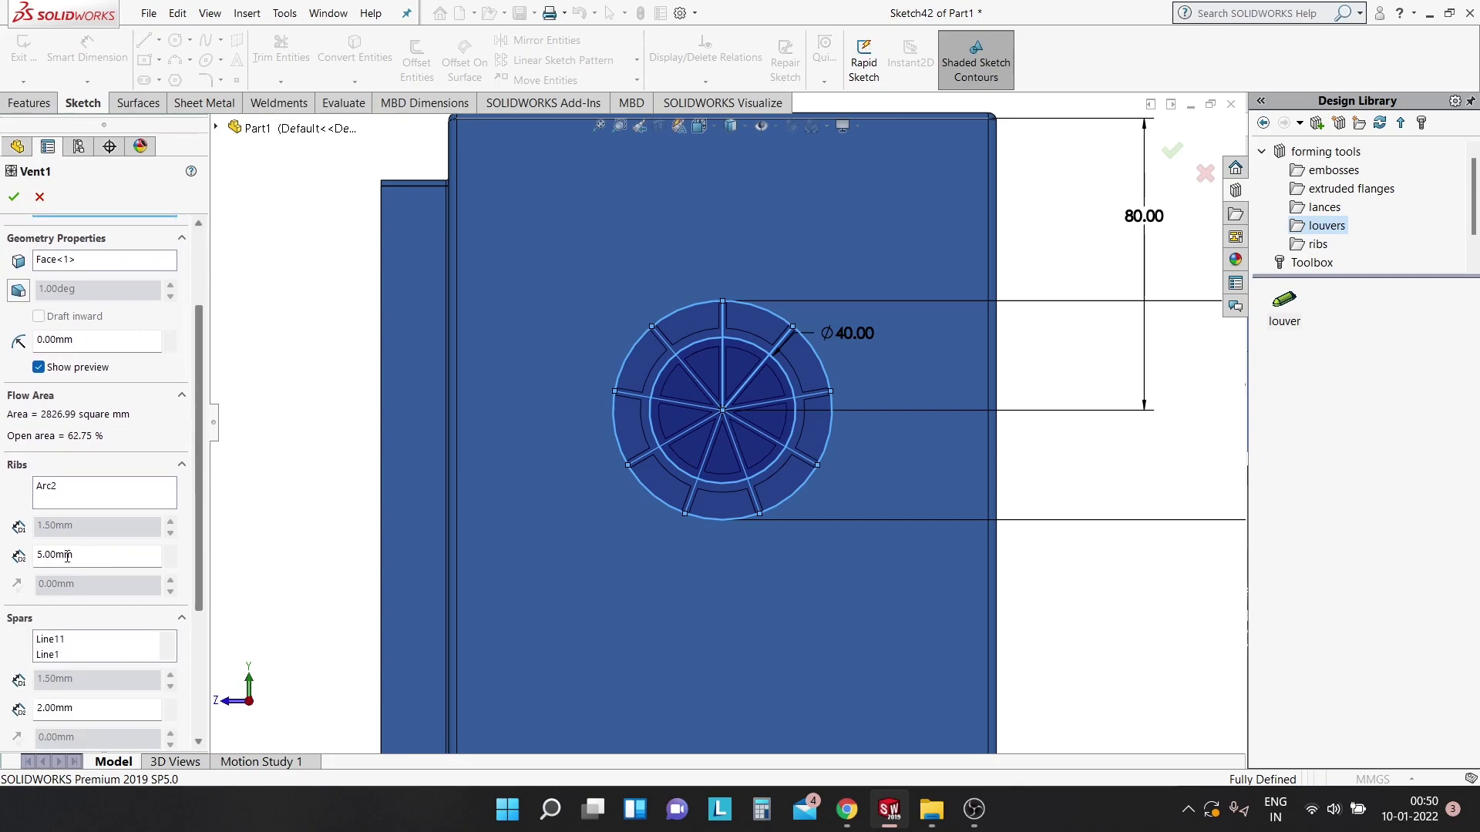
text(3)
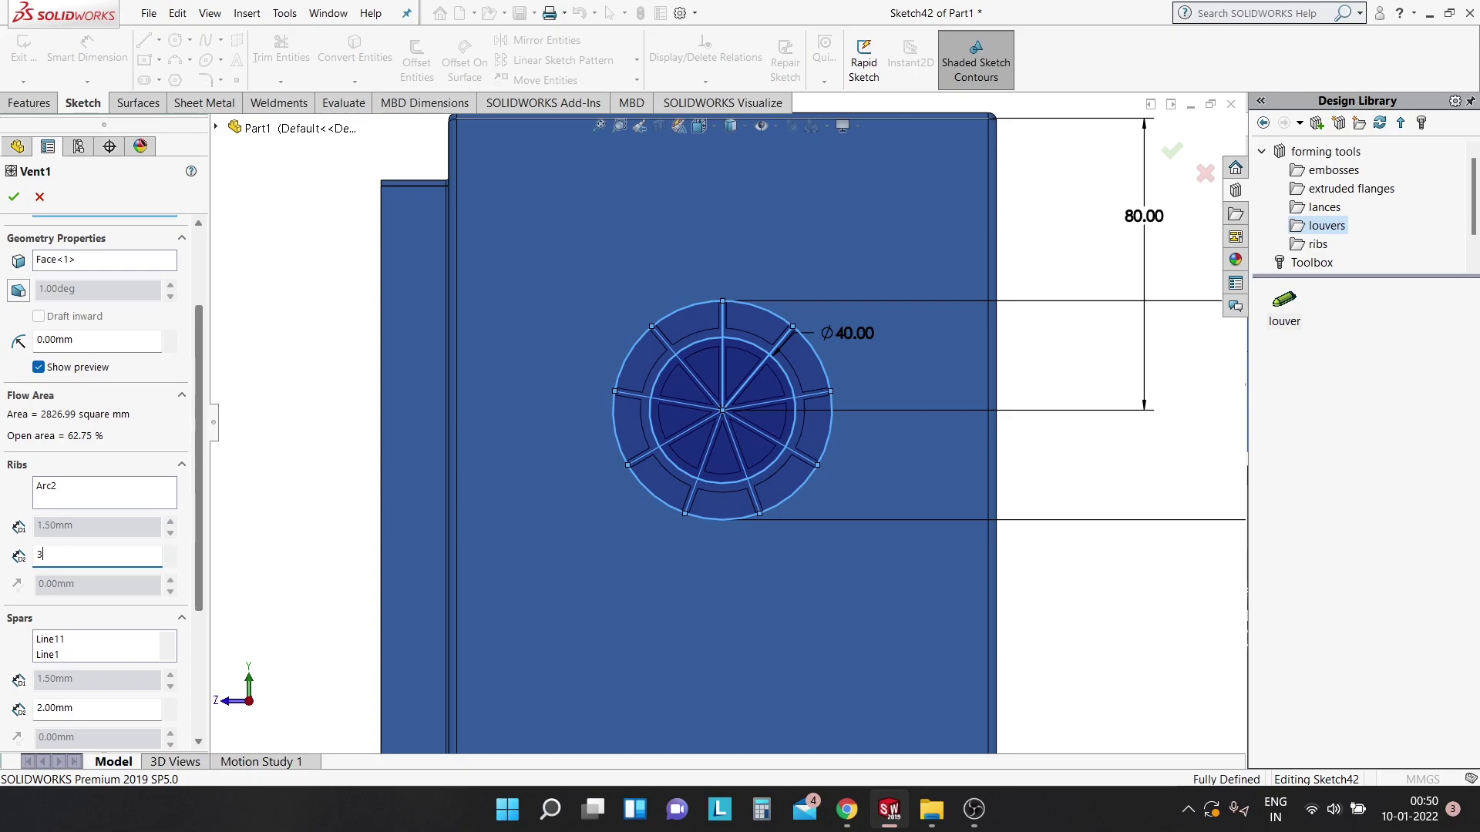
key(Return)
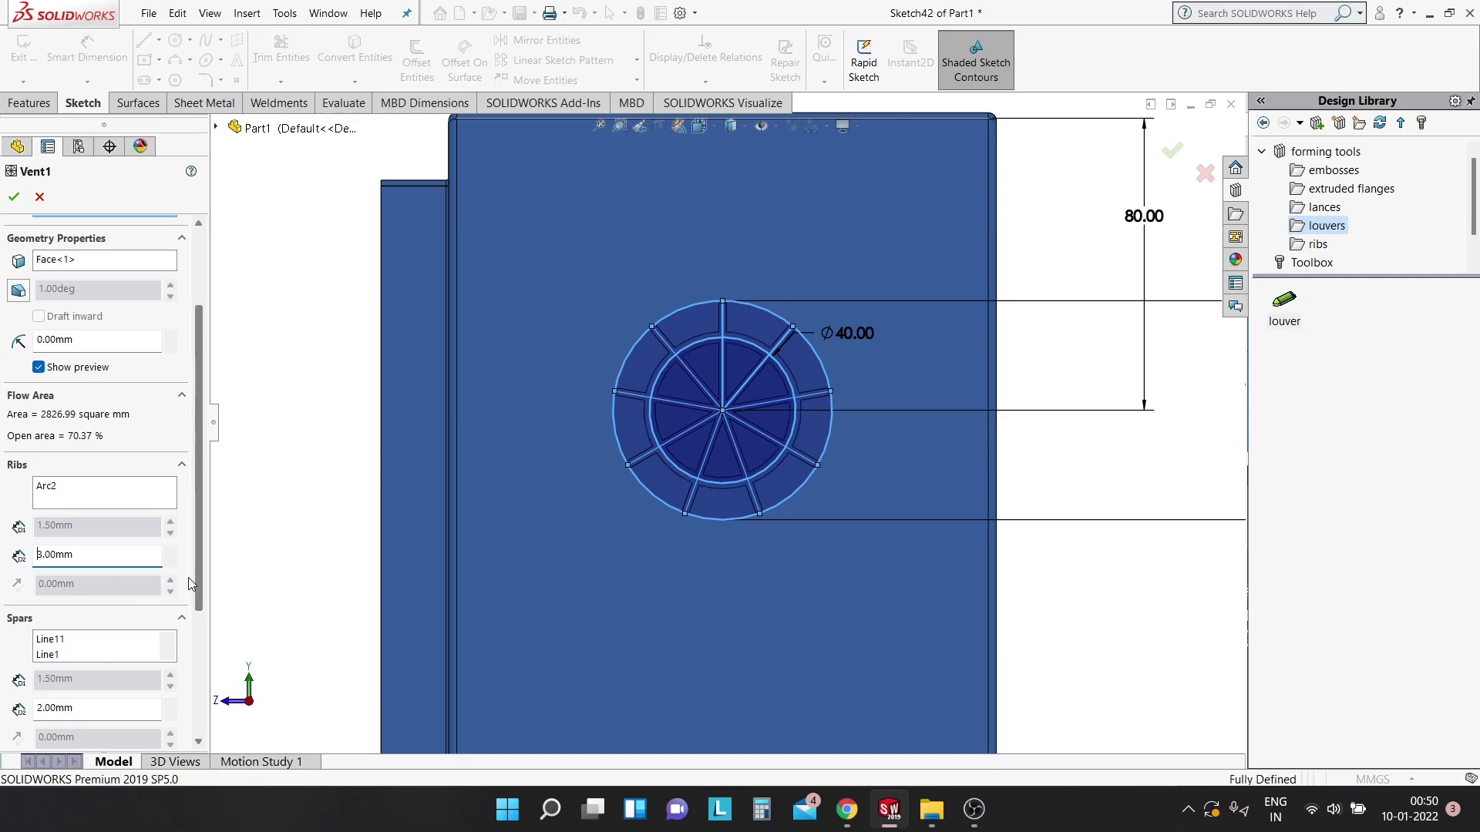
click(52, 706)
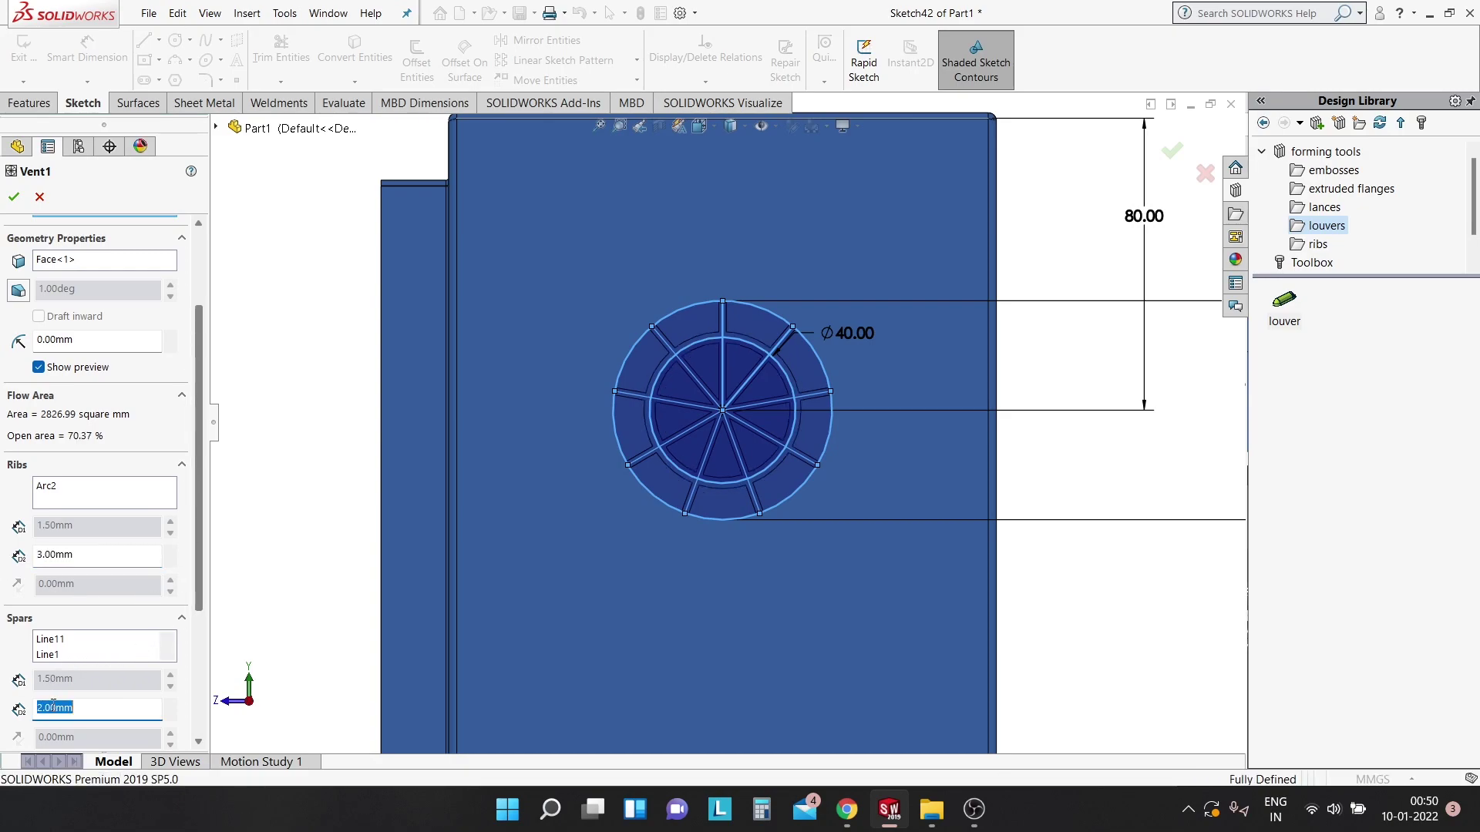
text(3)
key(Return)
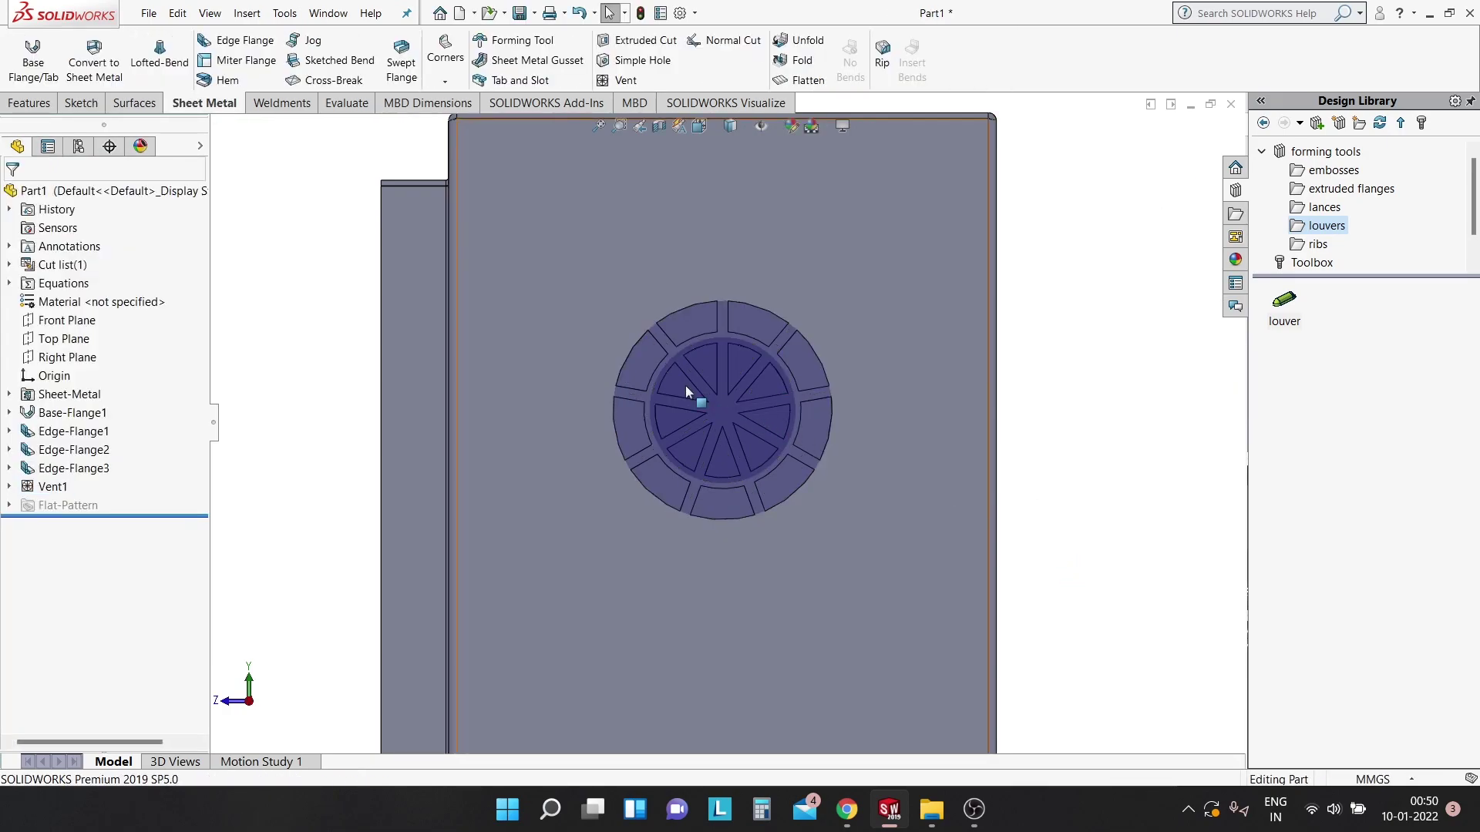
scroll(673, 520, down, 2)
mouse_move(746, 474)
middle_down()
mouse_move(842, 477)
mouse_move(955, 438)
middle_up()
scroll(955, 438, down, 4)
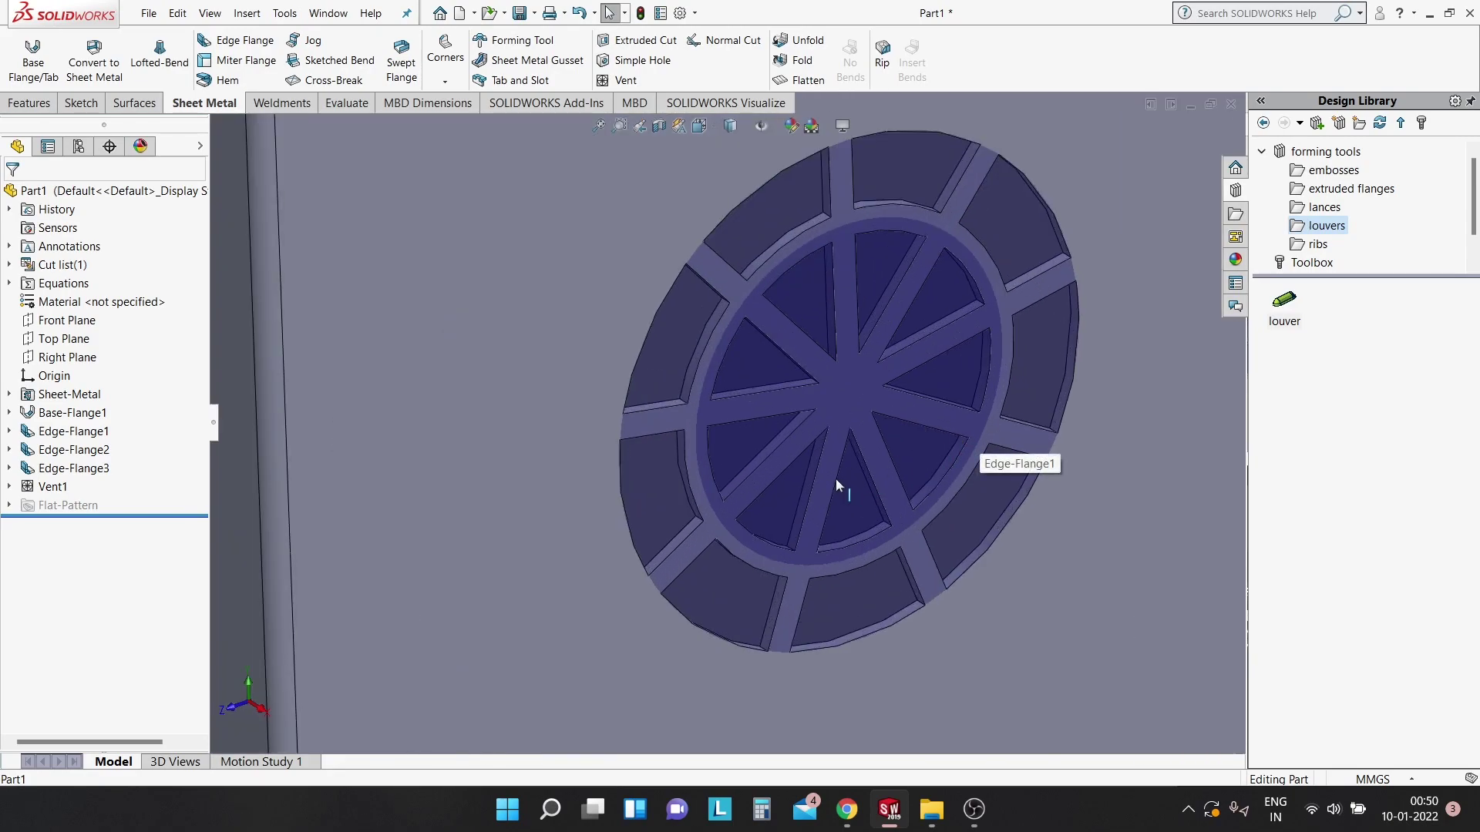
click(835, 479)
scroll(470, 420, up, 3)
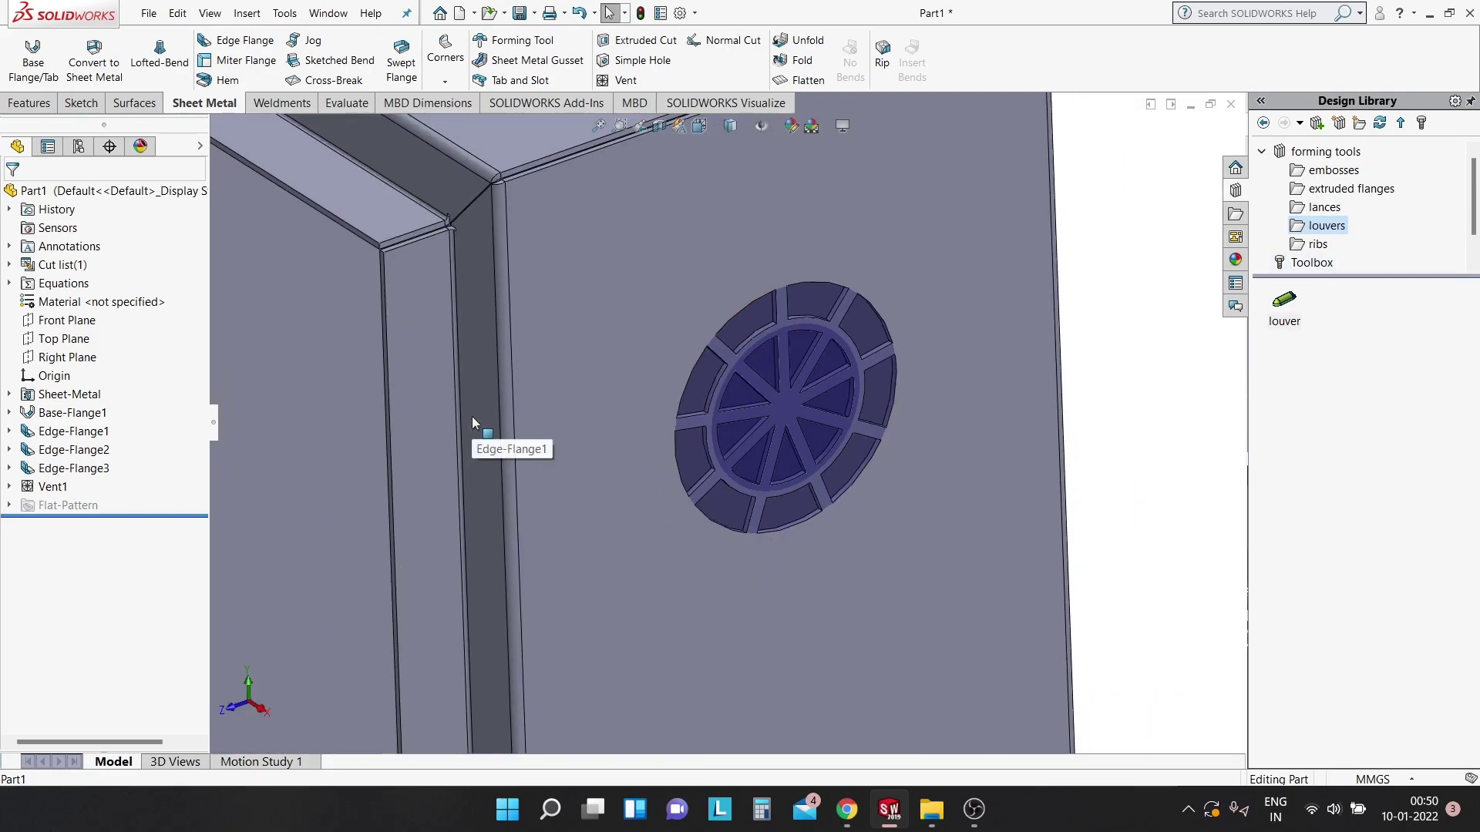
scroll(472, 416, up, 2)
scroll(578, 510, up, 3)
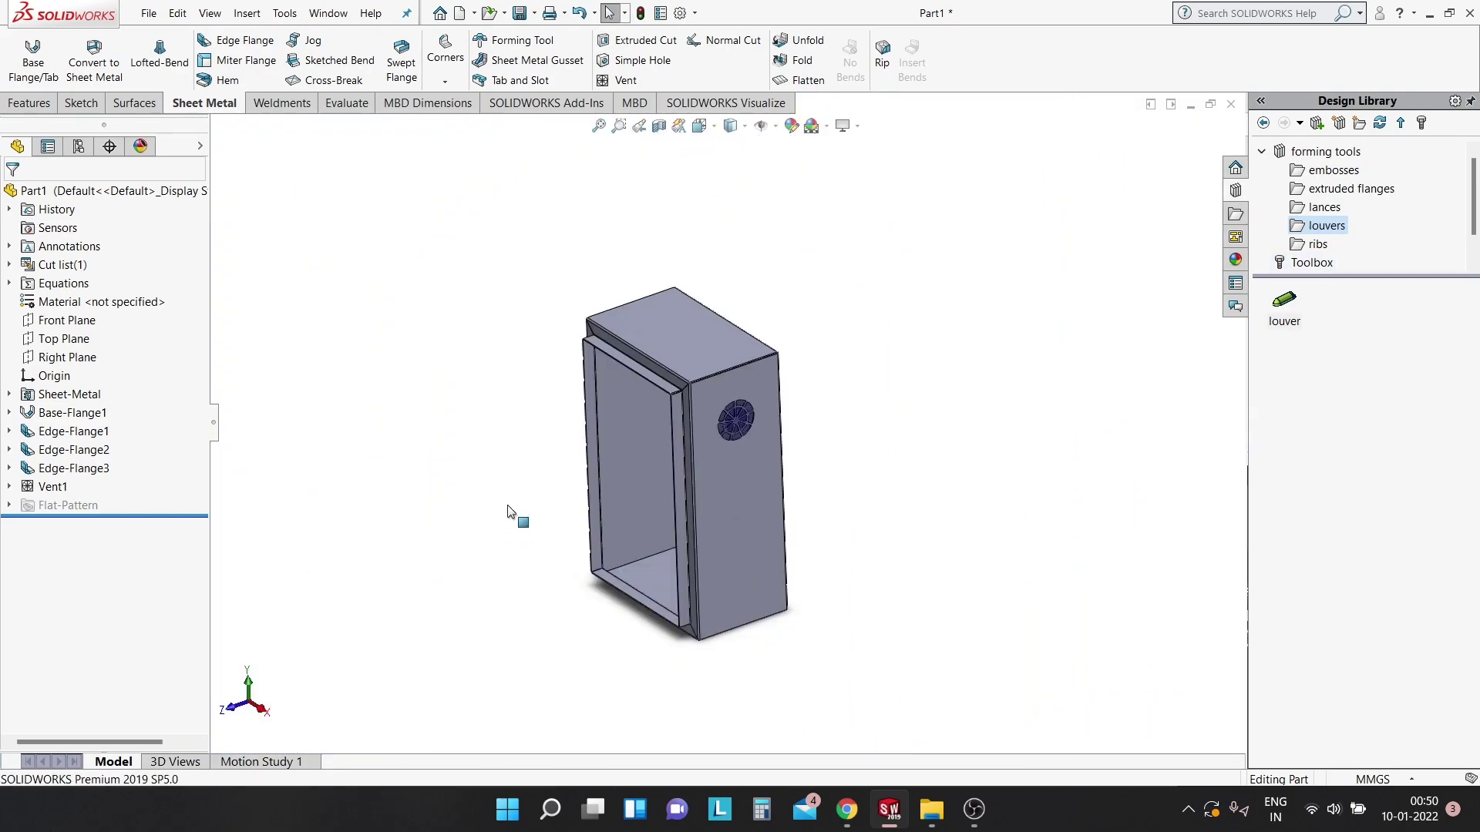
scroll(484, 464, down, 3)
scroll(754, 368, down, 3)
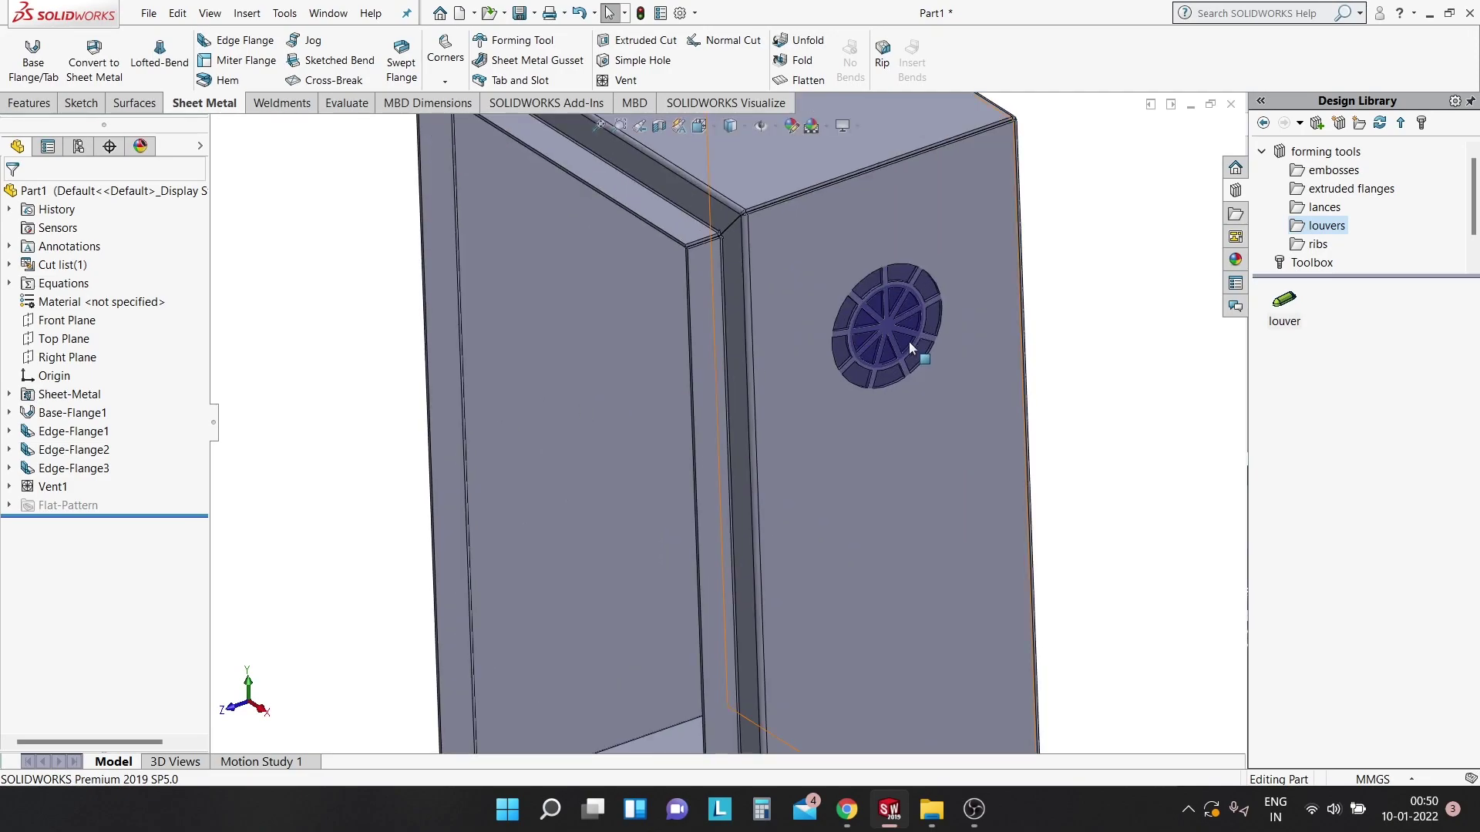
middle_drag(909, 347, 1015, 498)
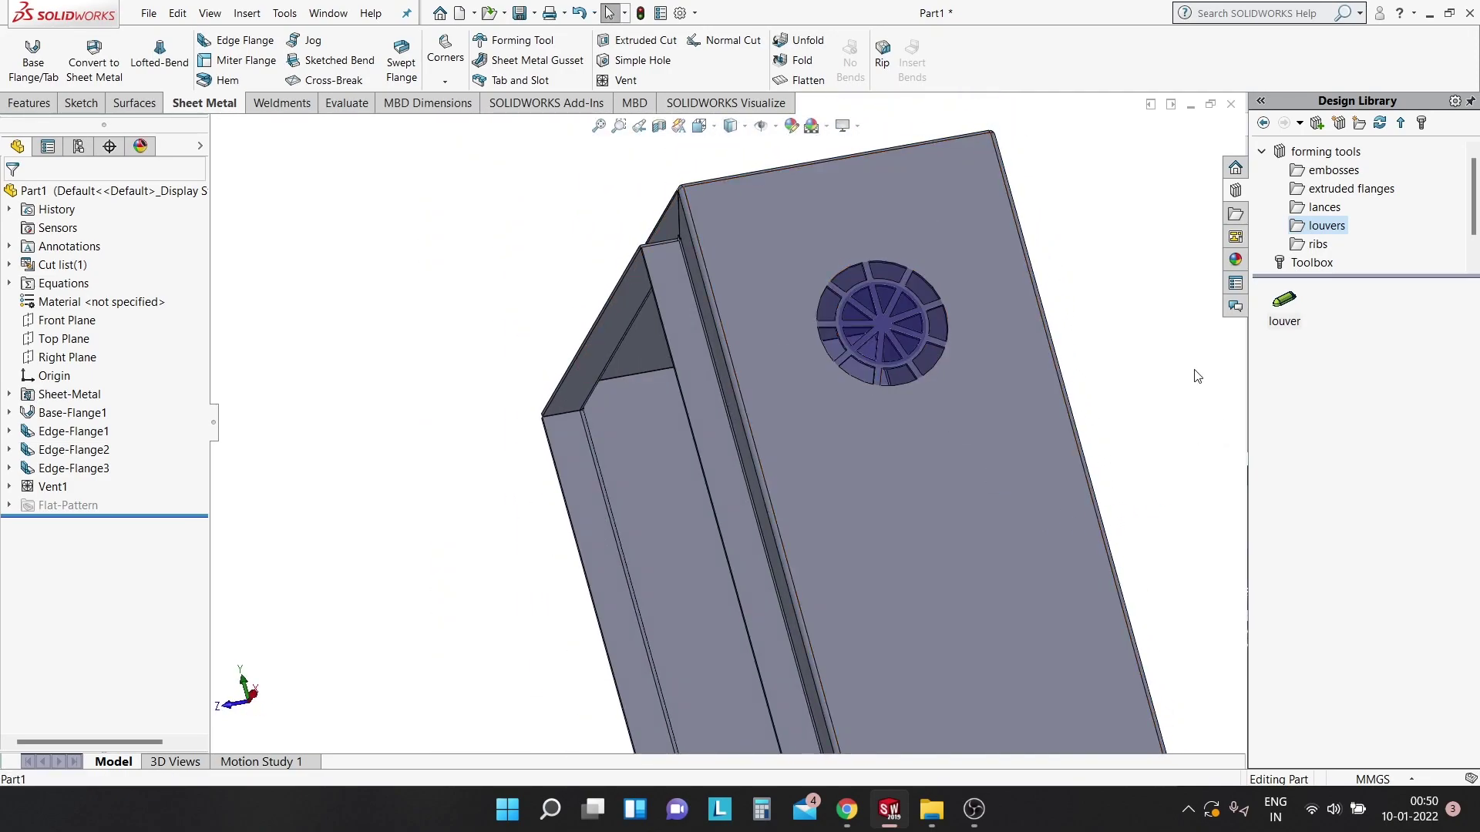
scroll(930, 367, down, 3)
scroll(900, 357, down, 3)
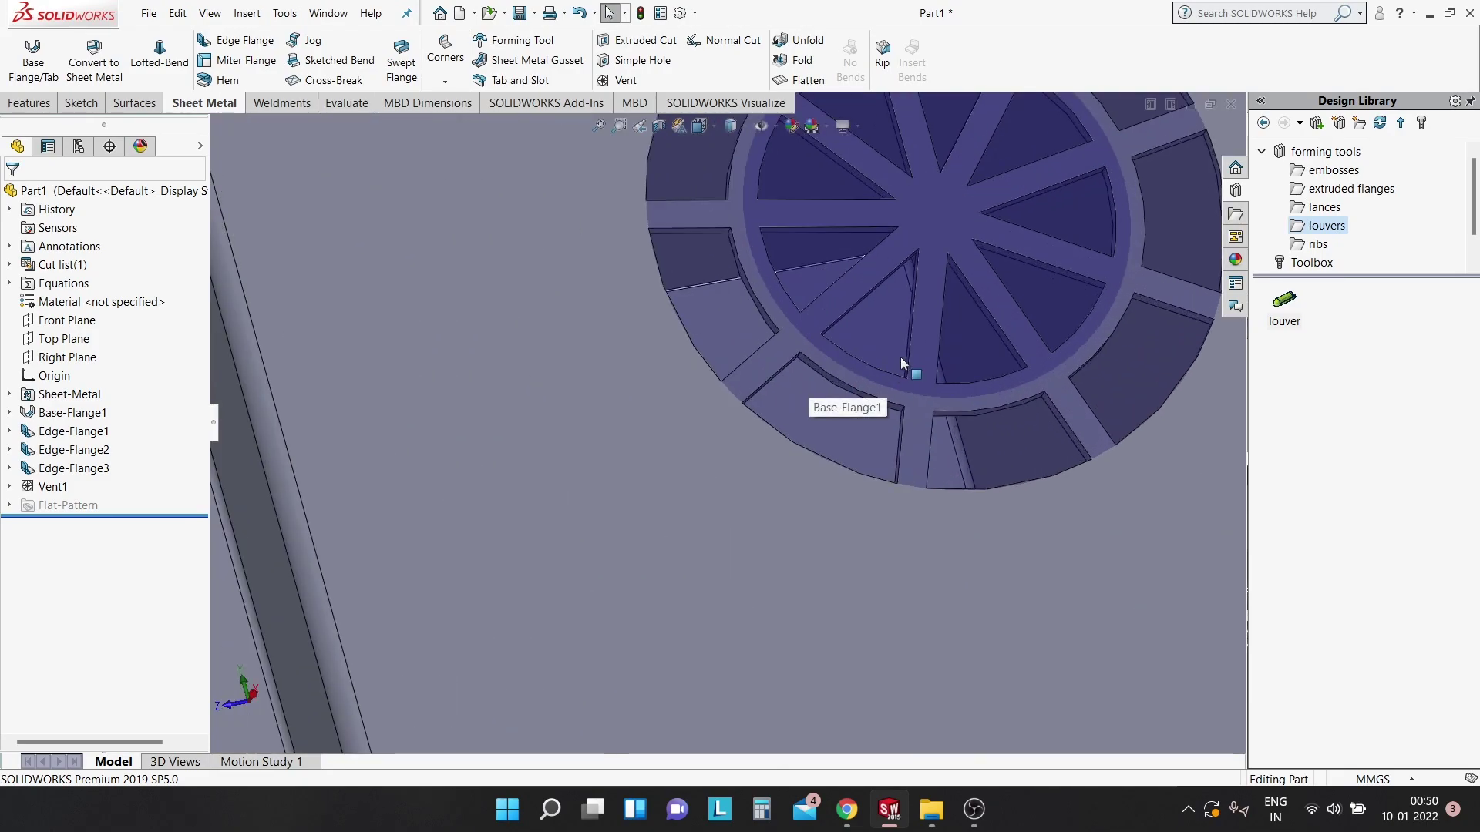
scroll(900, 357, up, 3)
scroll(953, 448, up, 2)
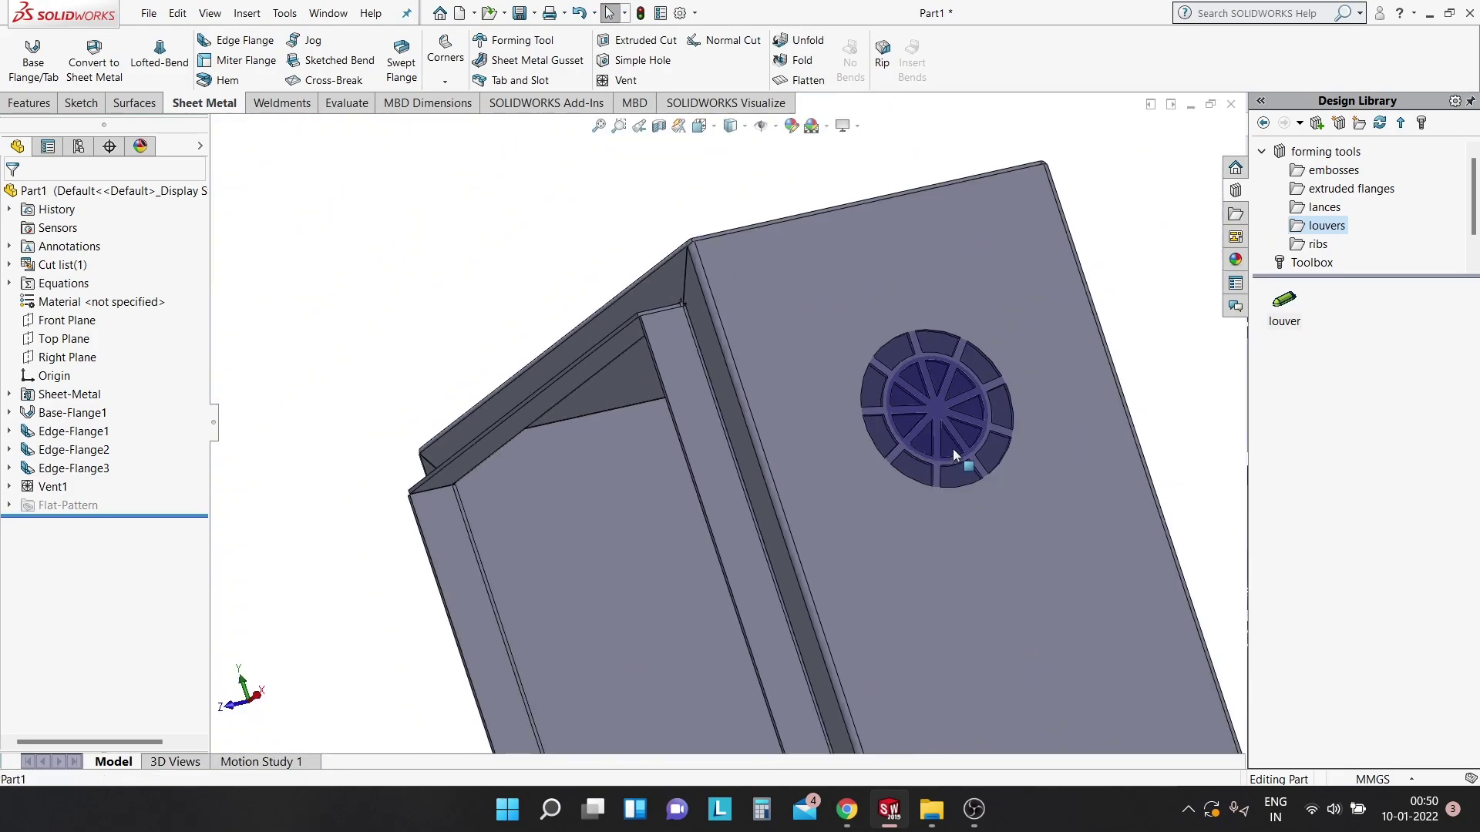
click(941, 409)
click(447, 429)
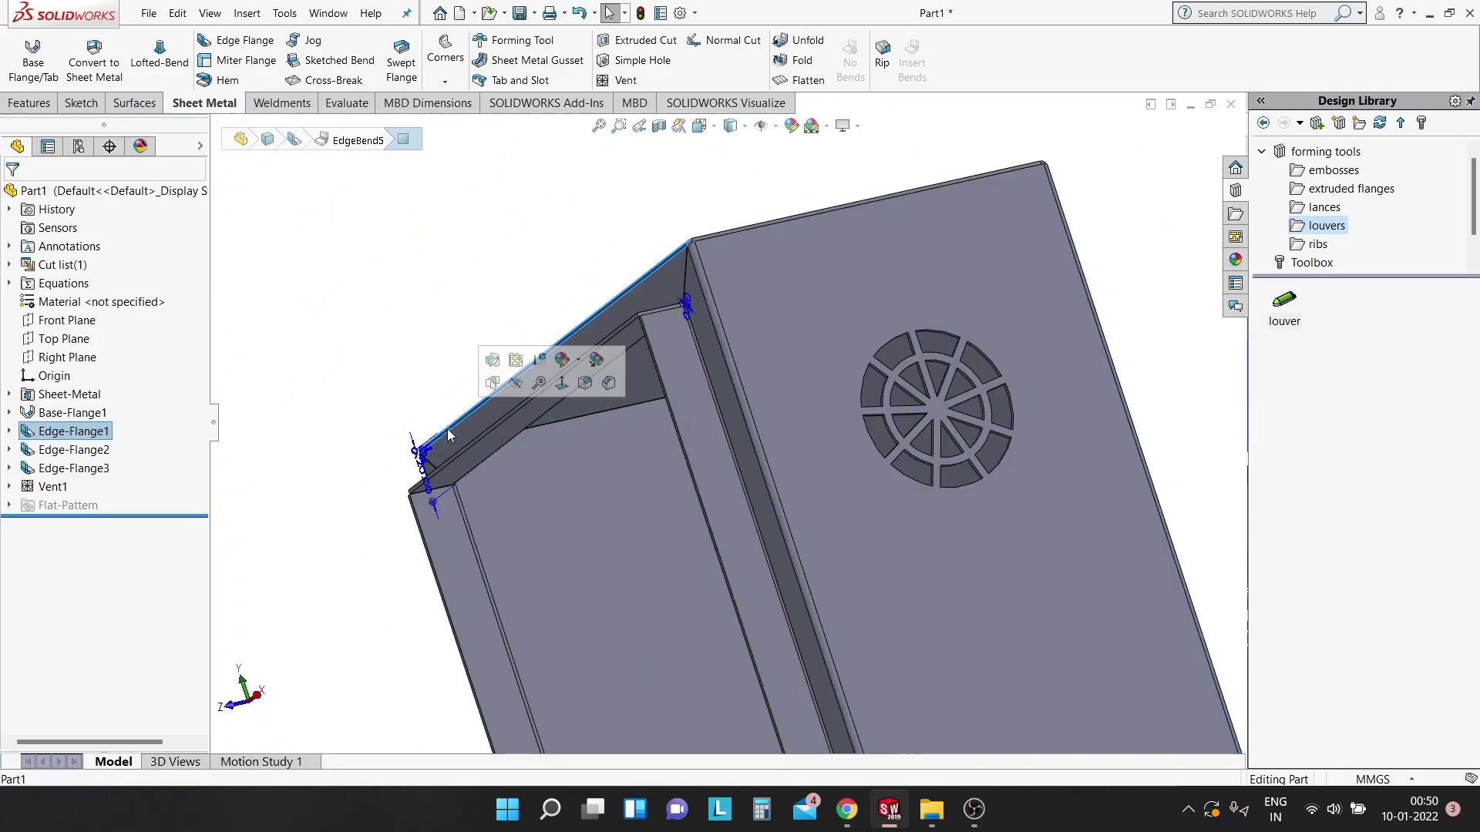
key(f)
mouse_move(948, 463)
middle_down()
mouse_move(998, 473)
mouse_move(807, 500)
middle_up()
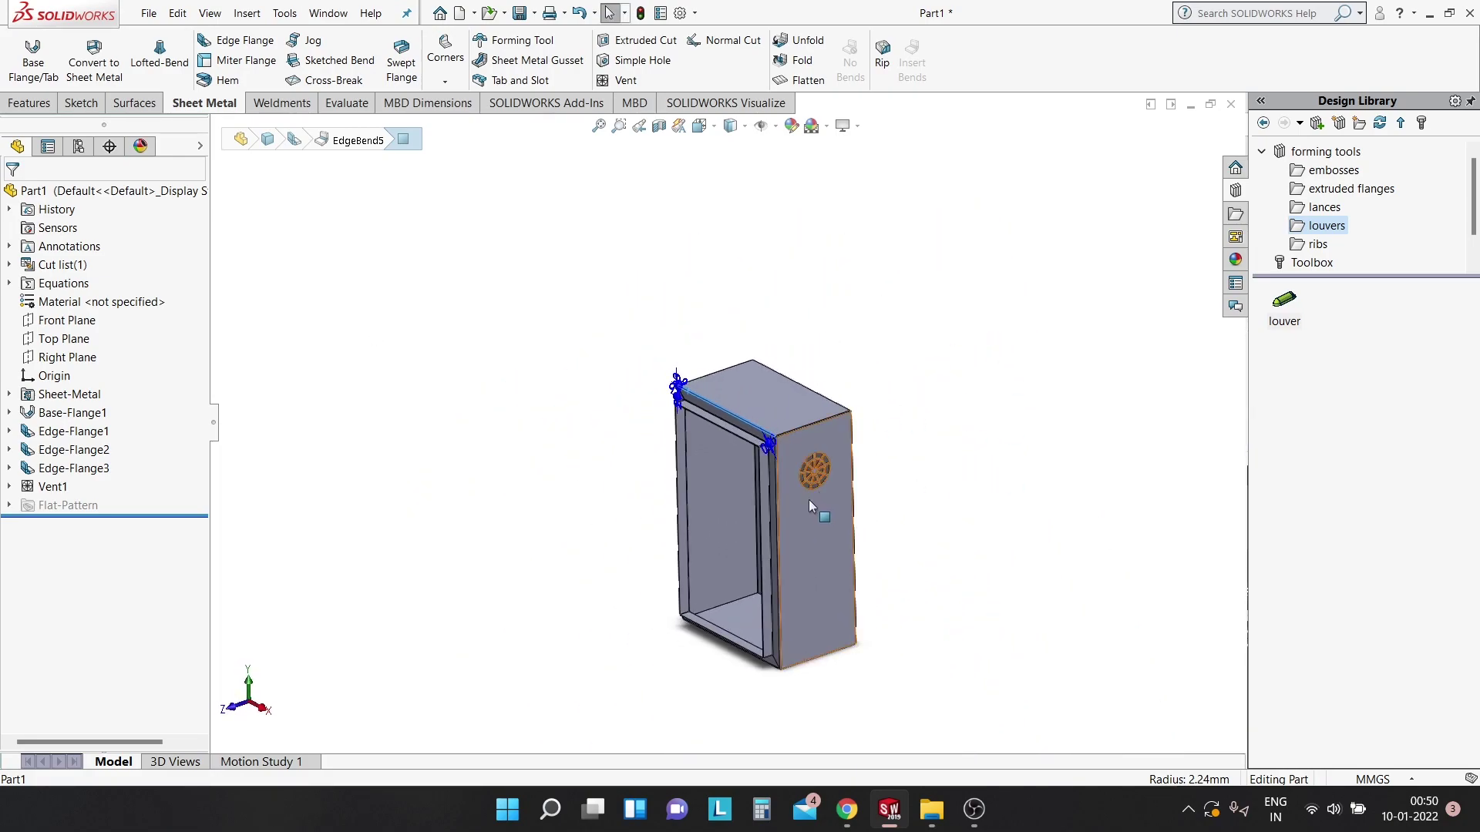
scroll(806, 477, down, 2)
key(Escape)
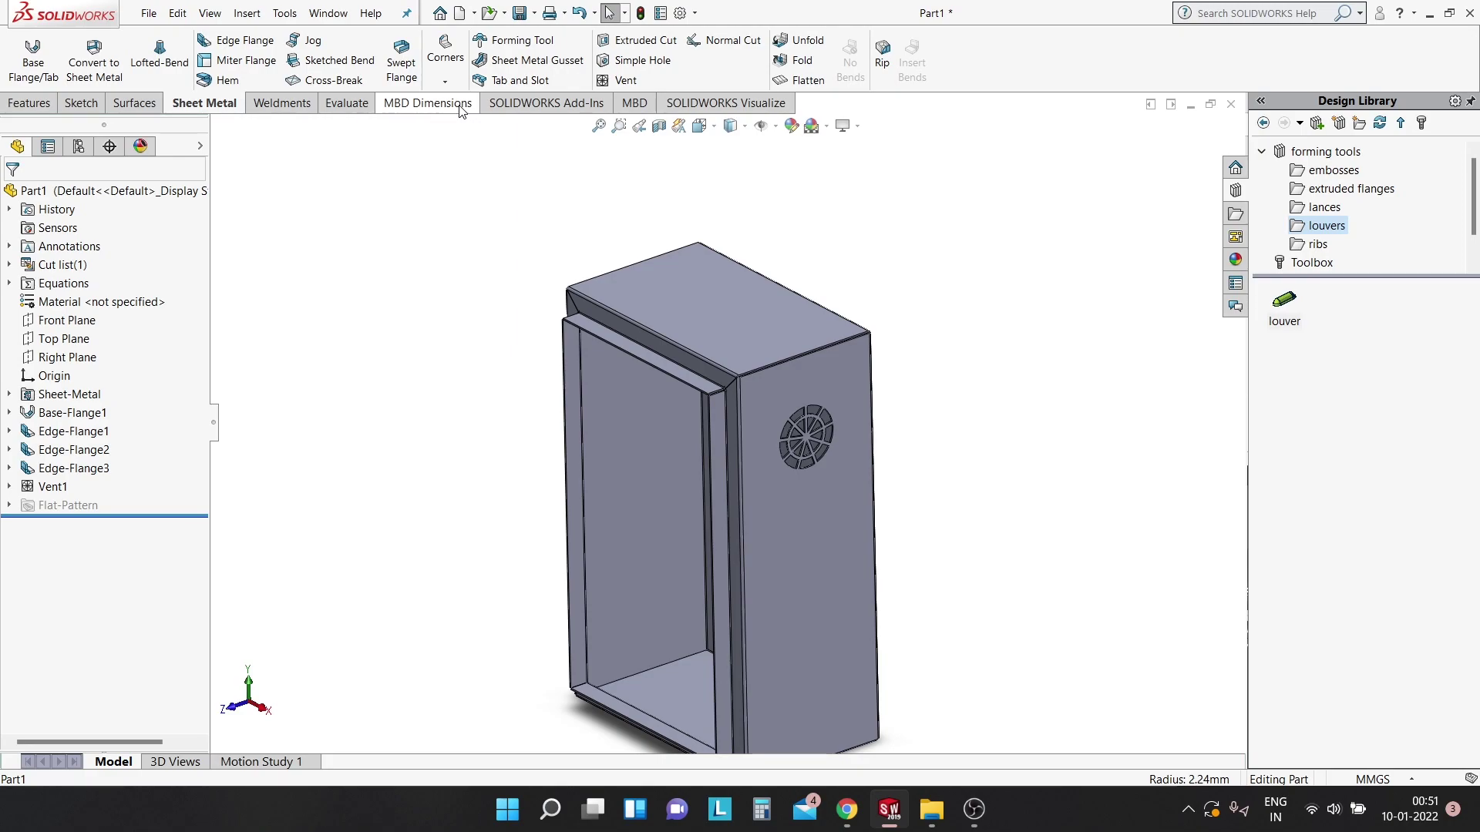
middle_drag(580, 253, 554, 260)
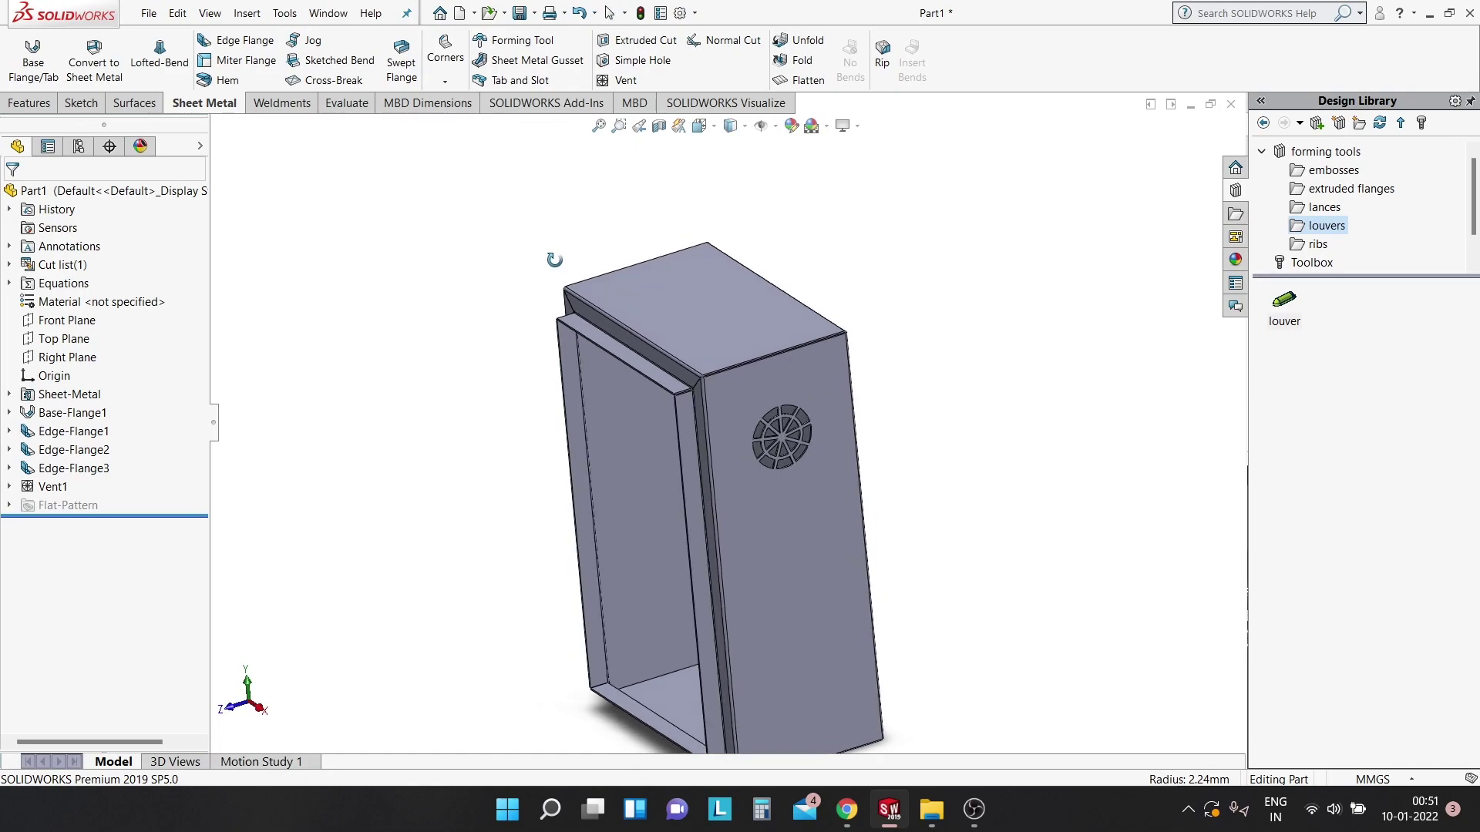
key(f)
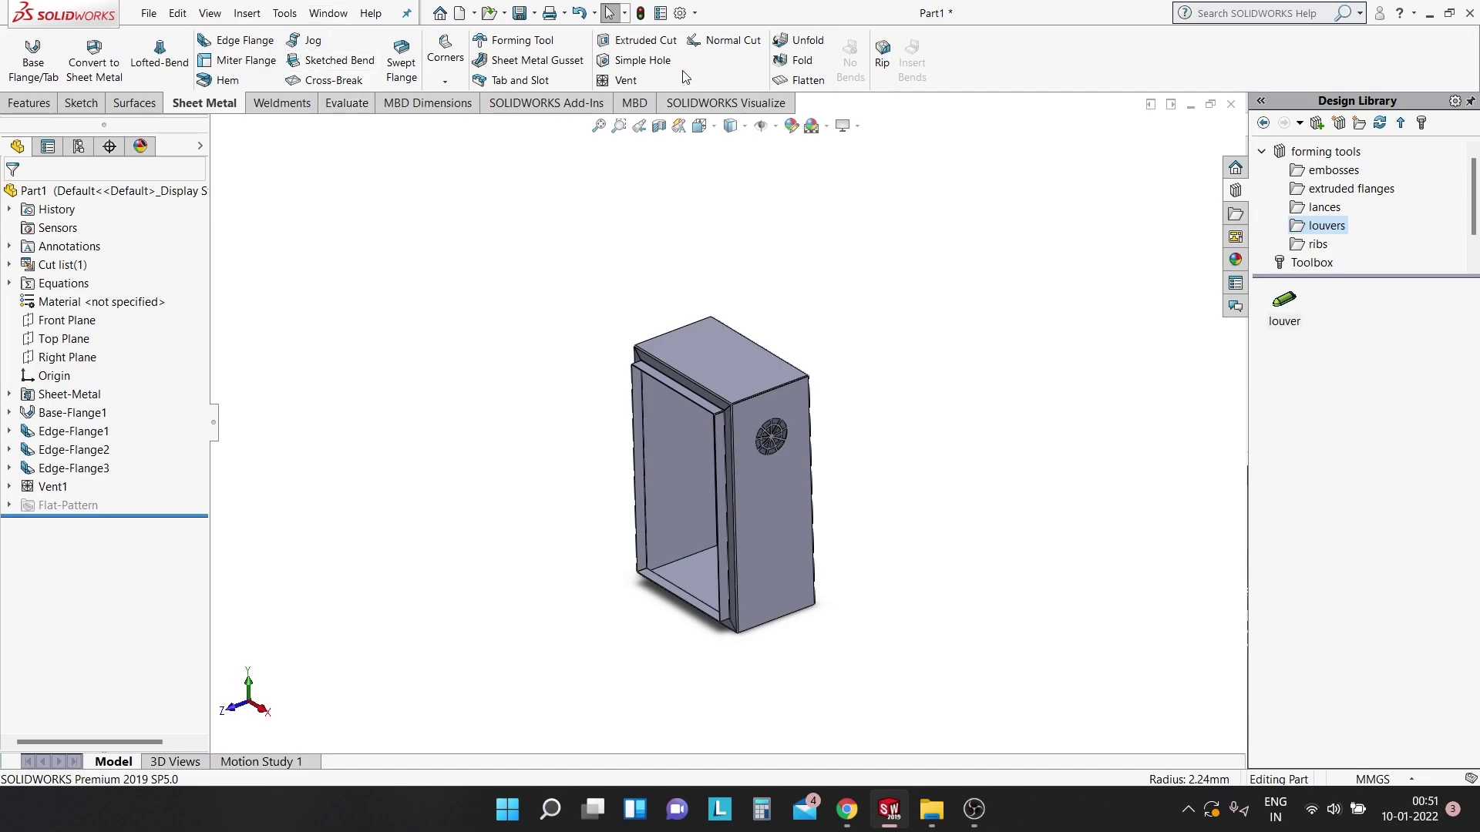
Mirror Vent1 across the Top Plane to create Mirror1.
click(29, 102)
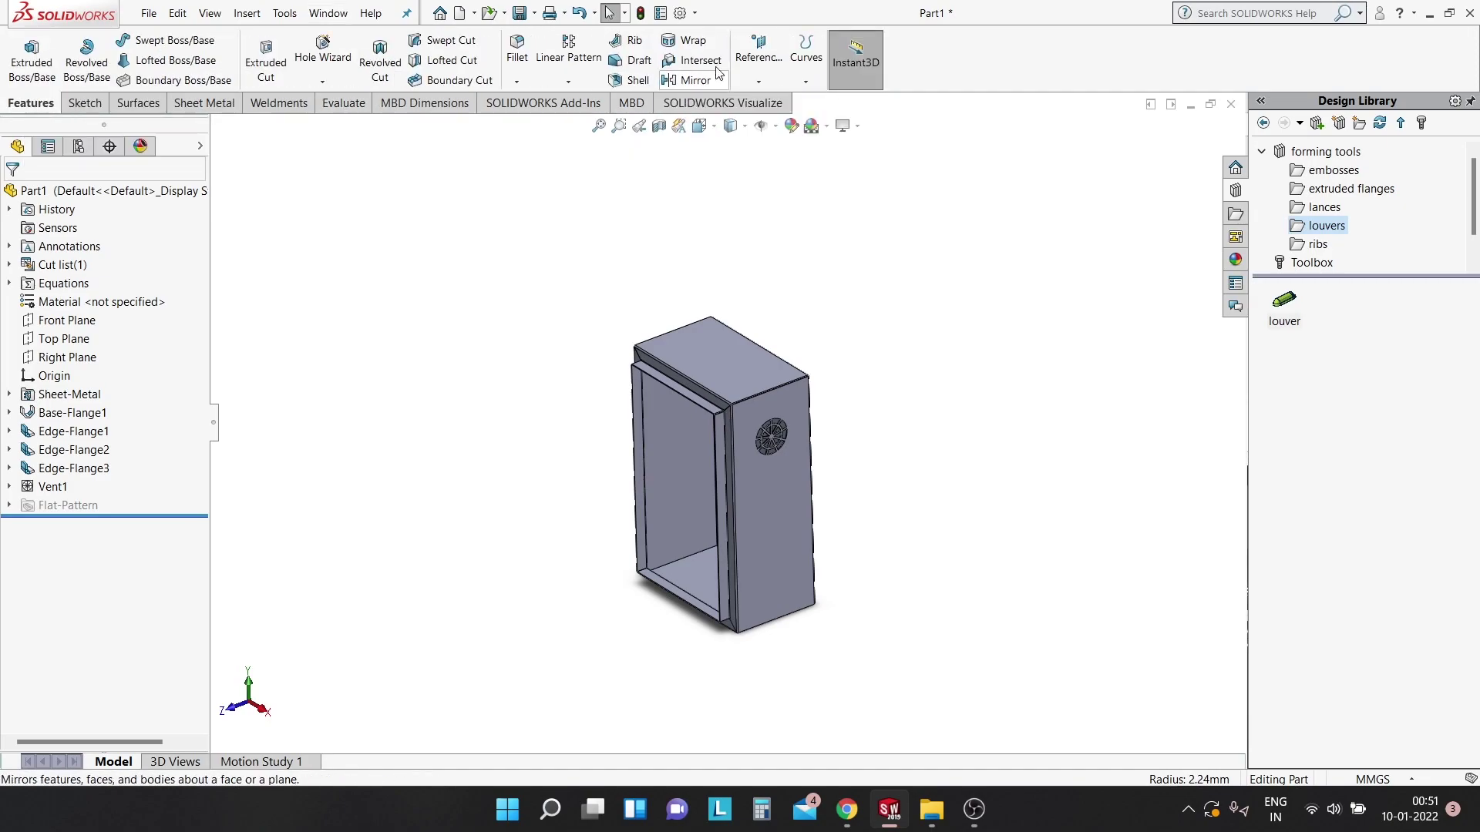
click(703, 80)
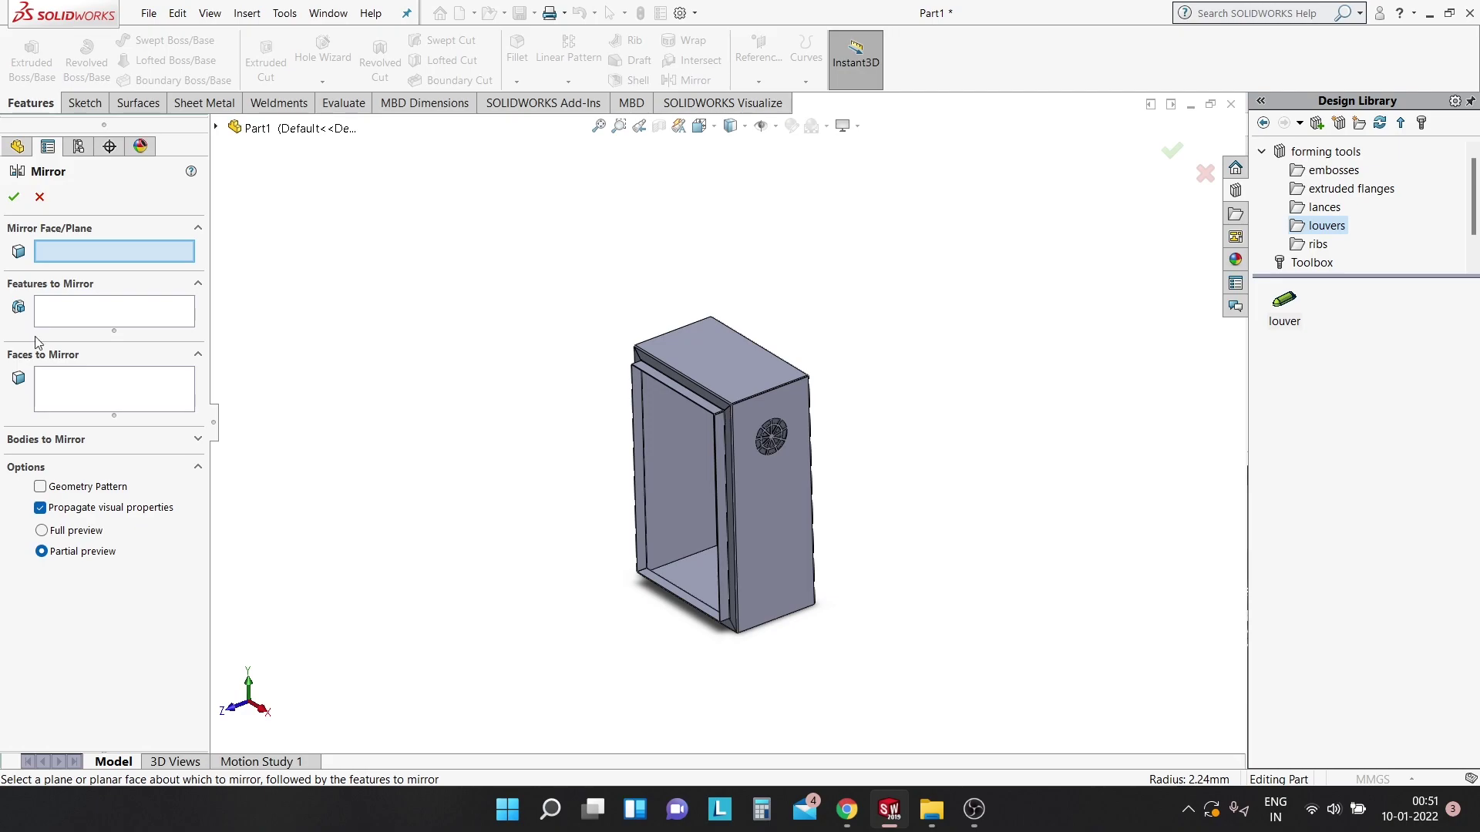
click(216, 127)
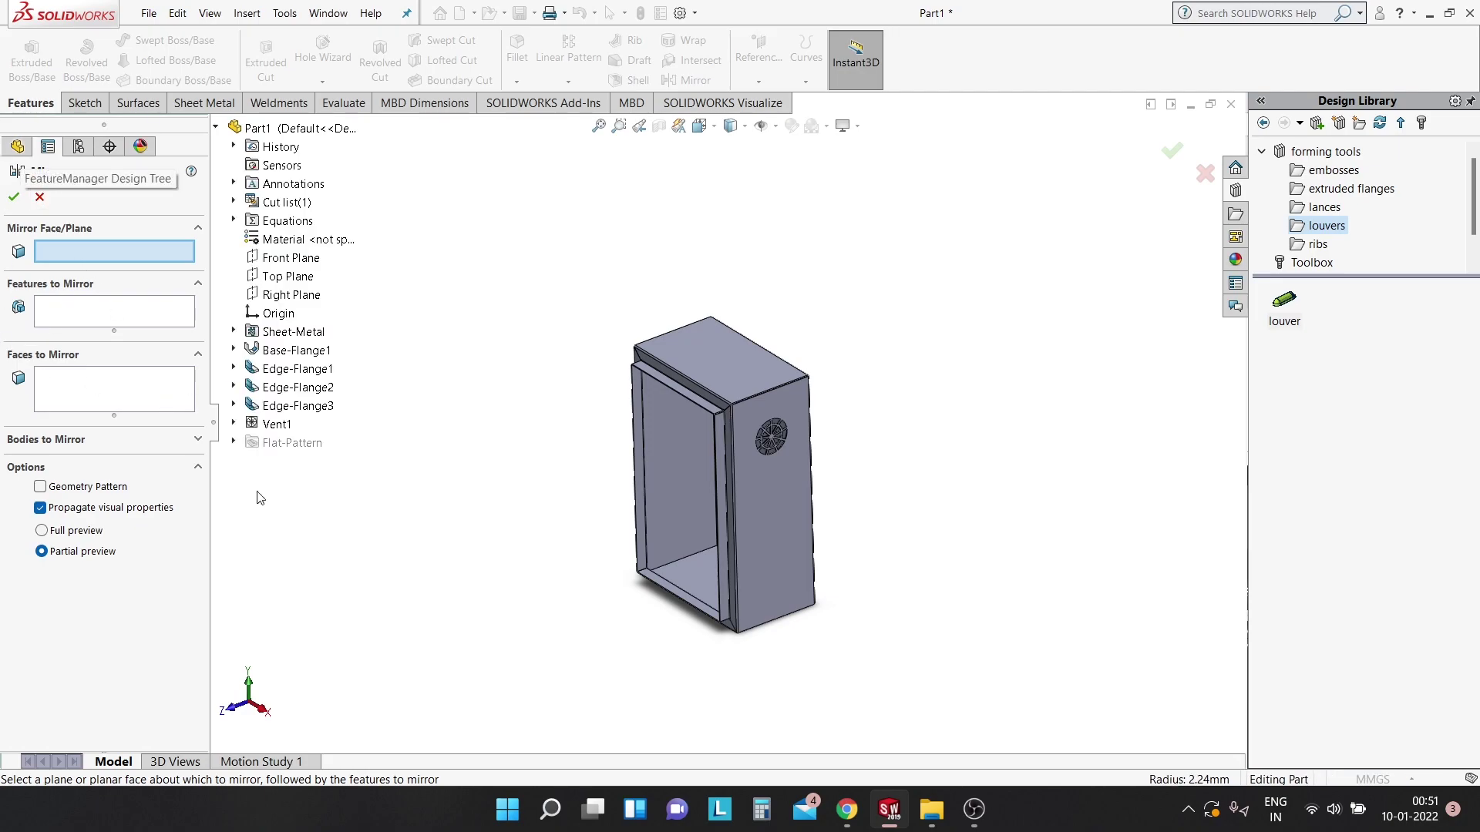
click(286, 276)
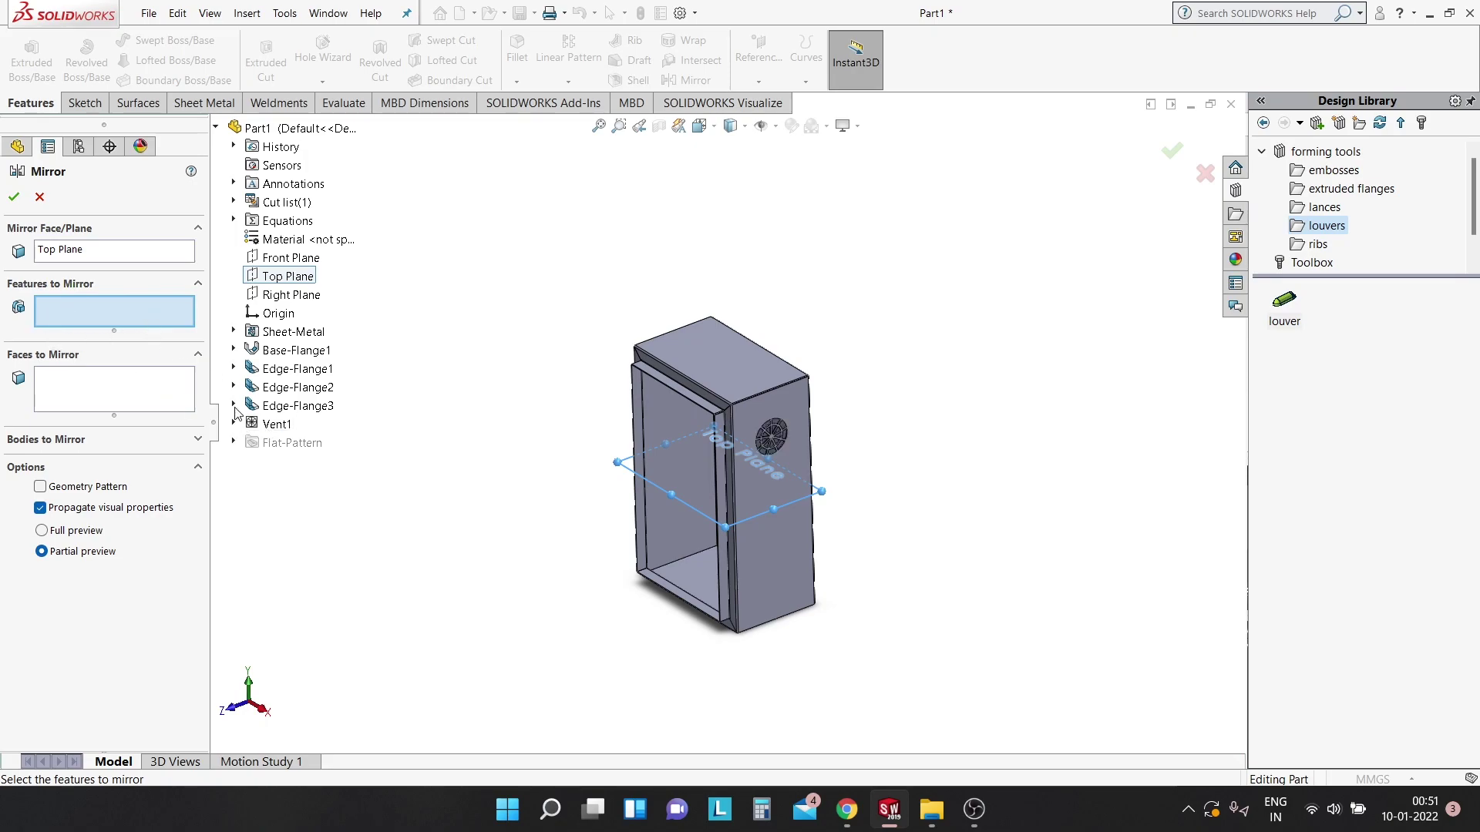
click(275, 424)
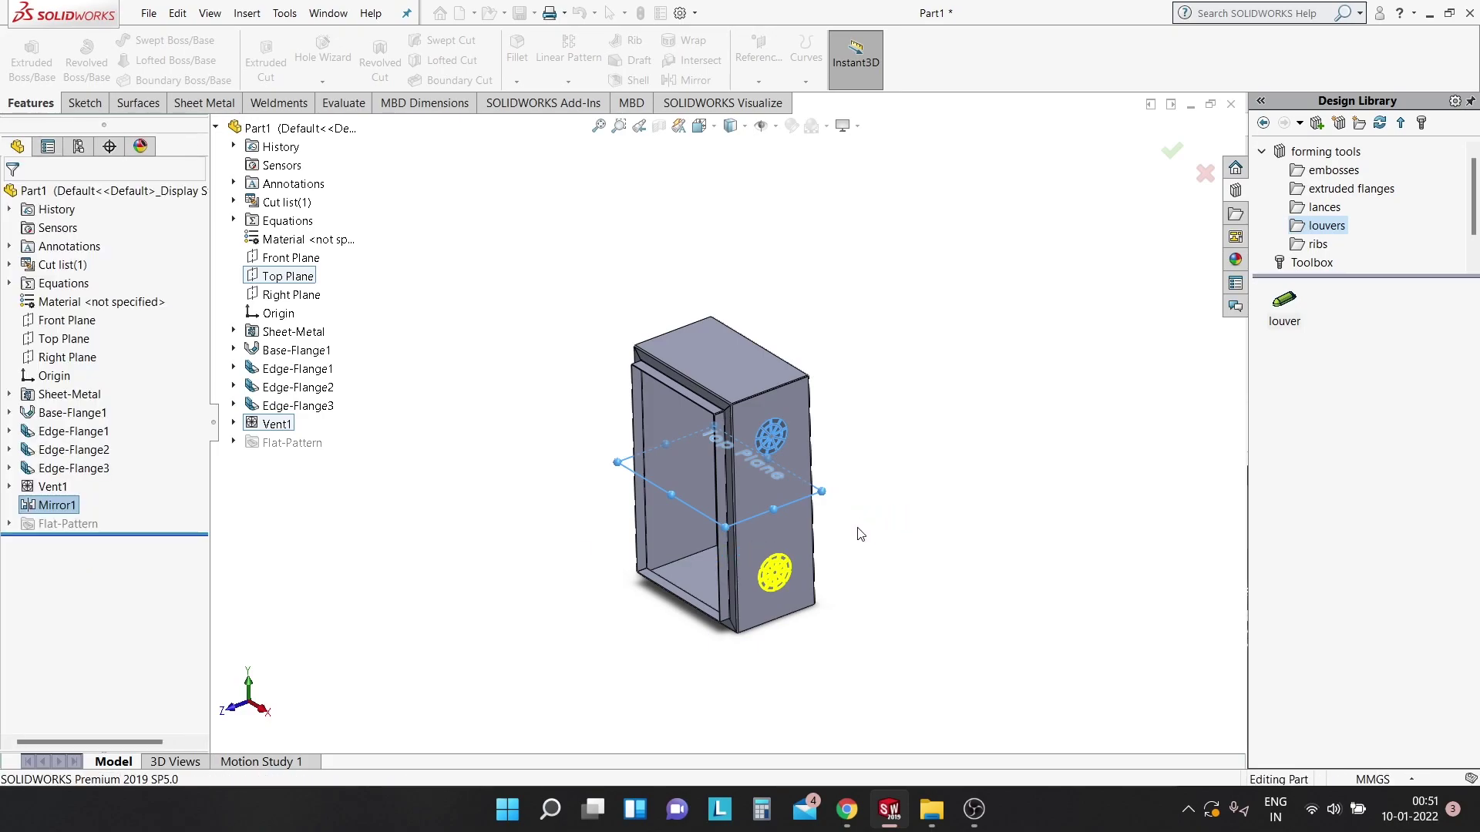
click(823, 497)
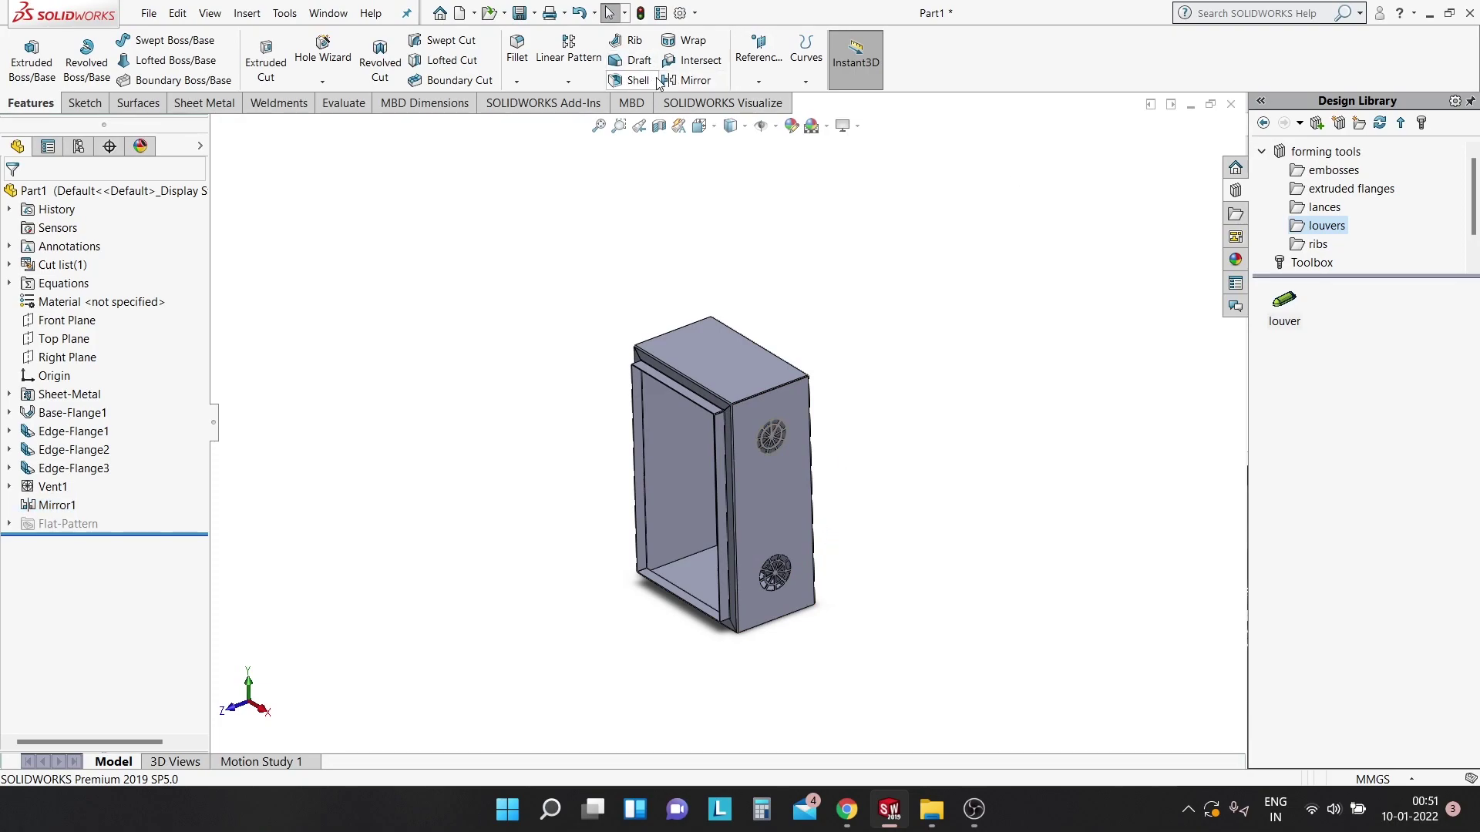
click(568, 48)
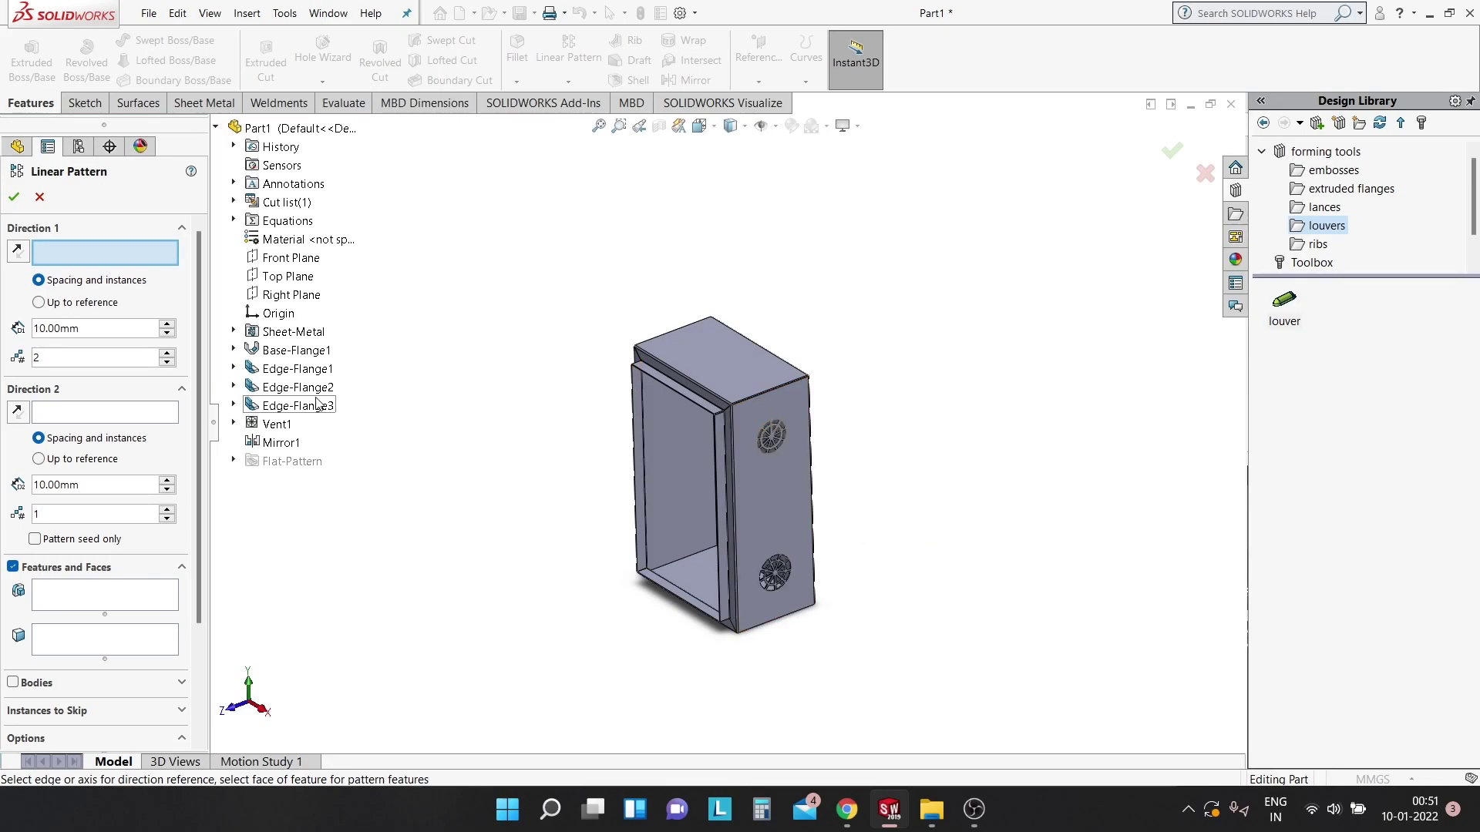
scroll(803, 467, down, 3)
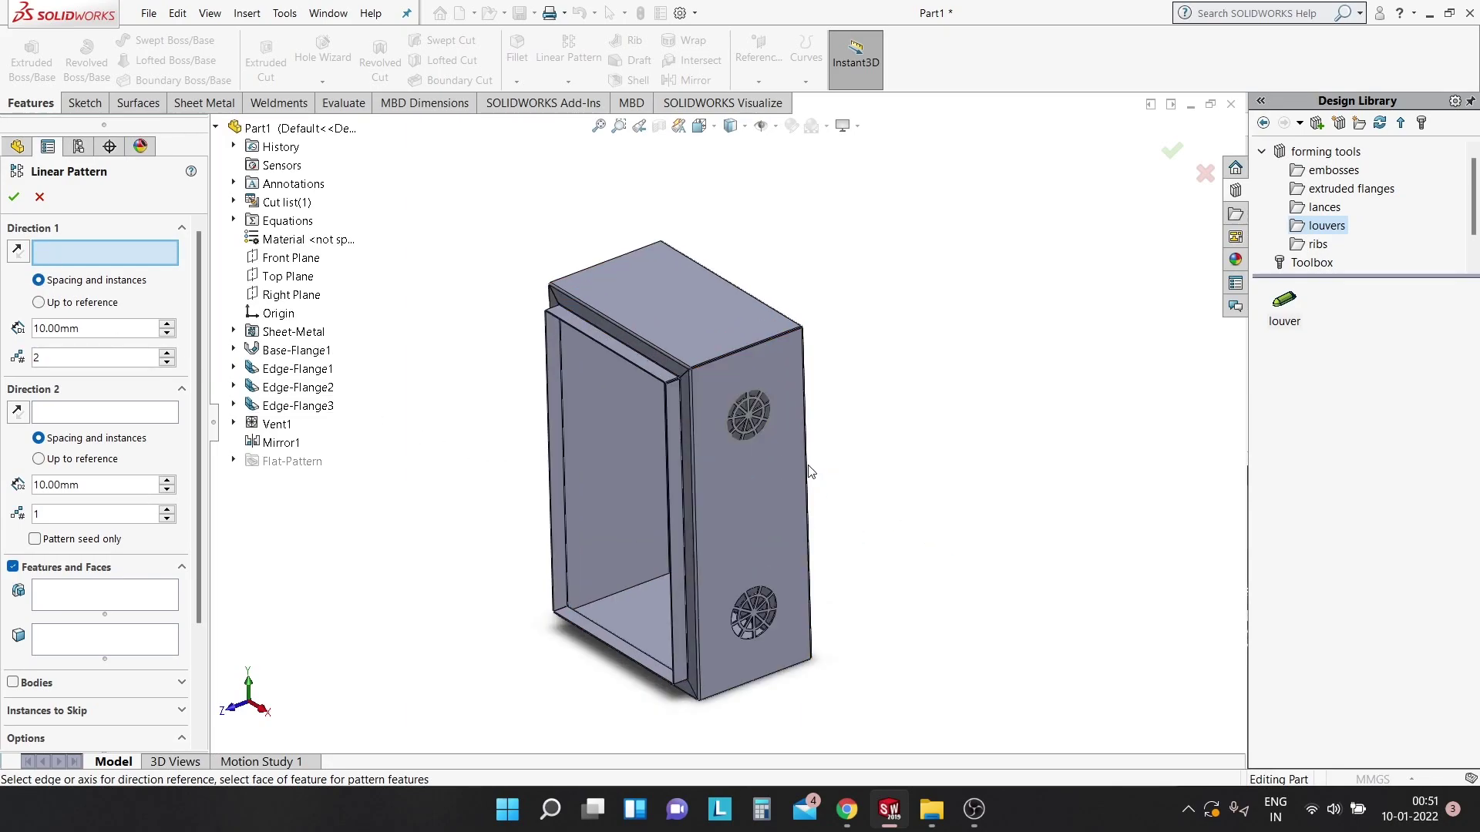
click(803, 463)
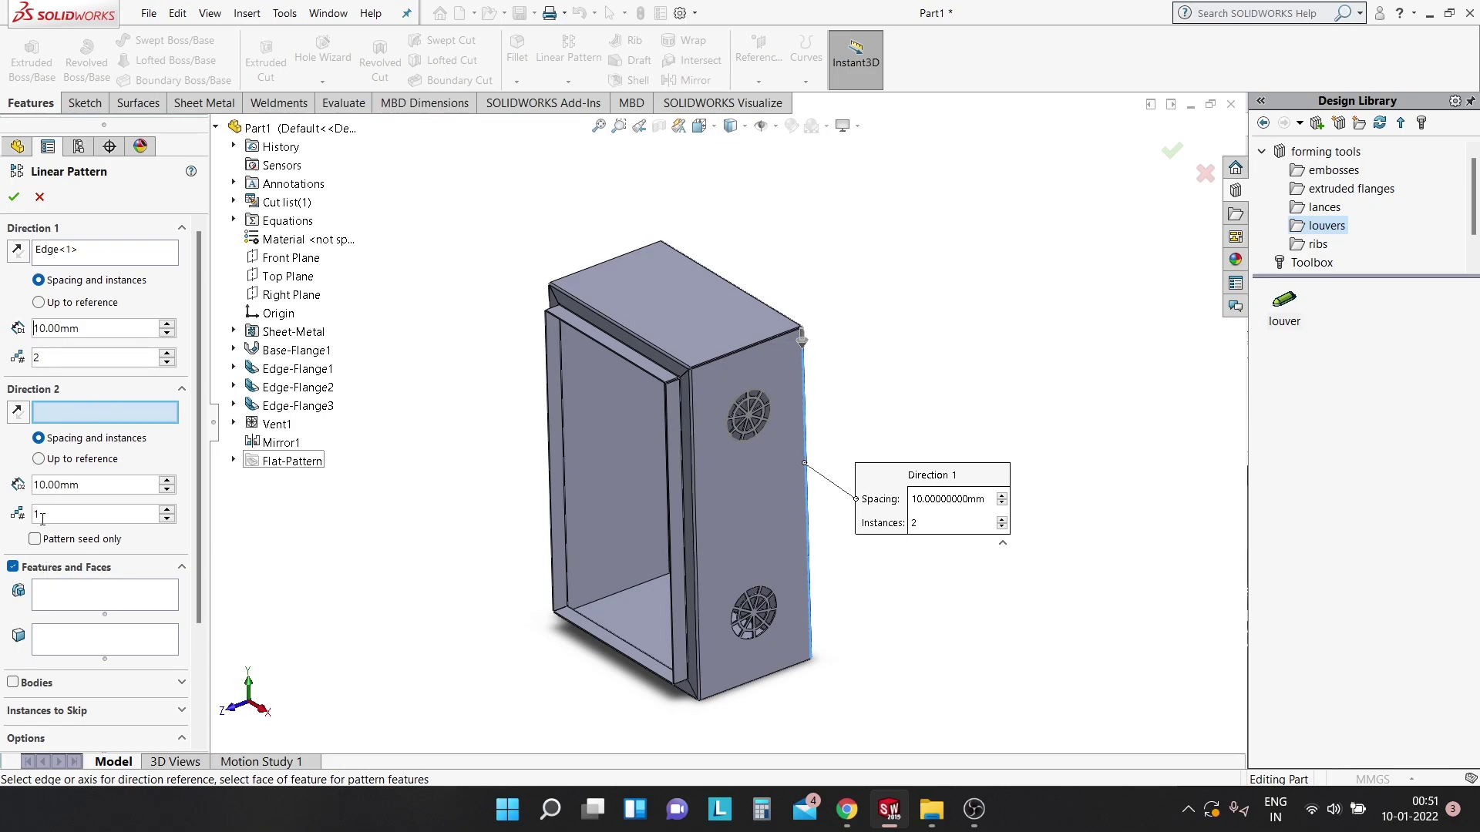
click(55, 592)
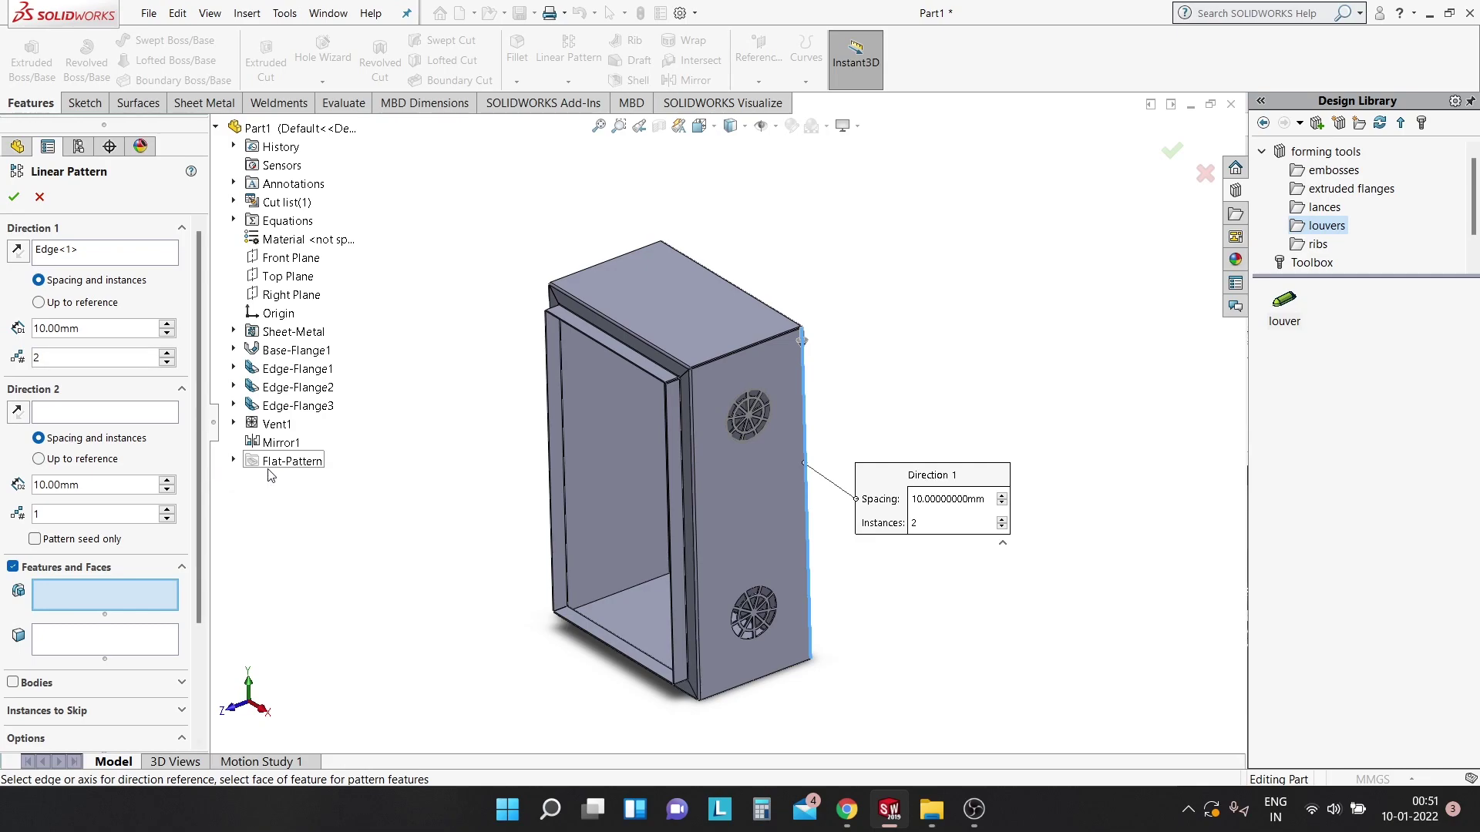
click(277, 425)
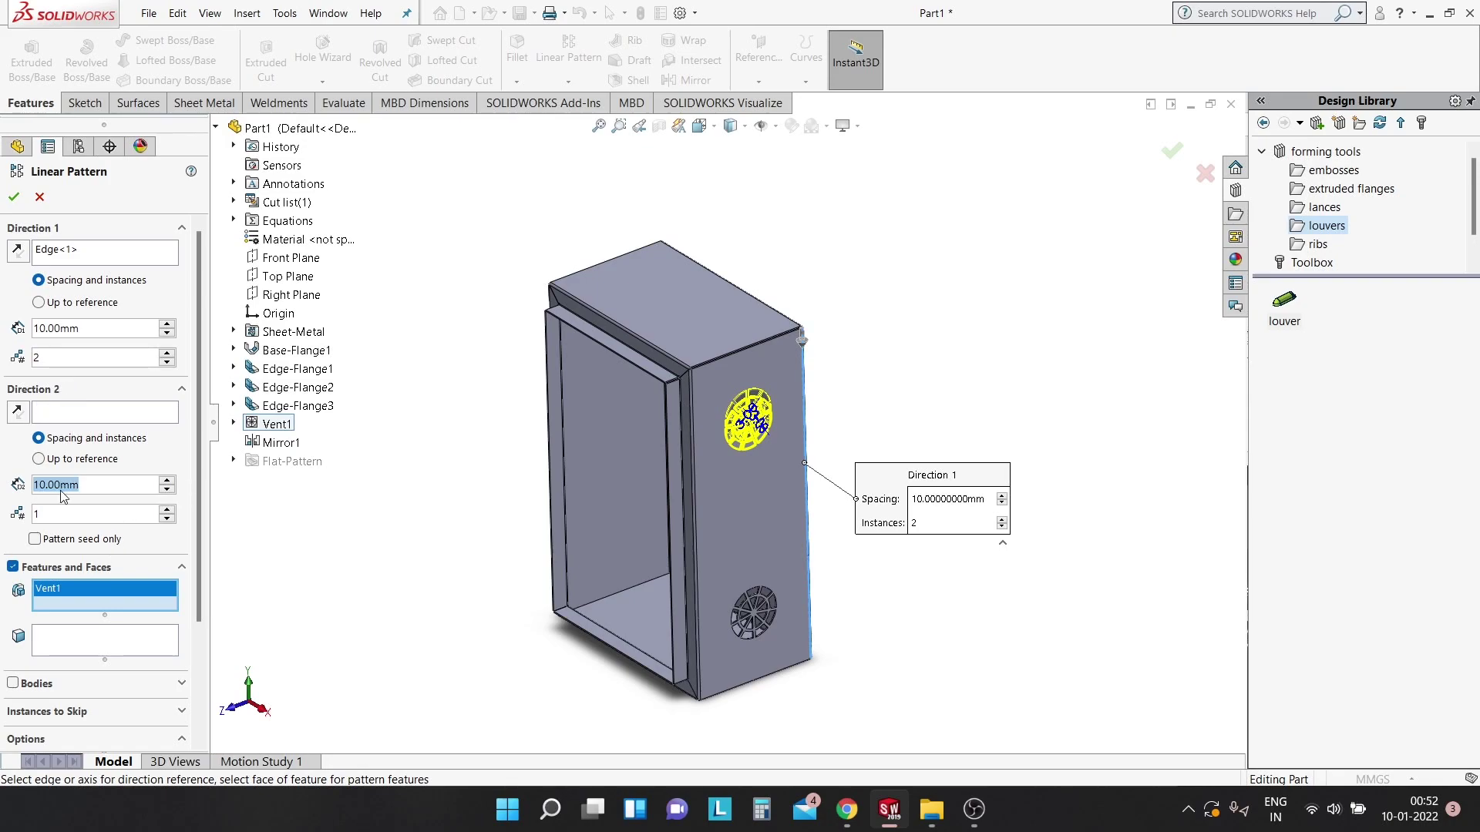
text(200)
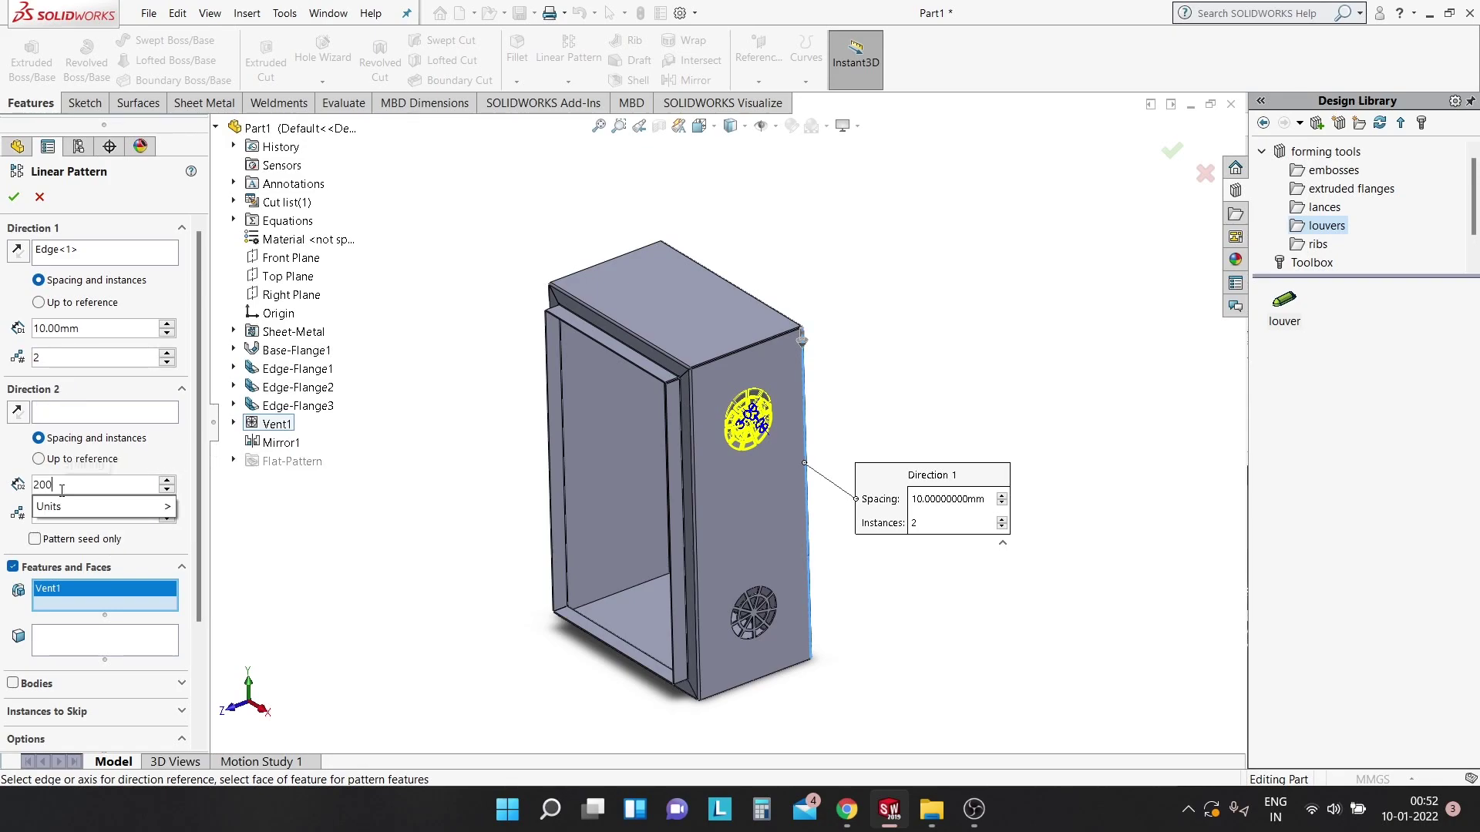
key(Return)
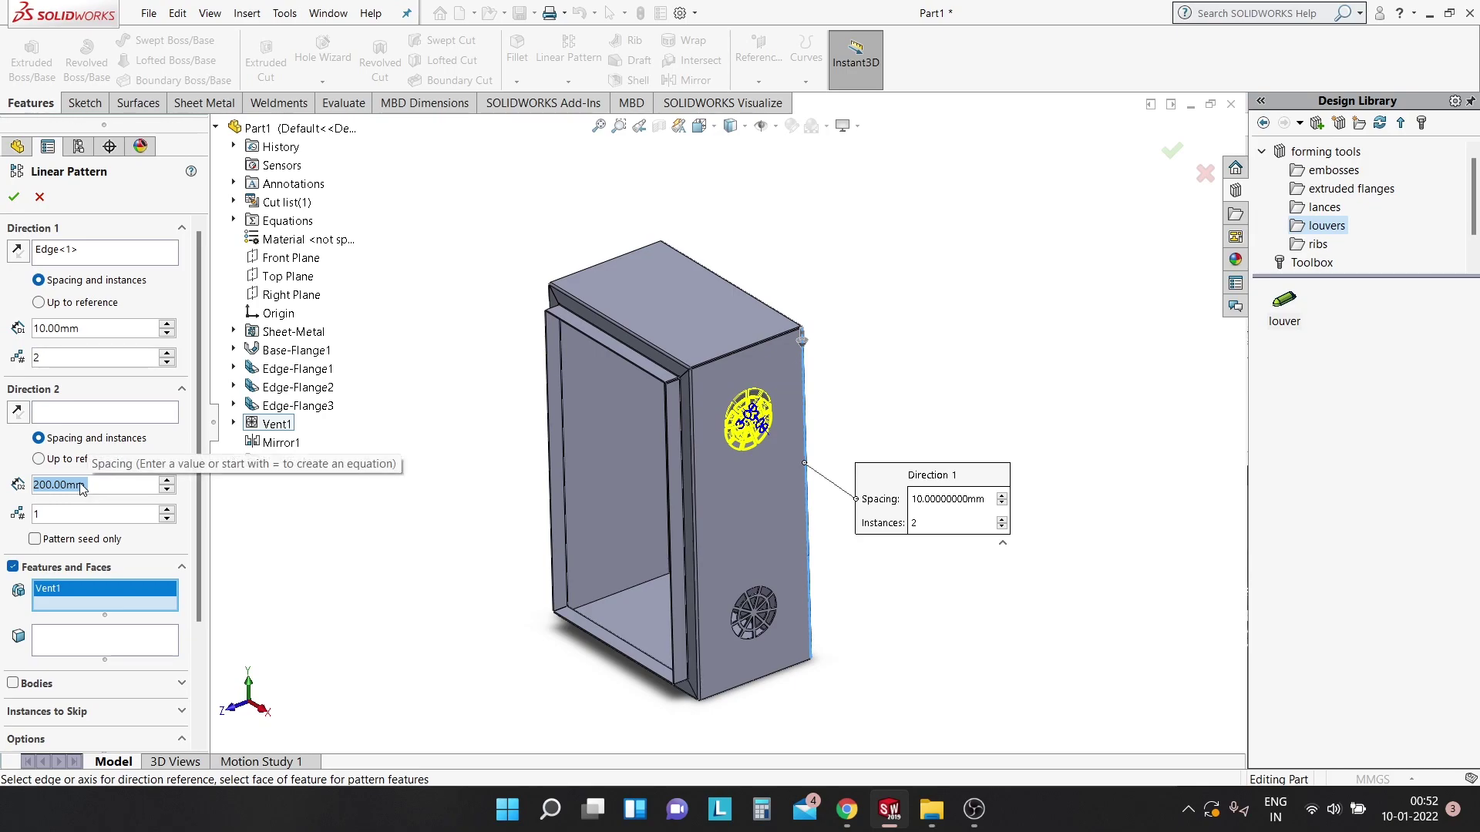
click(64, 328)
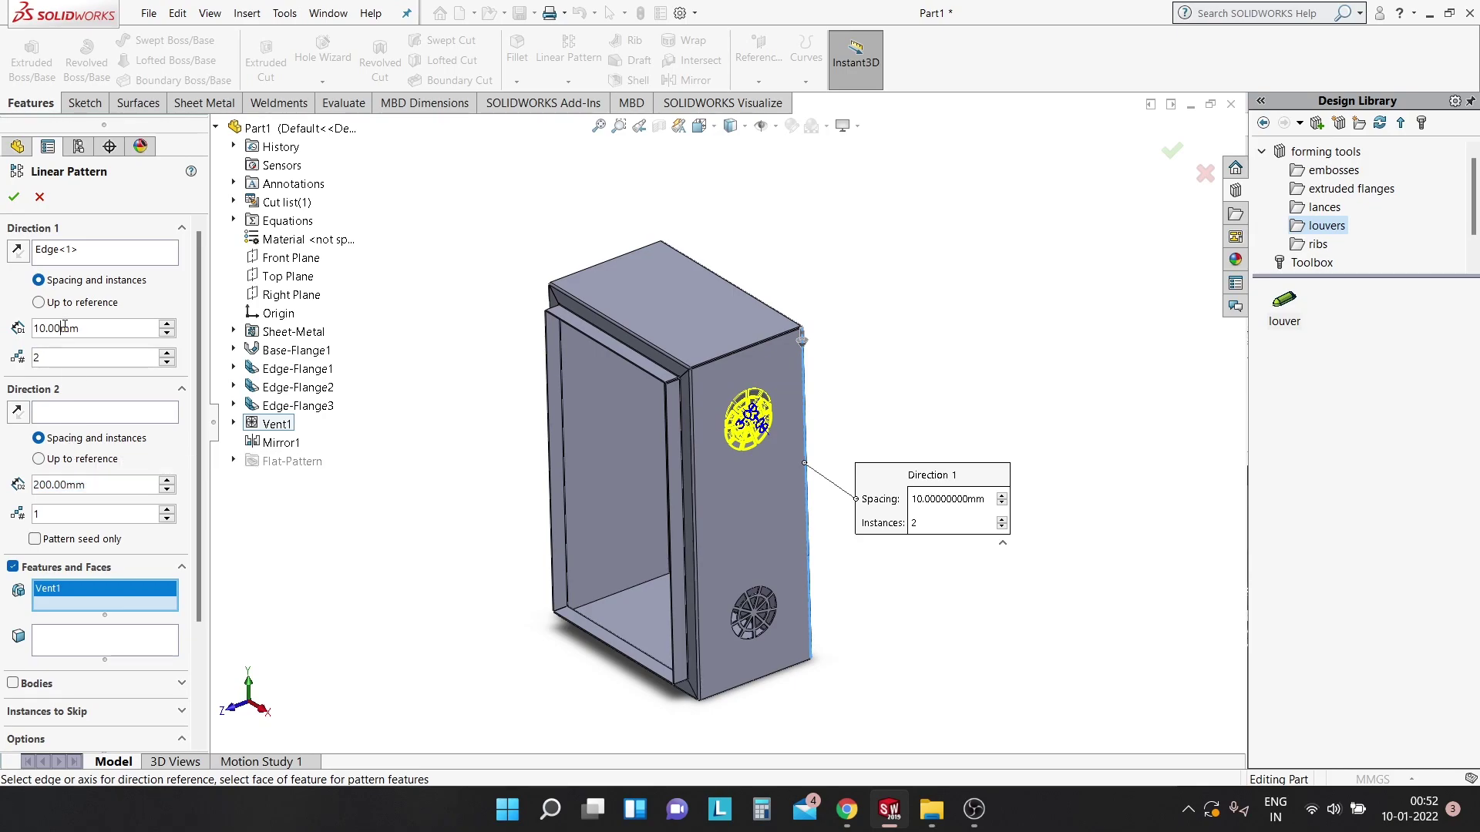
text(200)
key(Return)
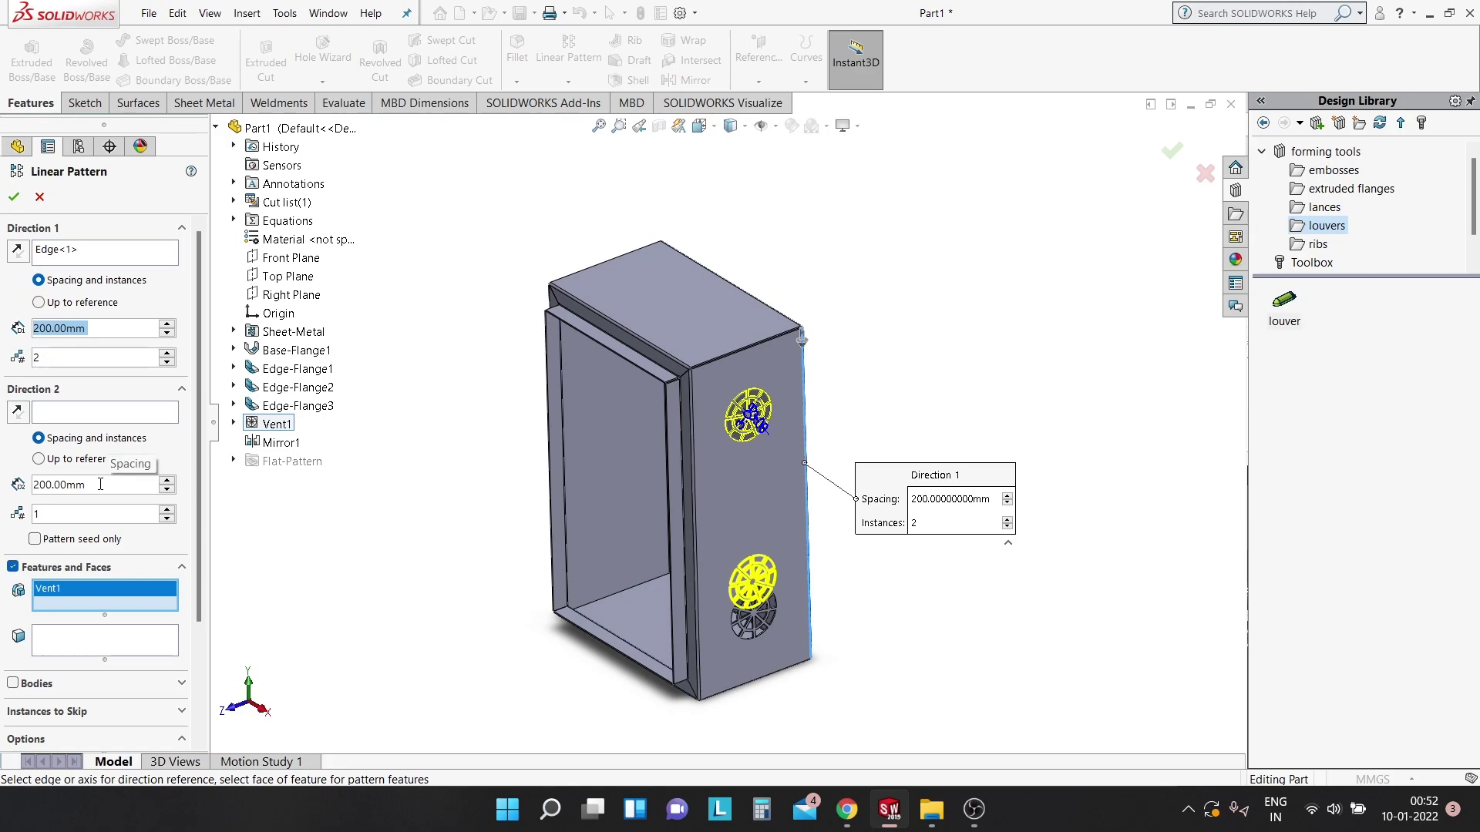
click(41, 198)
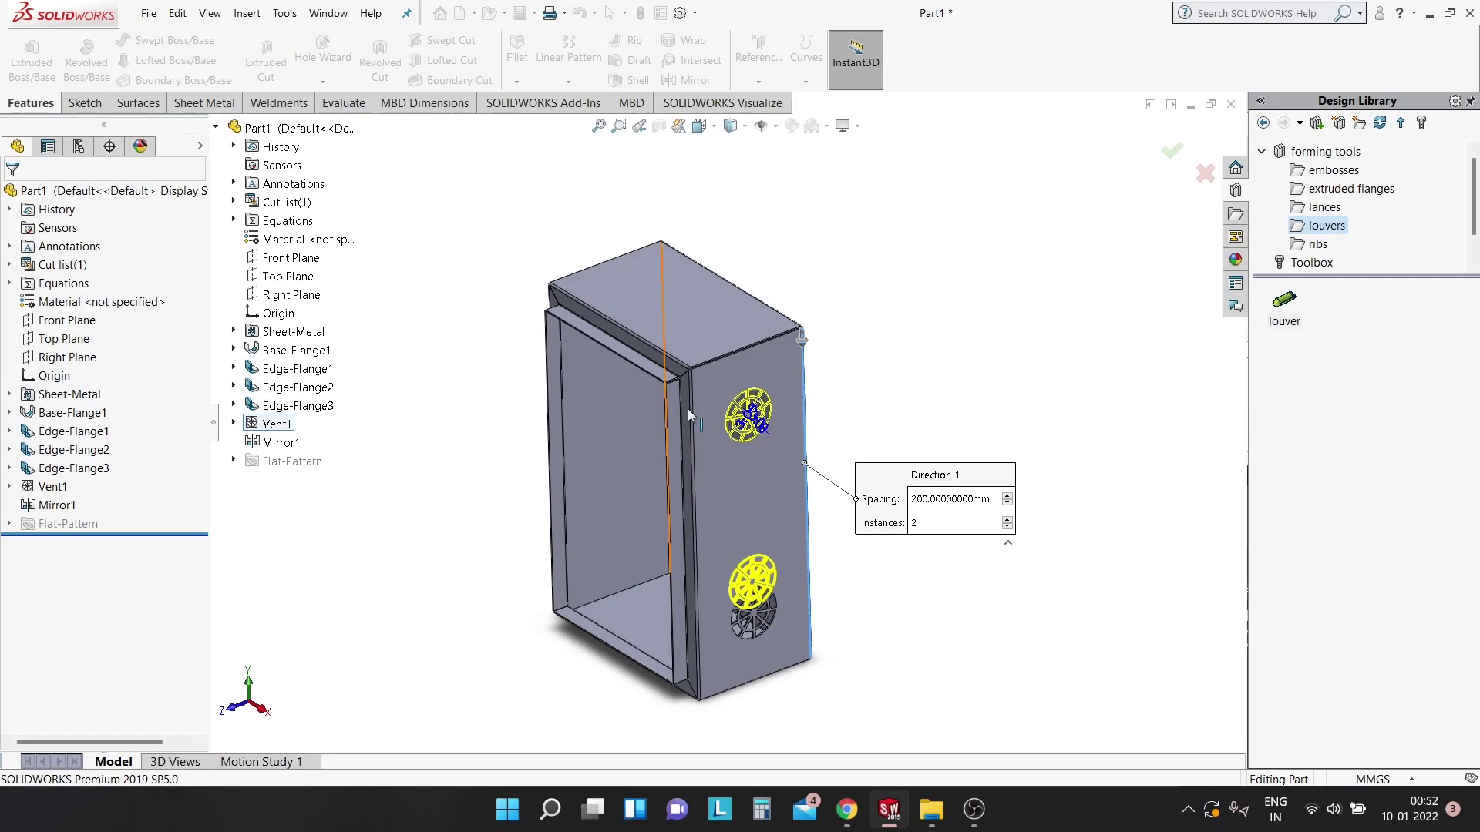
Orbit the enclosure to inspect its open front and louver edge.
scroll(765, 519, up, 3)
mouse_move(765, 520)
middle_down()
mouse_move(827, 411)
mouse_move(863, 451)
mouse_move(861, 437)
mouse_move(748, 433)
middle_up()
click(861, 438)
scroll(728, 410, down, 4)
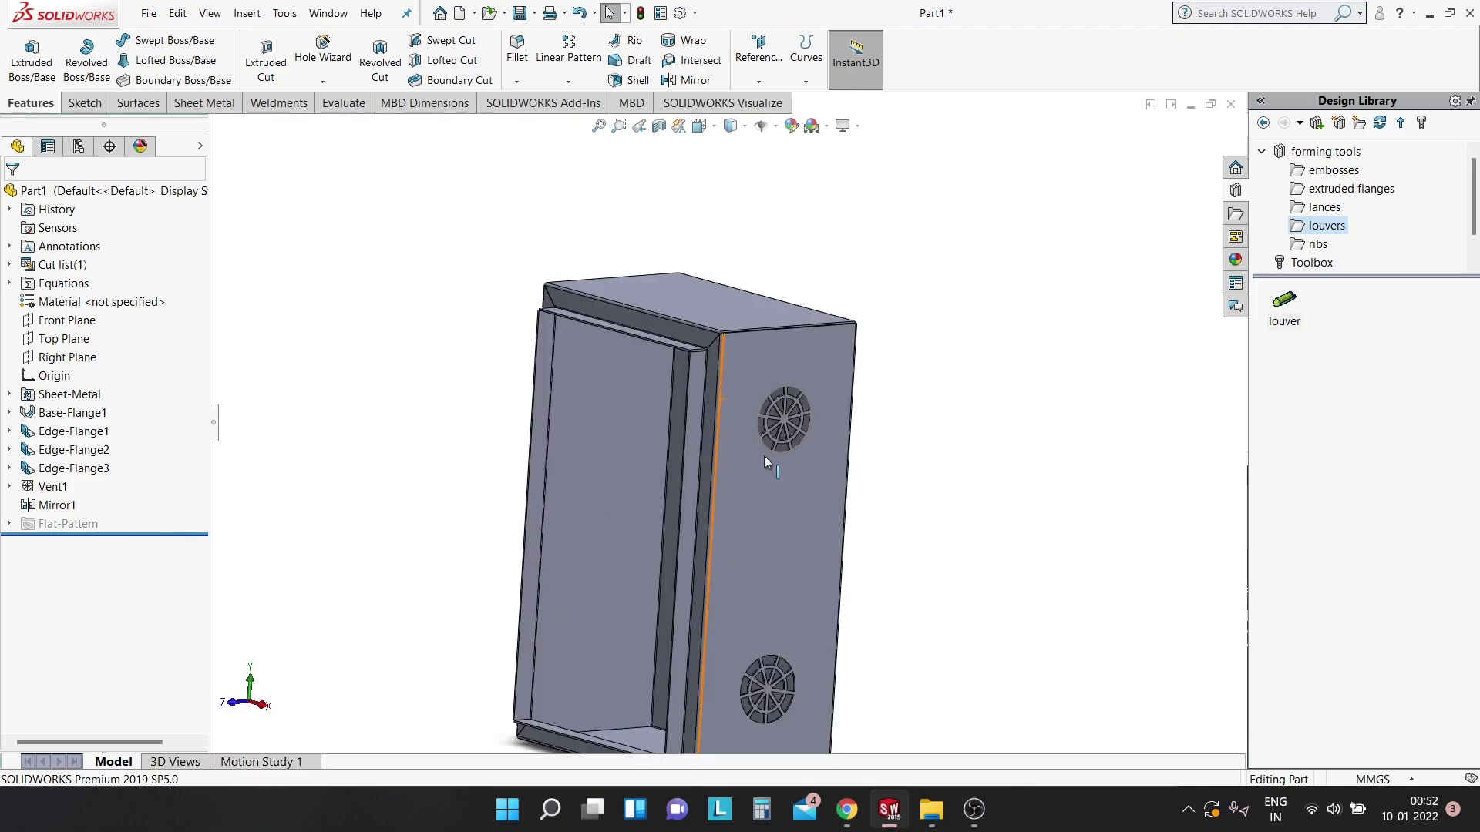
scroll(764, 455, down, 6)
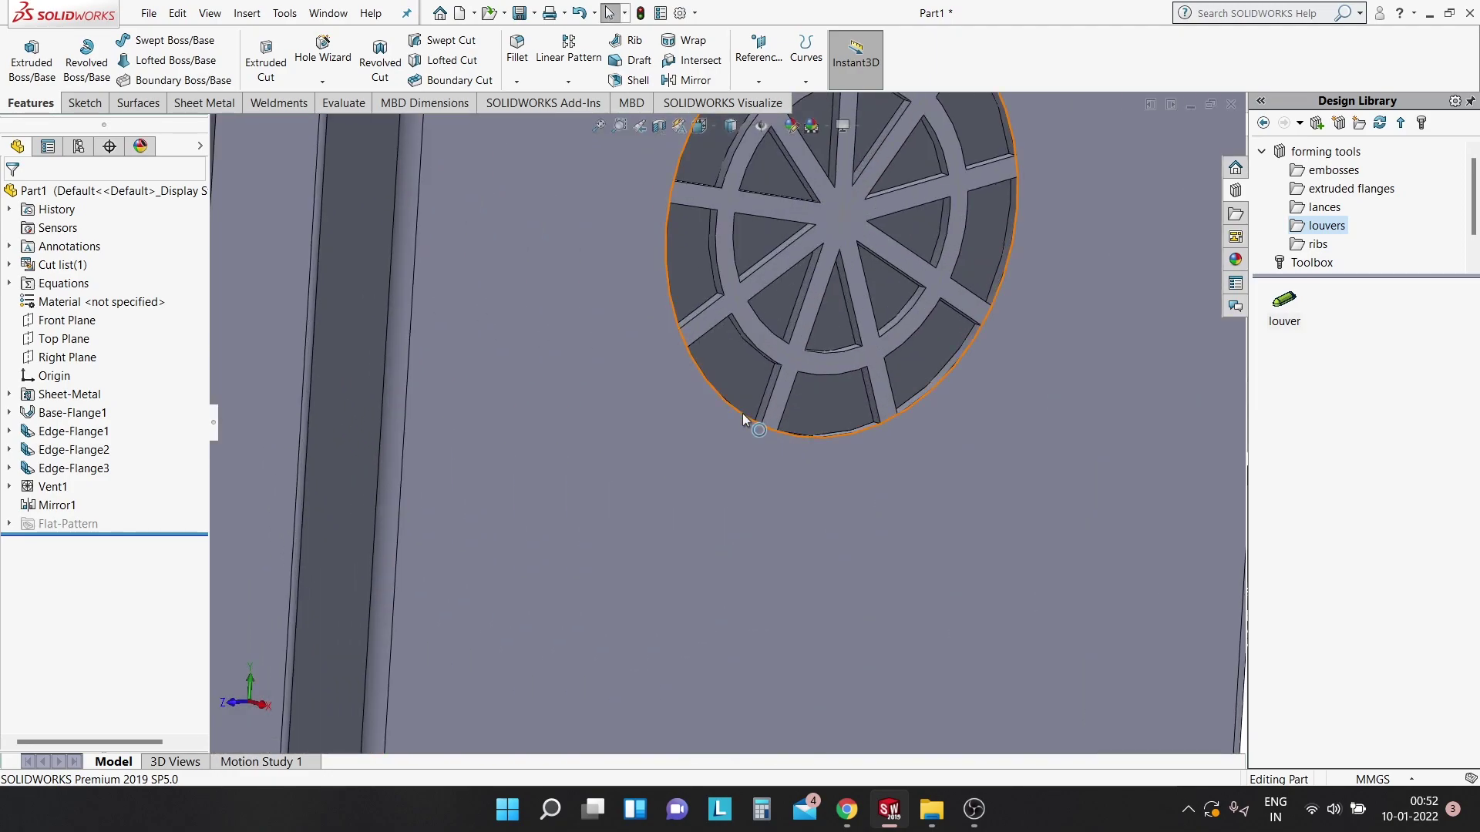
right_click(742, 414)
click(687, 468)
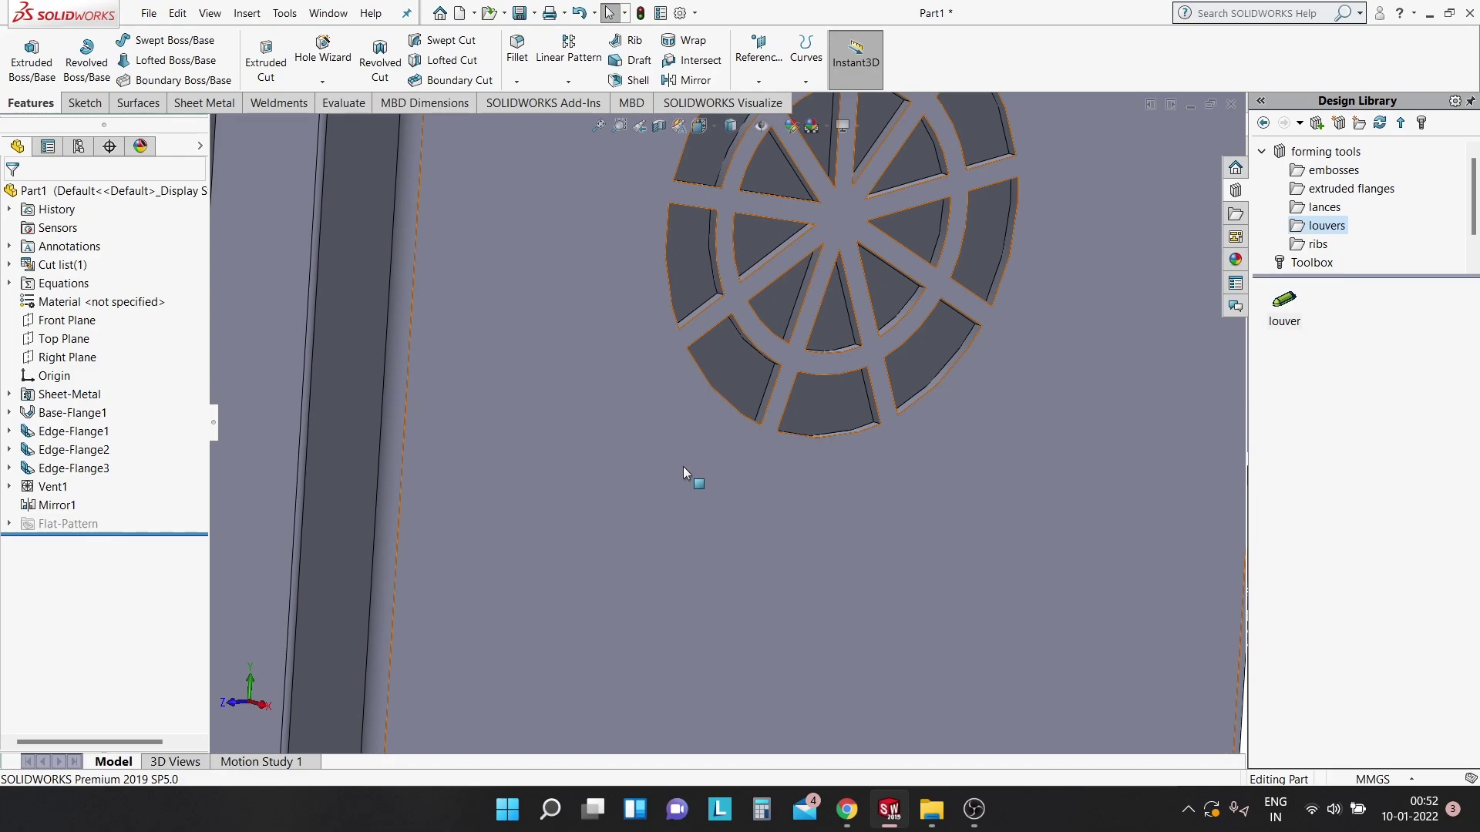
Select the enclosure's top face and turn the view Normal To it.
scroll(682, 465, up, 3)
scroll(859, 386, up, 5)
scroll(859, 386, up, 3)
mouse_move(859, 386)
middle_down()
mouse_move(835, 449)
mouse_move(801, 424)
middle_up()
click(642, 366)
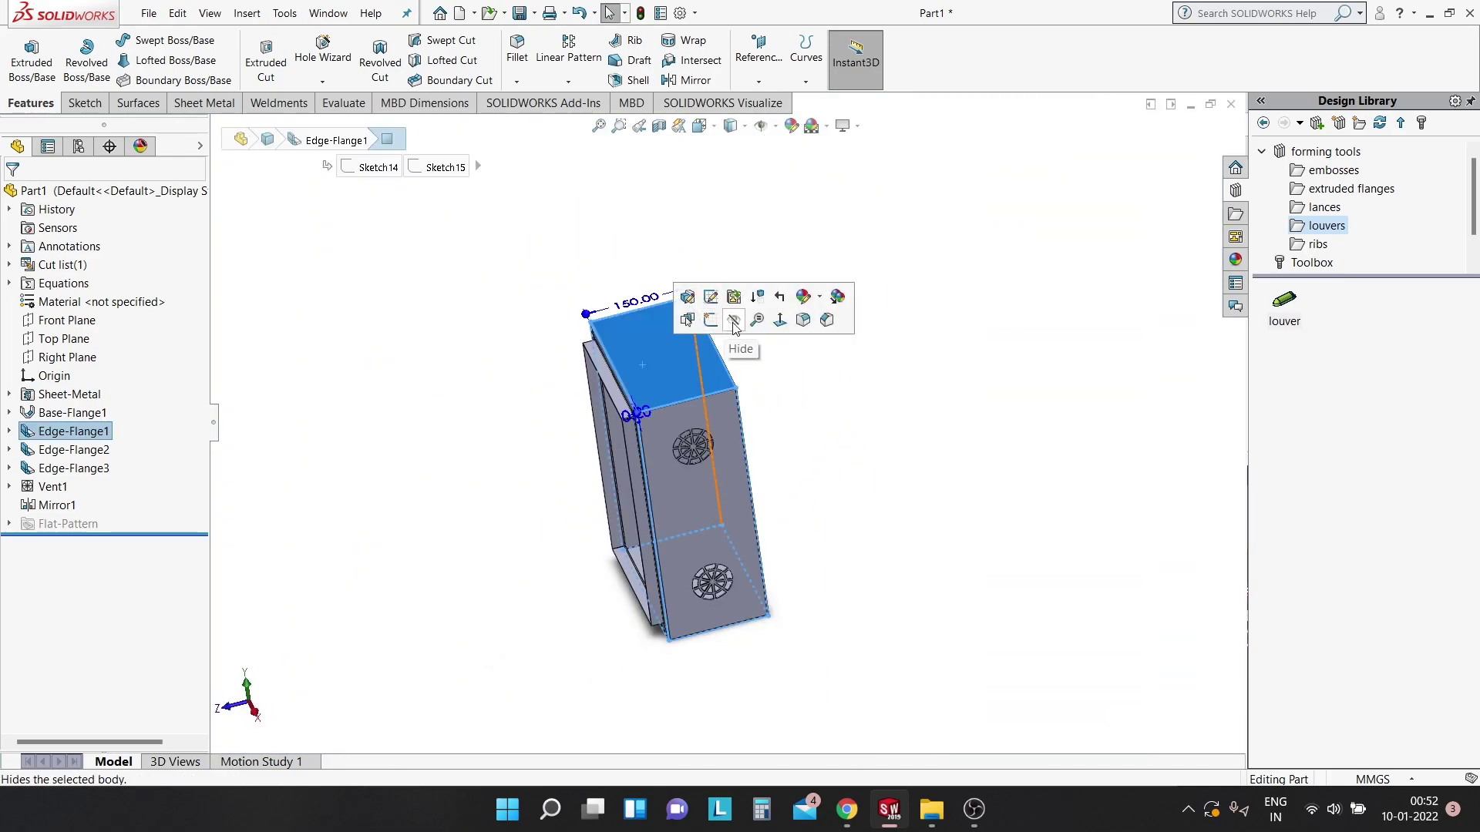
click(780, 320)
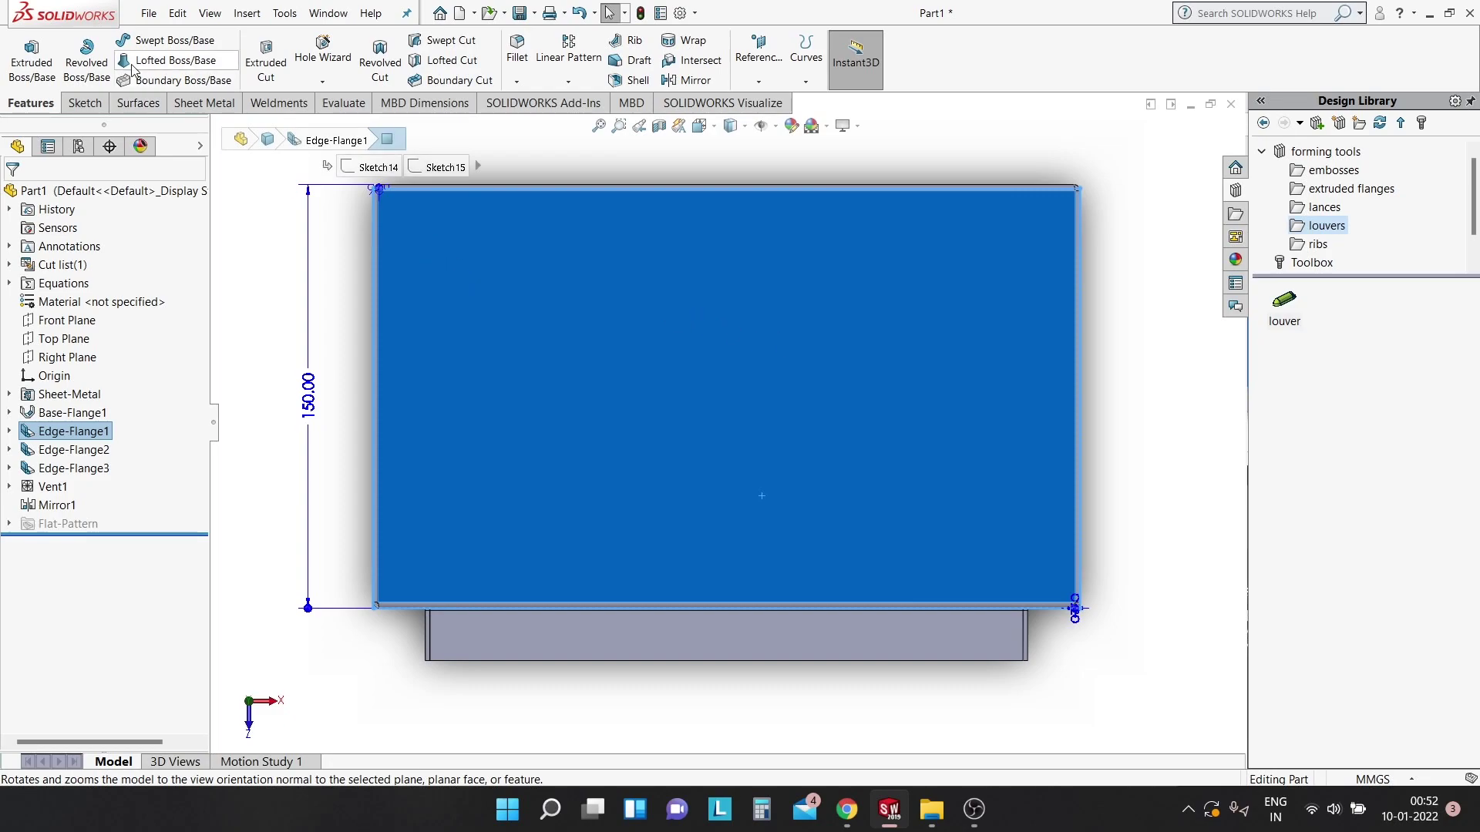
click(84, 102)
Sketch a circle on the top face, its centre Horizontal with a left-edge point.
click(175, 40)
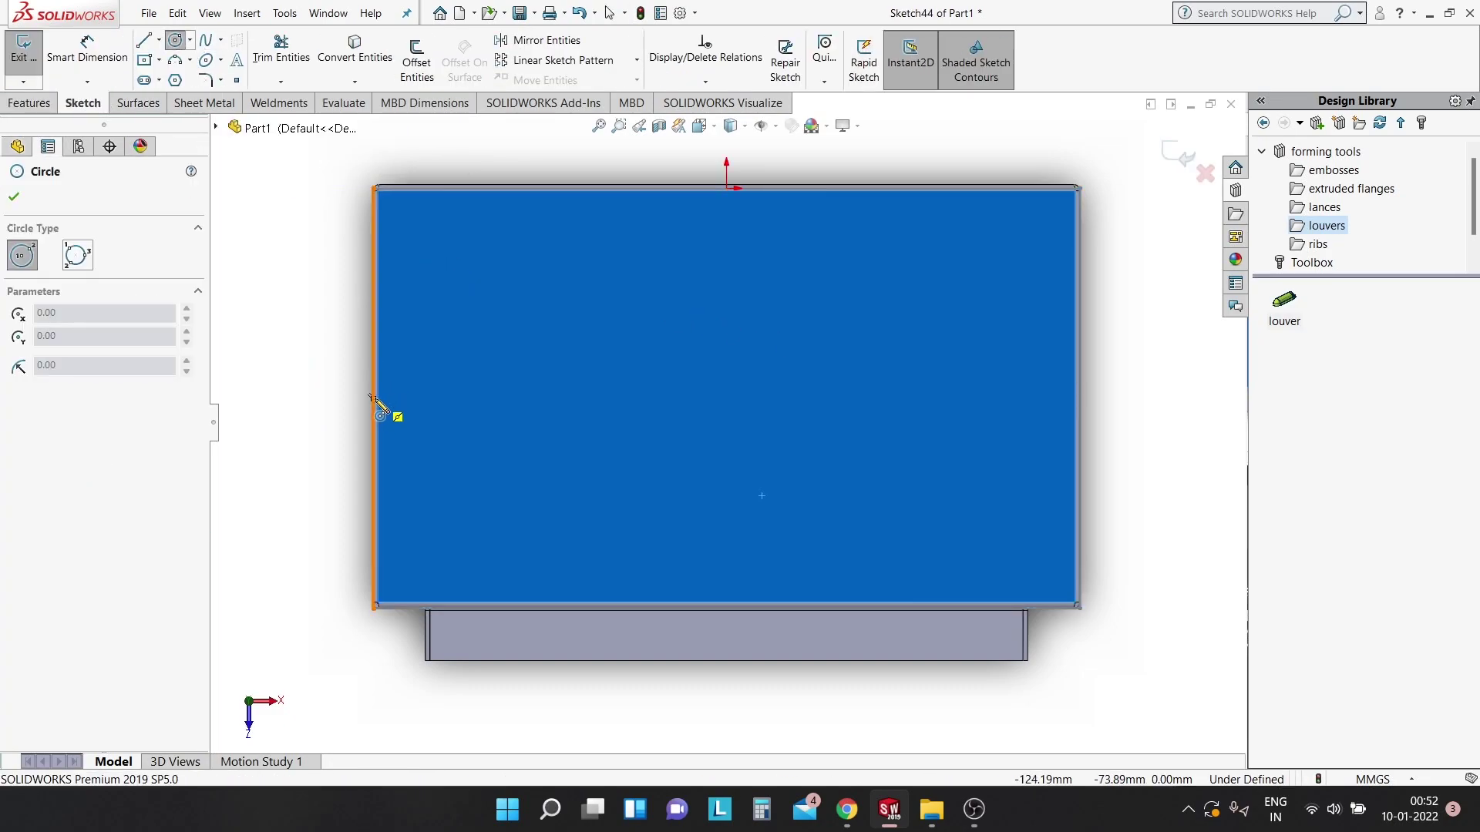
click(560, 405)
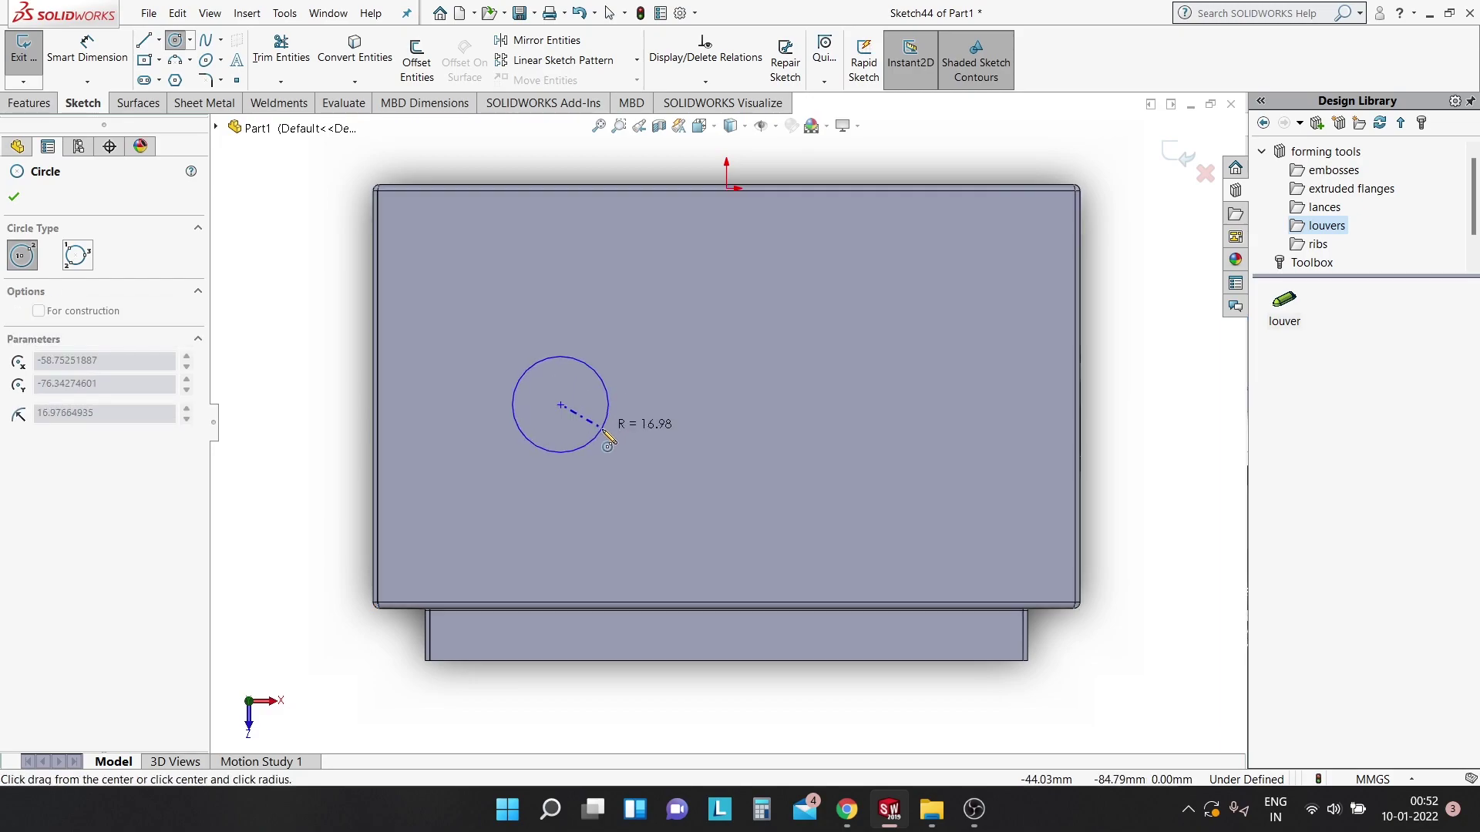
click(602, 430)
key(Escape)
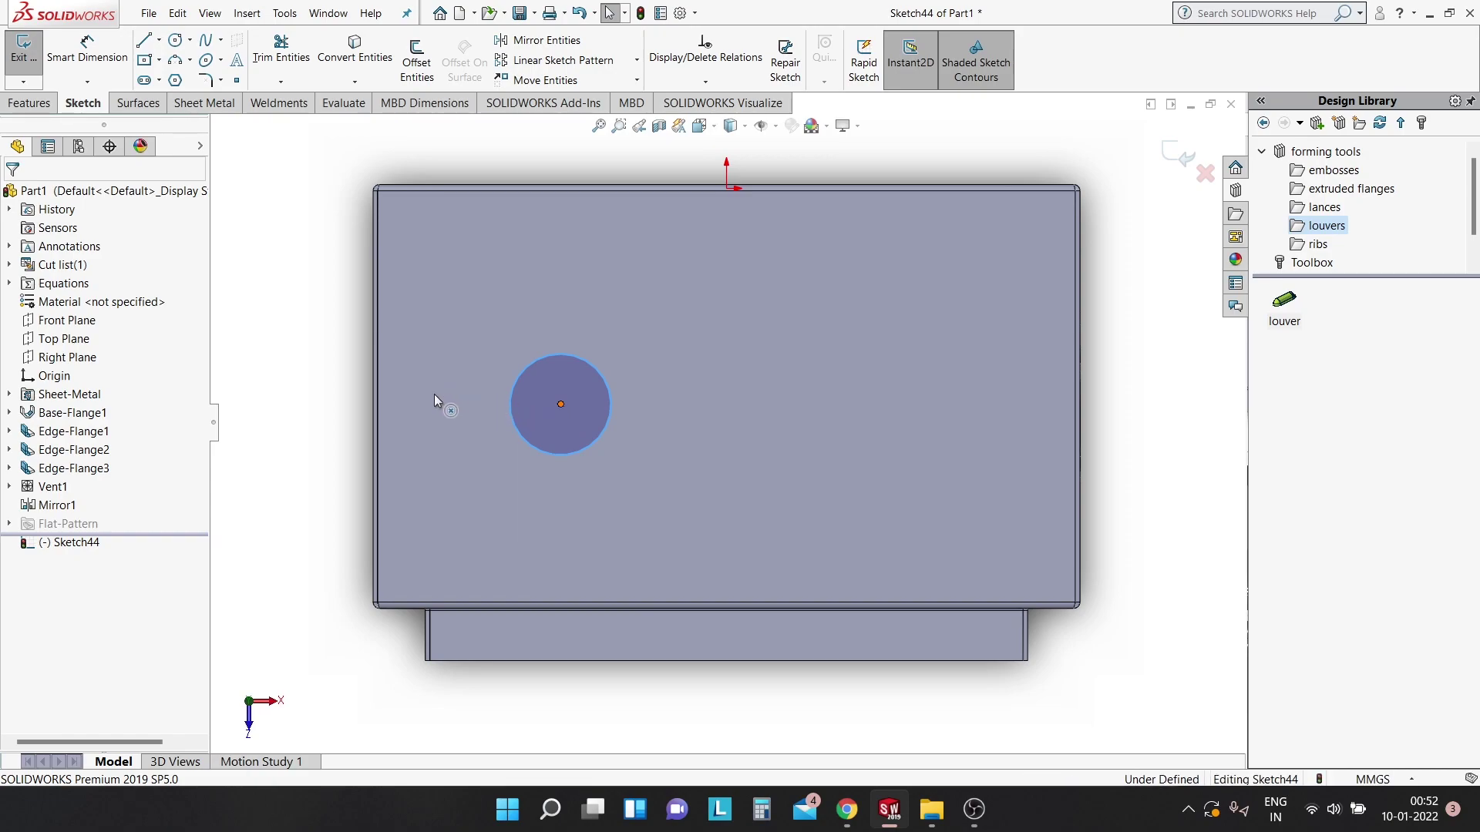
drag(562, 406, 384, 393)
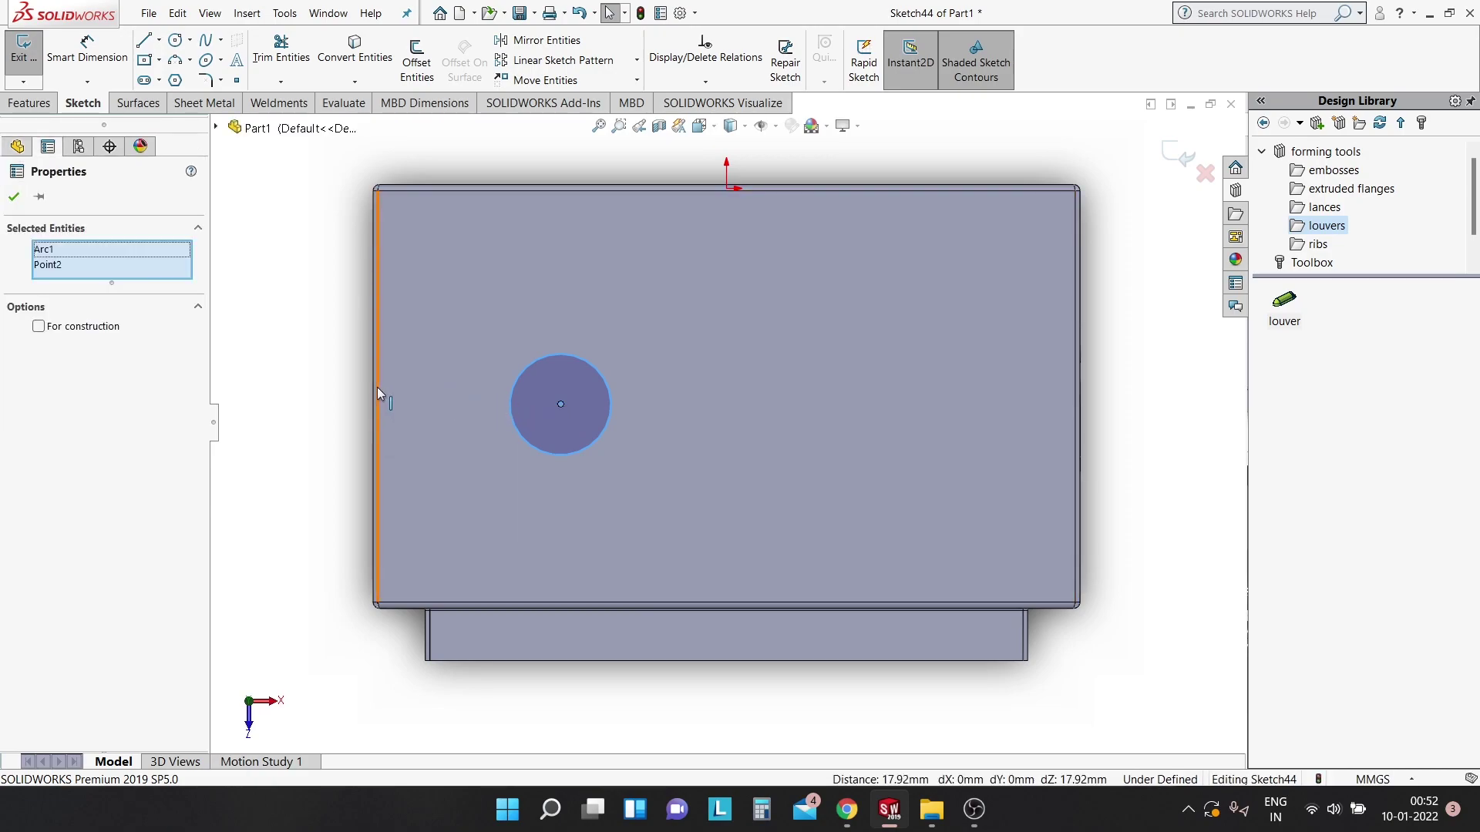
ctrl+click(373, 396)
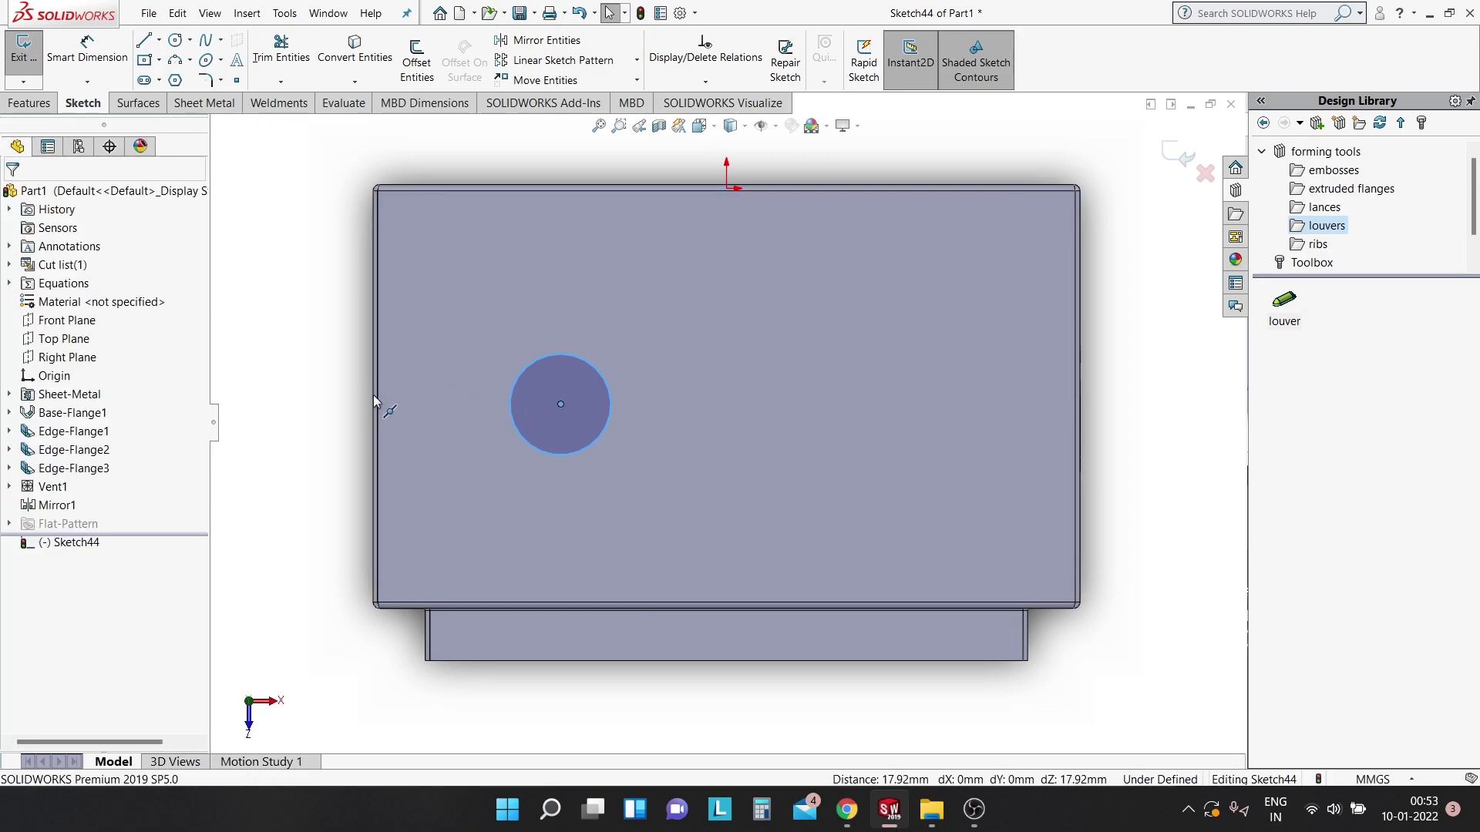
key(Escape)
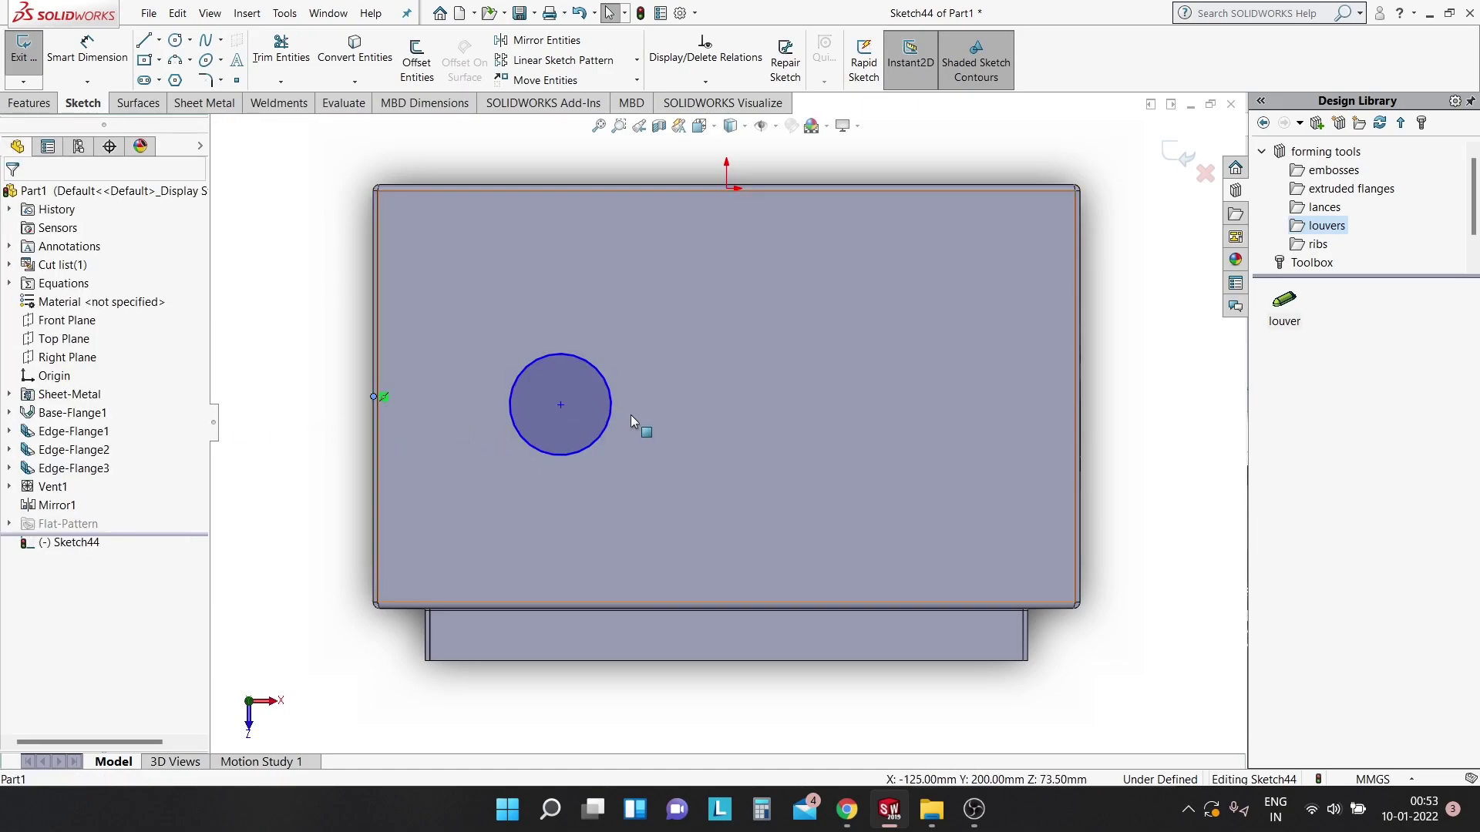
ctrl+click(562, 404)
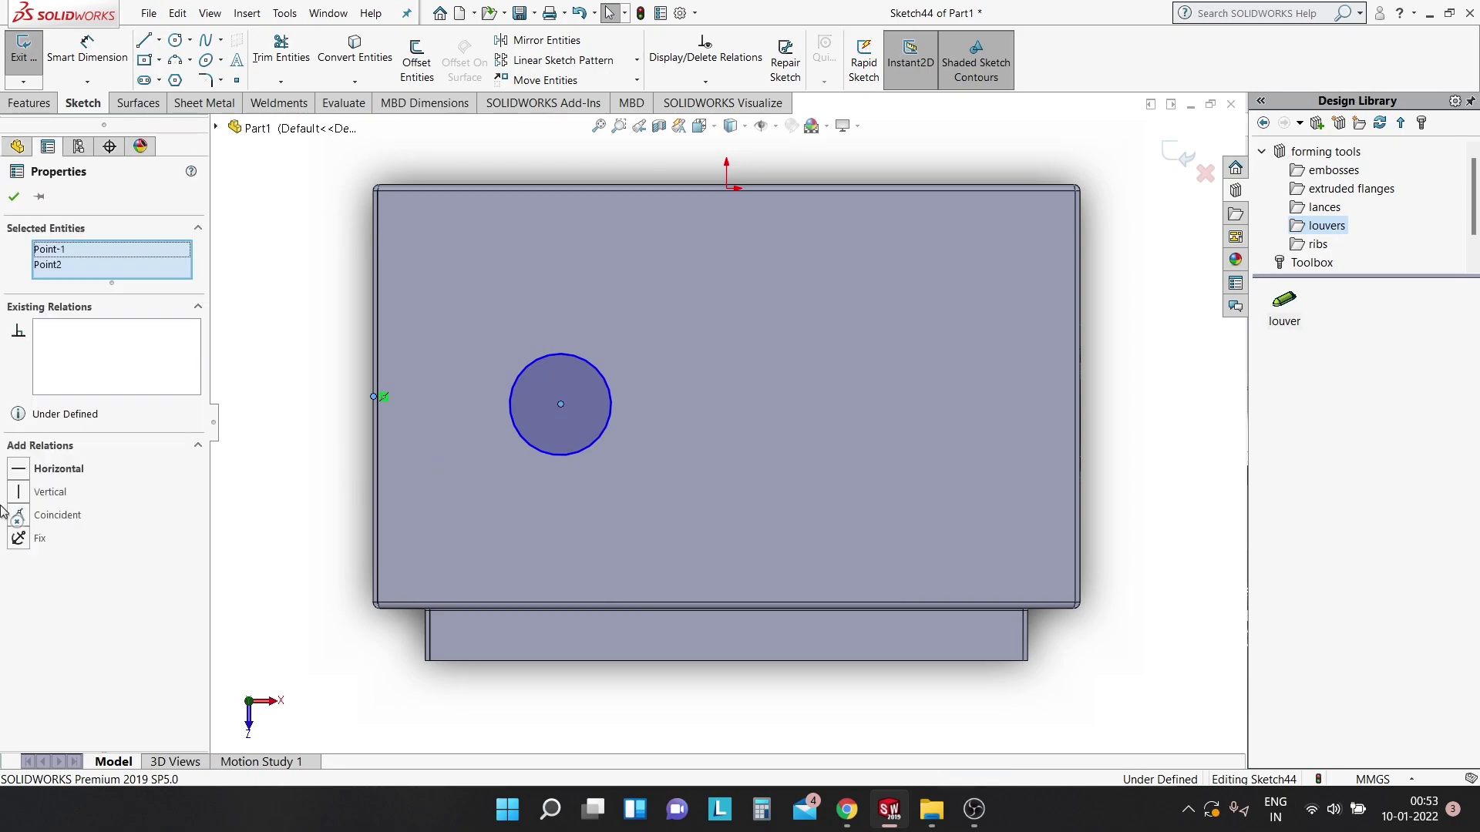
click(19, 472)
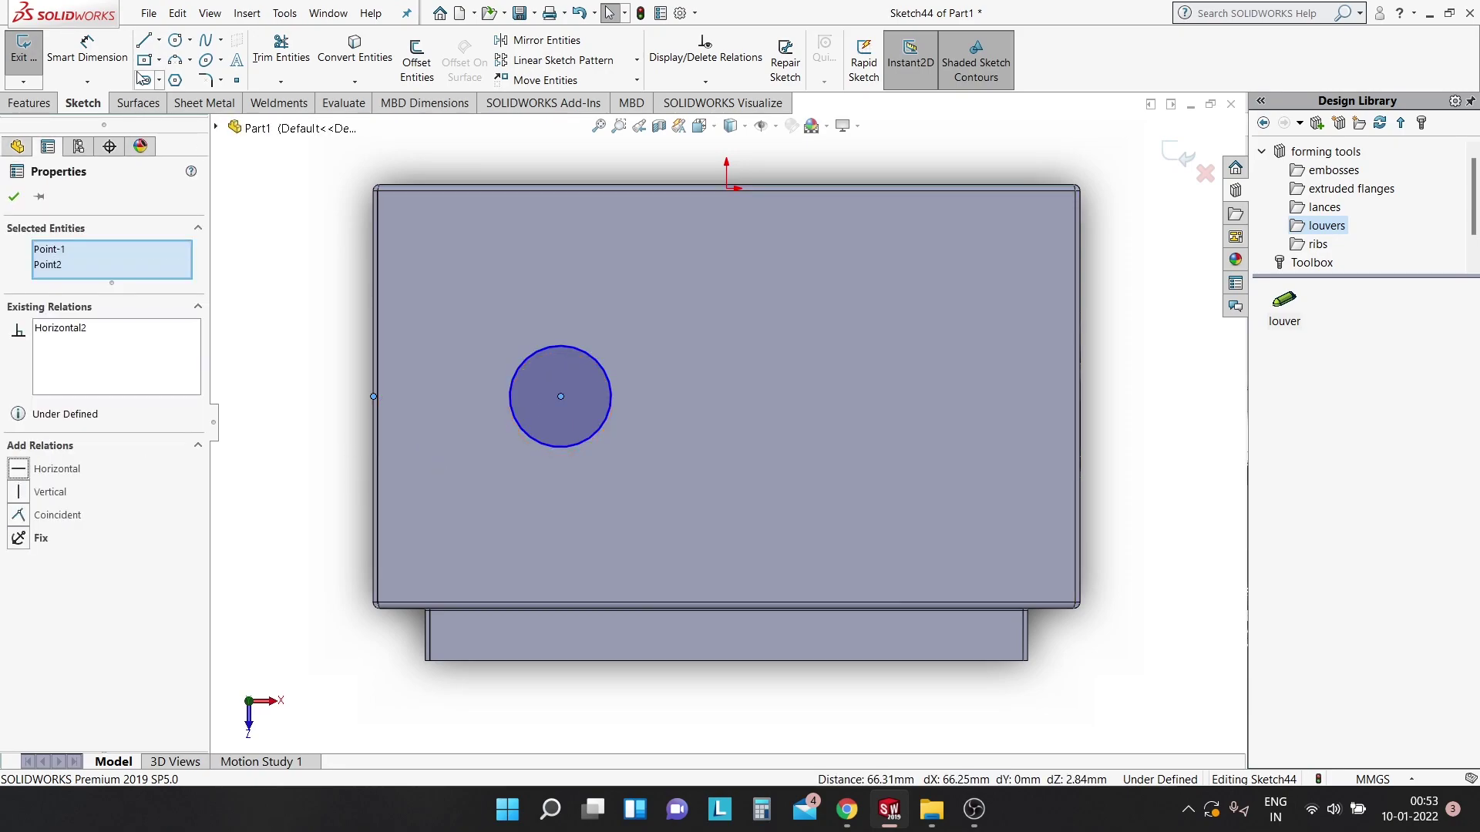
Dimension the circle centre 60 mm from the left edge and its diameter 40 mm.
click(87, 50)
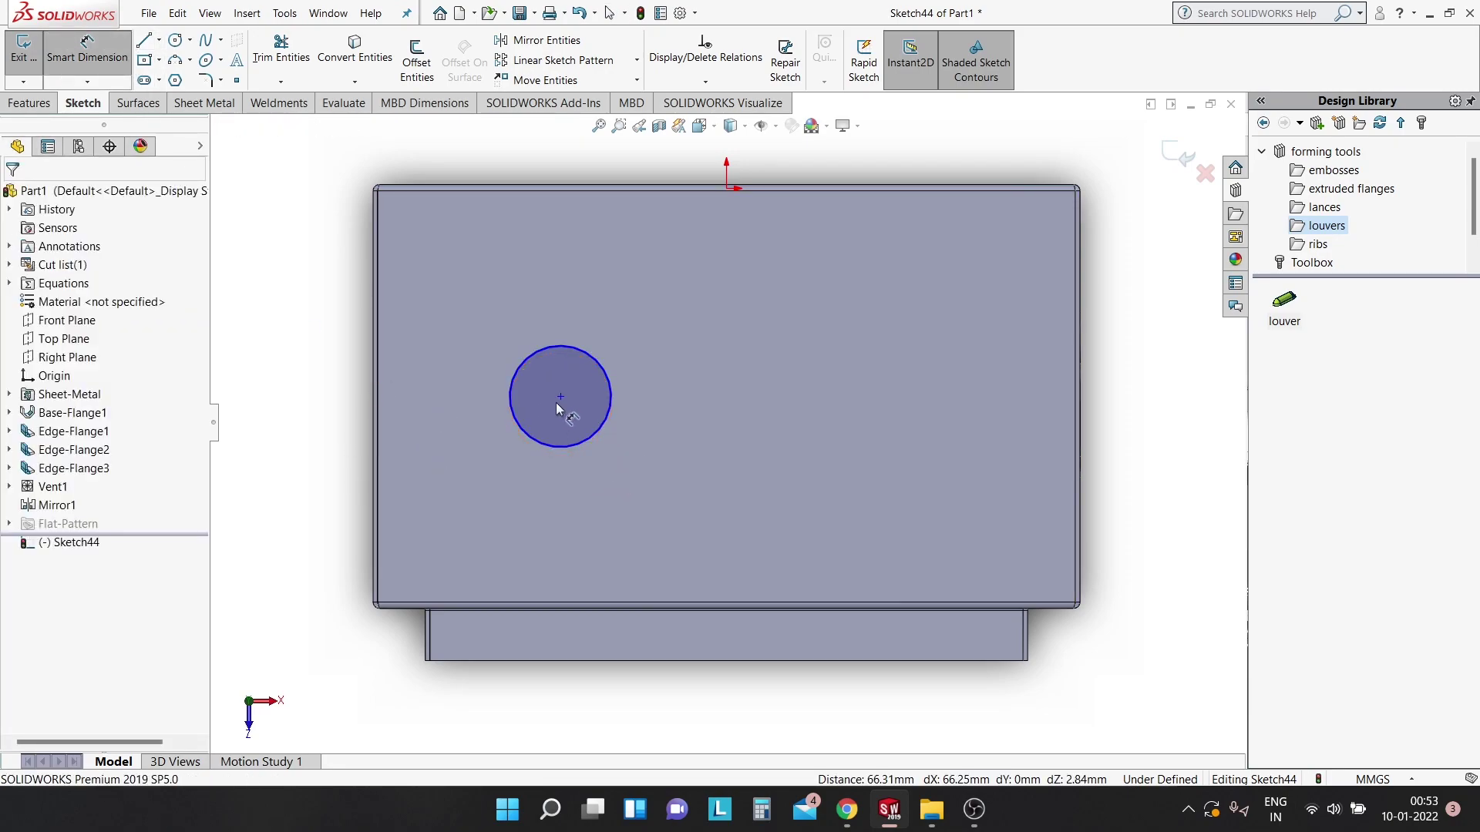
click(560, 397)
click(376, 396)
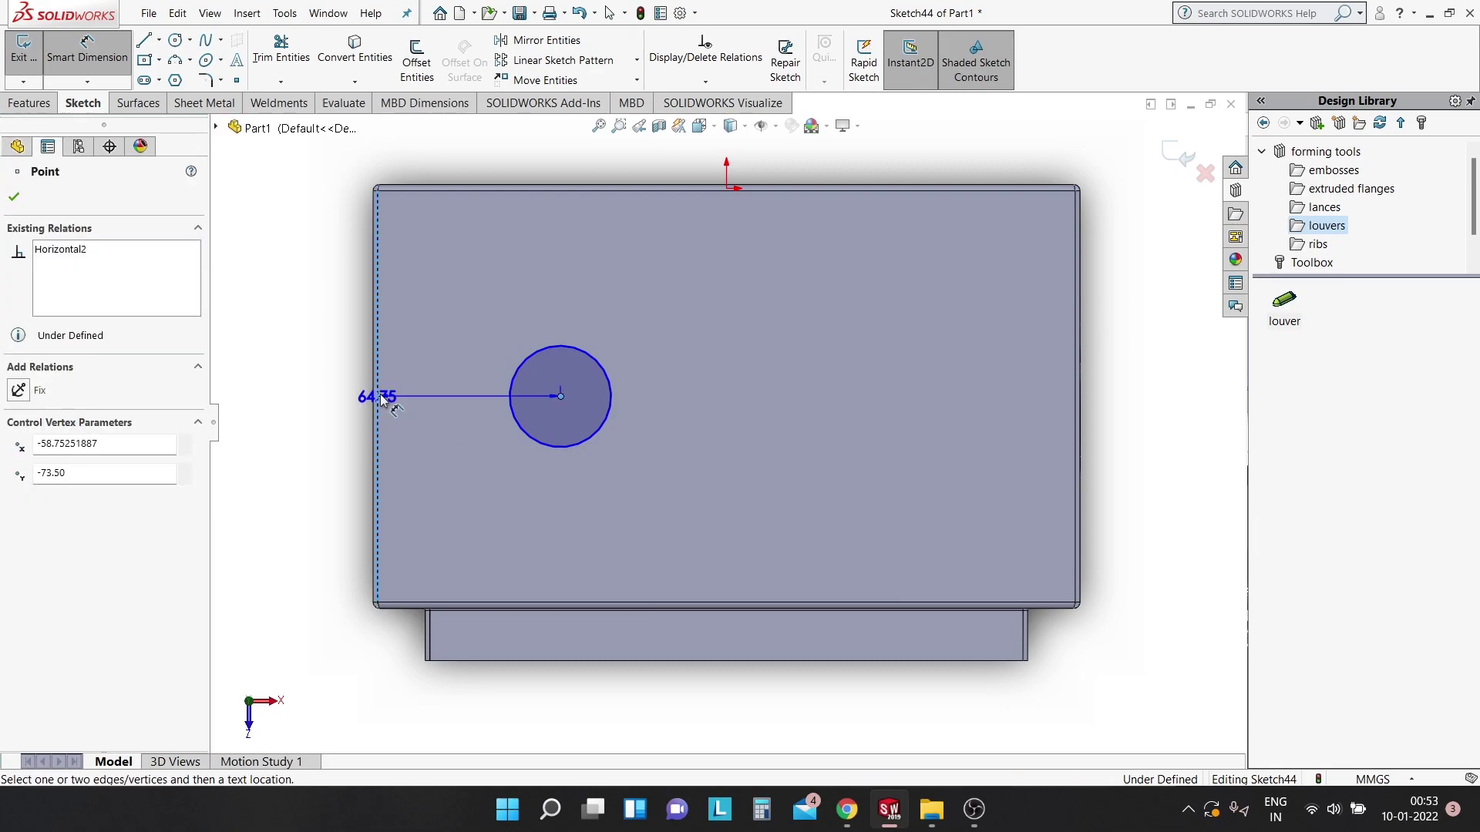
click(476, 334)
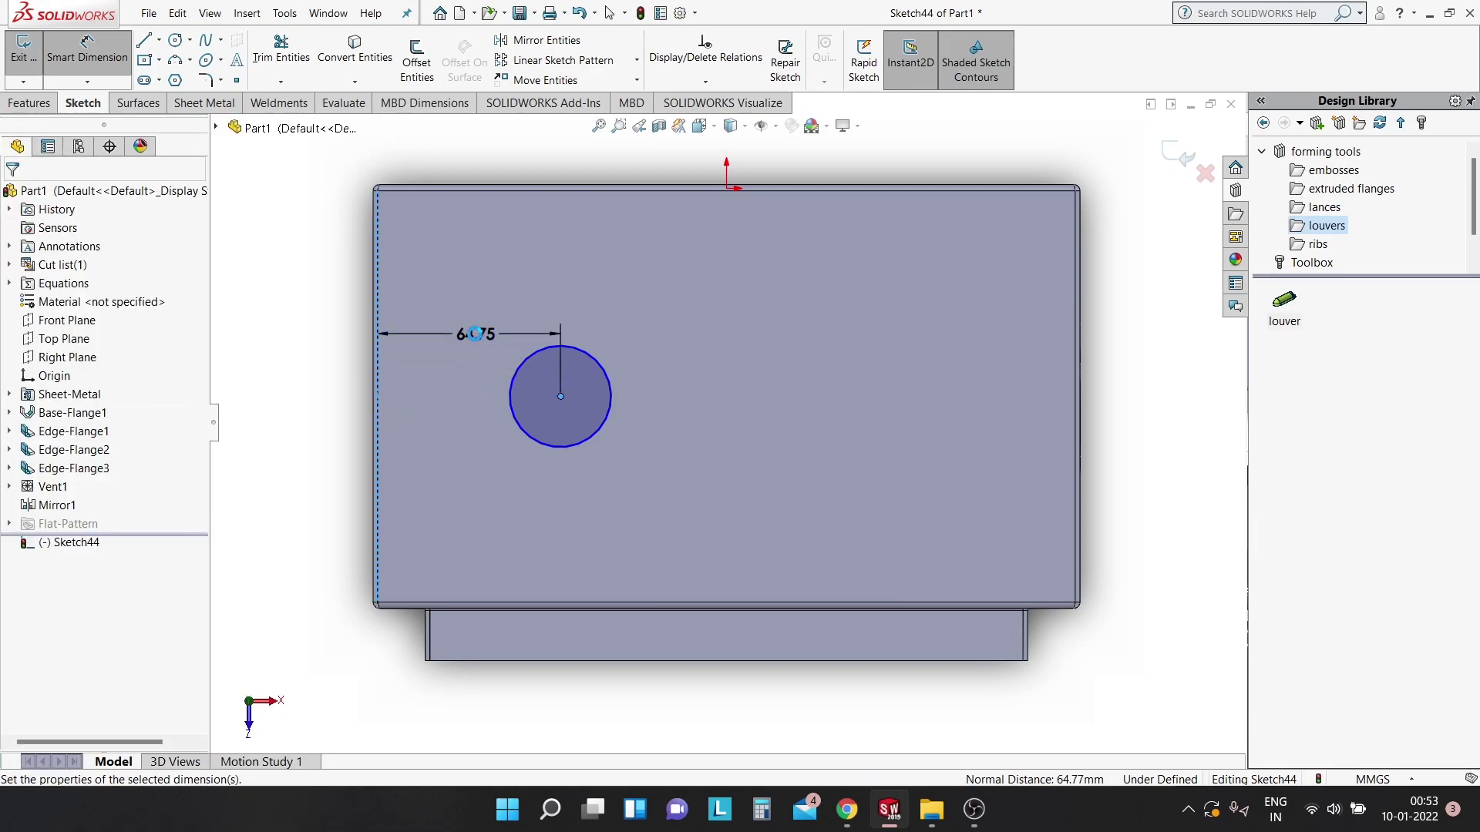
text(60)
key(Return)
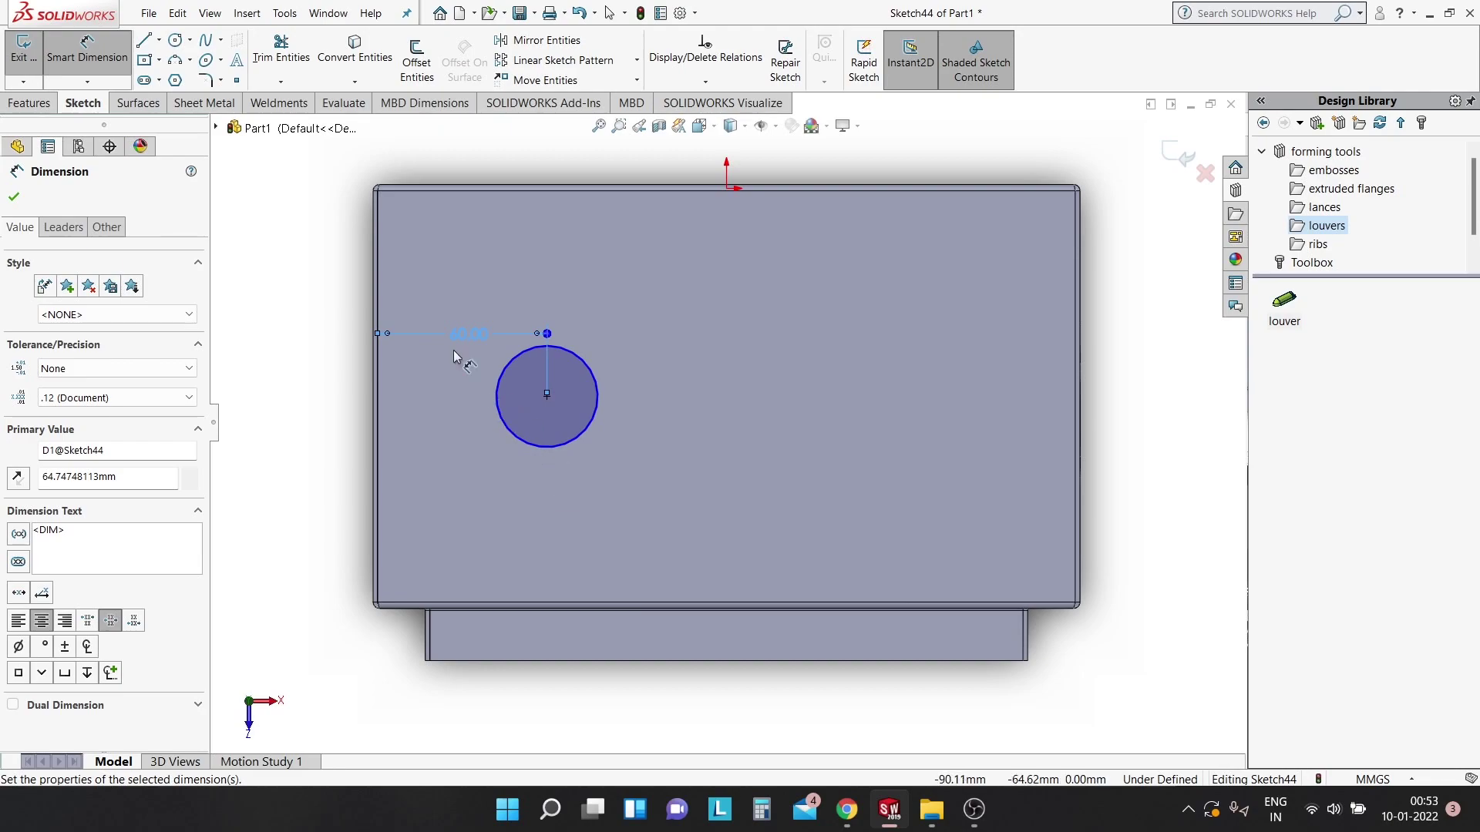
key(Escape)
click(567, 346)
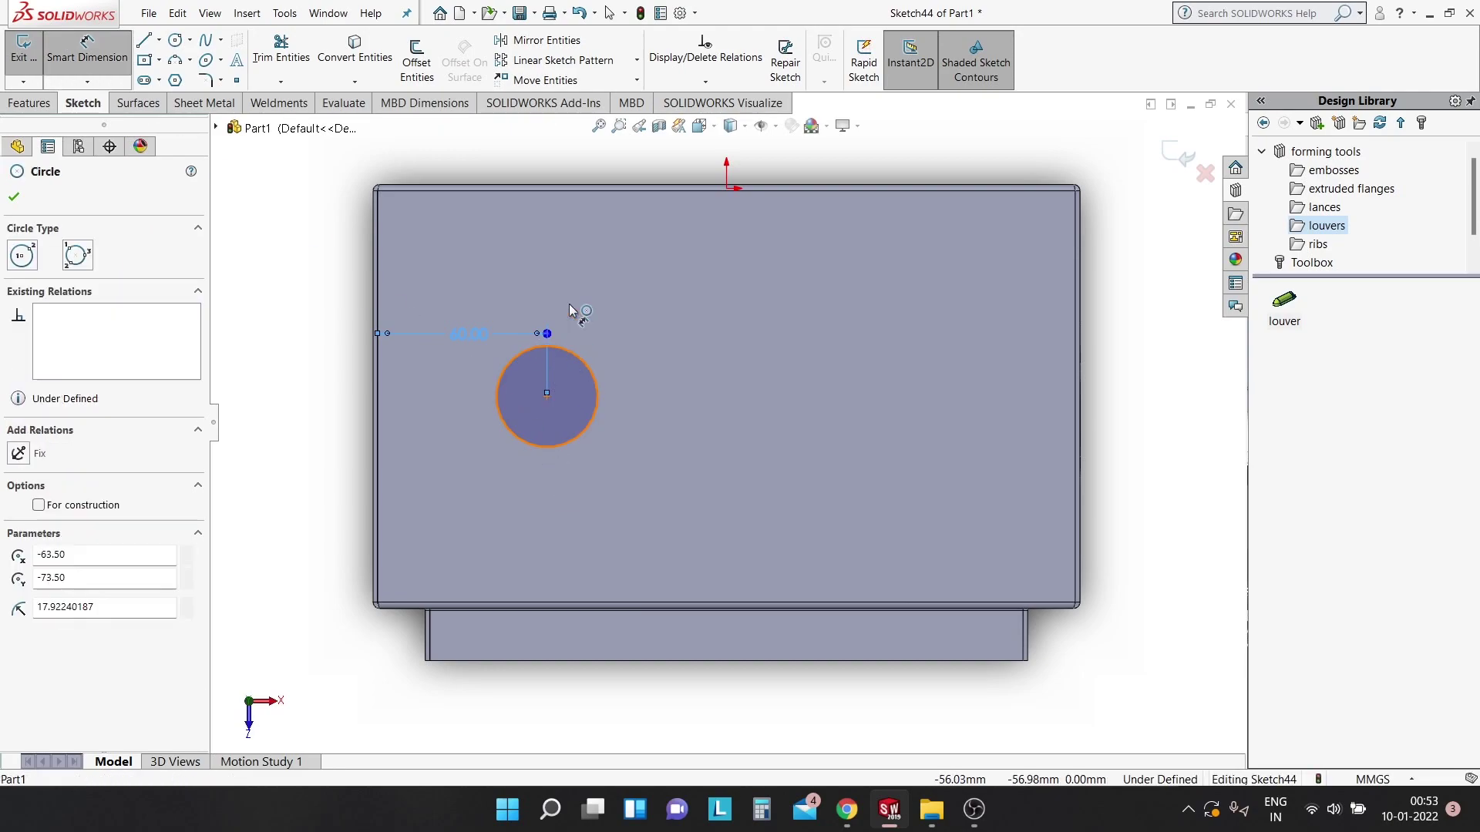
click(589, 291)
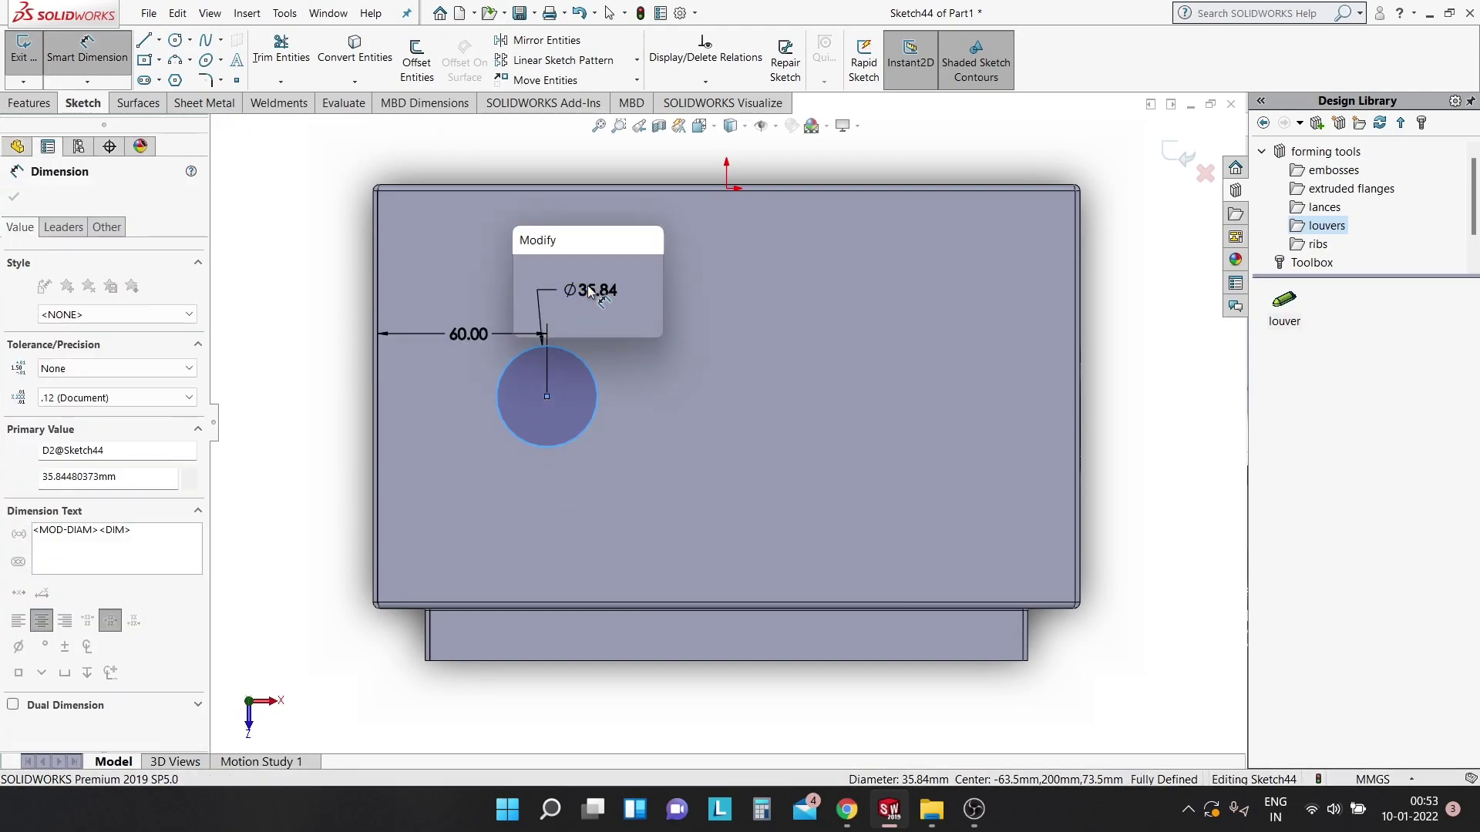
text(40)
key(Return)
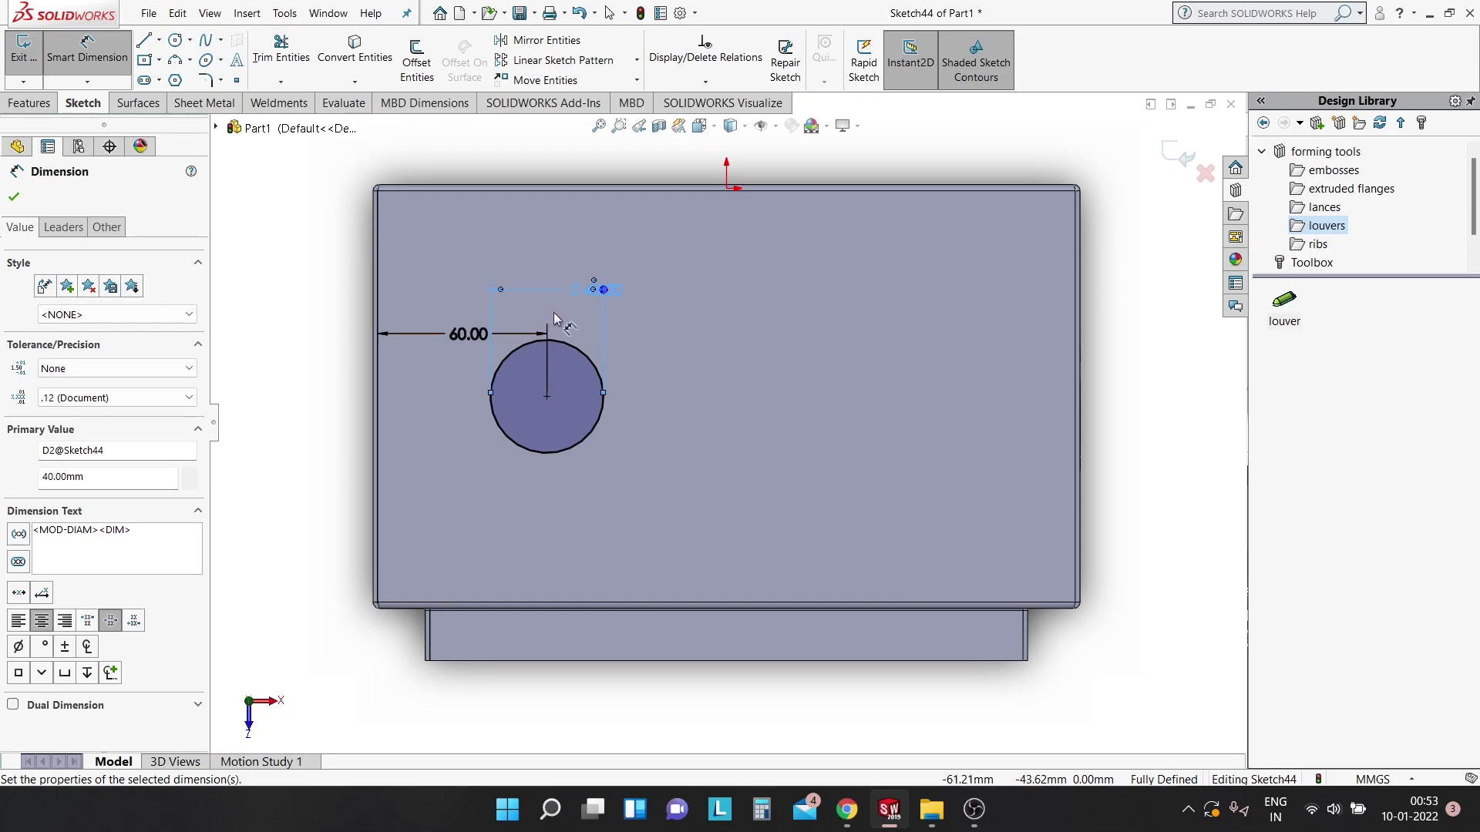
key(Escape)
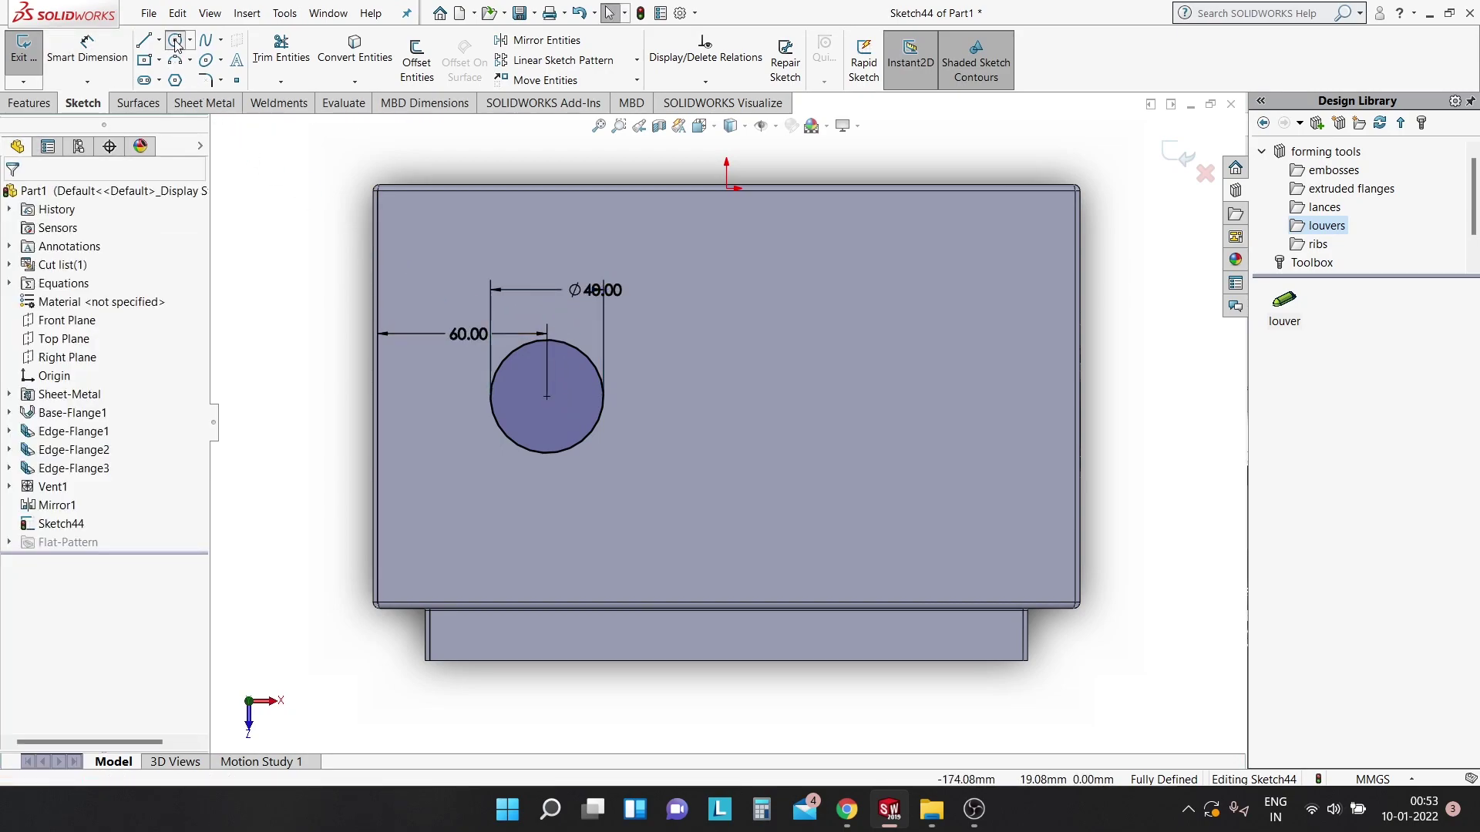
Sketch a small circle above the large one, centres 25 mm apart.
click(176, 45)
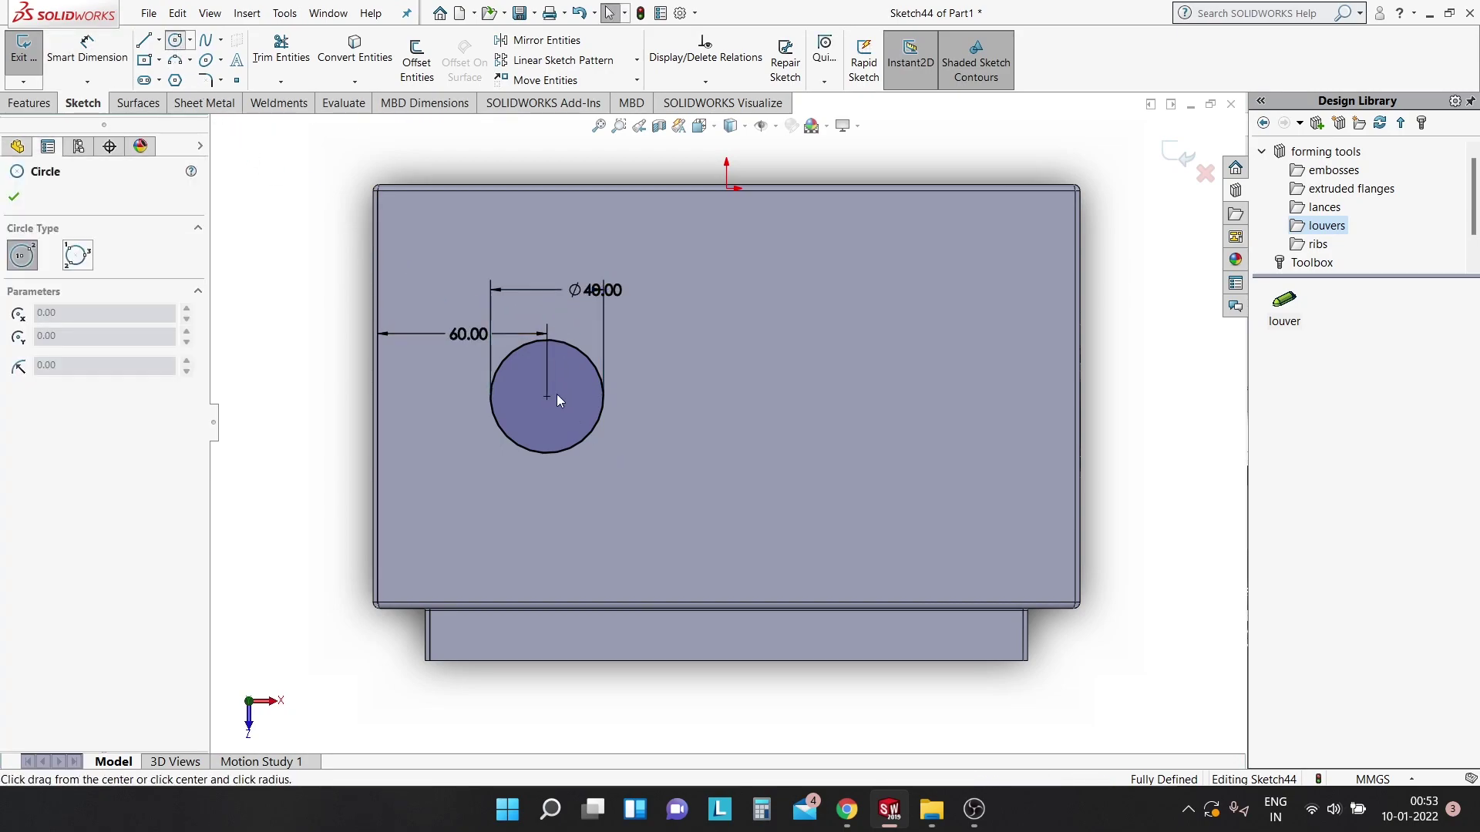
click(546, 306)
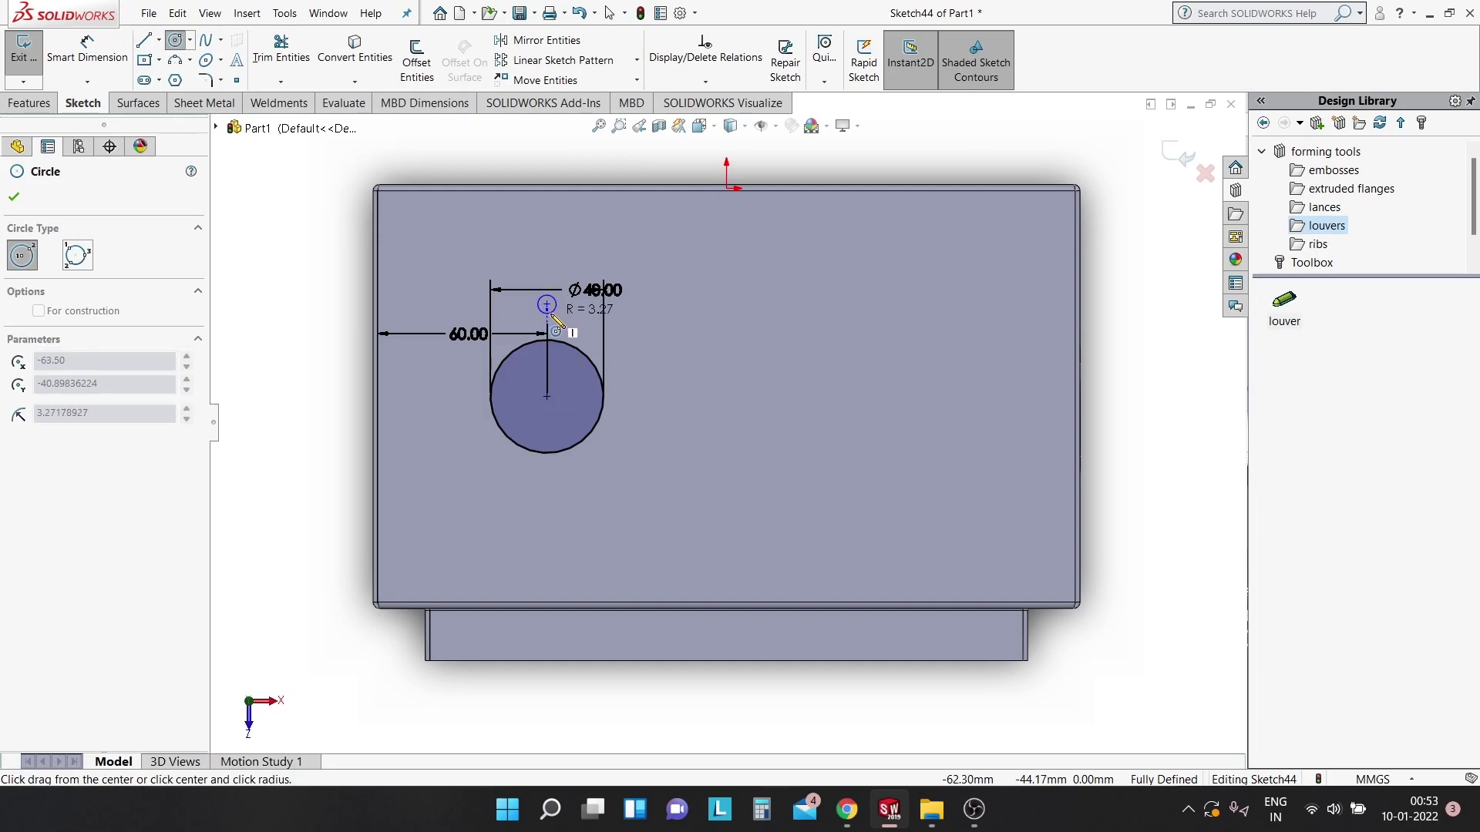
click(551, 309)
key(Escape)
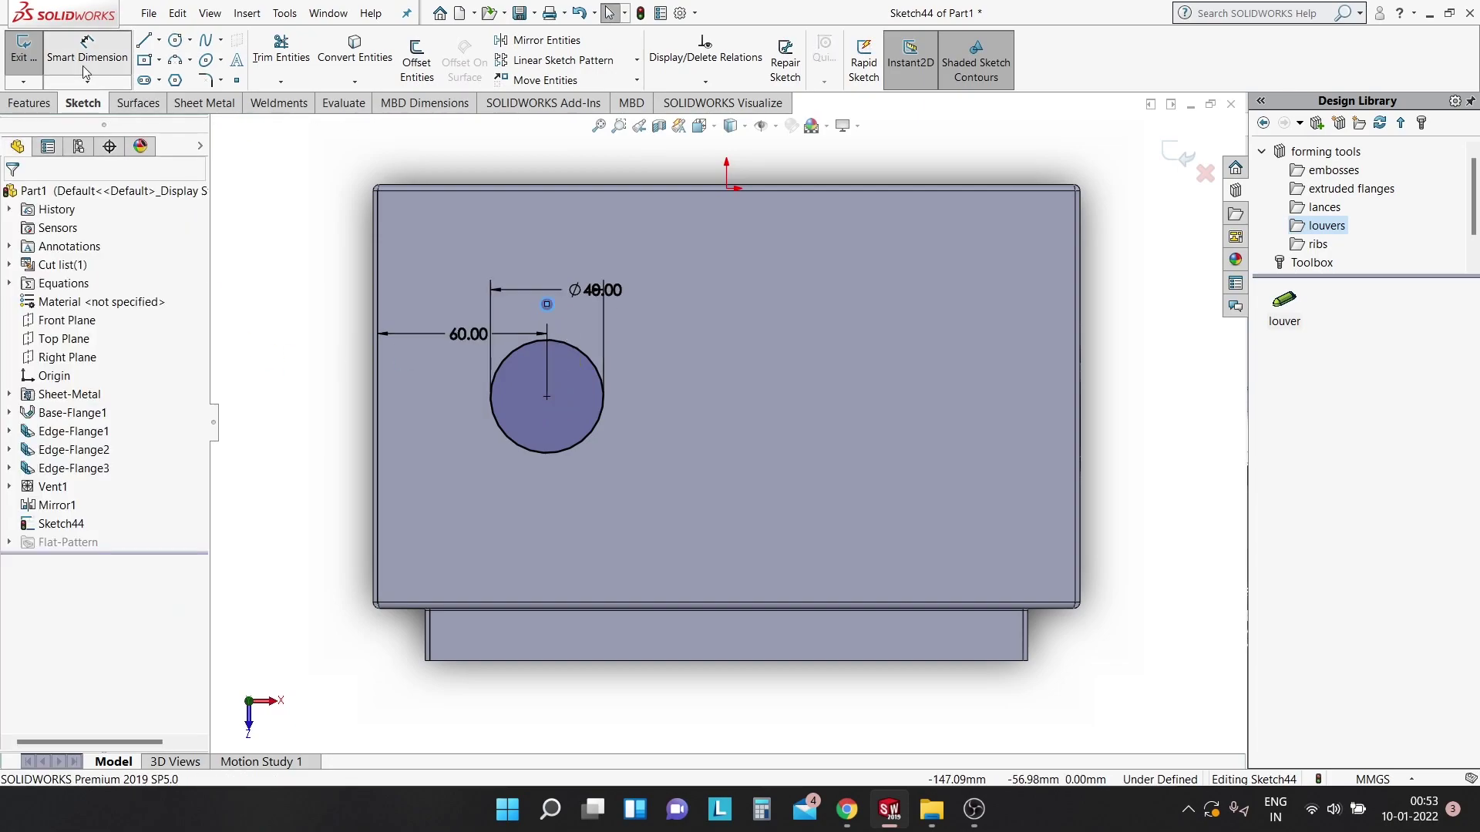
click(85, 72)
scroll(546, 309, down, 3)
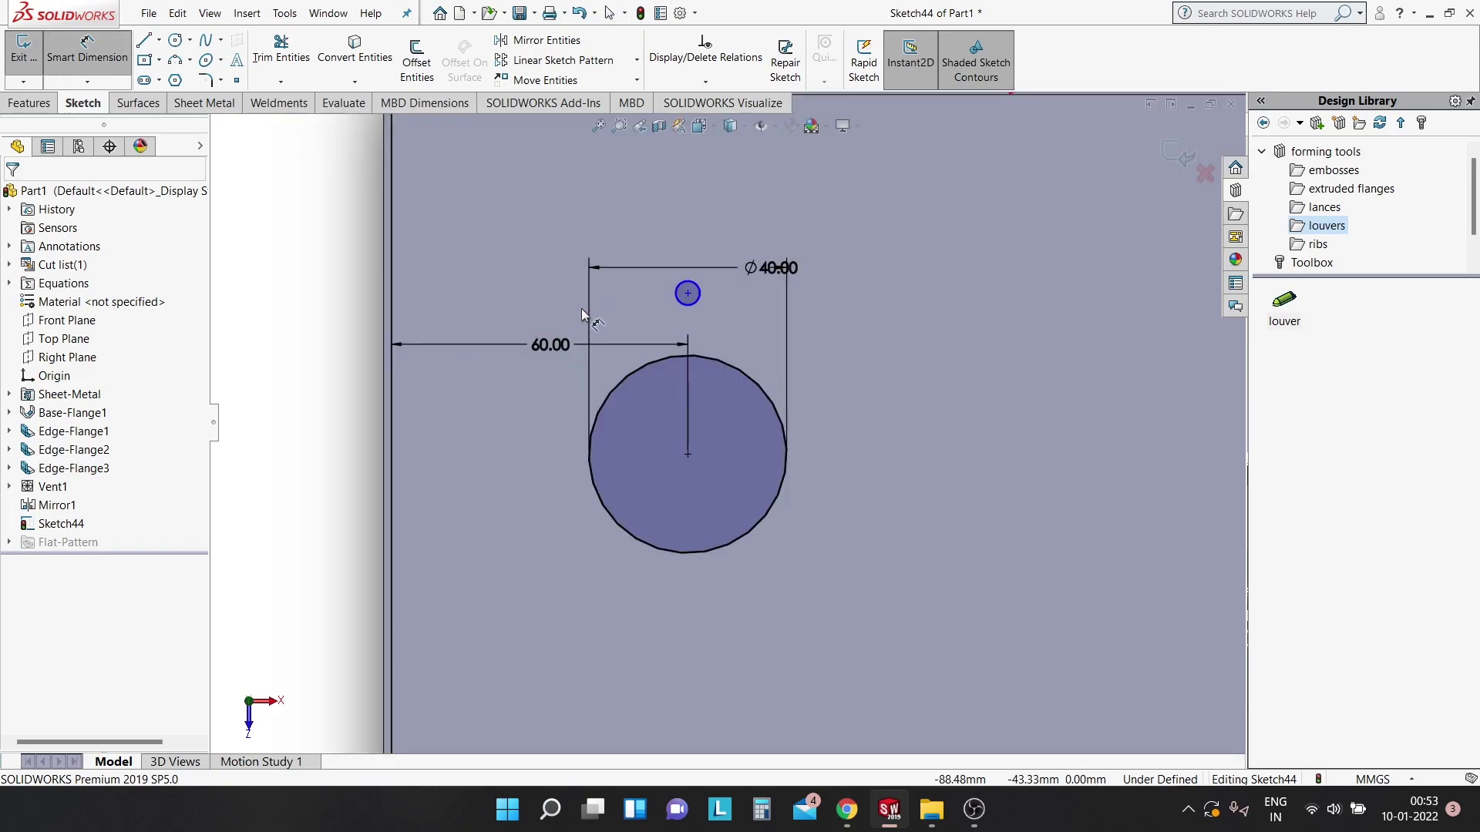
click(686, 306)
click(687, 455)
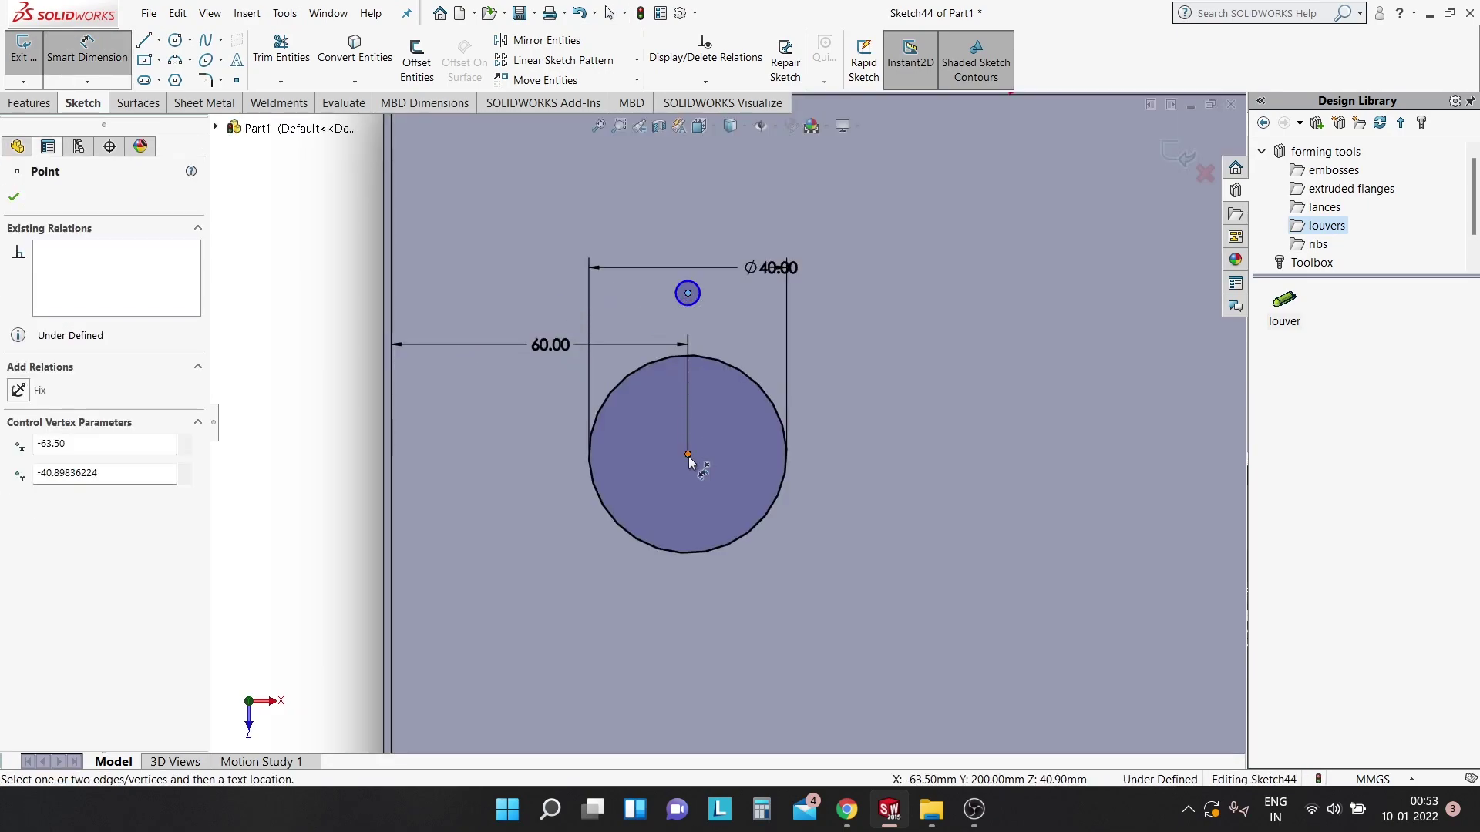
click(744, 344)
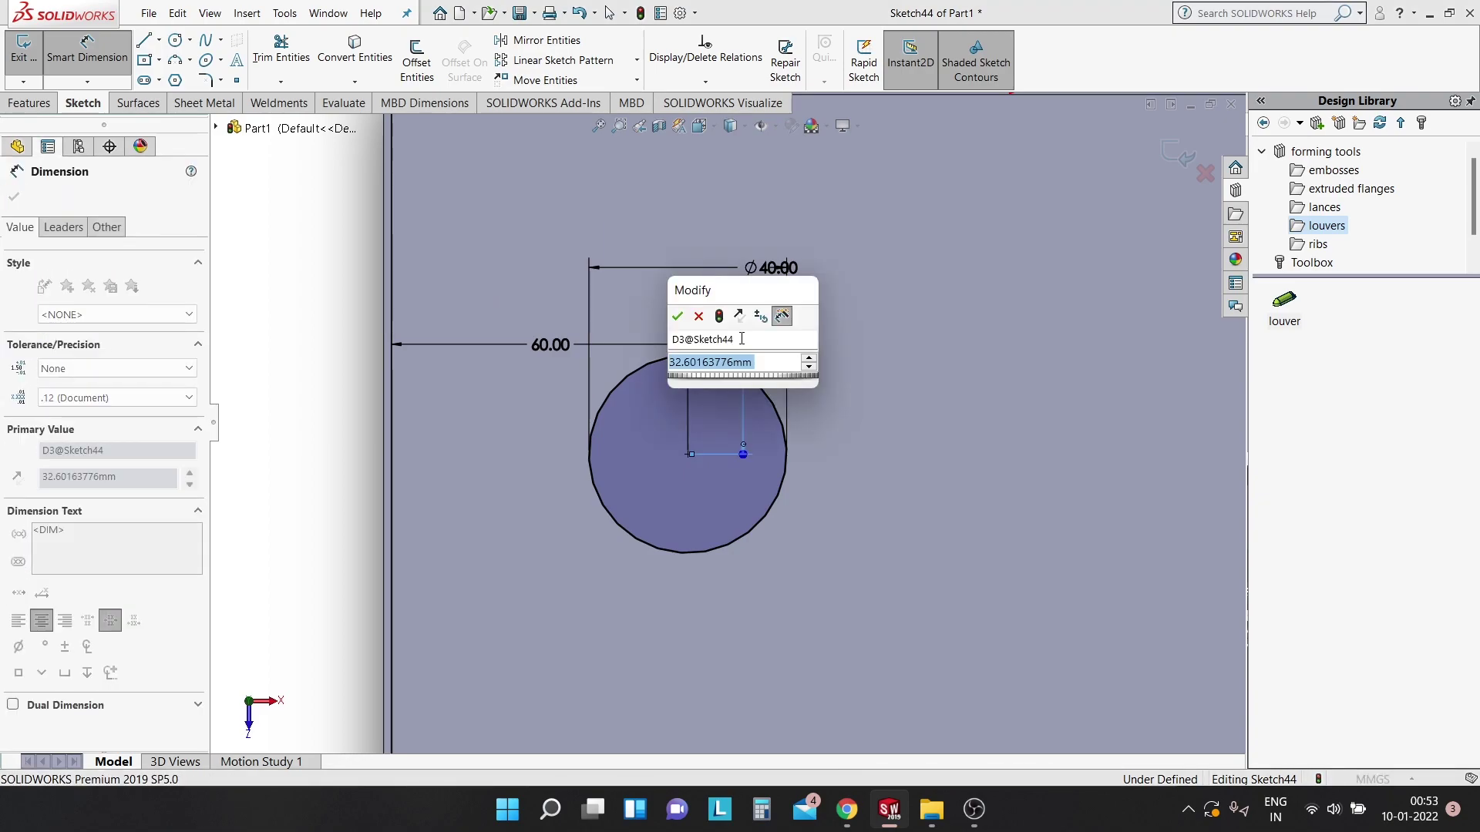
text(25)
key(Return)
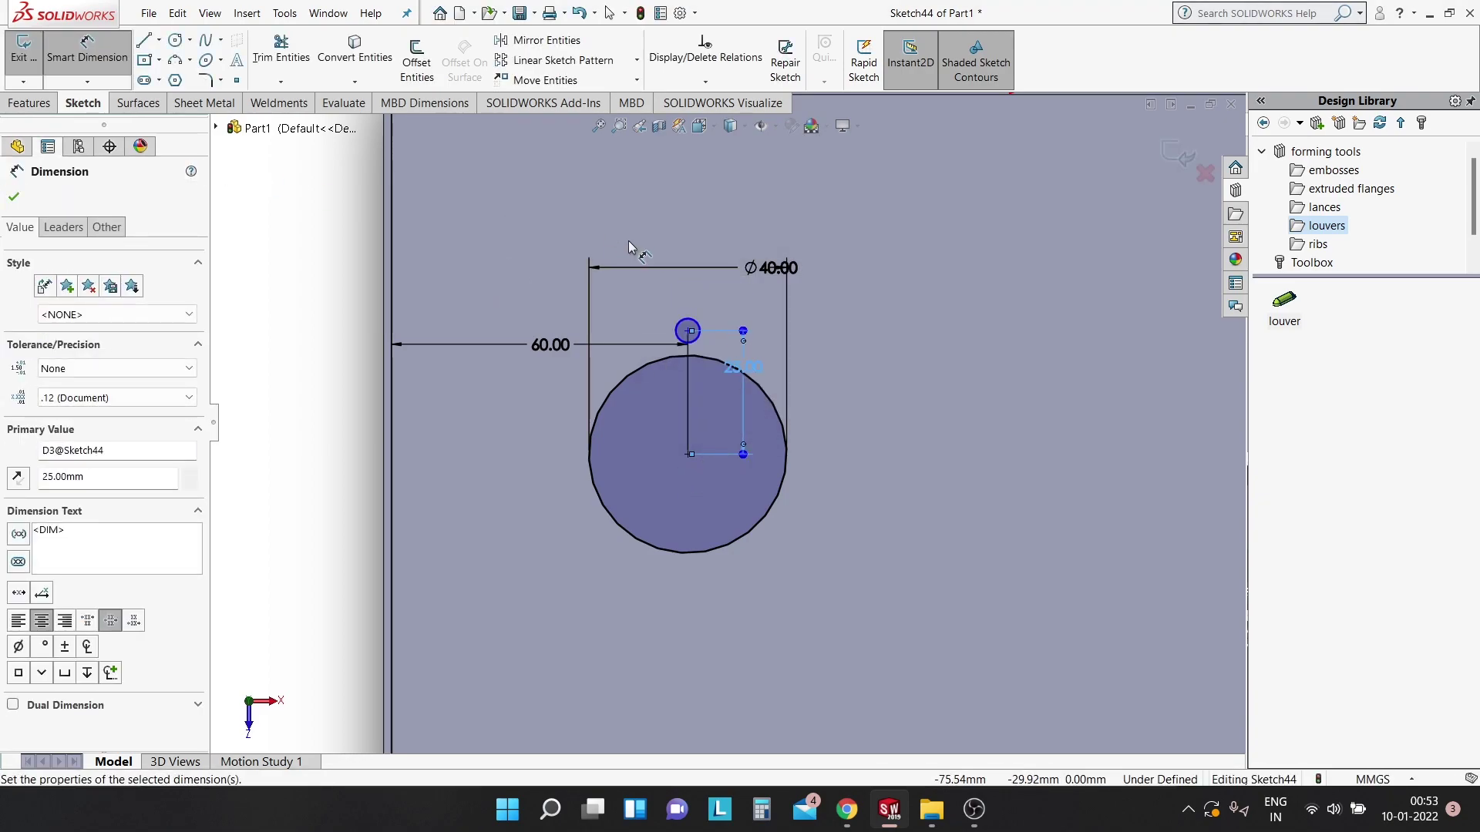
Set the small circle's diameter to 3 mm.
click(697, 326)
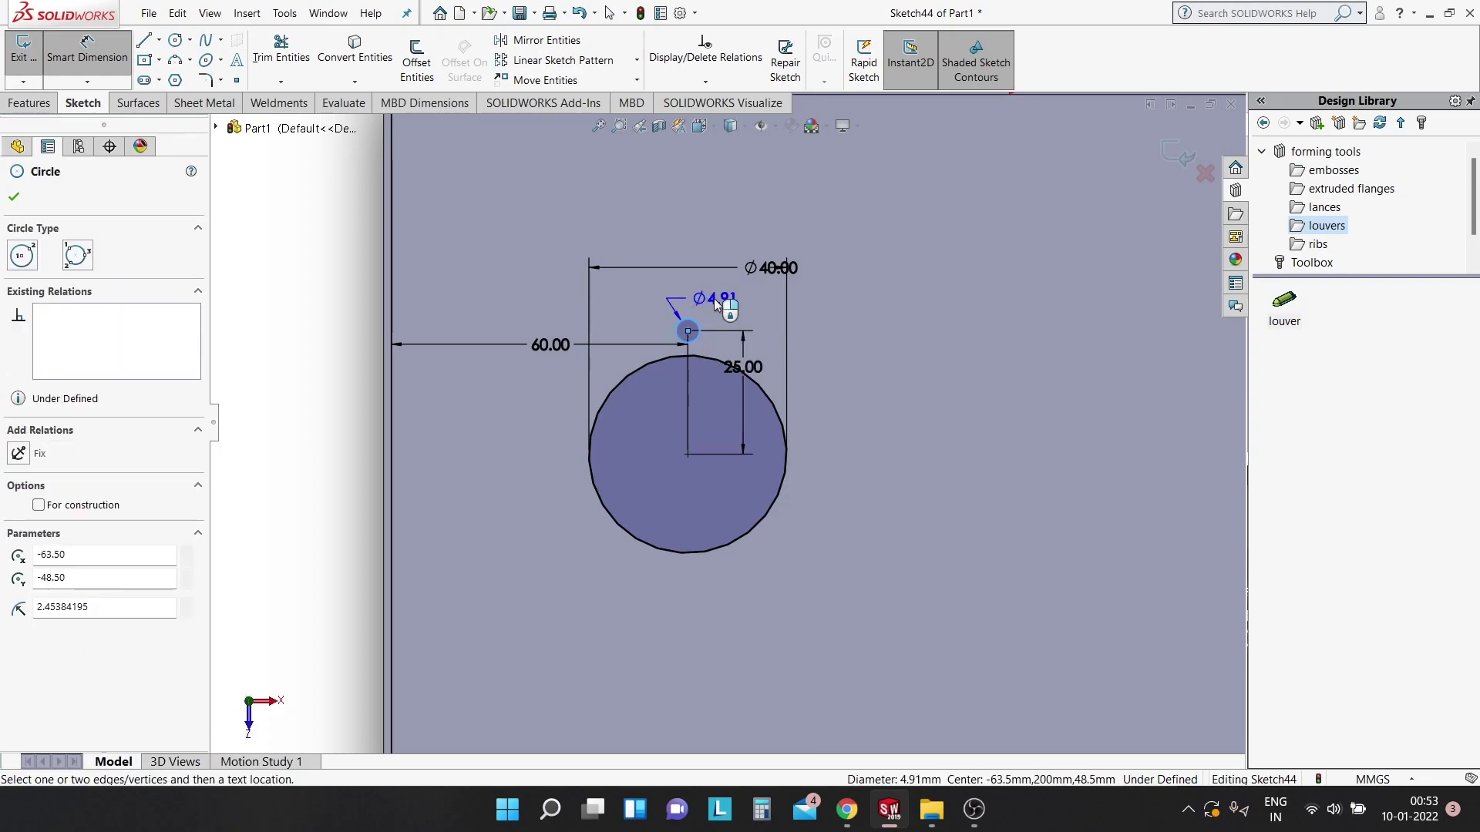
click(704, 285)
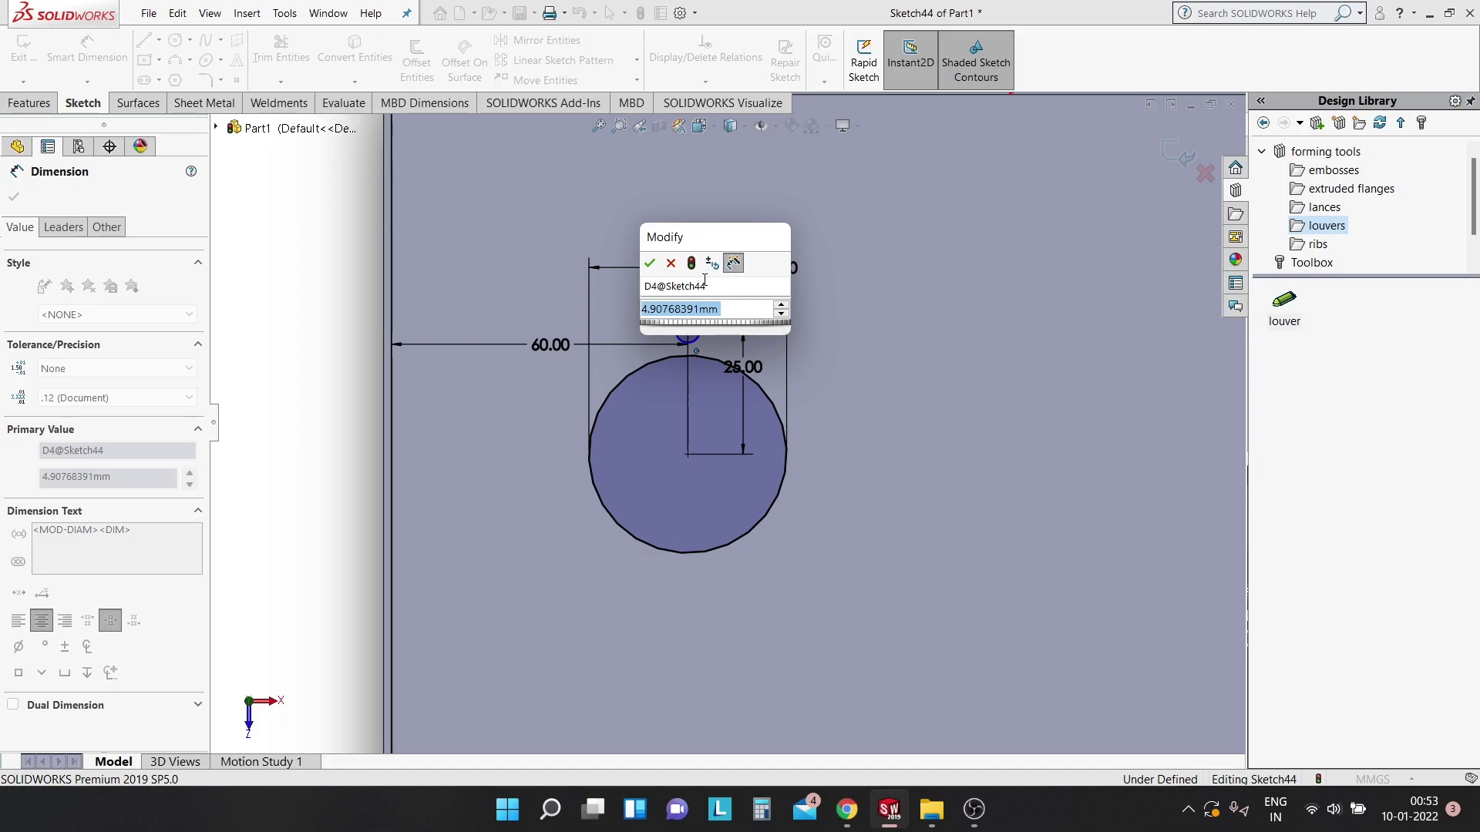
text(3)
key(Return)
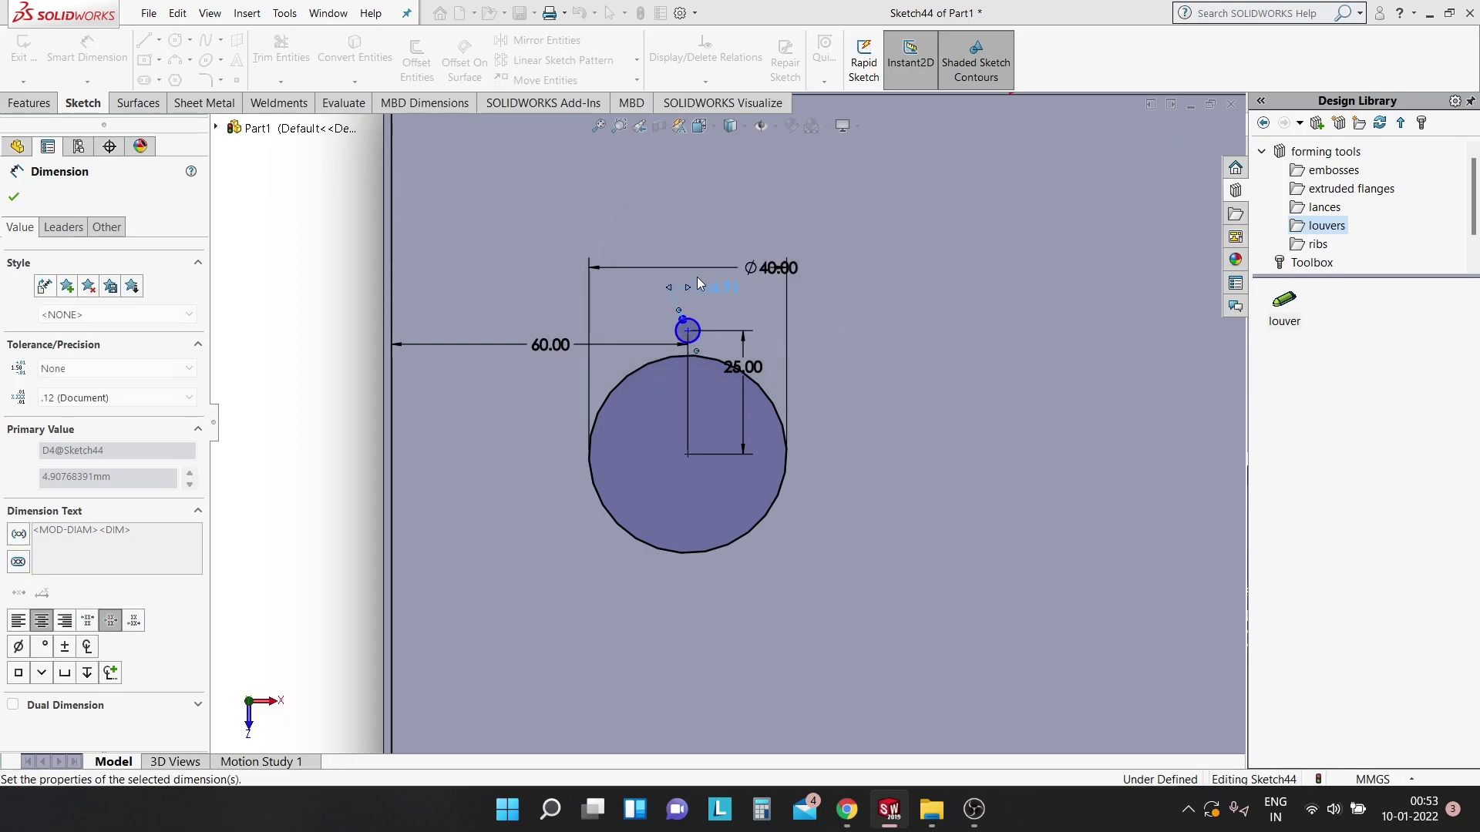
click(15, 199)
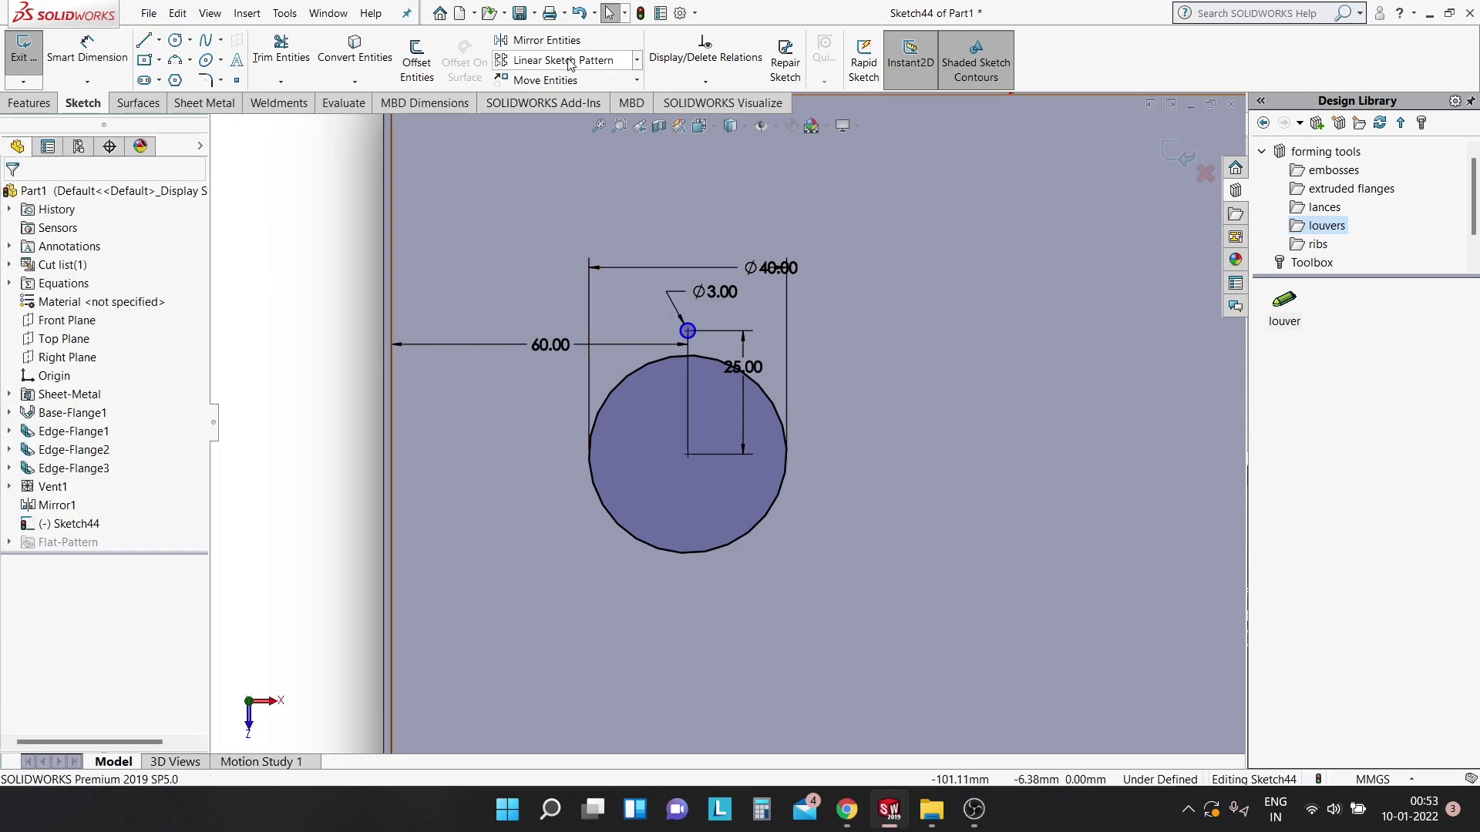
Circular-pattern the 3 mm circle into 4 instances around the Ø40 circle's centre point.
click(637, 60)
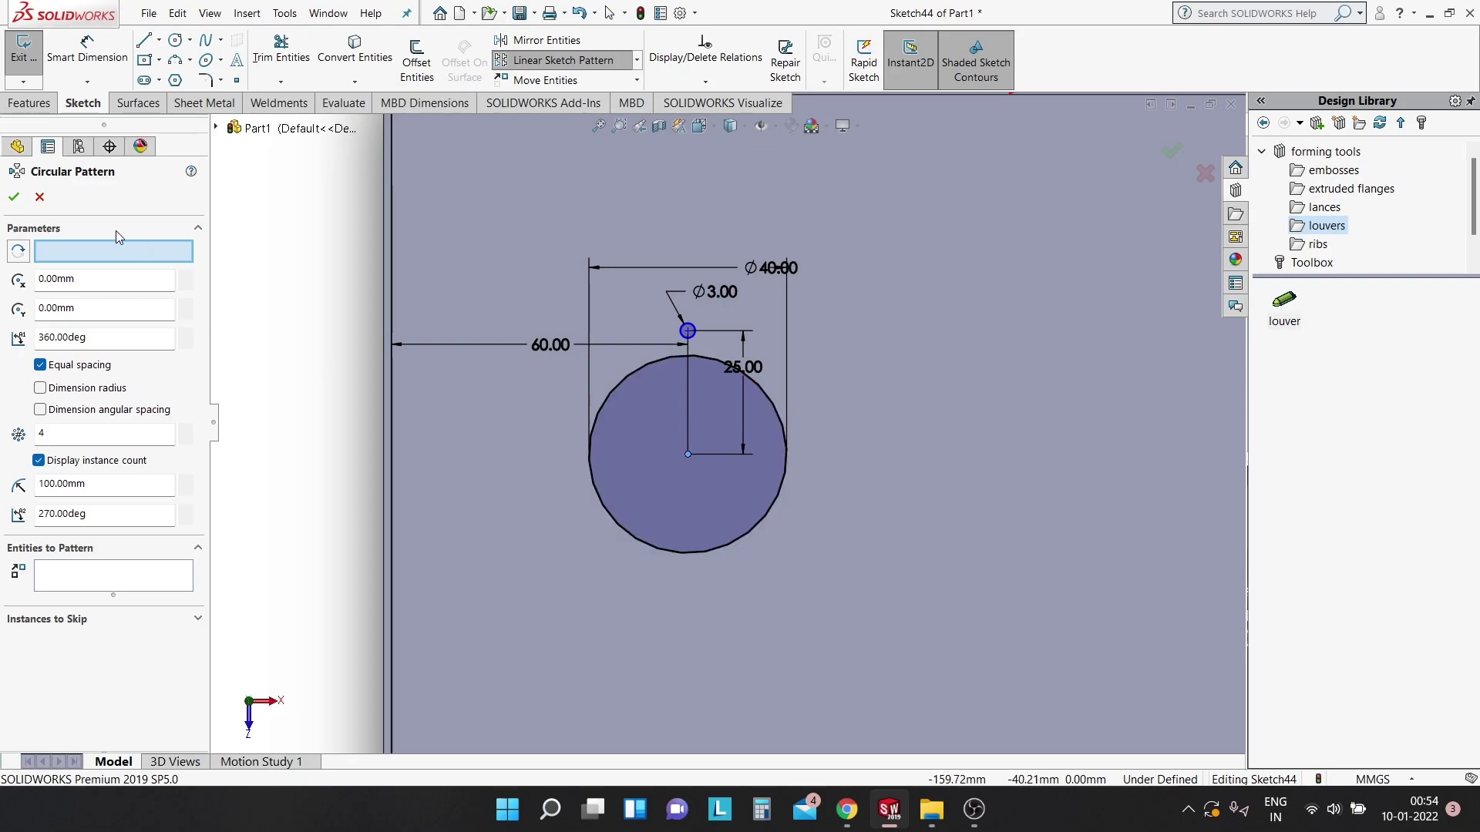
click(114, 578)
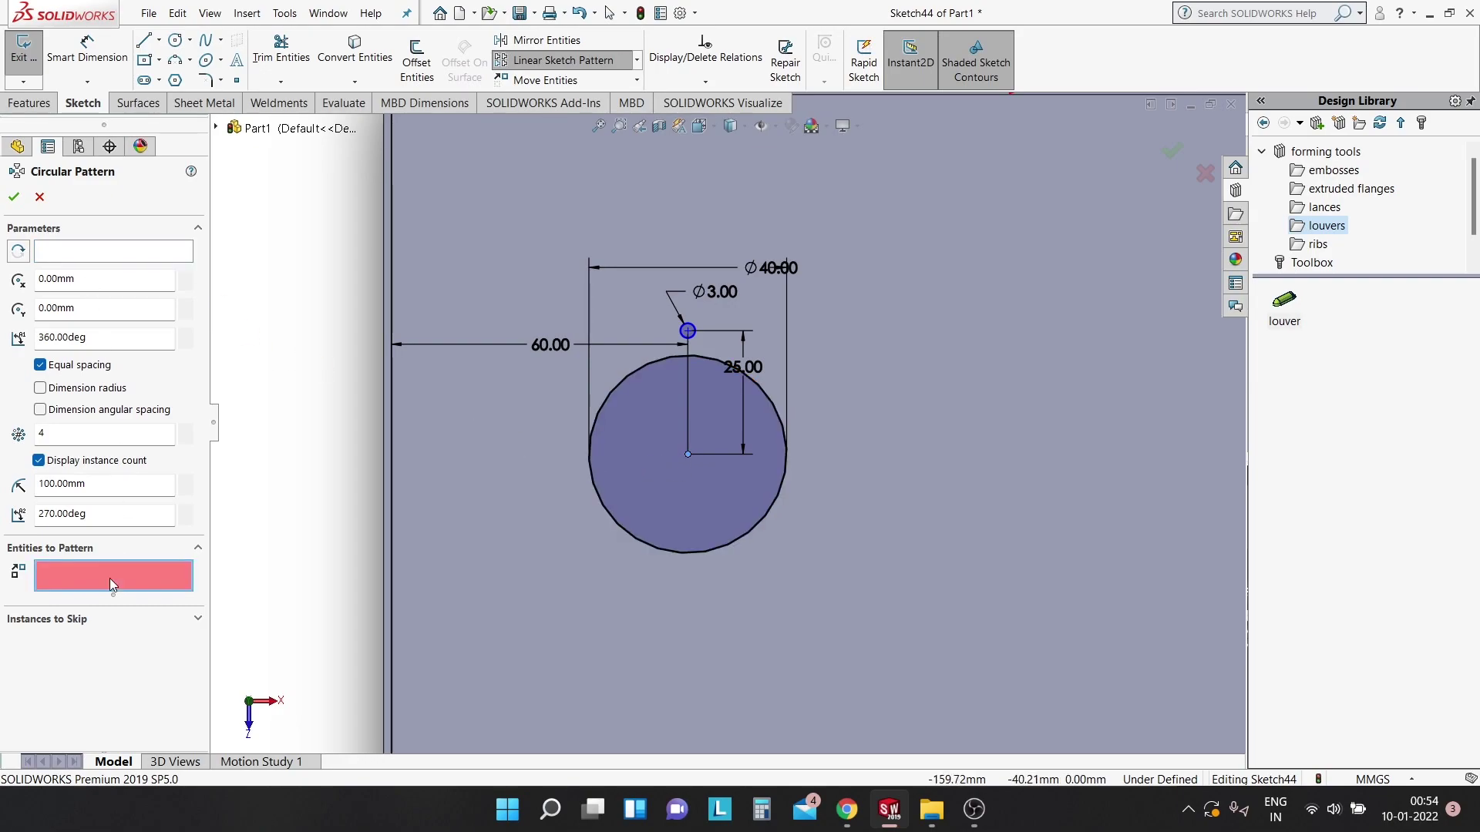
click(688, 332)
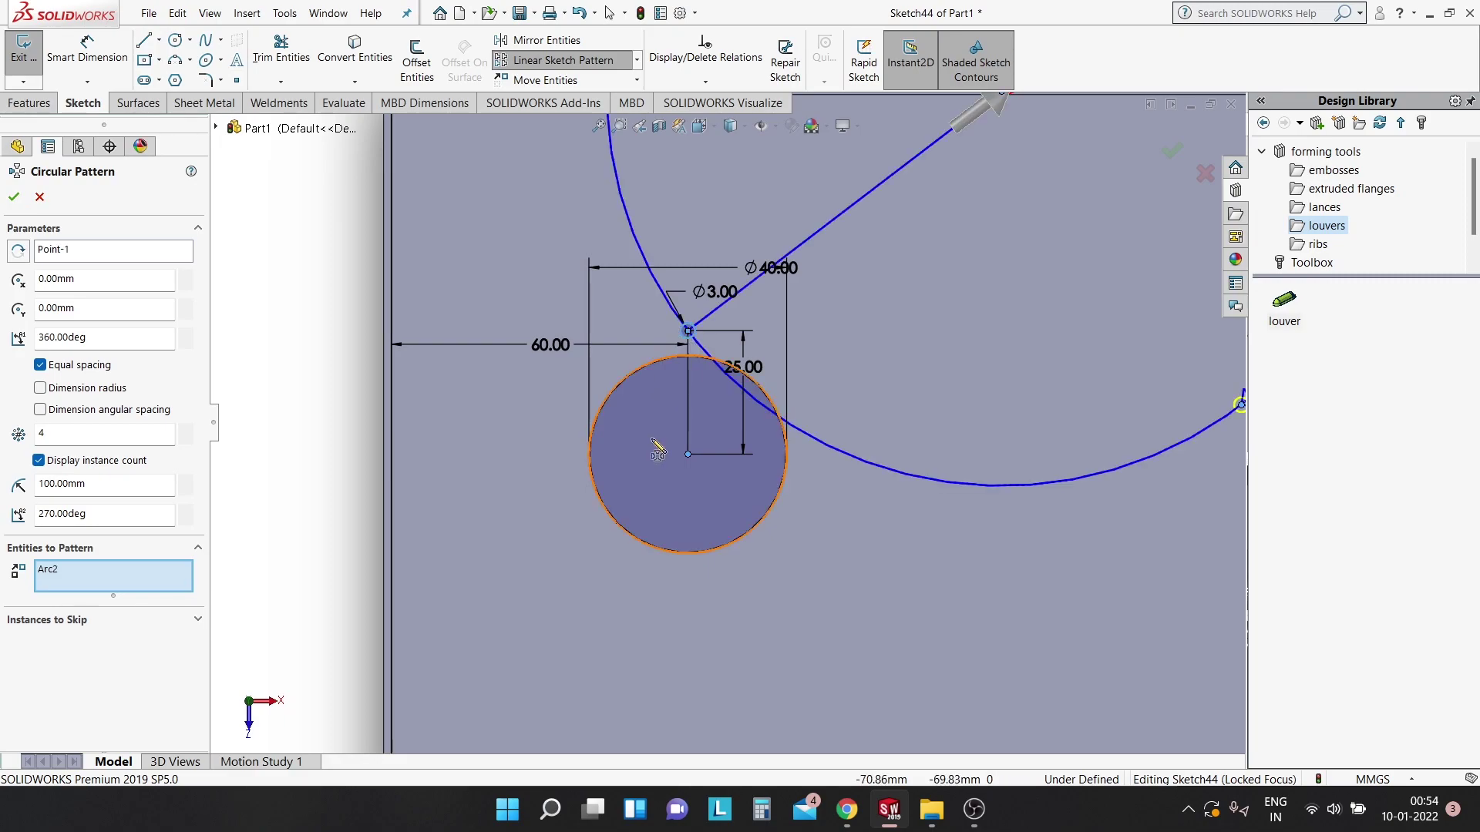
right_click(115, 253)
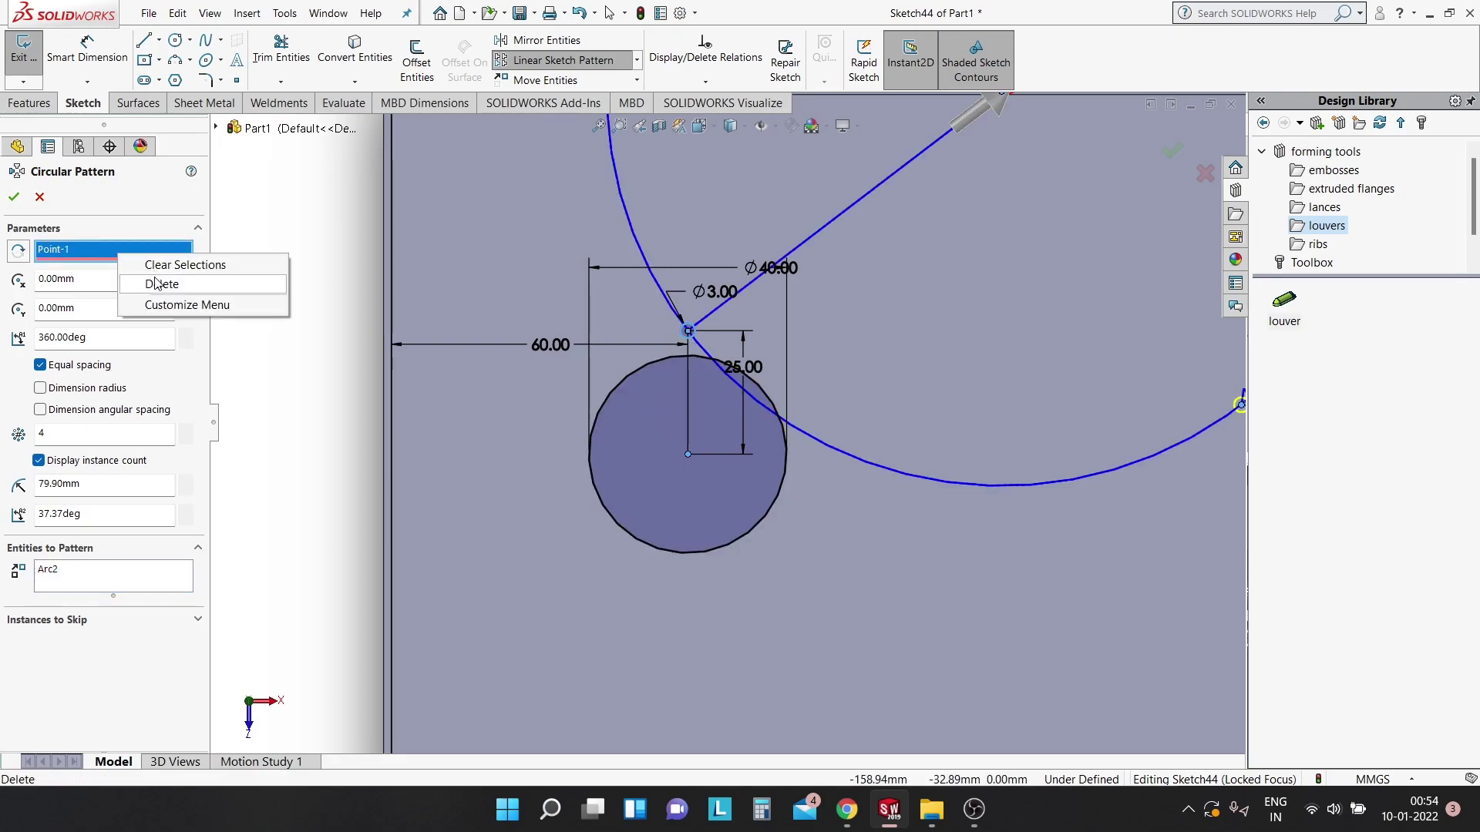
click(155, 284)
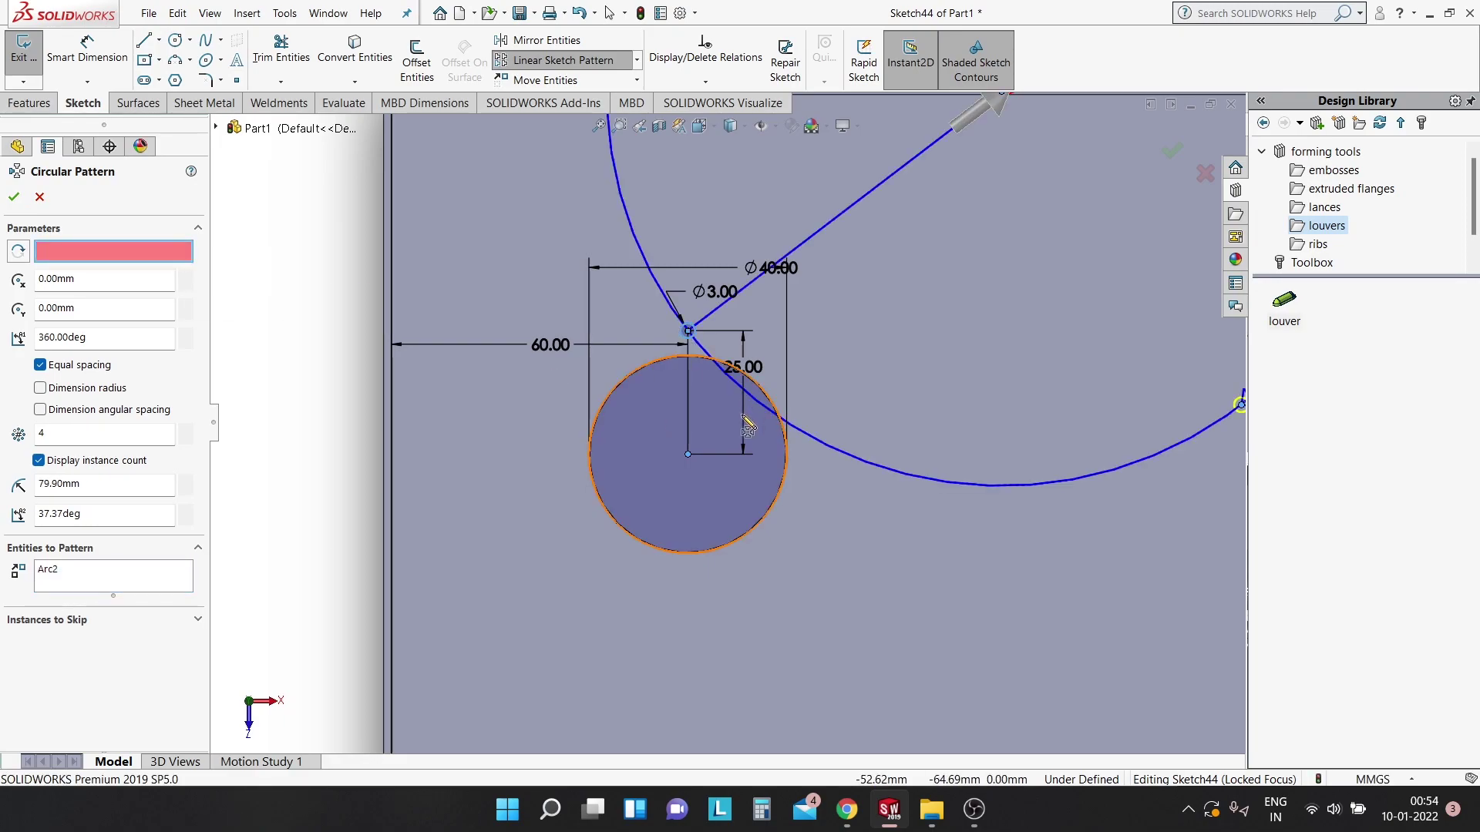
click(688, 454)
key(Return)
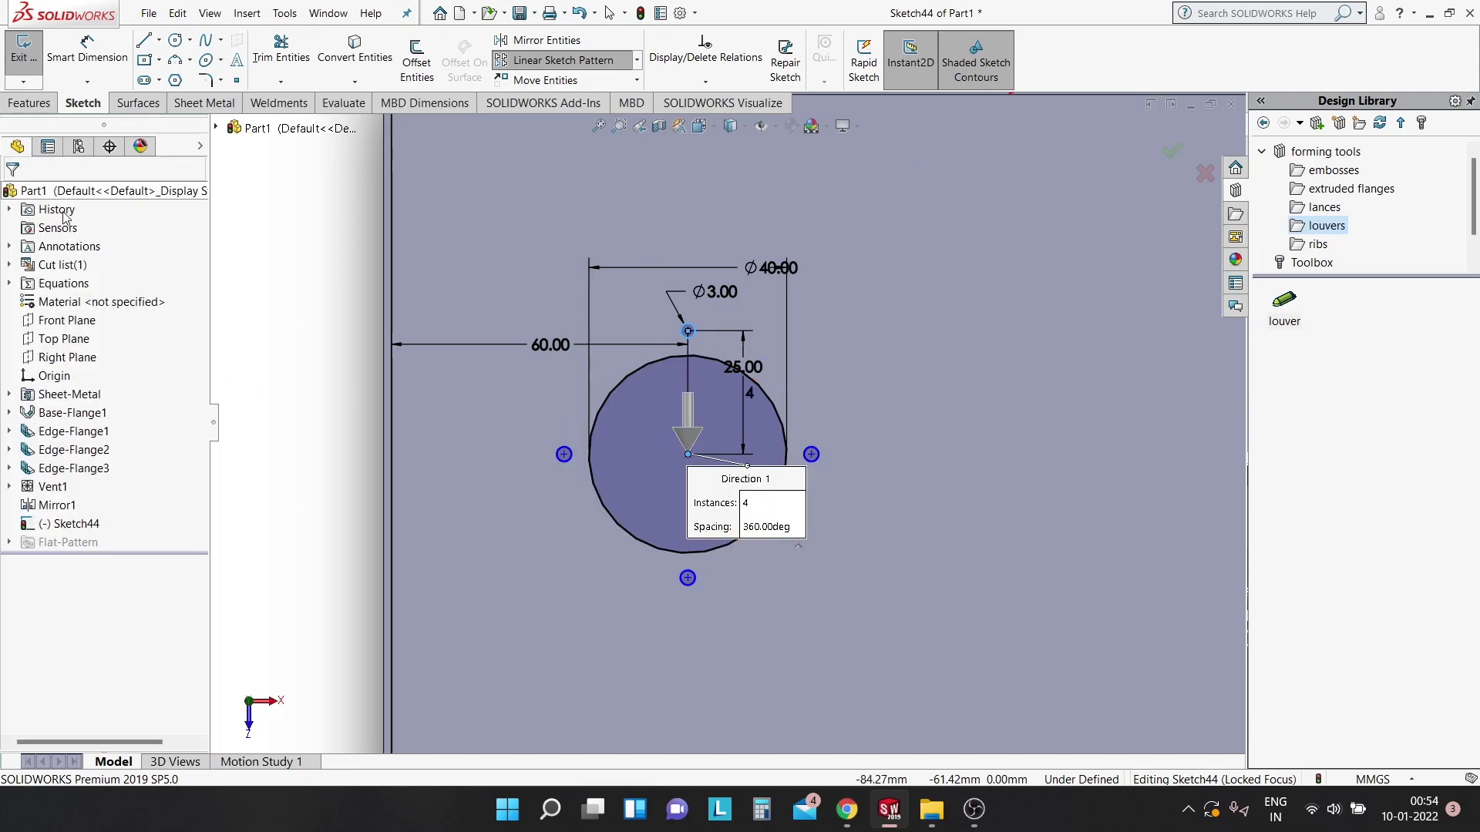
click(31, 103)
Extrude-cut the Ø40 circle and four Ø3 circles through the panel, linked to thickness.
click(266, 58)
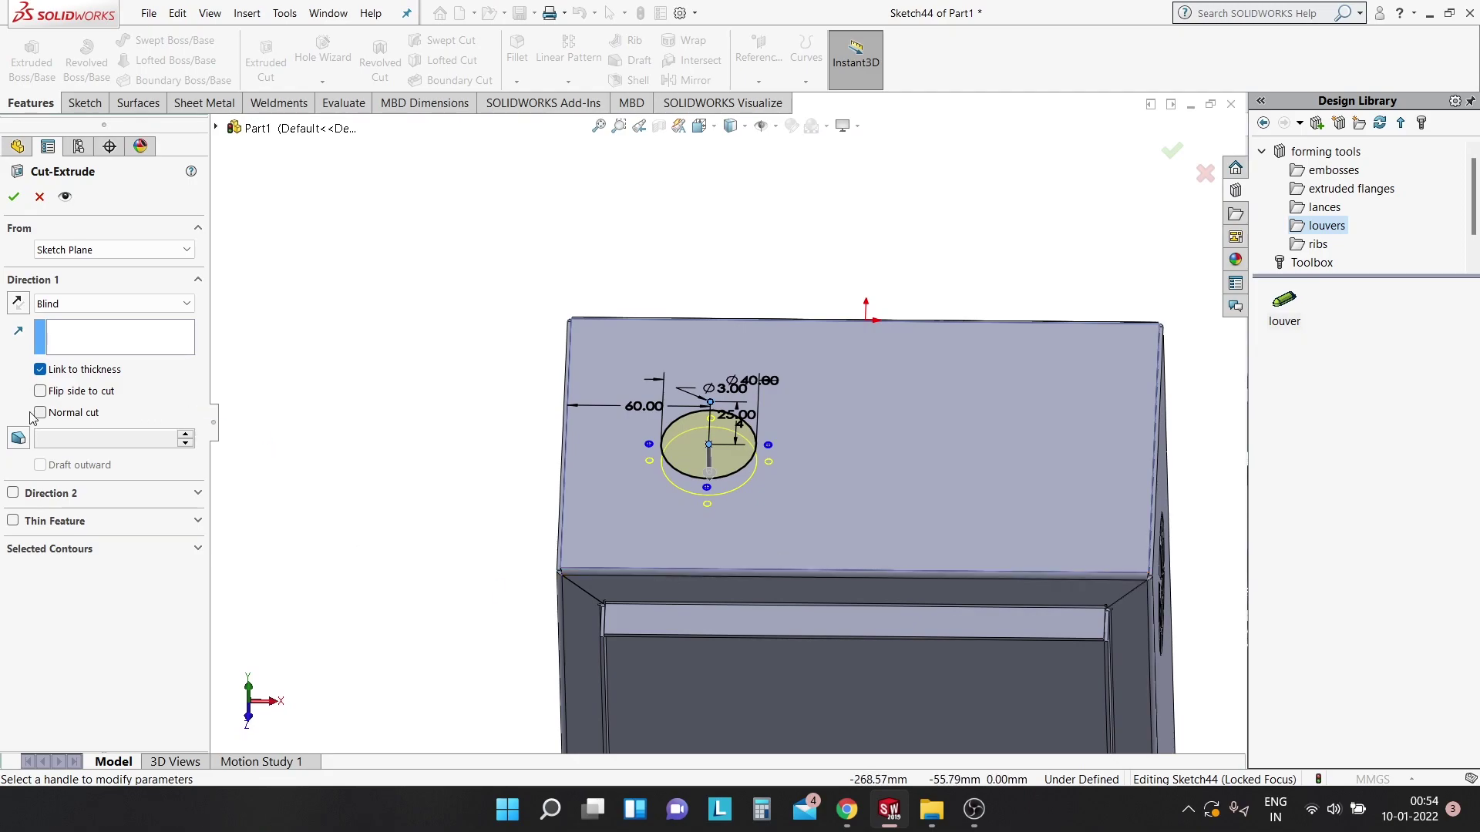
mouse_move(798, 549)
middle_down()
mouse_move(717, 275)
mouse_move(747, 456)
mouse_move(740, 516)
middle_up()
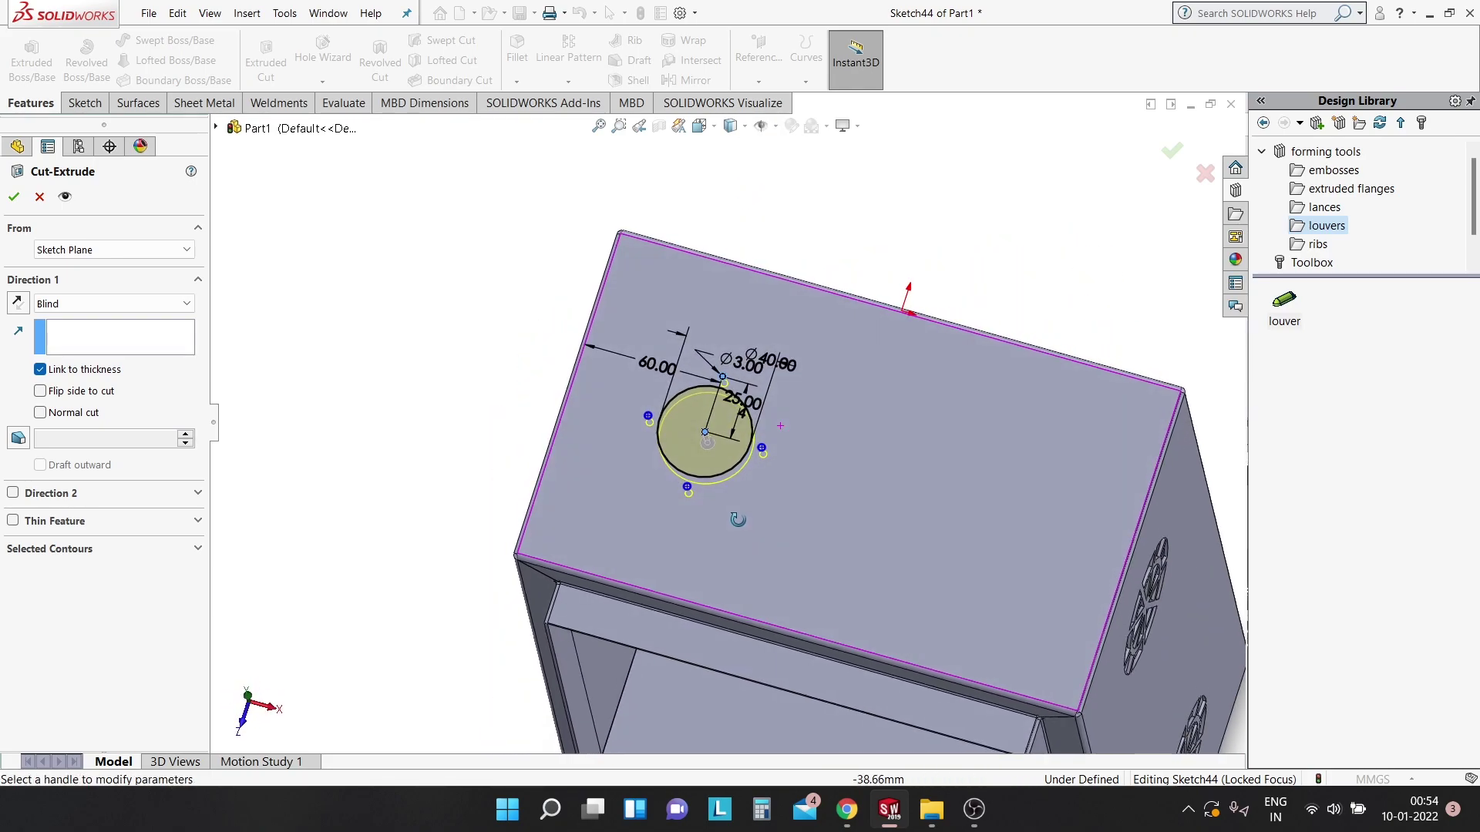
click(14, 197)
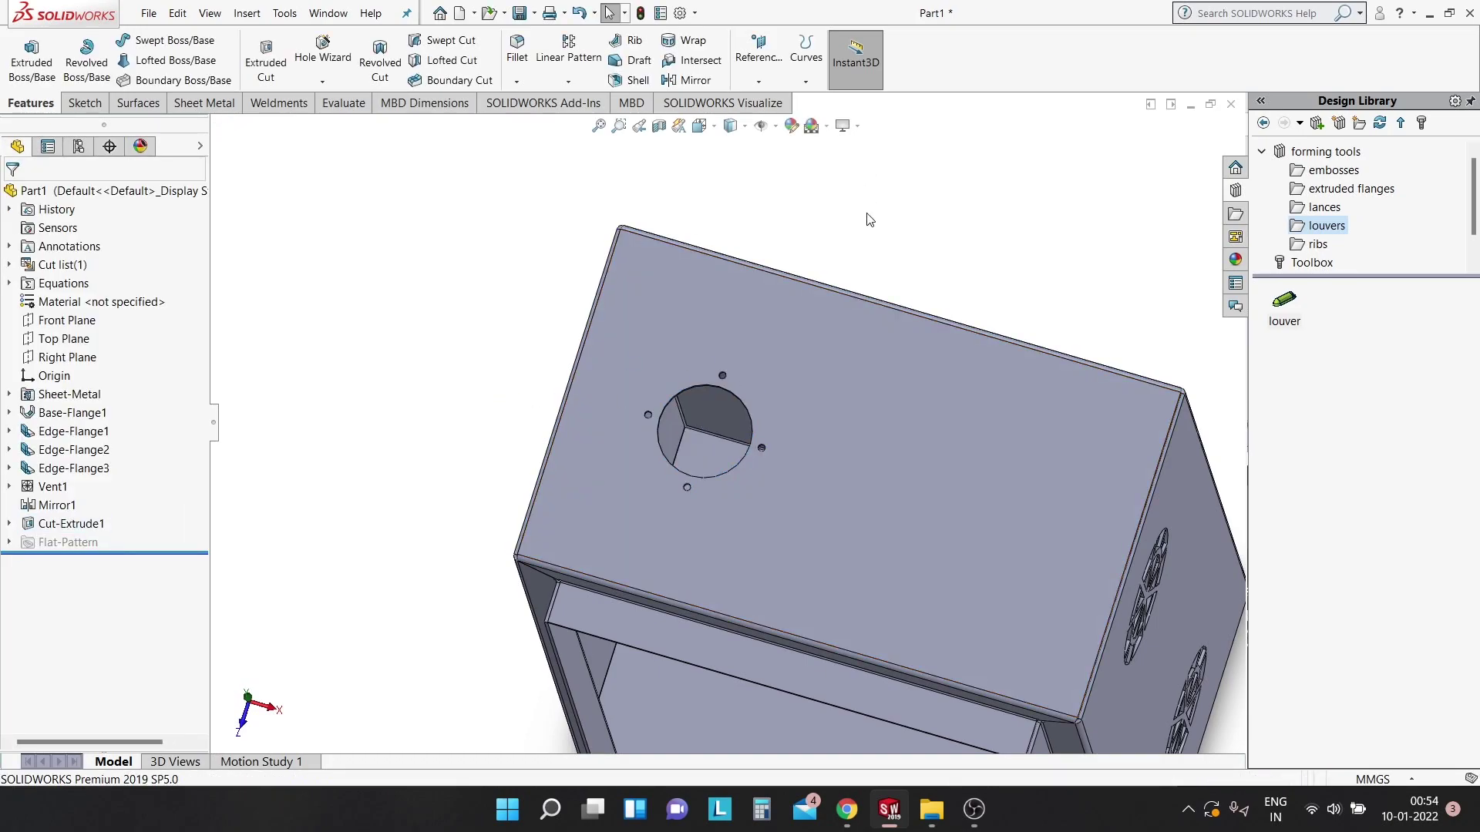
scroll(870, 220, up, 5)
Mirror Cut-Extrude1 across the Right Plane to create a second top hole set.
middle_drag(885, 347, 864, 165)
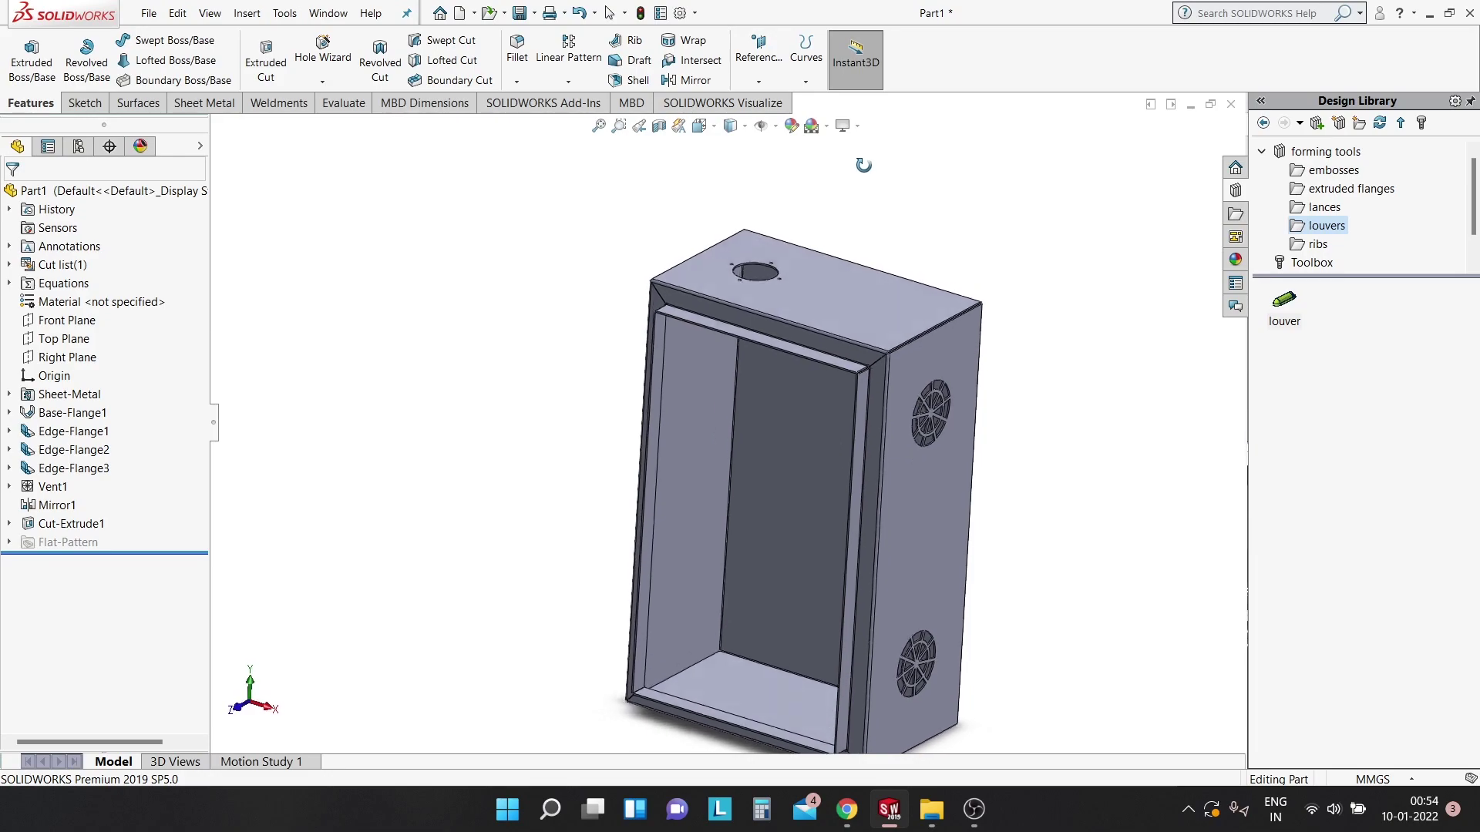
scroll(814, 307, down, 3)
click(814, 306)
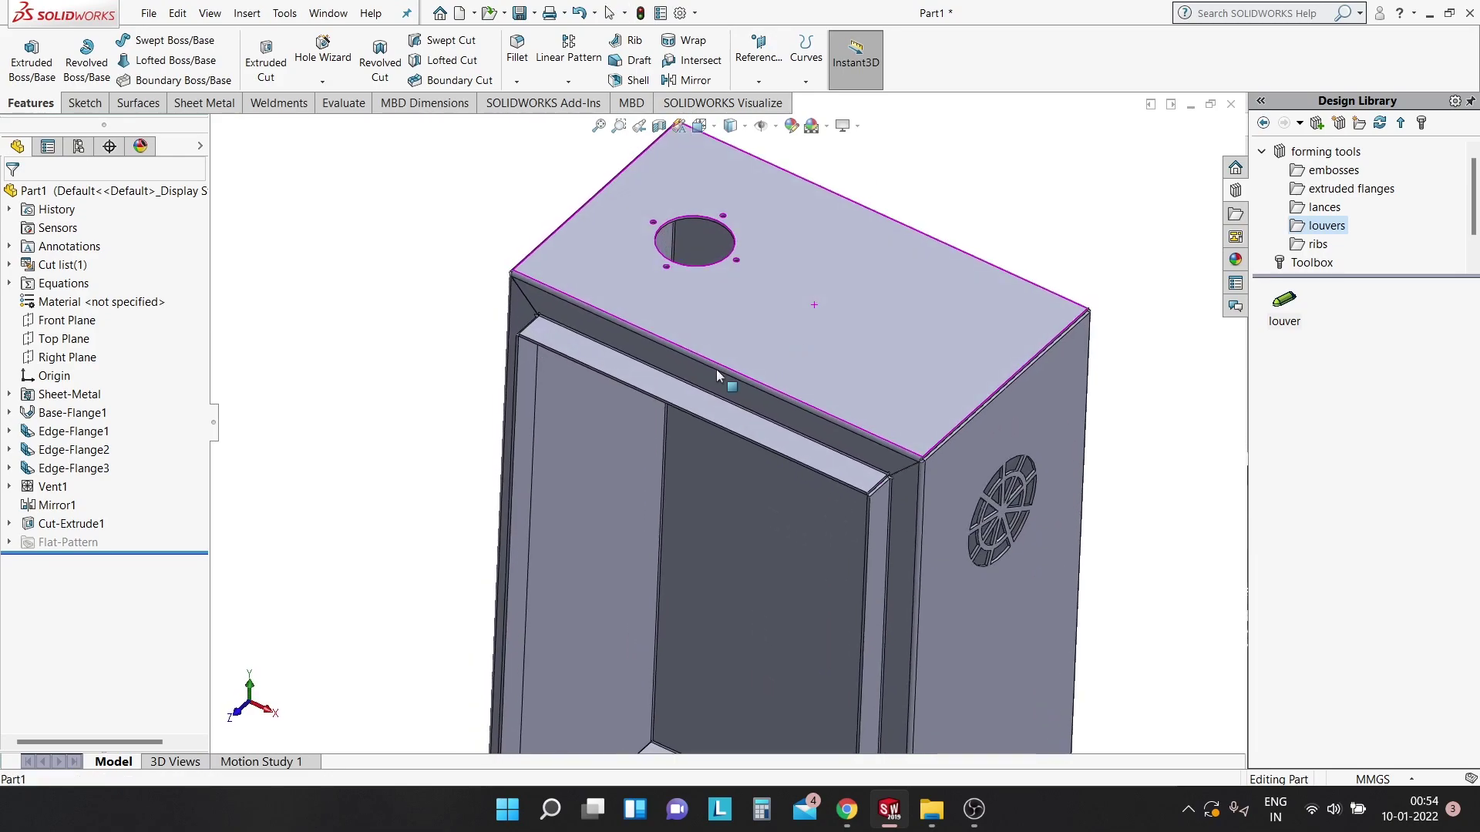
key(Escape)
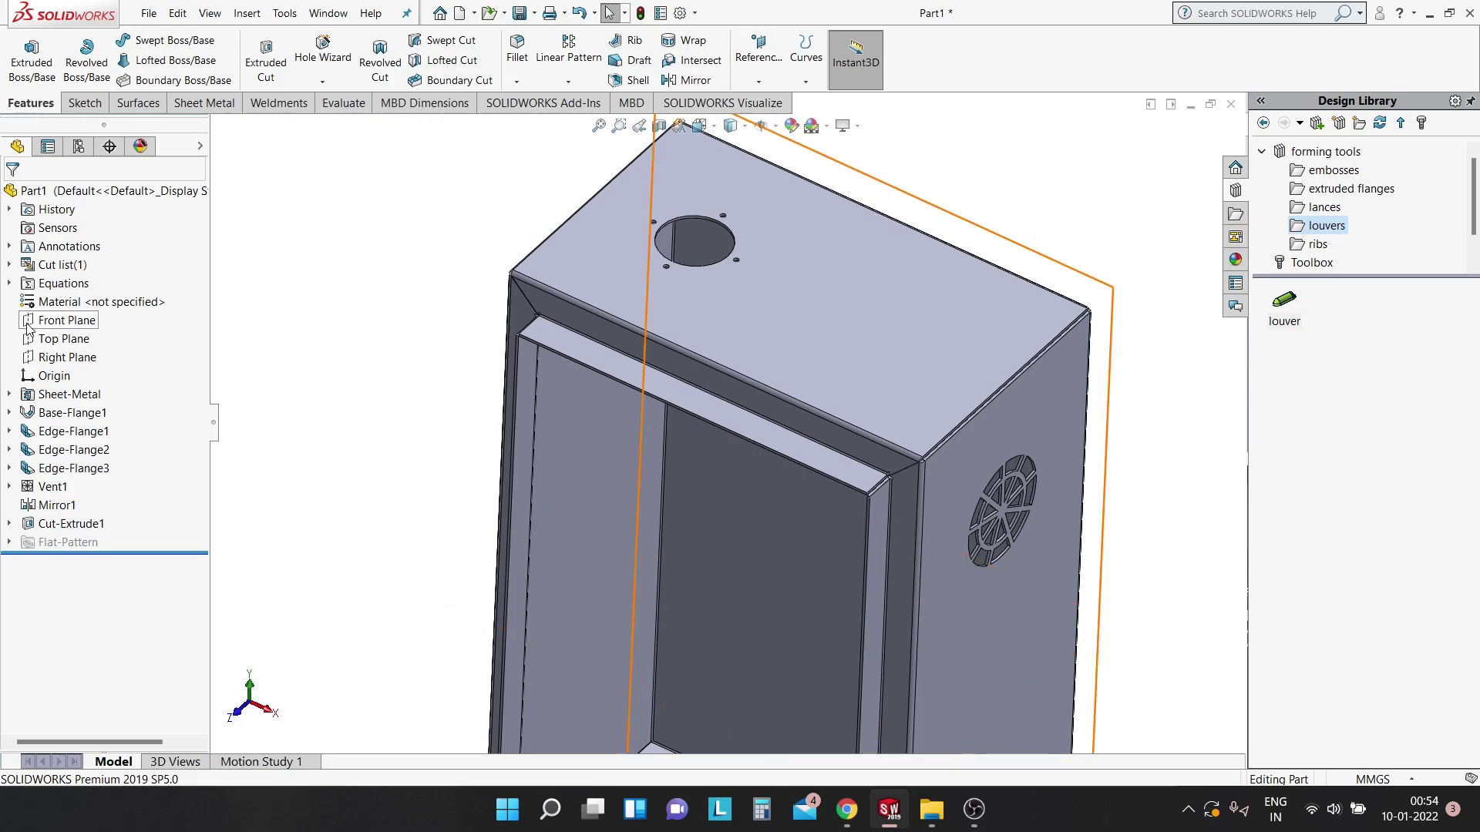
click(678, 81)
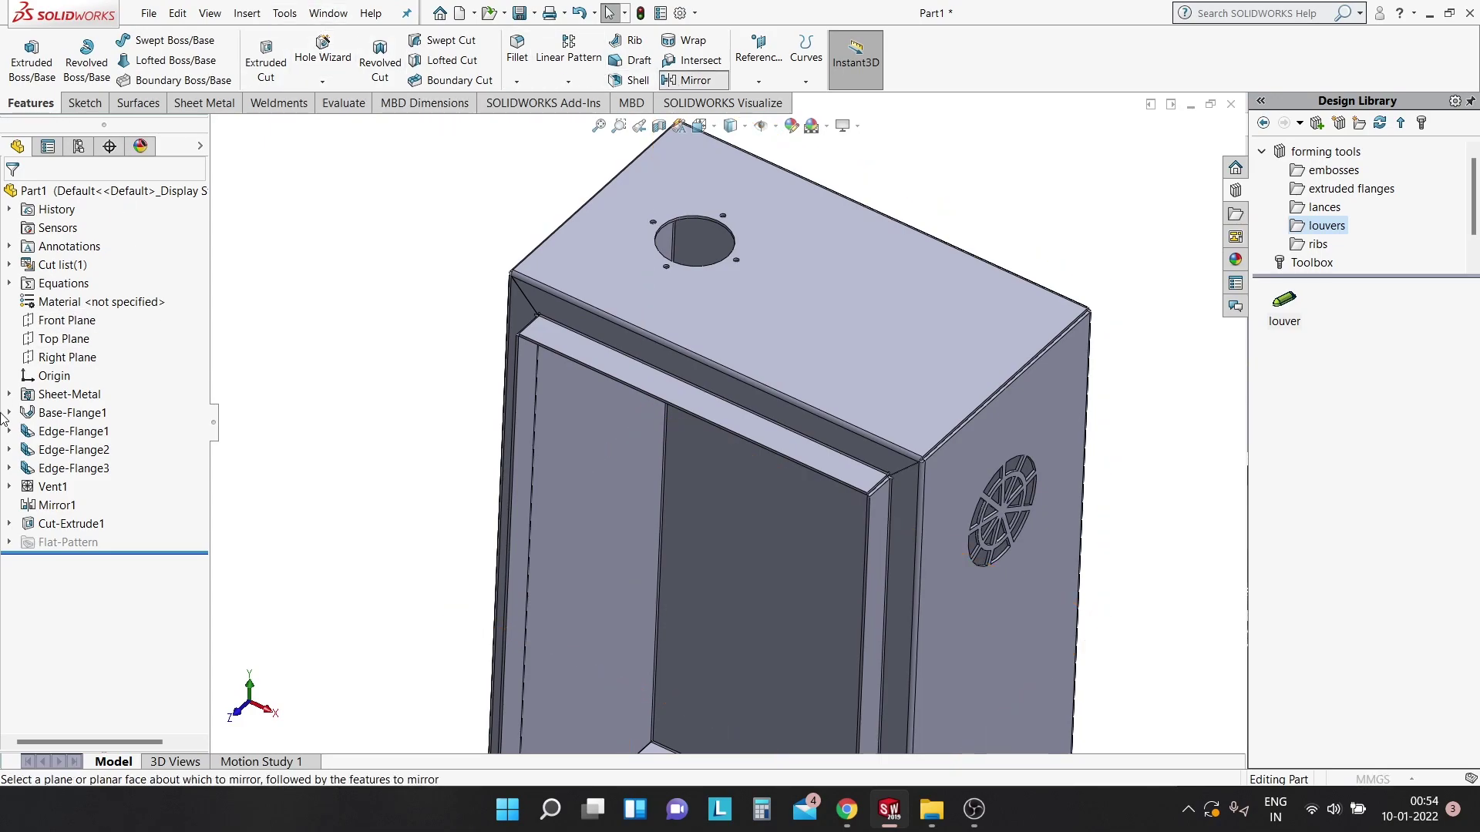
click(216, 128)
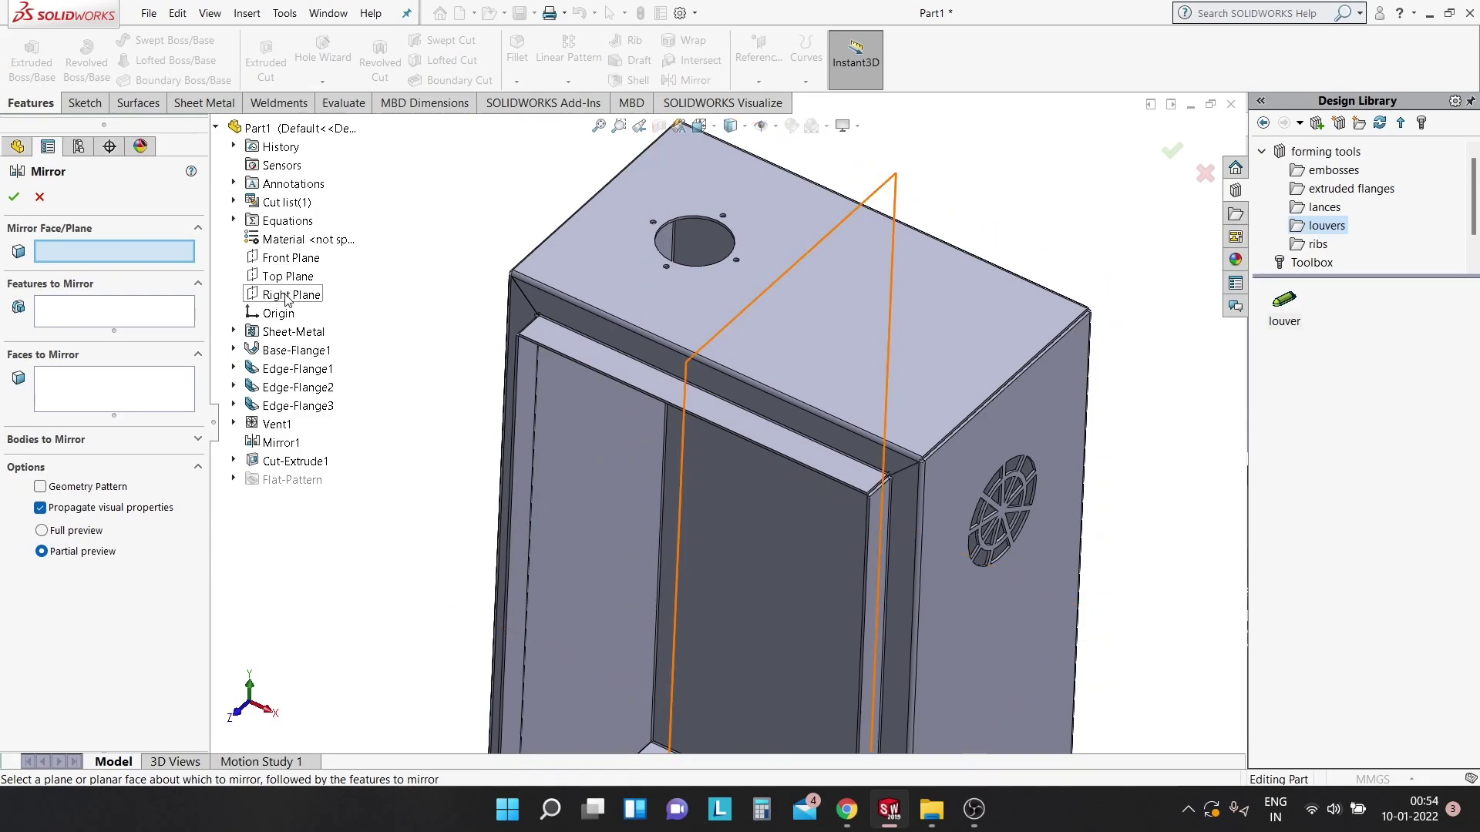
click(287, 298)
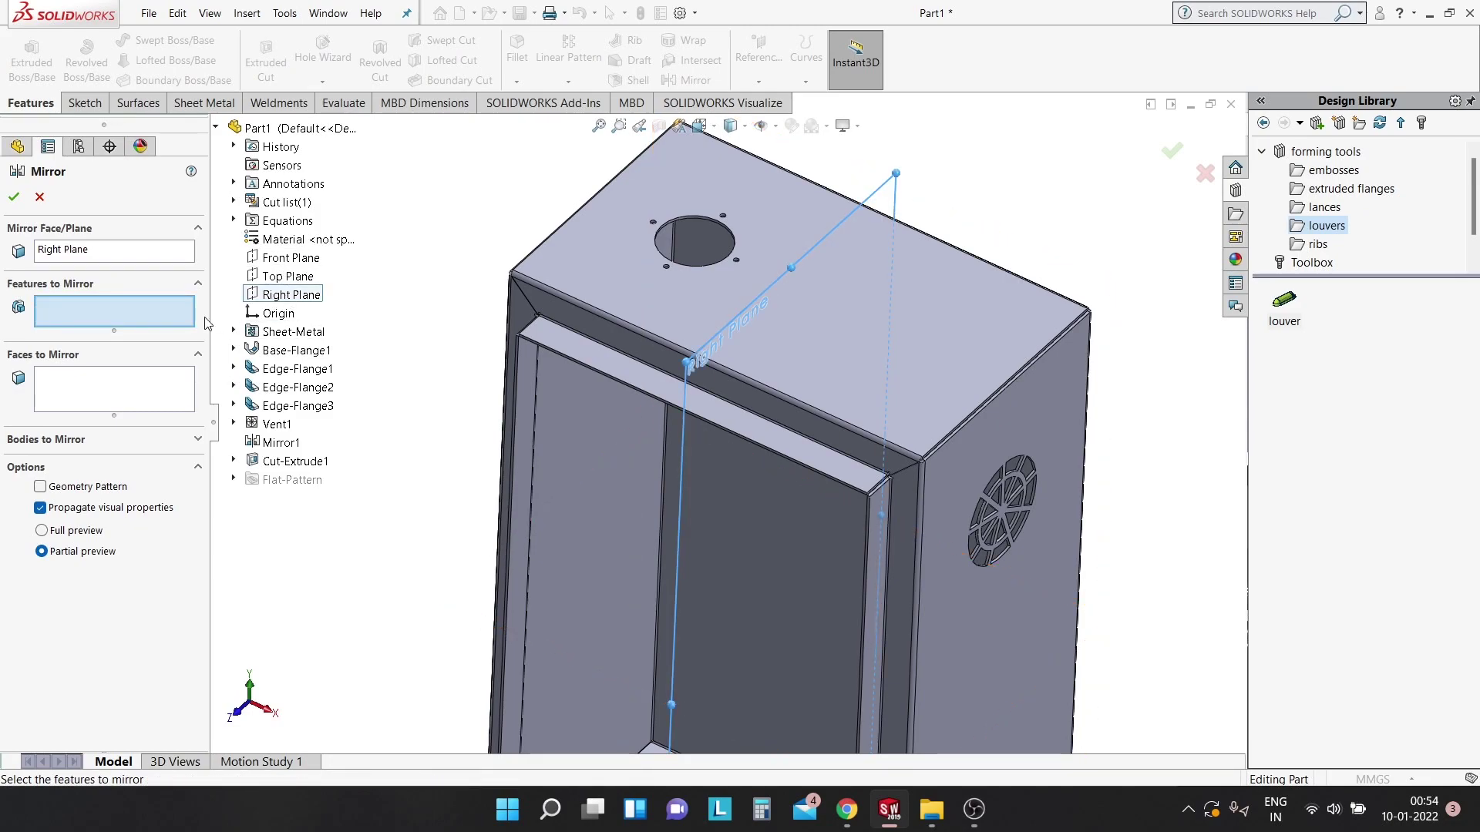
click(285, 461)
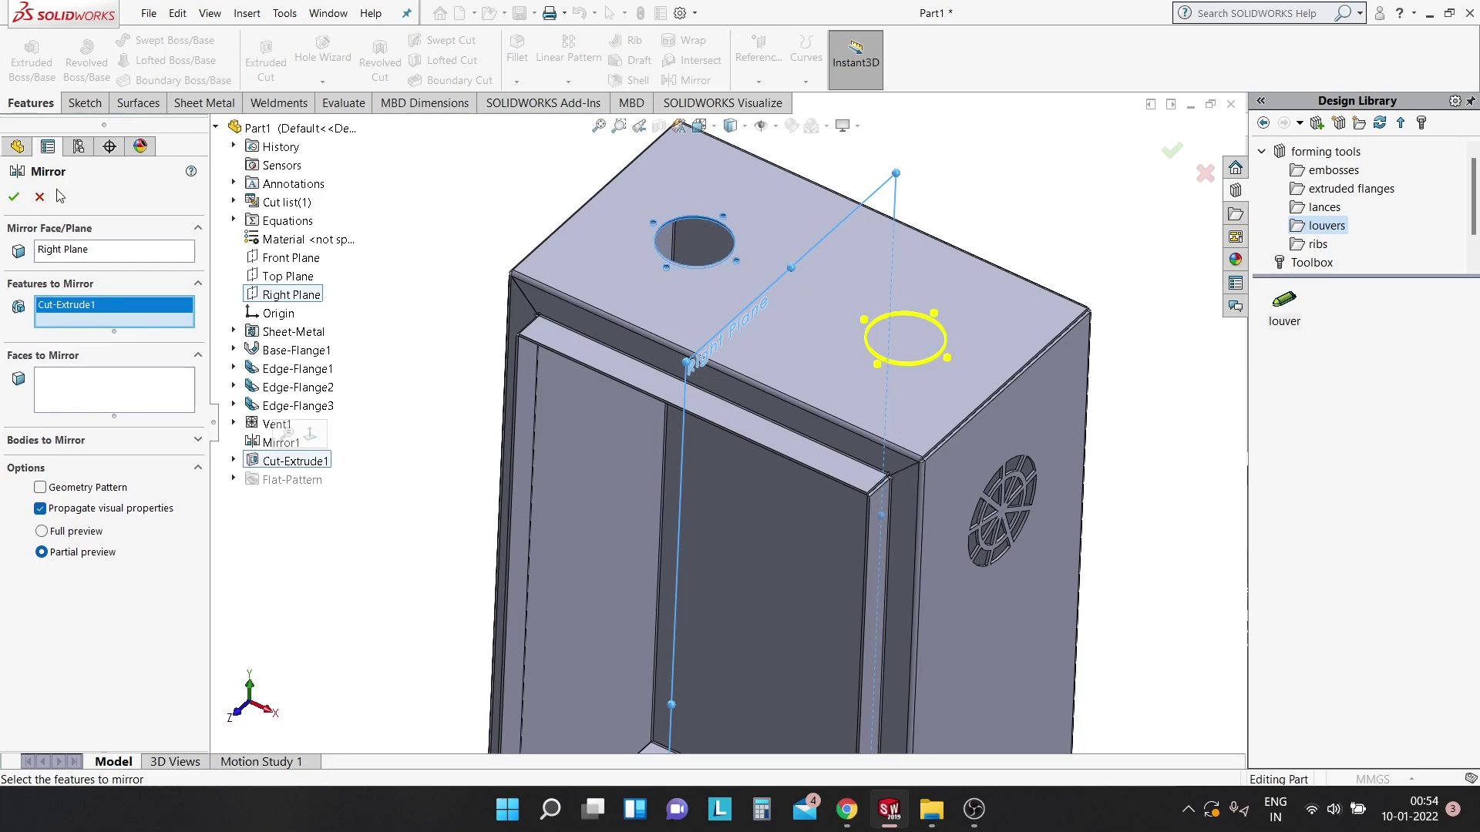
click(14, 198)
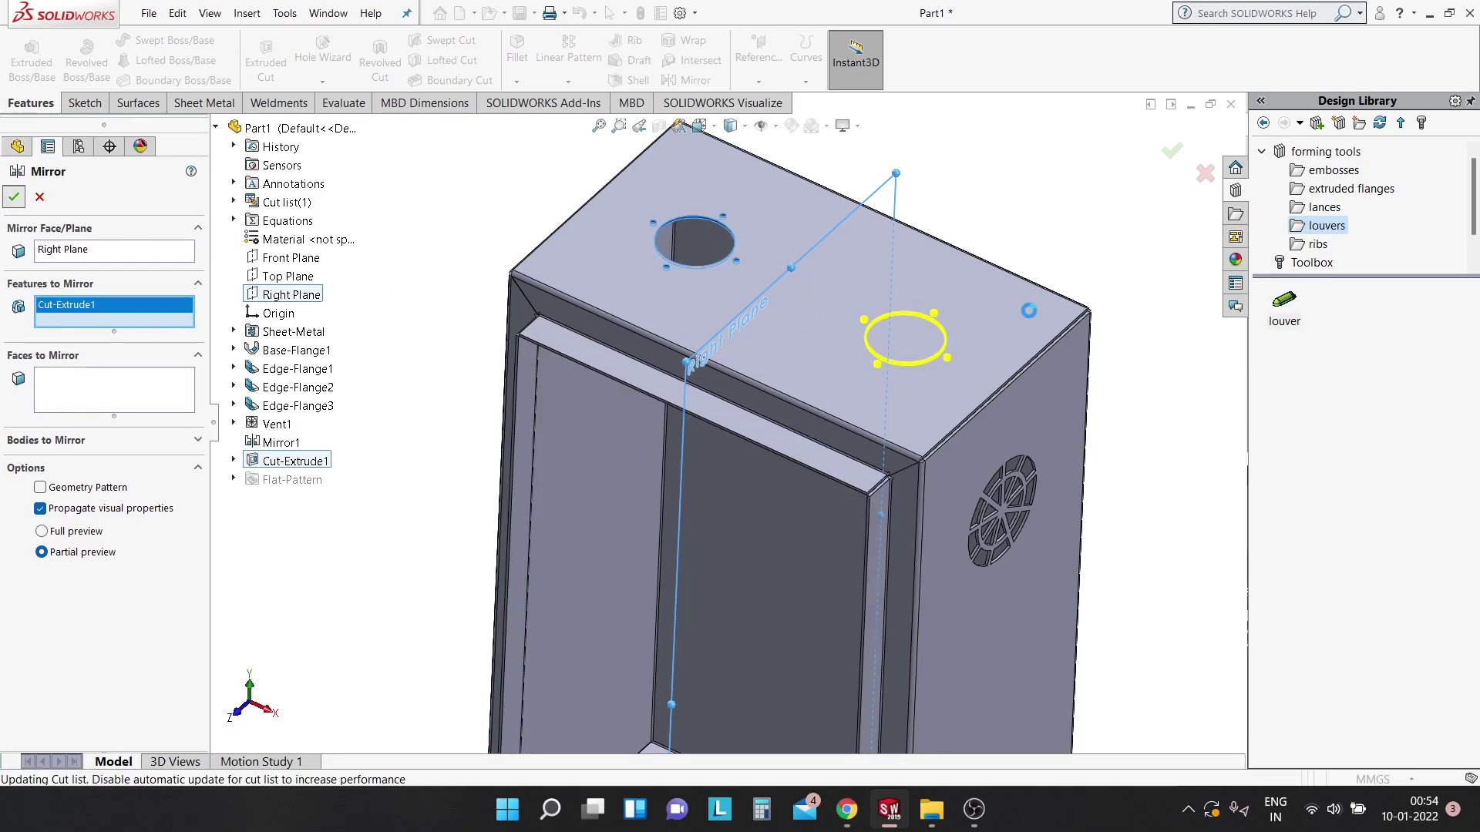
Check both top hole sets on the enclosure, then bring up Save As for the part.
key(f)
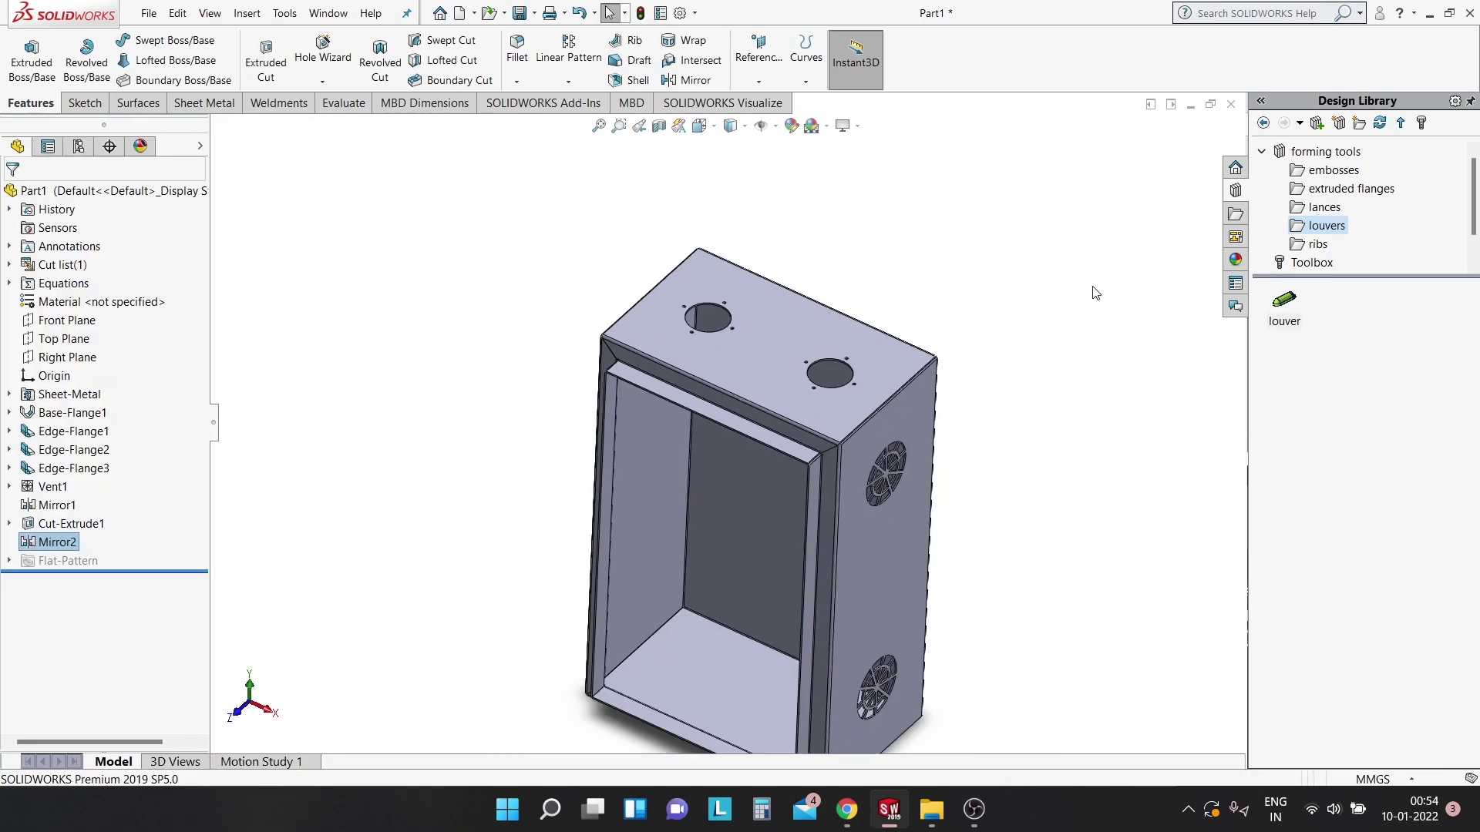
middle_drag(985, 398, 977, 367)
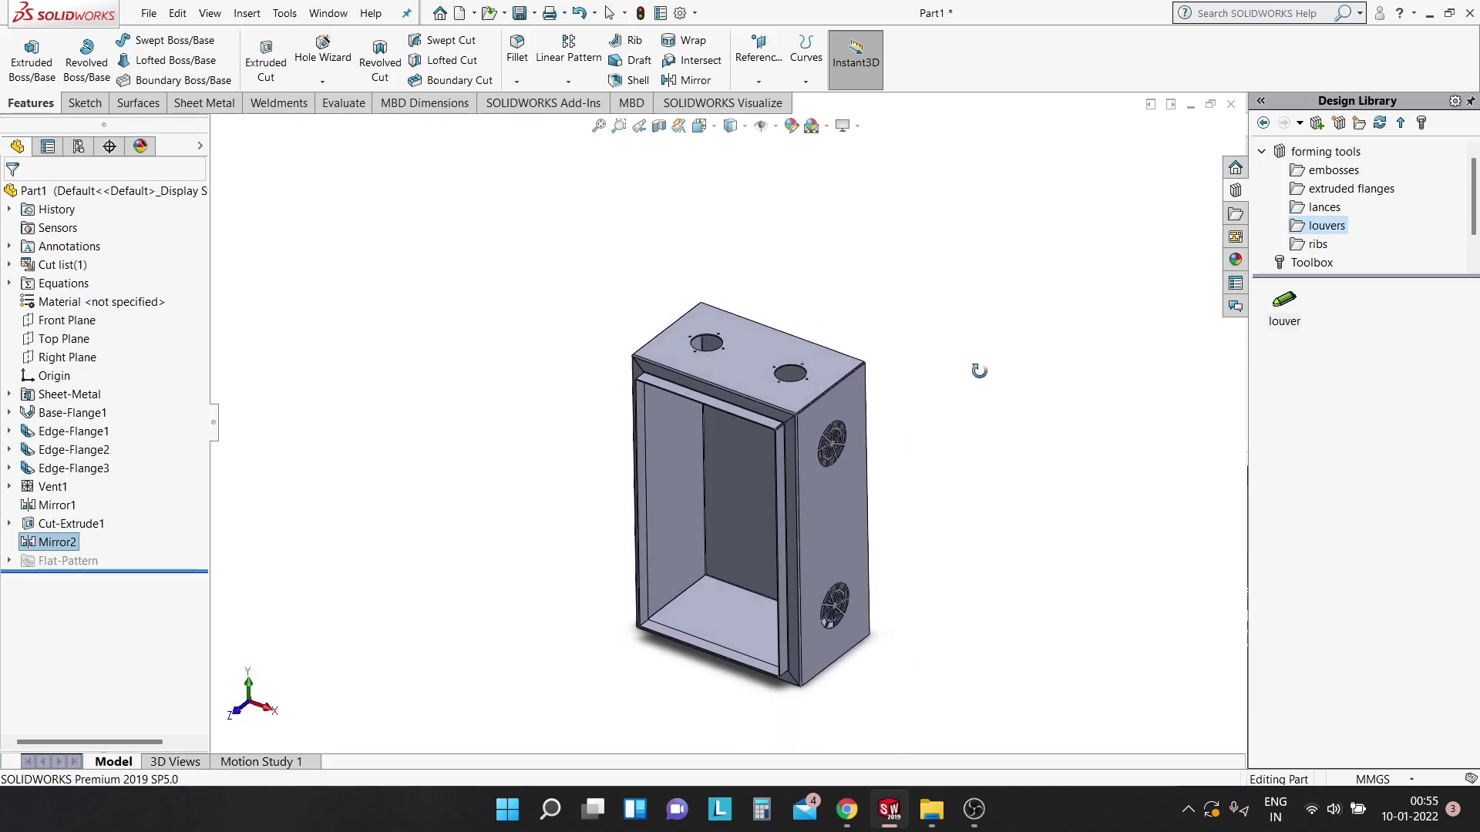
scroll(851, 568, down, 3)
scroll(849, 599, up, 1)
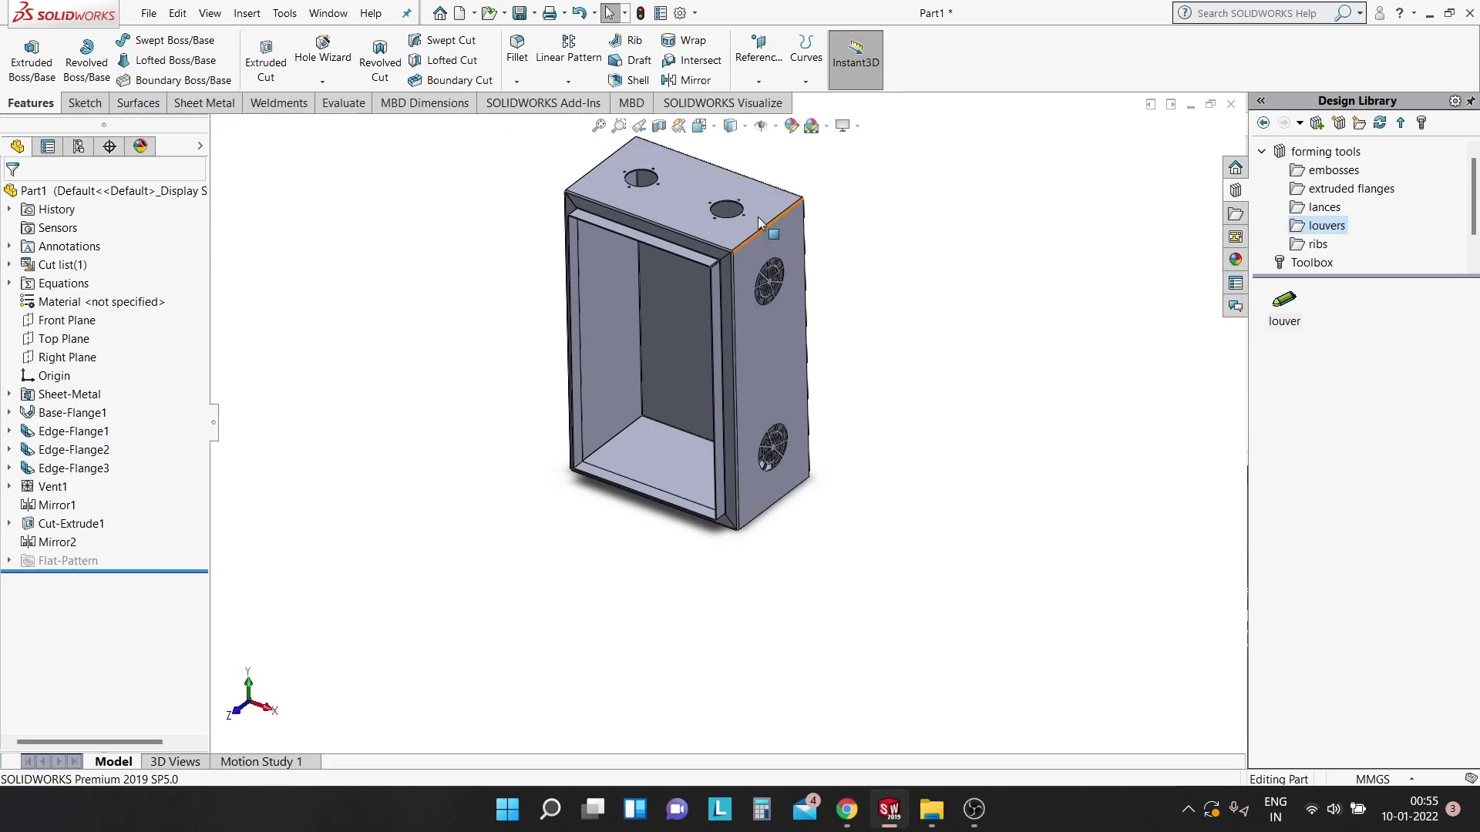
mouse_move(774, 225)
middle_down()
mouse_move(692, 263)
mouse_move(647, 220)
middle_up()
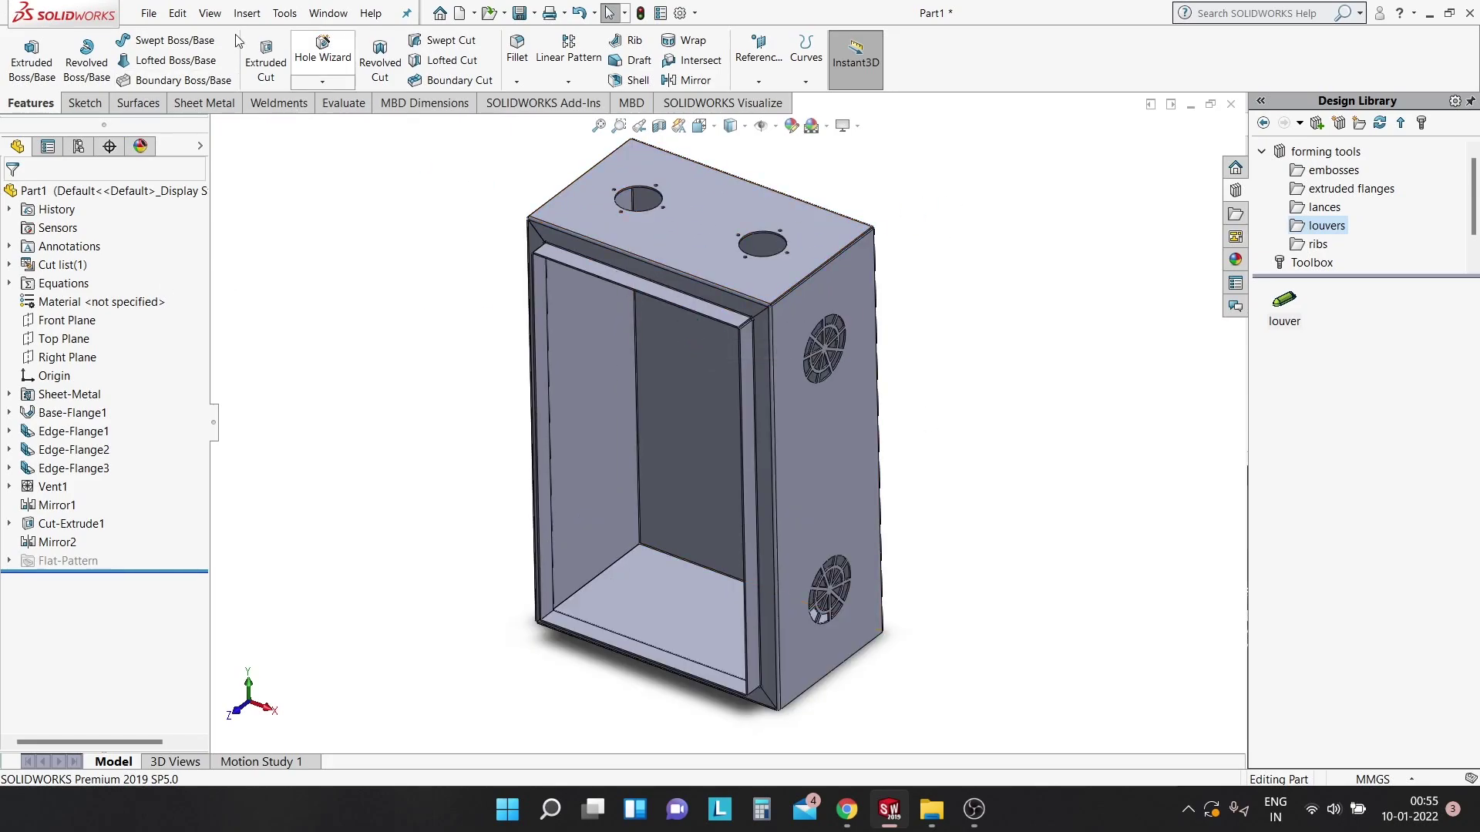
click(148, 13)
click(192, 210)
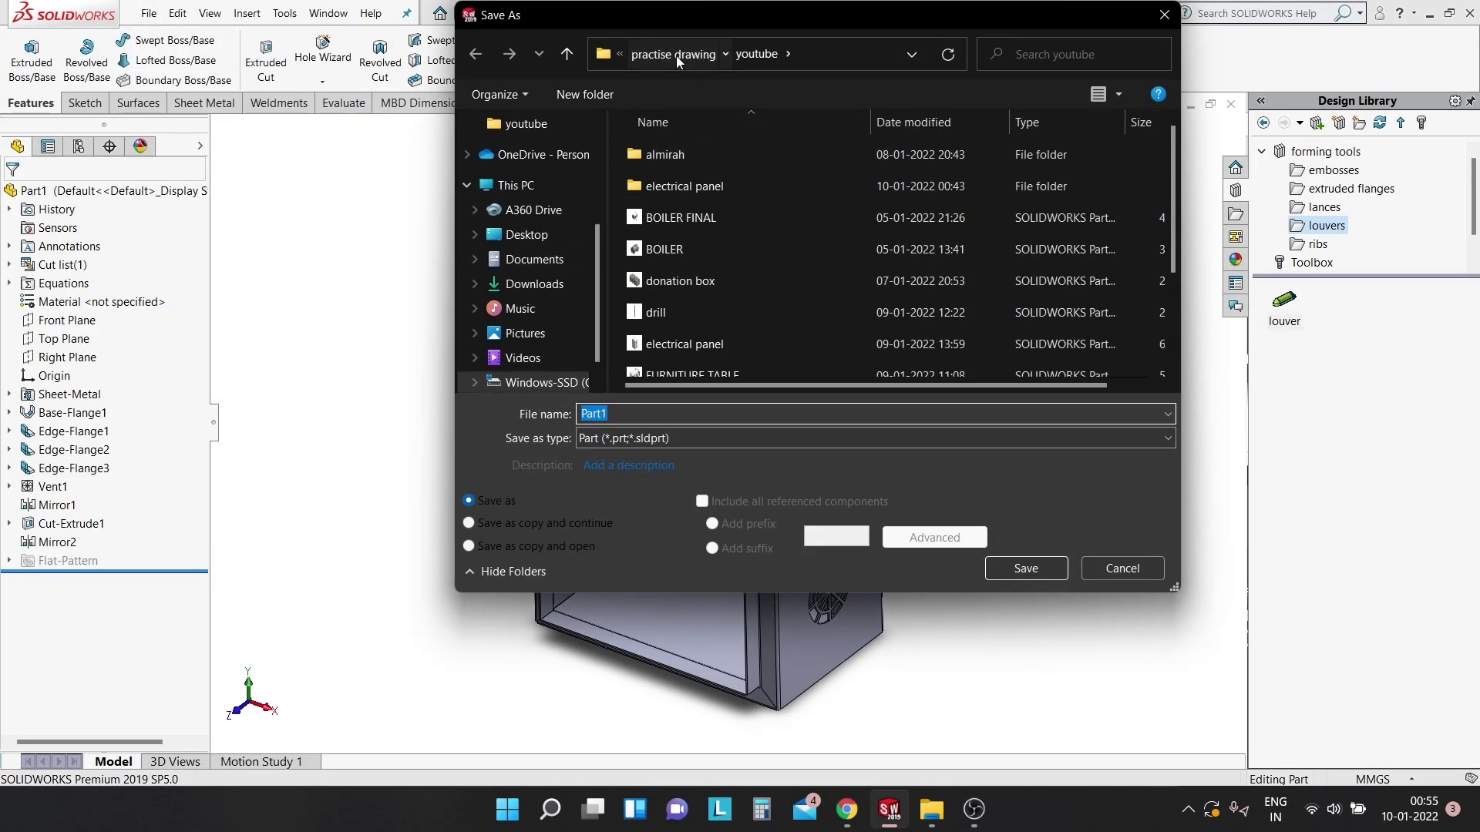
Browse to the youtube folder and clear the file name field.
click(676, 55)
double_click(675, 217)
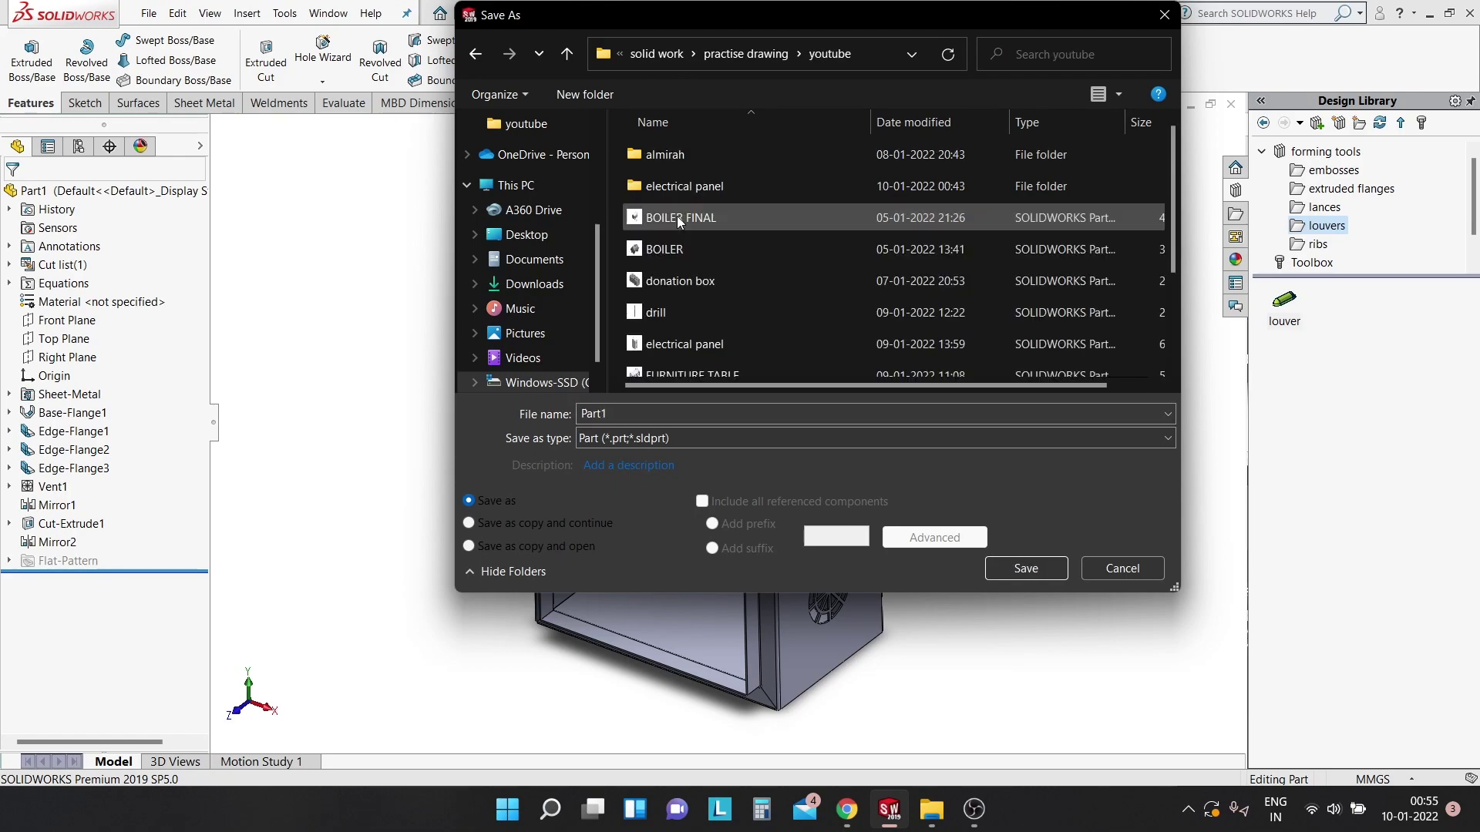
scroll(694, 309, down, 1)
double_click(613, 413)
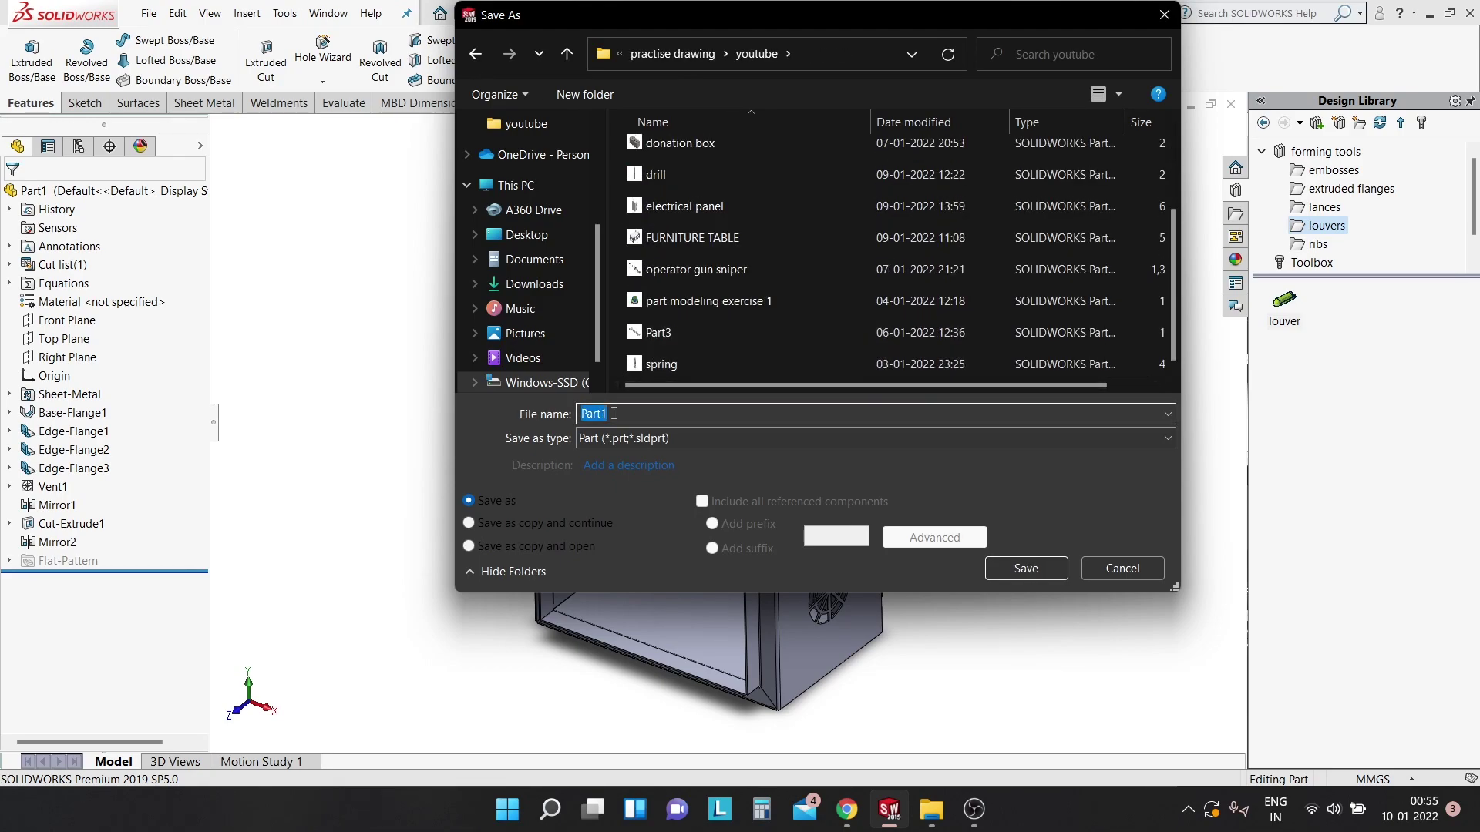
text(electric)
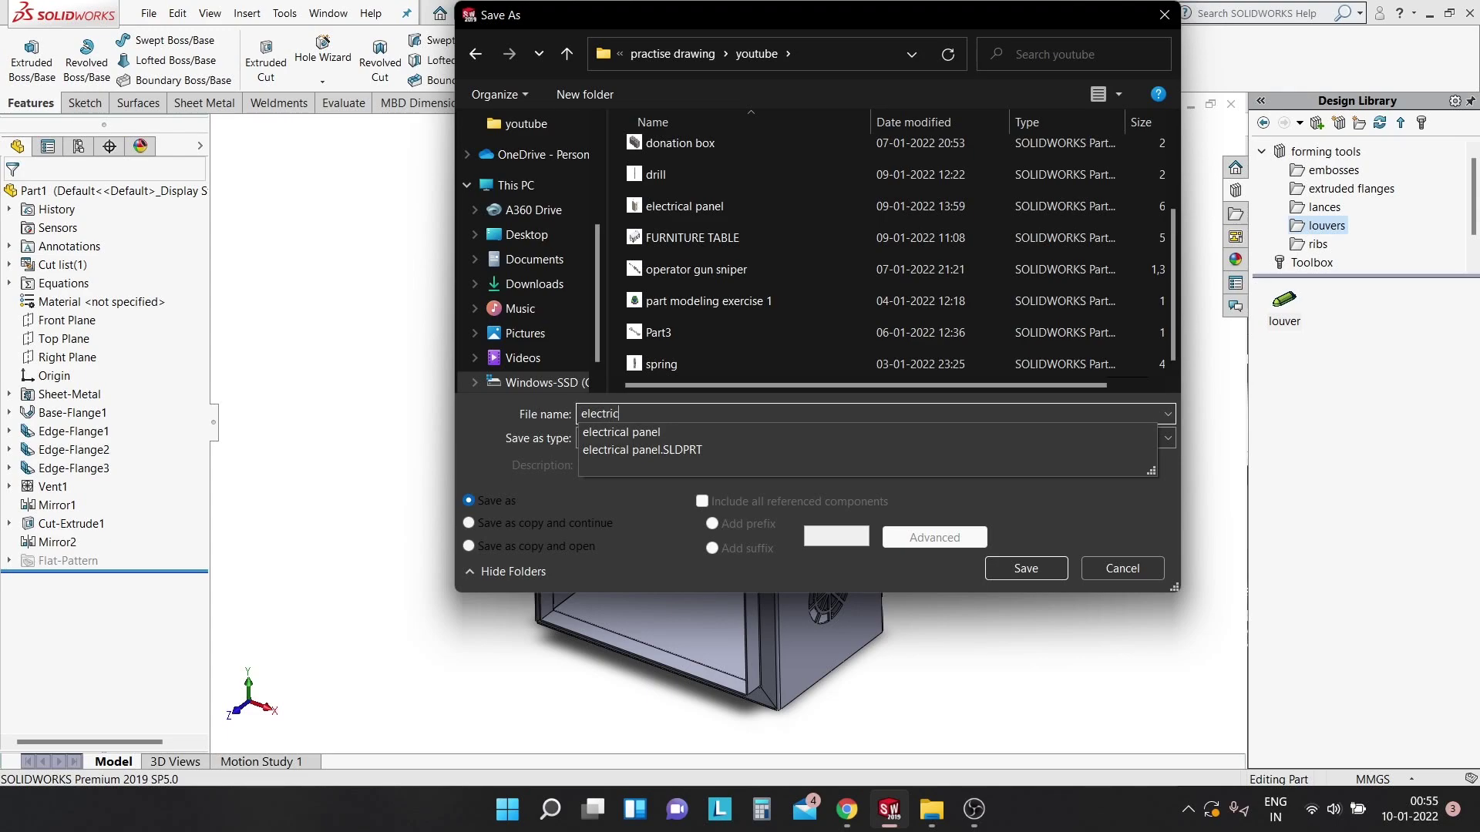
click(613, 413)
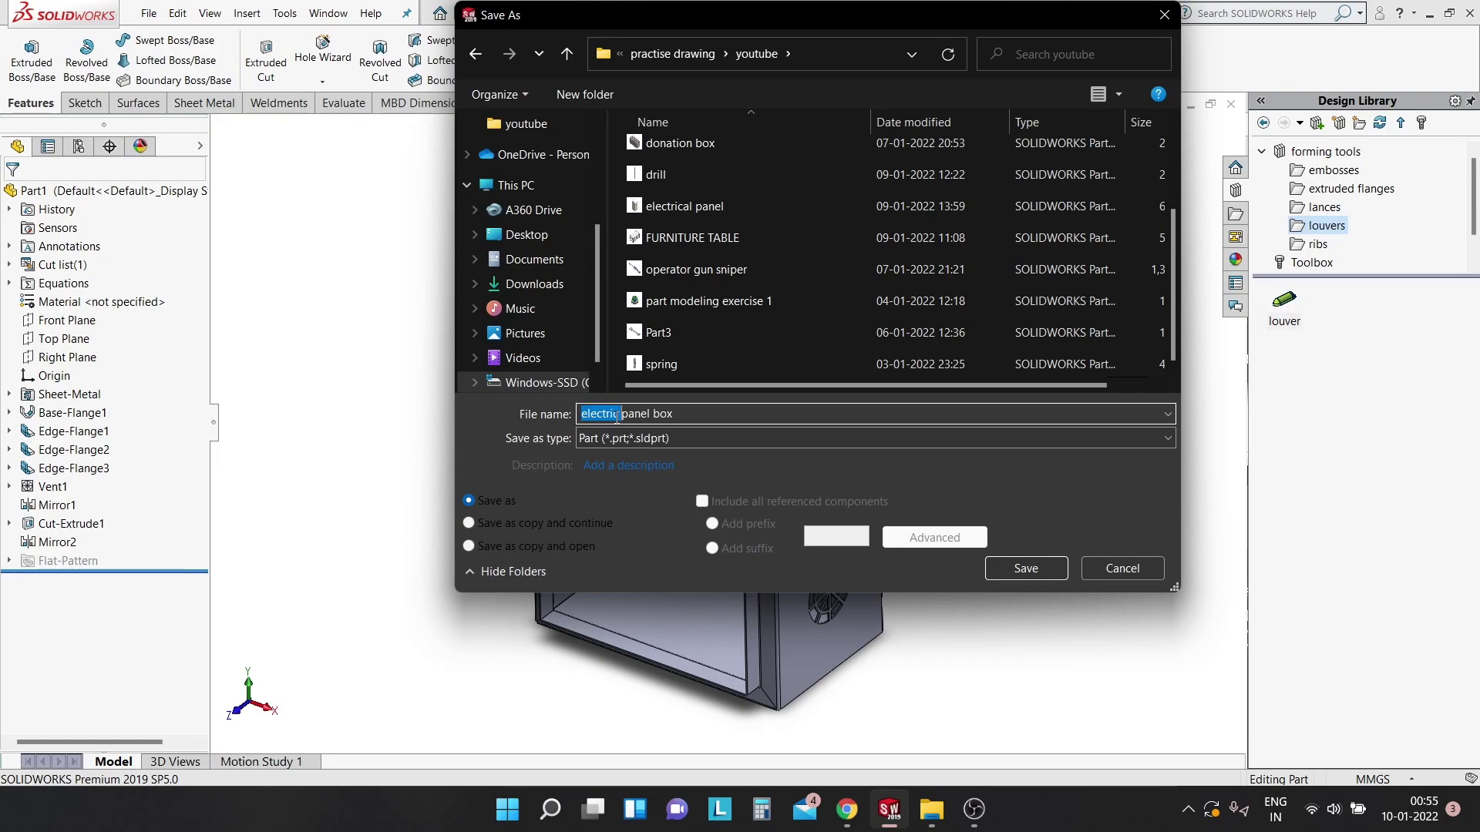
drag(678, 416, 543, 420)
key(BackSpace)
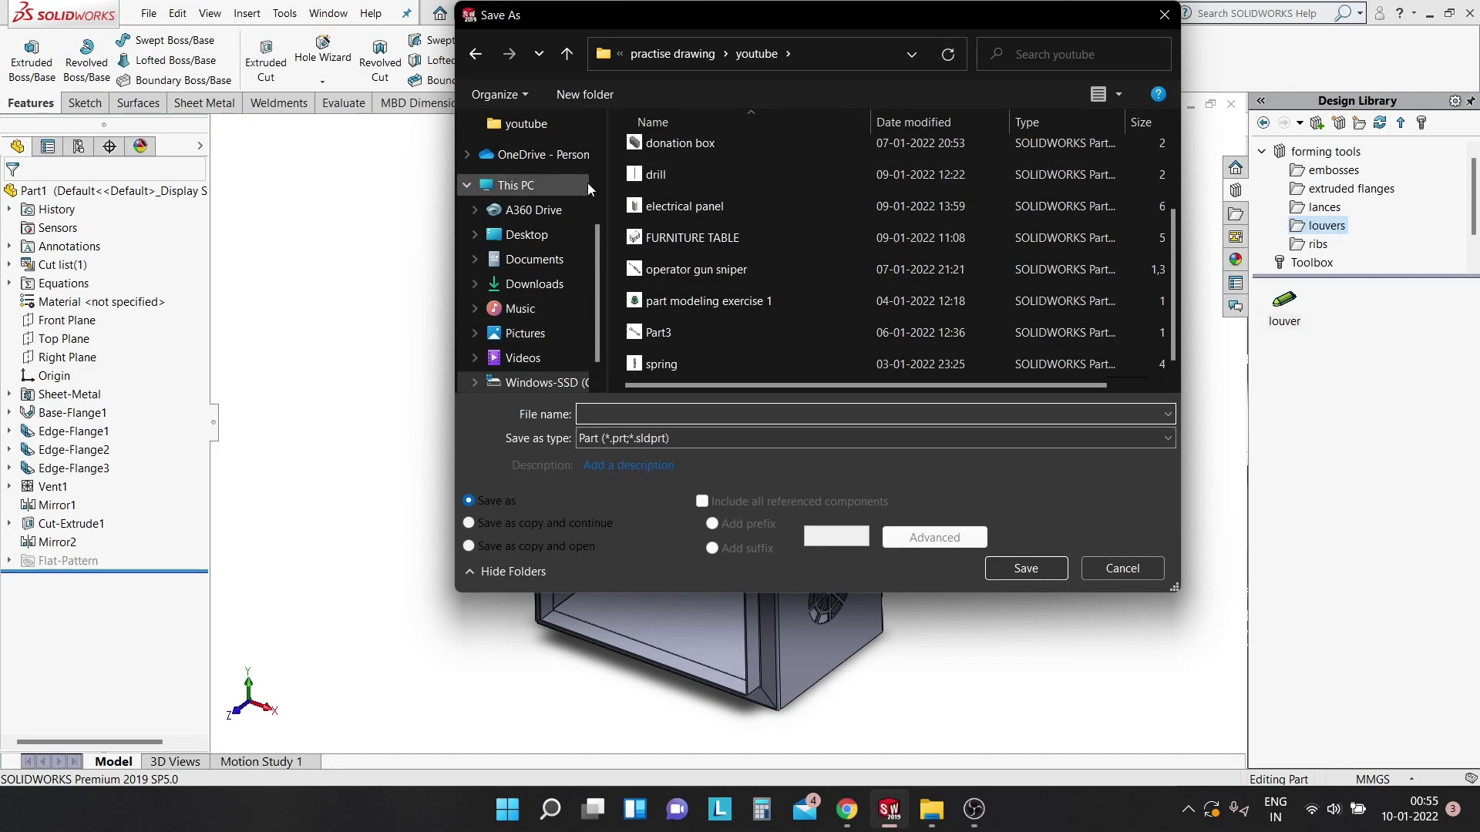
Create a new 'electric panel box' folder inside youtube and open it.
click(589, 92)
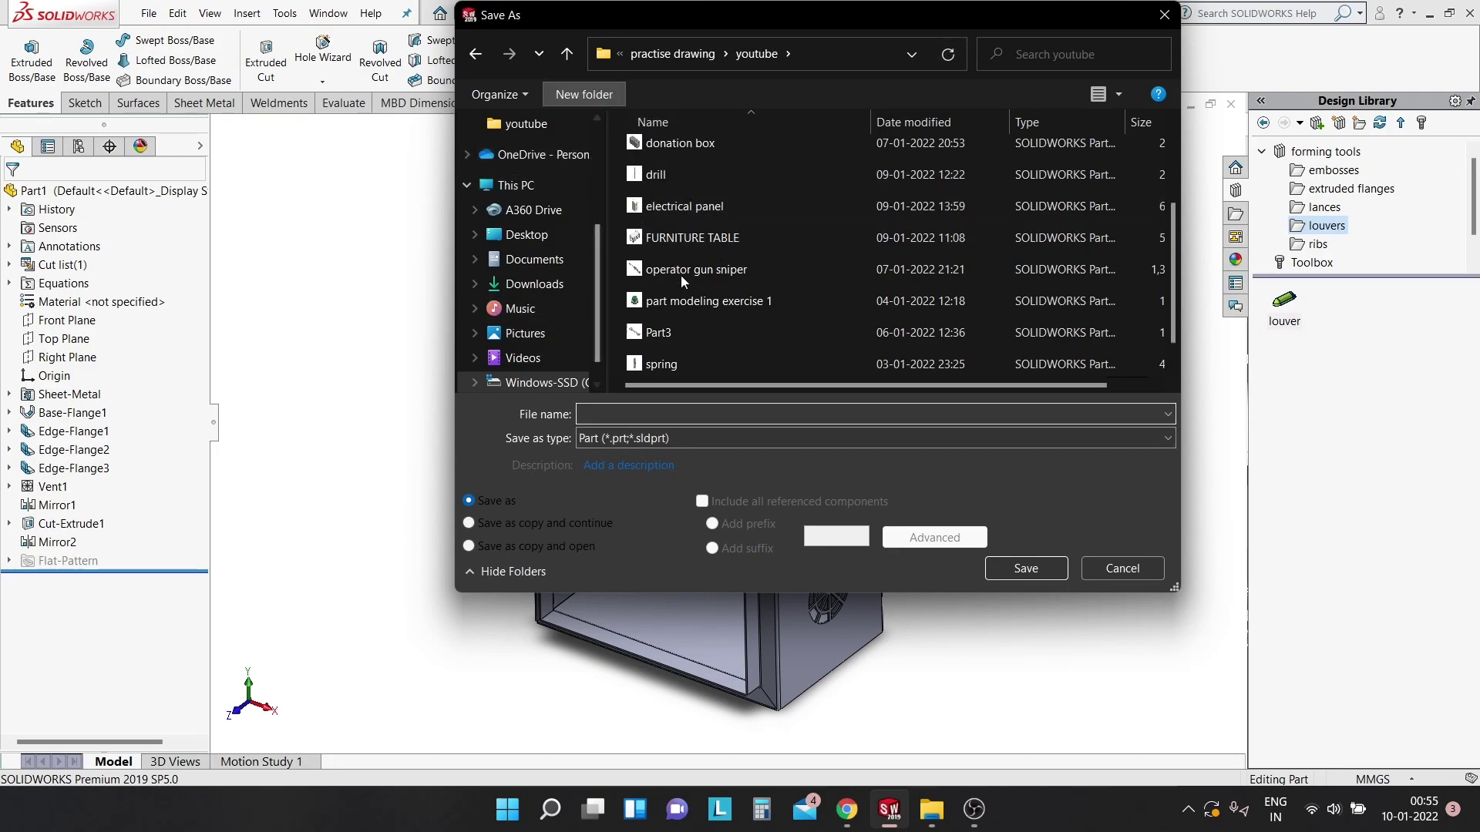
text(electric panel box)
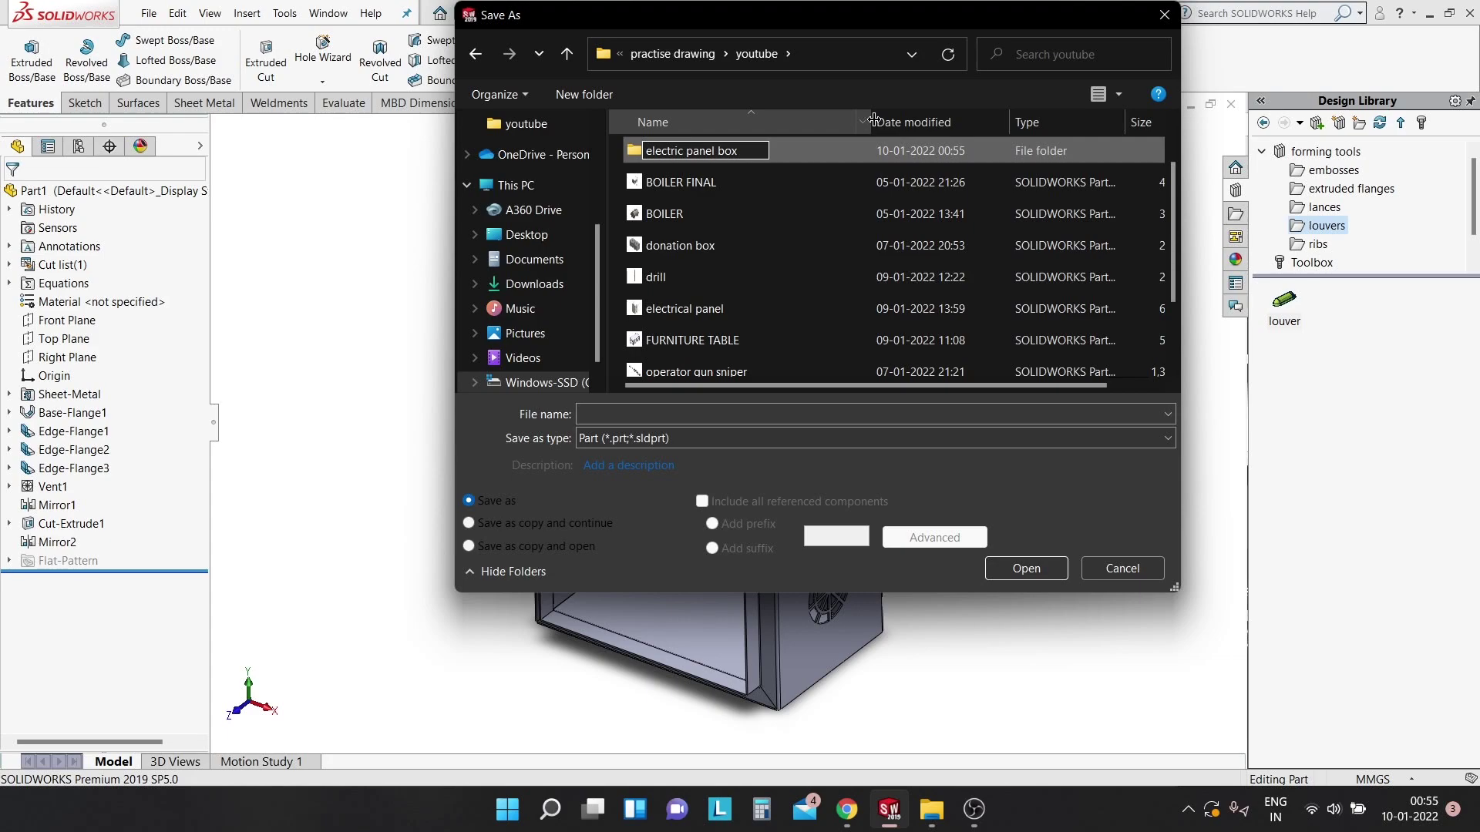
click(854, 154)
double_click(812, 154)
click(712, 408)
text(main body)
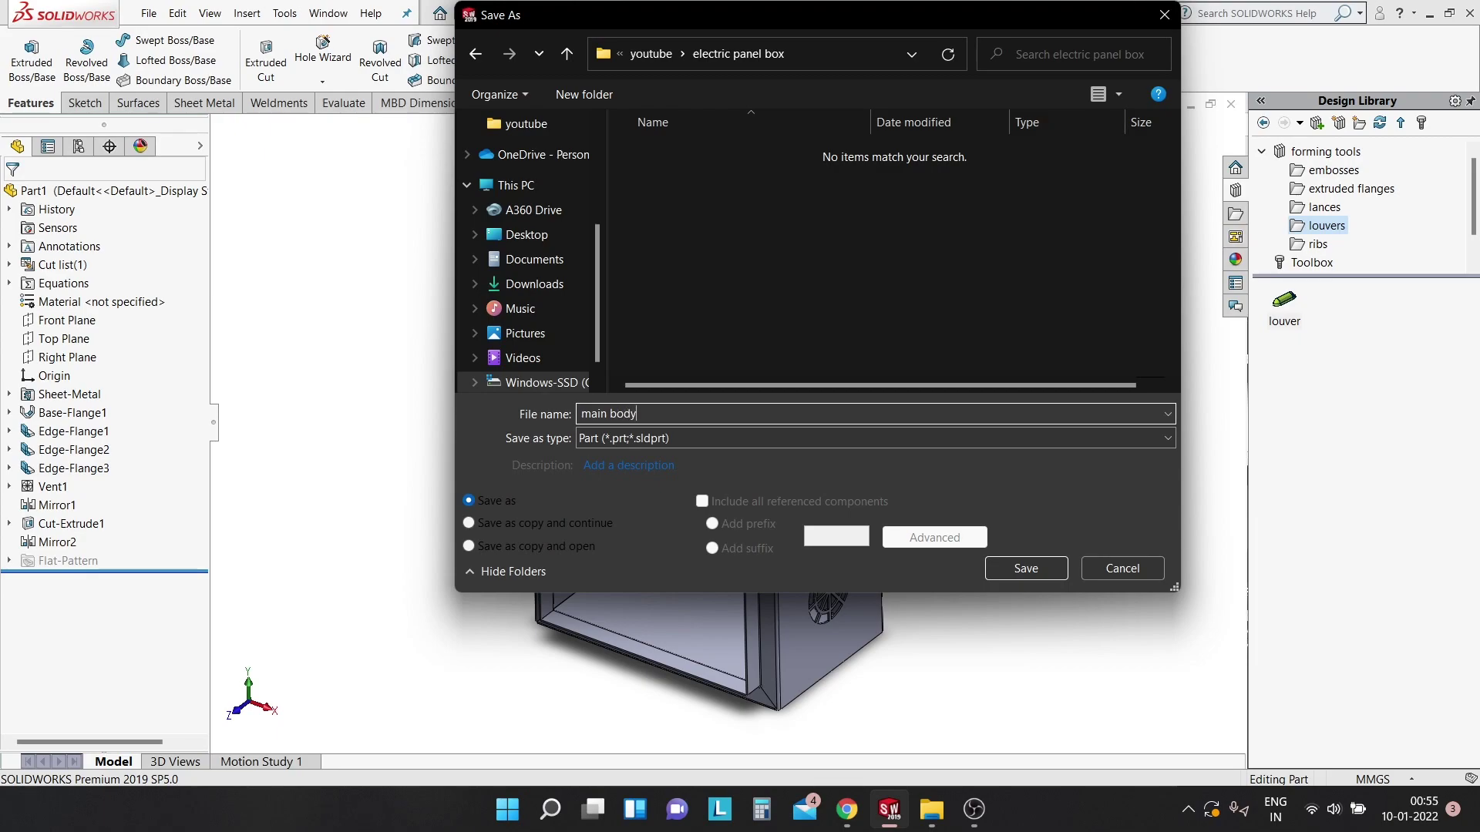
Save the enclosure as 'main body', close it, and create a new blank Part document.
click(1015, 572)
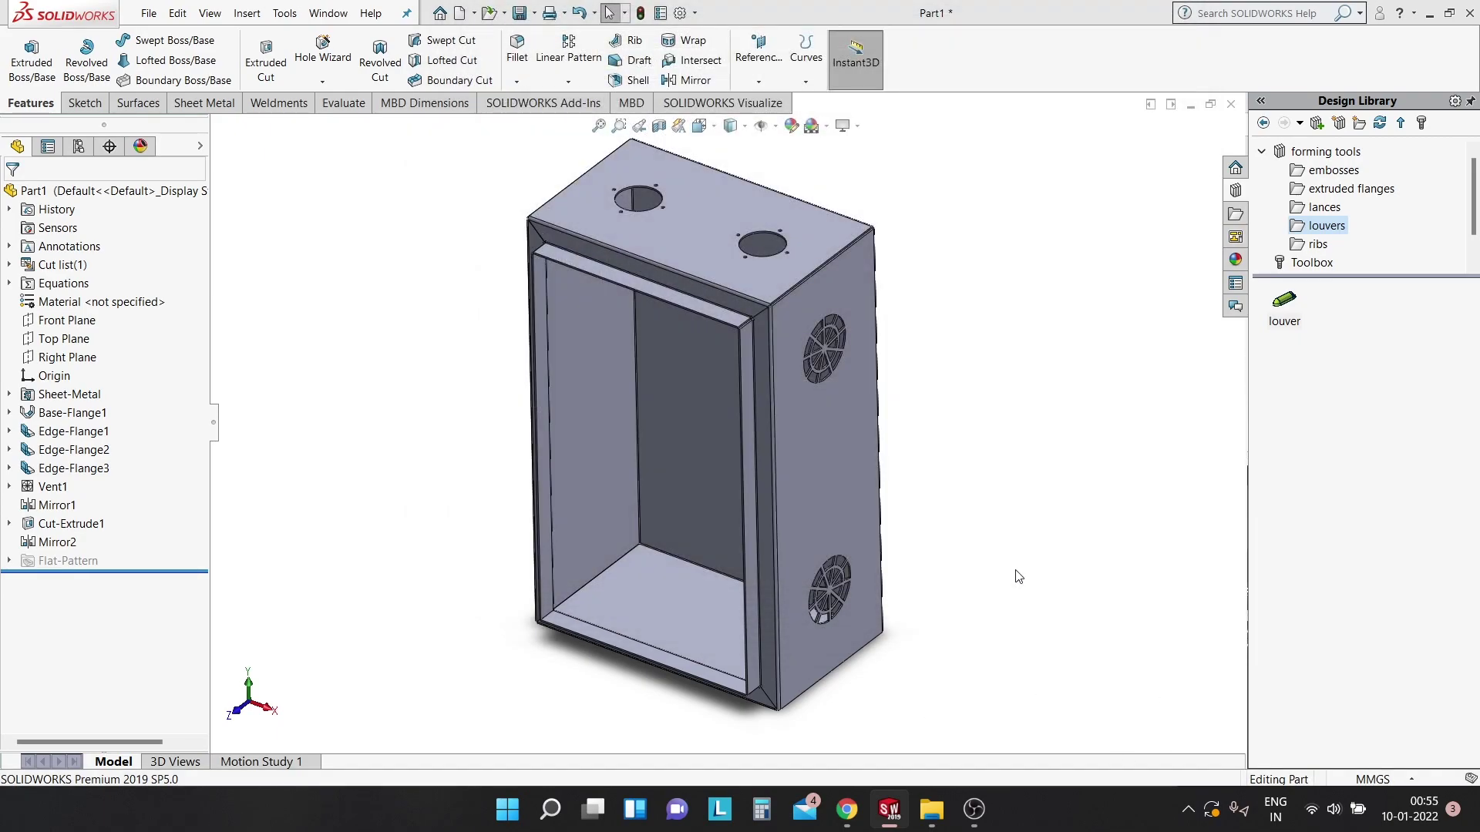
click(1231, 105)
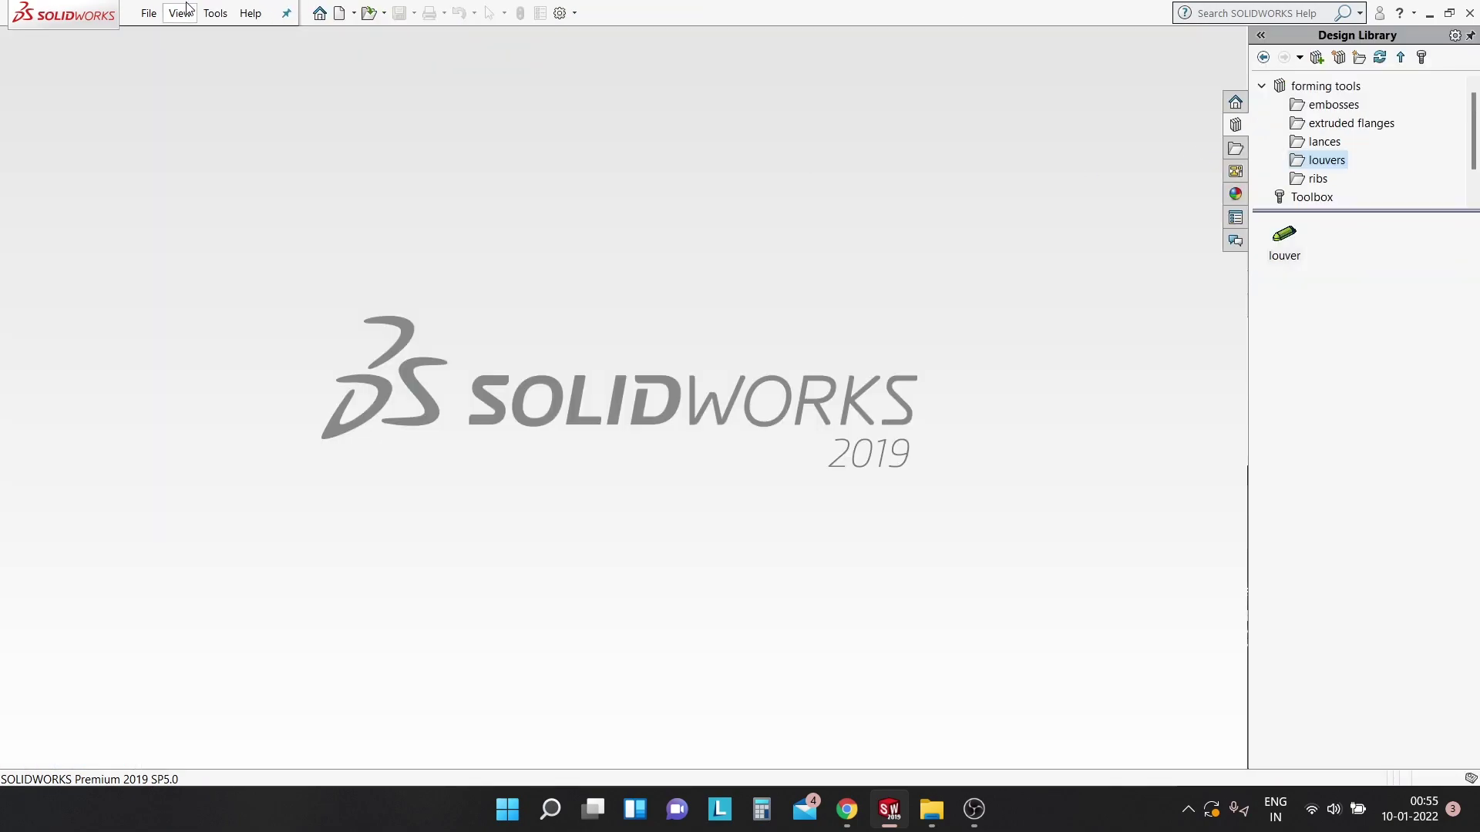
key(ctrl+n)
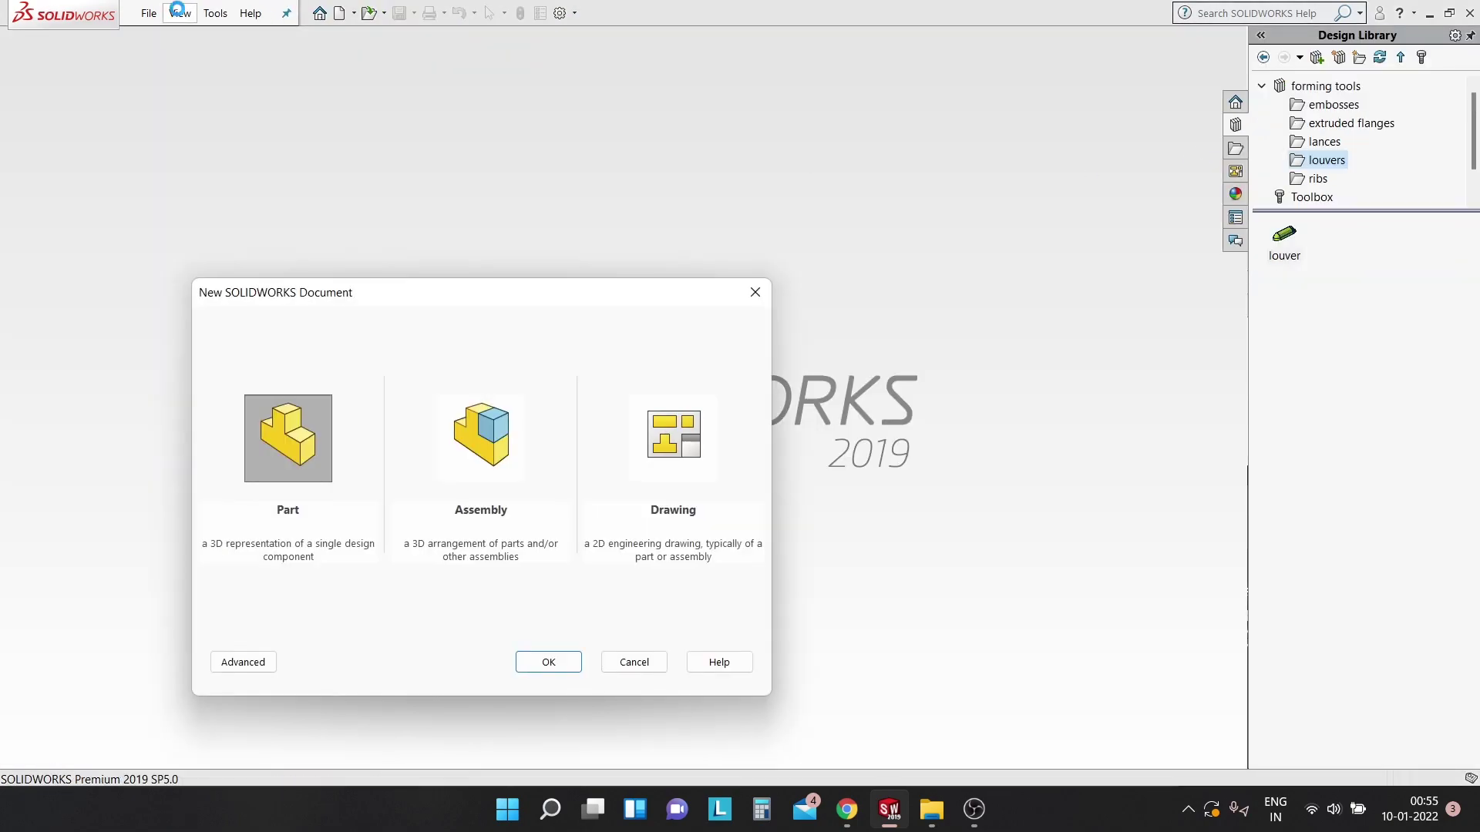
key(Return)
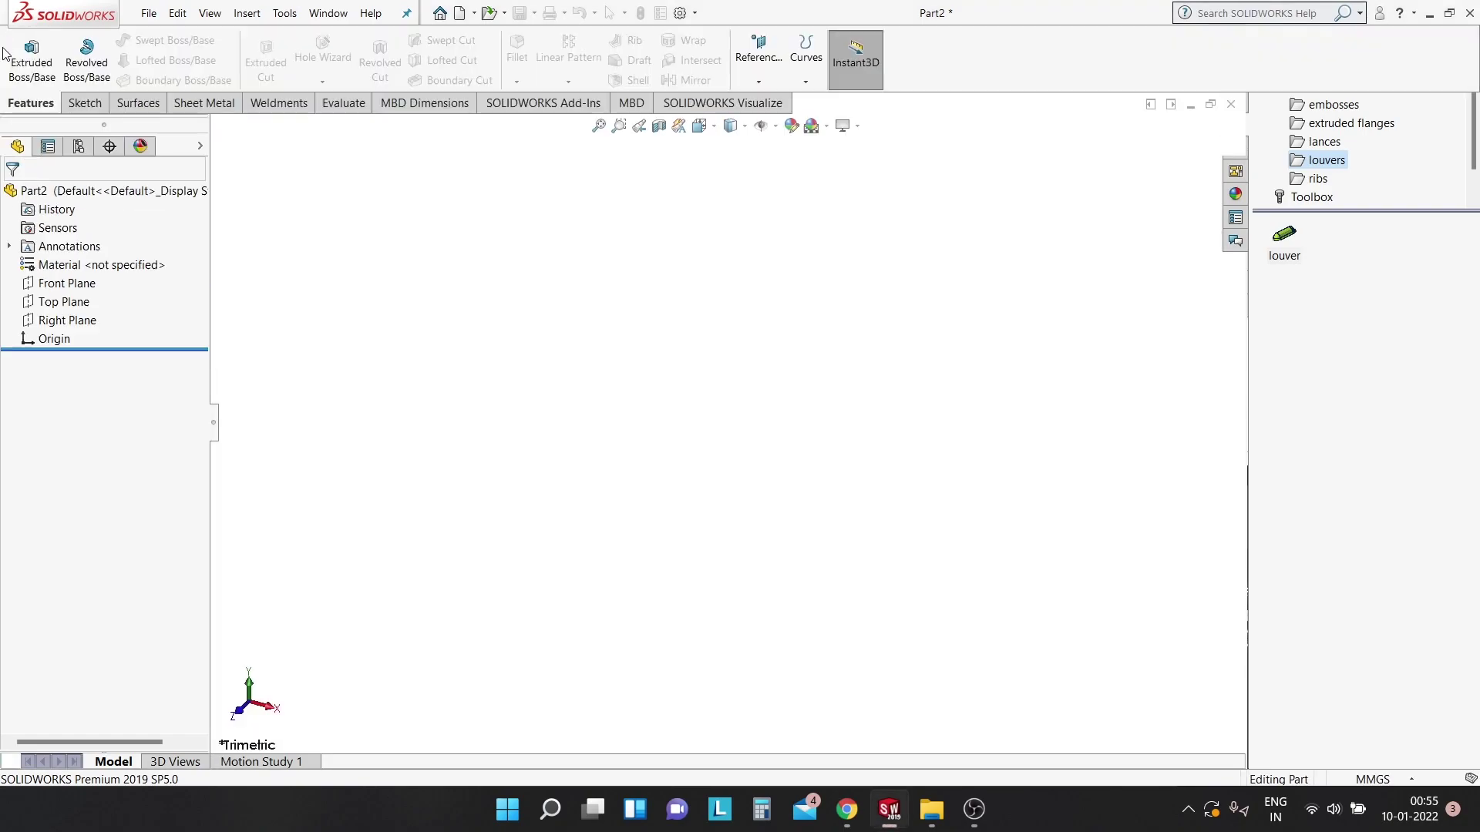
click(87, 103)
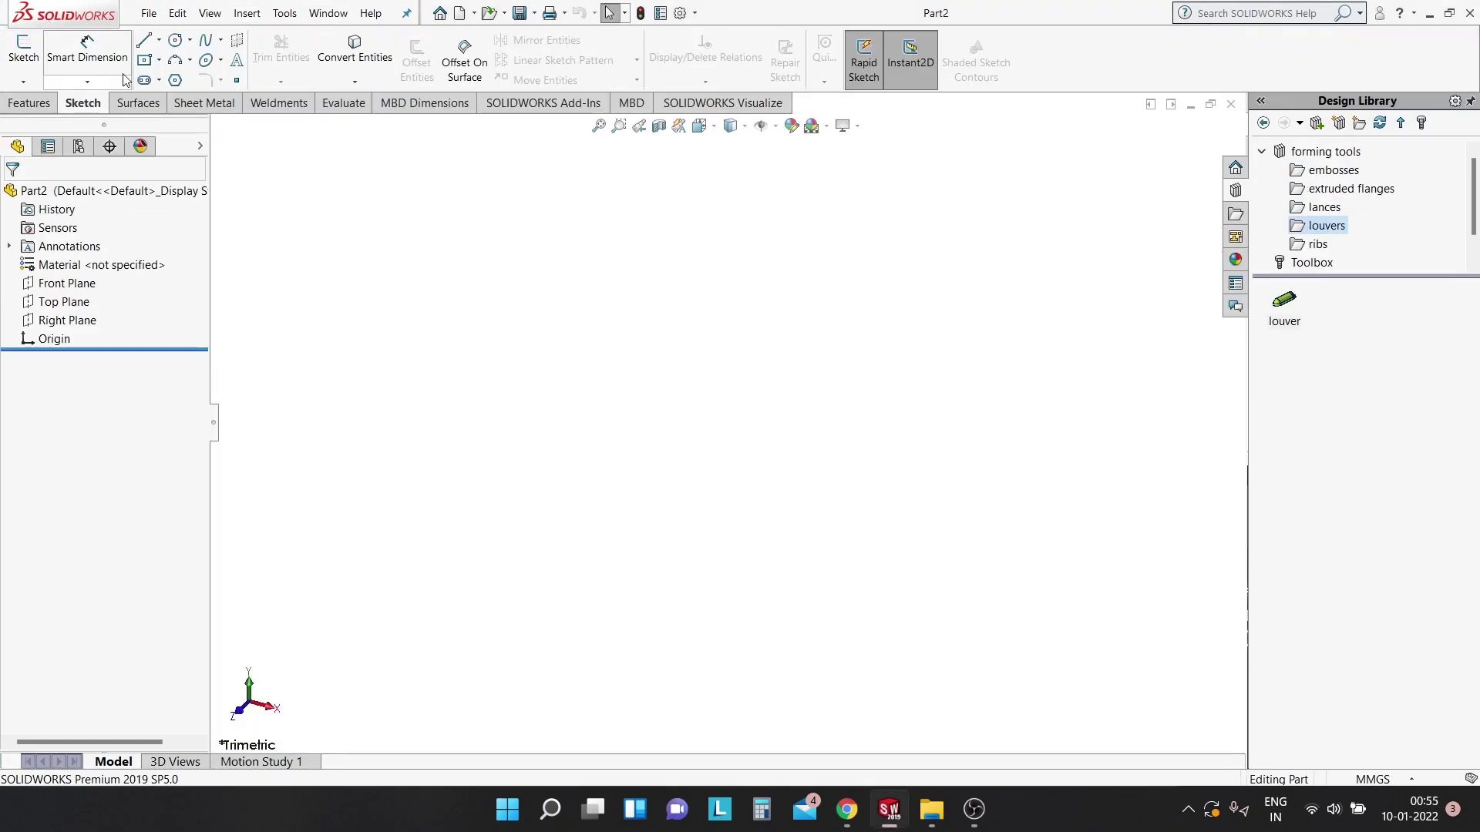
Sketch a centre rectangle on the Front Plane, centred on the origin.
click(63, 283)
click(131, 261)
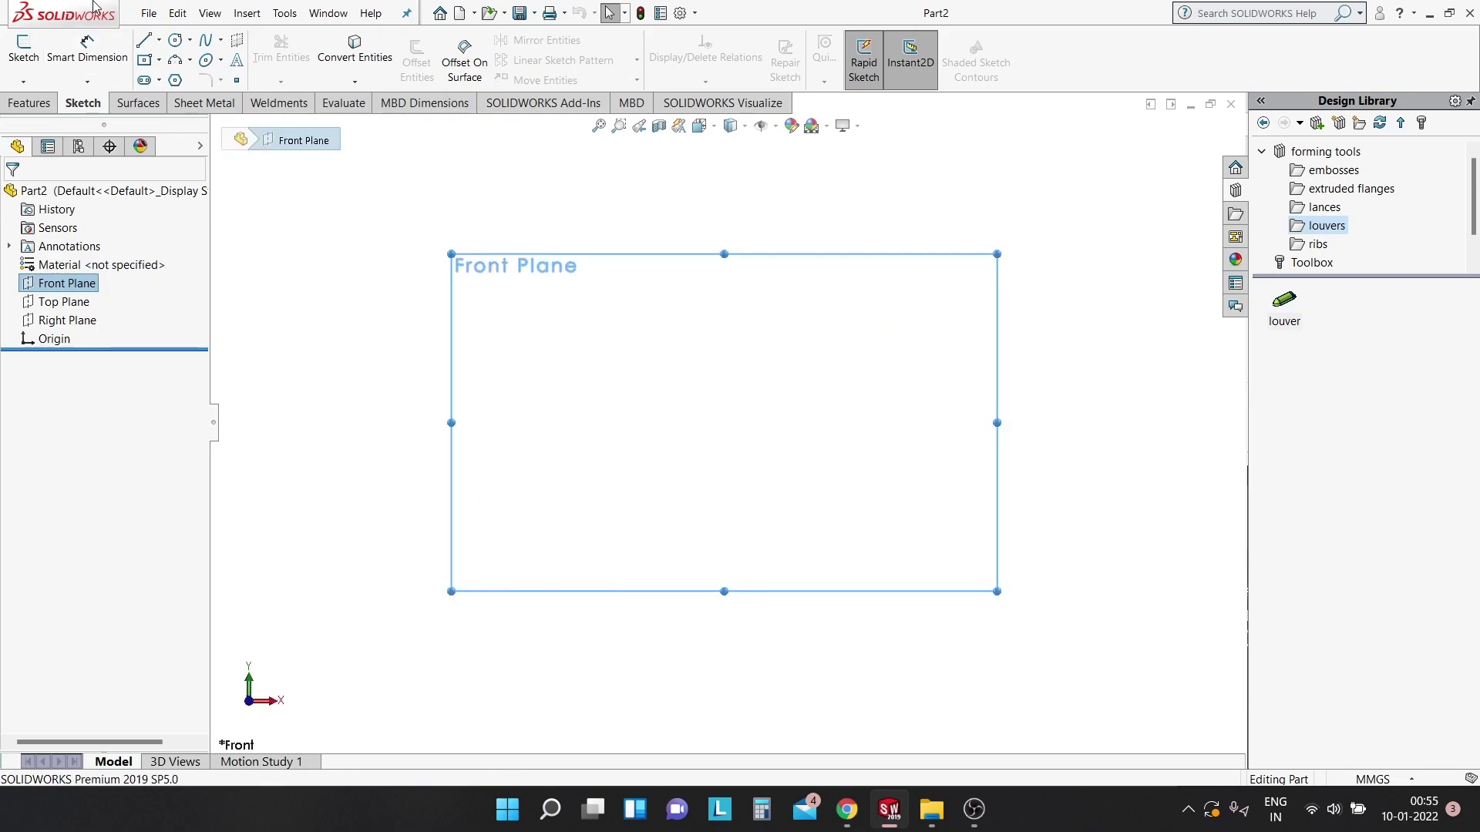
click(144, 61)
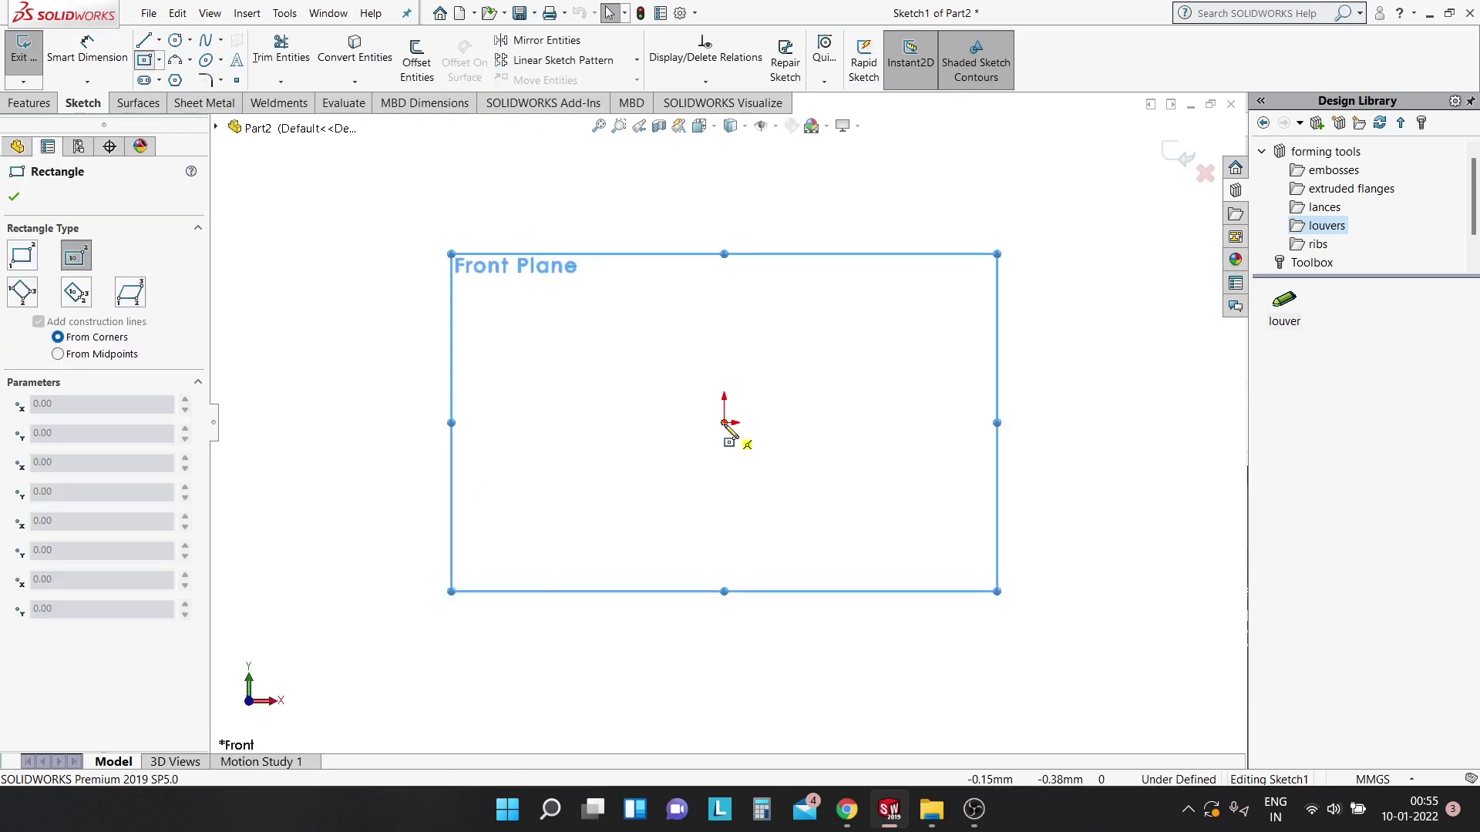
click(723, 422)
click(810, 607)
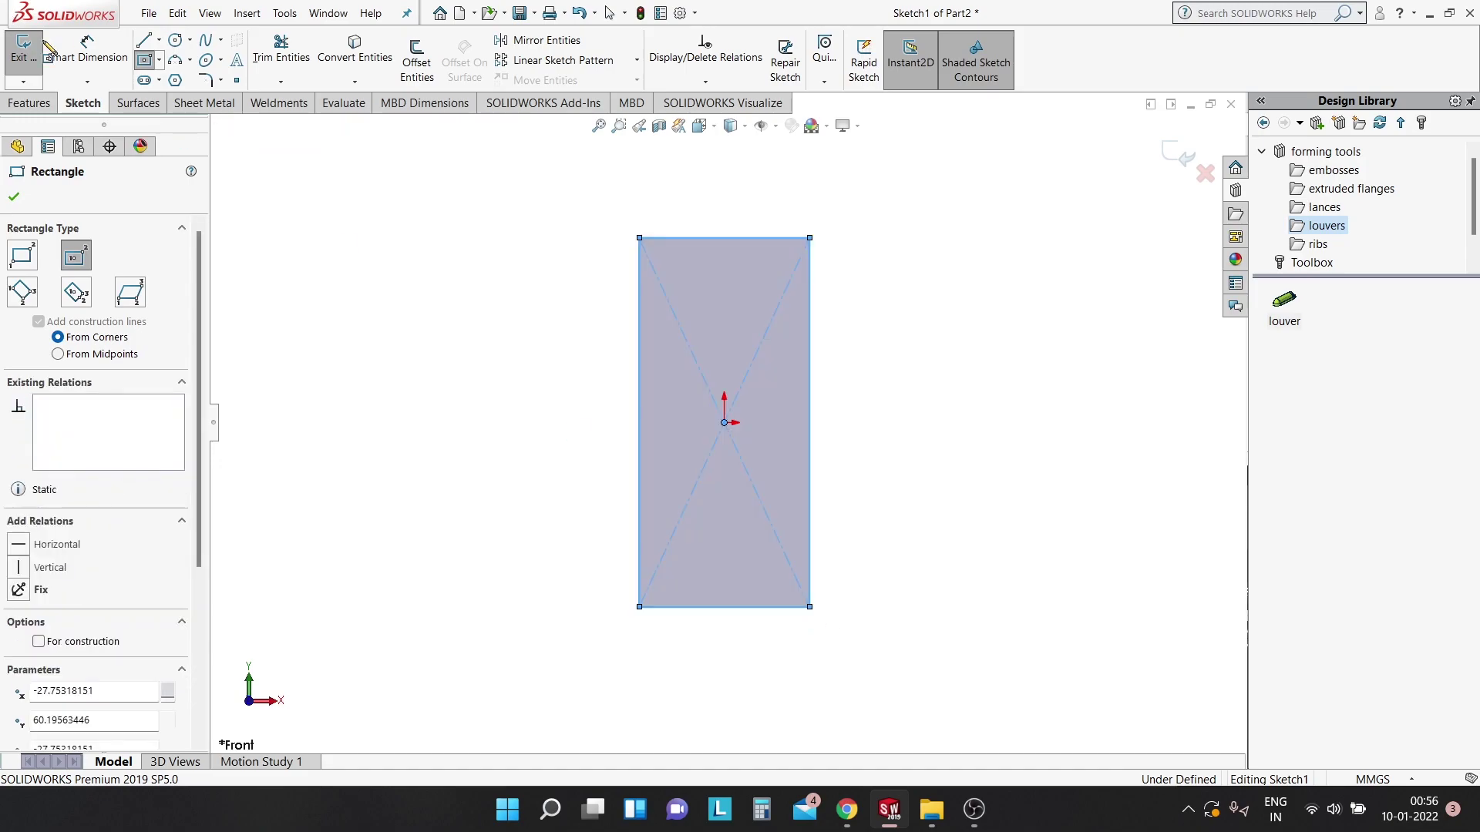
Dimension the rectangle 400 mm high and 250 mm wide.
key(d)
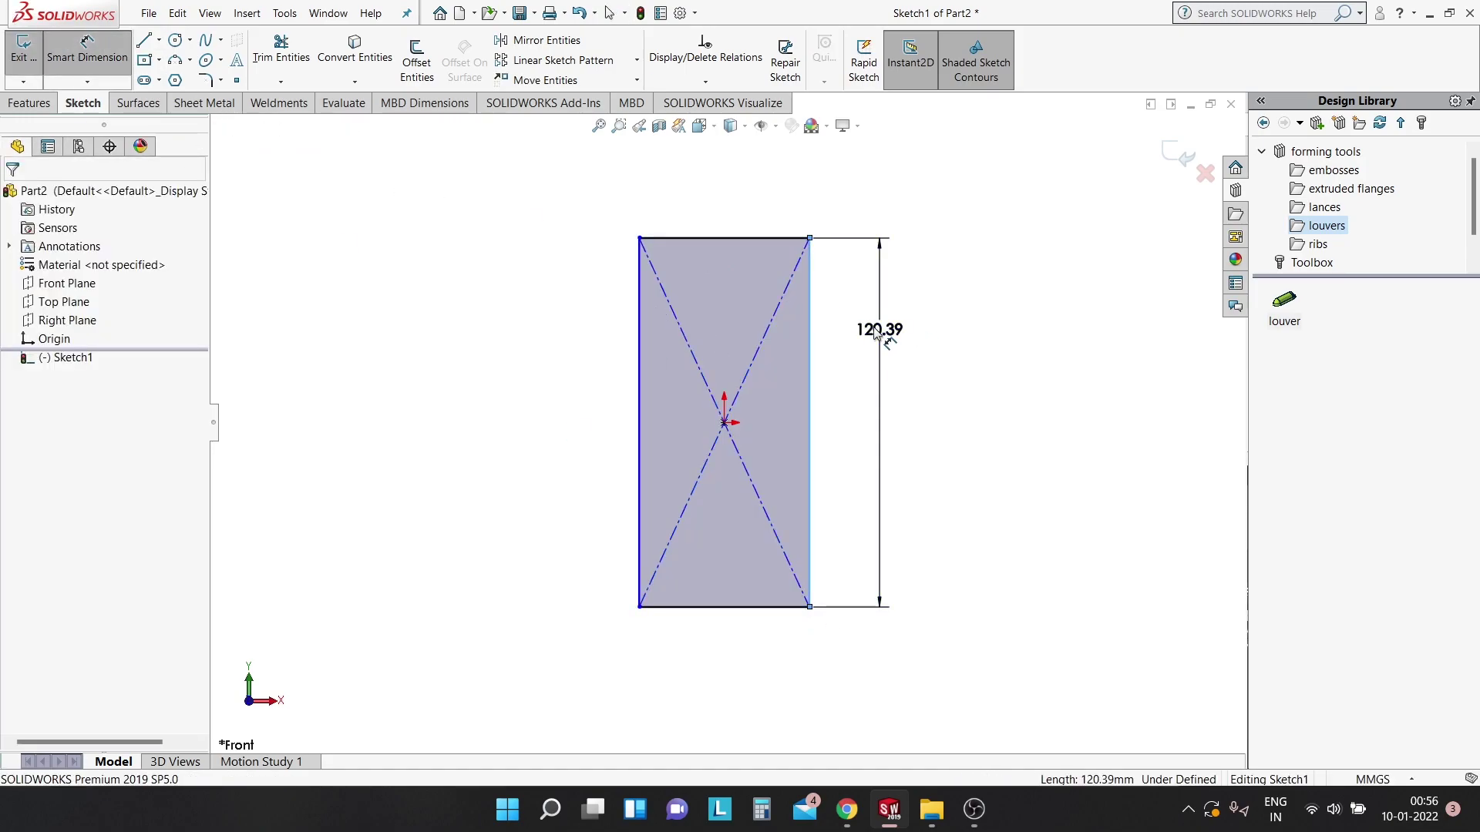
click(880, 337)
text(400)
key(Return)
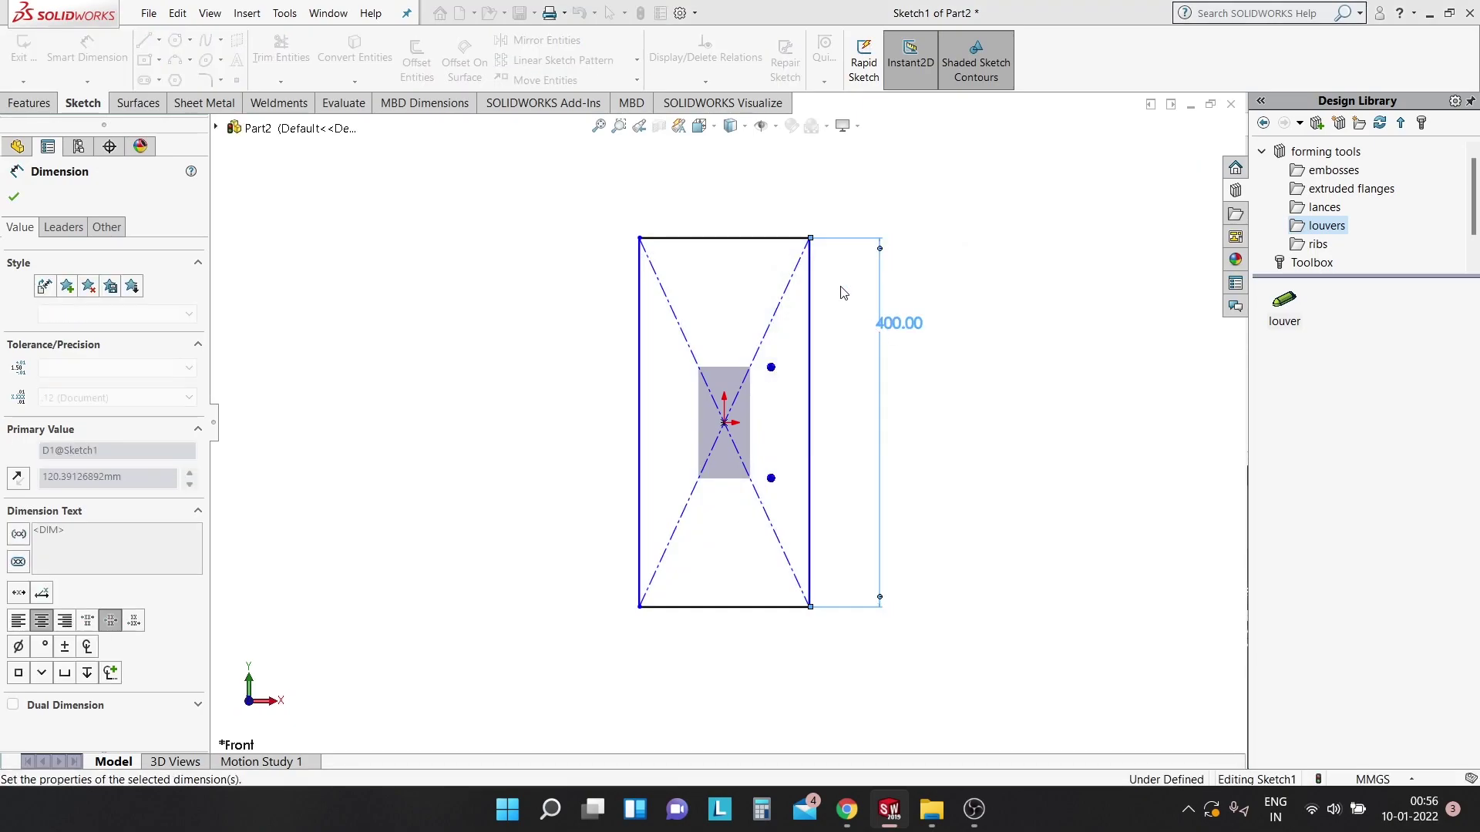
click(732, 237)
click(751, 188)
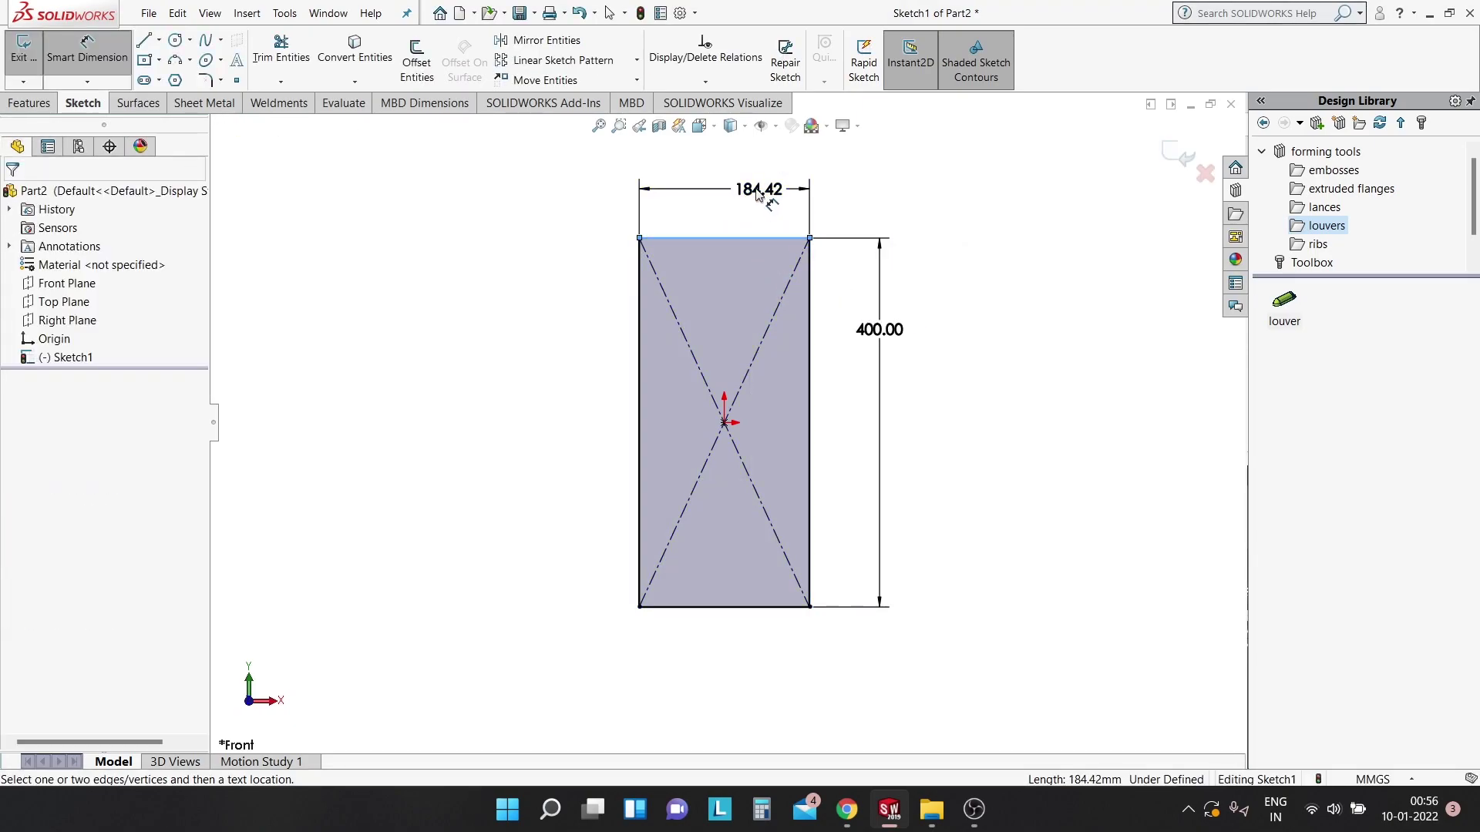
text(200)
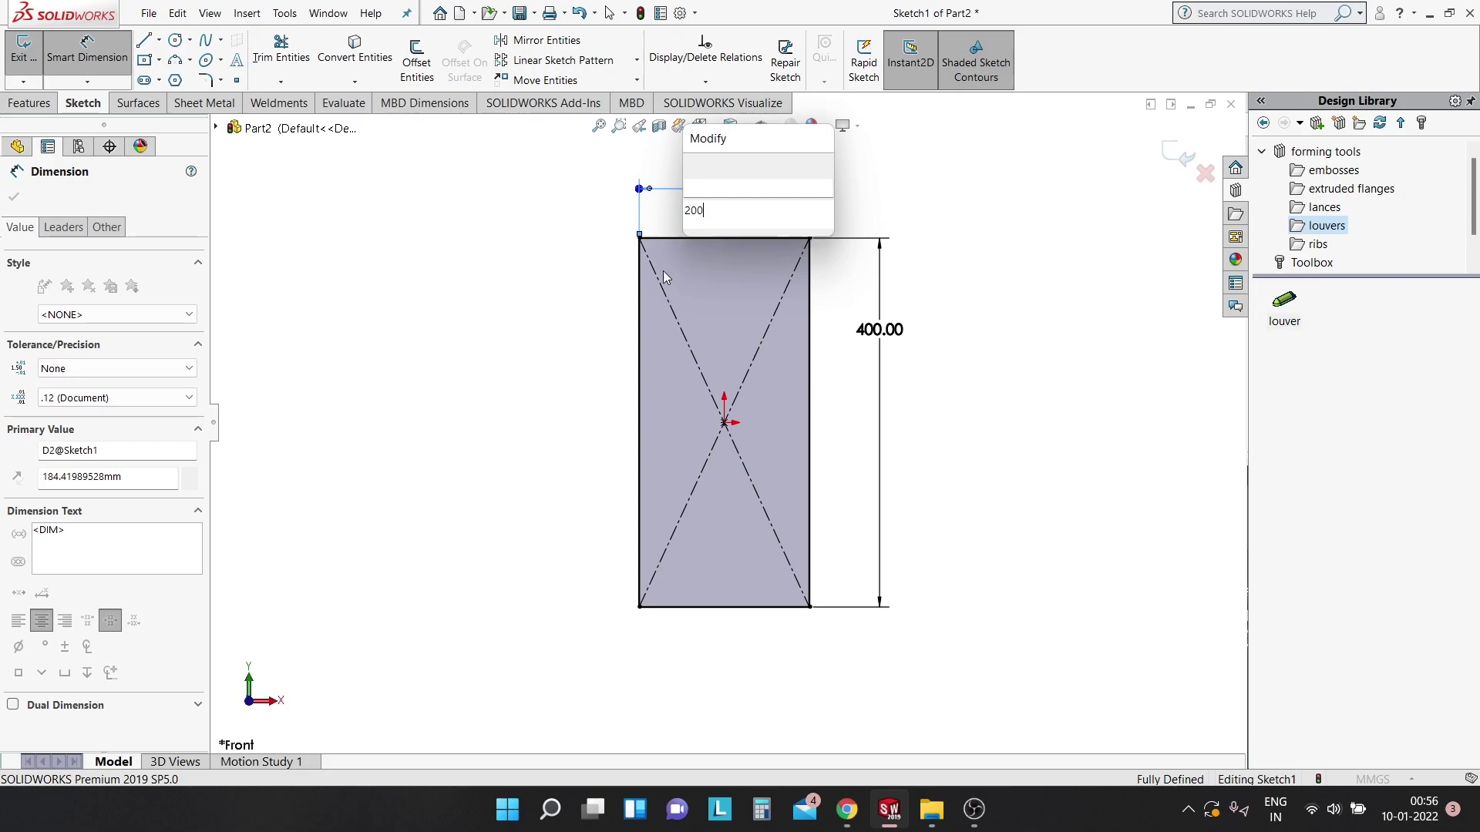
key(Return)
double_click(760, 195)
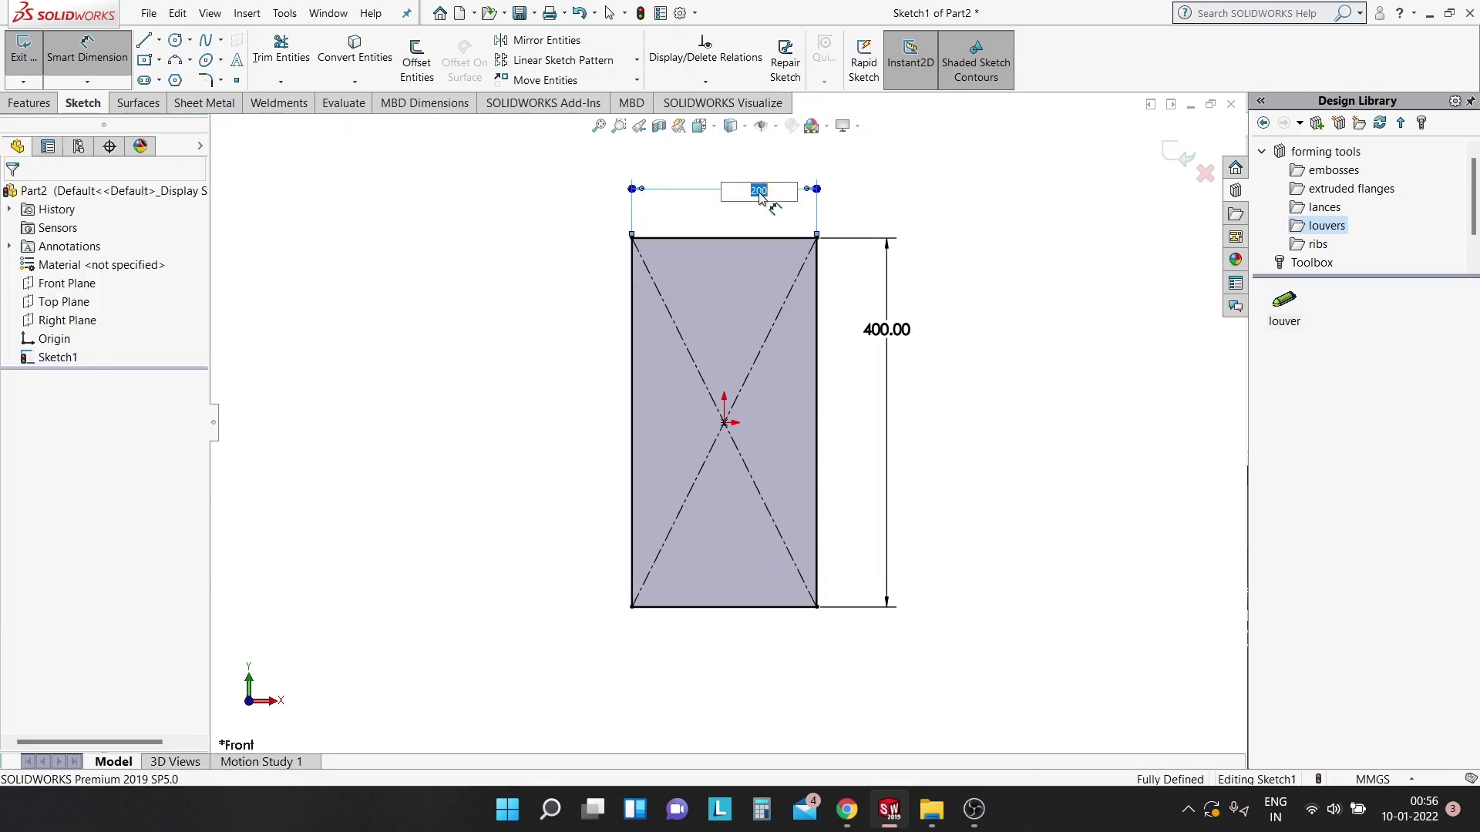
text(250)
key(Return)
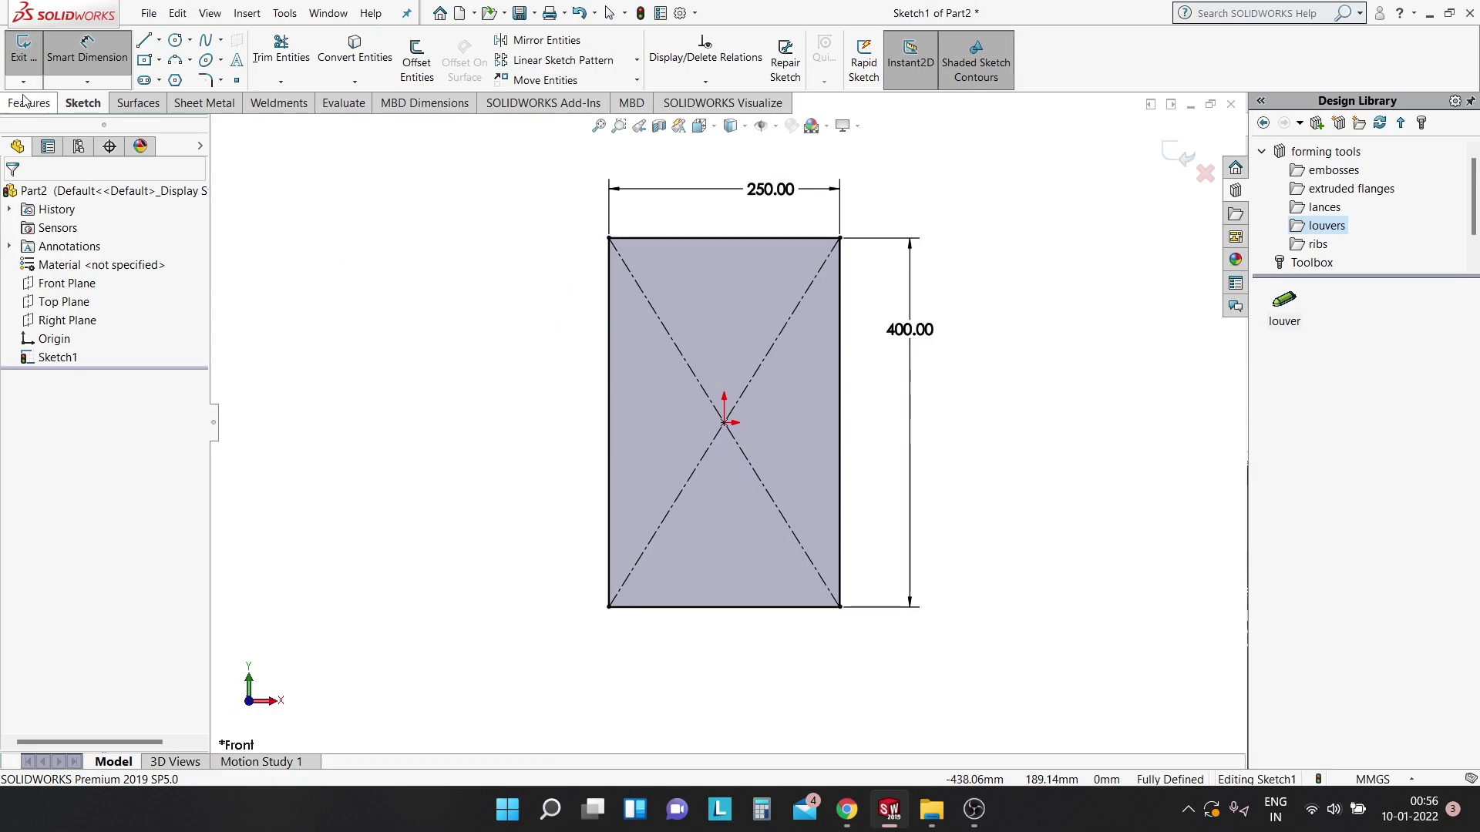
Convert the rectangle into a sheet metal Base Flange, 1.50mm thick, K-Factor 0.5.
click(145, 111)
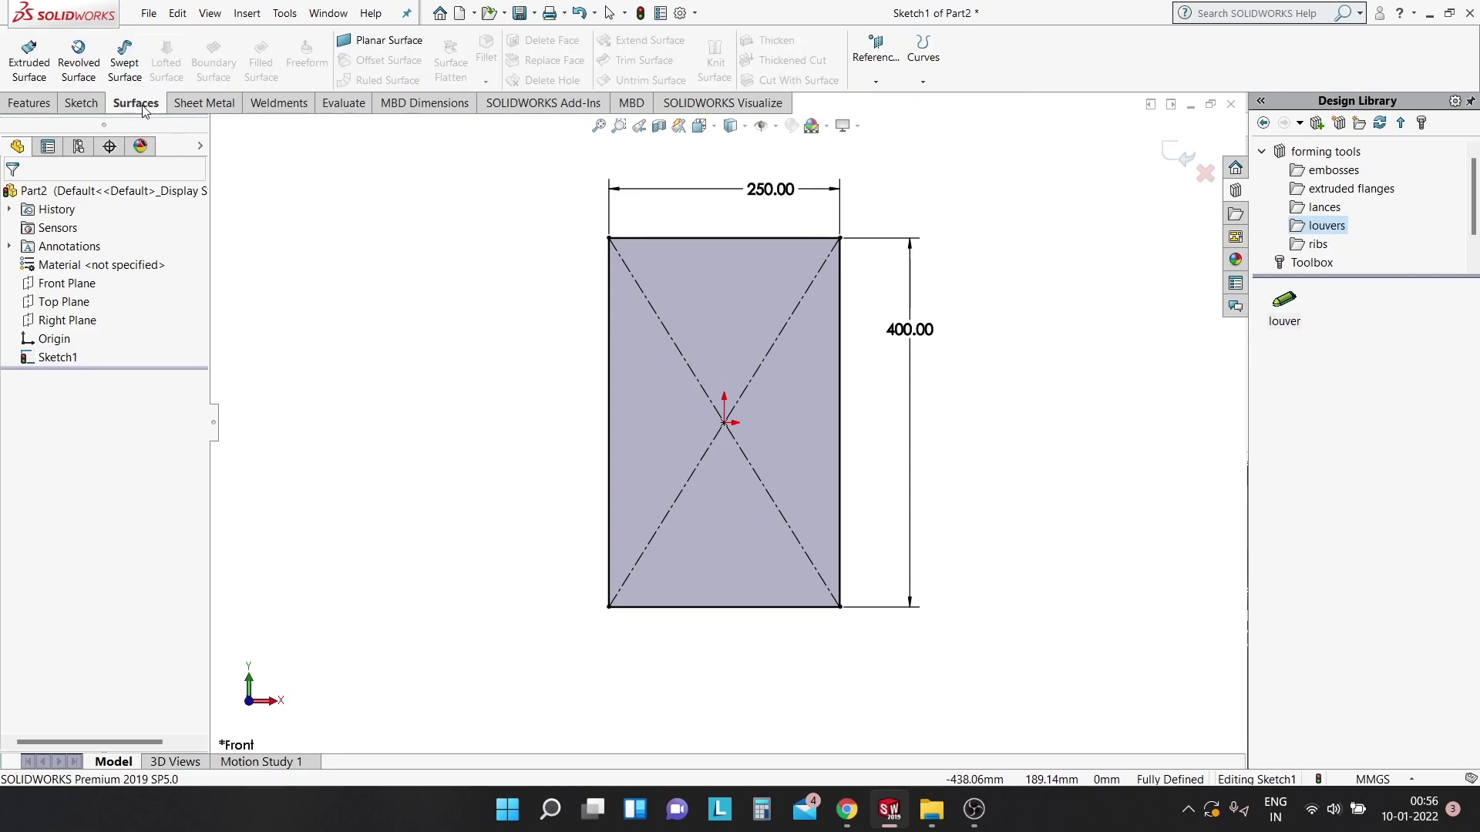
click(199, 104)
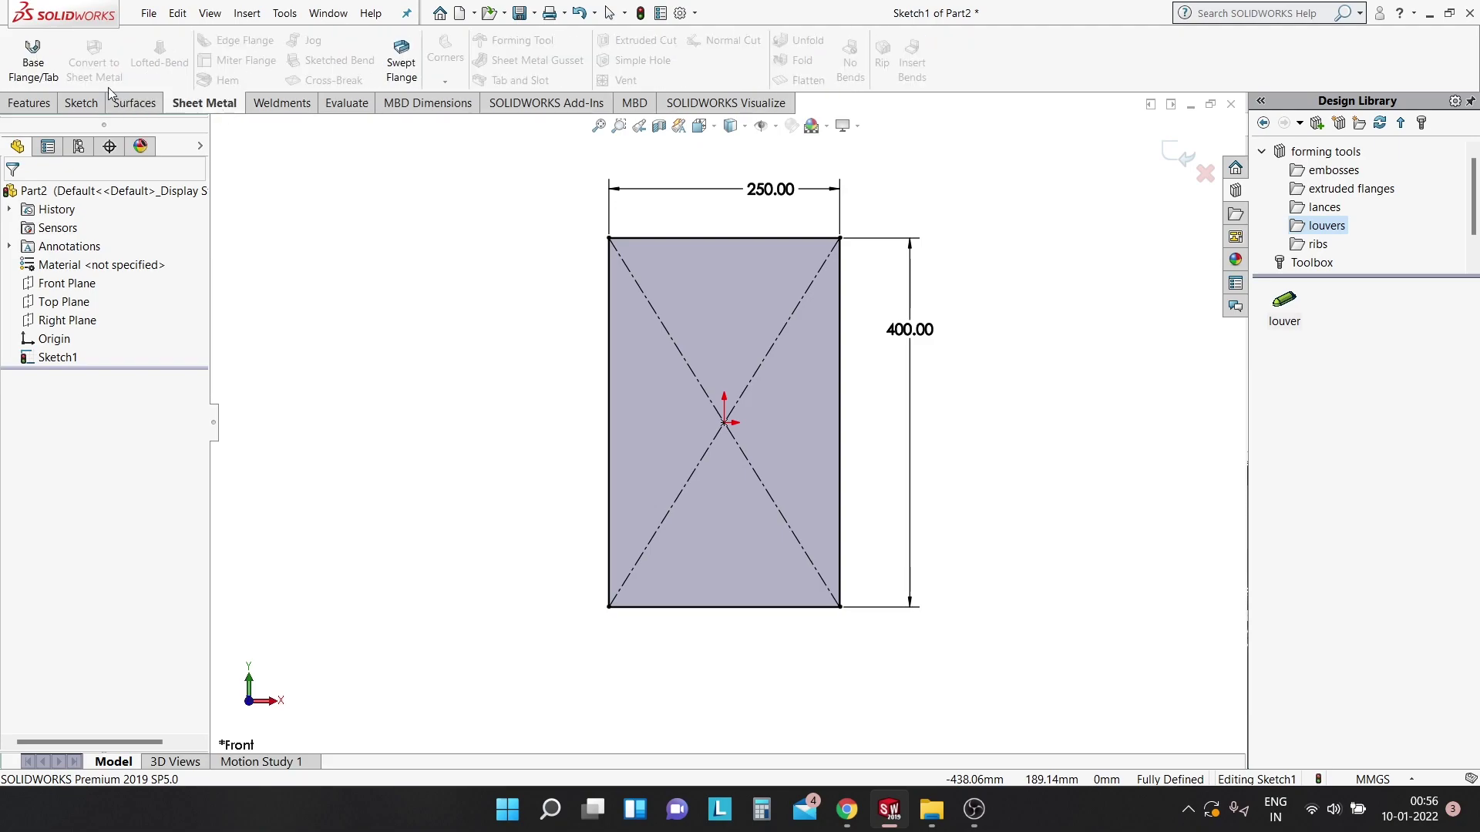
click(15, 57)
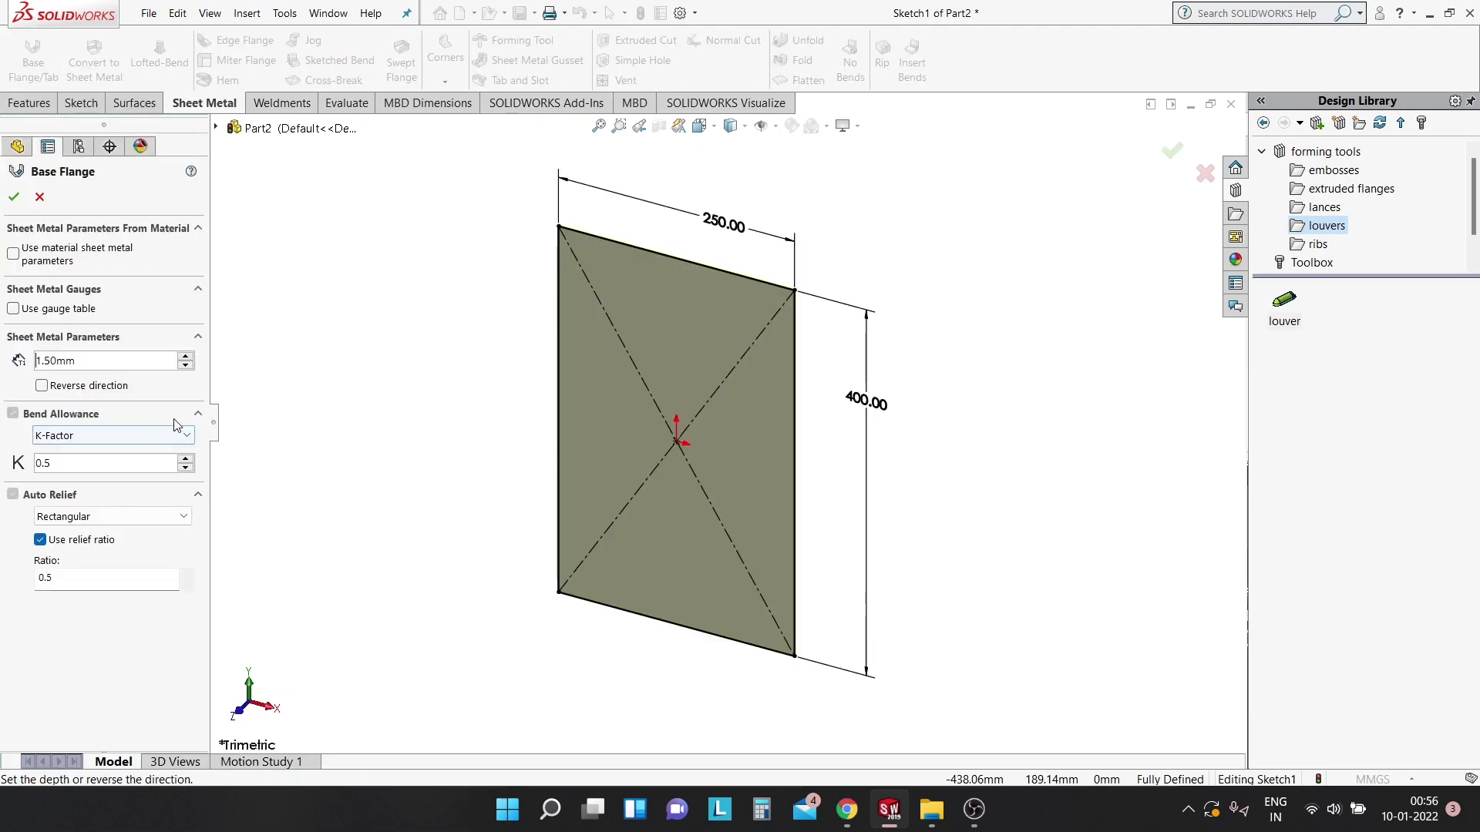
click(14, 197)
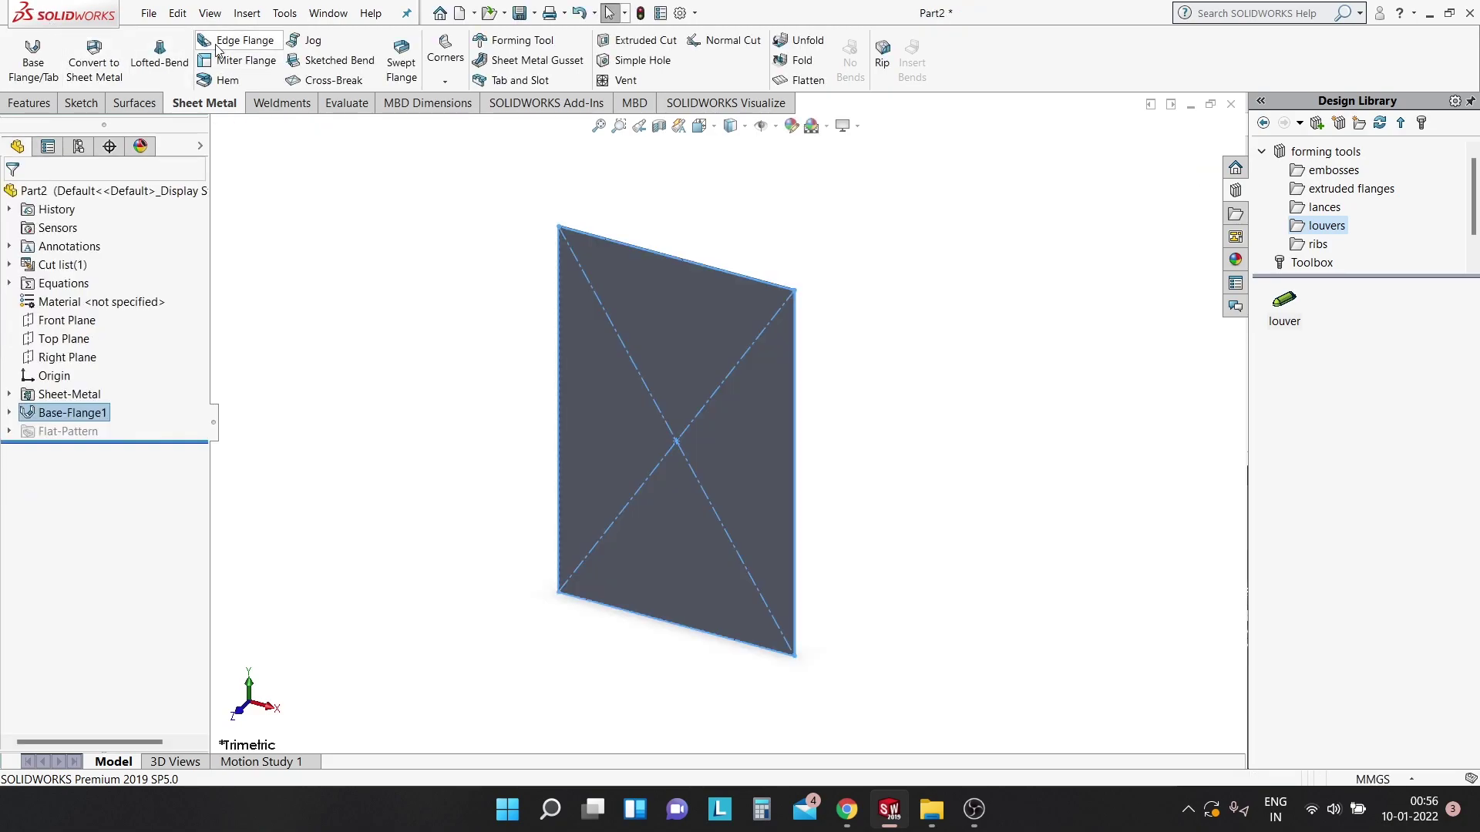
click(216, 48)
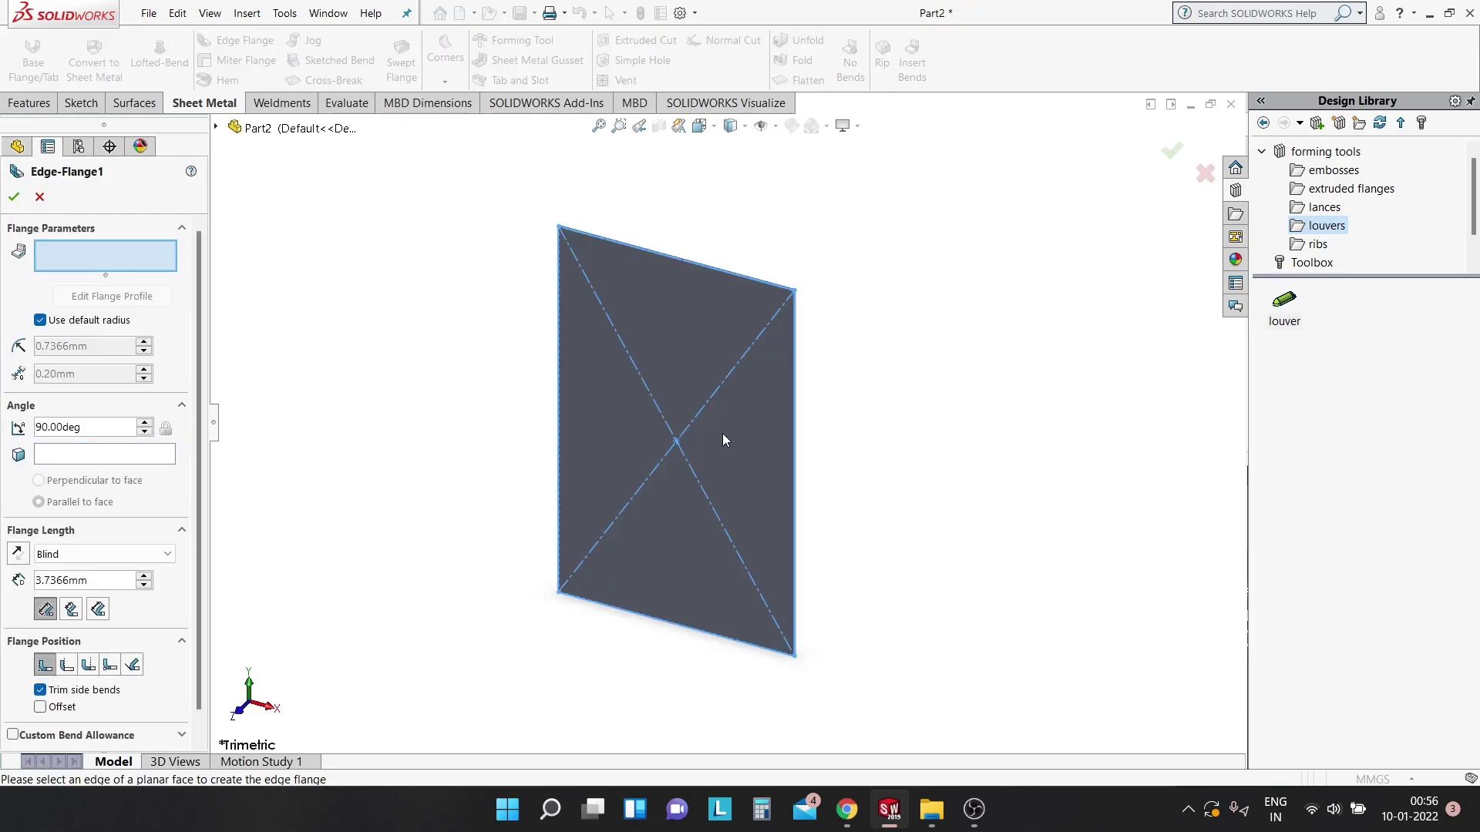
Select four edges of the base panel for the edge flange.
scroll(769, 325, down, 2)
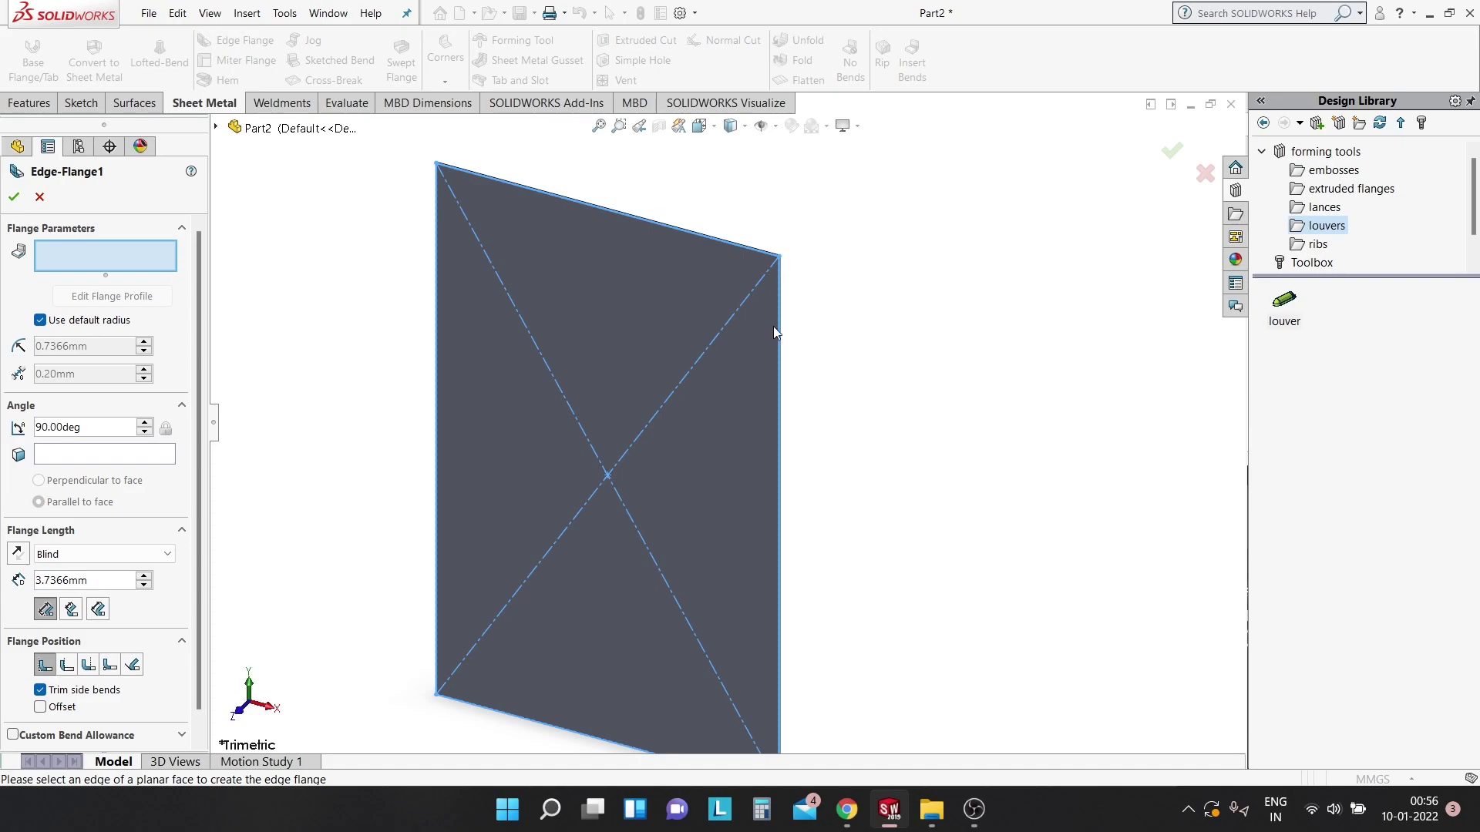
mouse_move(775, 293)
middle_down()
mouse_move(674, 304)
mouse_move(460, 363)
middle_up()
scroll(459, 363, down, 2)
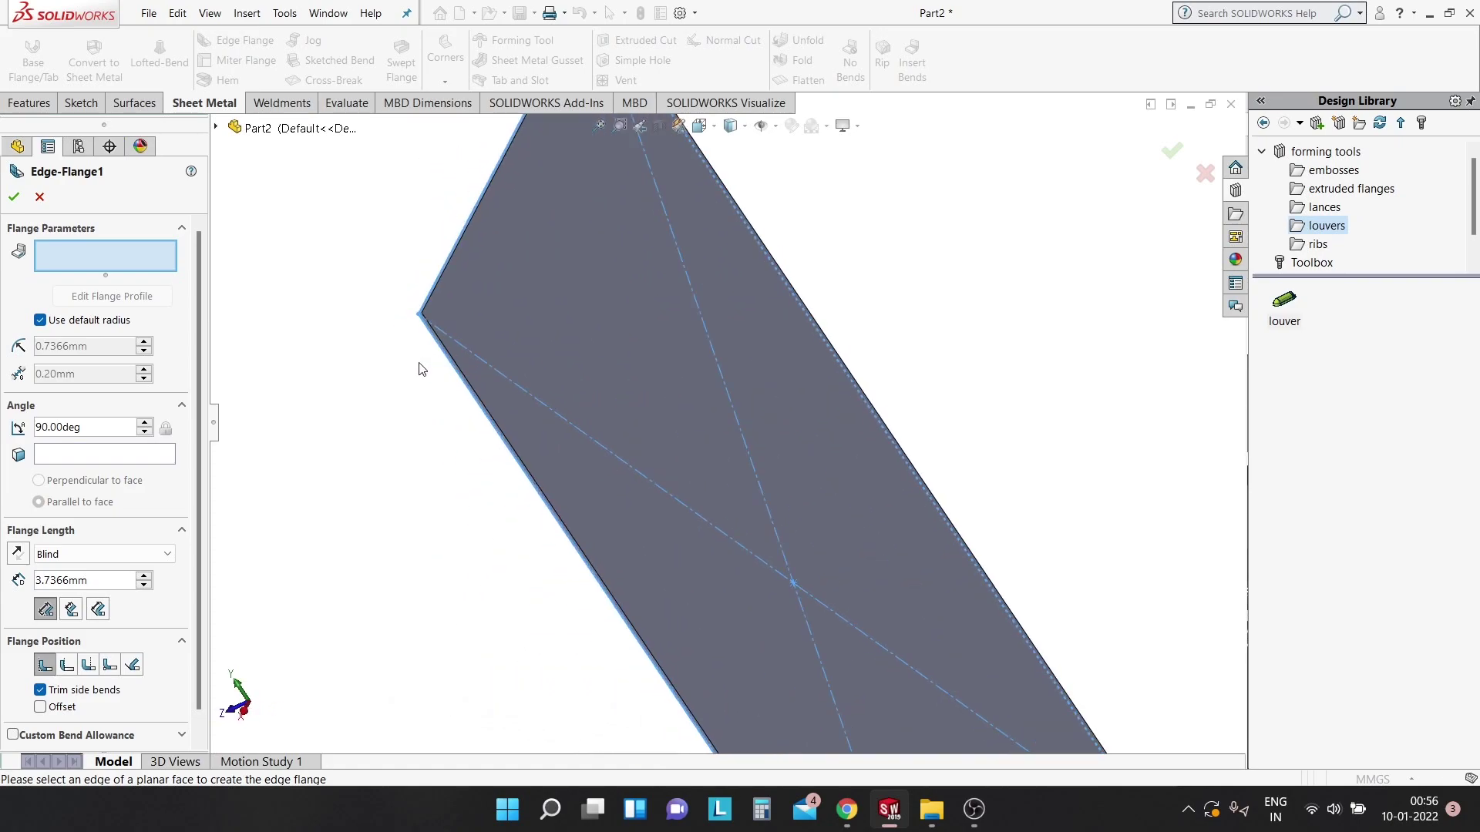
scroll(420, 370, down, 2)
click(498, 349)
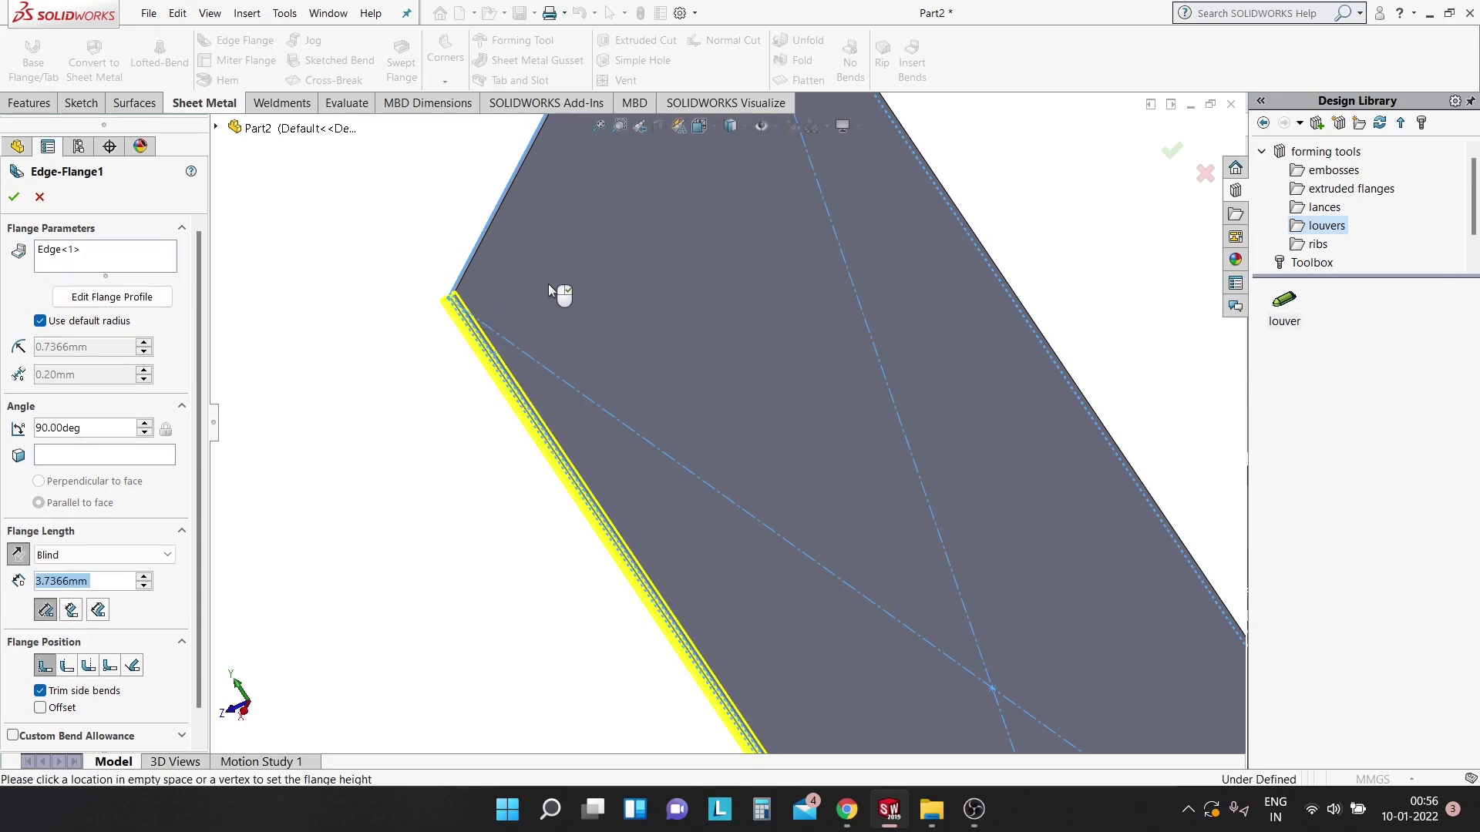
click(481, 232)
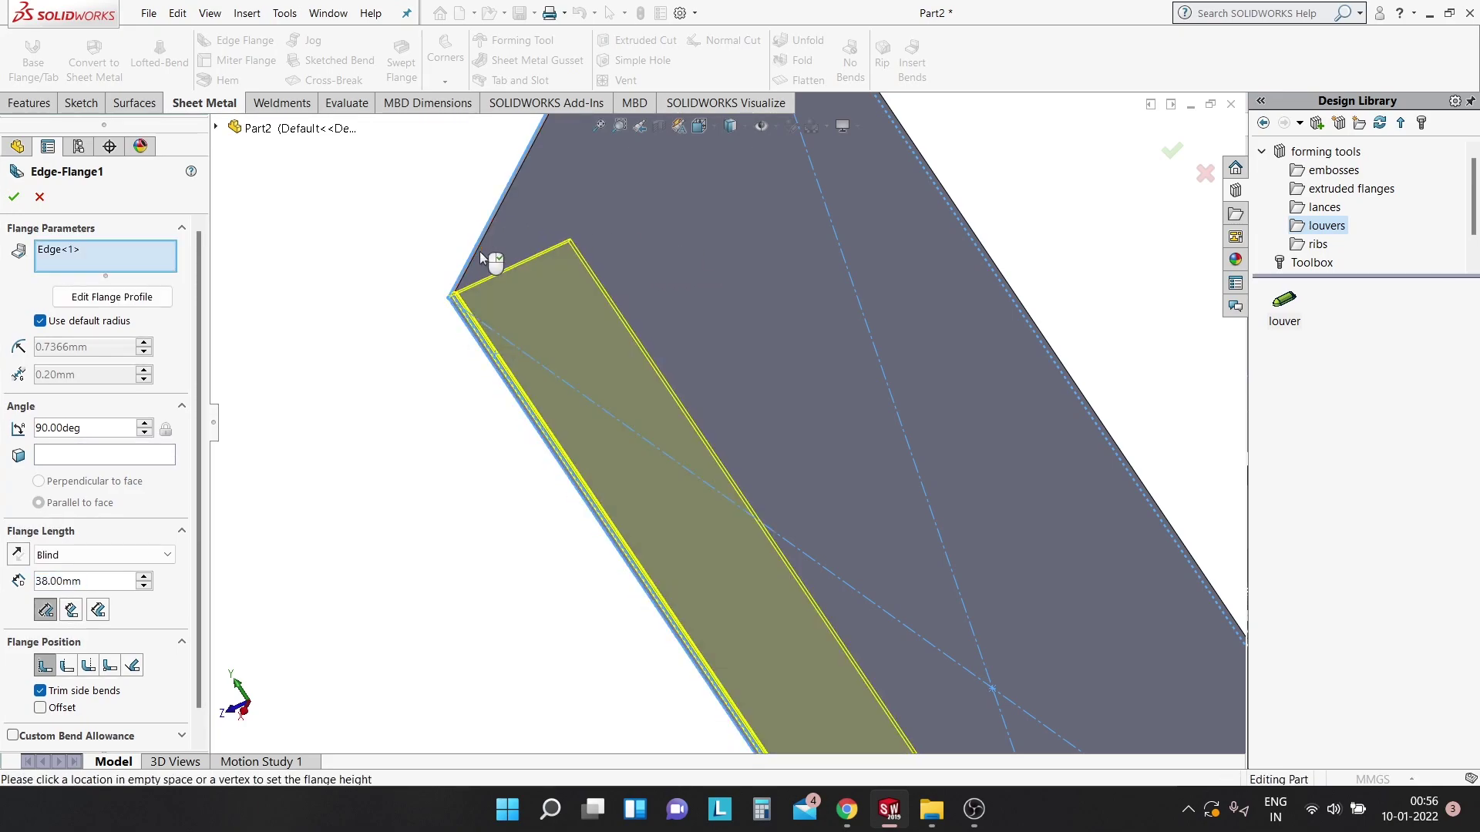
click(476, 251)
mouse_move(555, 270)
middle_down()
mouse_move(748, 524)
mouse_move(613, 429)
middle_up()
scroll(802, 198, down, 5)
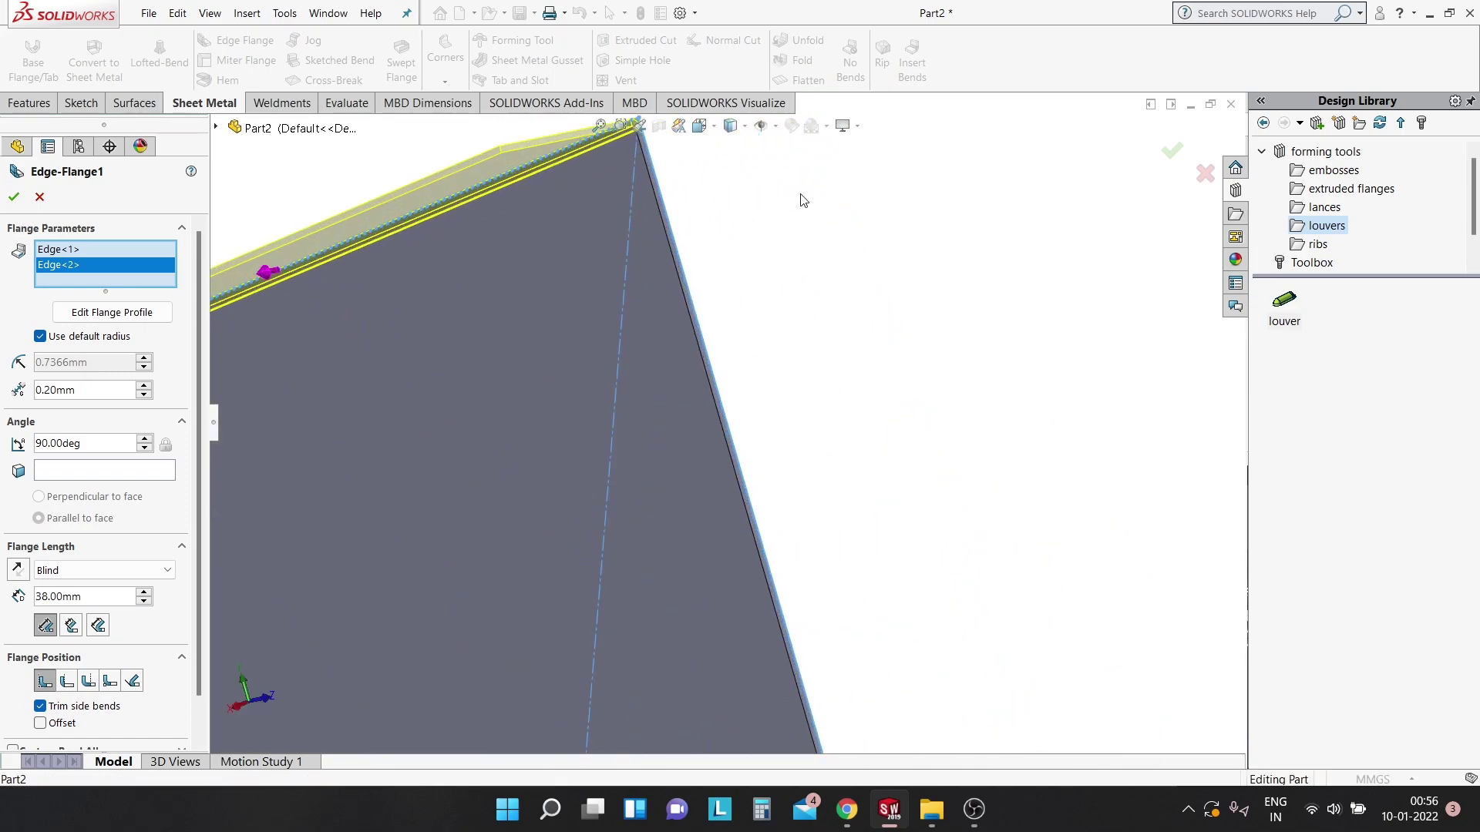
click(649, 239)
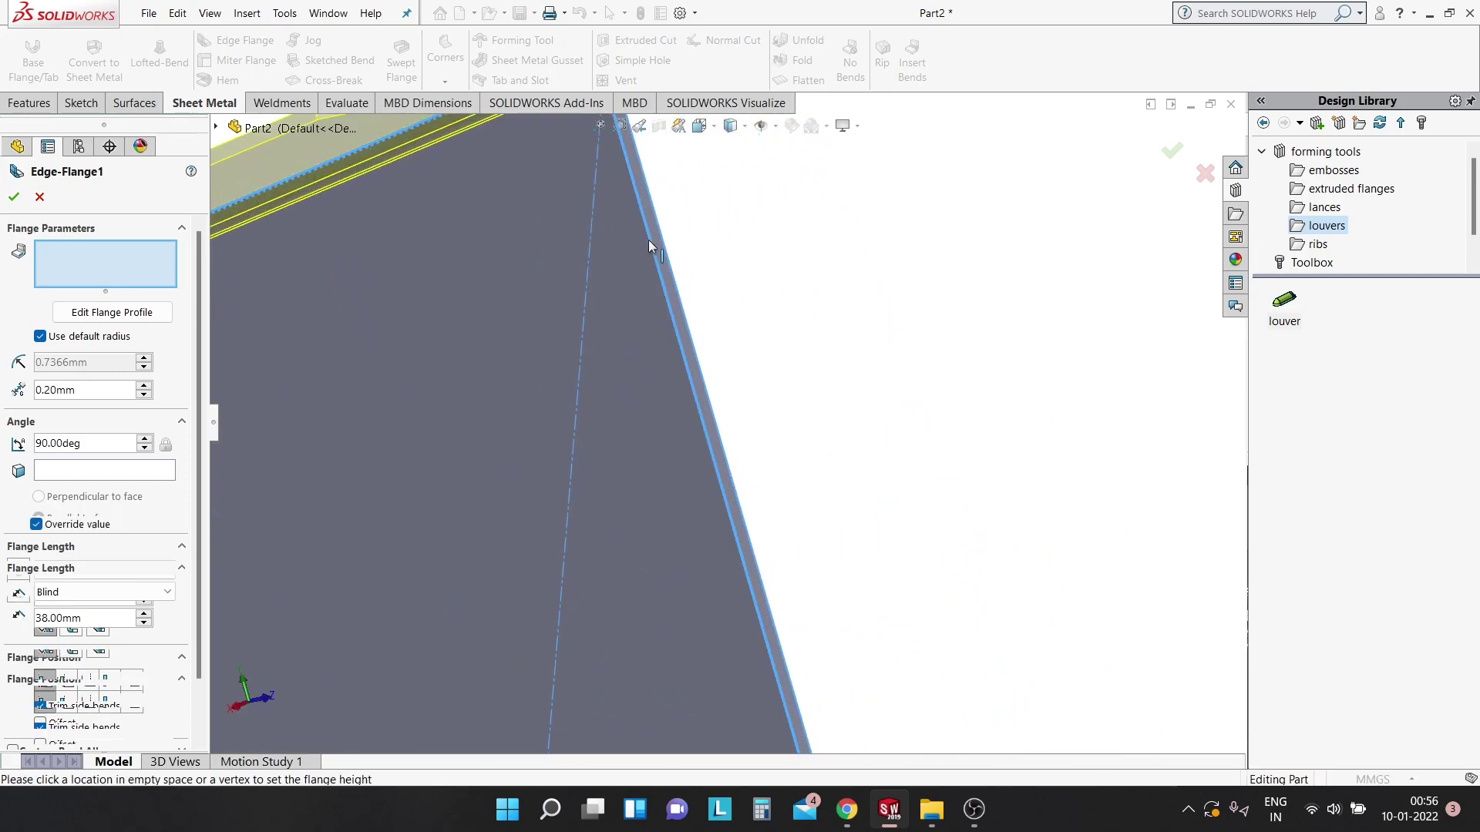
scroll(628, 265, up, 5)
scroll(687, 552, up, 3)
scroll(686, 552, up, 2)
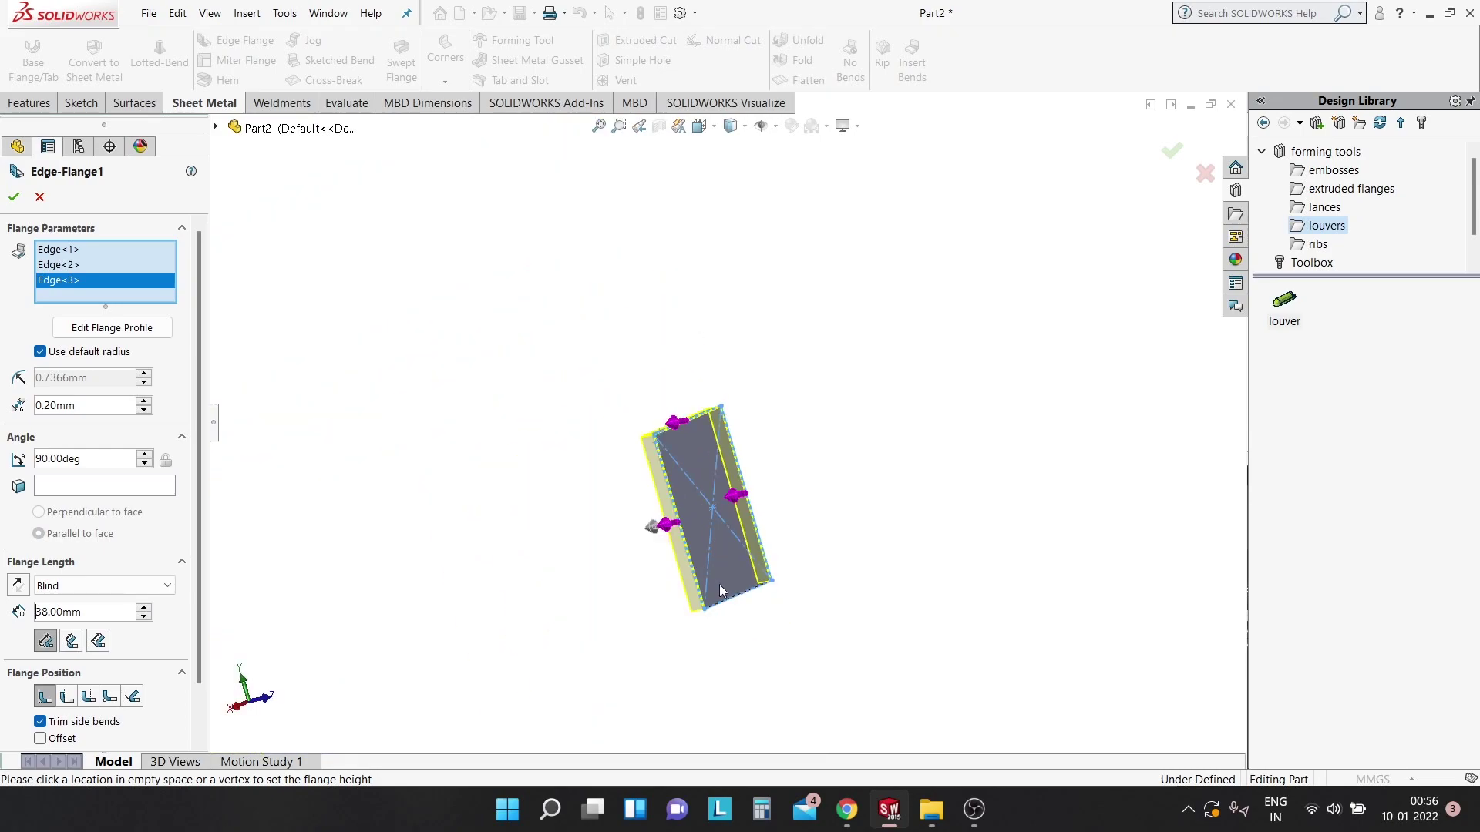
scroll(724, 592, down, 2)
scroll(705, 569, down, 2)
scroll(710, 598, down, 2)
scroll(701, 552, down, 3)
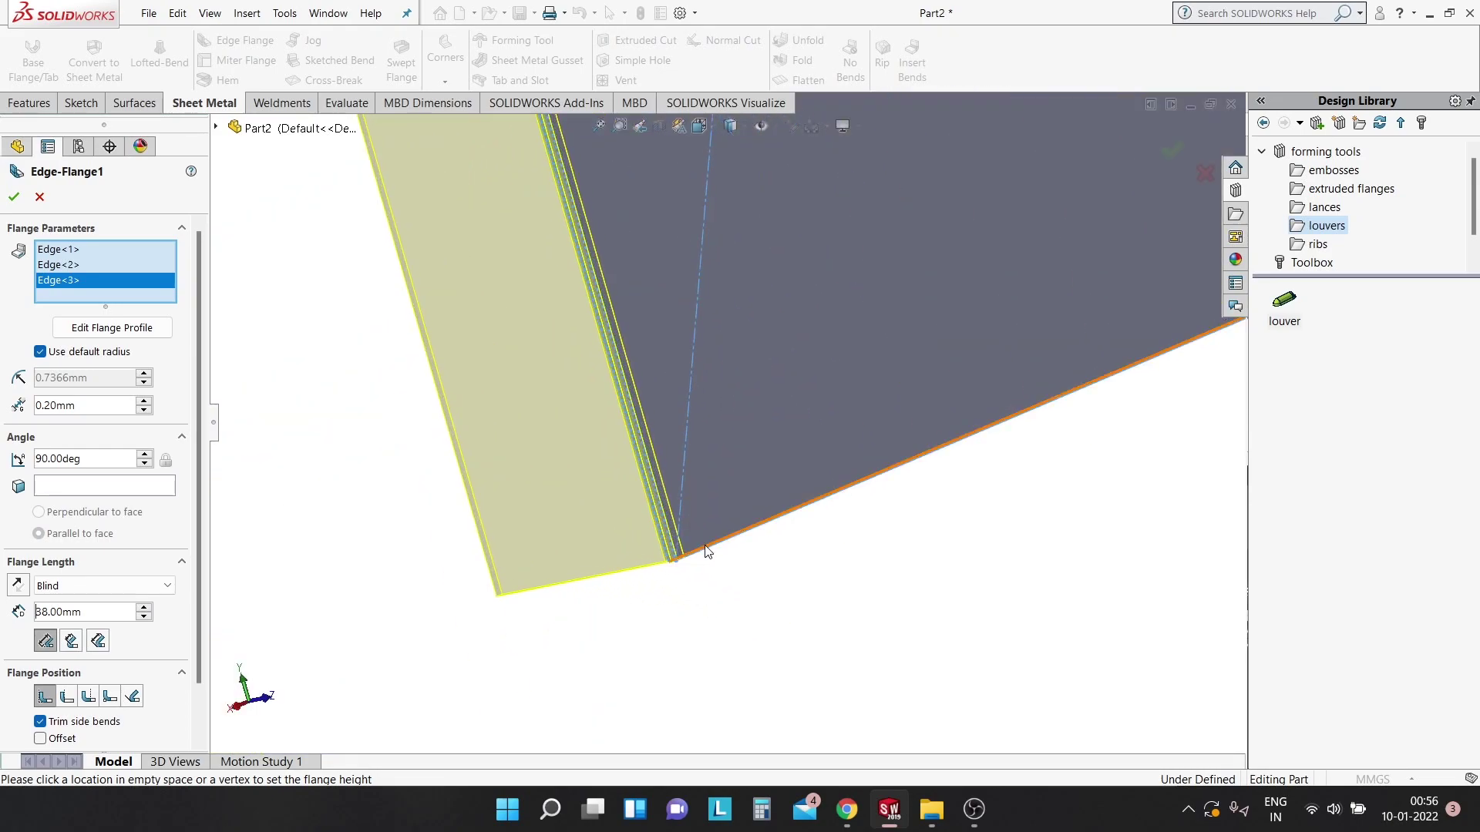
click(685, 562)
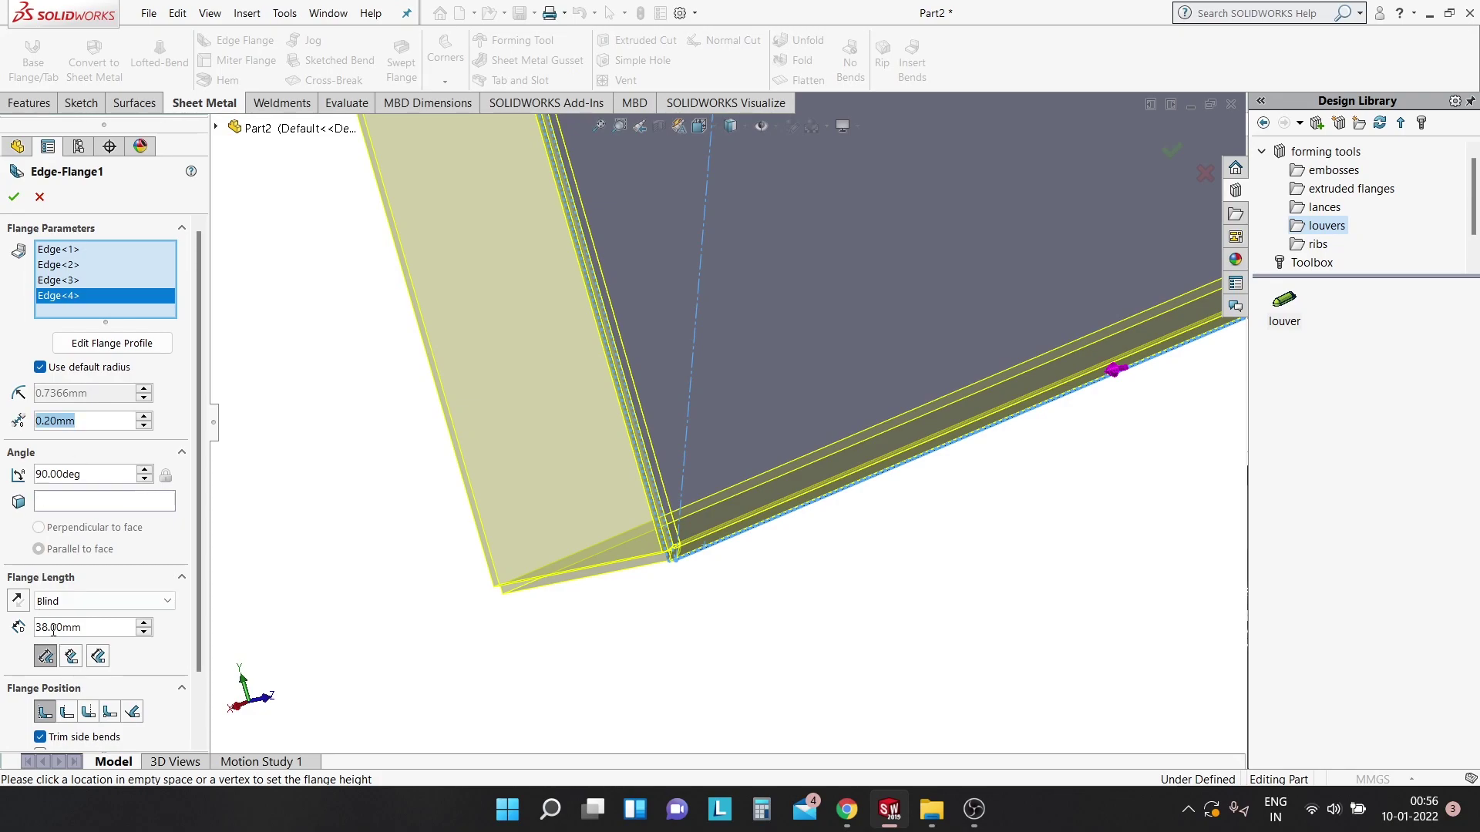
Set the flange length to 20 mm, finish Edge-Flange1, and view the resulting tray.
text(20)
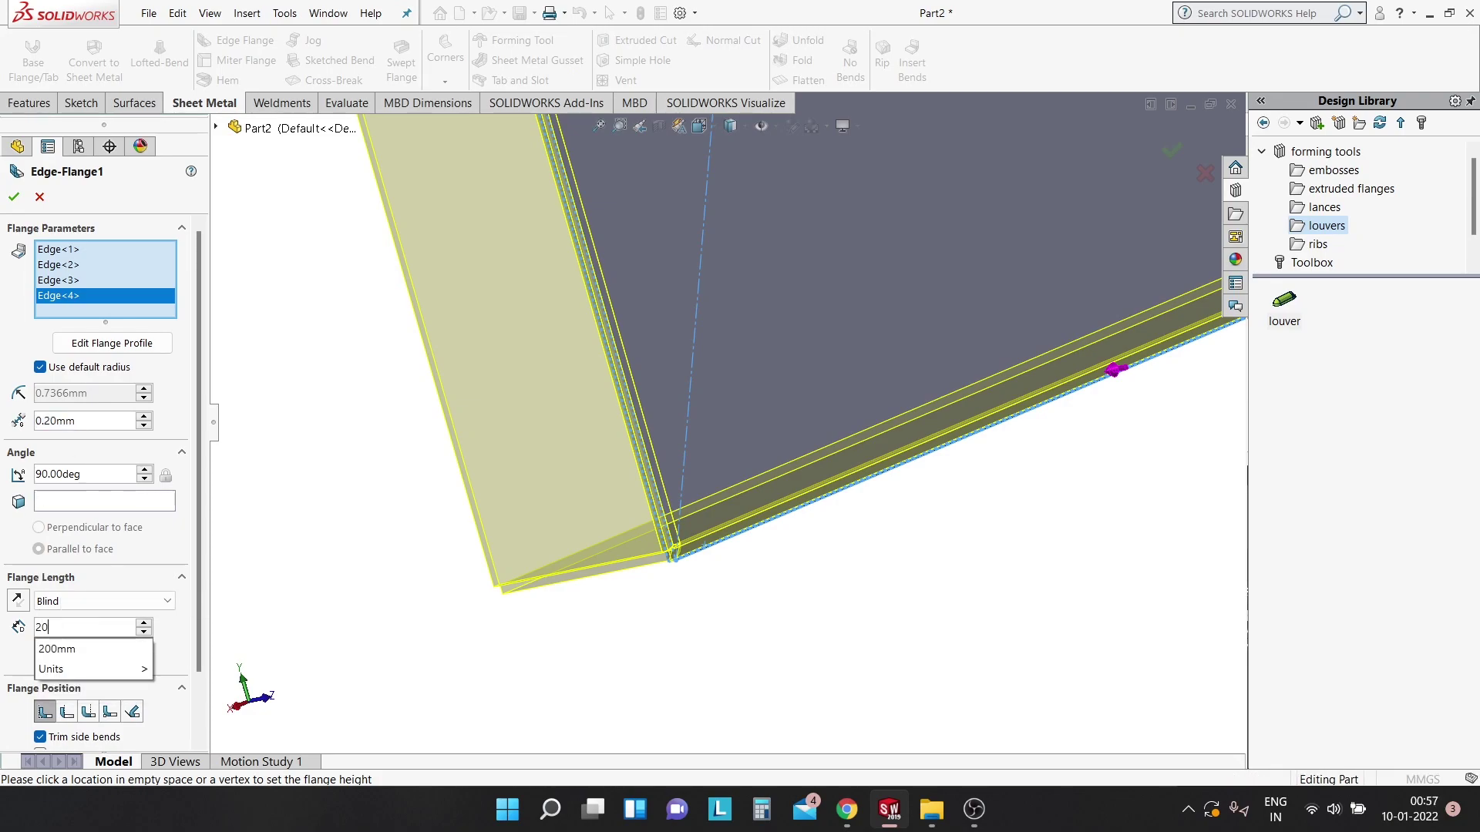
key(Return)
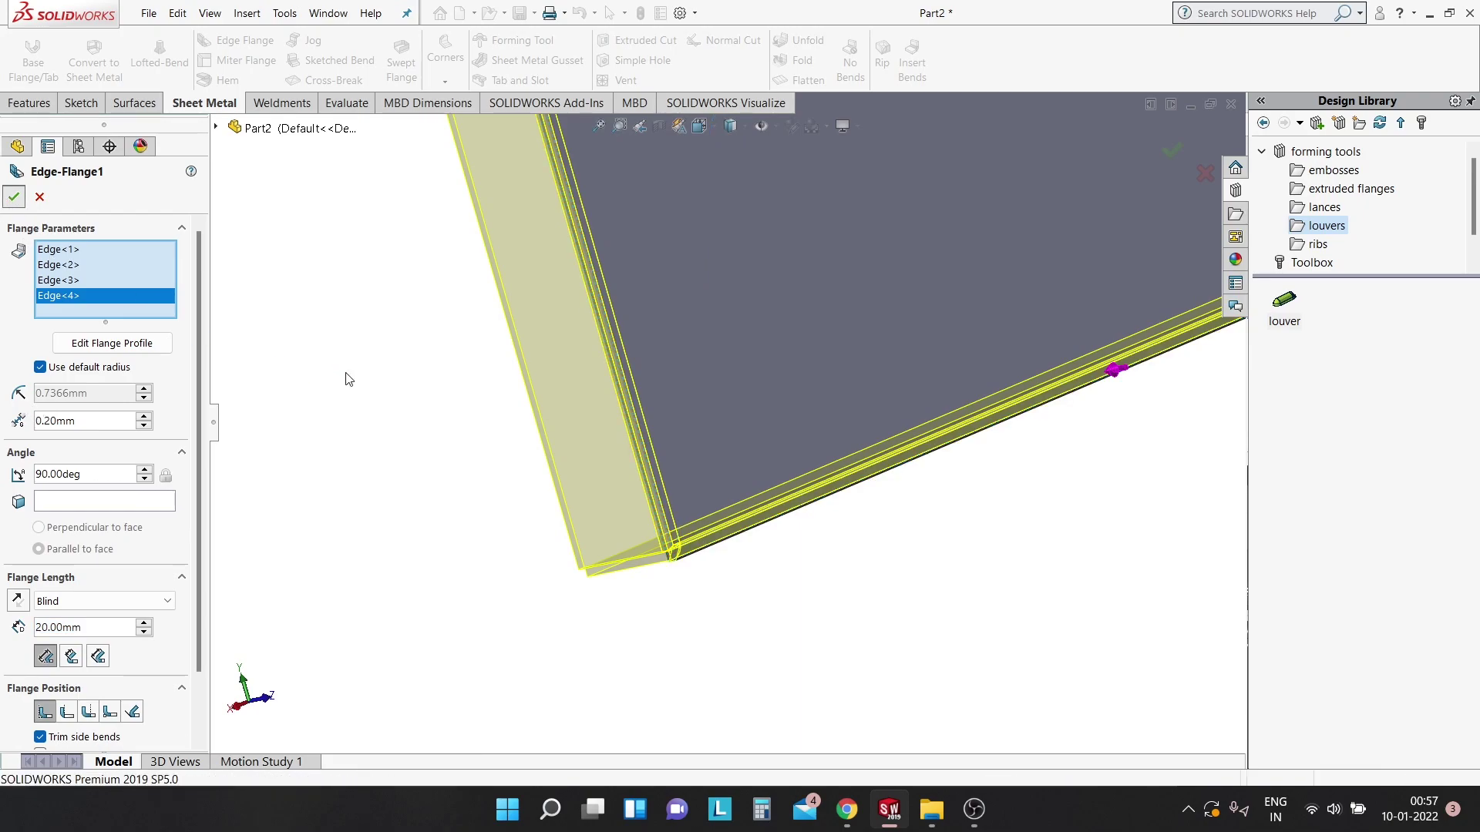
key(Return)
key(f)
mouse_move(552, 419)
middle_down()
mouse_move(854, 400)
mouse_move(968, 512)
mouse_move(955, 618)
mouse_move(891, 568)
mouse_move(890, 548)
middle_up()
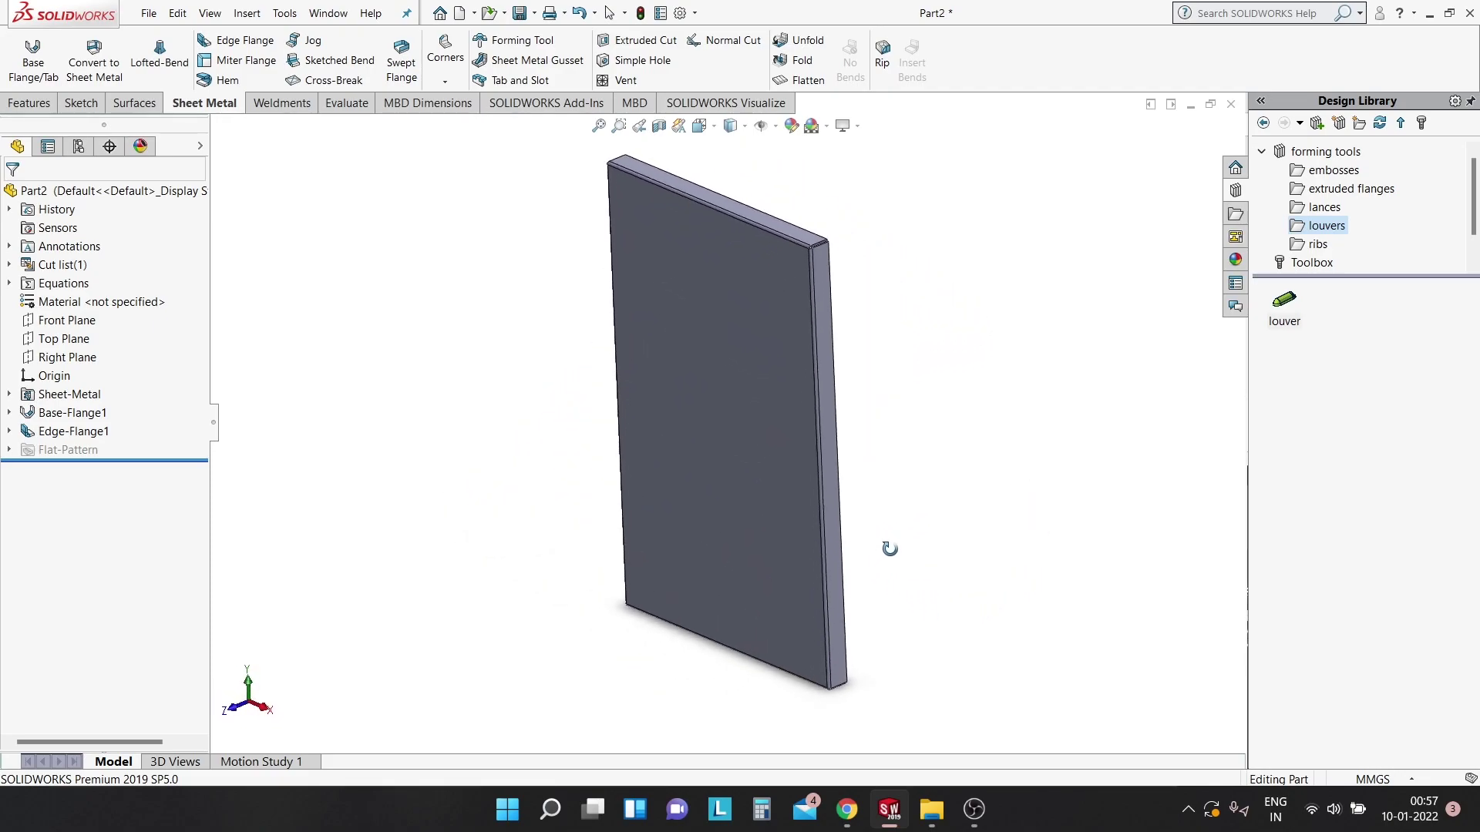
middle_drag(747, 384, 579, 399)
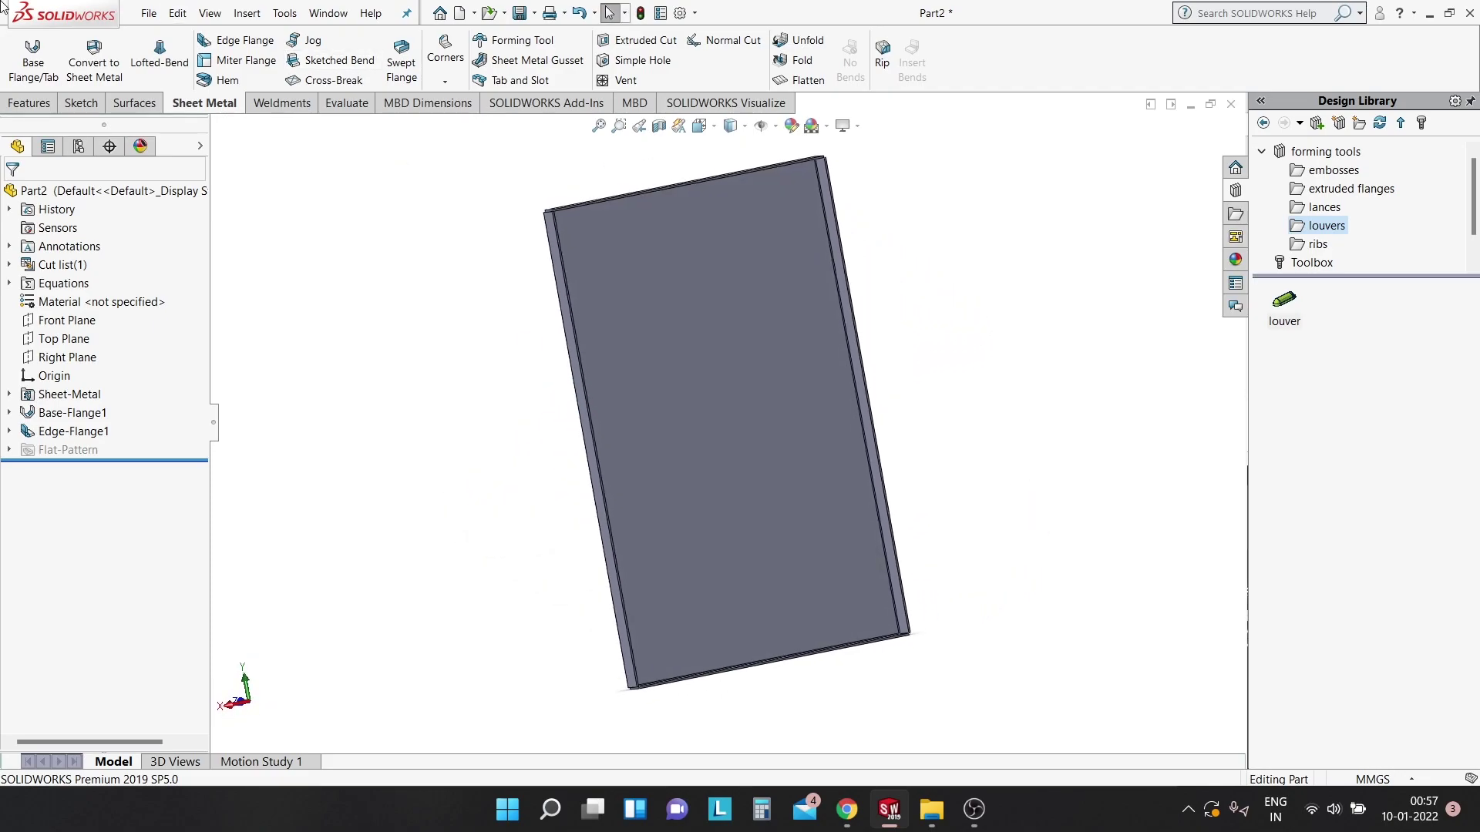
Start a second edge flange, selecting the panel's top and left edges.
click(221, 42)
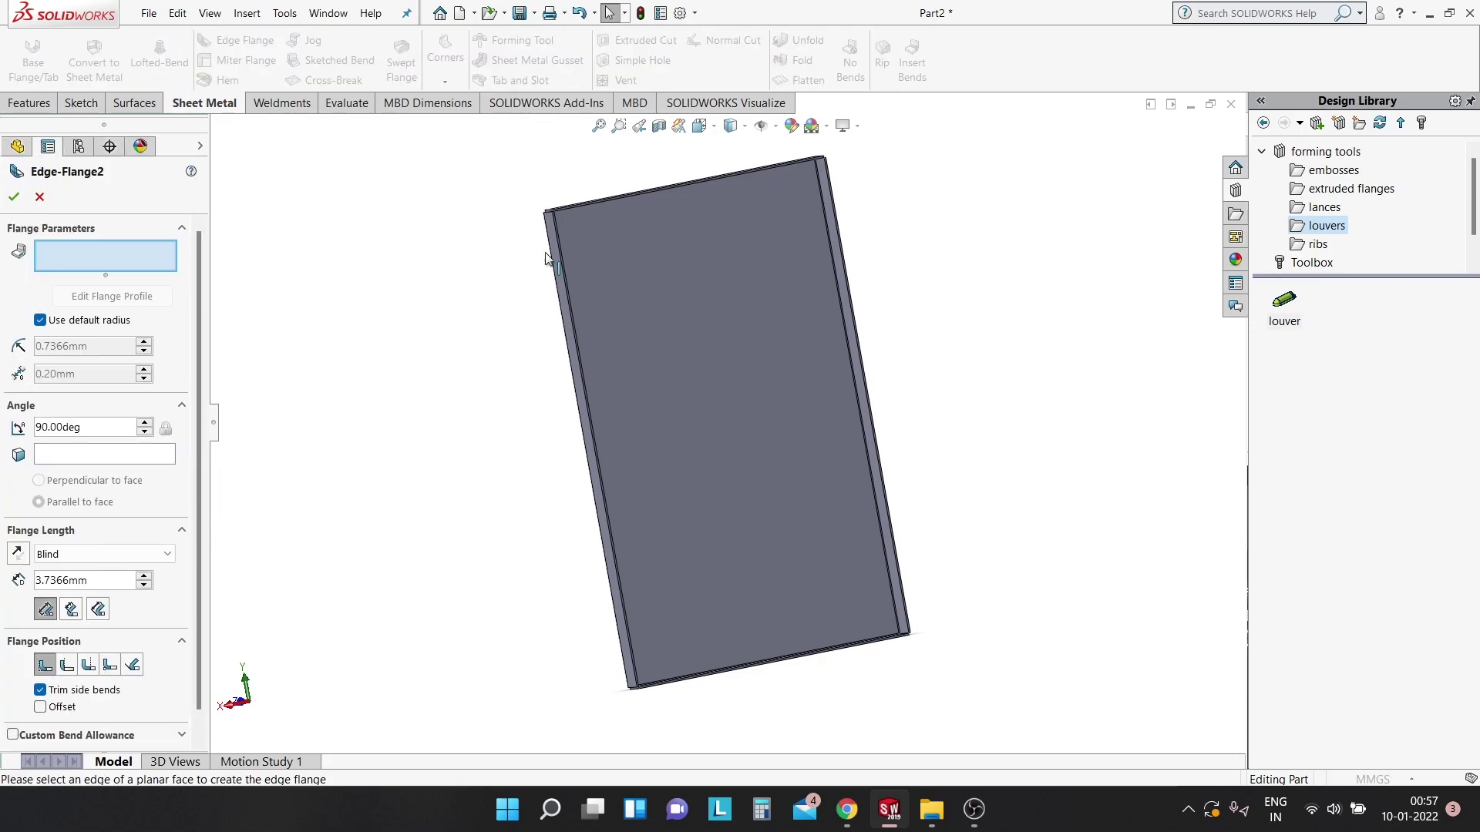
scroll(548, 222, down, 3)
scroll(621, 258, down, 3)
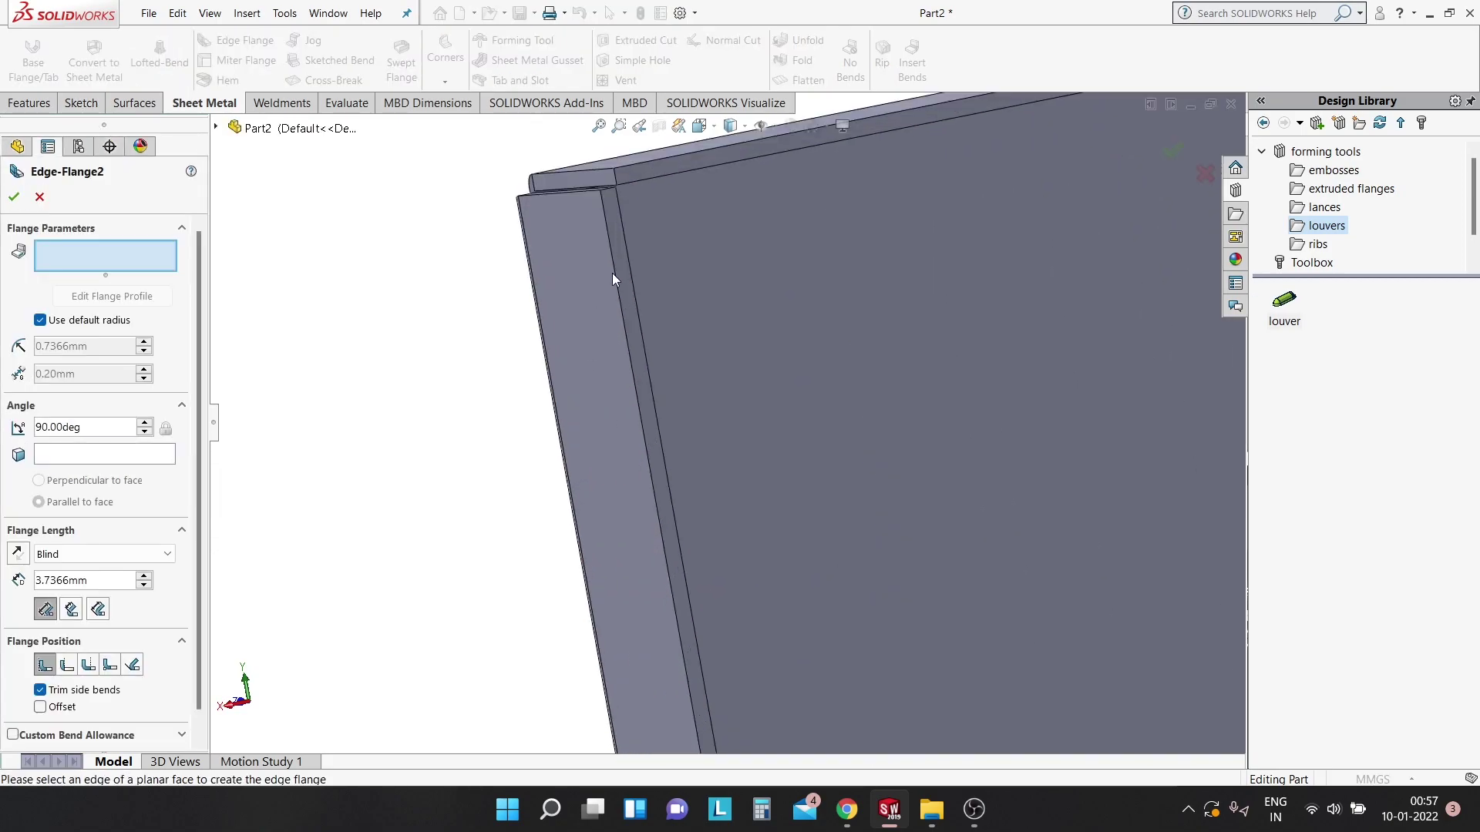
click(663, 173)
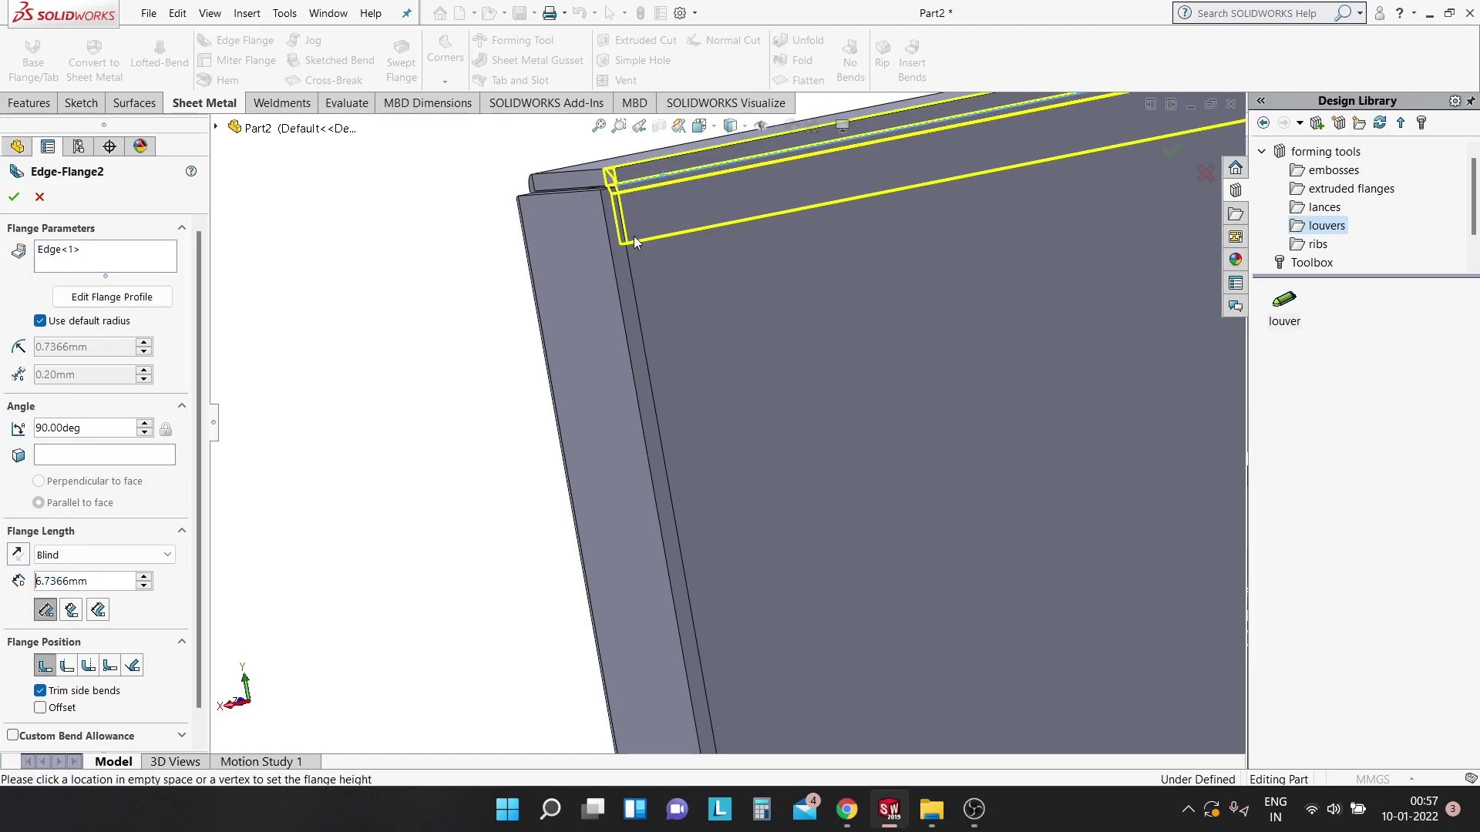
click(632, 280)
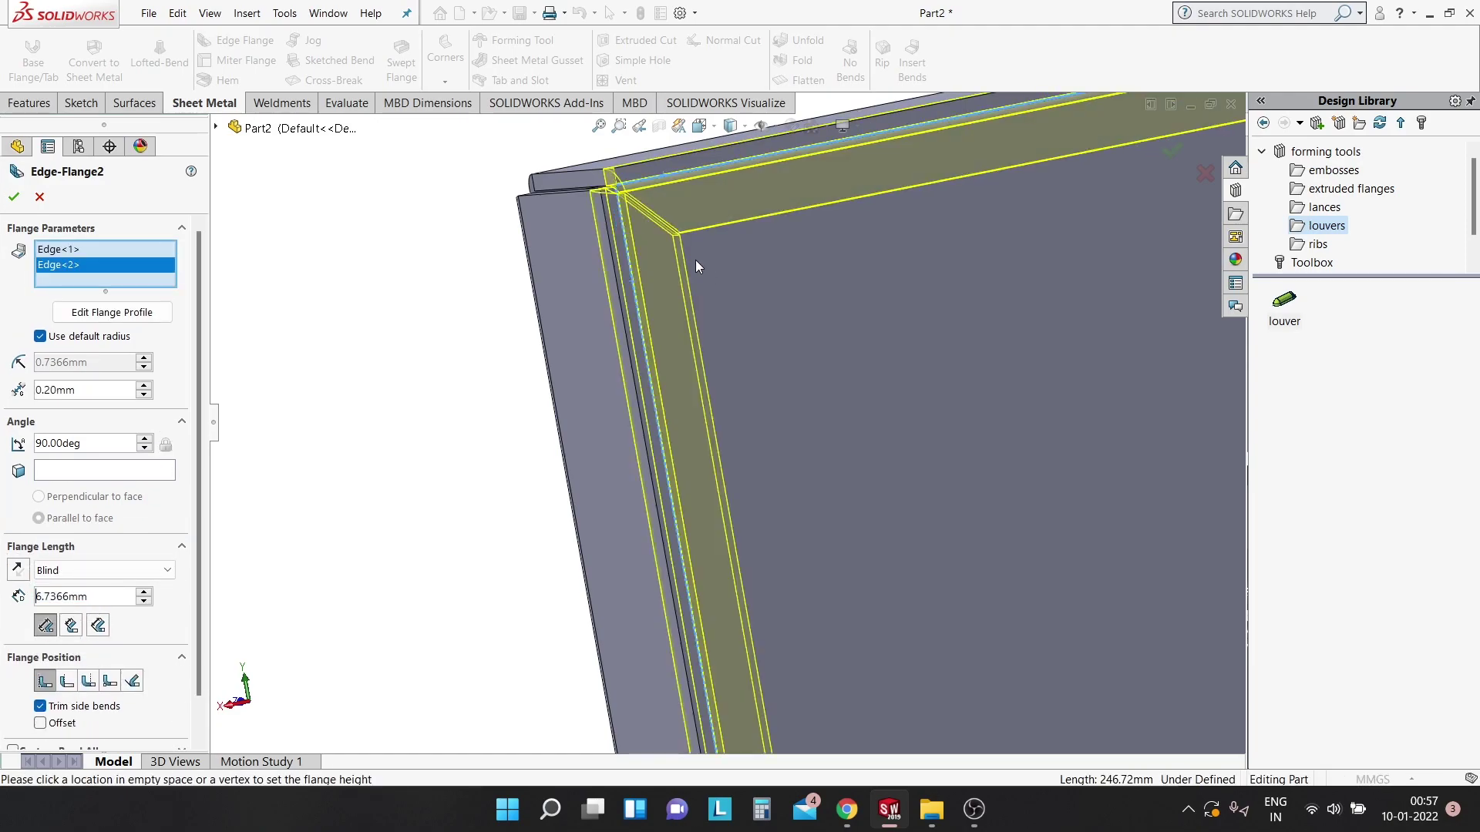
Add the right and bottom edges to the second edge flange.
scroll(696, 261, up, 3)
scroll(1076, 382, down, 4)
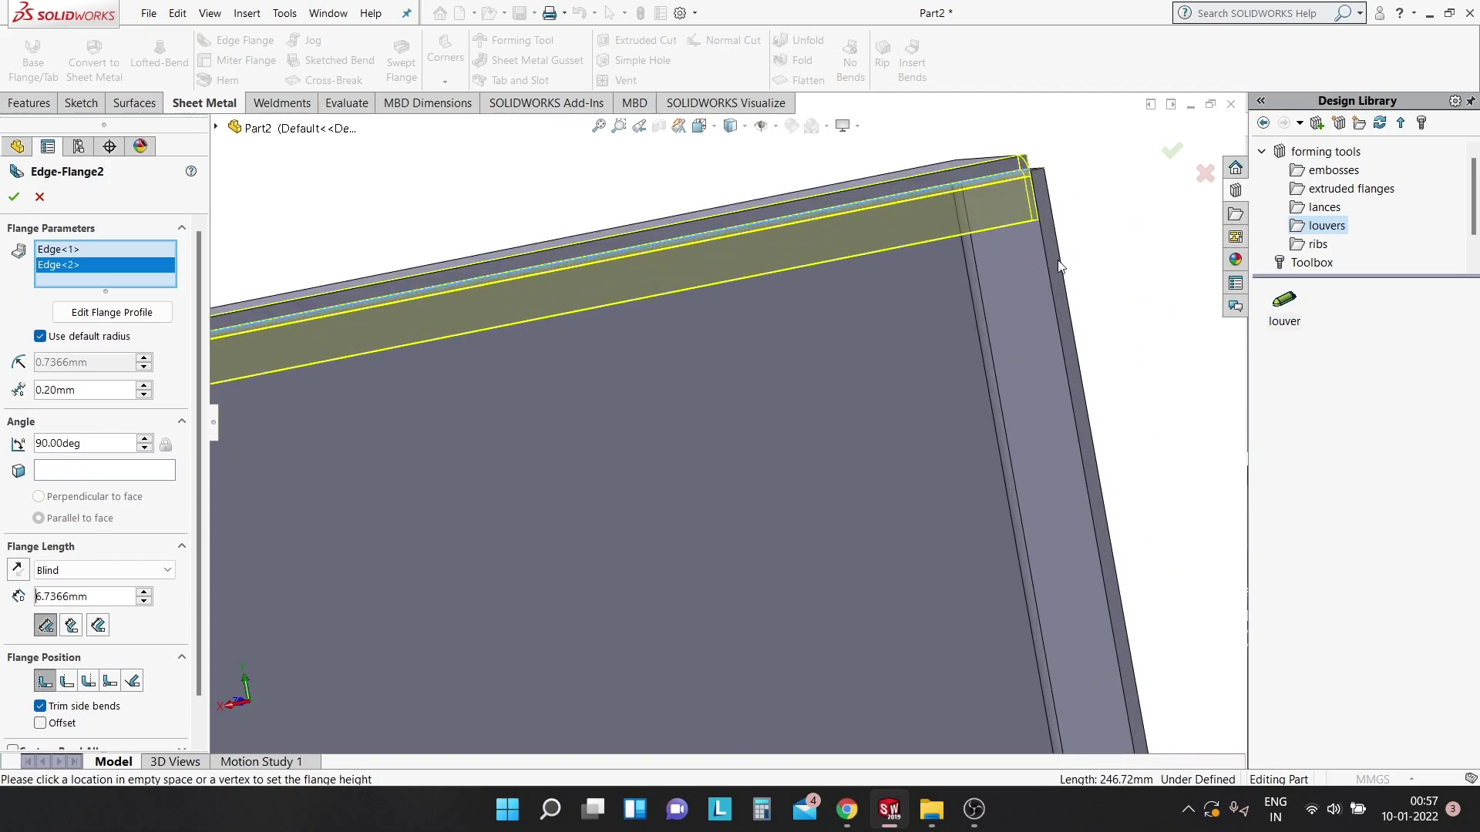
click(1041, 256)
scroll(865, 321, up, 1)
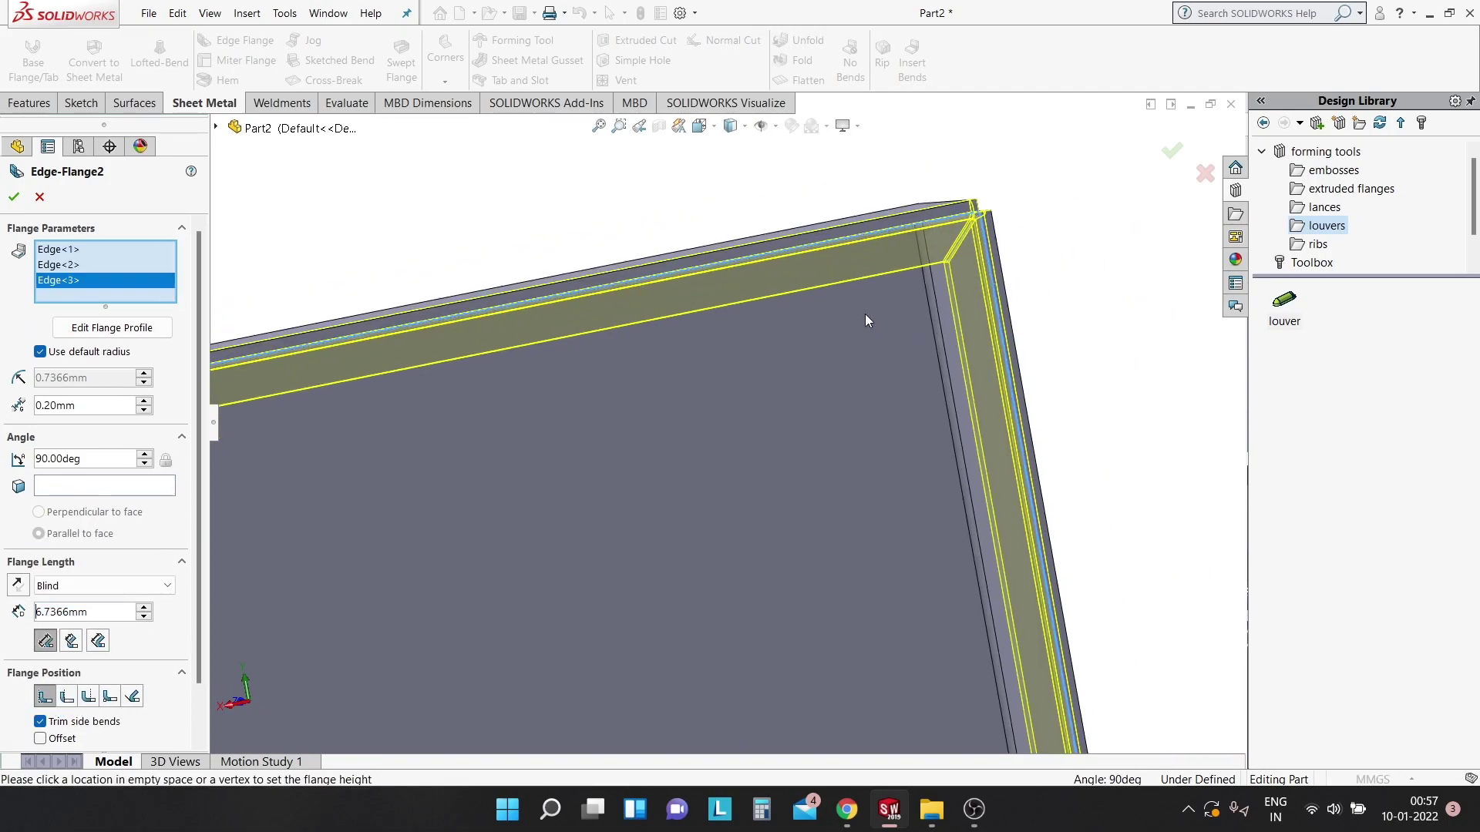
scroll(865, 321, up, 3)
scroll(855, 354, up, 2)
scroll(694, 539, down, 1)
scroll(690, 582, down, 1)
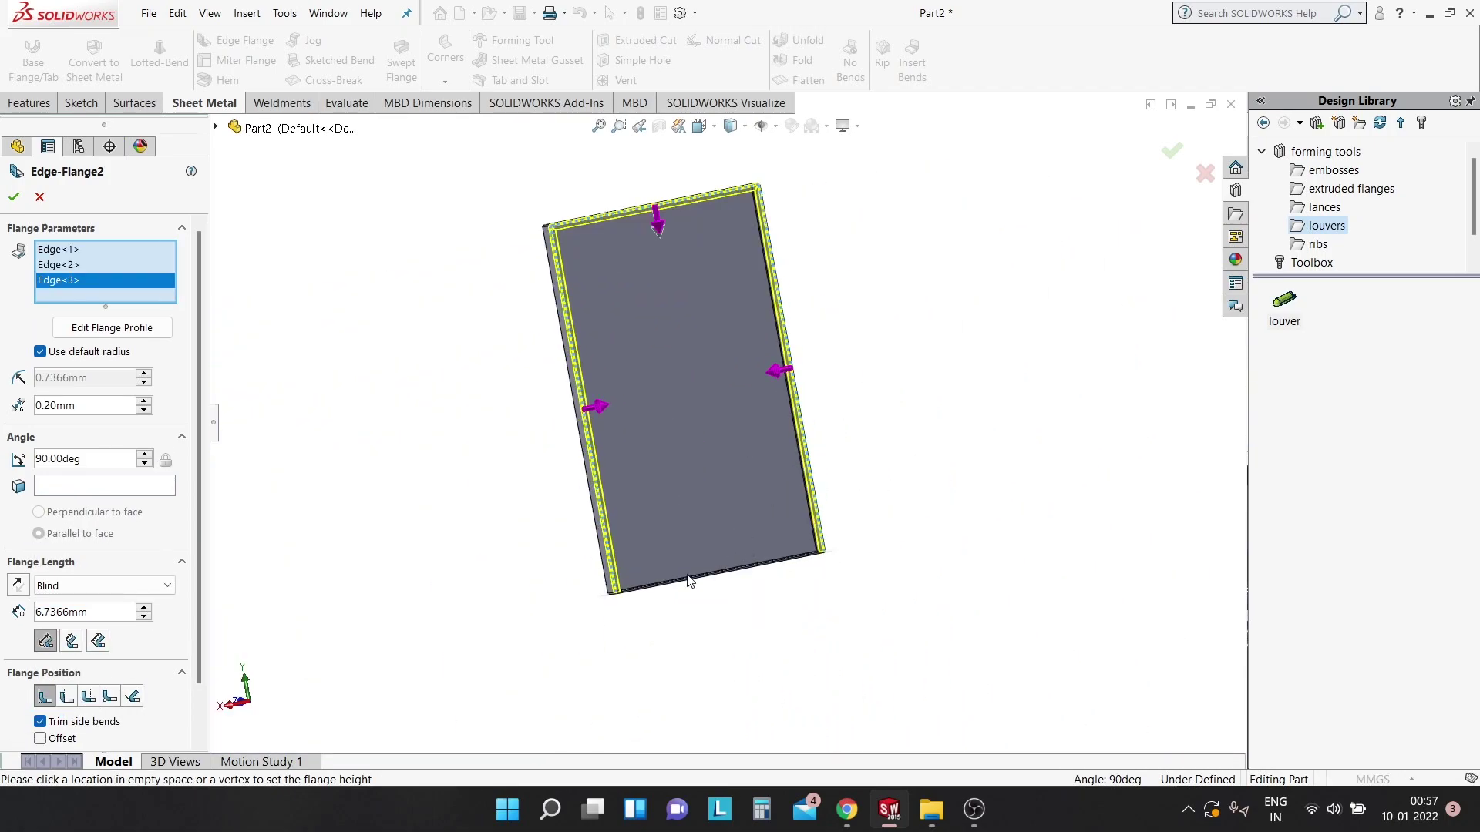
scroll(512, 598, down, 1)
scroll(951, 506, down, 2)
scroll(555, 512, down, 2)
scroll(428, 575, down, 1)
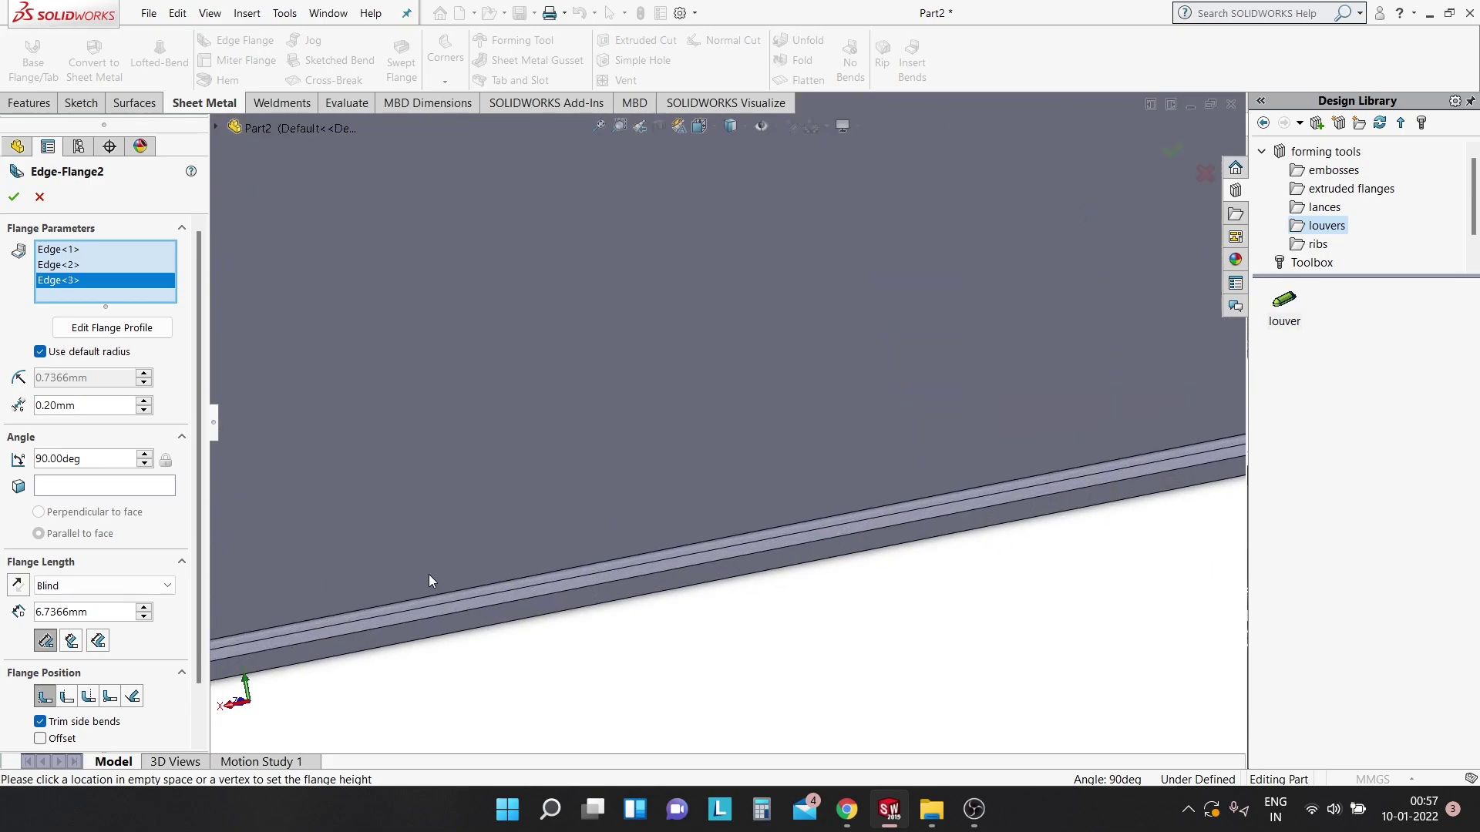
scroll(599, 521, up, 2)
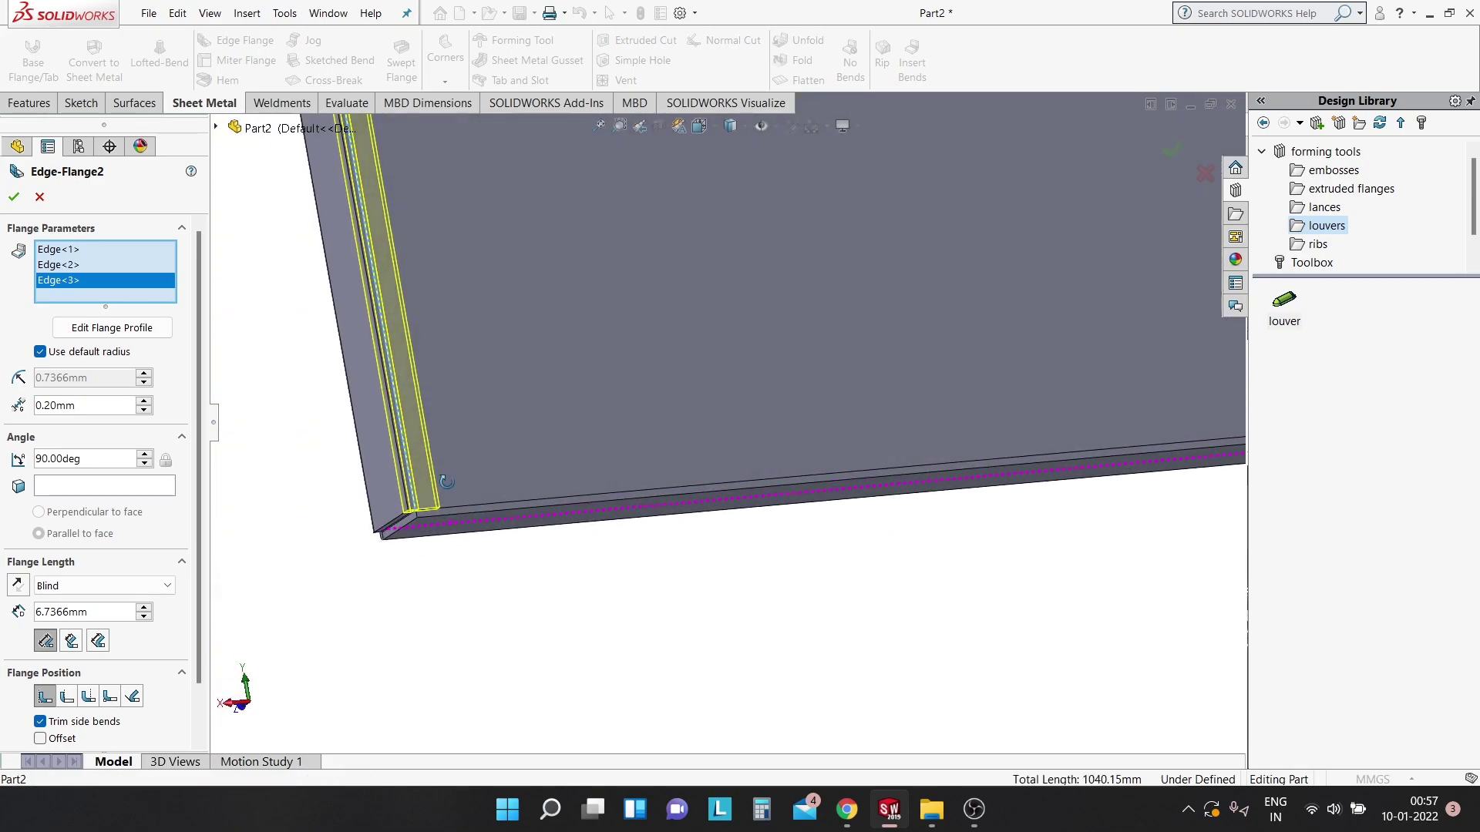
click(454, 514)
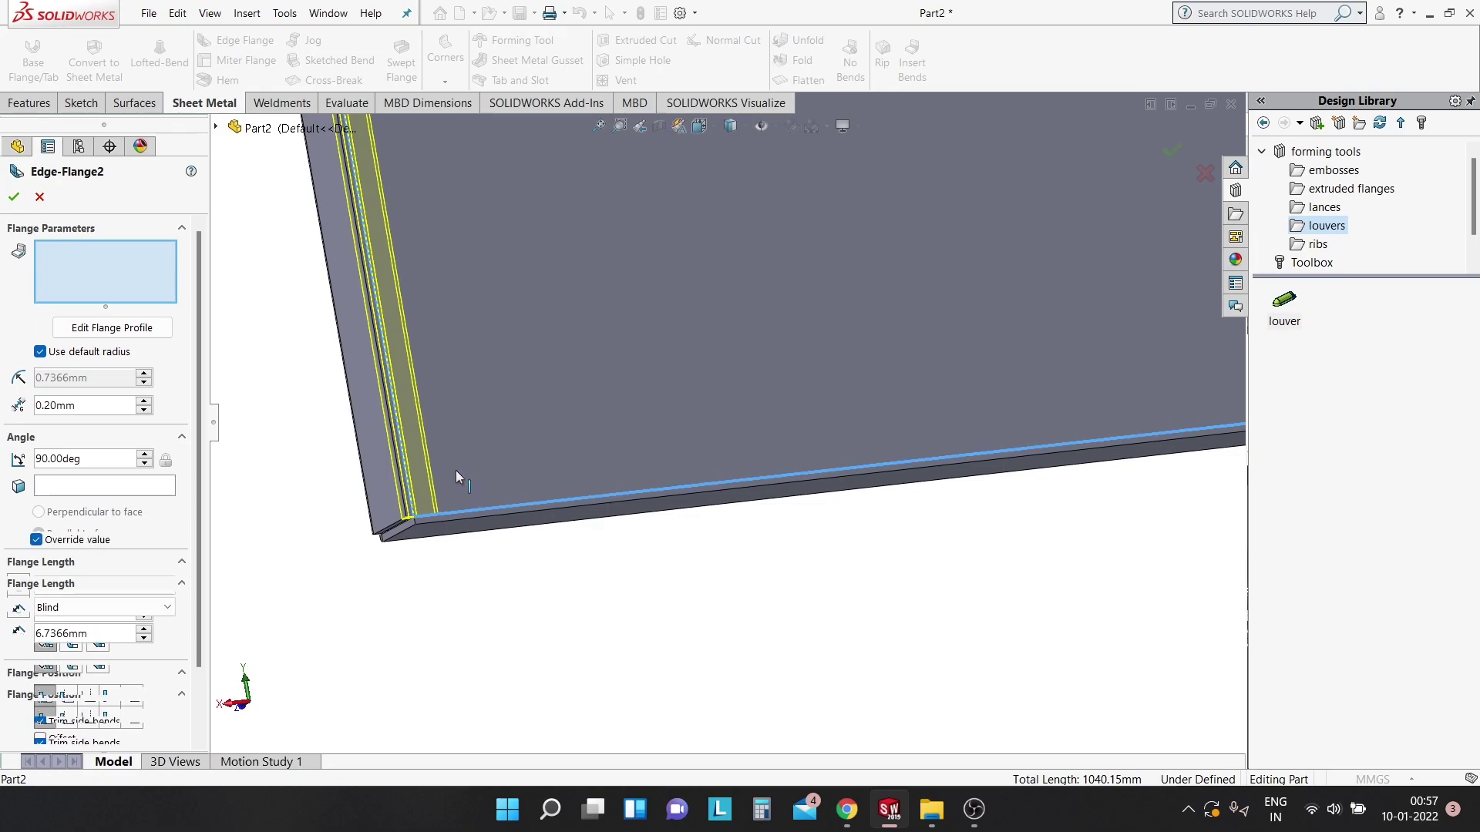
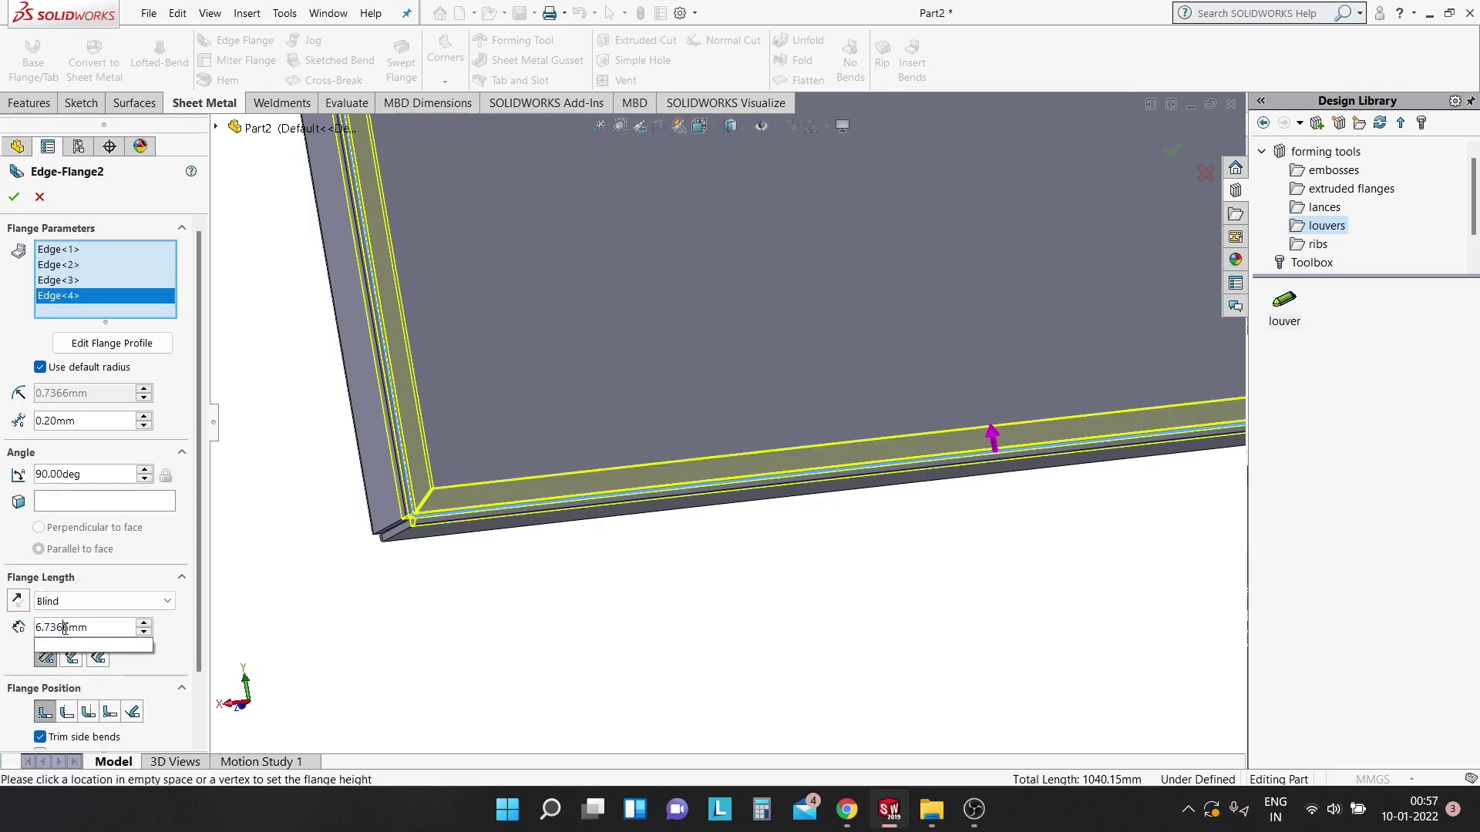
Set the second edge flange length to 15 mm and accept the flange.
click(69, 602)
click(3, 638)
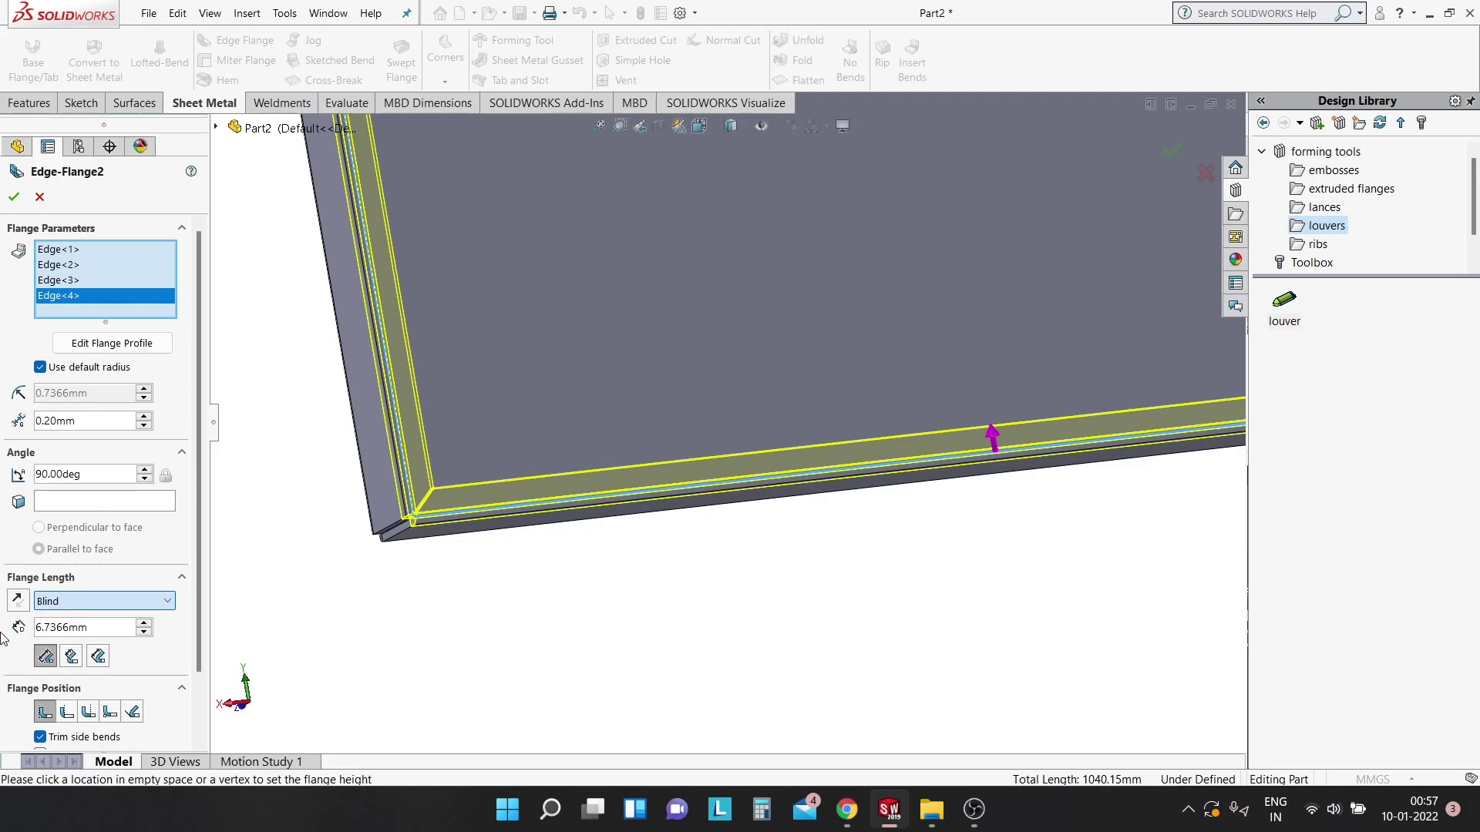
double_click(62, 628)
text(15)
key(Return)
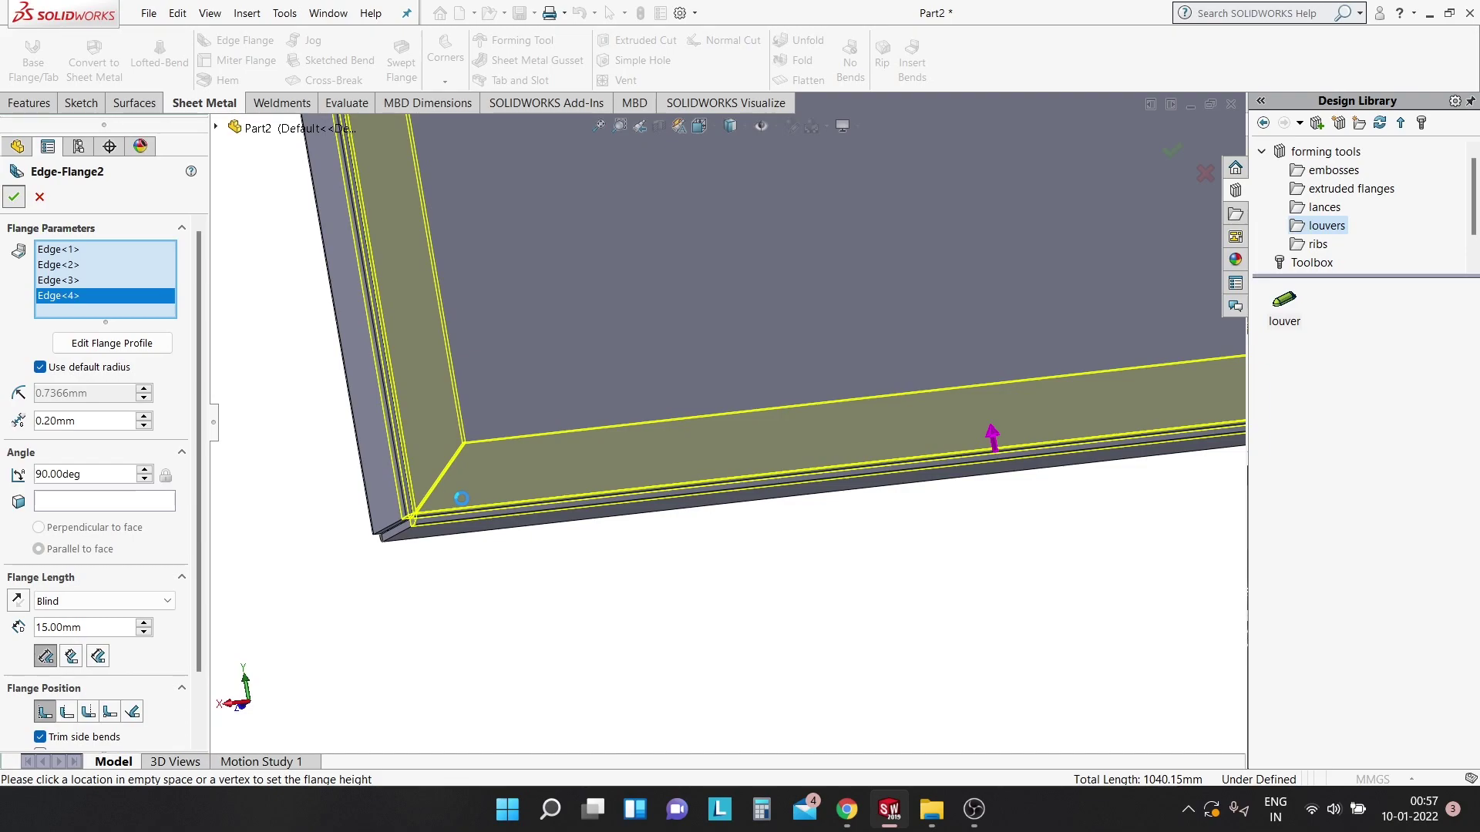
key(Return)
Select the part's large flat face and turn the view Normal To it.
scroll(490, 491, up, 3)
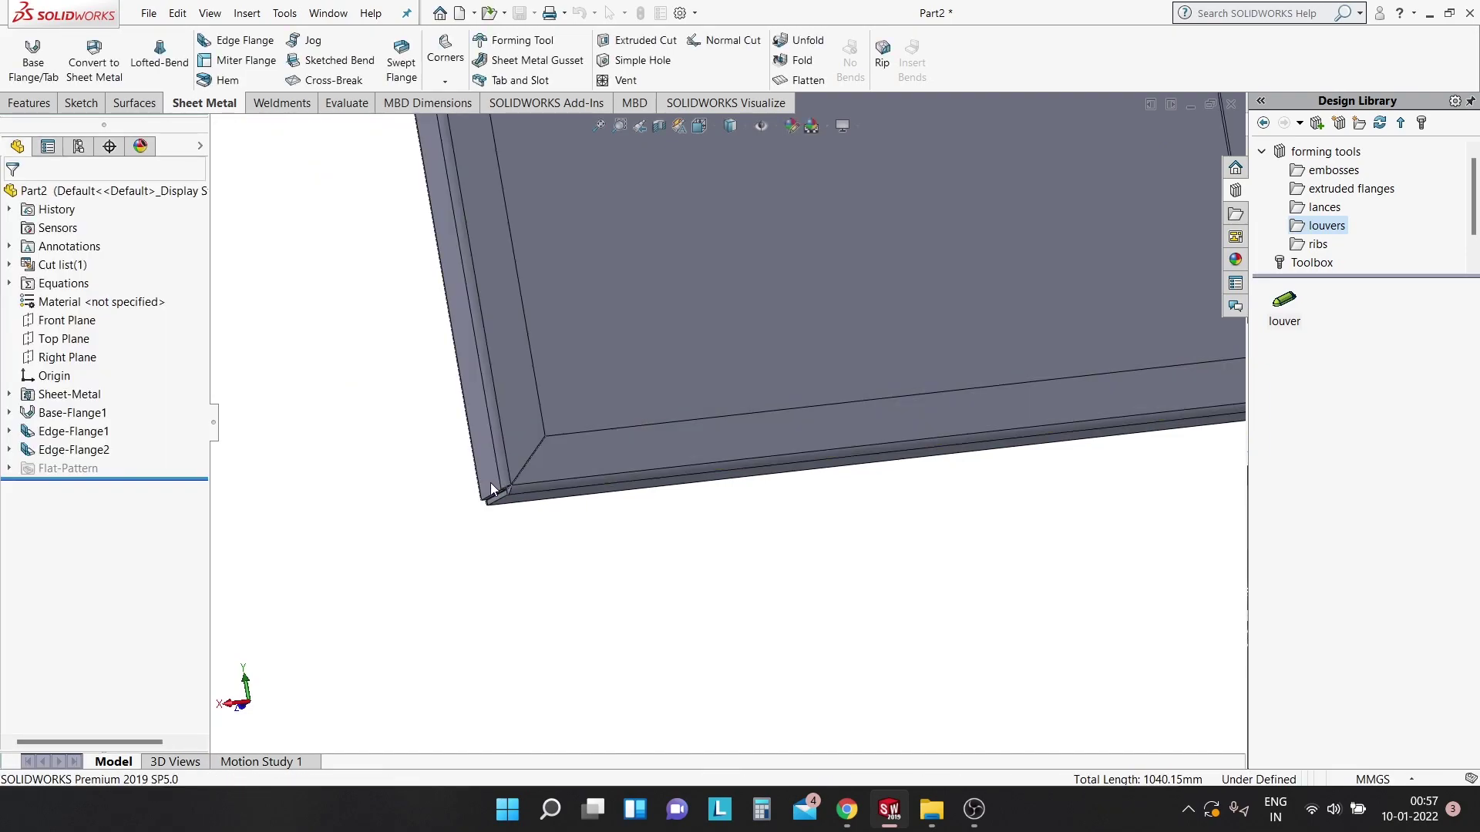
scroll(501, 490, up, 2)
scroll(512, 489, up, 2)
scroll(609, 420, up, 1)
middle_drag(602, 289, 836, 340)
scroll(752, 306, down, 1)
scroll(755, 309, down, 1)
scroll(777, 377, down, 2)
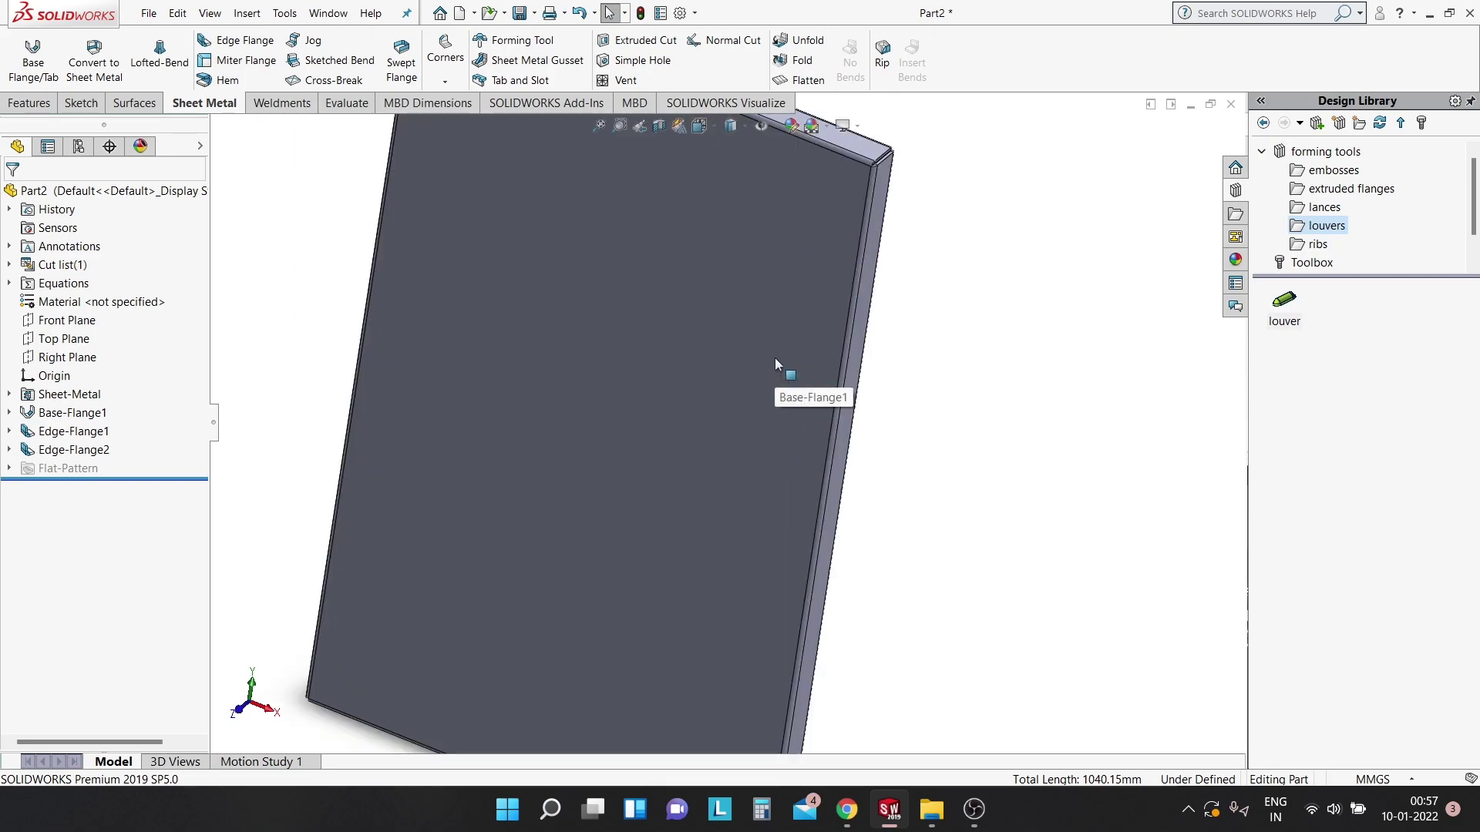
click(702, 343)
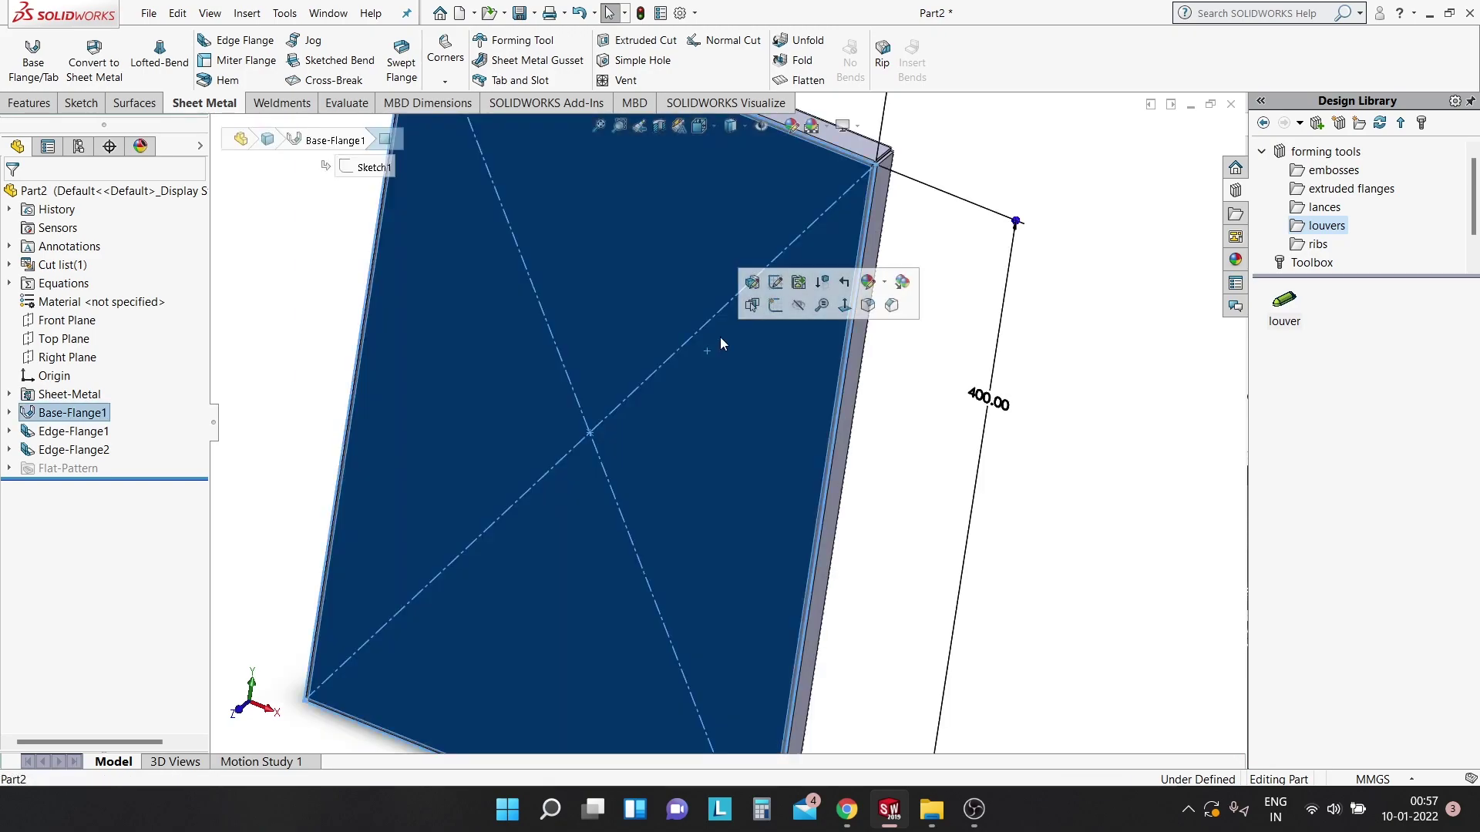
click(843, 304)
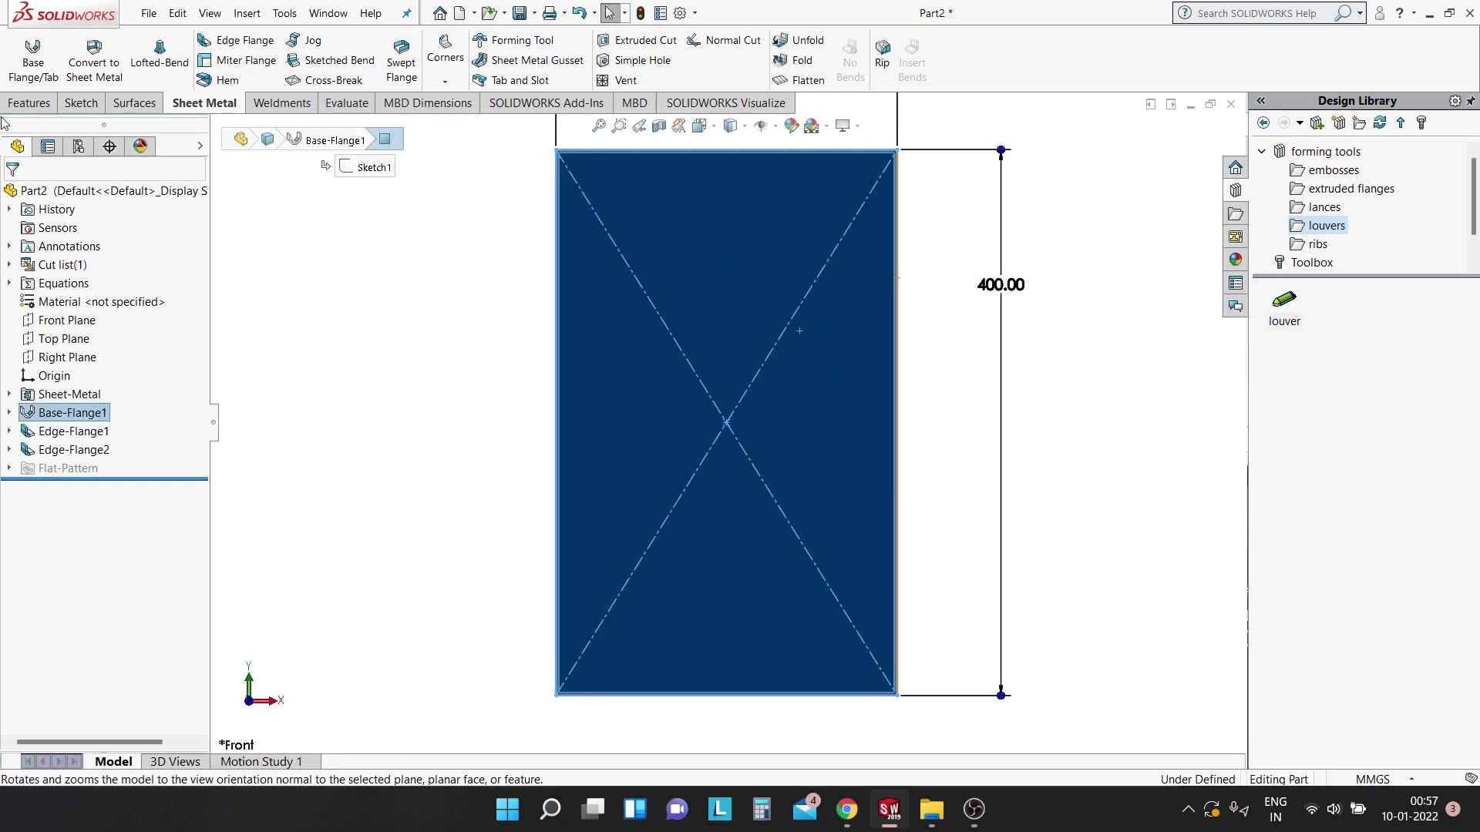
click(99, 99)
Draw a circle on the face with its centre 45 mm from the right edge.
click(183, 41)
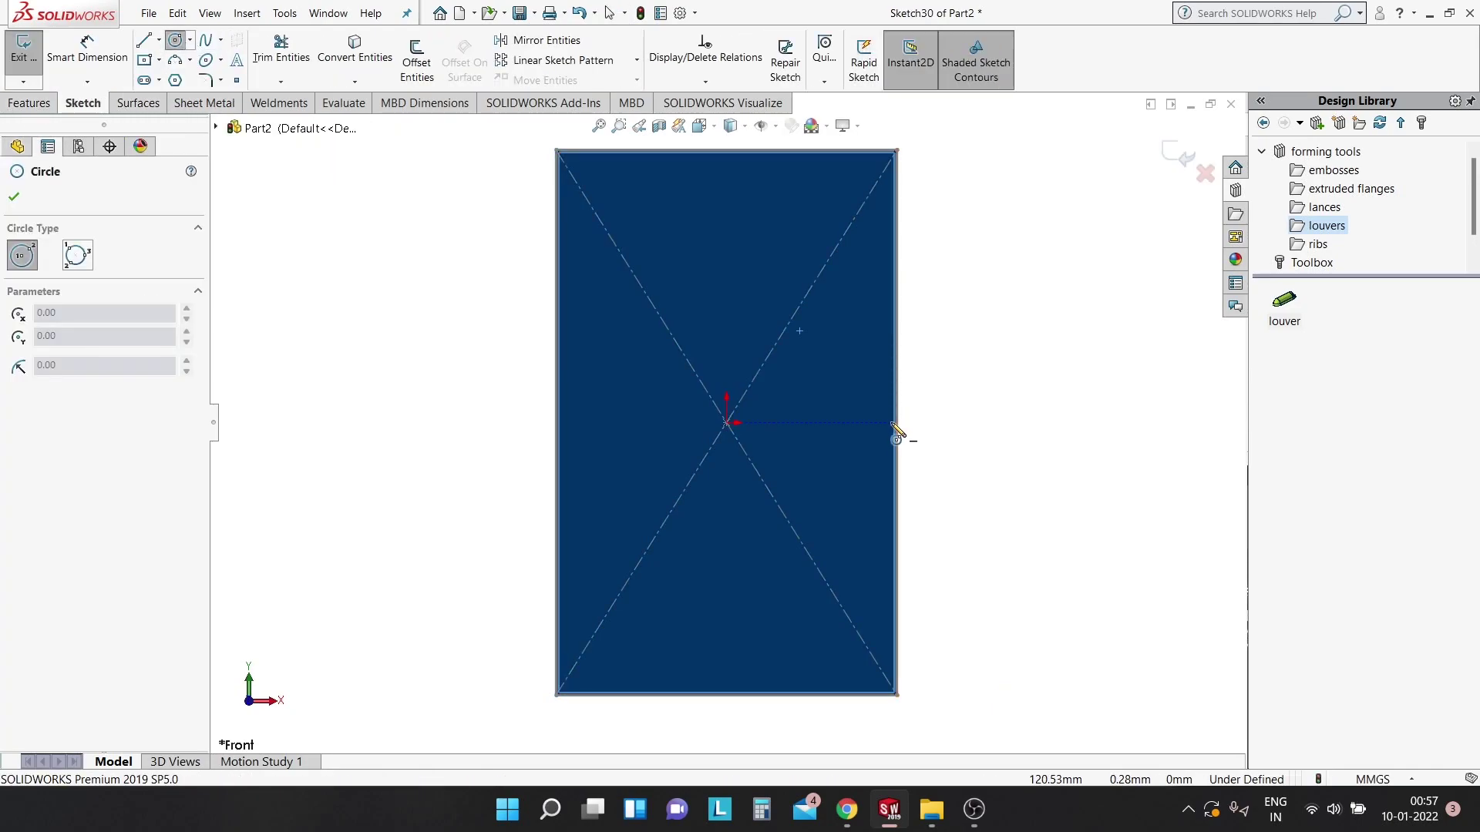
click(825, 423)
key(Escape)
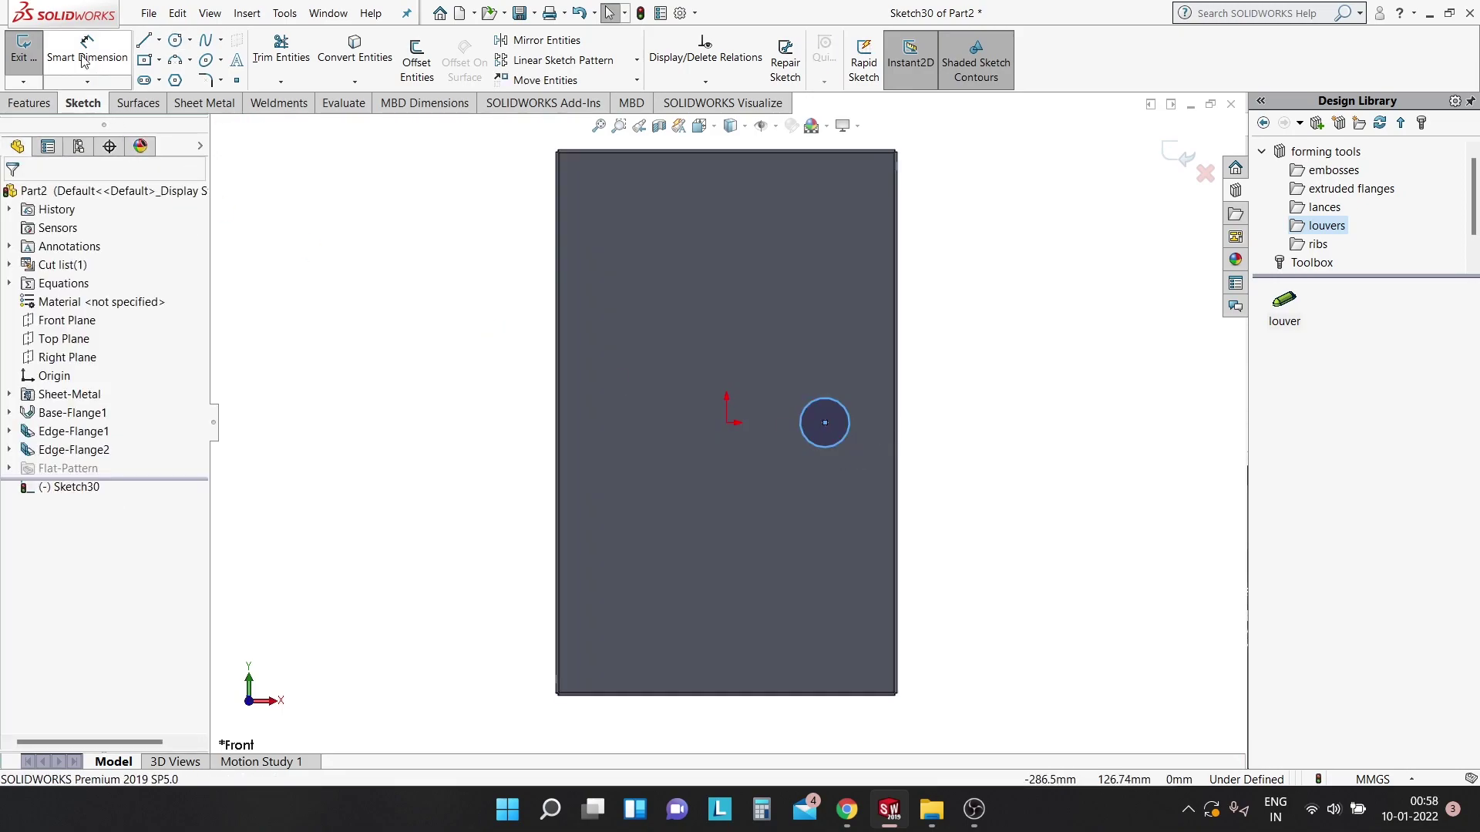
click(84, 61)
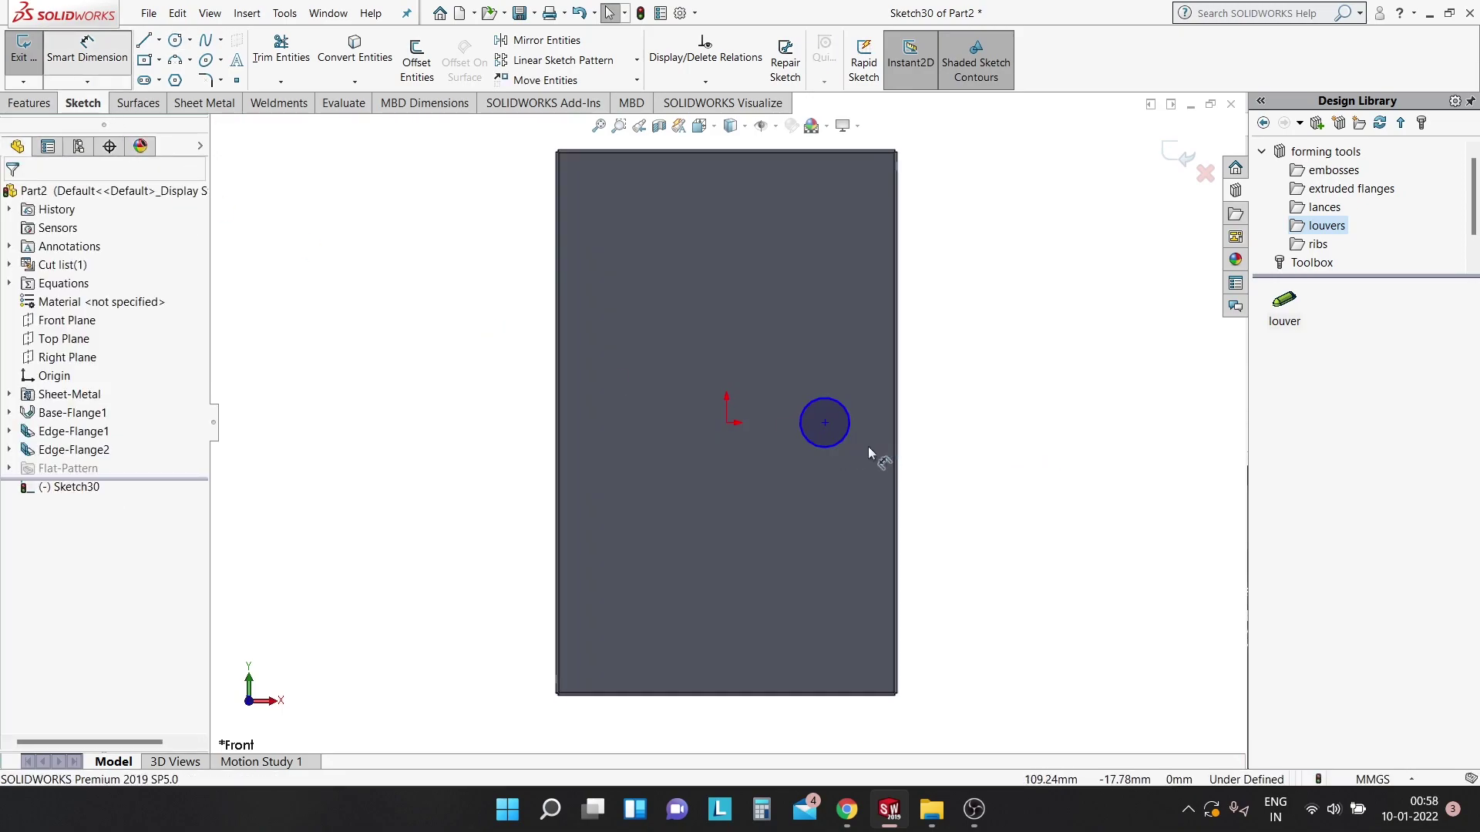
click(825, 423)
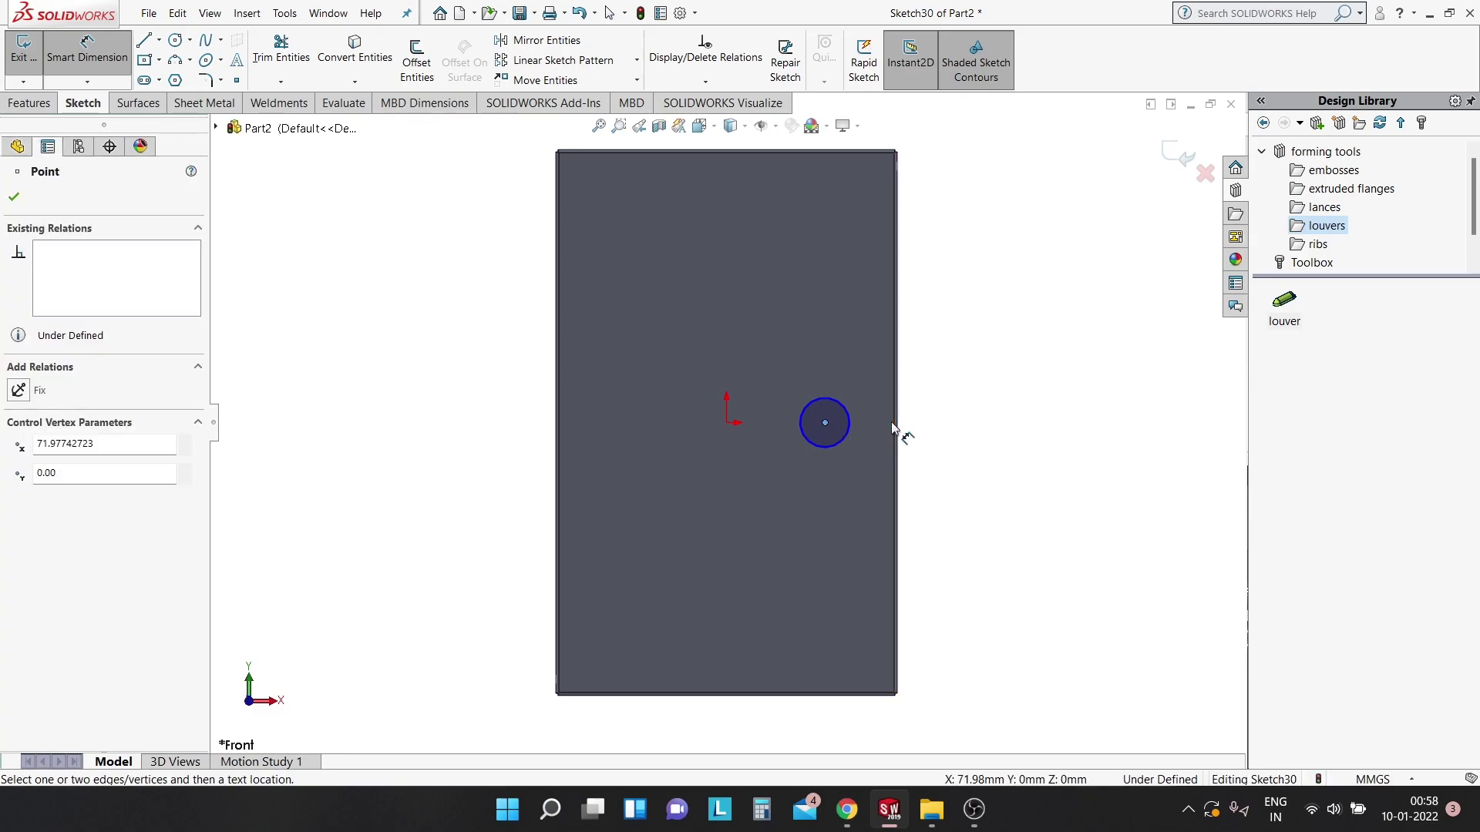
click(893, 422)
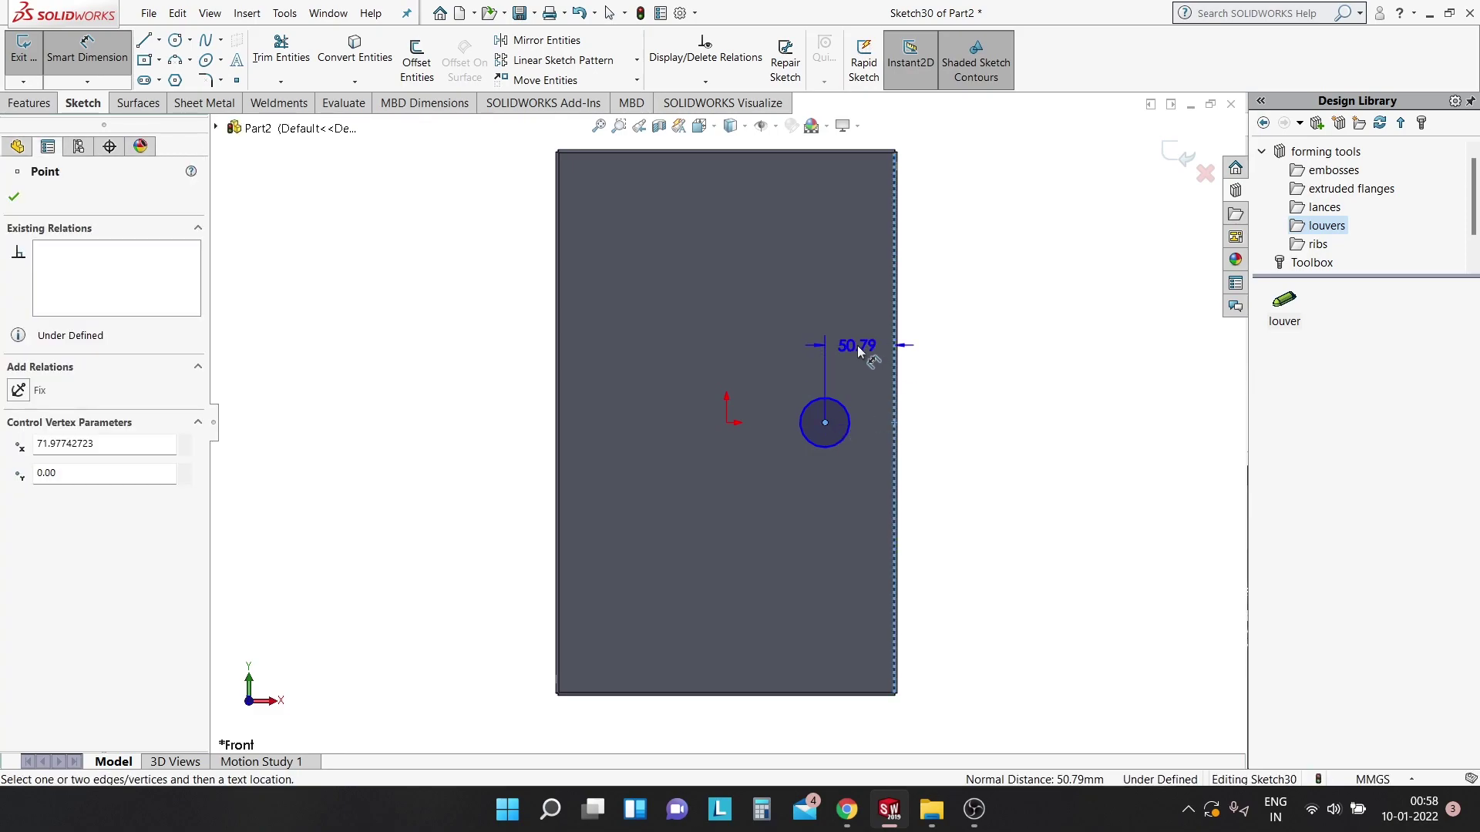
click(860, 349)
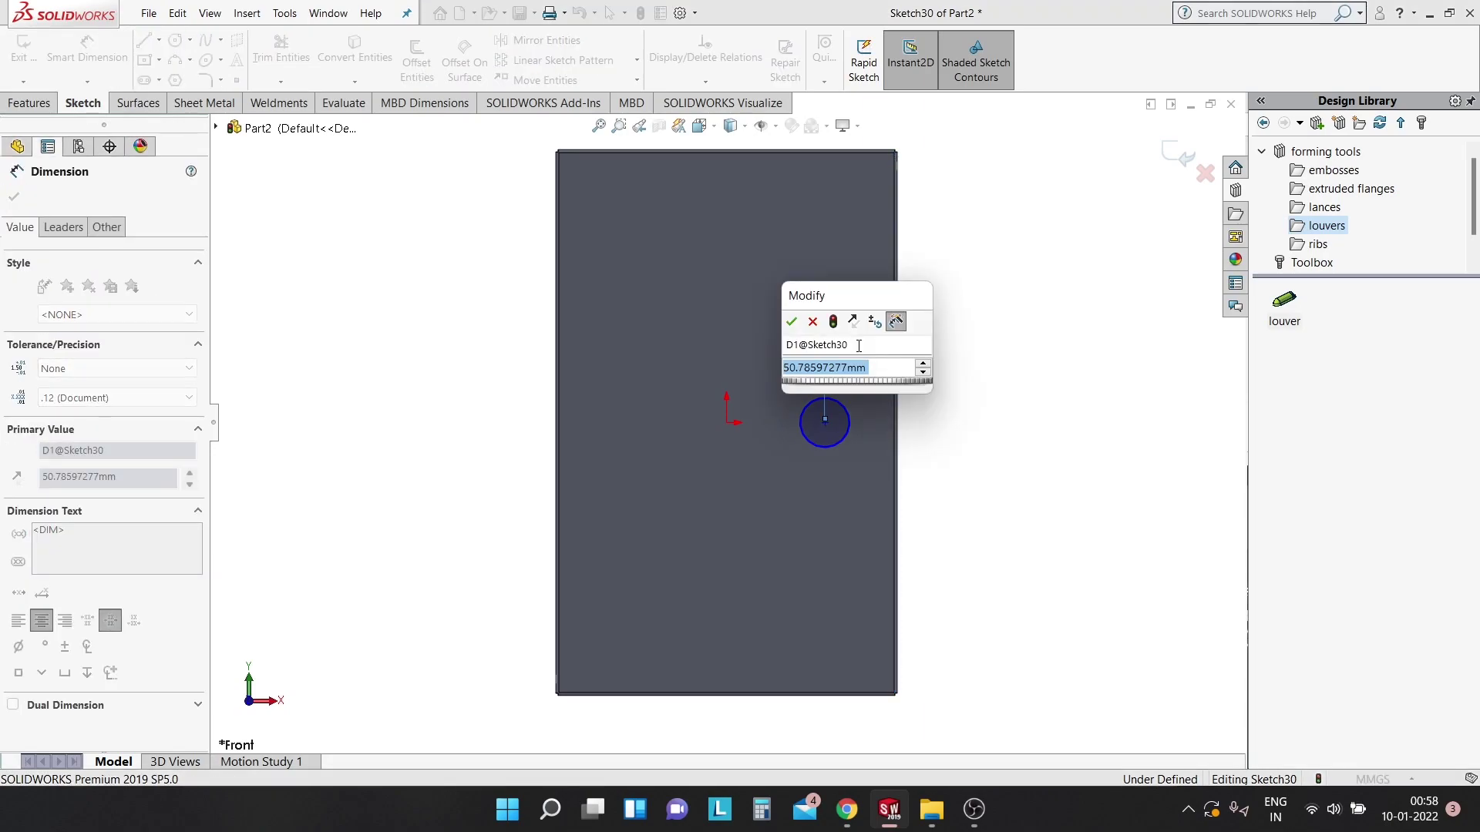
text(45)
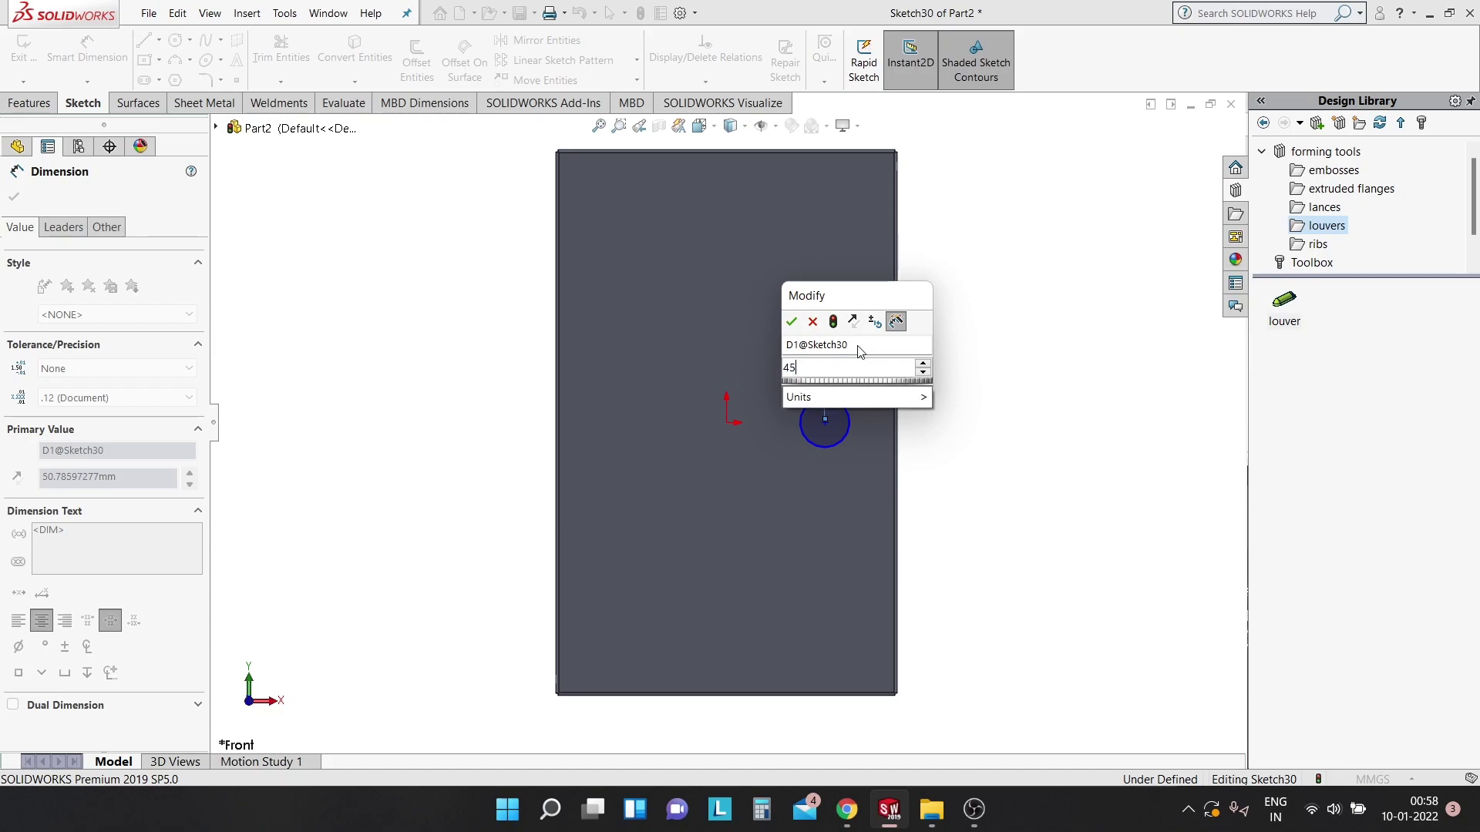
key(Return)
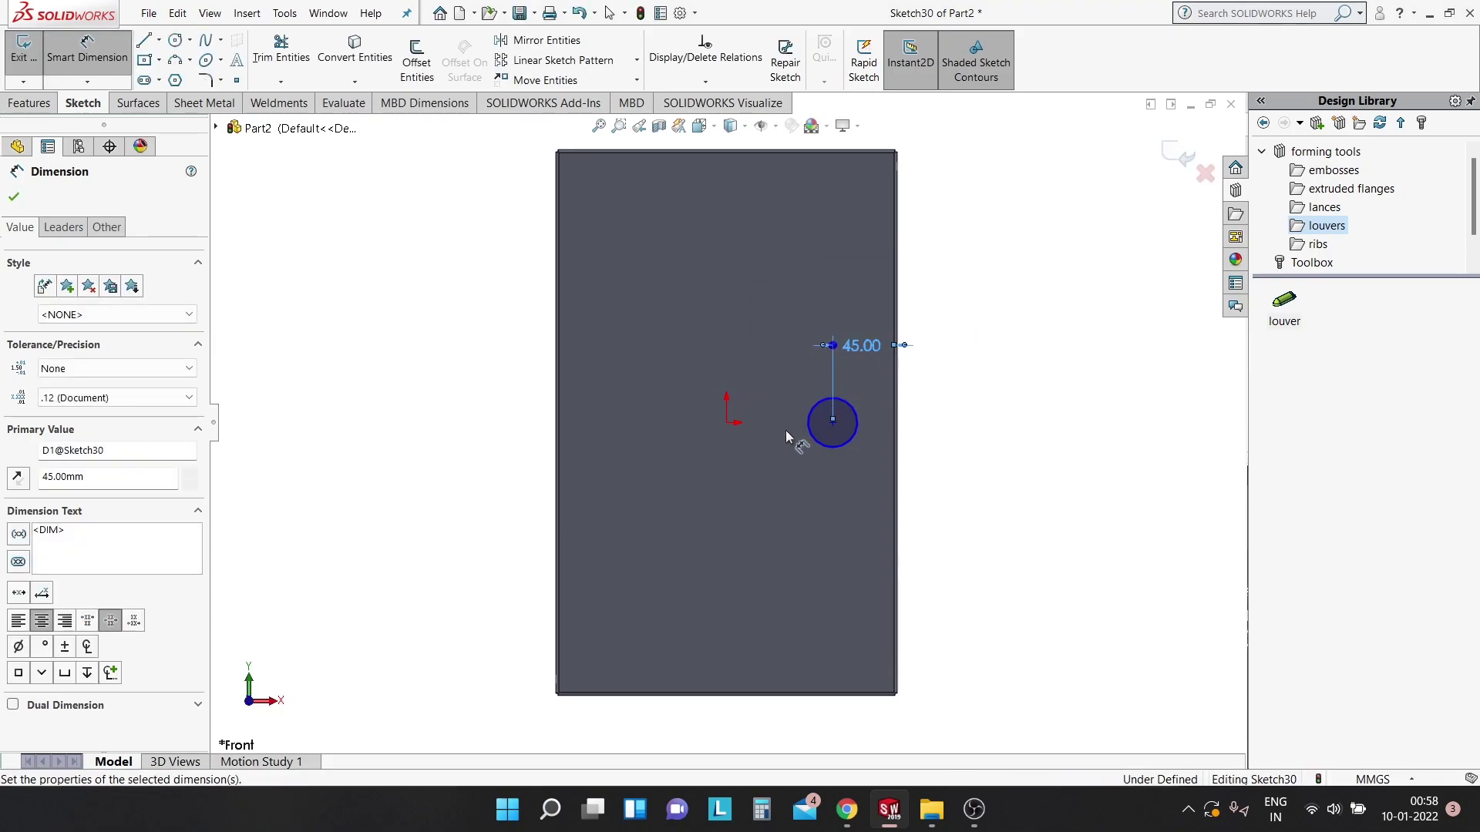
key(Escape)
Add a Horizontal relation between the circle centre and the right-edge point.
click(834, 424)
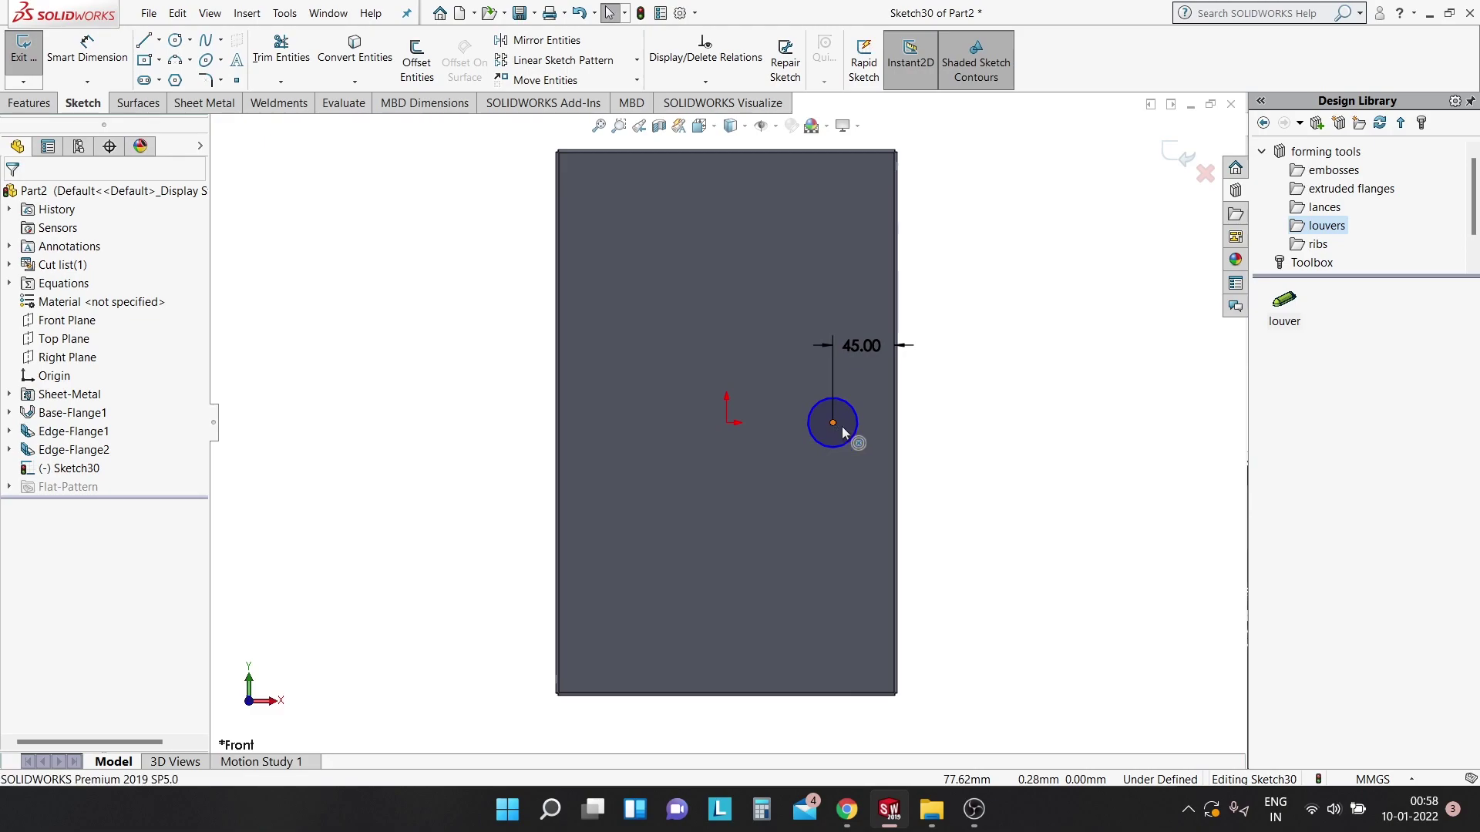
click(892, 423)
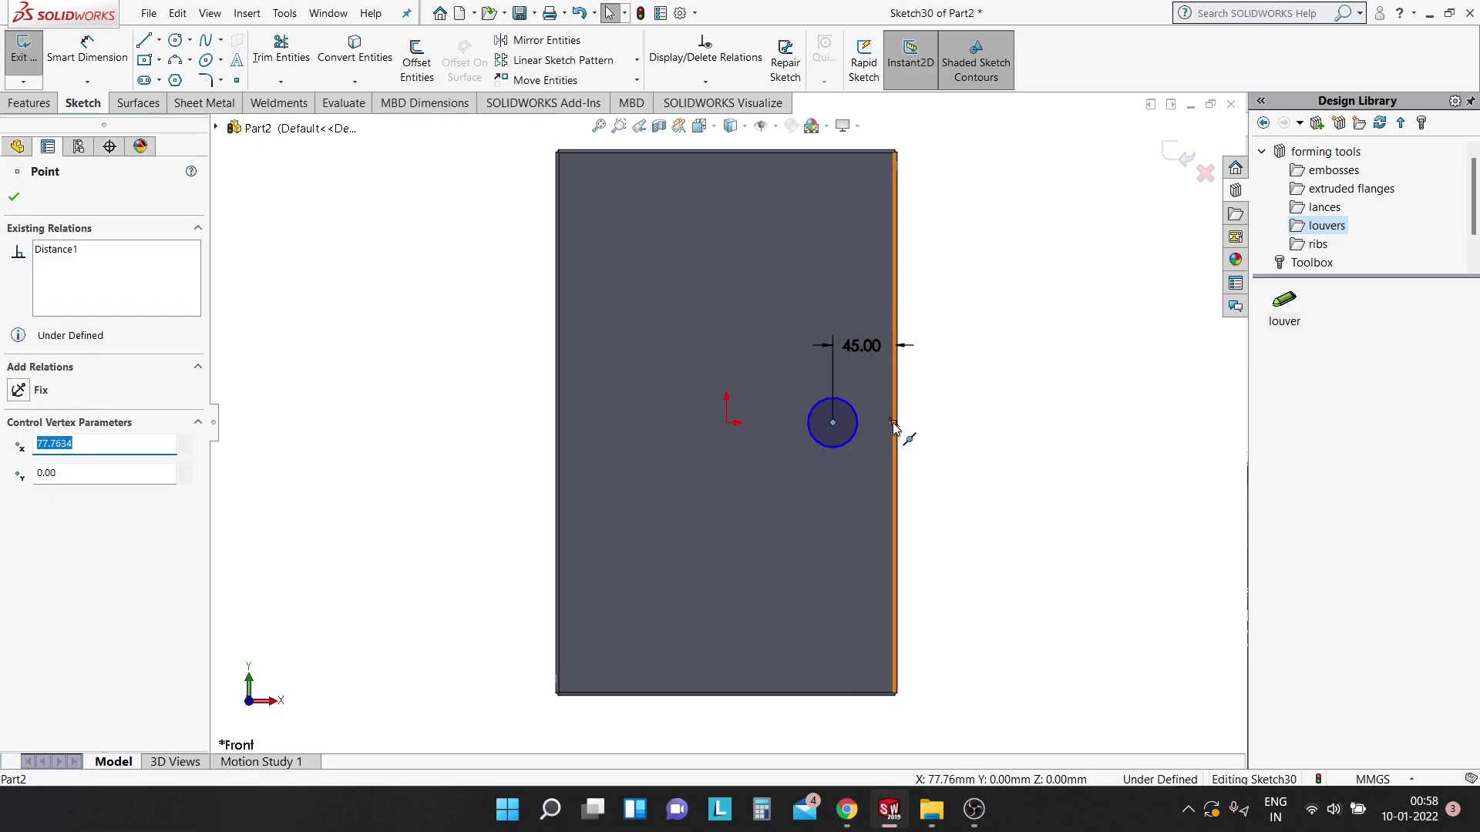
key(Escape)
click(833, 422)
ctrl+click(894, 422)
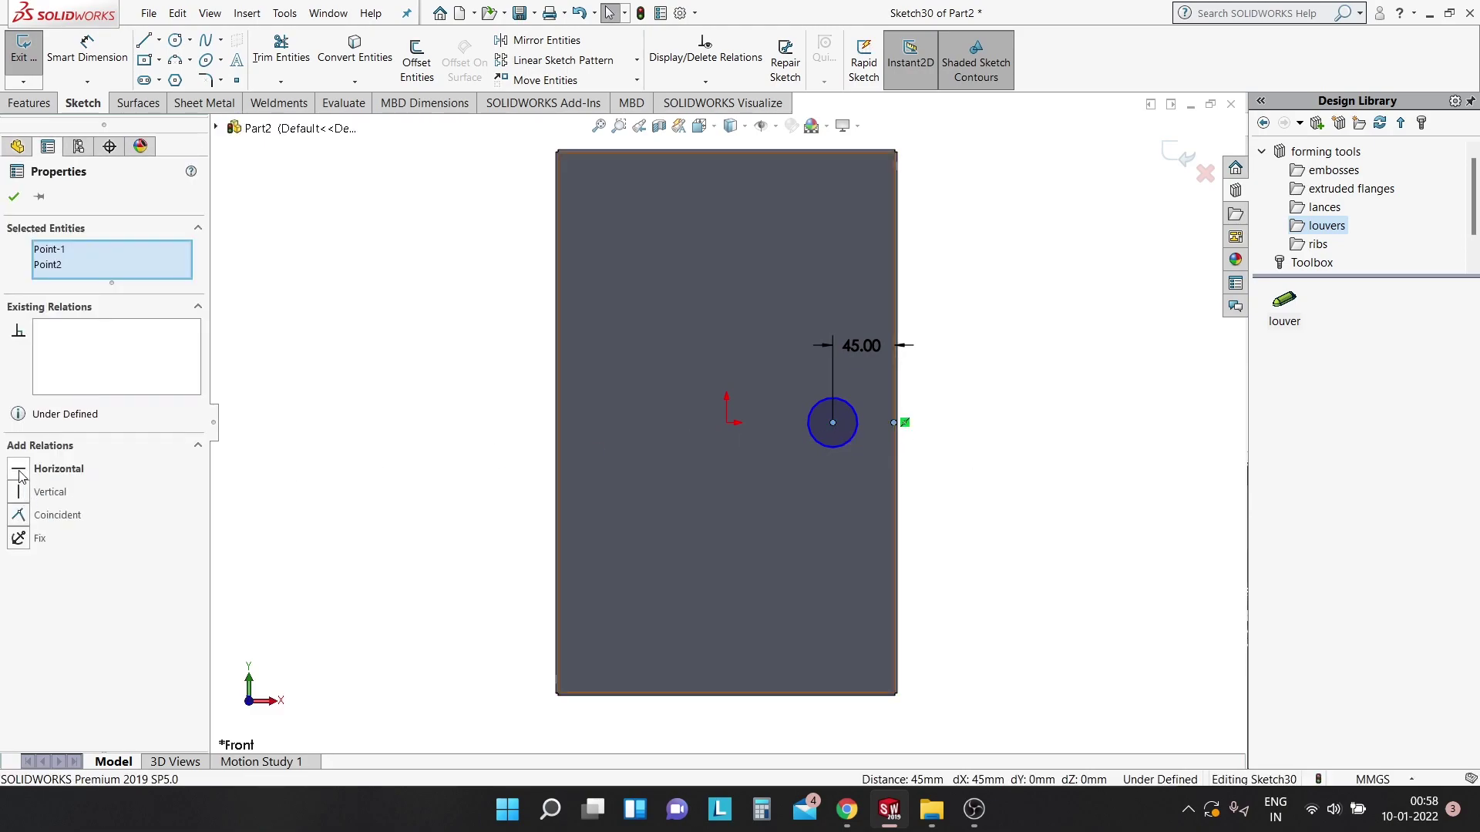
click(20, 470)
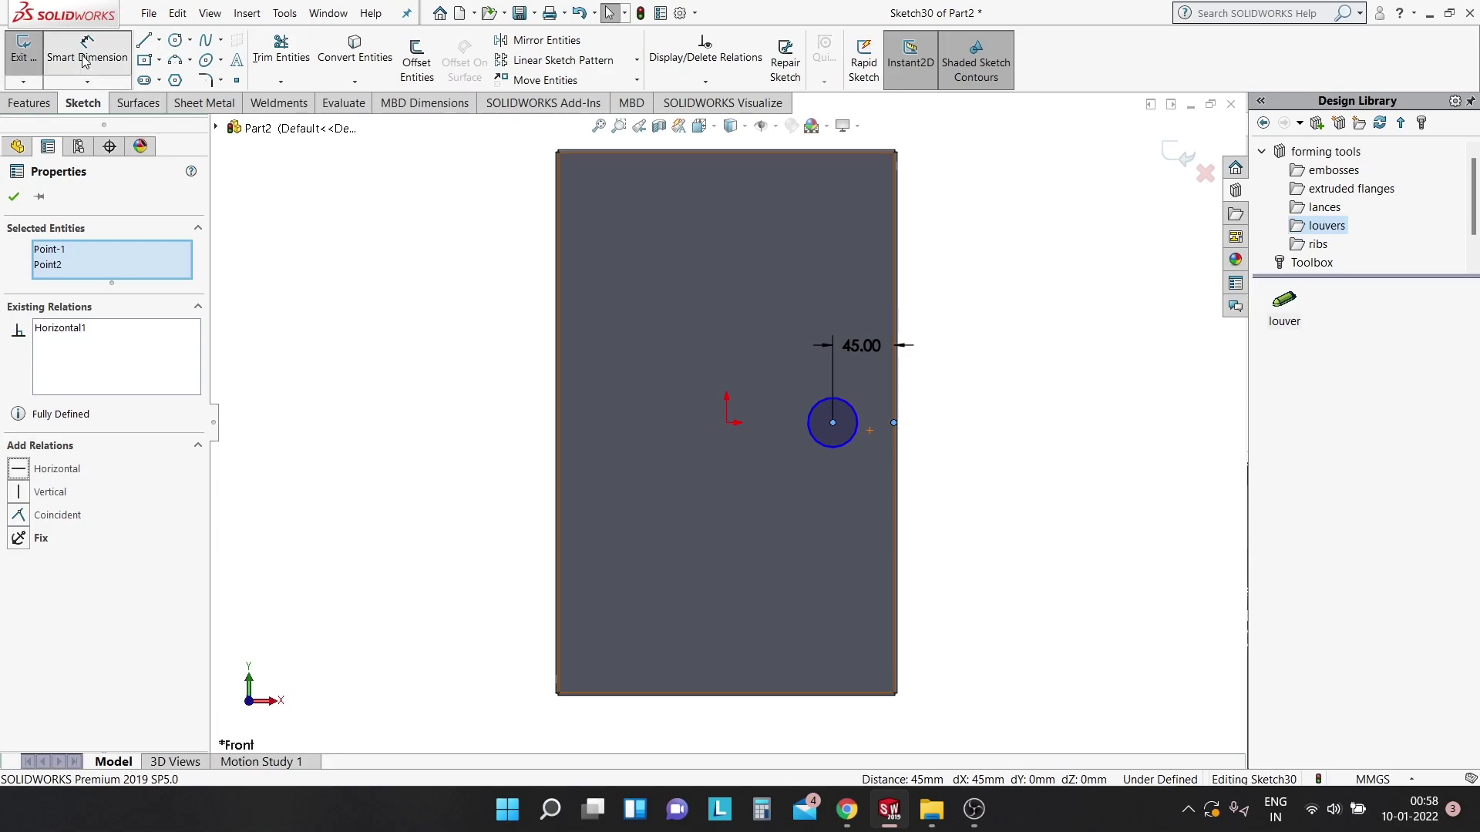
Dimension the circle's diameter to 16 mm.
click(85, 58)
click(850, 403)
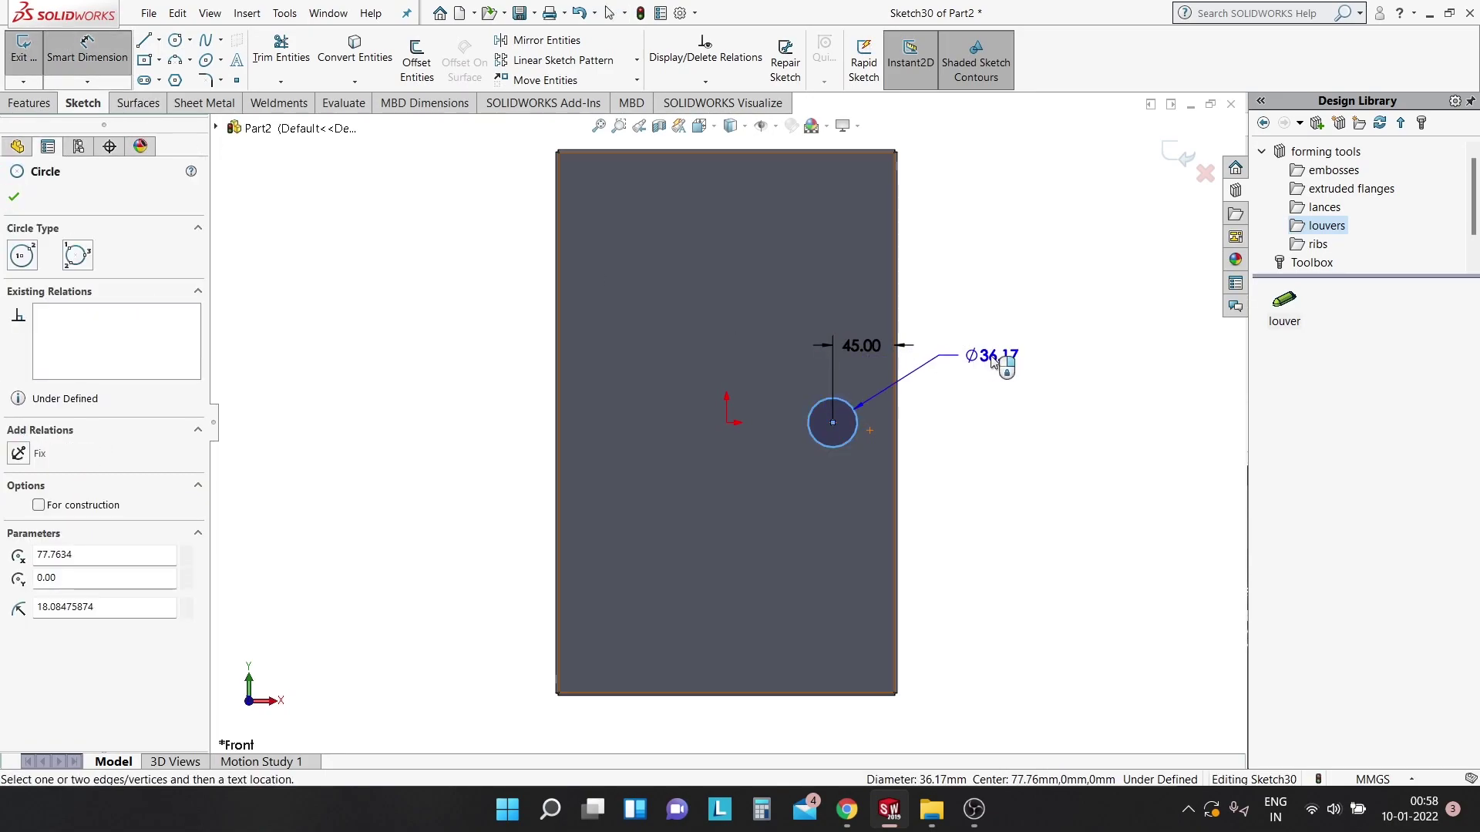
click(994, 363)
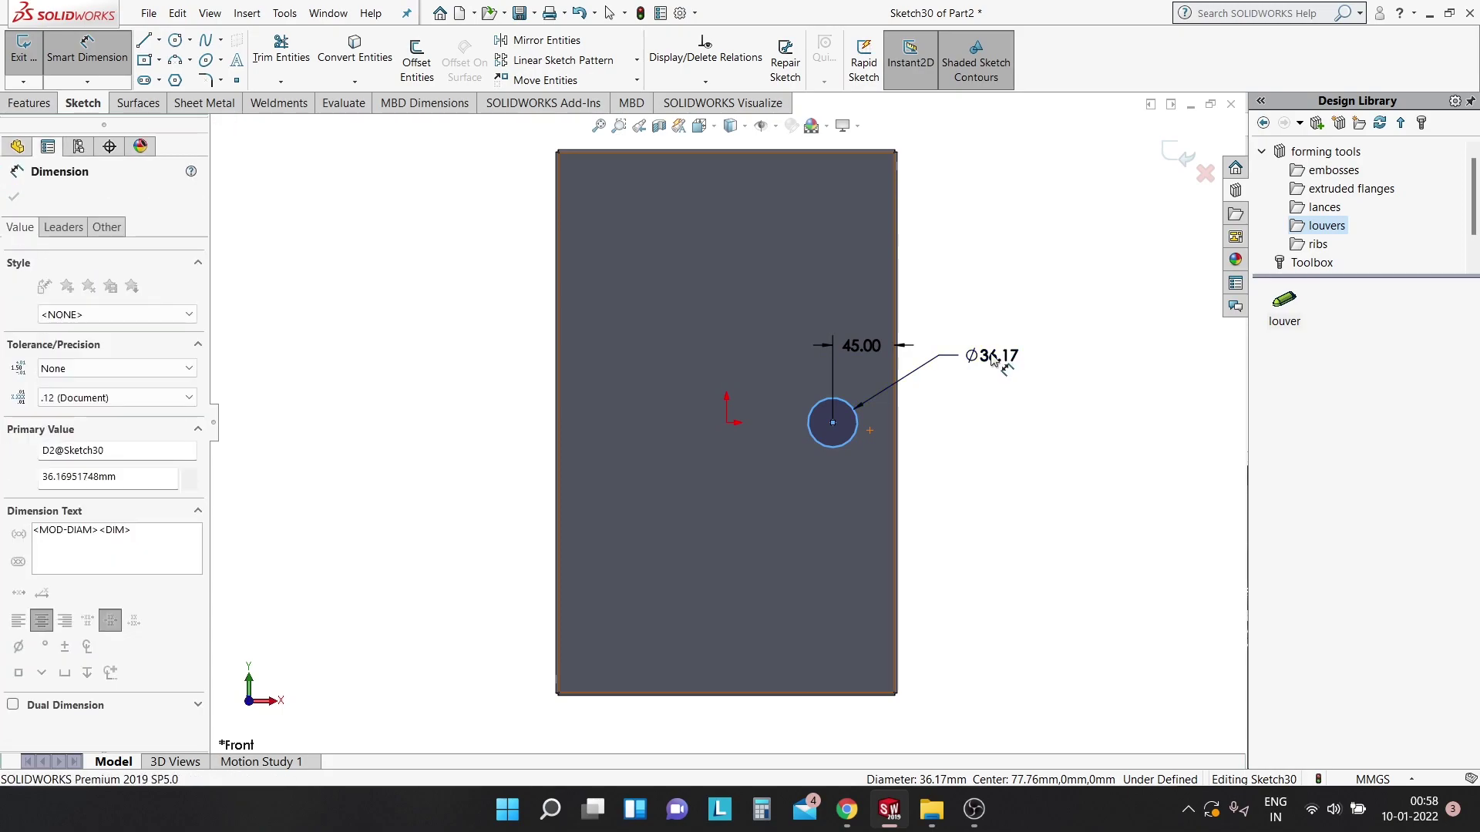
text(16)
key(Return)
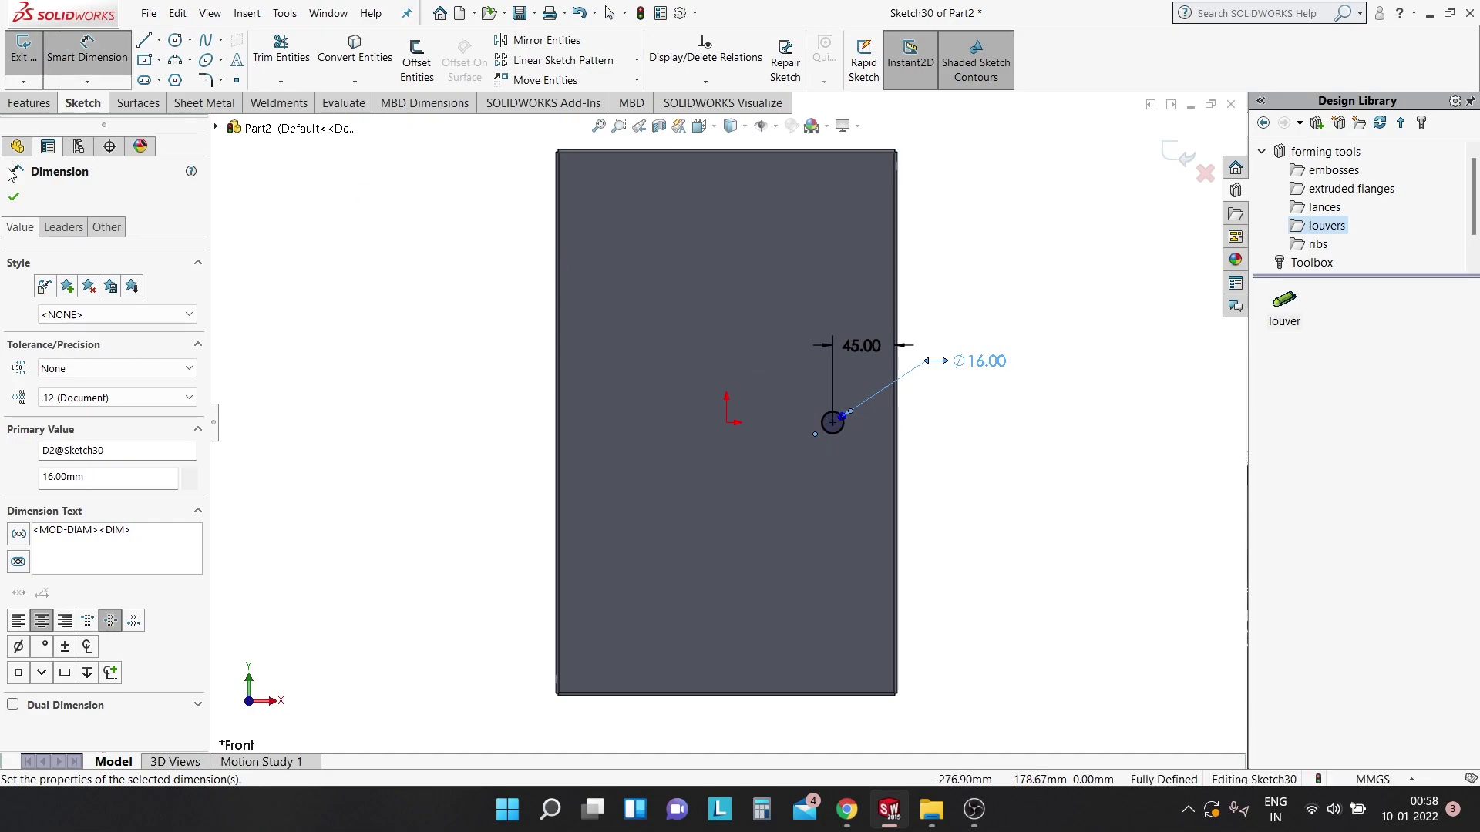
click(13, 199)
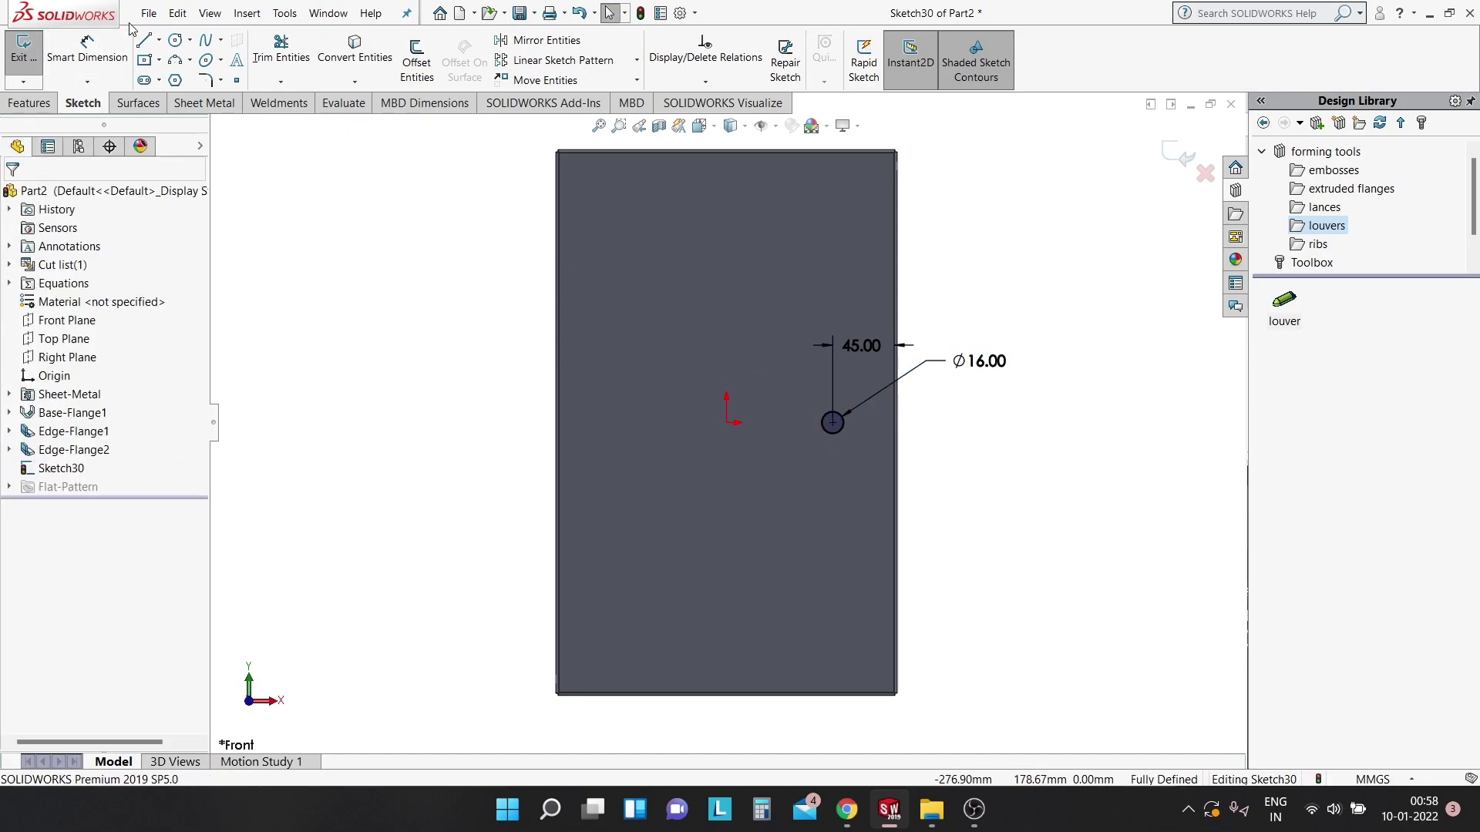
click(29, 102)
click(282, 61)
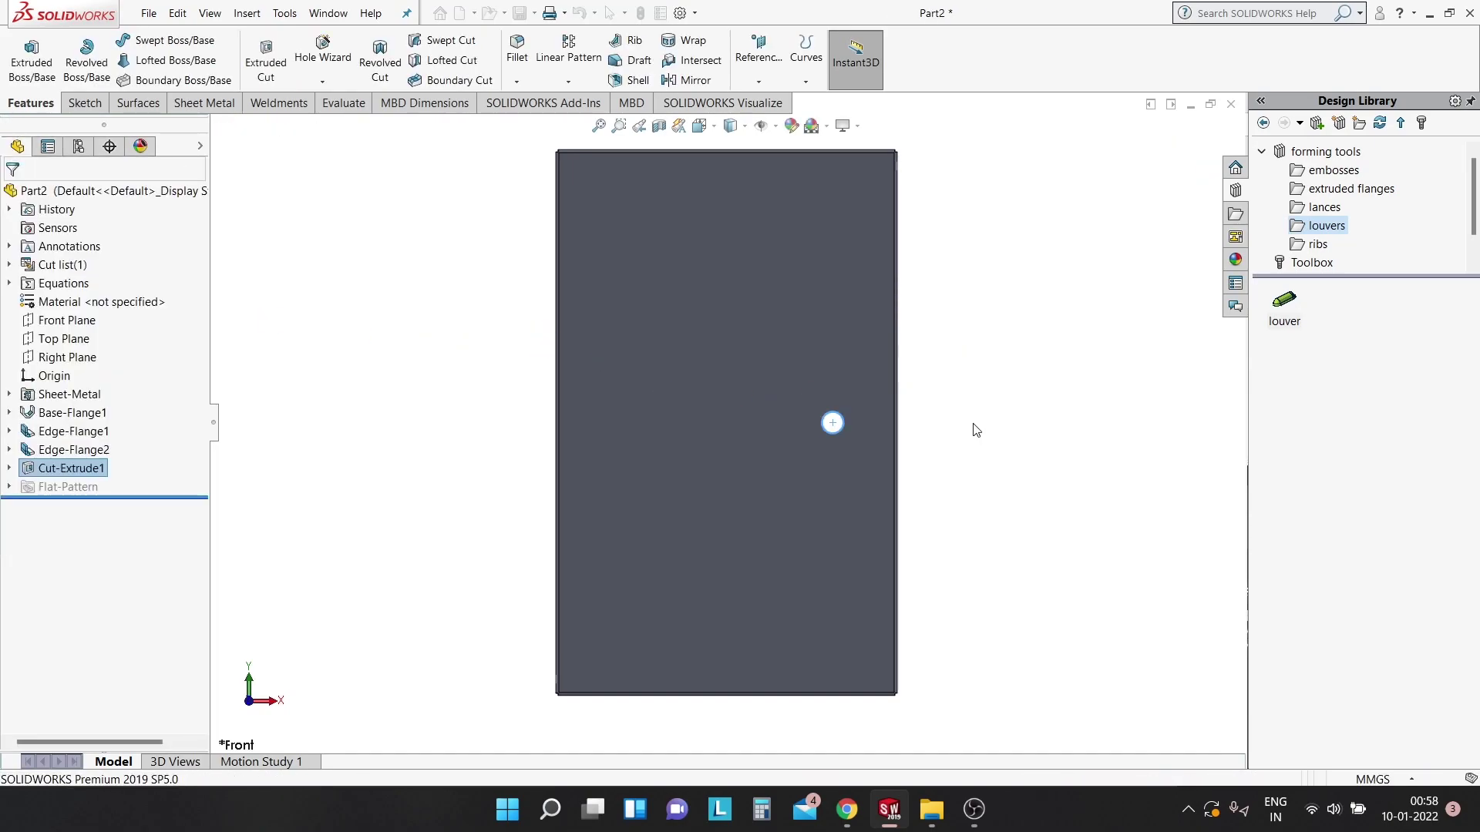
Save the door panel with its hole as 'gate' in the electric panel box folder.
mouse_move(931, 222)
middle_down()
mouse_move(590, 296)
mouse_move(1017, 312)
mouse_move(918, 387)
middle_up()
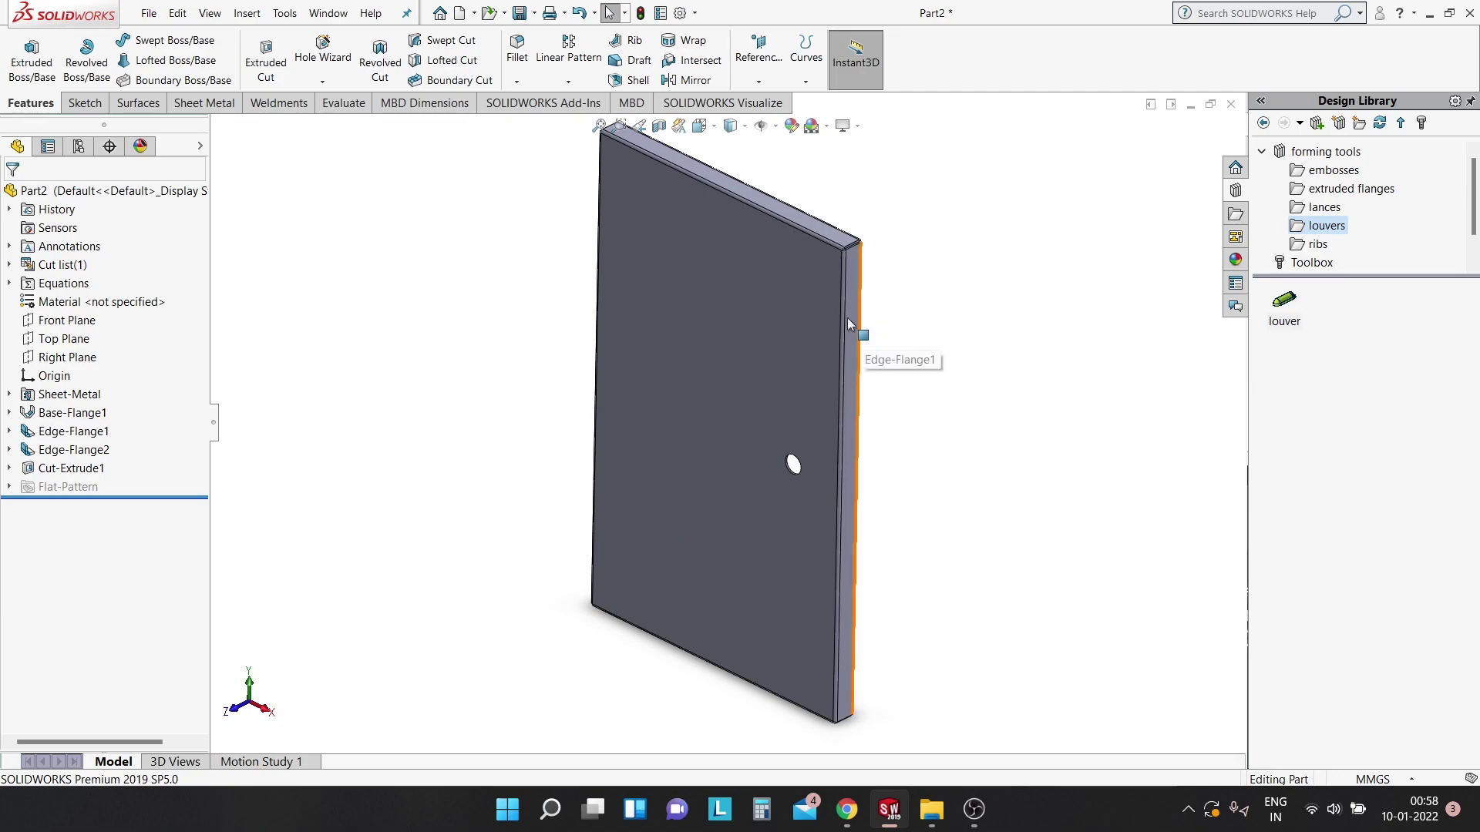
click(152, 16)
click(199, 214)
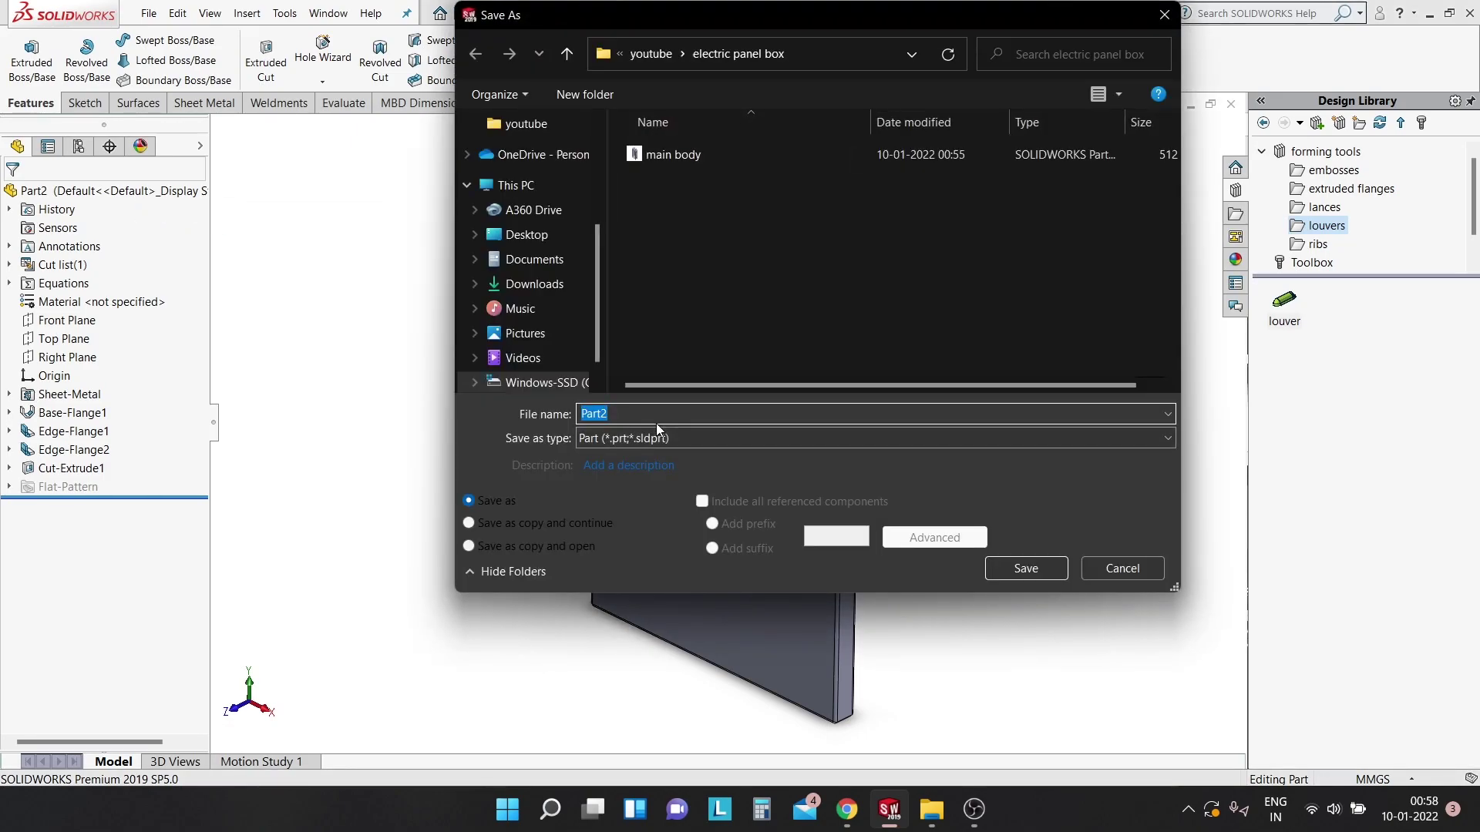
text(gate)
click(1026, 570)
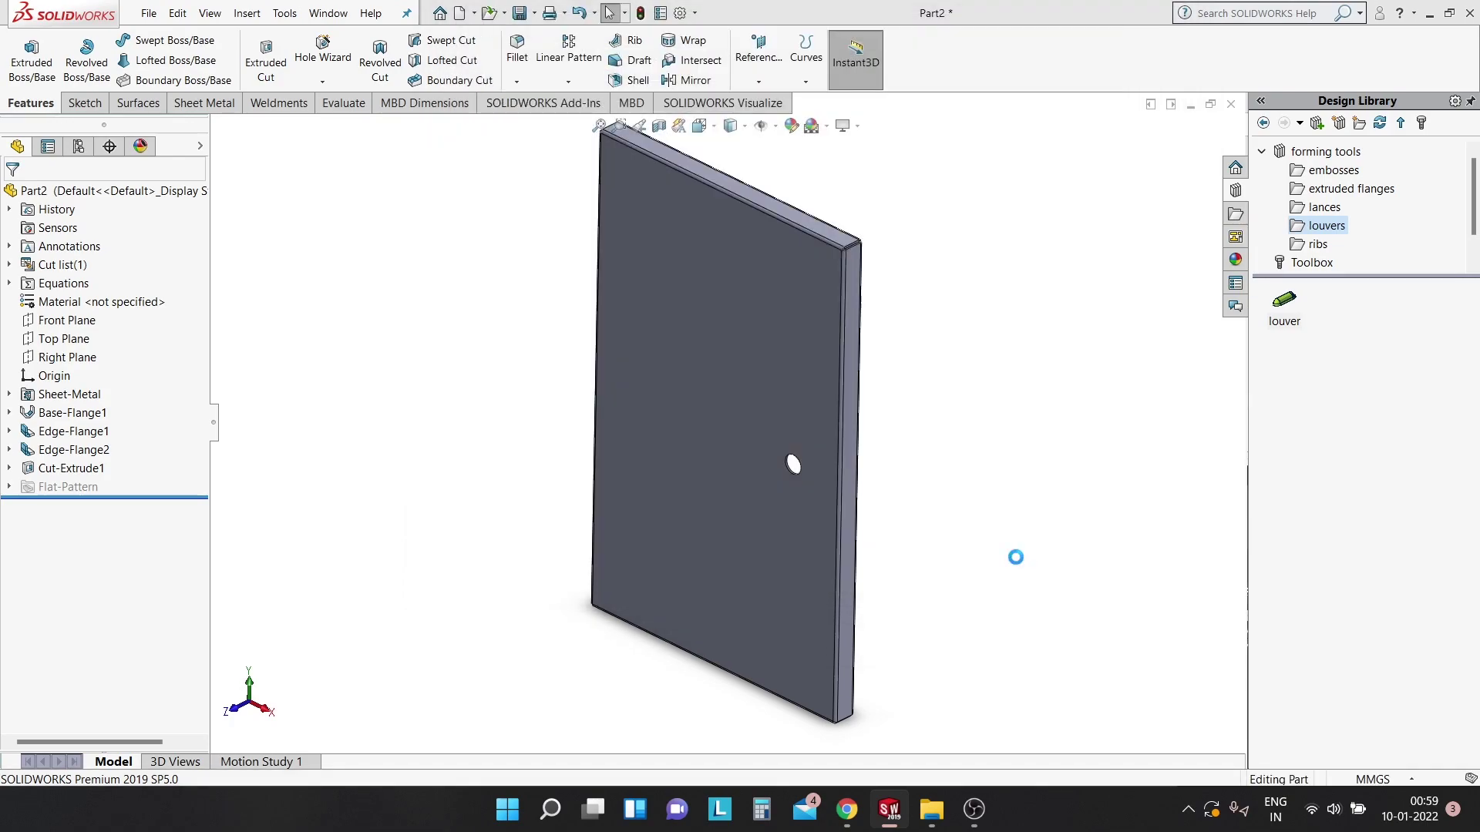
Close the gate part and start a new assembly, cancelling the initial component placement.
click(1231, 108)
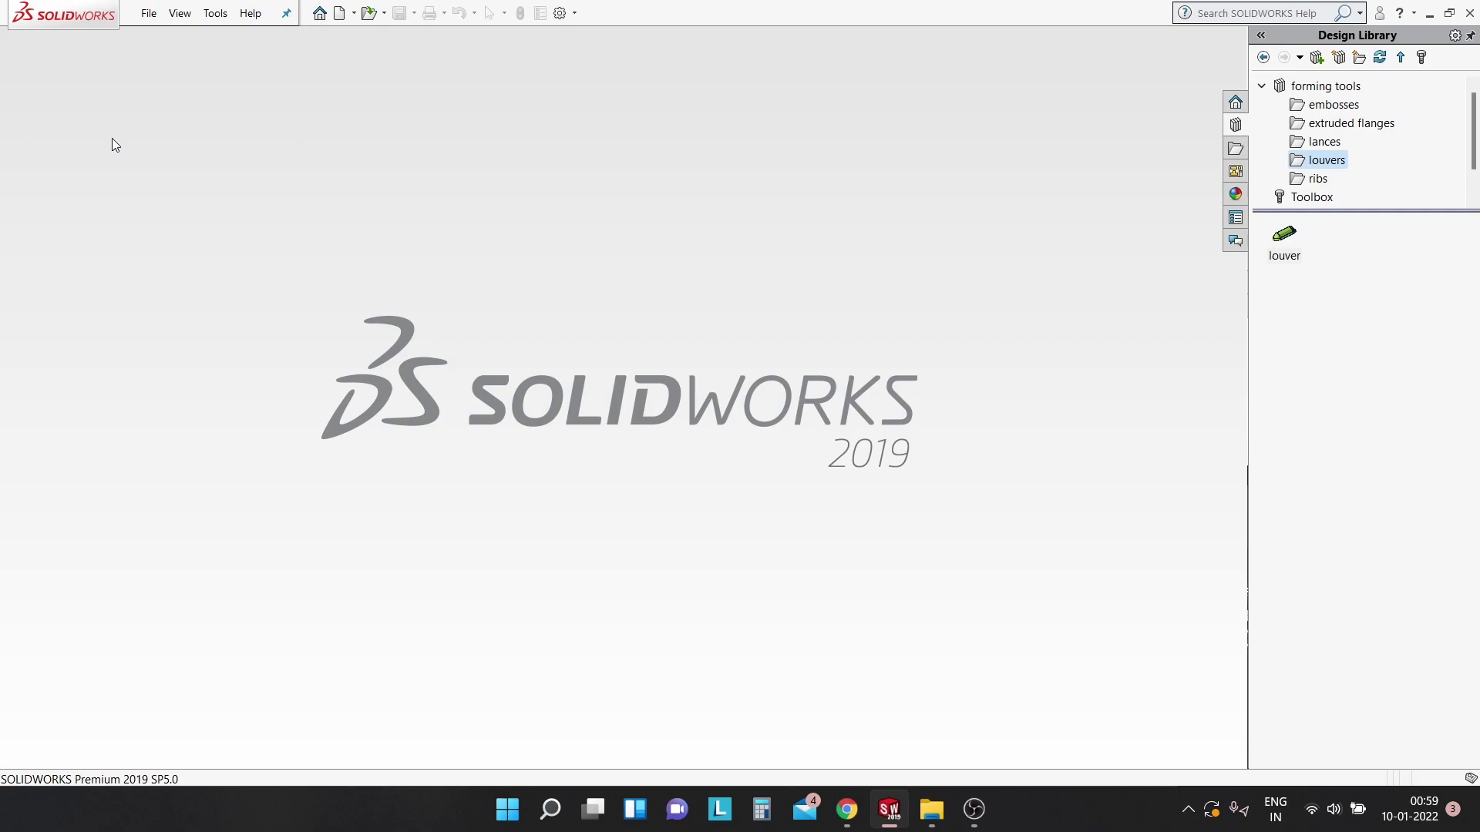
key(ctrl+n)
click(508, 495)
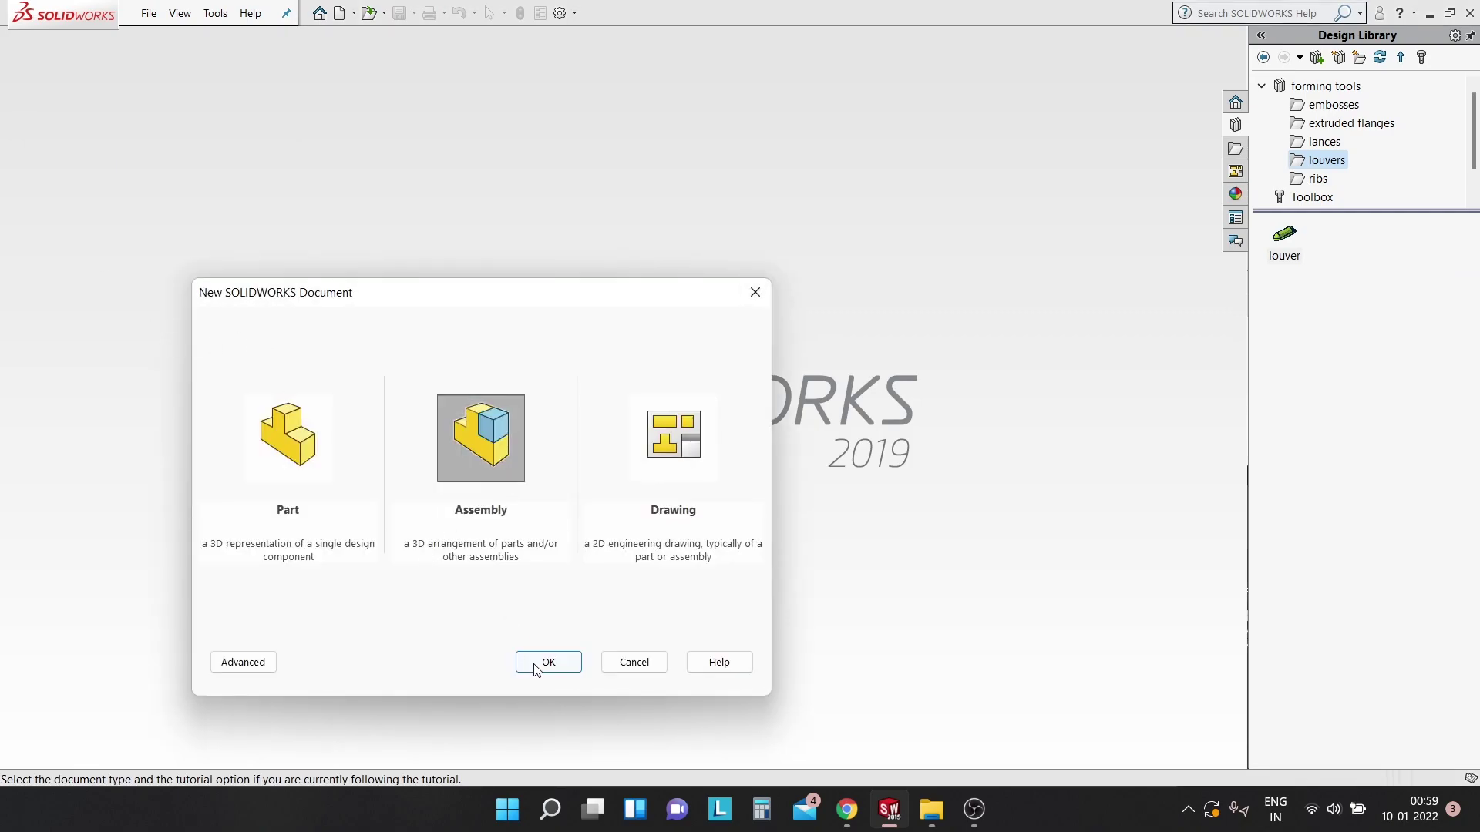
click(534, 661)
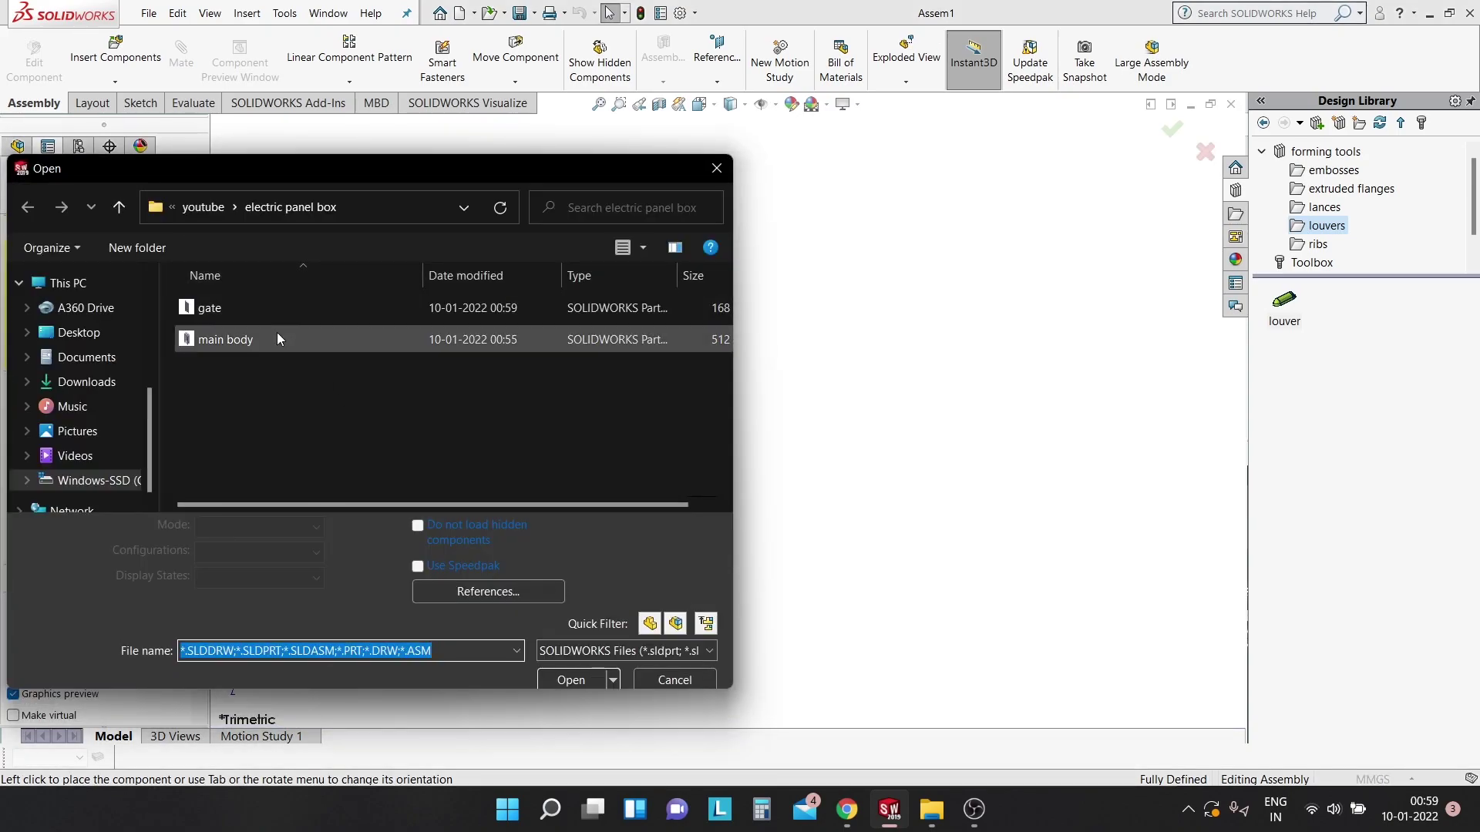
key(ctrl+a)
click(571, 680)
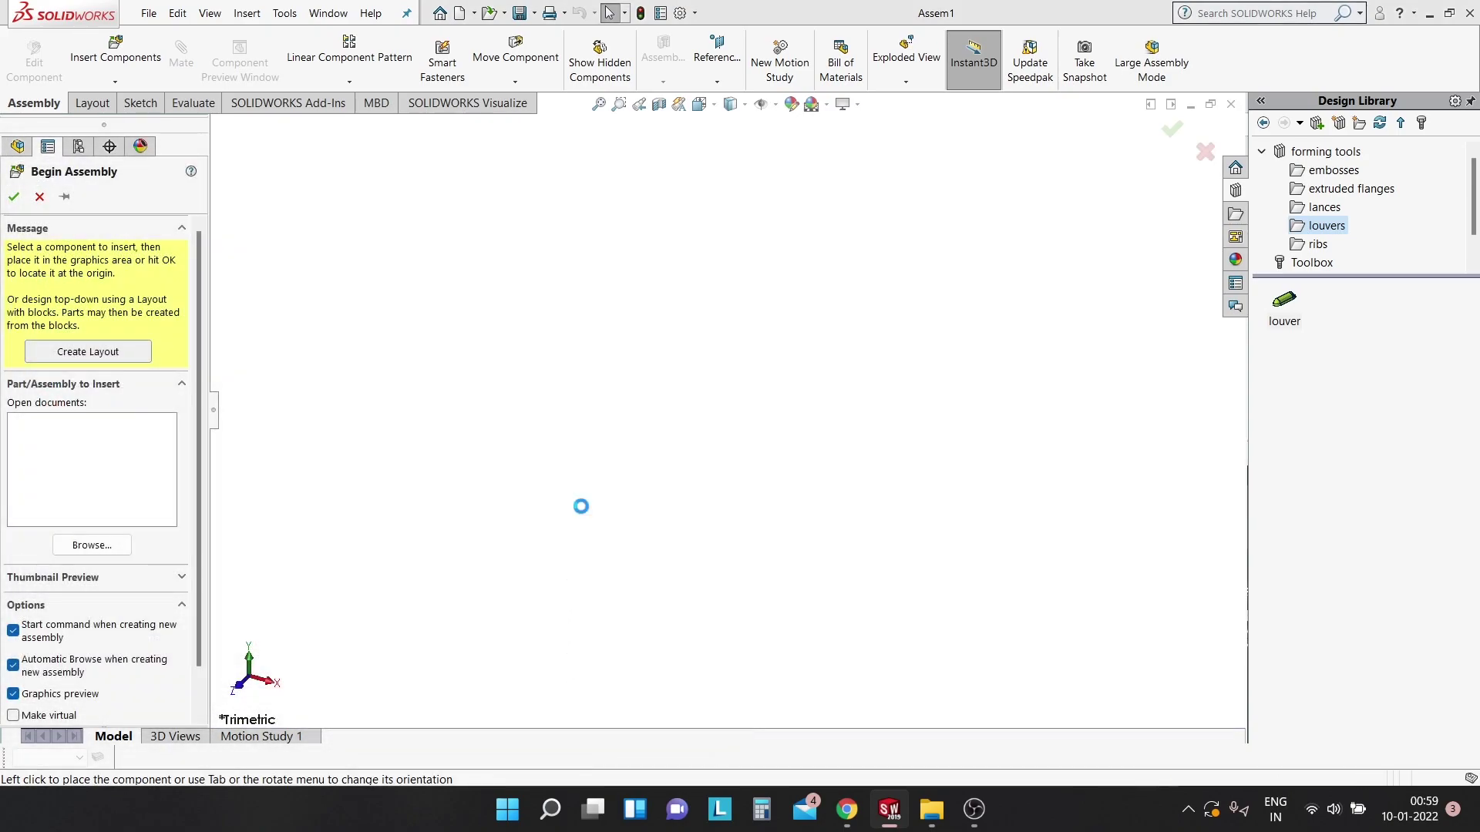
click(13, 197)
Insert the main body part and place it as the fixed first component.
click(115, 51)
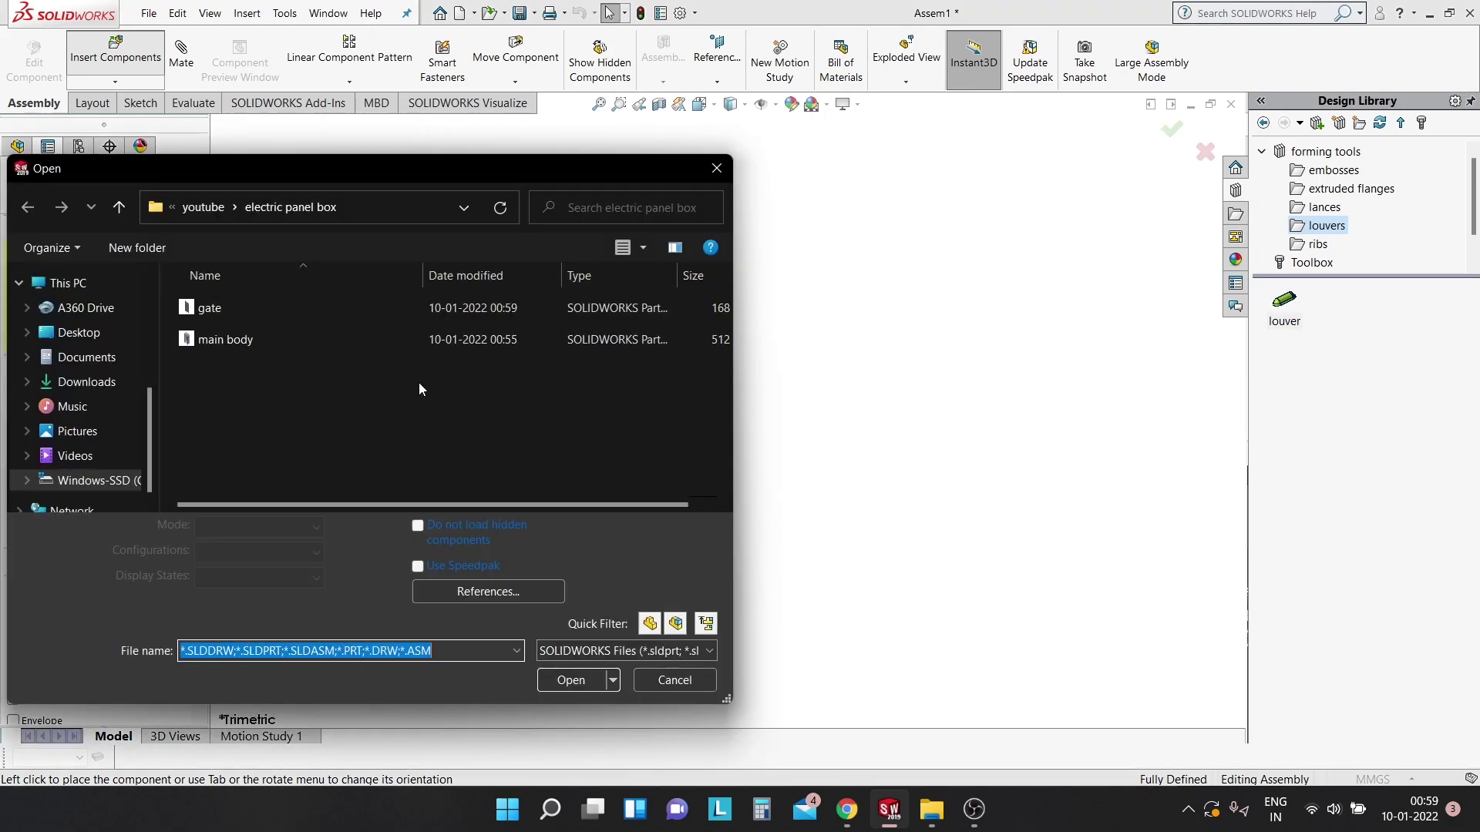
click(293, 340)
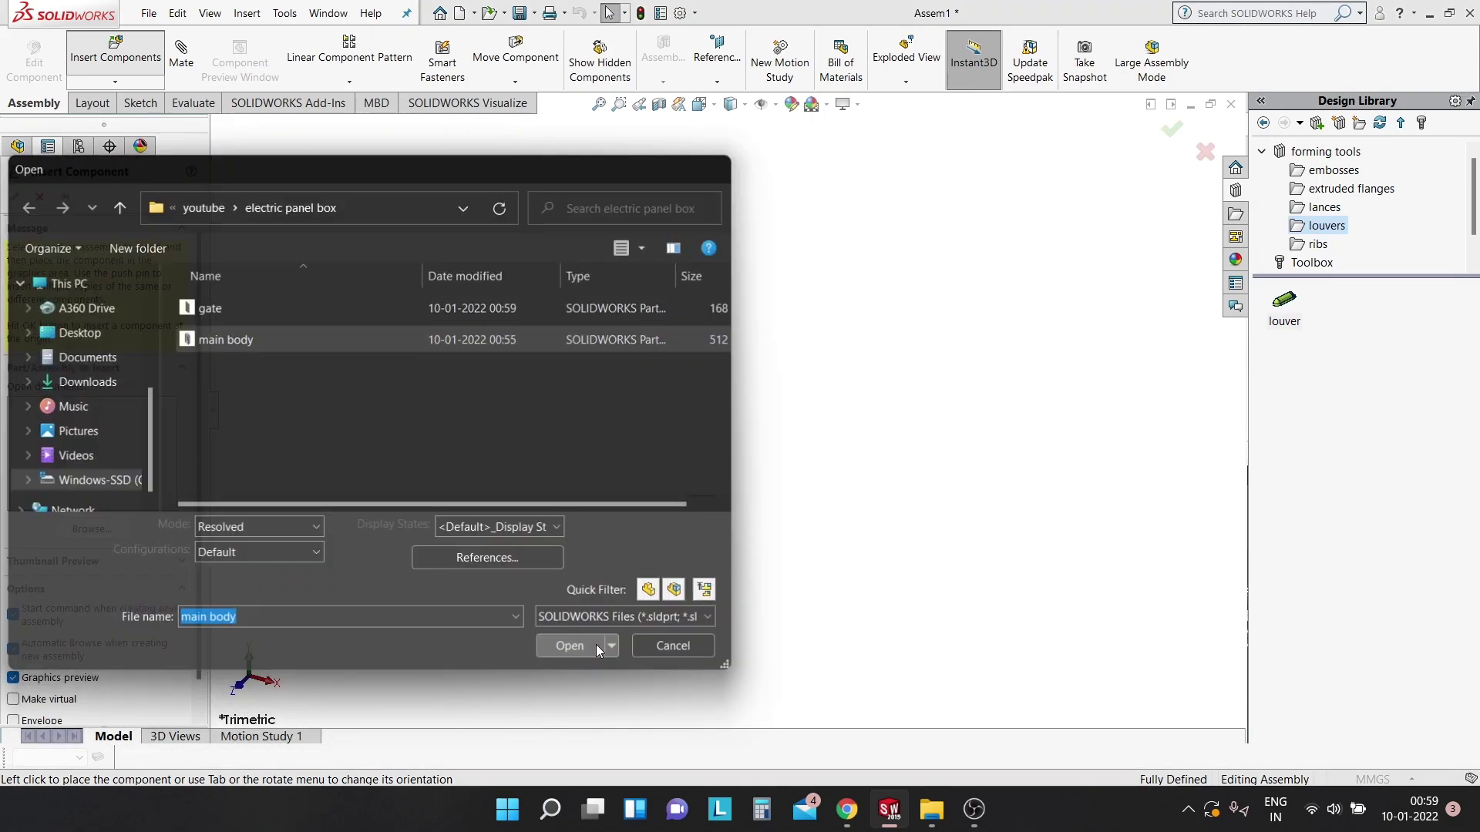
click(595, 646)
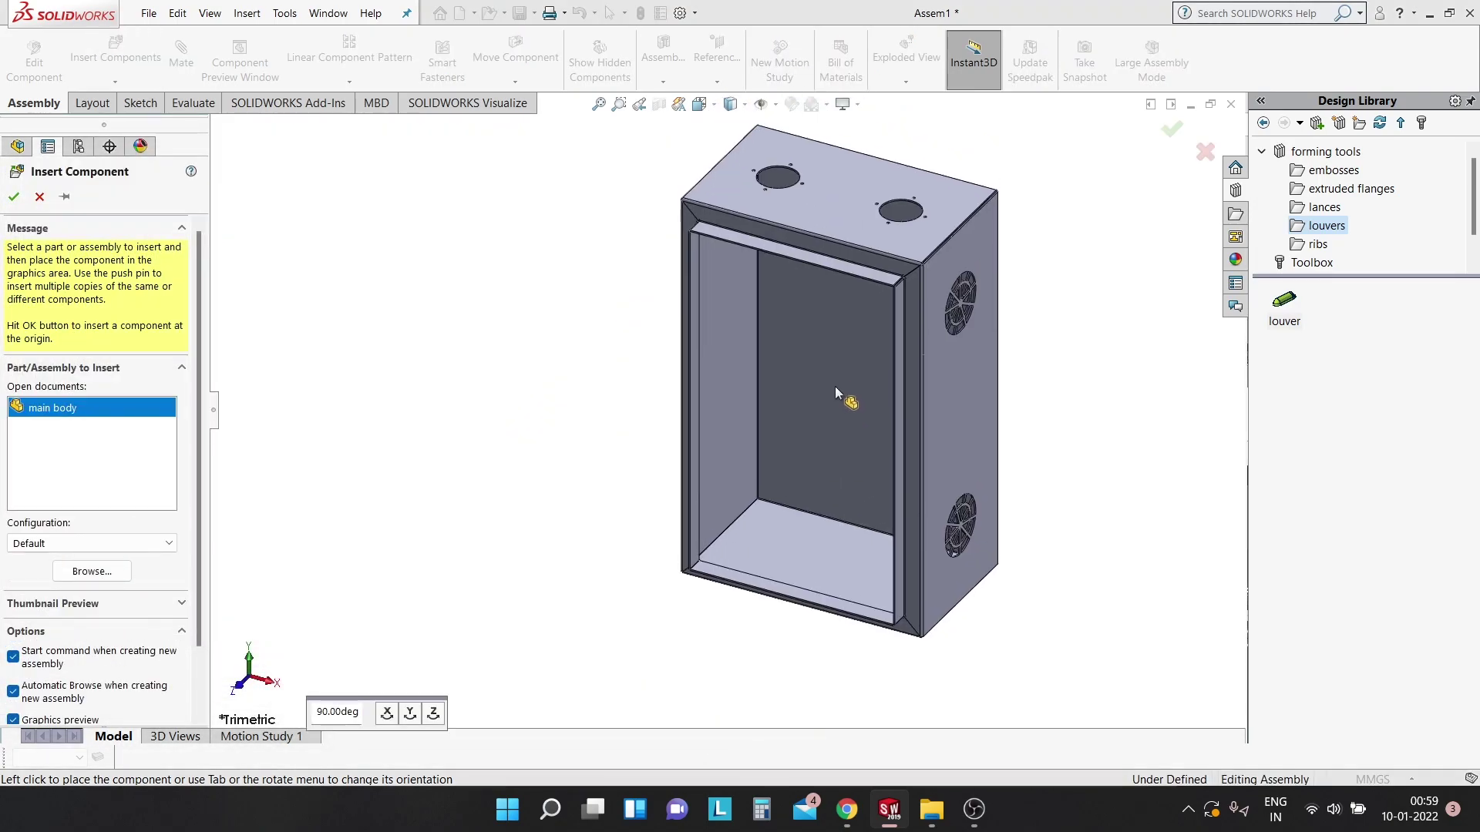
click(835, 386)
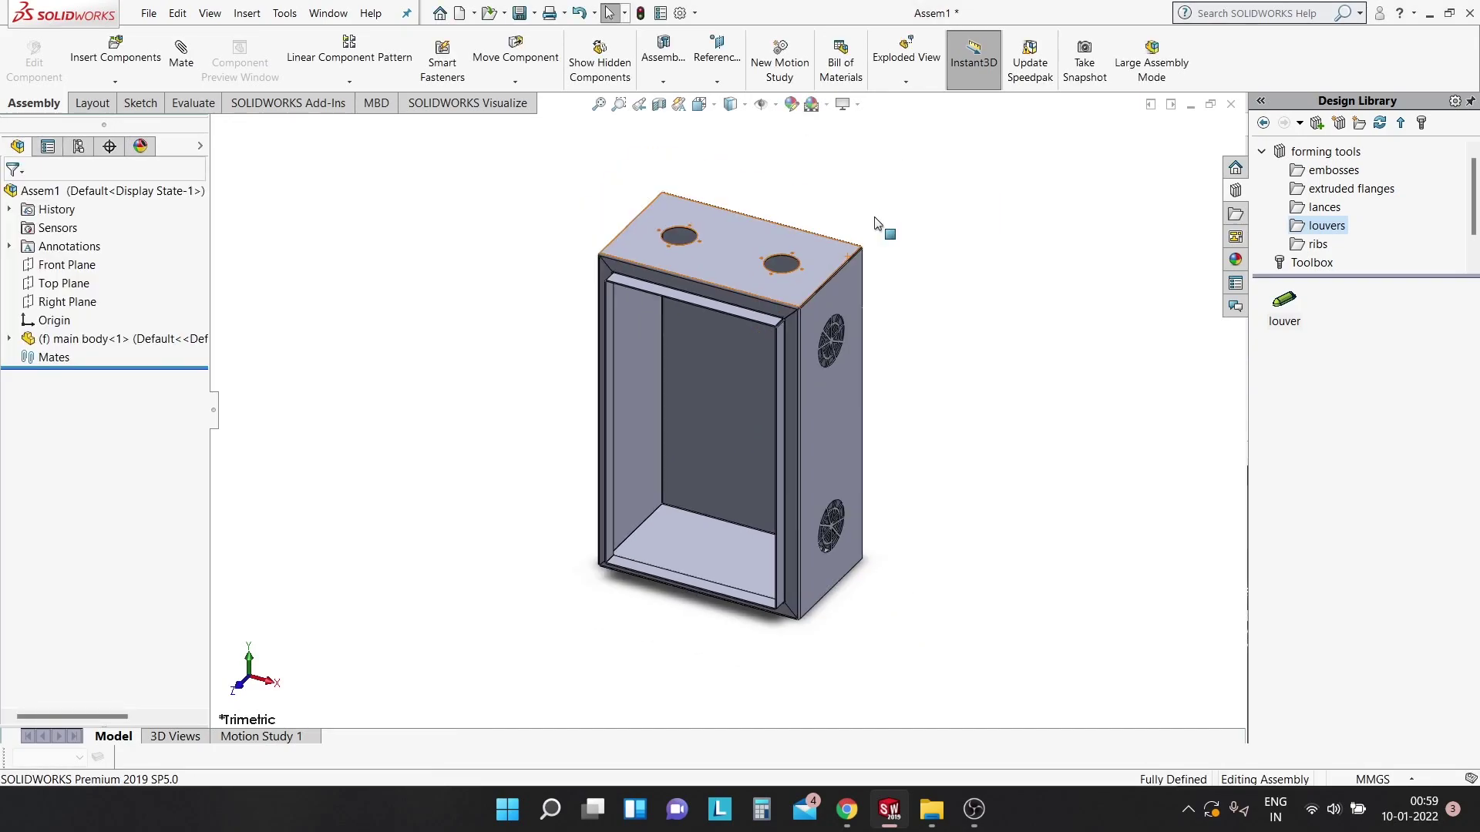
Insert the gate part and place it beside the enclosure.
click(128, 78)
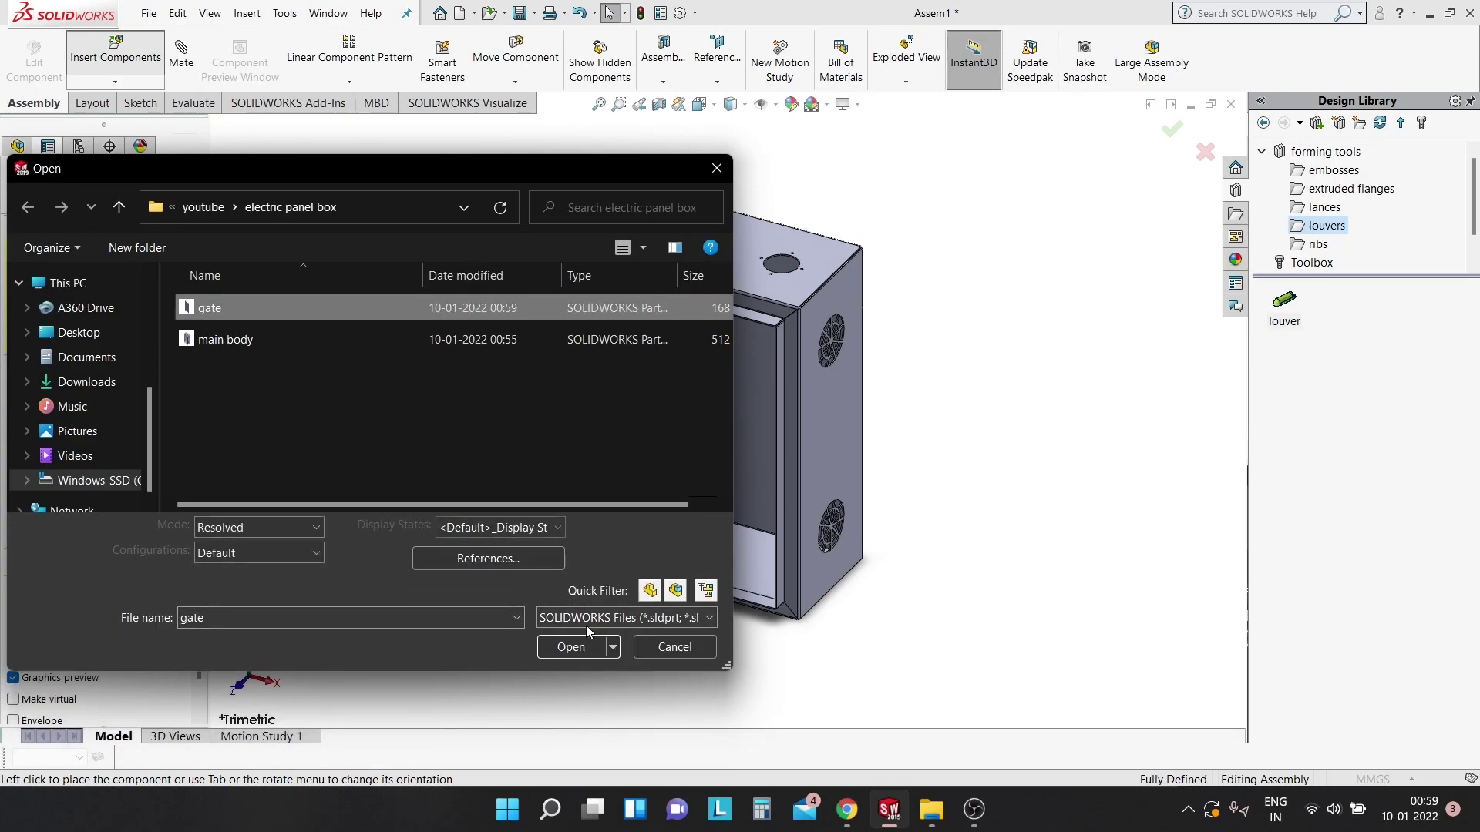
click(584, 637)
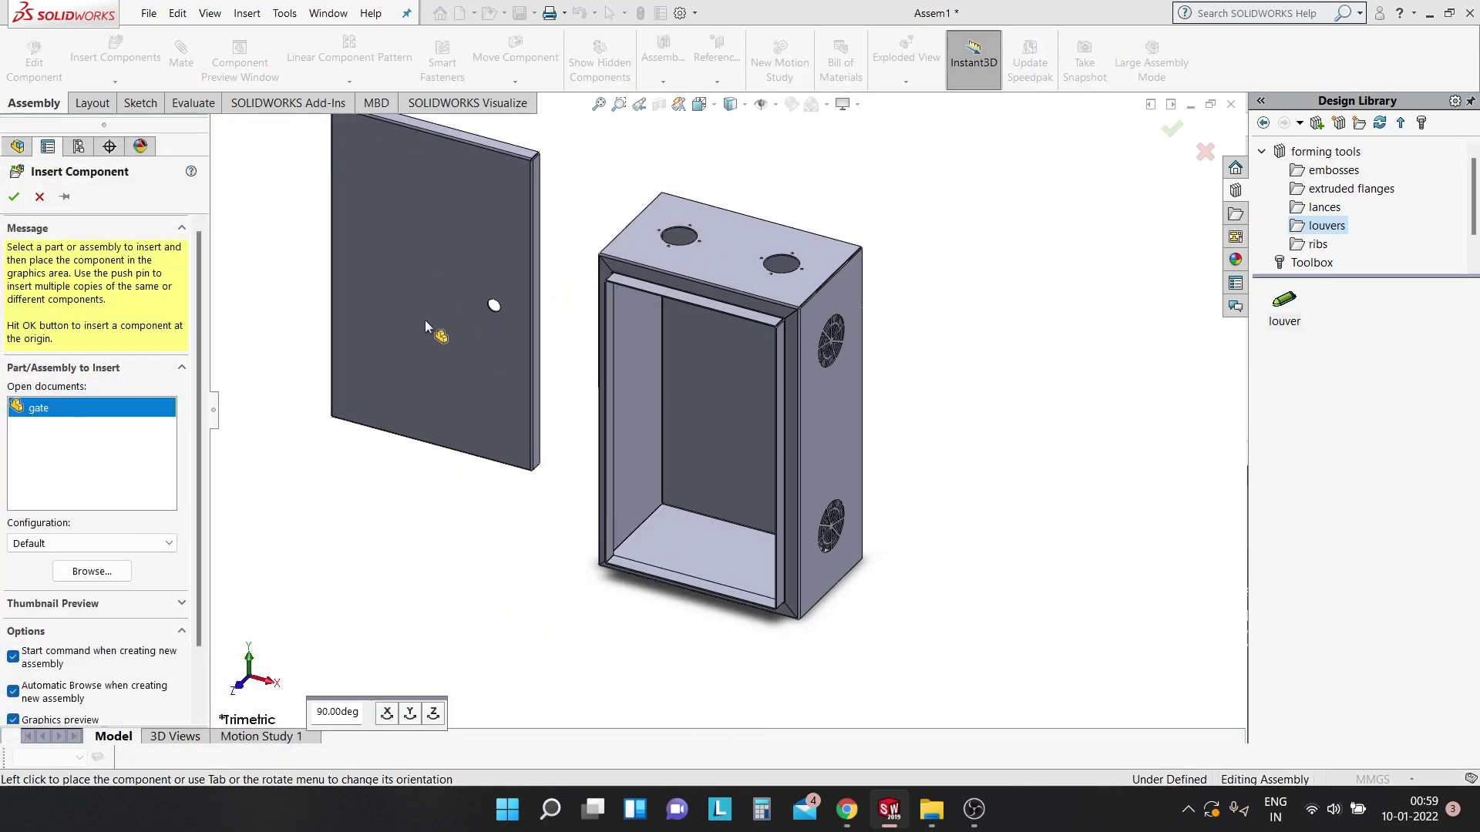
key(Escape)
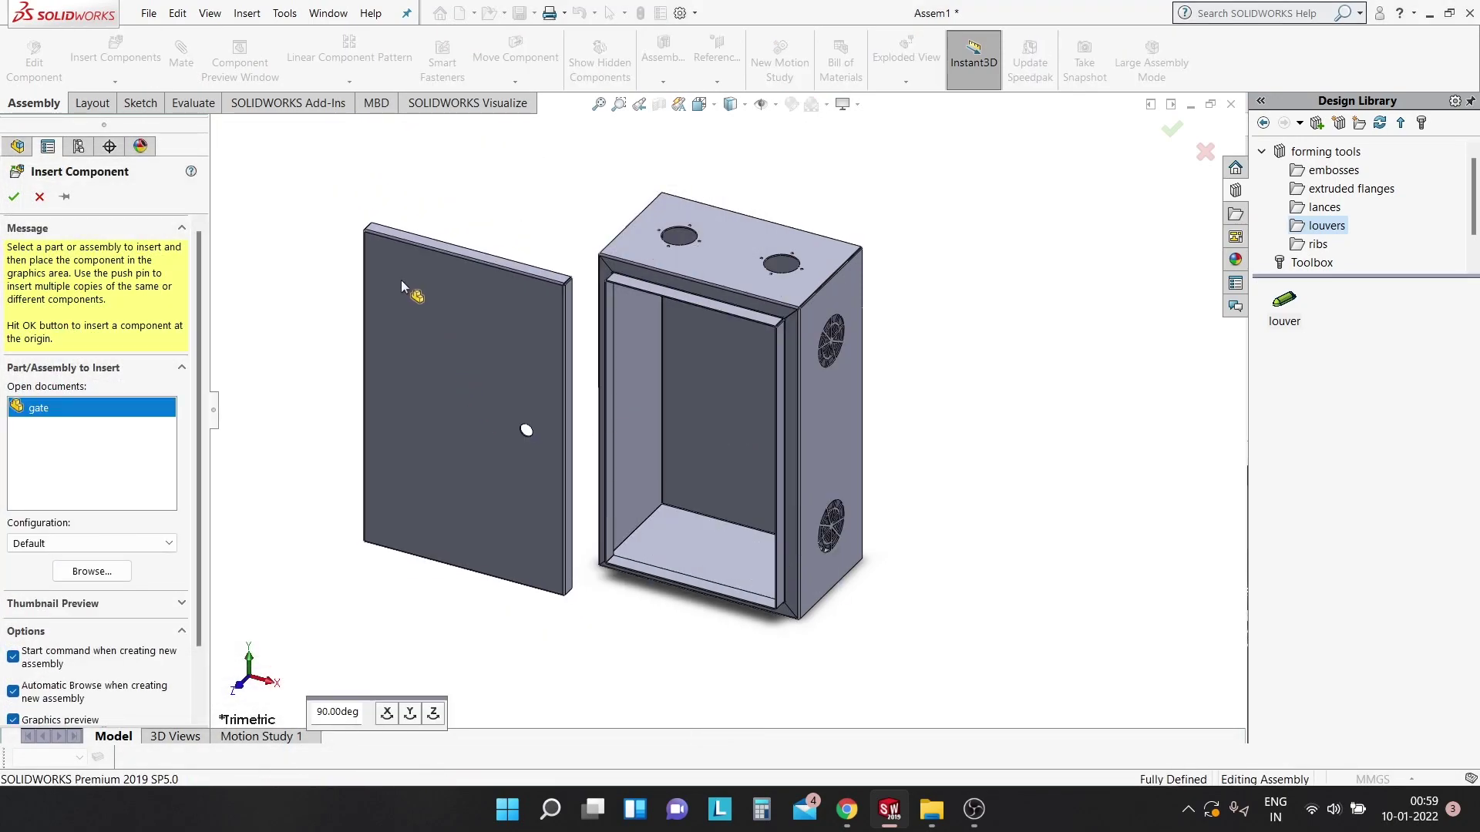
scroll(614, 405, down, 2)
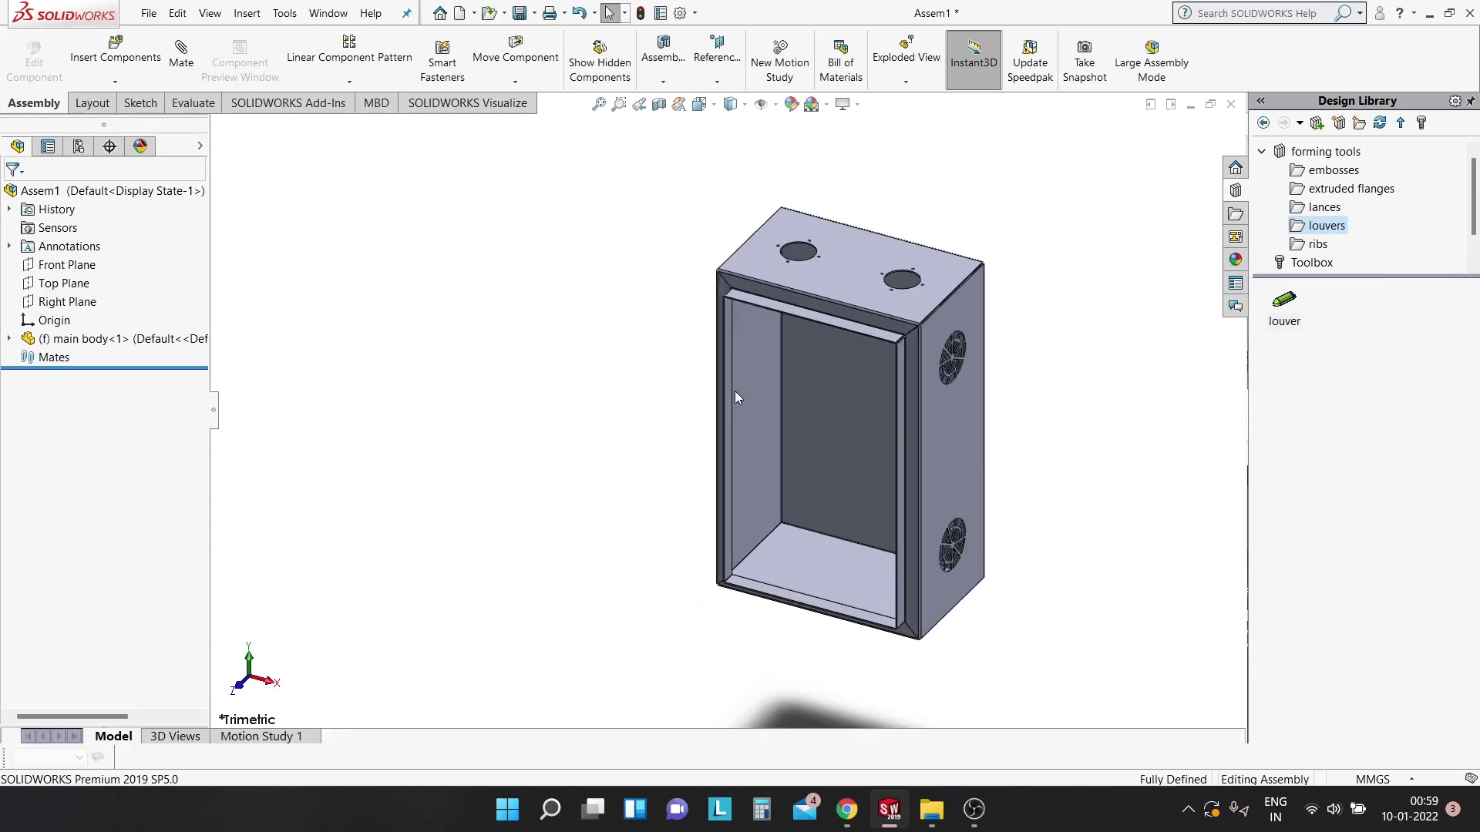
click(116, 50)
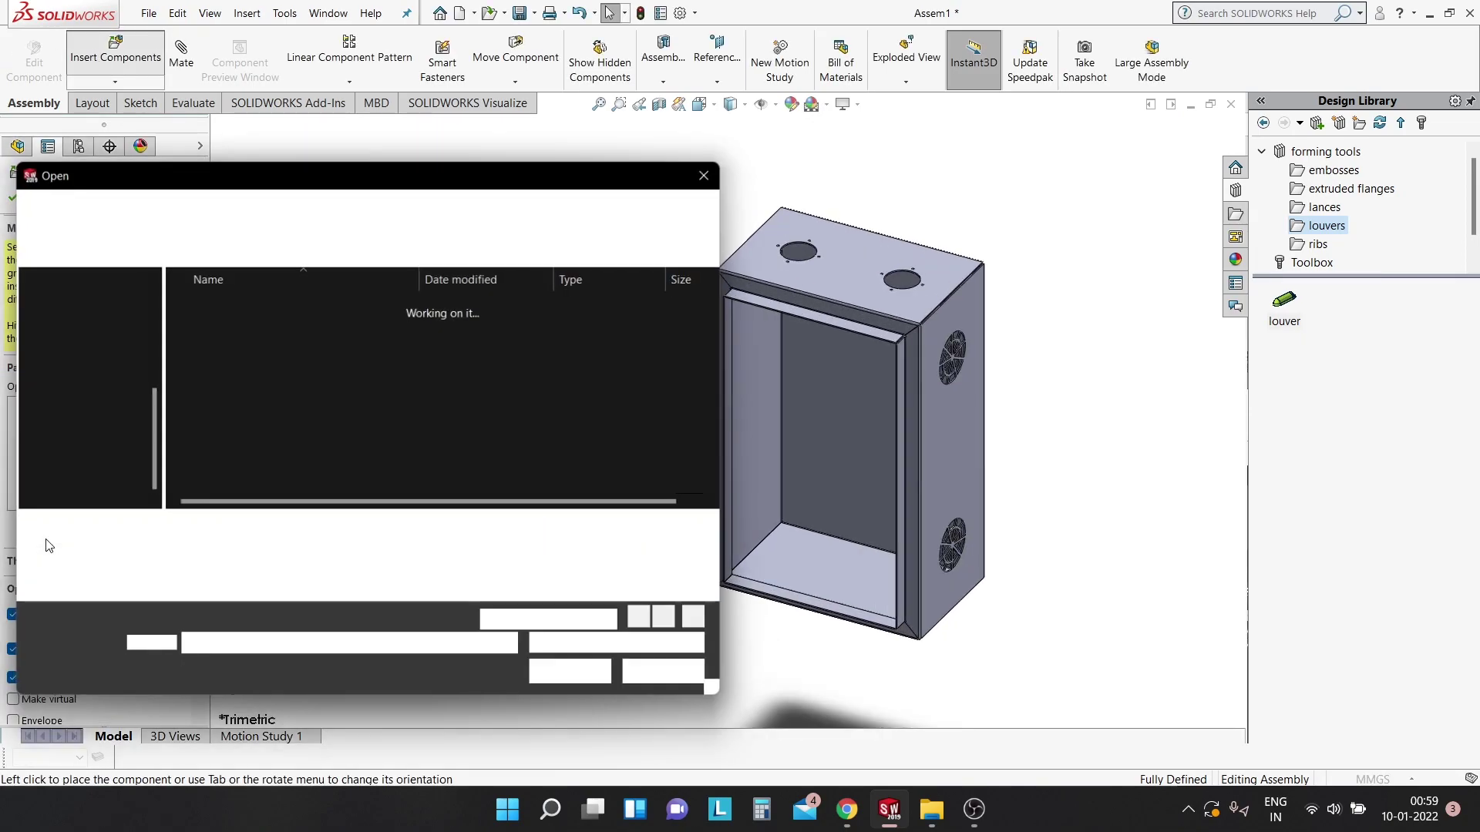
click(270, 312)
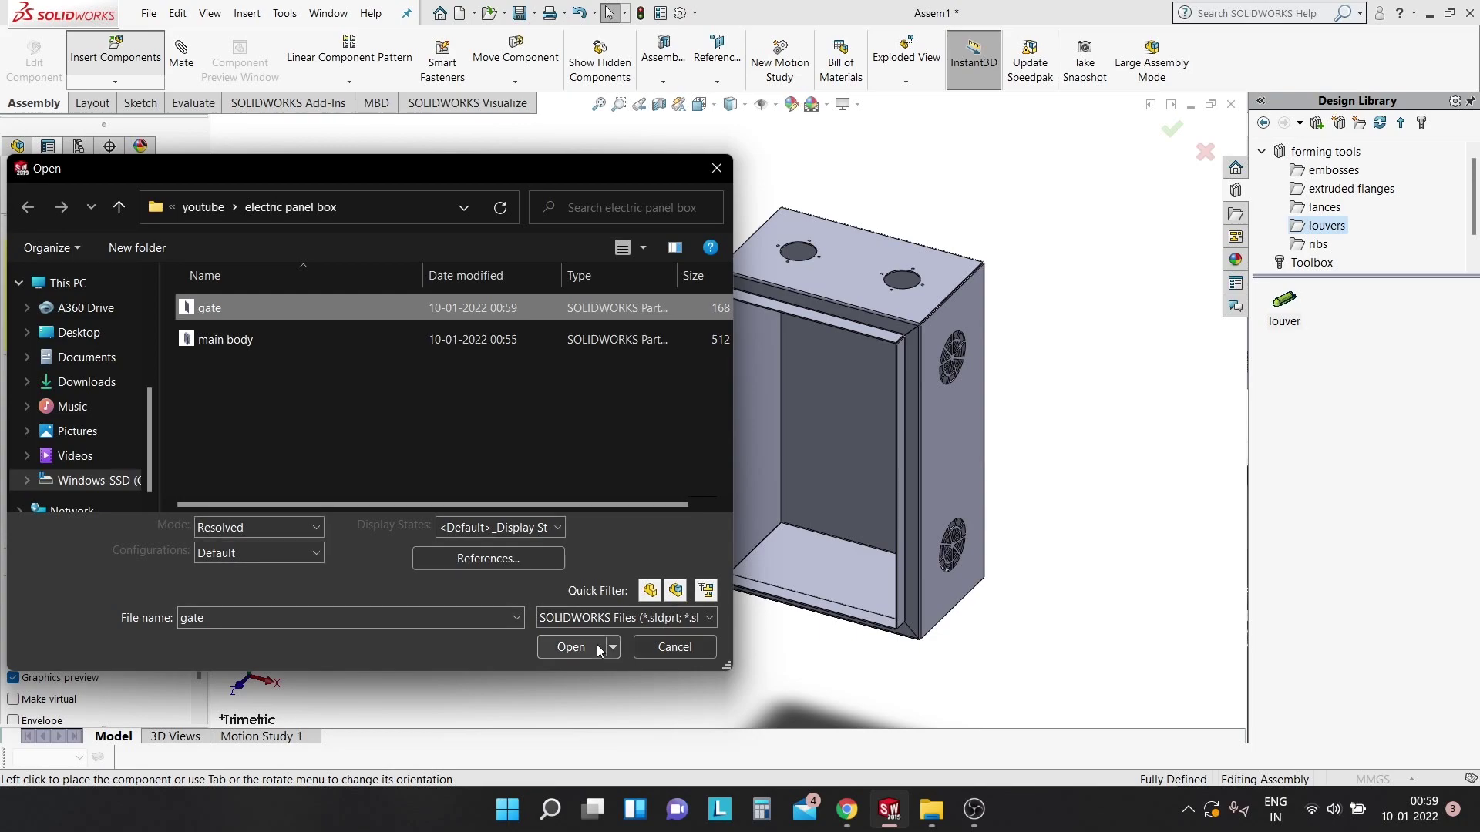
click(580, 651)
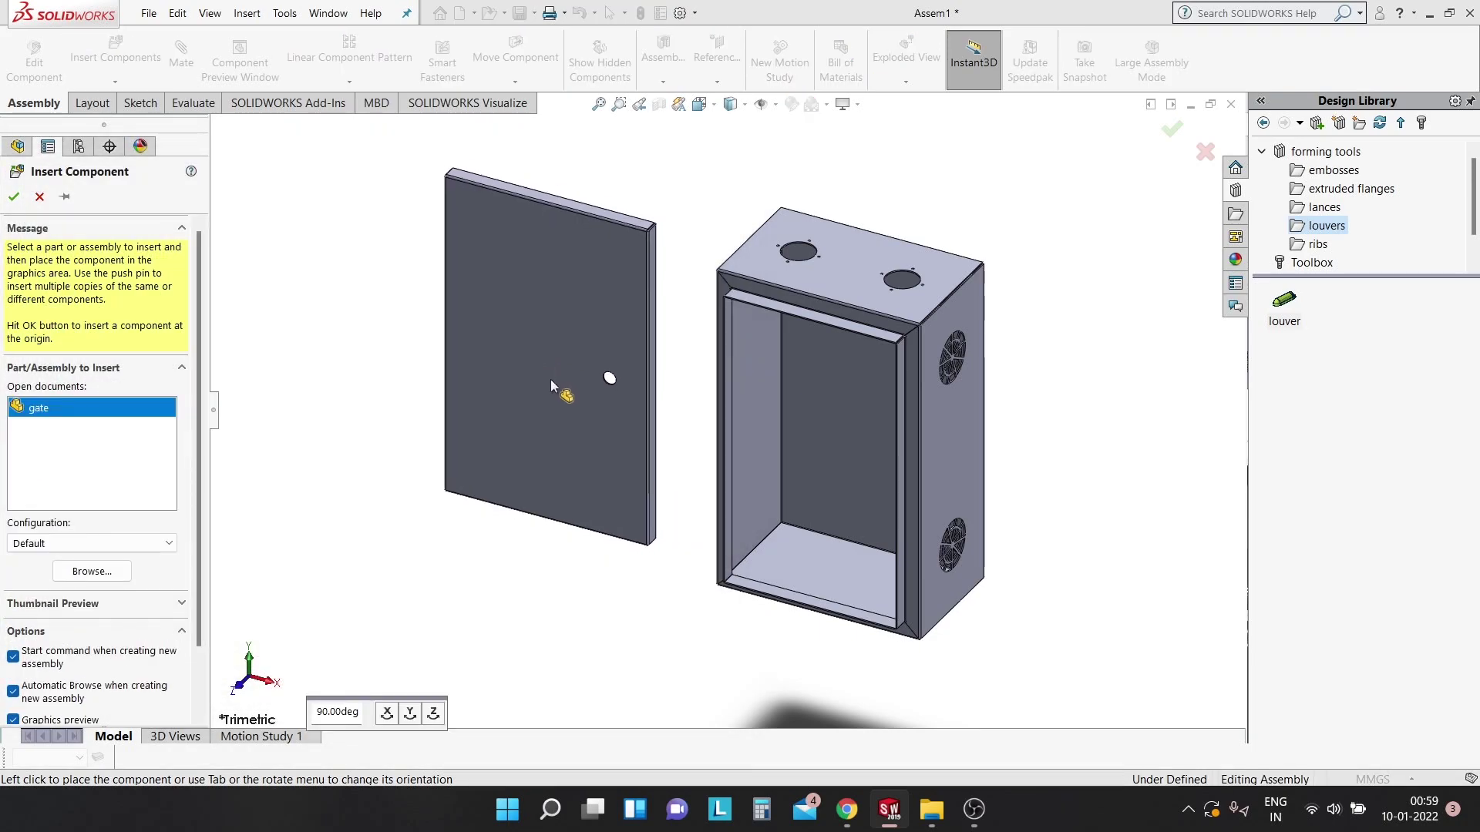
click(550, 379)
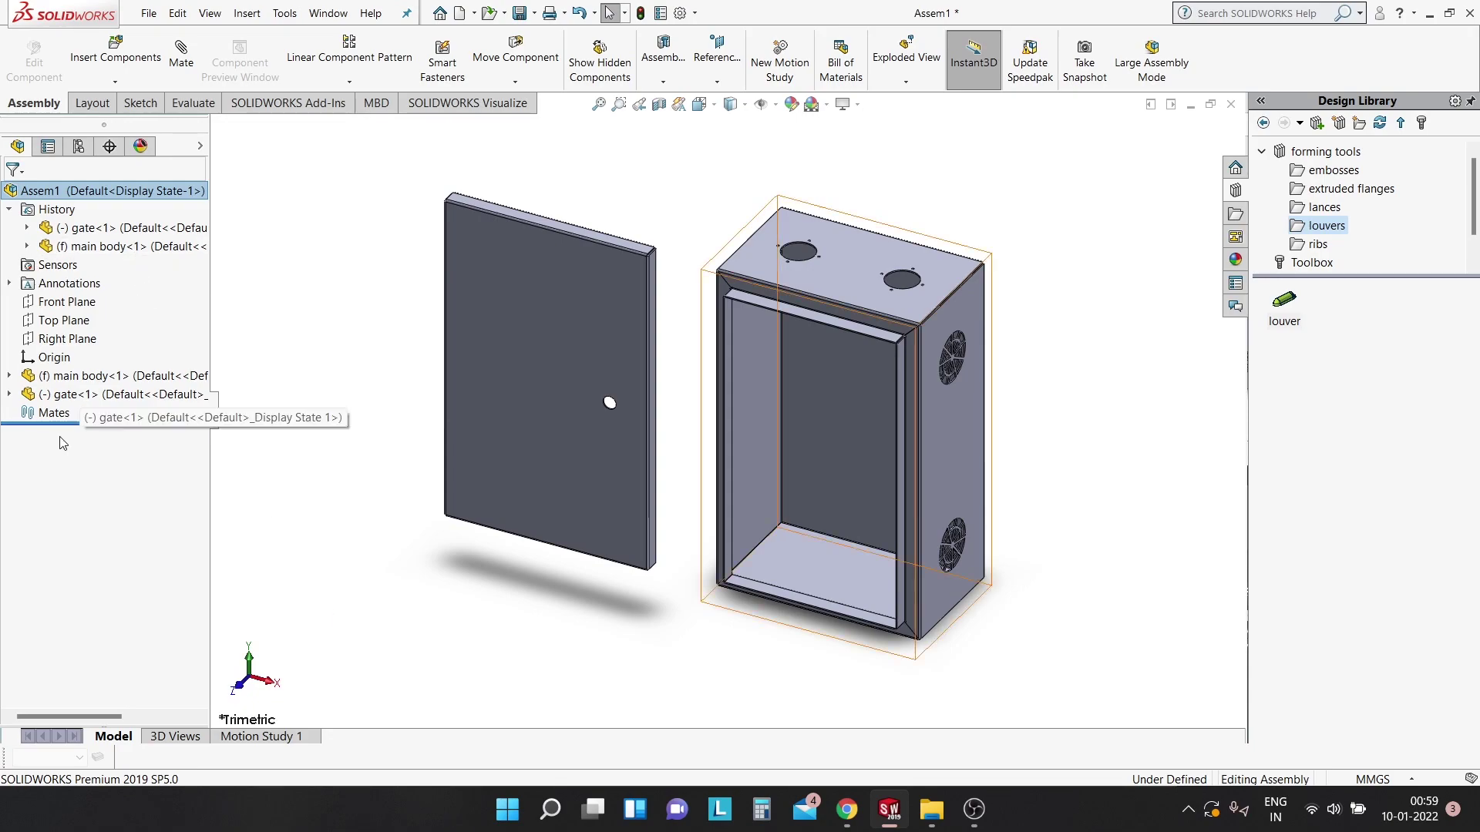
Browse up from the youtube folder to the solid work folder for more components.
click(116, 53)
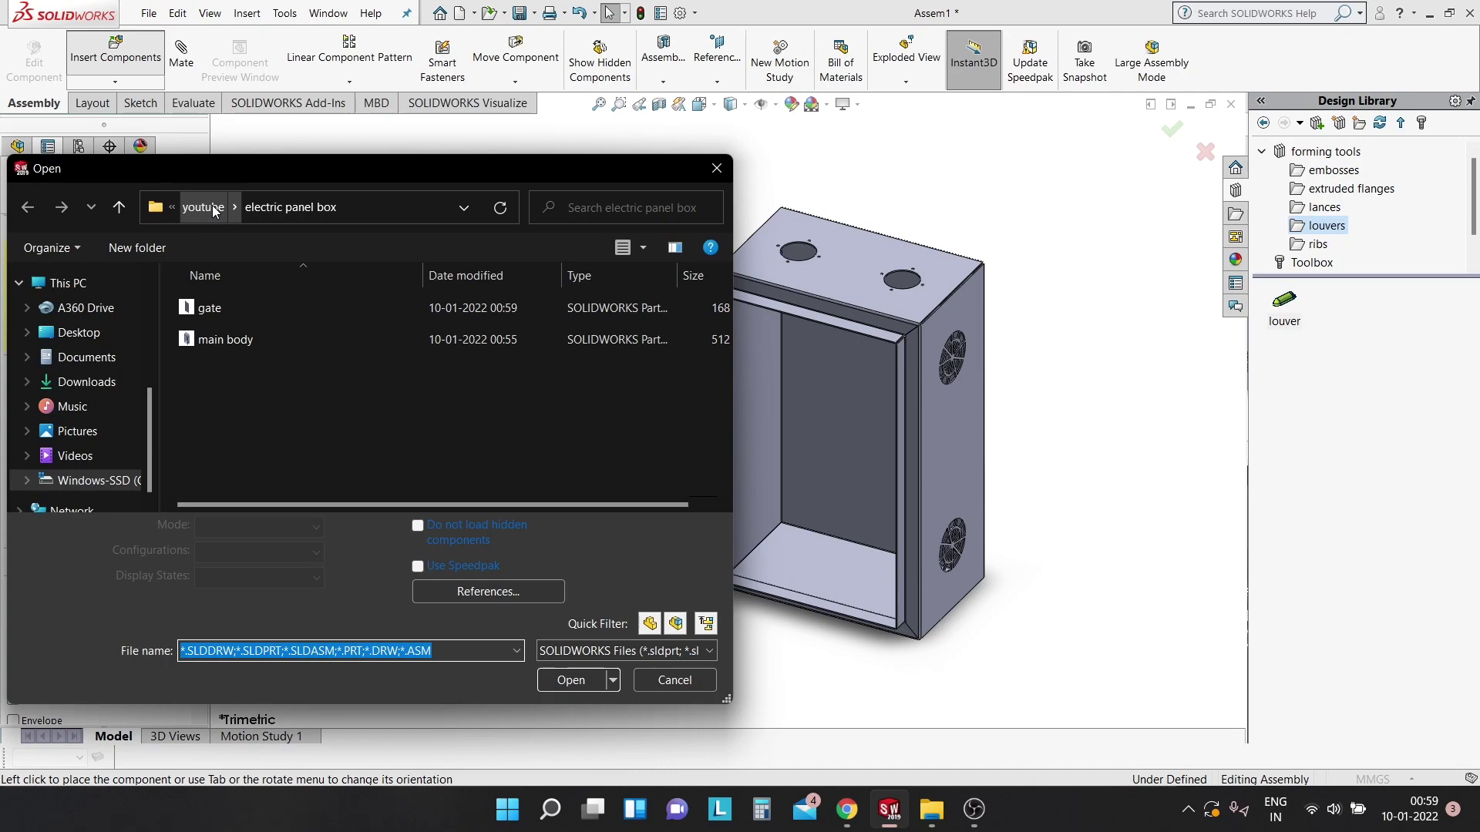
click(211, 205)
click(231, 208)
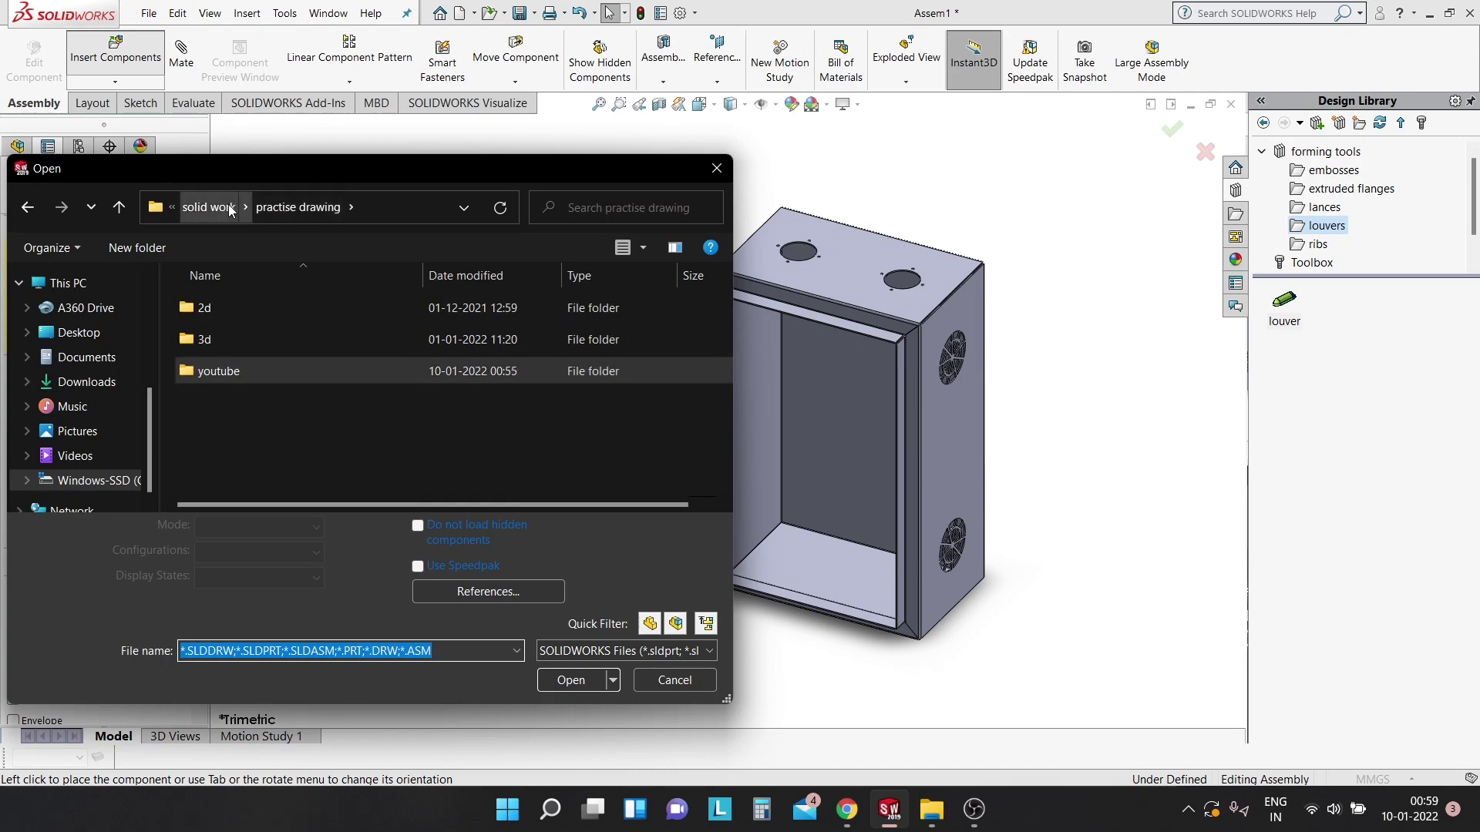
click(196, 207)
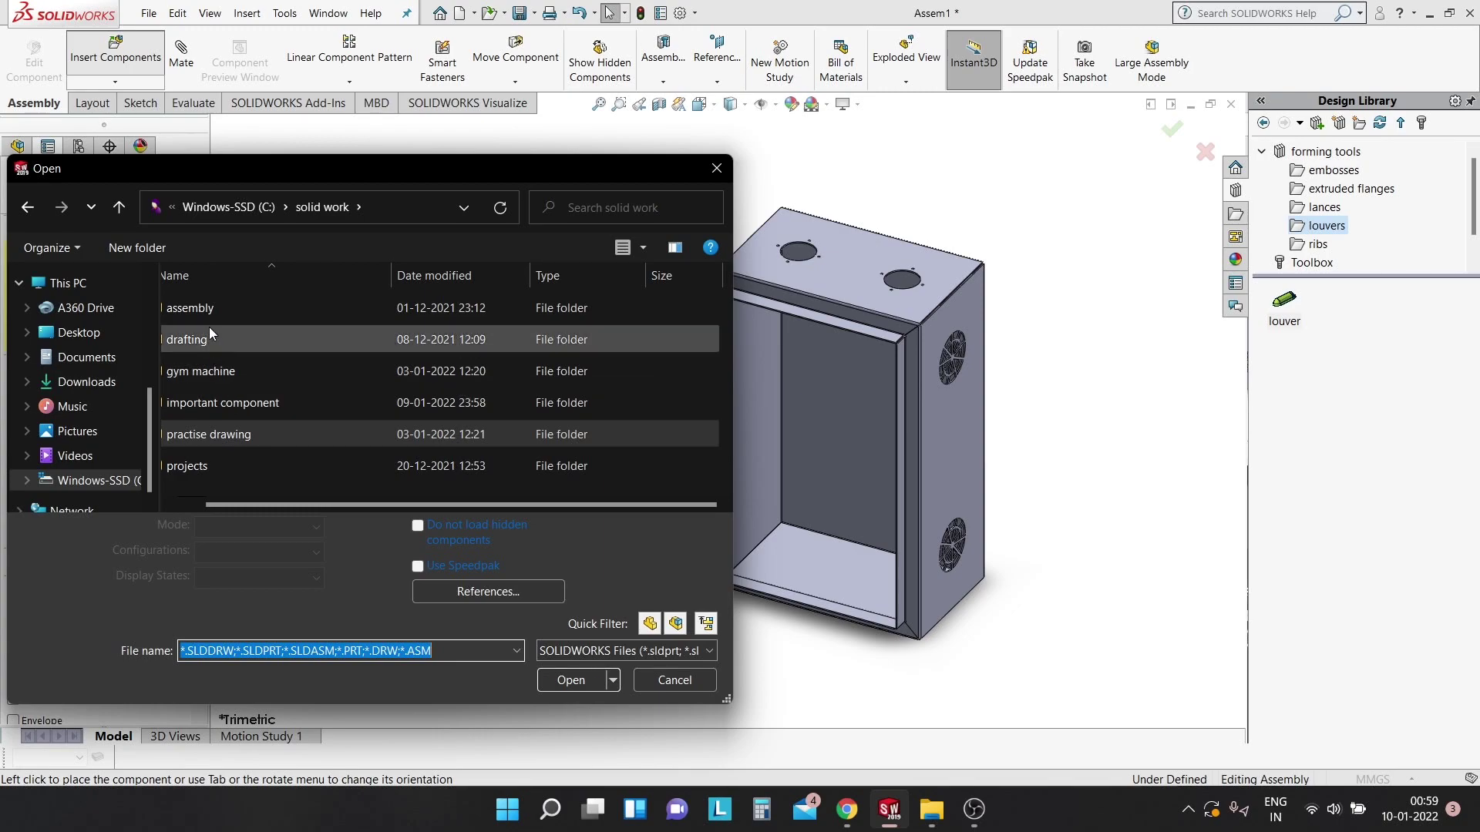
Open the six drawer-lock parts: Замок, Винт, Гайка, Пластина запорная, Цилиндр and Шайба.
click(187, 402)
double_click(187, 399)
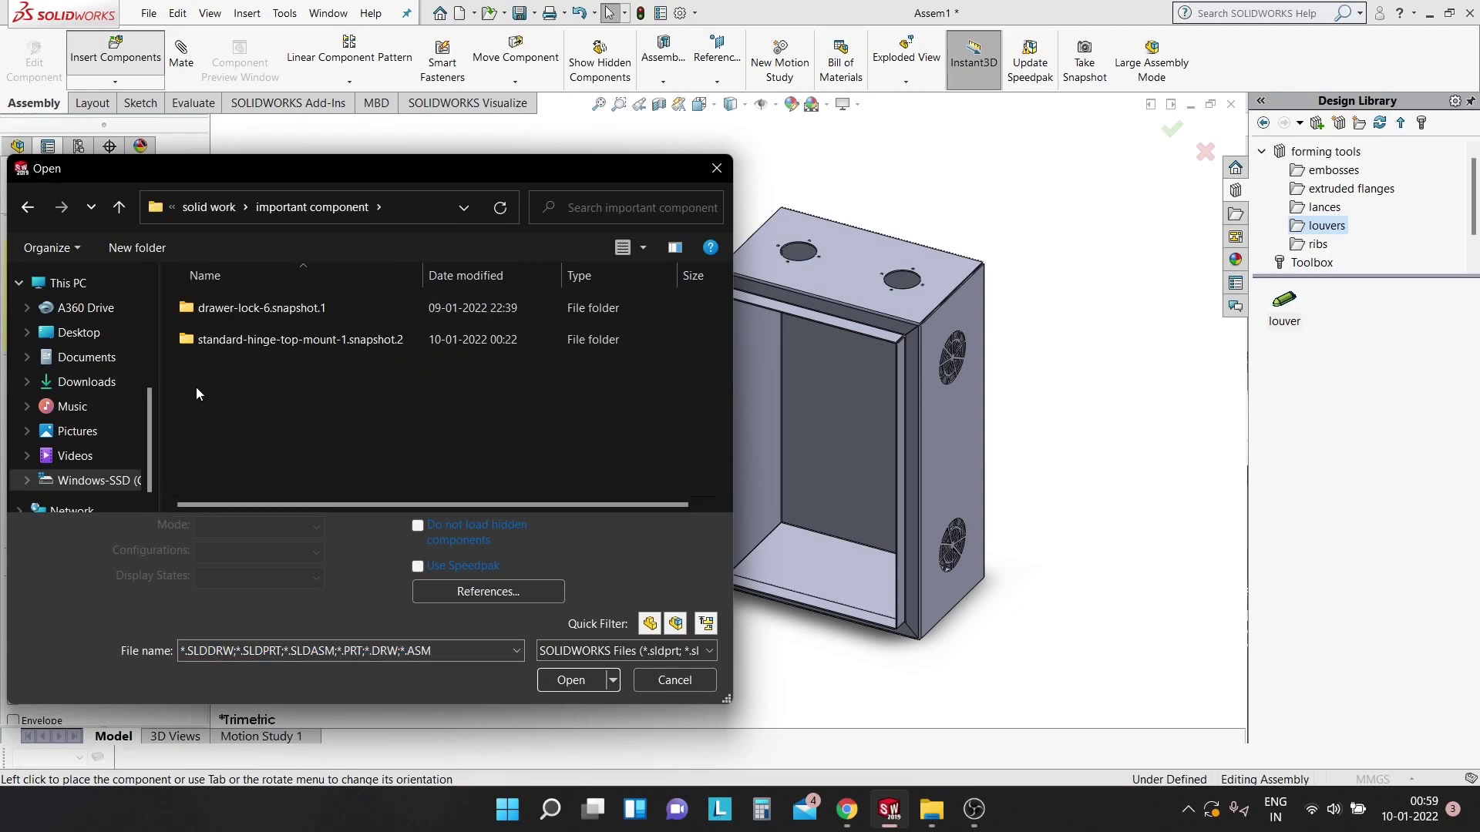
double_click(264, 313)
double_click(264, 313)
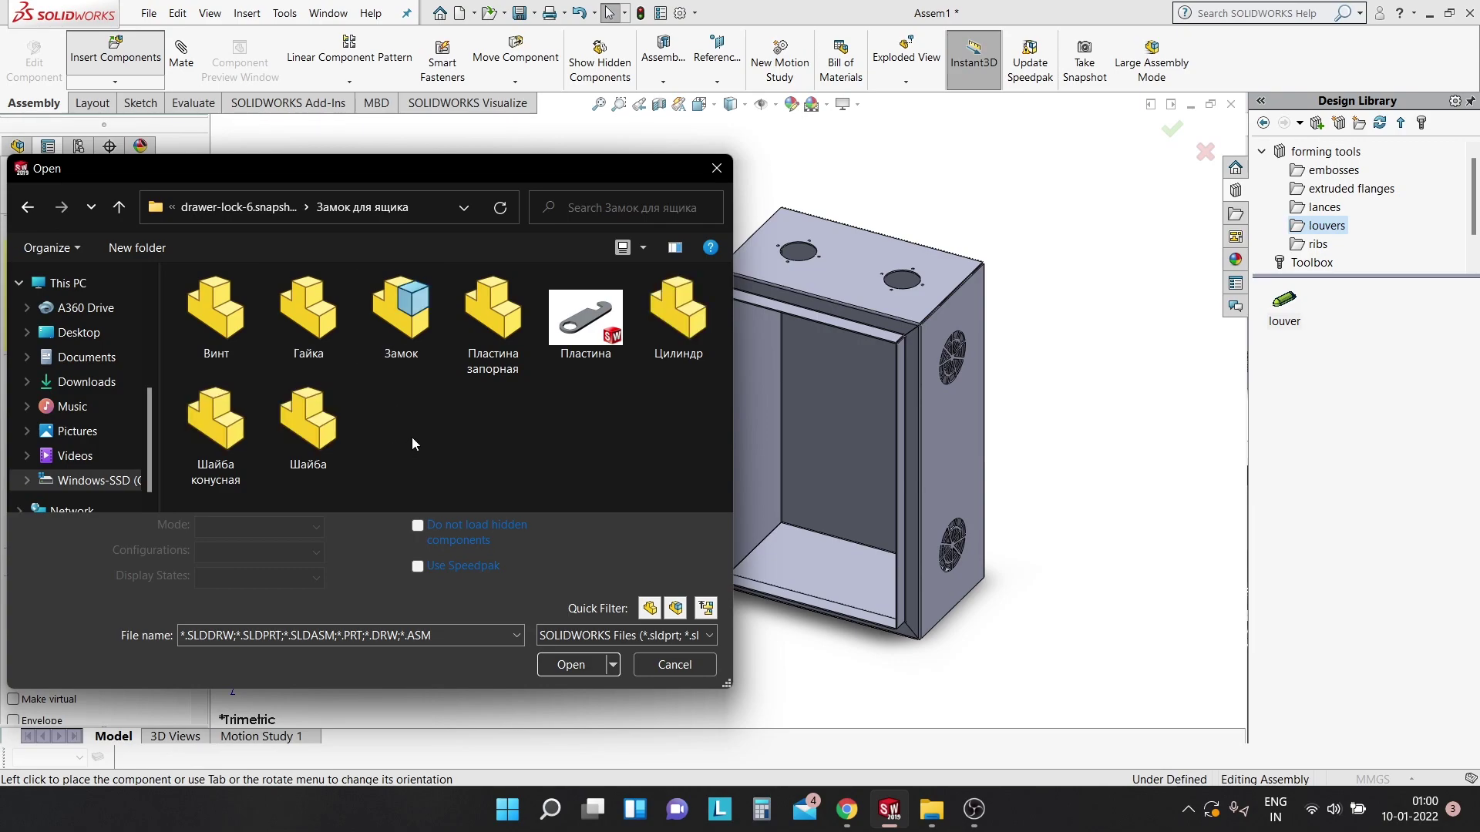
click(305, 446)
ctrl+click(248, 424)
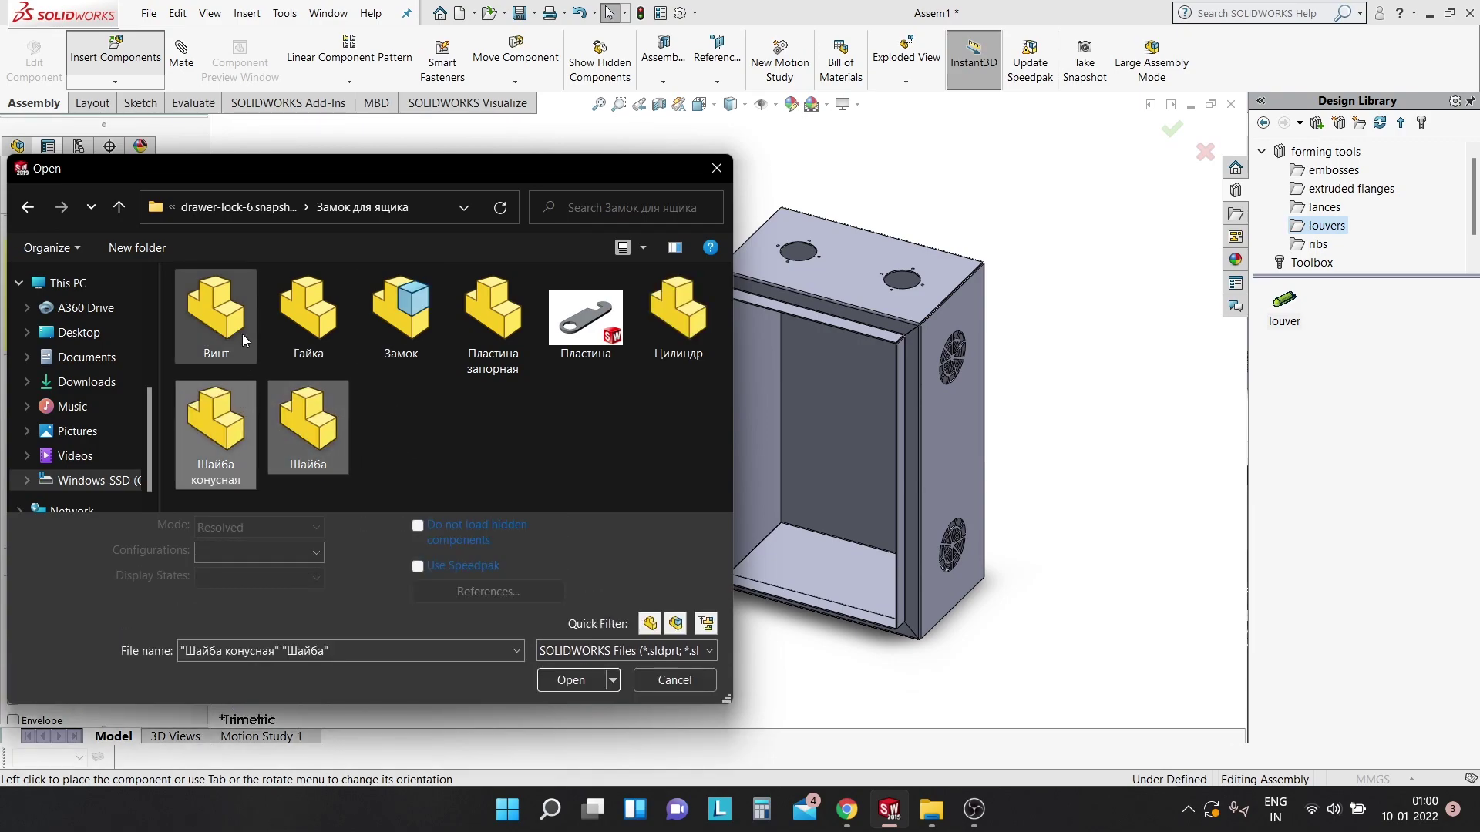
ctrl+click(207, 441)
ctrl+click(309, 316)
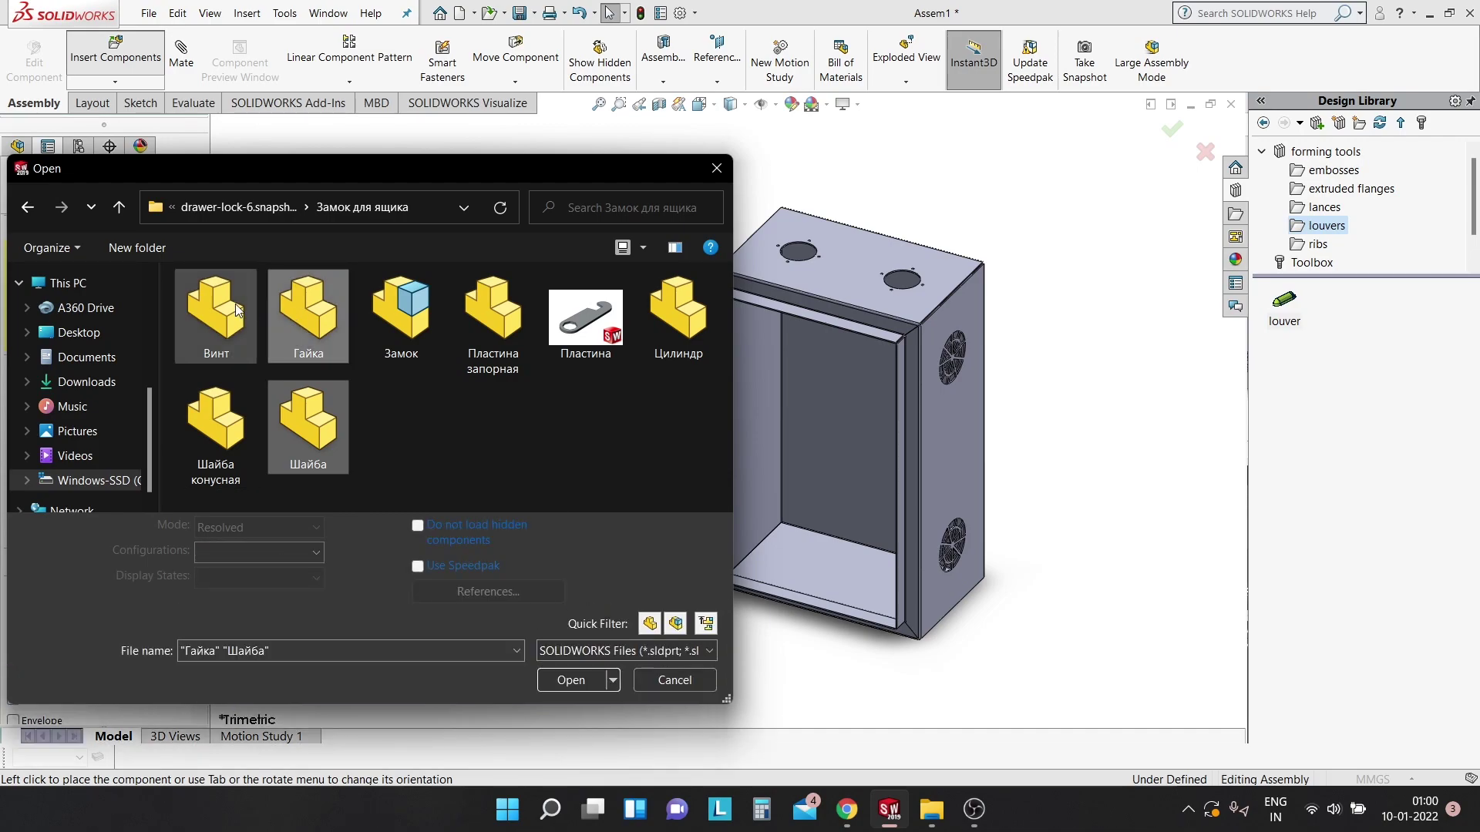
ctrl+click(234, 303)
ctrl+click(427, 326)
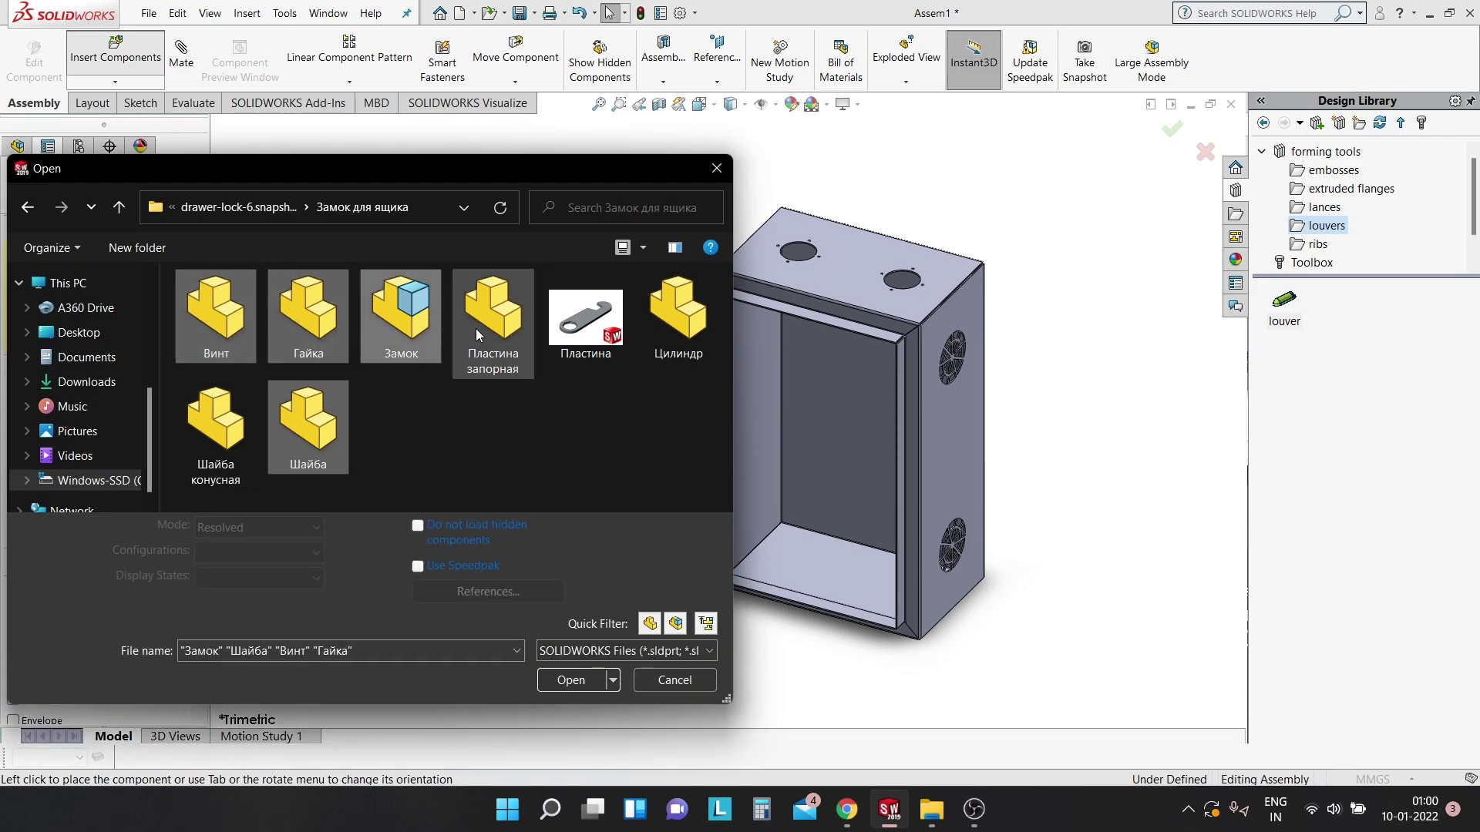
ctrl+click(475, 328)
ctrl+click(685, 332)
click(564, 682)
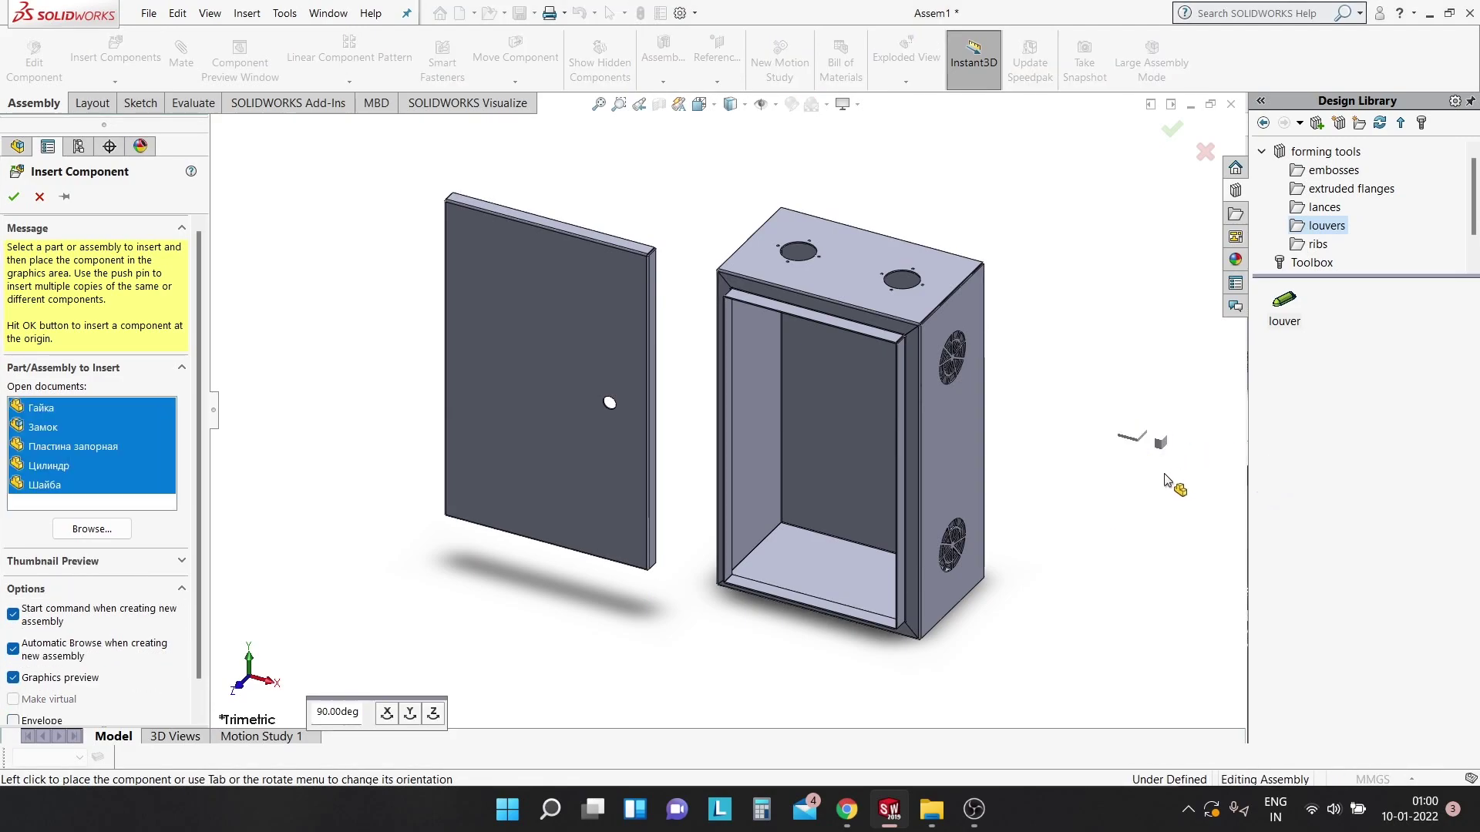
Place the lock, locking plate, cylinder and washer beside the enclosure.
scroll(1079, 439, down, 3)
scroll(1002, 443, down, 2)
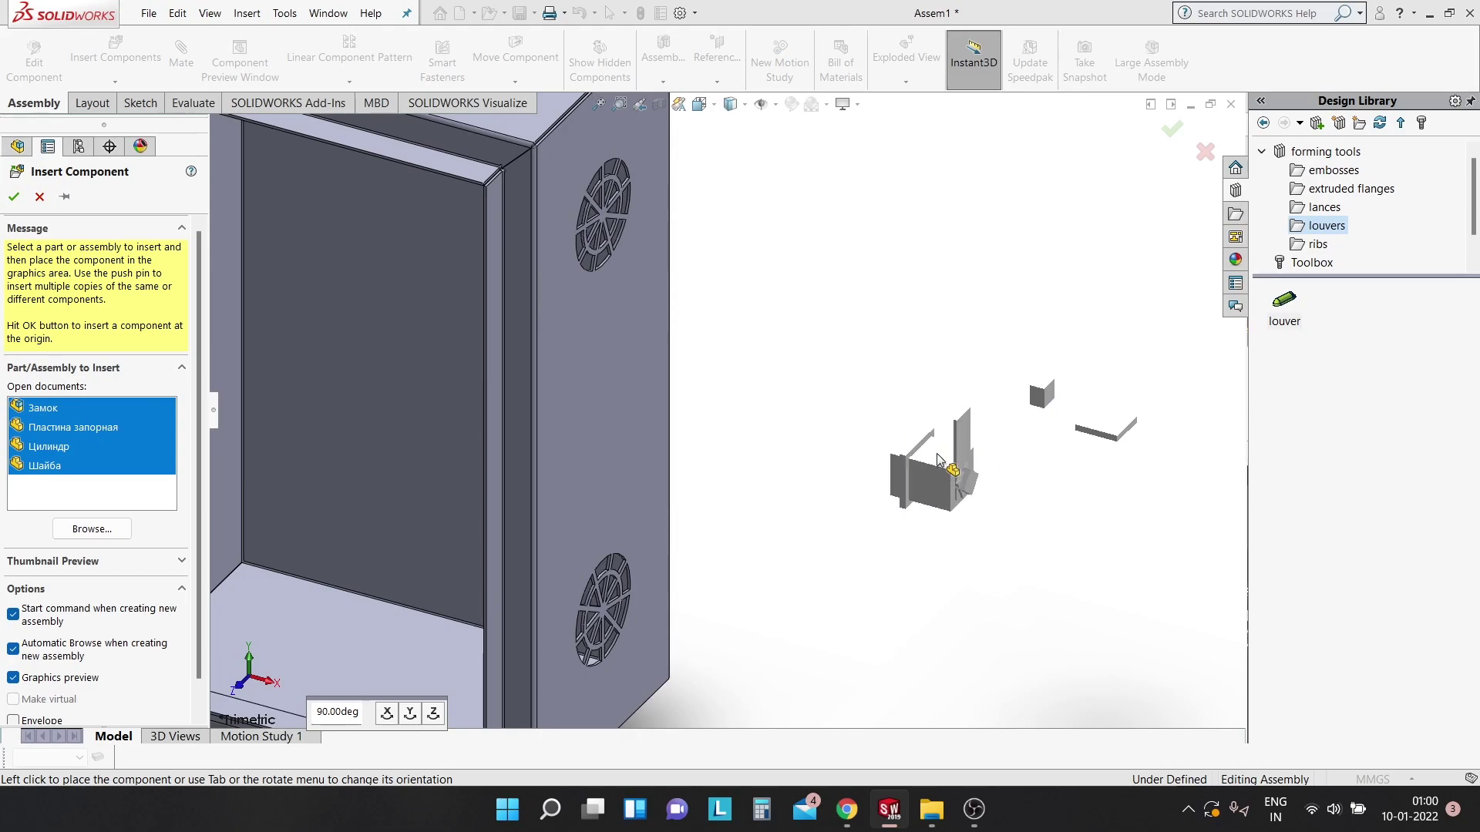
click(933, 445)
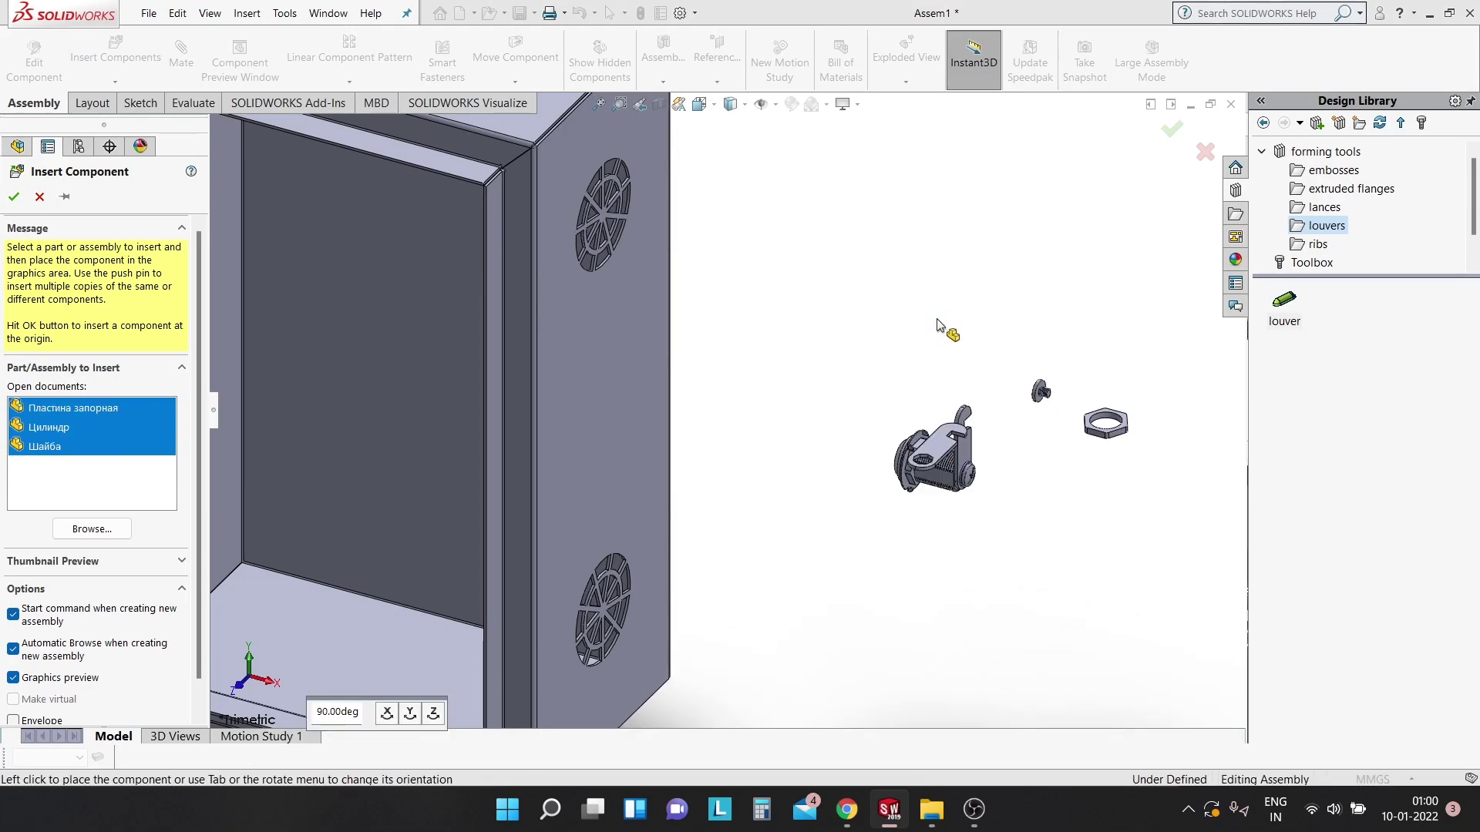
click(953, 371)
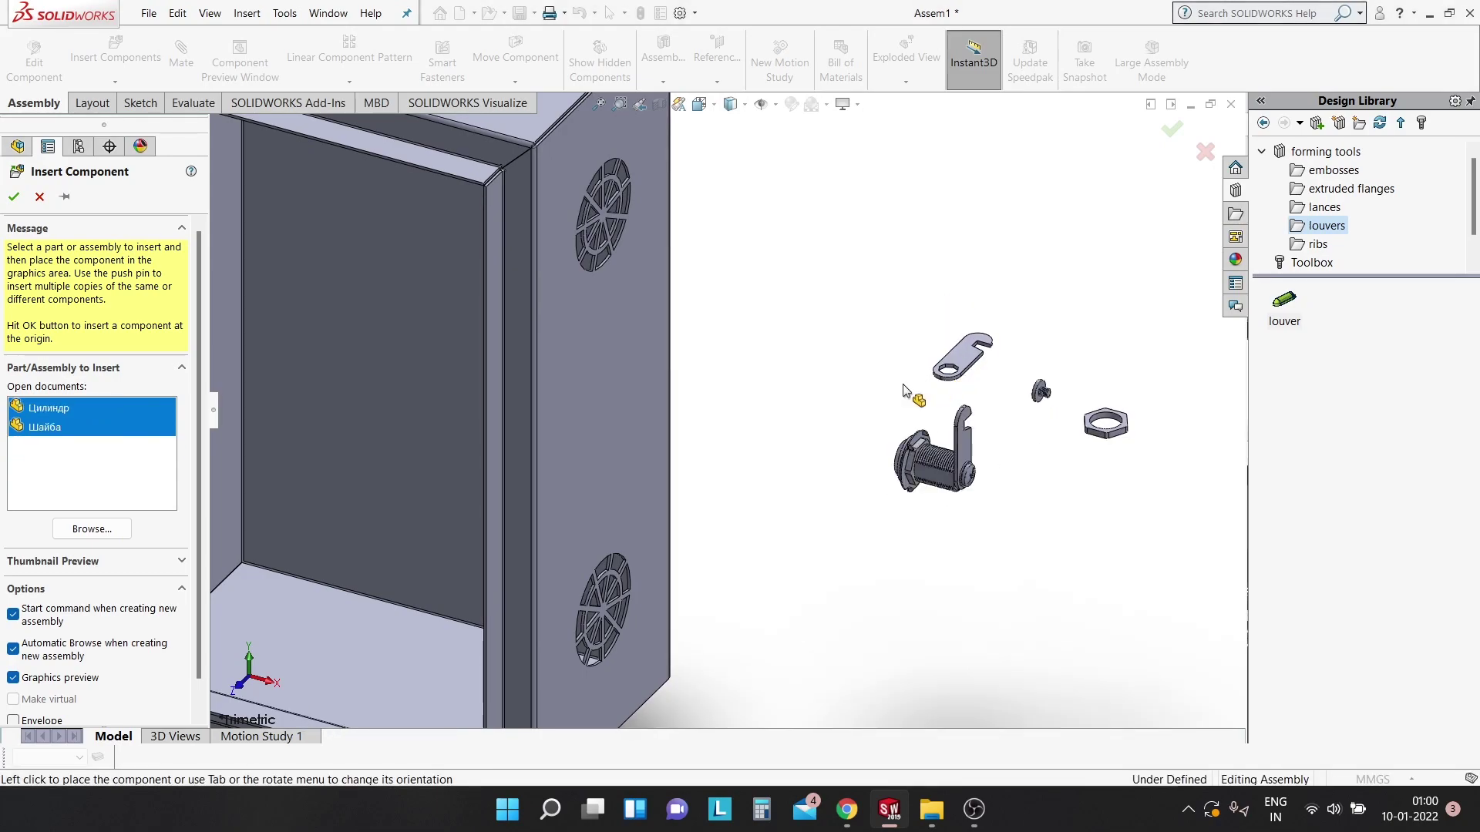
click(892, 388)
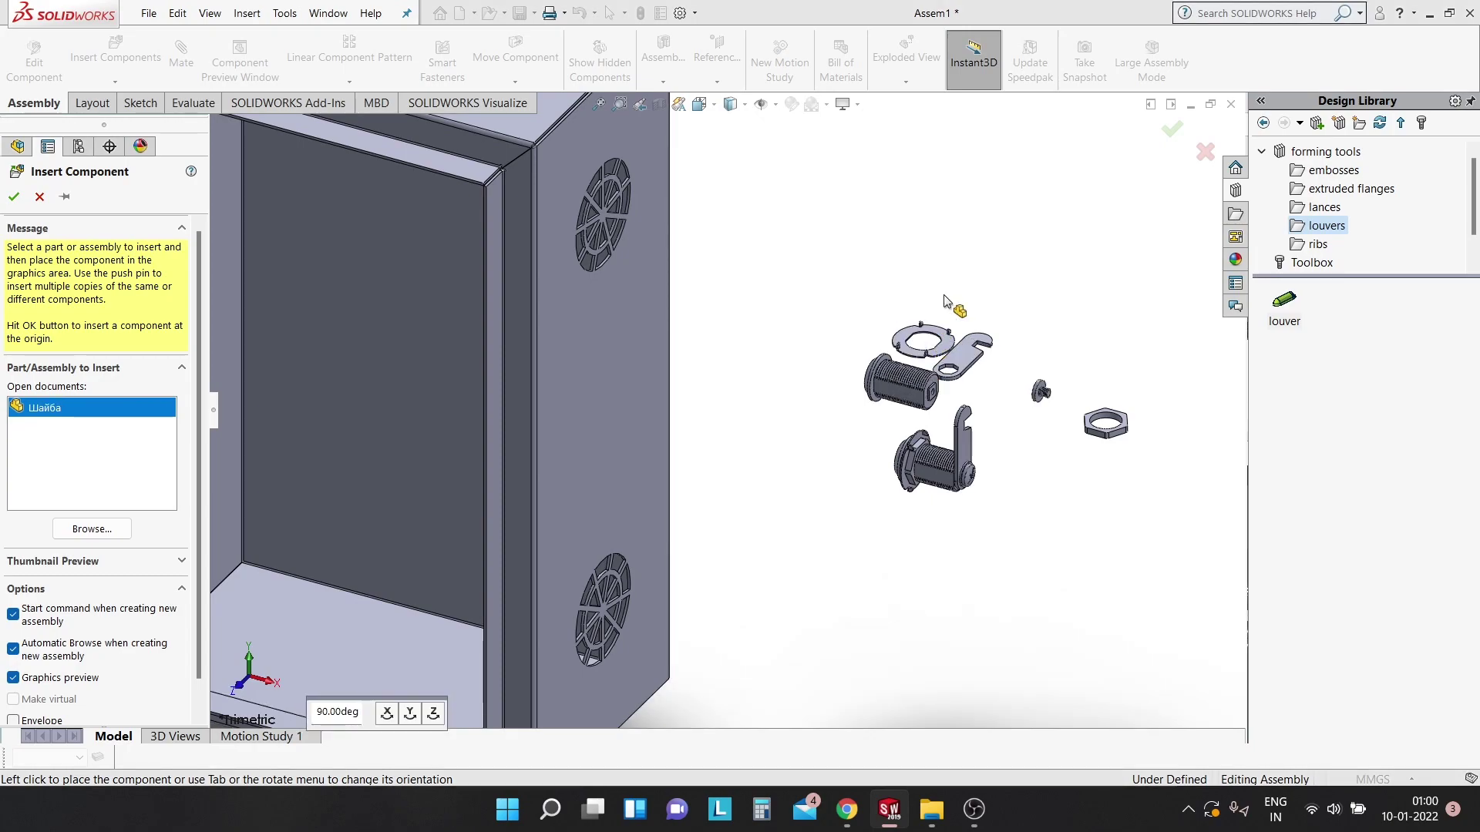
click(925, 339)
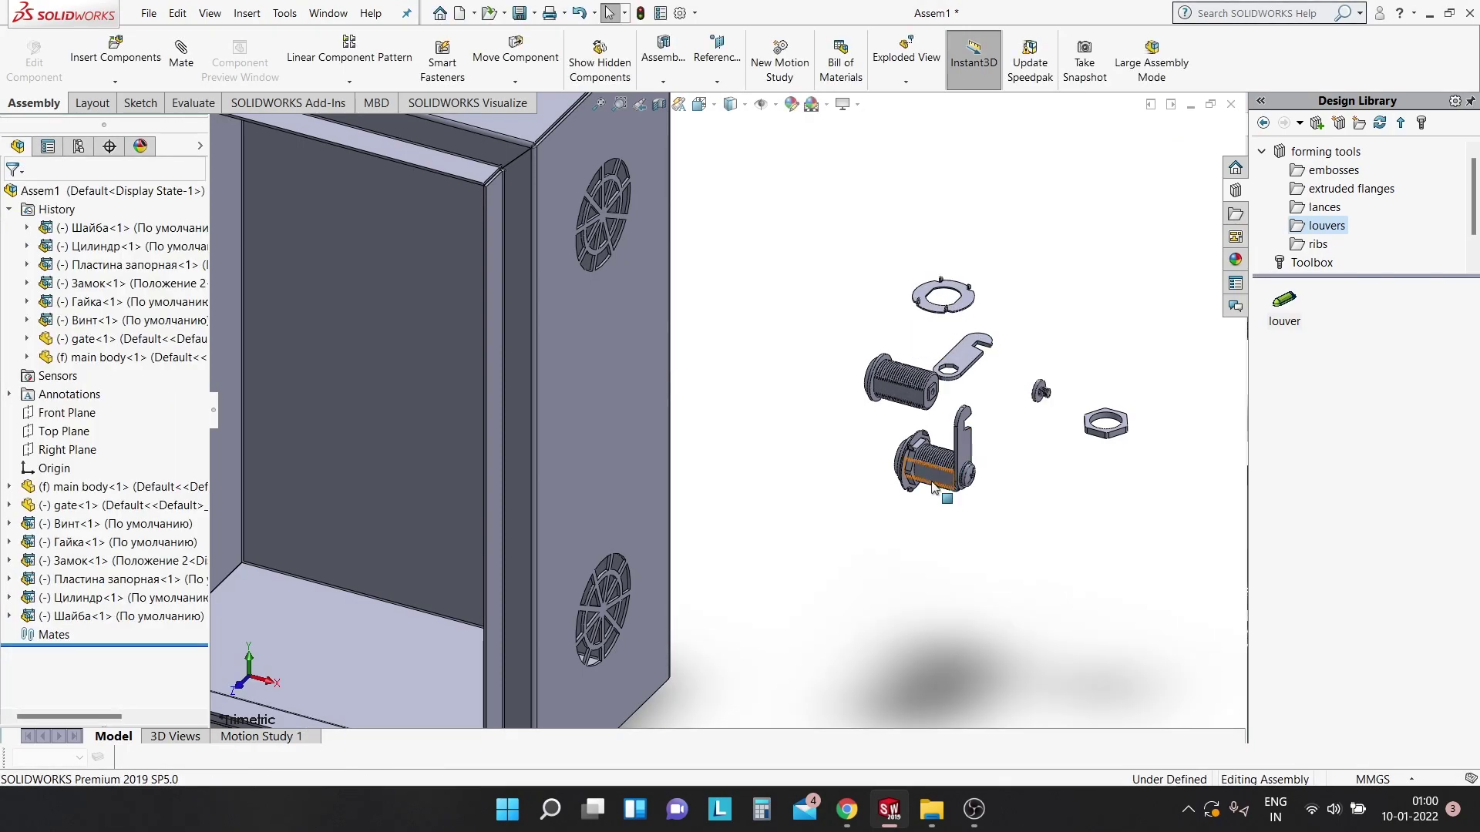
Delete the loose duplicate lock parts and fit the box, door and lock in view.
drag(932, 455, 786, 621)
drag(830, 219, 1151, 548)
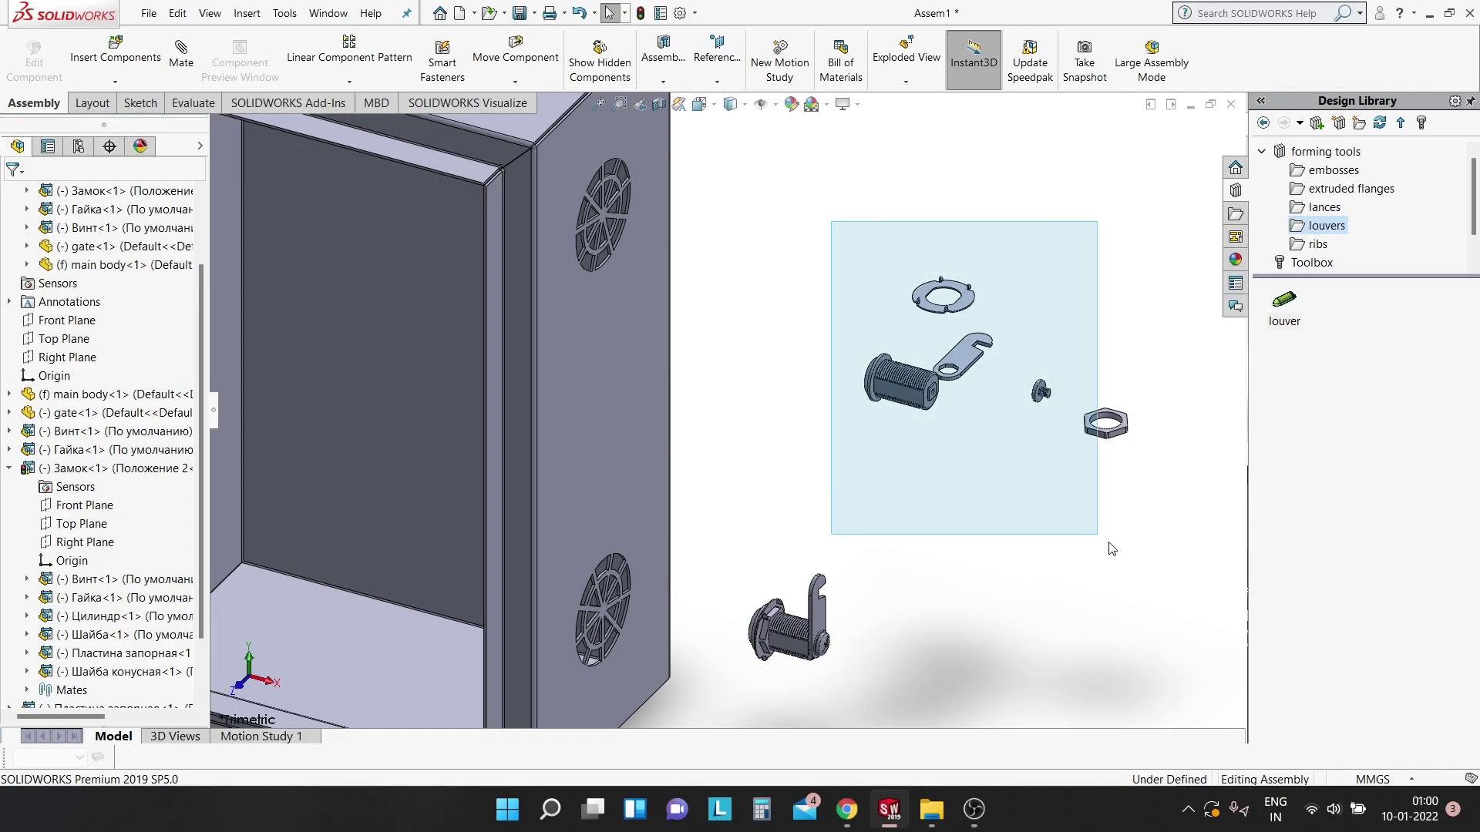
key(Delete)
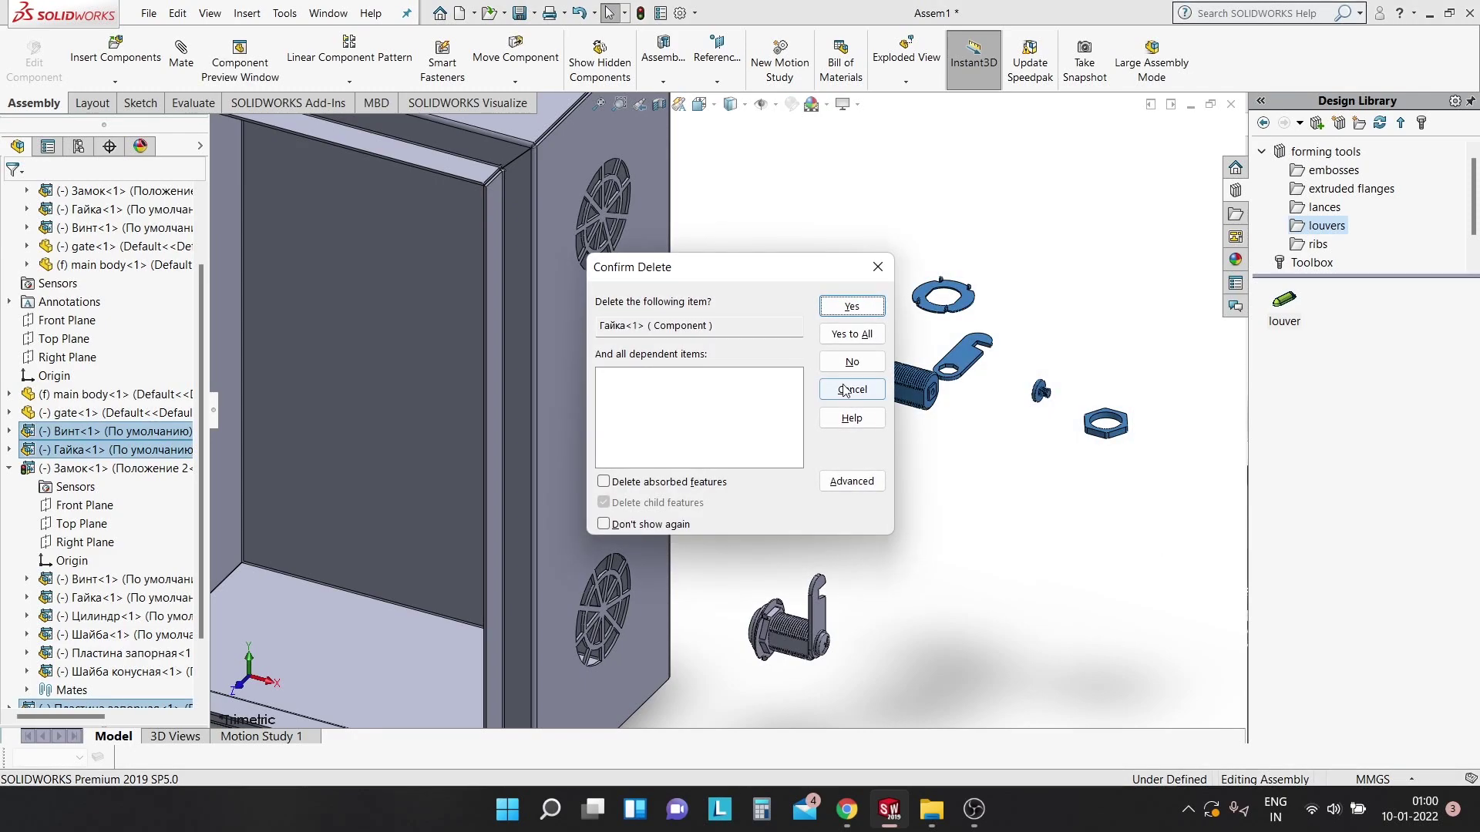
click(852, 334)
key(f)
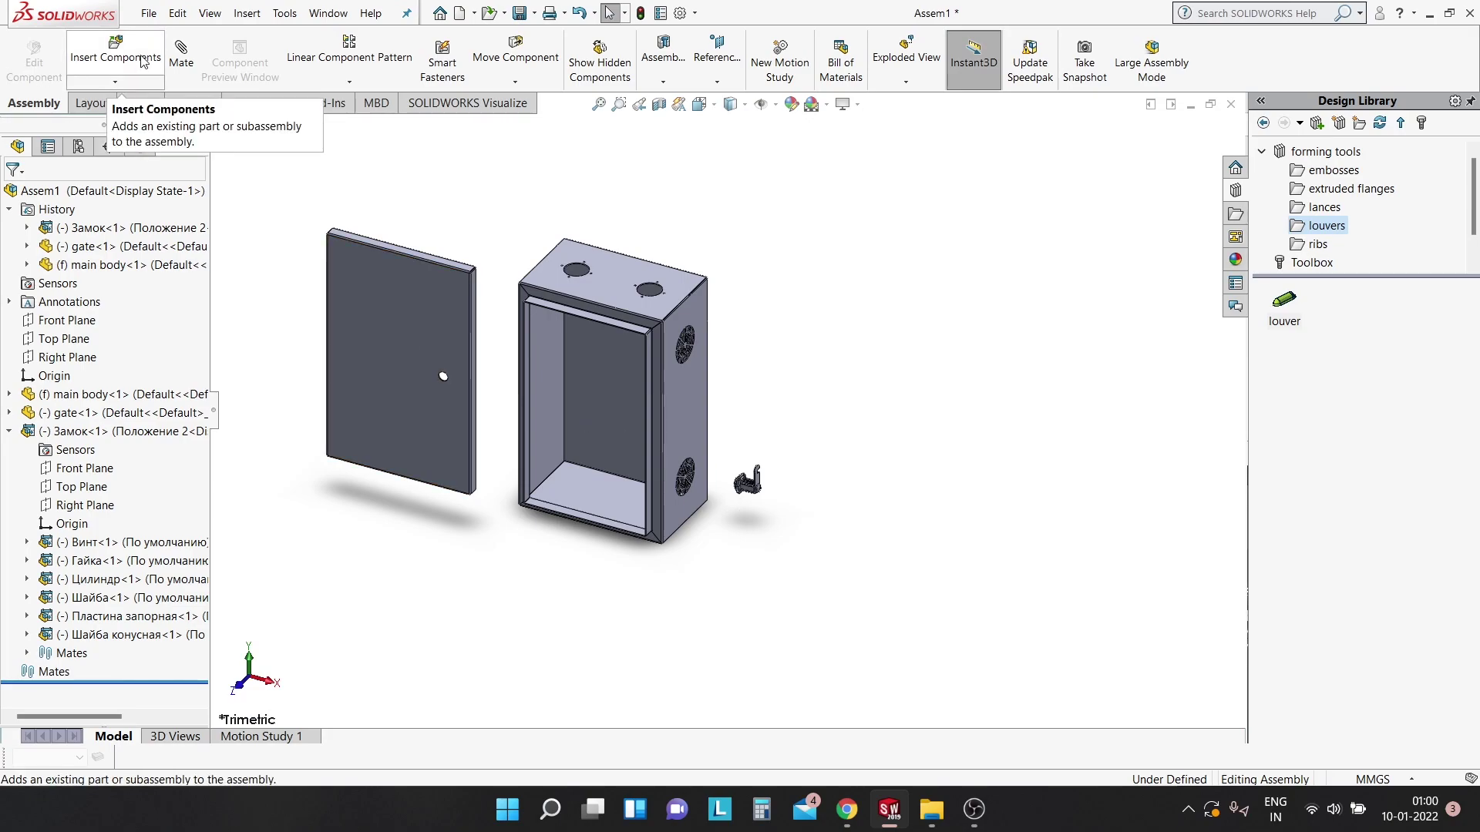
scroll(481, 554, down, 3)
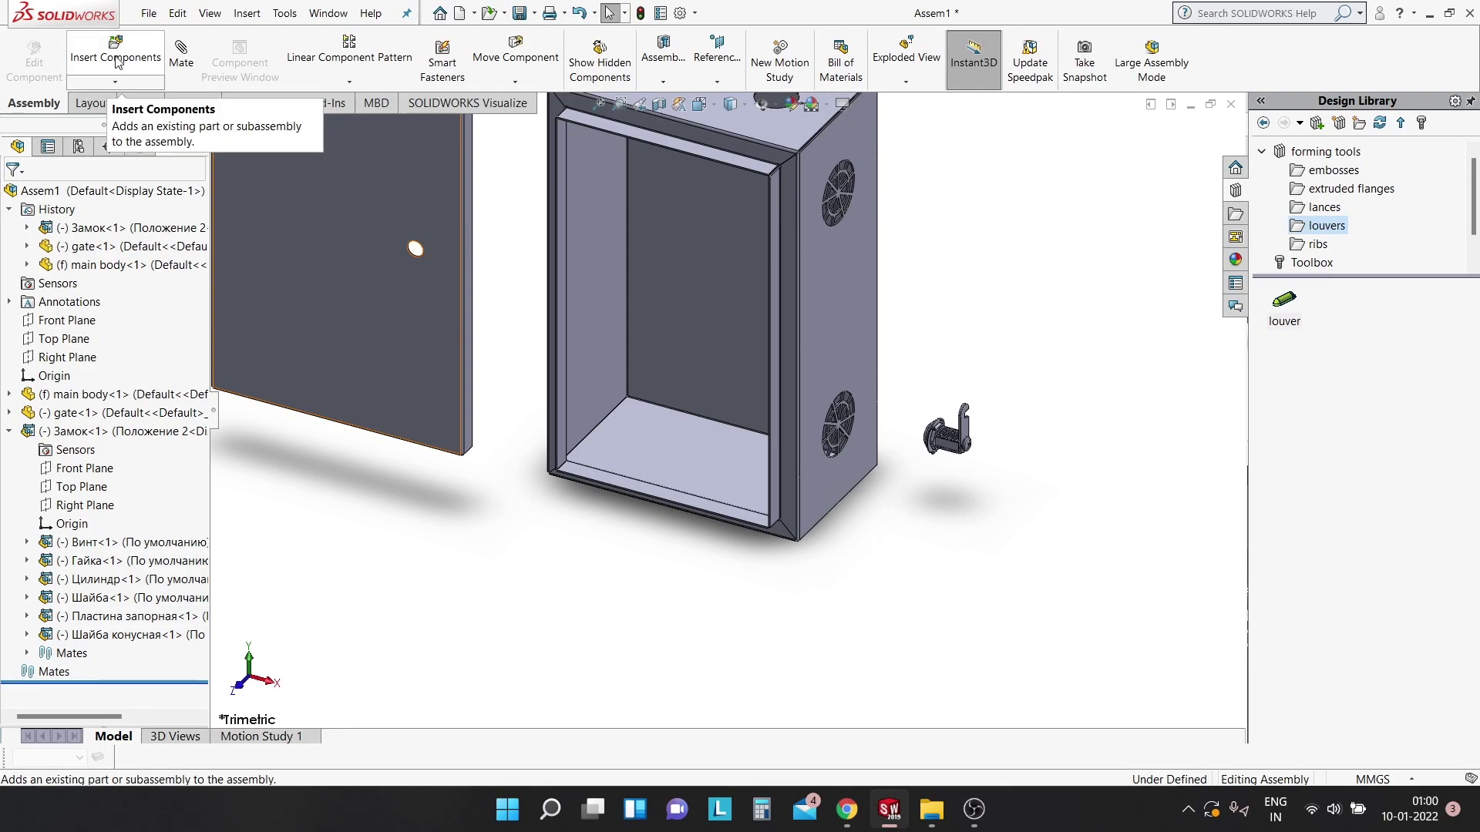
click(181, 54)
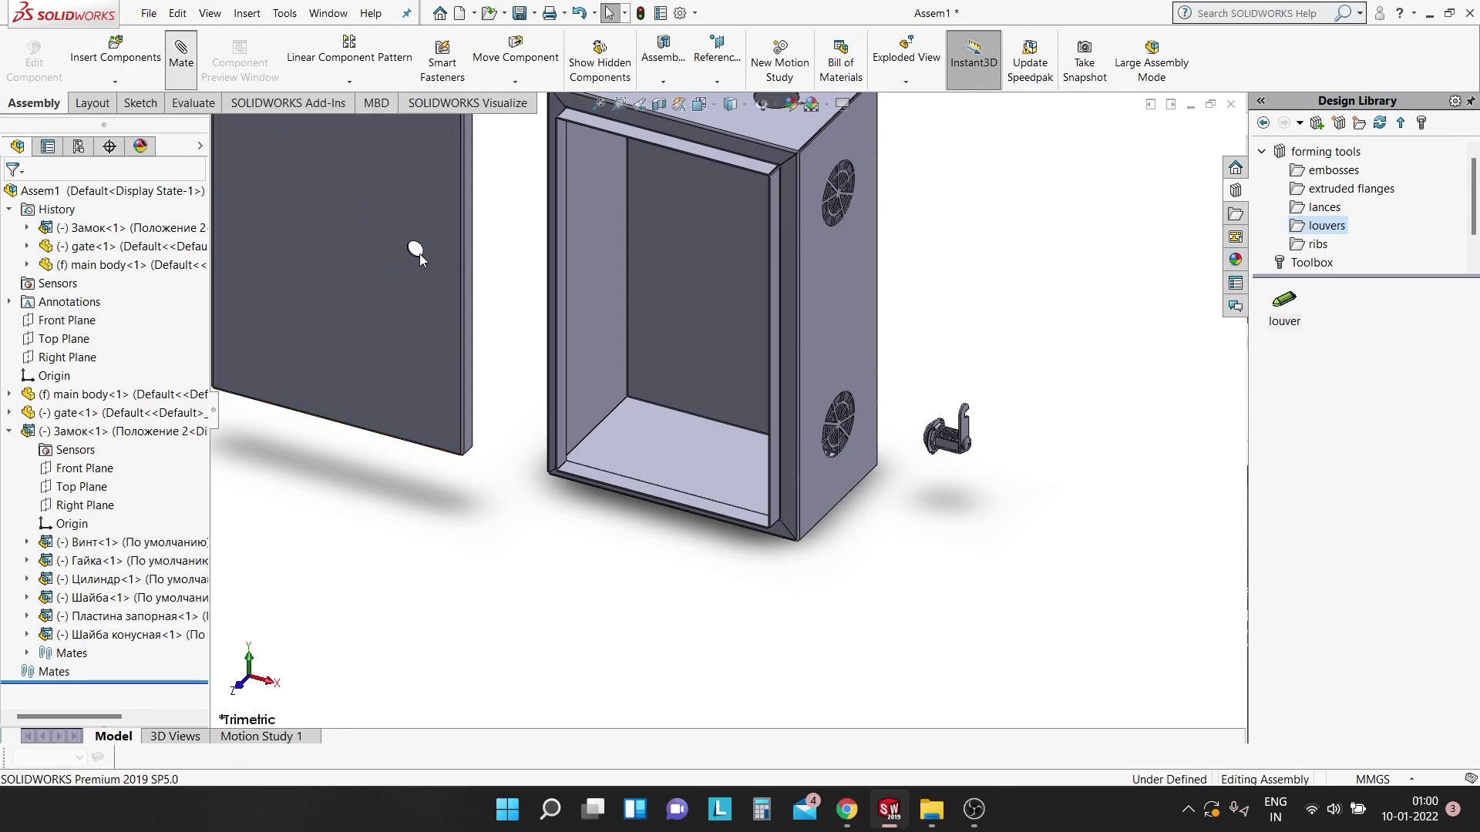
Select the inner face of the door's hole as the first mate reference.
scroll(413, 256, down, 2)
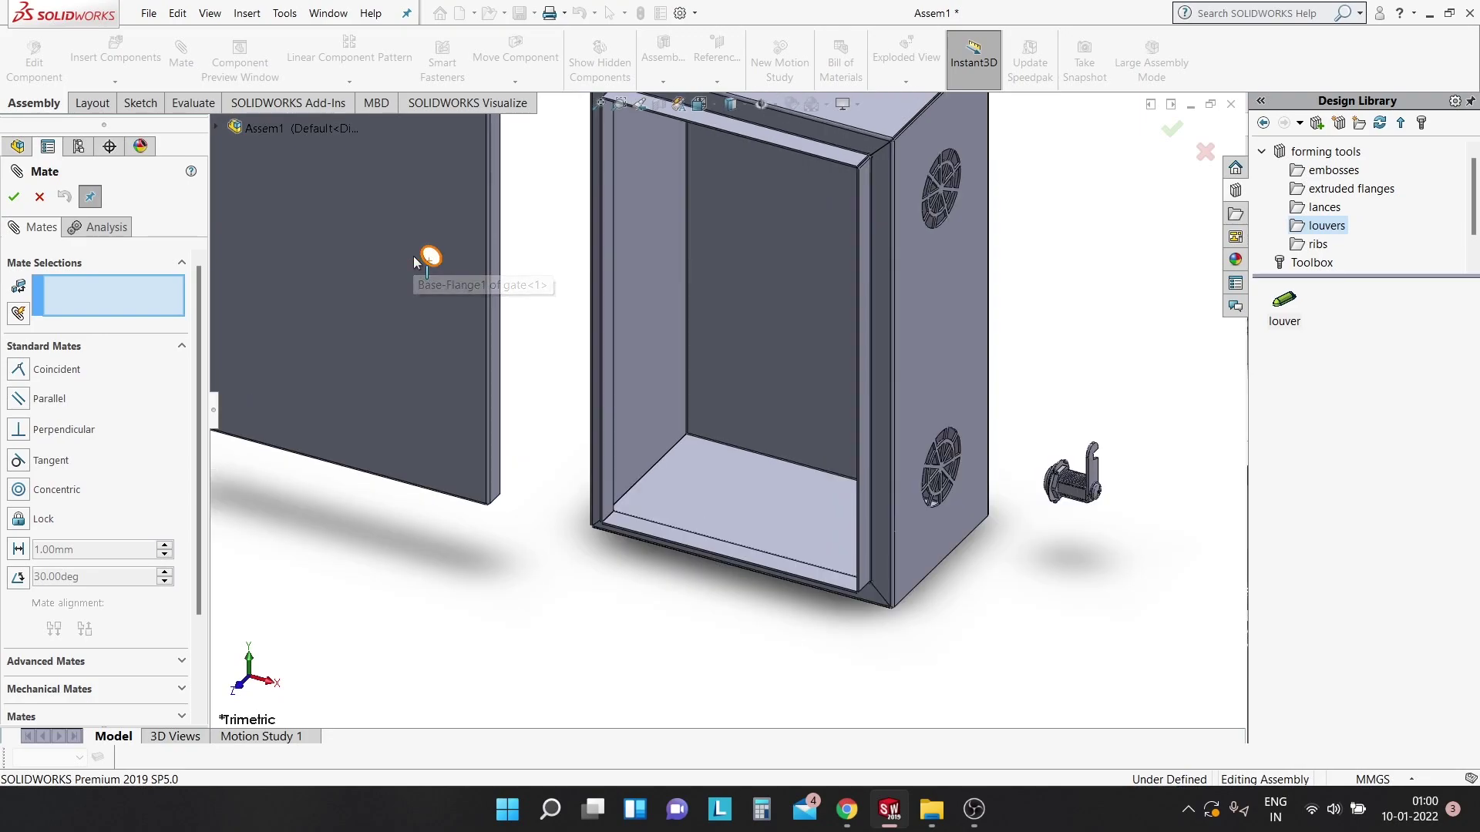
scroll(437, 271, down, 3)
scroll(437, 271, down, 2)
scroll(537, 320, down, 2)
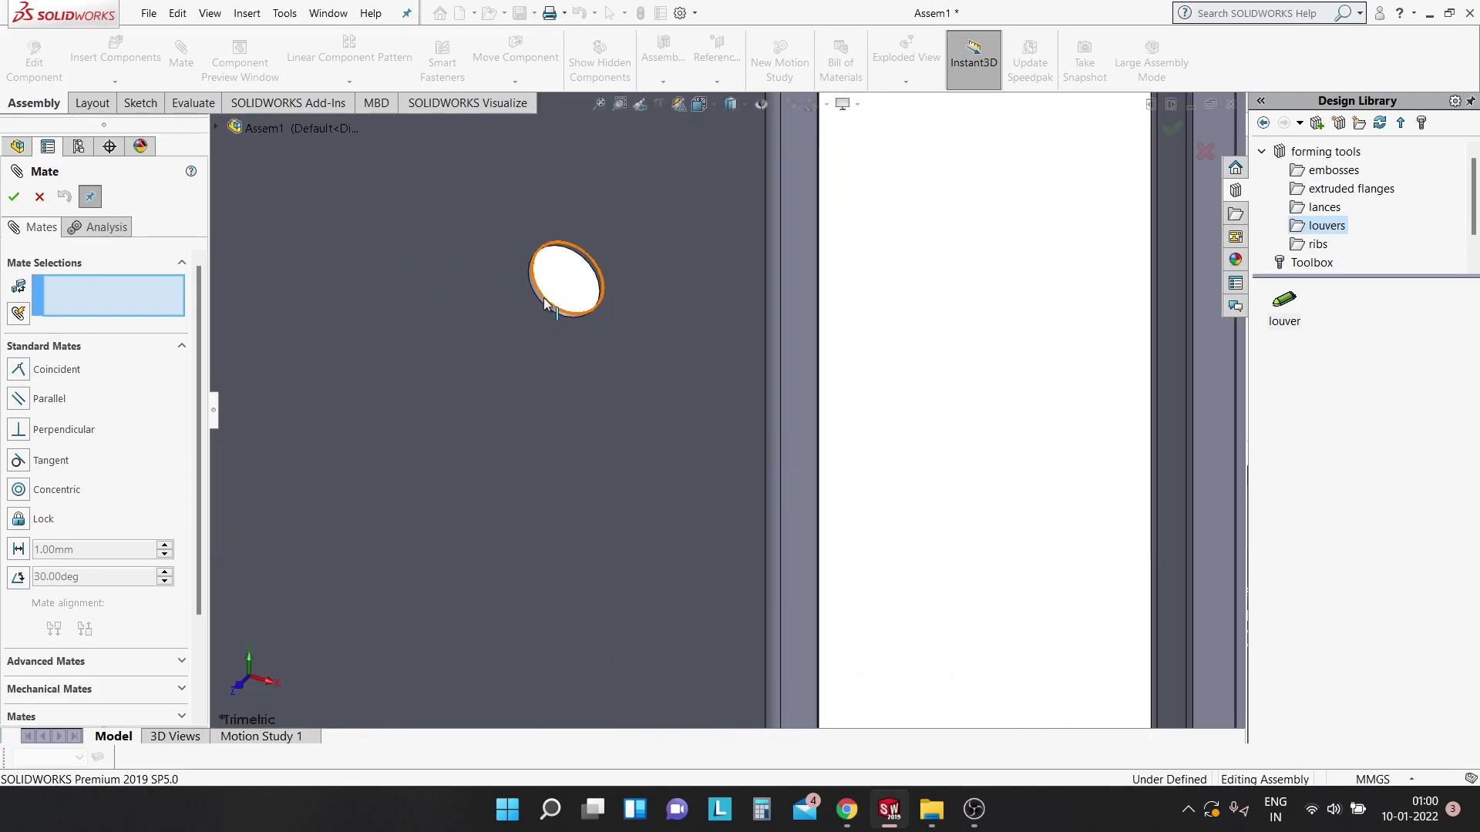
scroll(542, 302, down, 3)
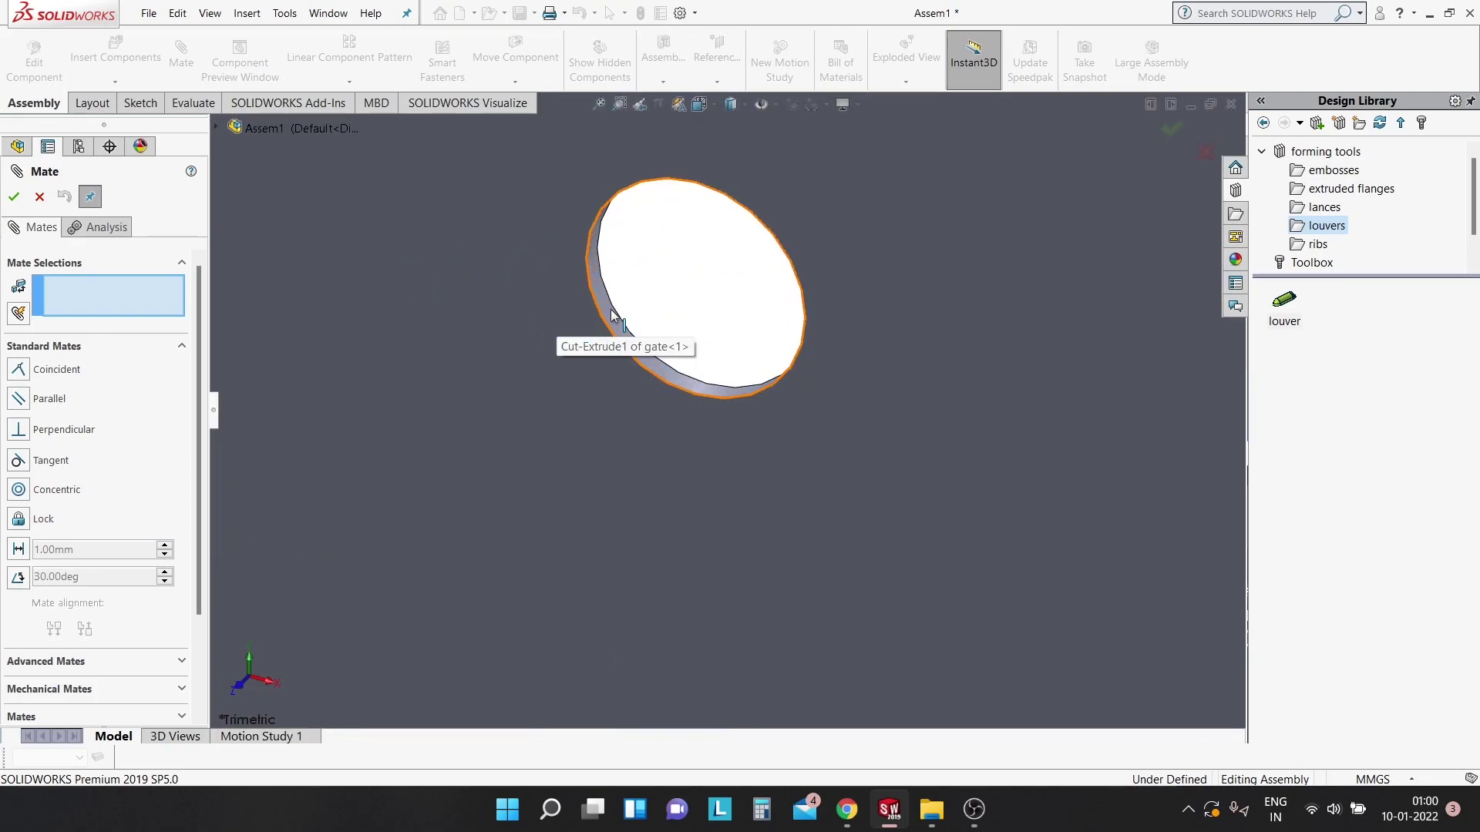
click(613, 313)
Orbit around the cam lock and remove the wrongly picked nut face from the mate.
scroll(516, 262, up, 3)
scroll(714, 387, up, 3)
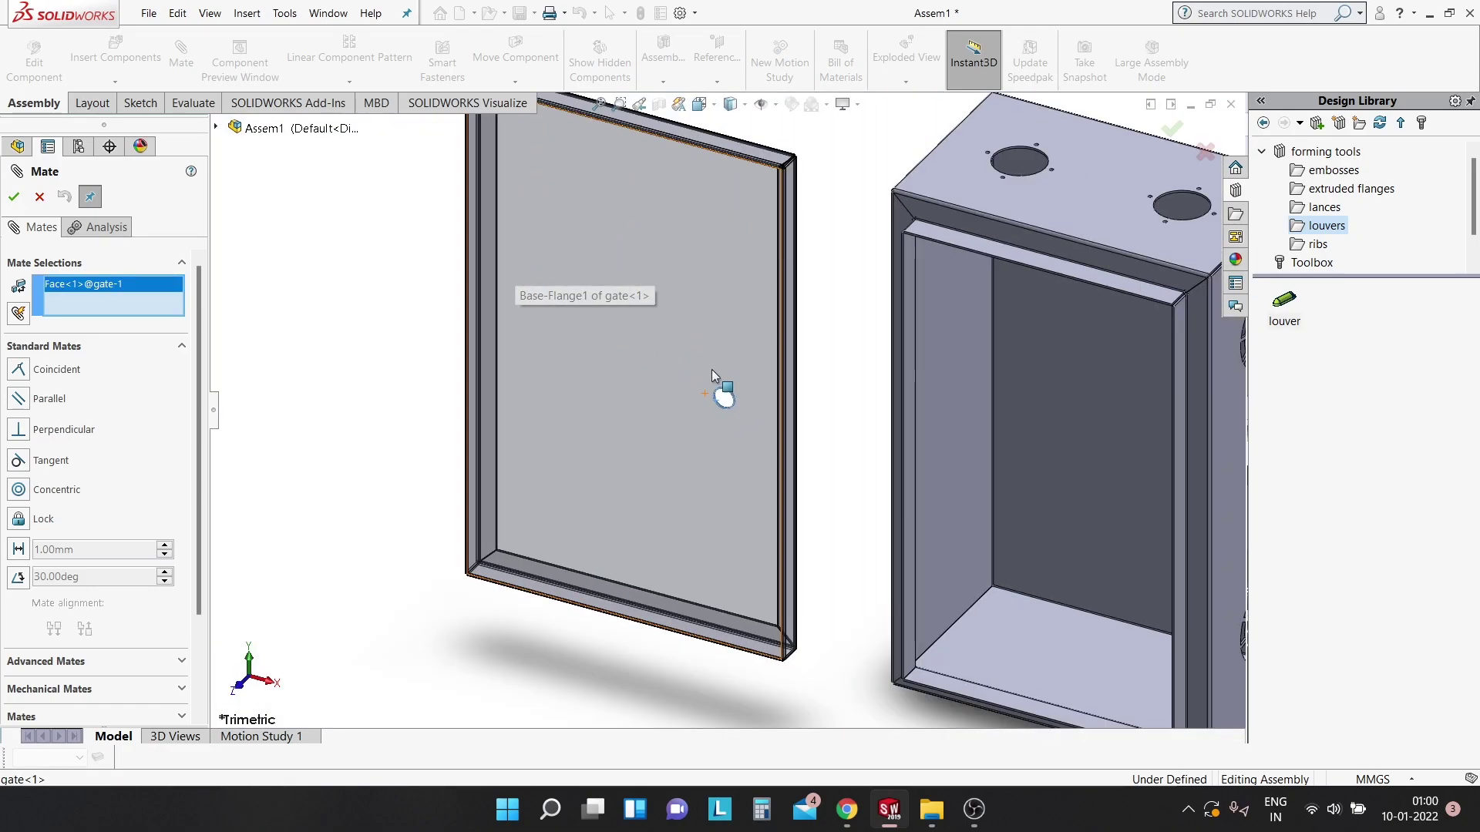
scroll(817, 397, up, 3)
scroll(925, 482, down, 2)
scroll(925, 482, down, 3)
scroll(820, 489, down, 3)
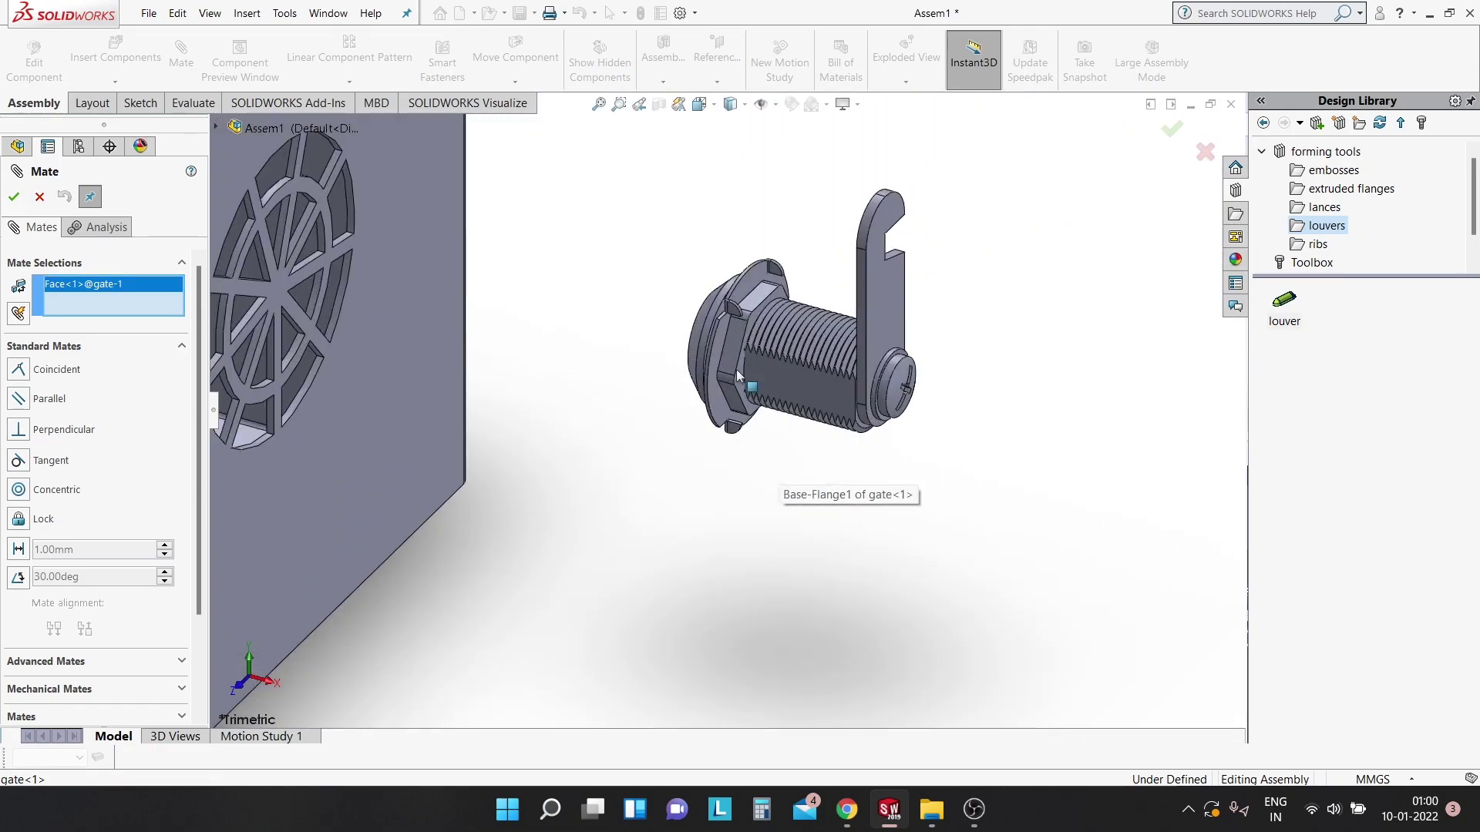
scroll(763, 563, down, 2)
middle_drag(735, 362, 722, 356)
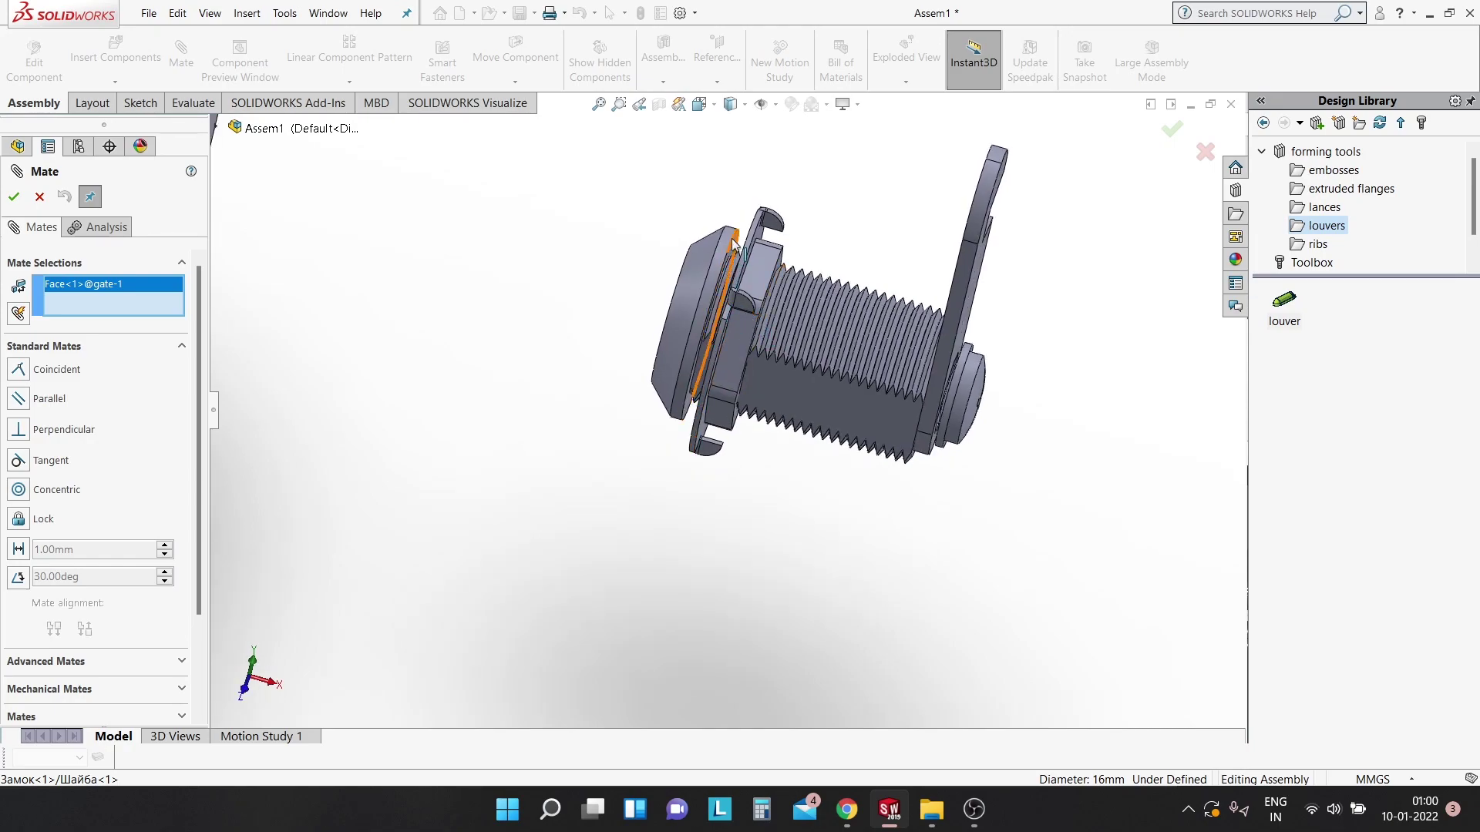
scroll(718, 325, down, 2)
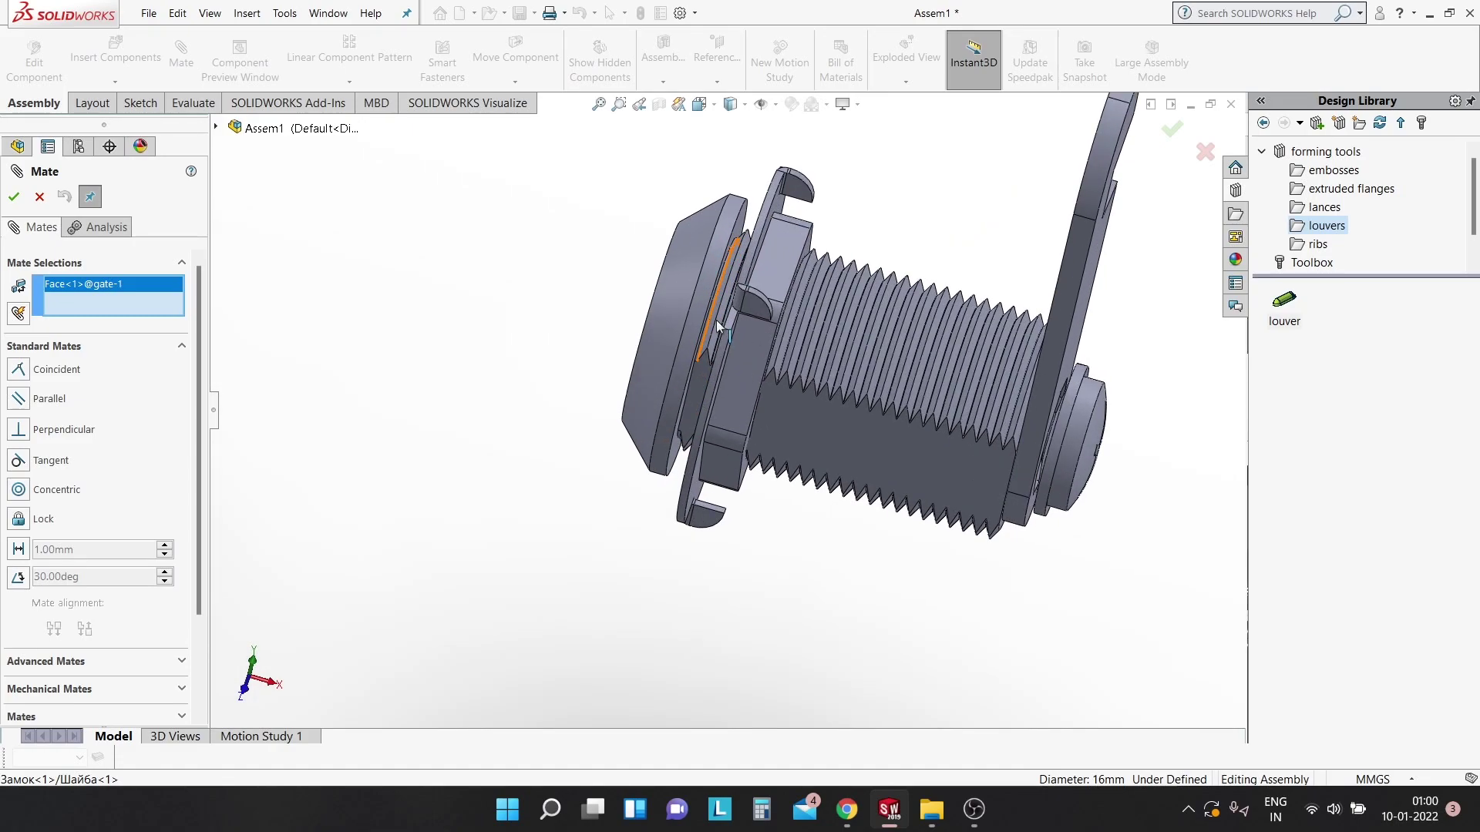
middle_drag(800, 358, 763, 352)
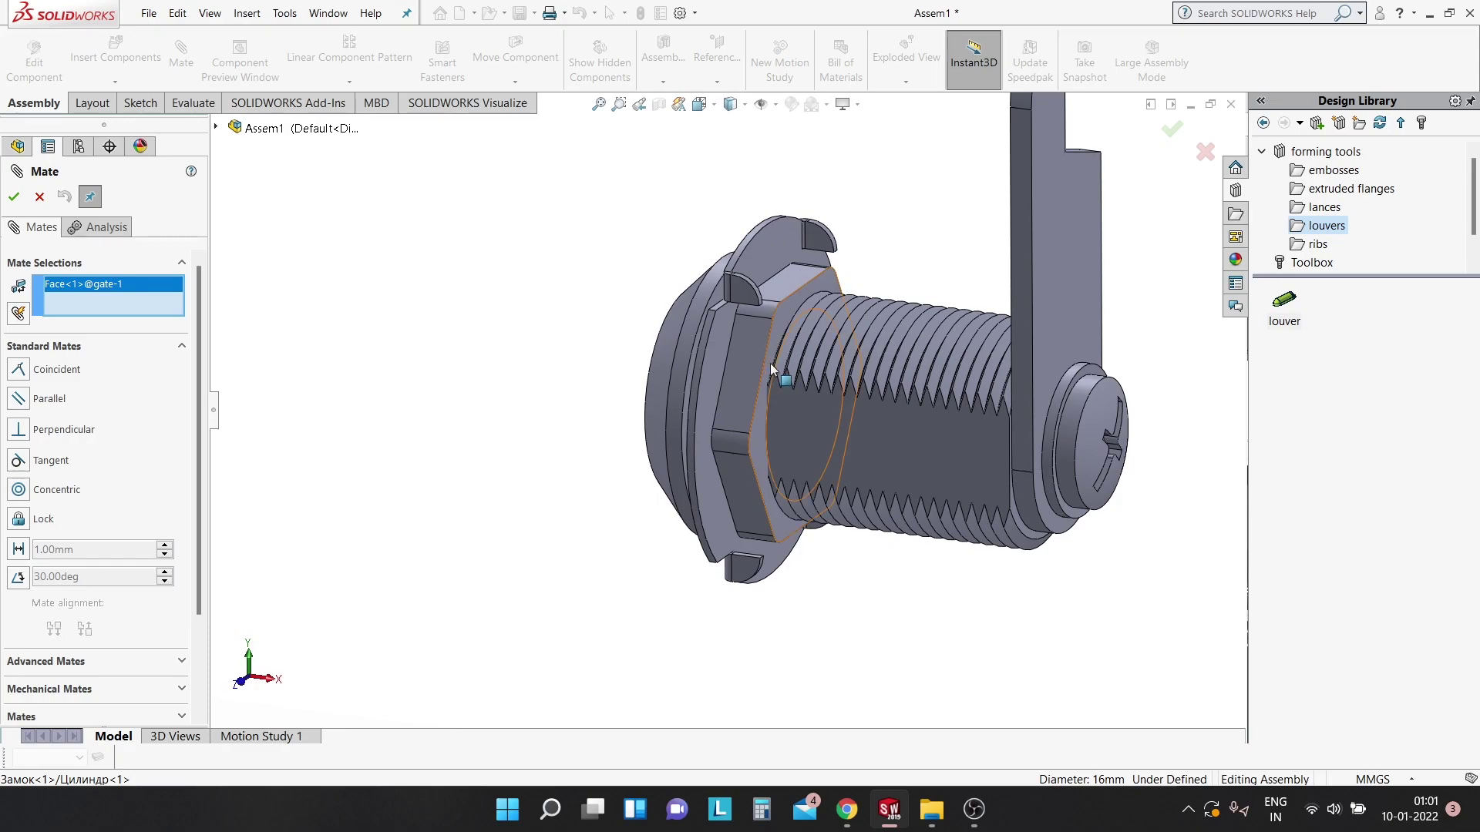
click(770, 363)
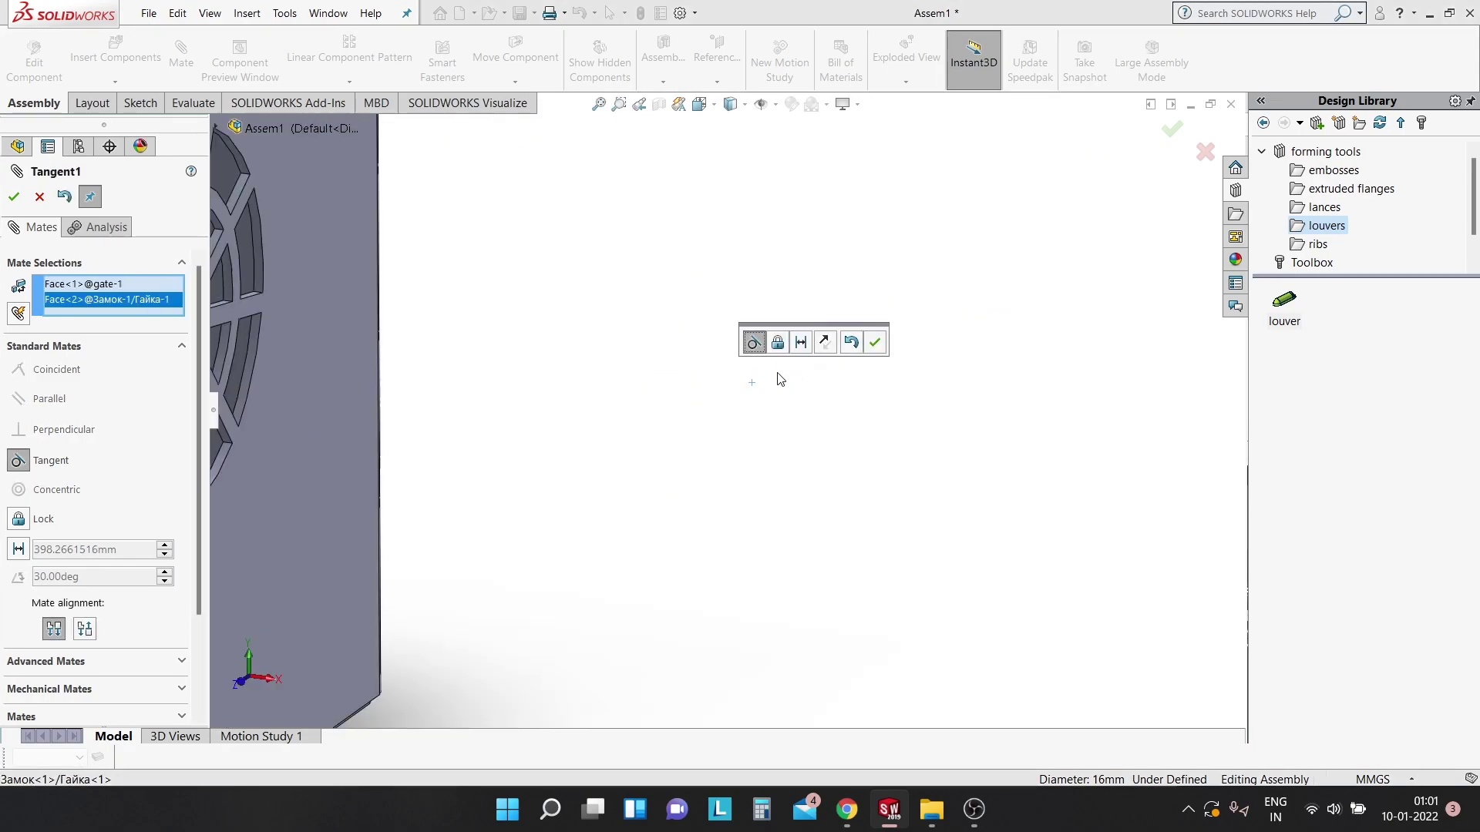
right_click(90, 307)
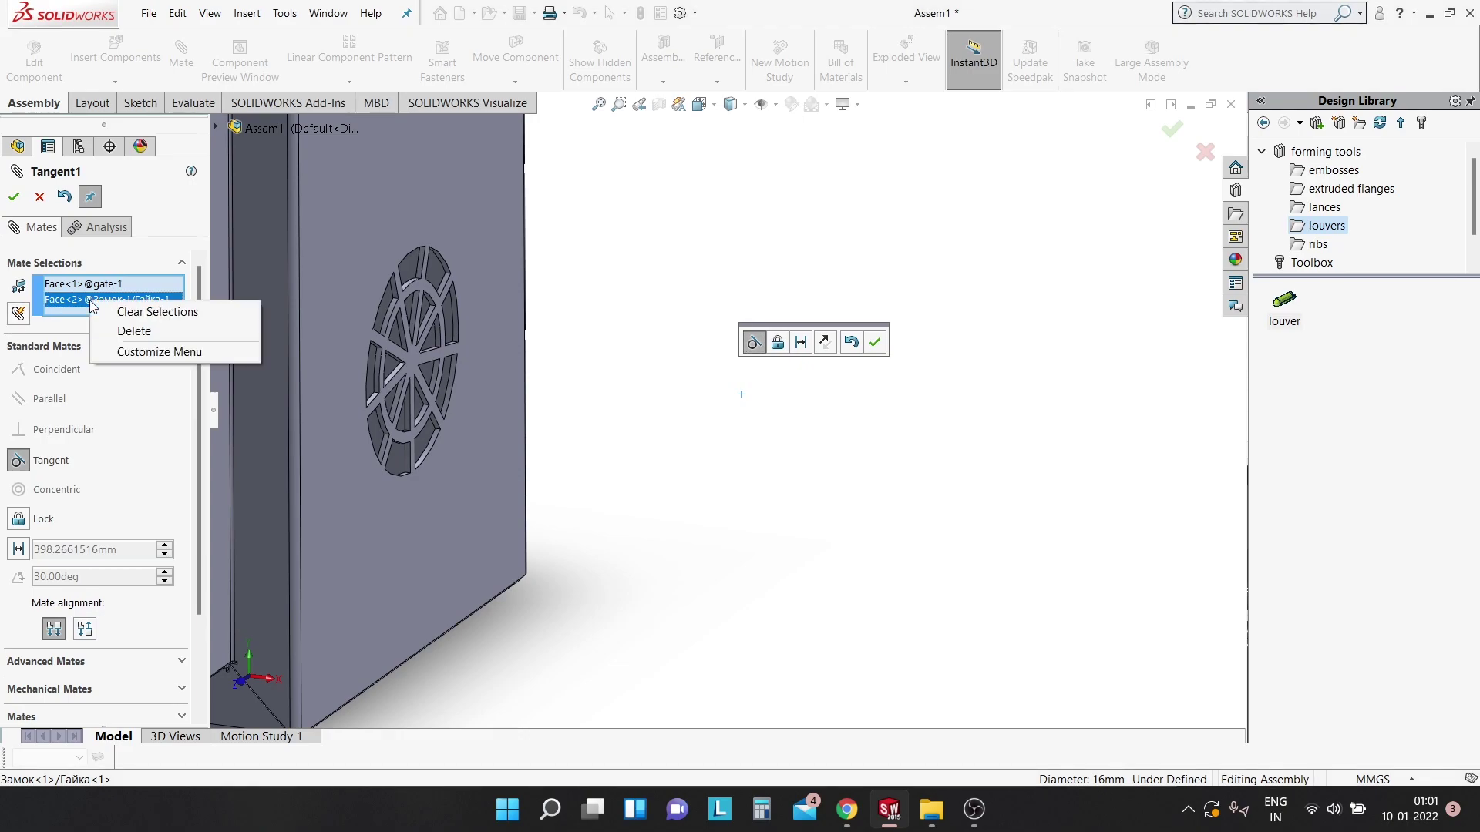
click(134, 331)
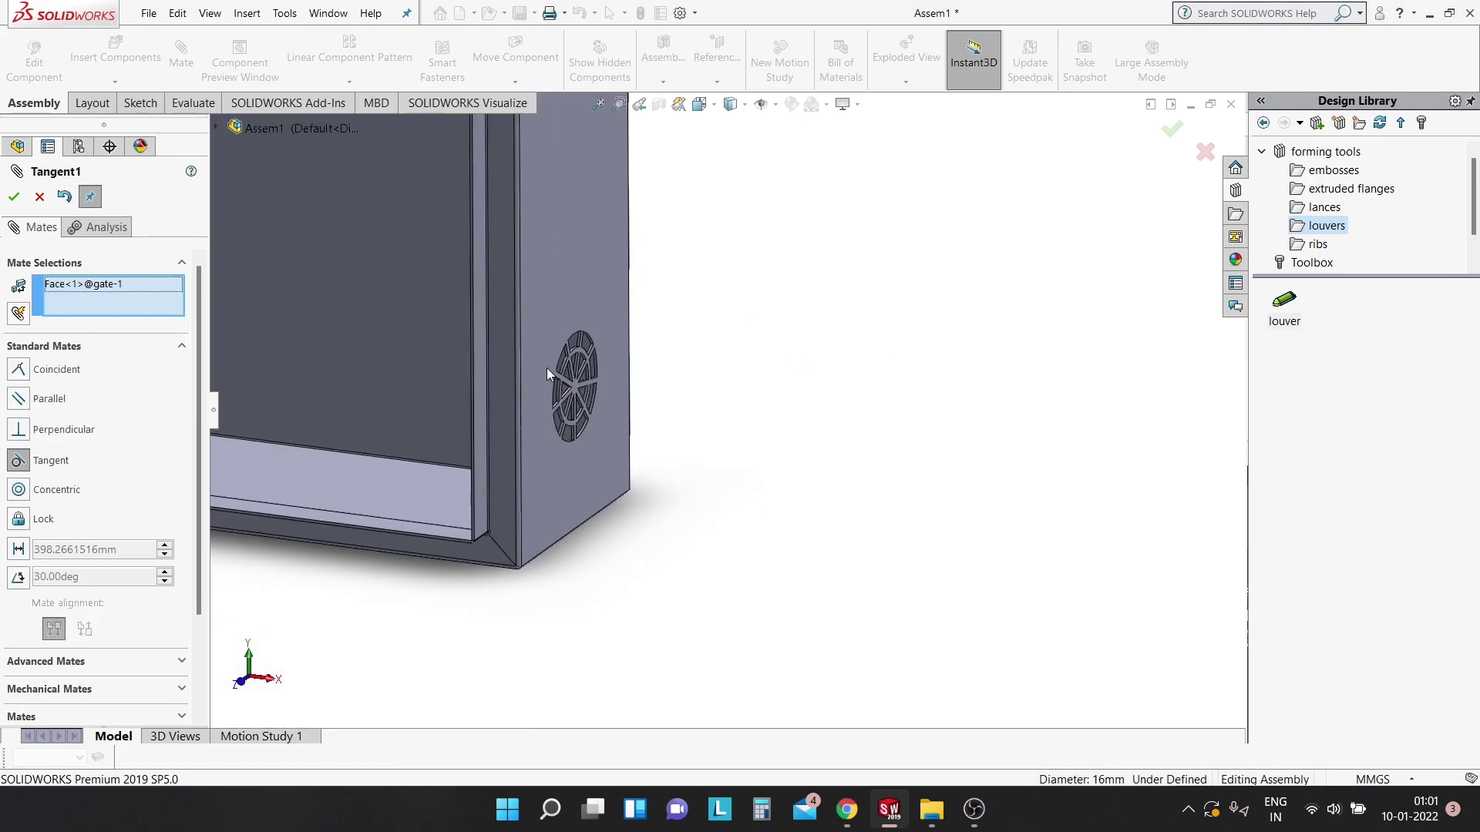
Select the lock cylinder's thread edge and apply a Concentric mate.
scroll(418, 326, down, 5)
scroll(418, 326, down, 3)
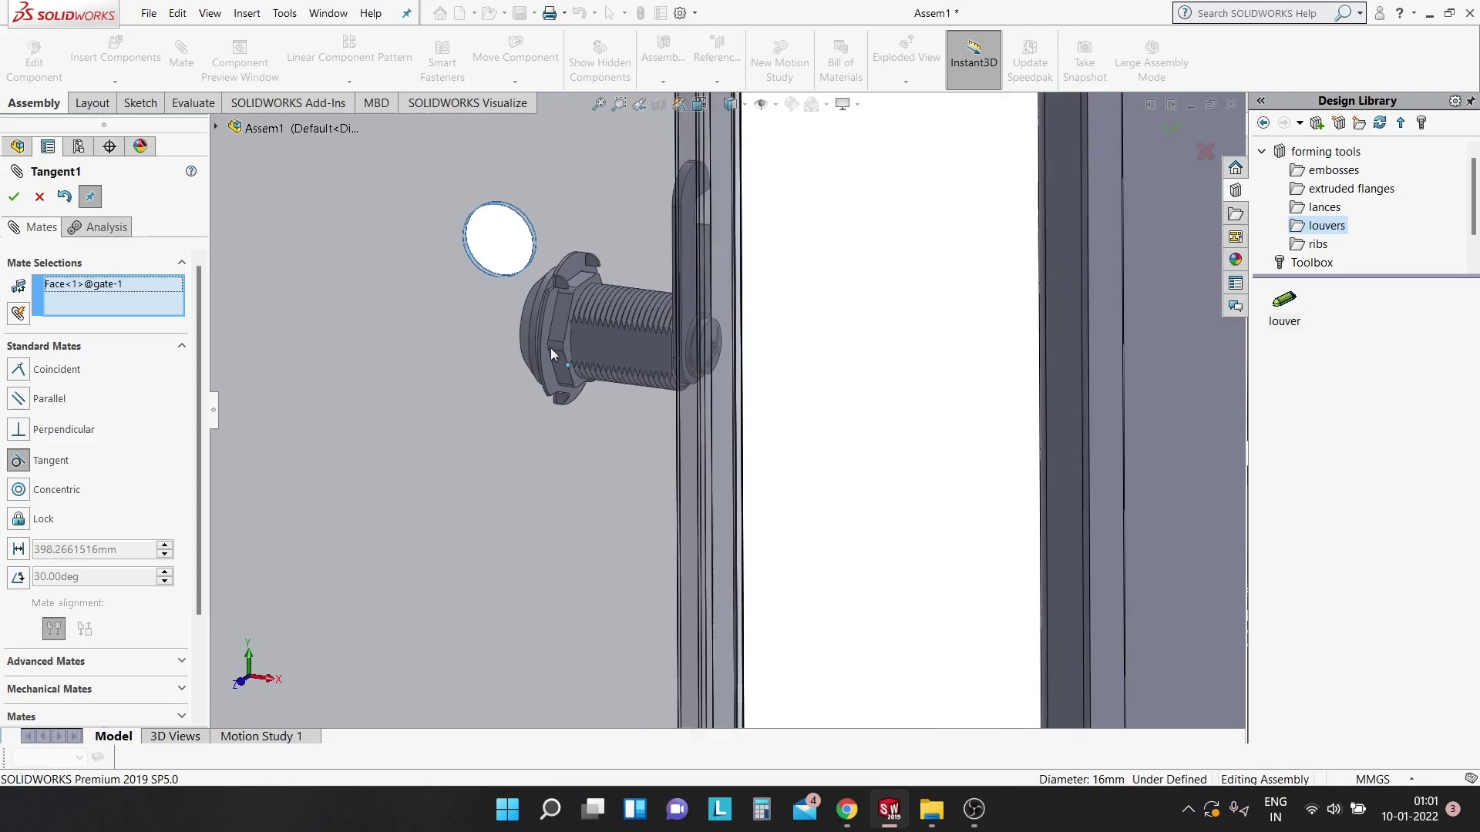
scroll(550, 349, down, 1)
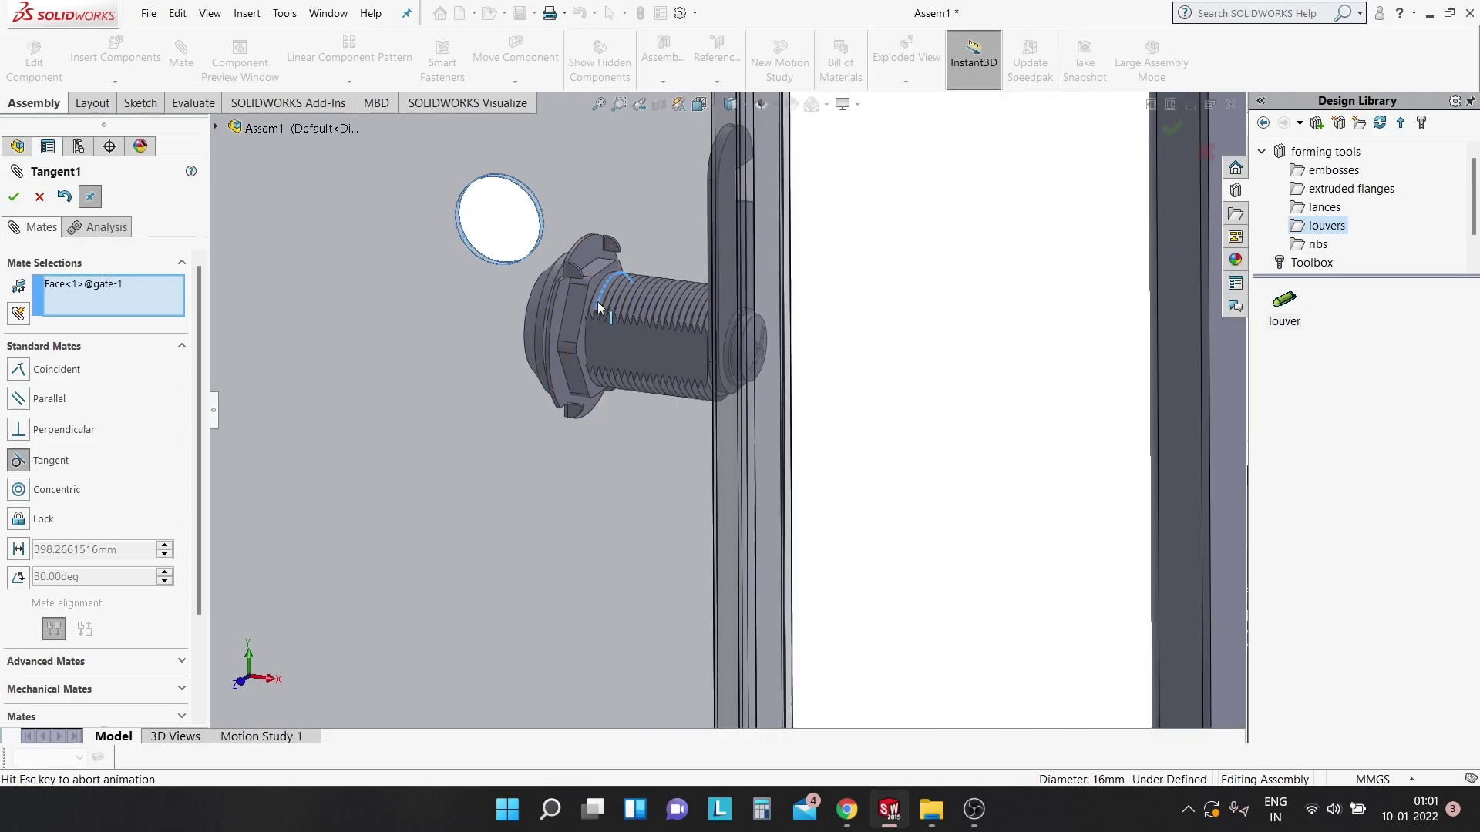
click(598, 302)
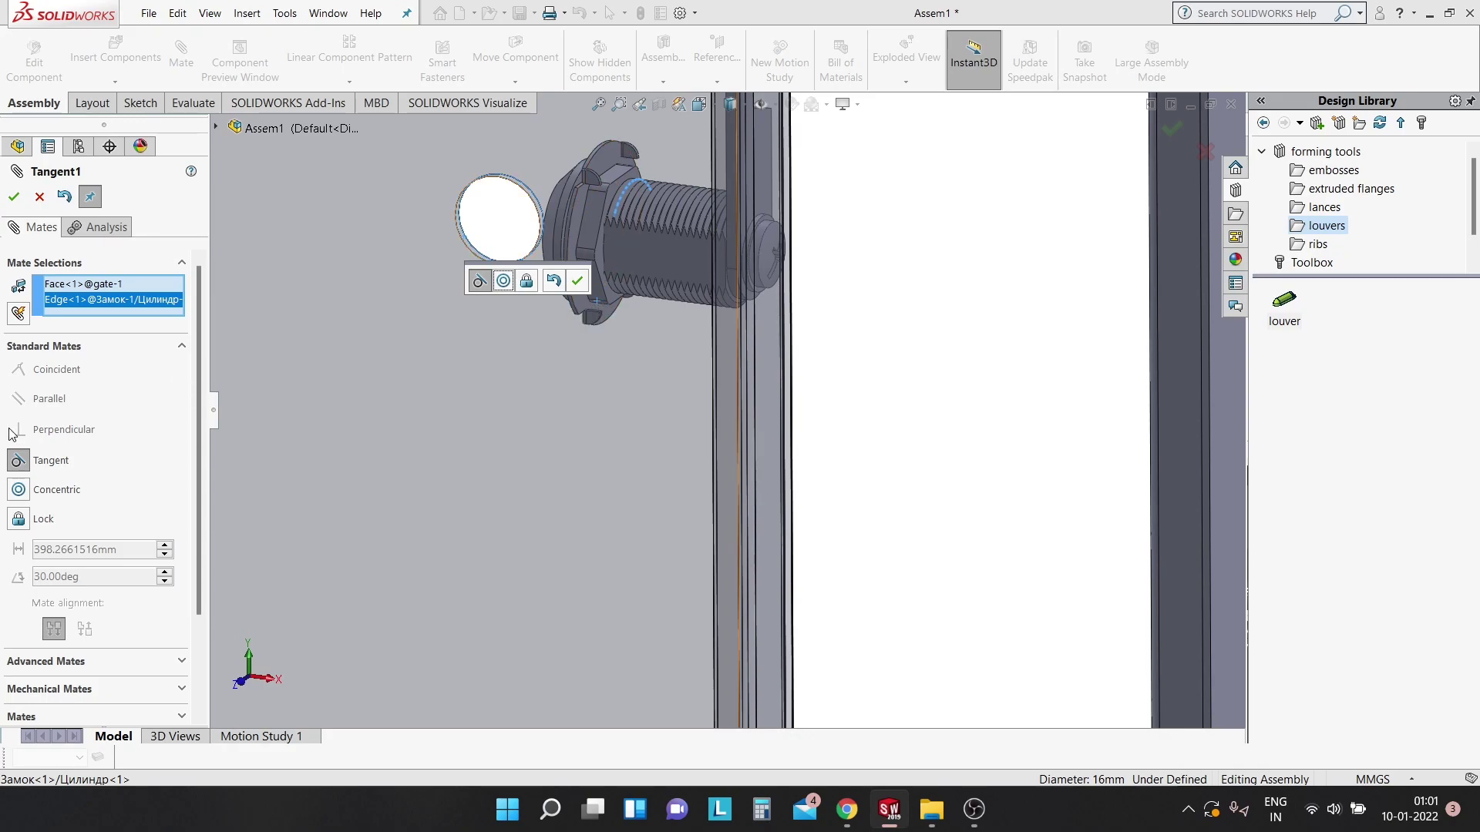
click(16, 493)
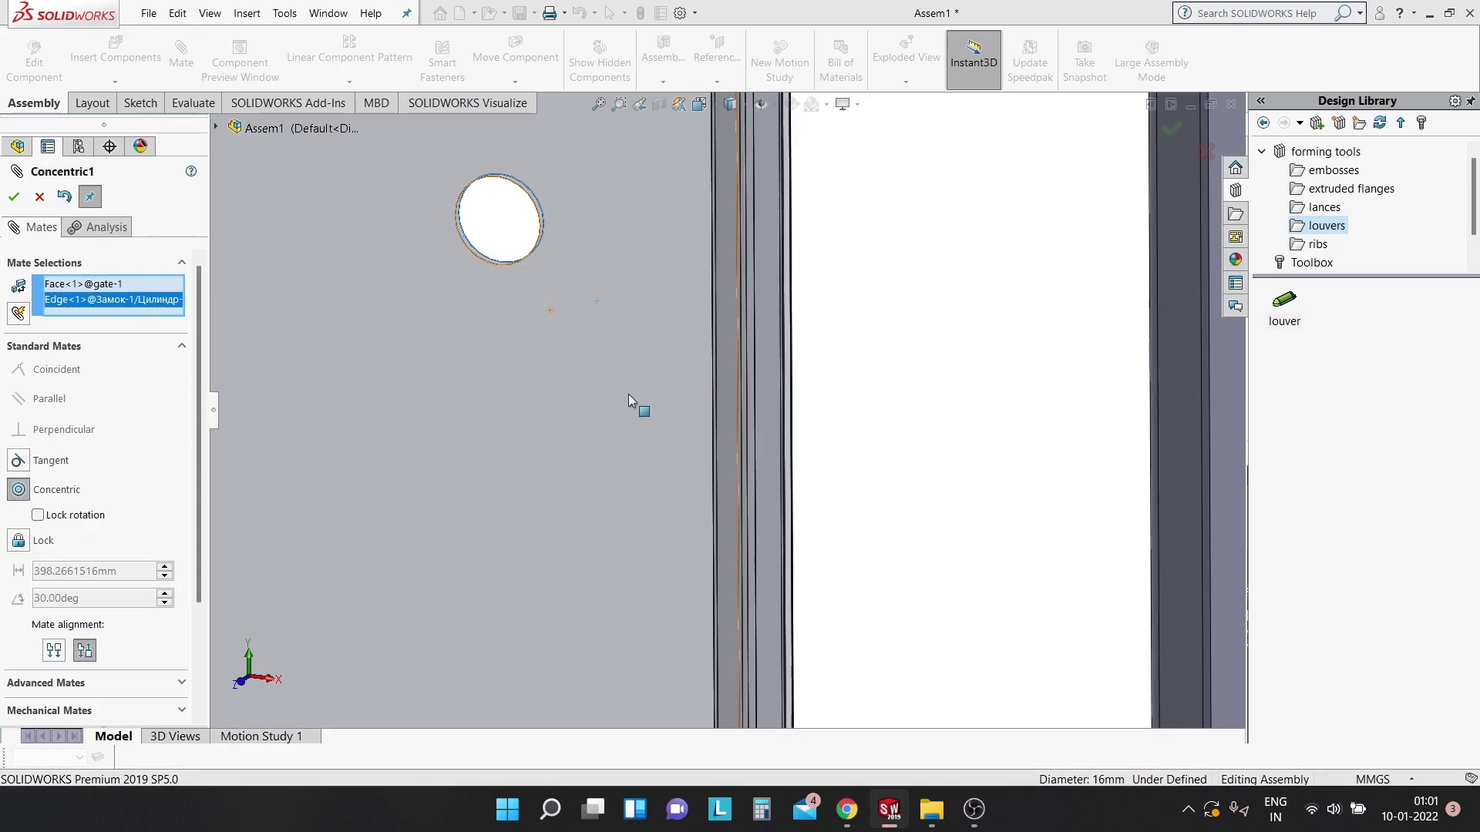
click(11, 199)
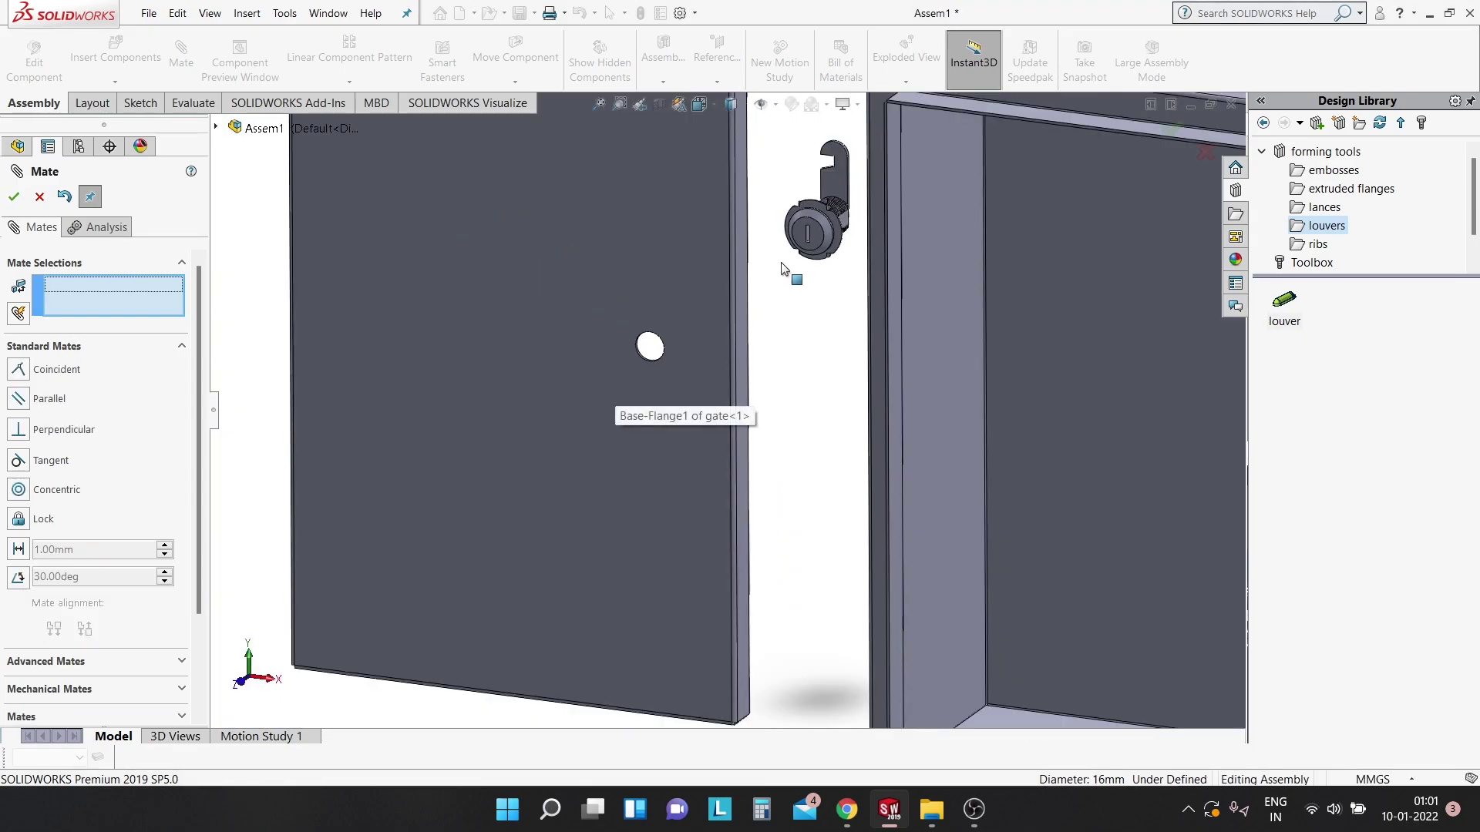
Start a new mate, selecting the door face and the cam lock face to sit flush.
middle_drag(780, 267, 430, 451)
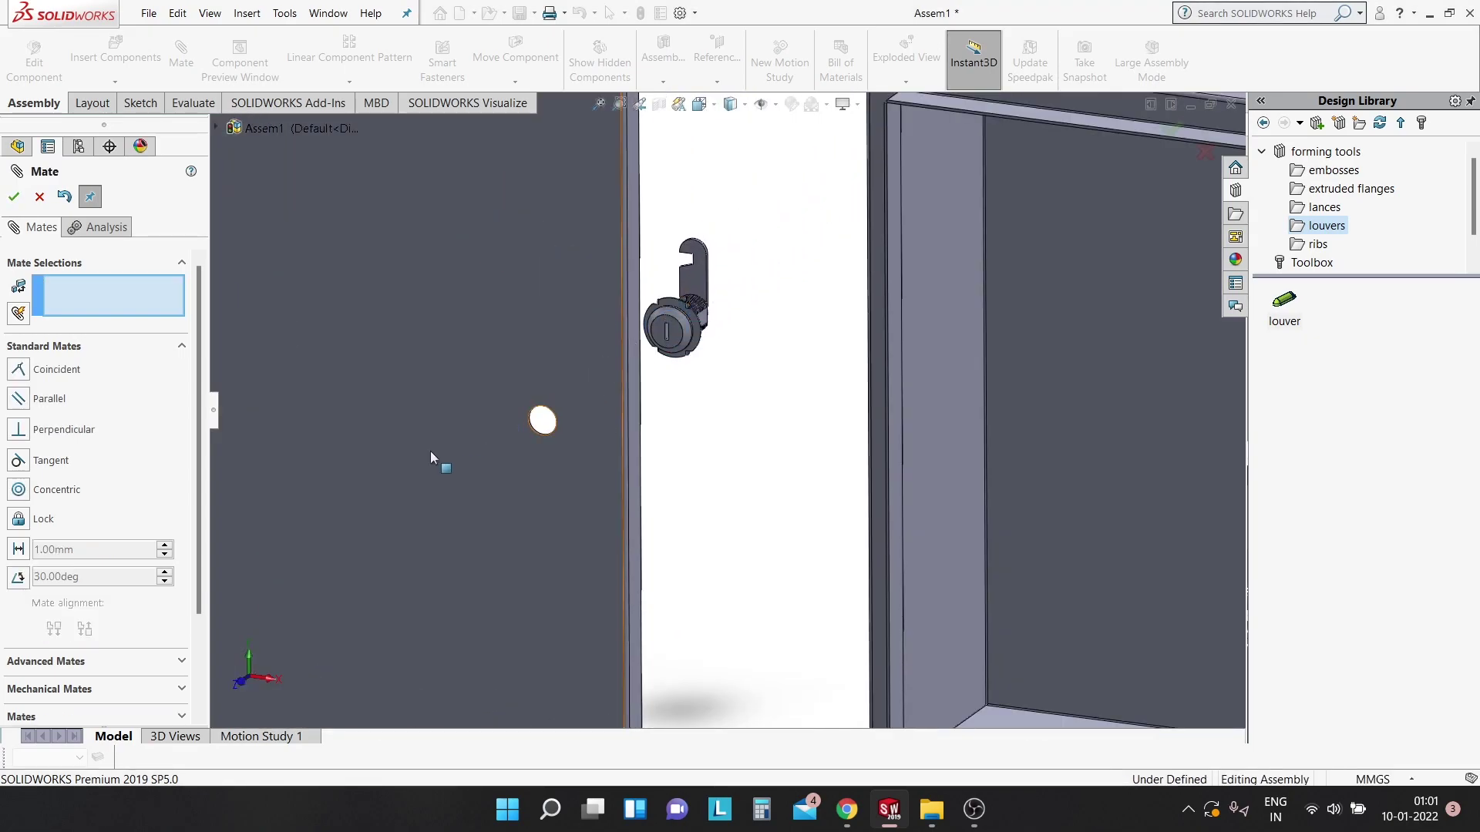
click(14, 197)
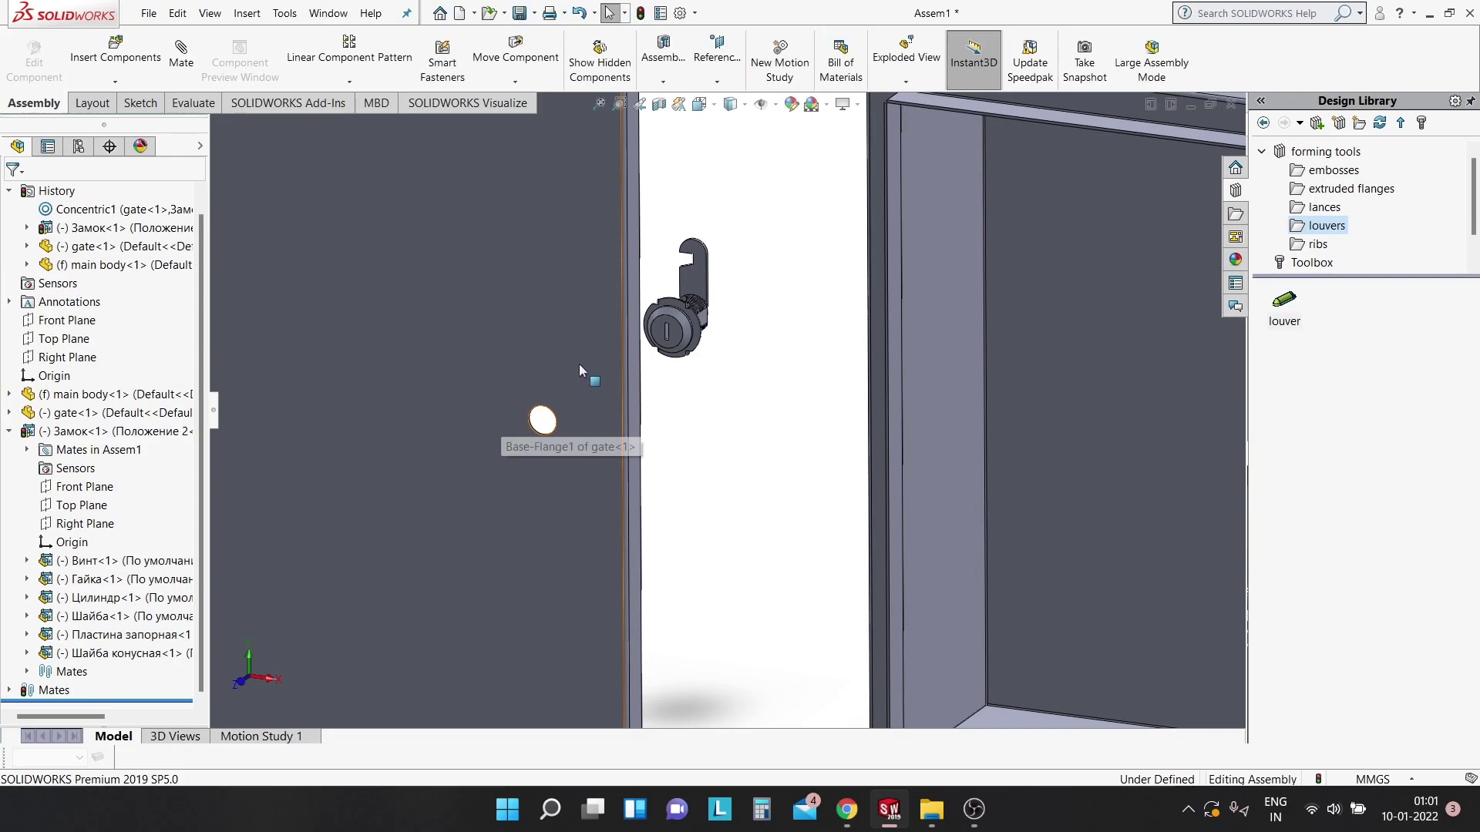
click(181, 54)
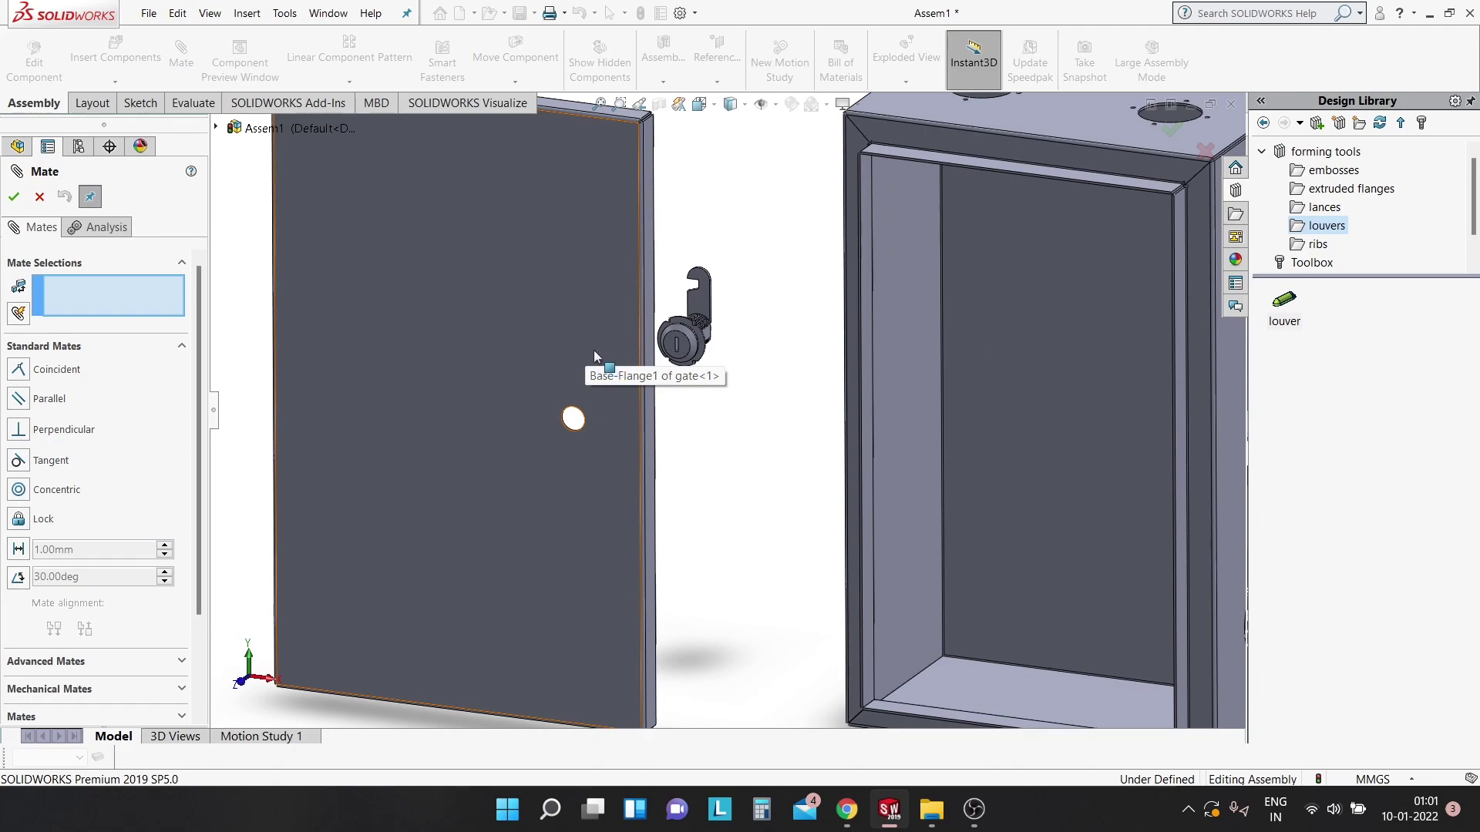
click(593, 350)
mouse_move(593, 350)
middle_down()
mouse_move(582, 450)
mouse_move(739, 281)
middle_up()
scroll(721, 368, down, 5)
scroll(738, 280, down, 4)
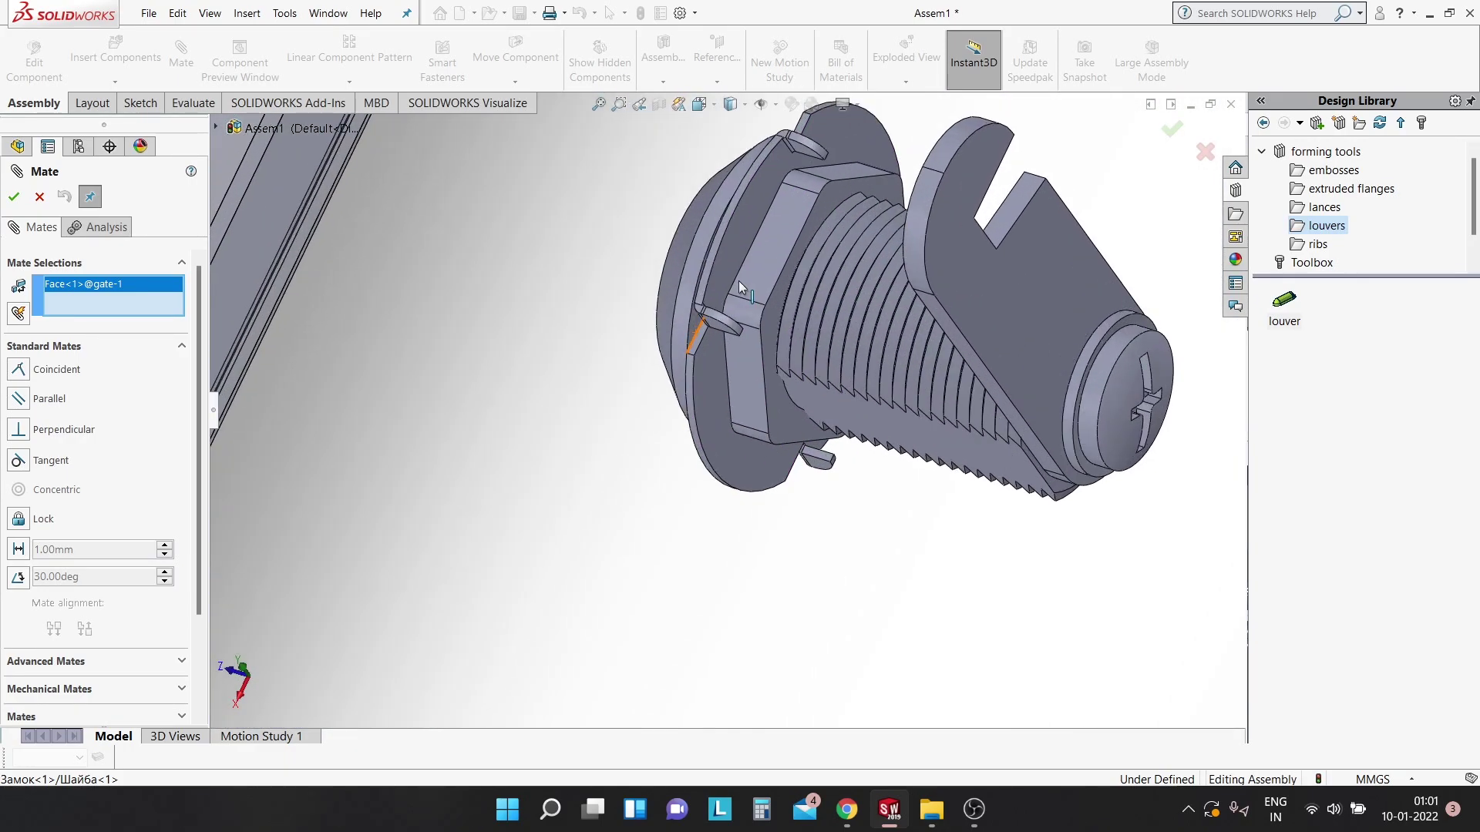
scroll(739, 280, down, 2)
scroll(747, 283, down, 1)
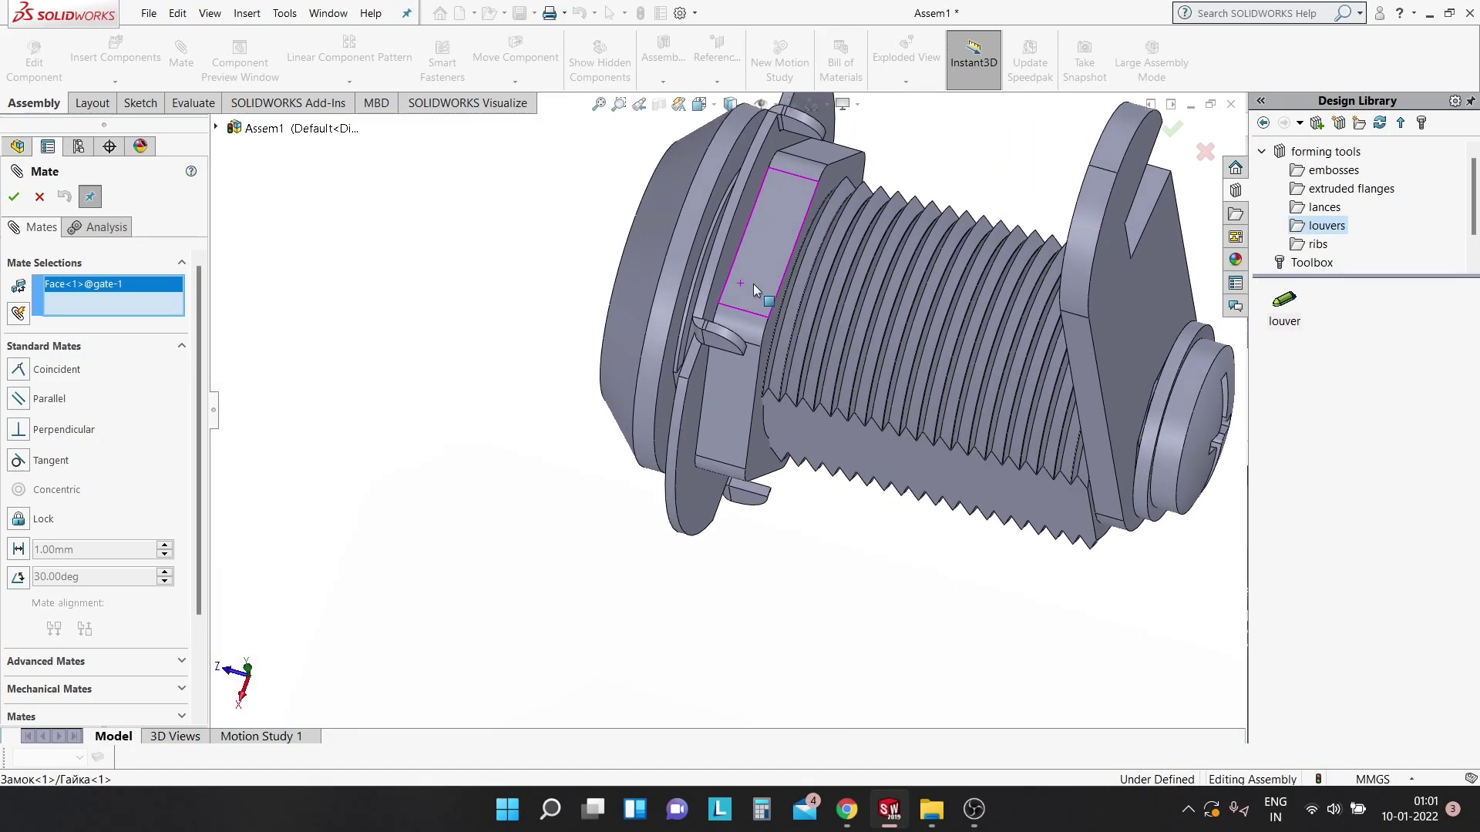
click(694, 271)
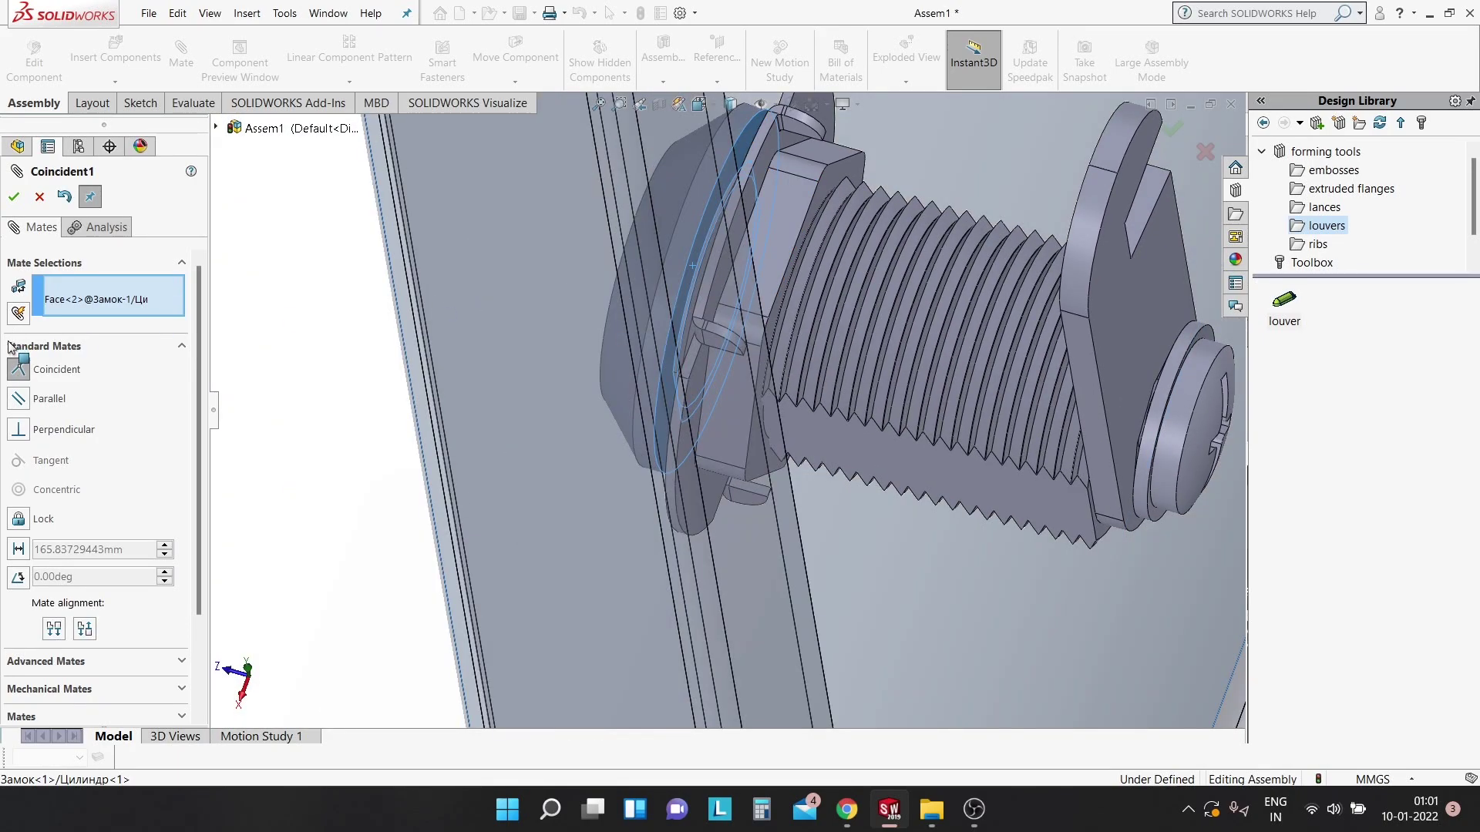
Check the lock against the door and accept the coincident mate.
scroll(569, 385, up, 5)
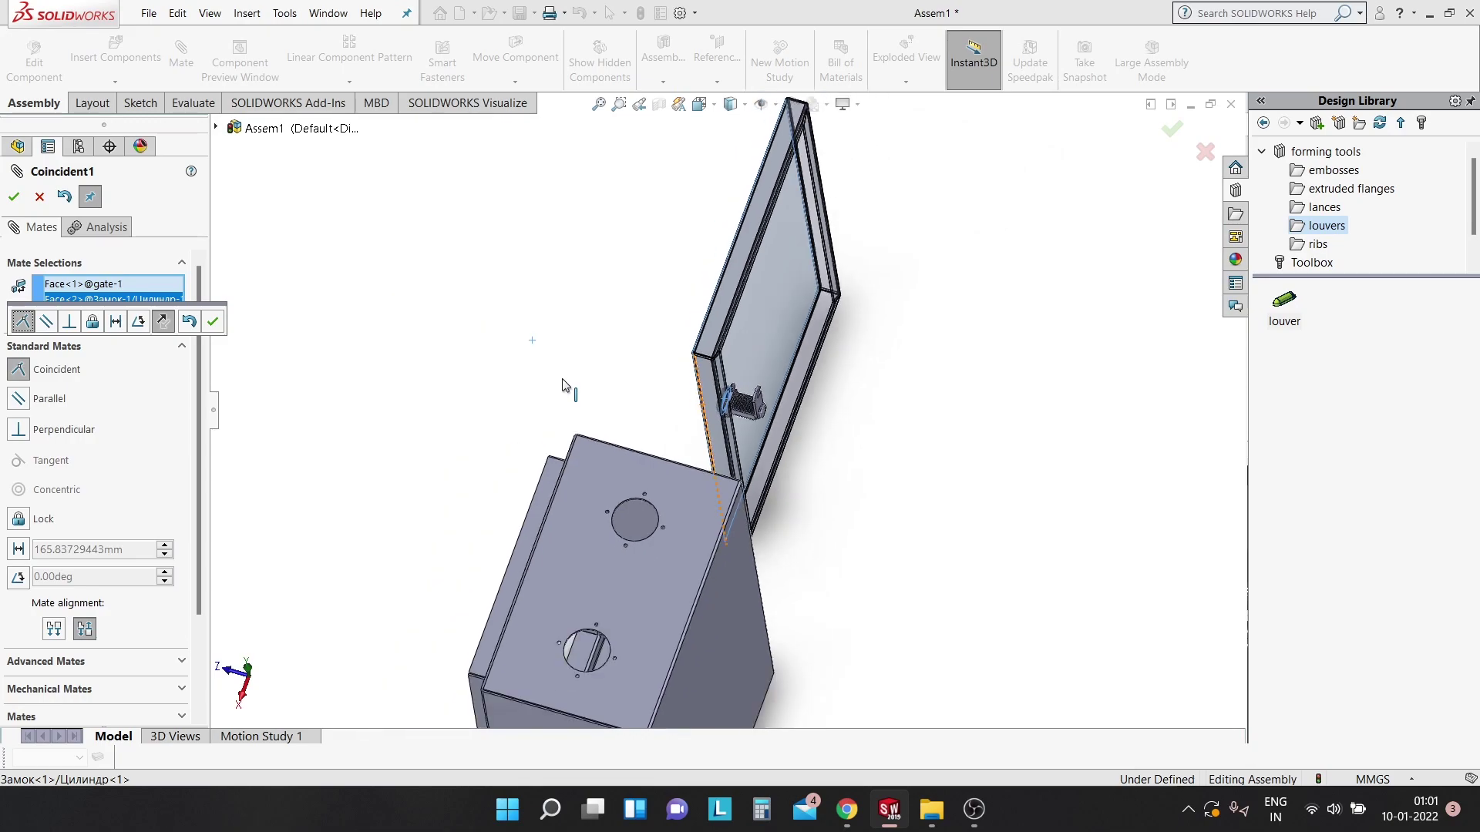
mouse_move(562, 387)
middle_down()
mouse_move(935, 275)
mouse_move(984, 170)
middle_up()
scroll(899, 512, up, 3)
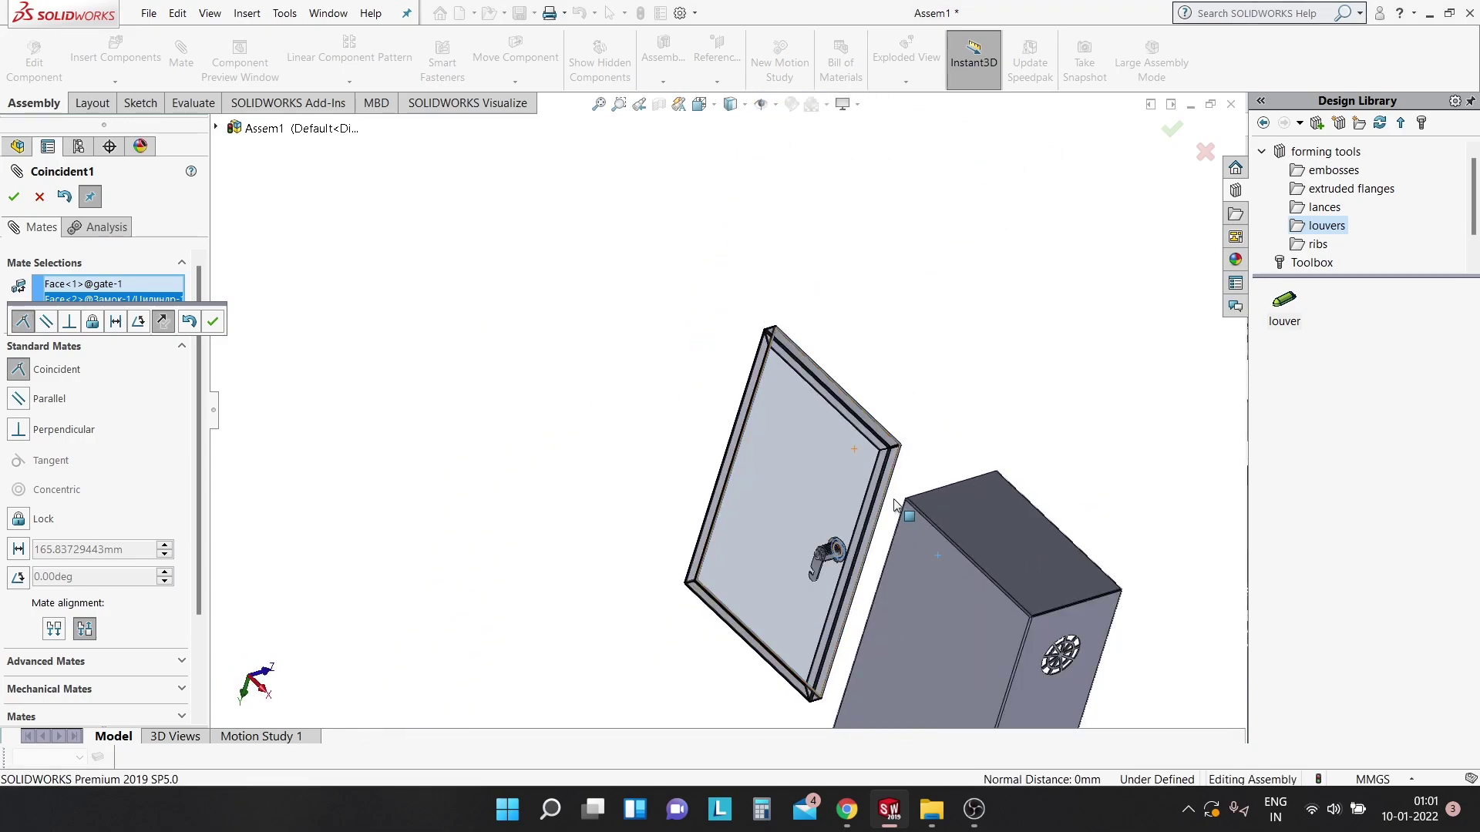
scroll(879, 530, up, 2)
mouse_move(878, 529)
middle_down()
mouse_move(1002, 452)
mouse_move(1216, 540)
mouse_move(933, 560)
middle_up()
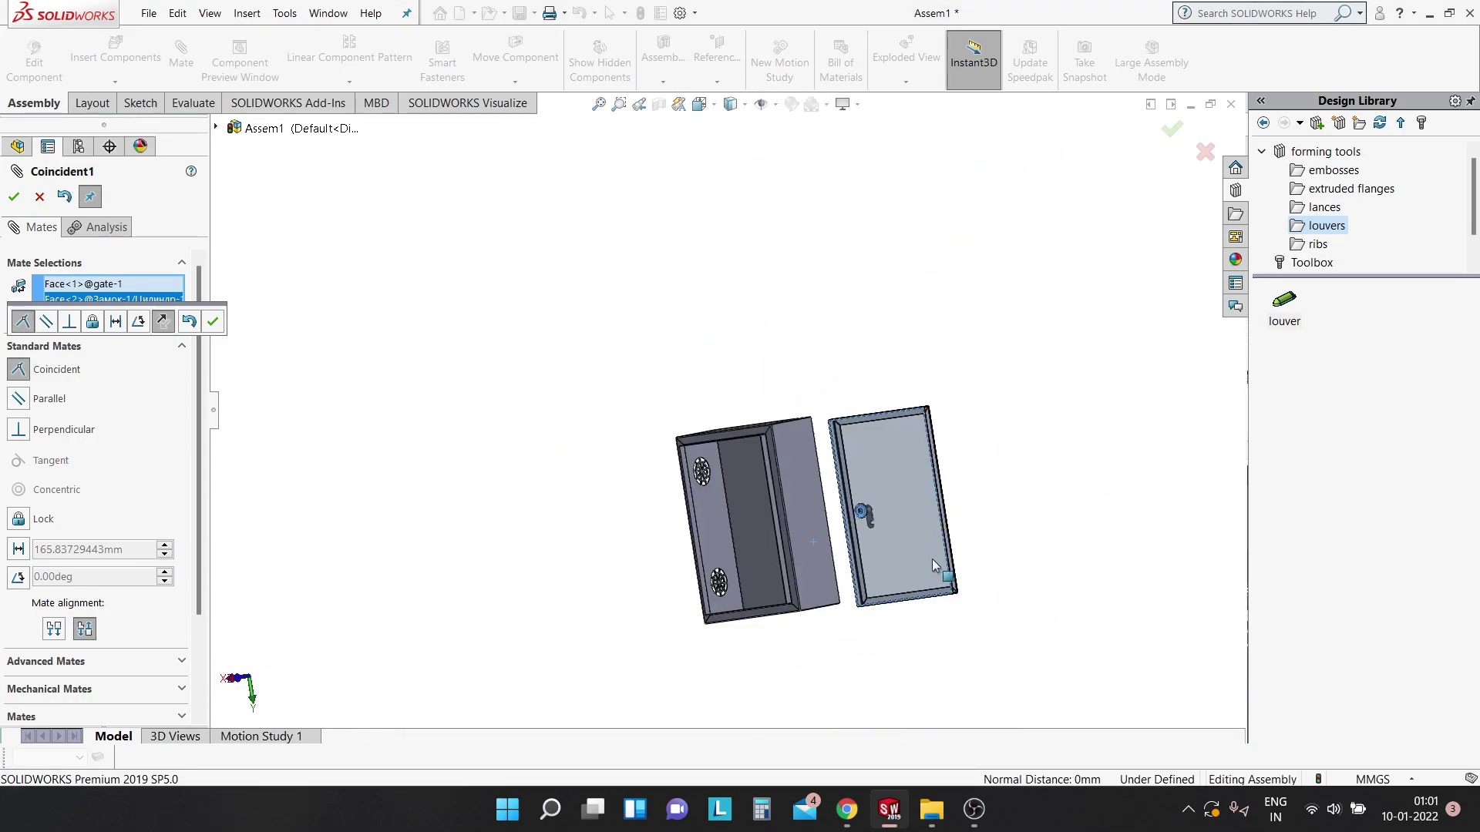
mouse_move(868, 502)
middle_down()
mouse_move(1018, 479)
mouse_move(918, 519)
mouse_move(1038, 515)
mouse_move(871, 581)
middle_up()
scroll(871, 581, down, 3)
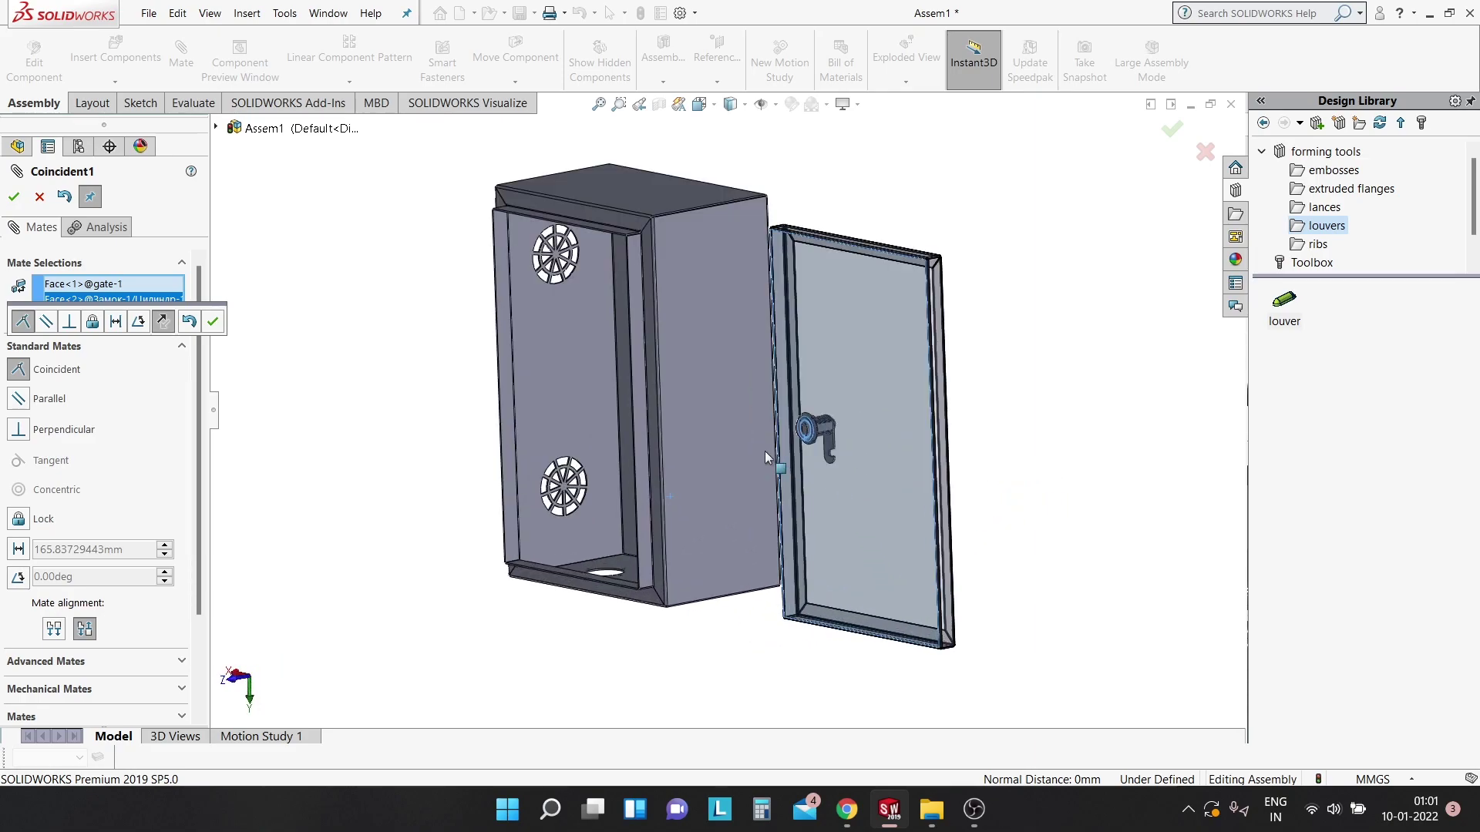
scroll(749, 432, down, 5)
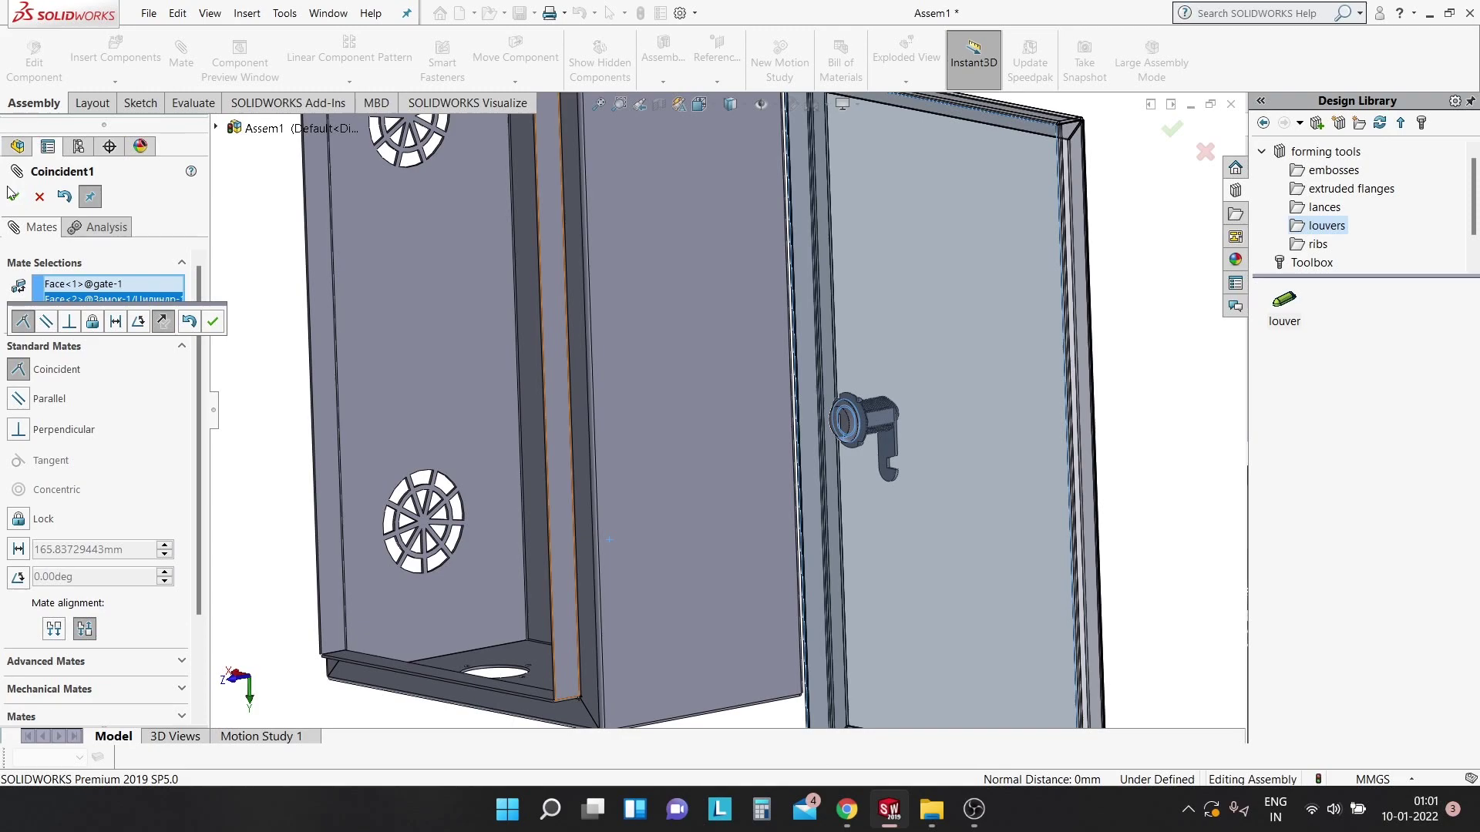
click(212, 321)
Move the door round in front of the box, inspect the lock, and exit Mate.
scroll(719, 447, up, 8)
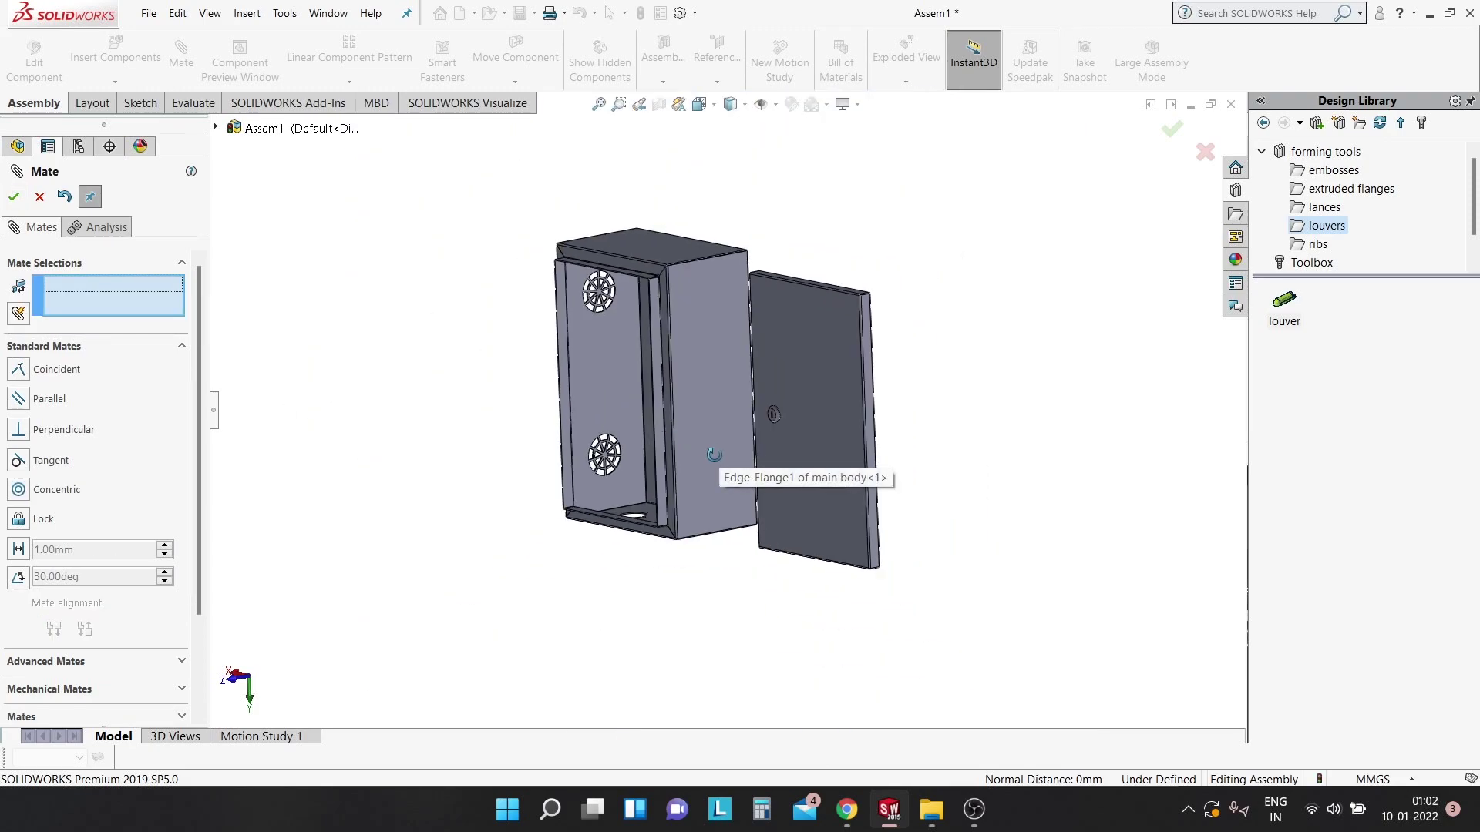
drag(879, 376, 401, 383)
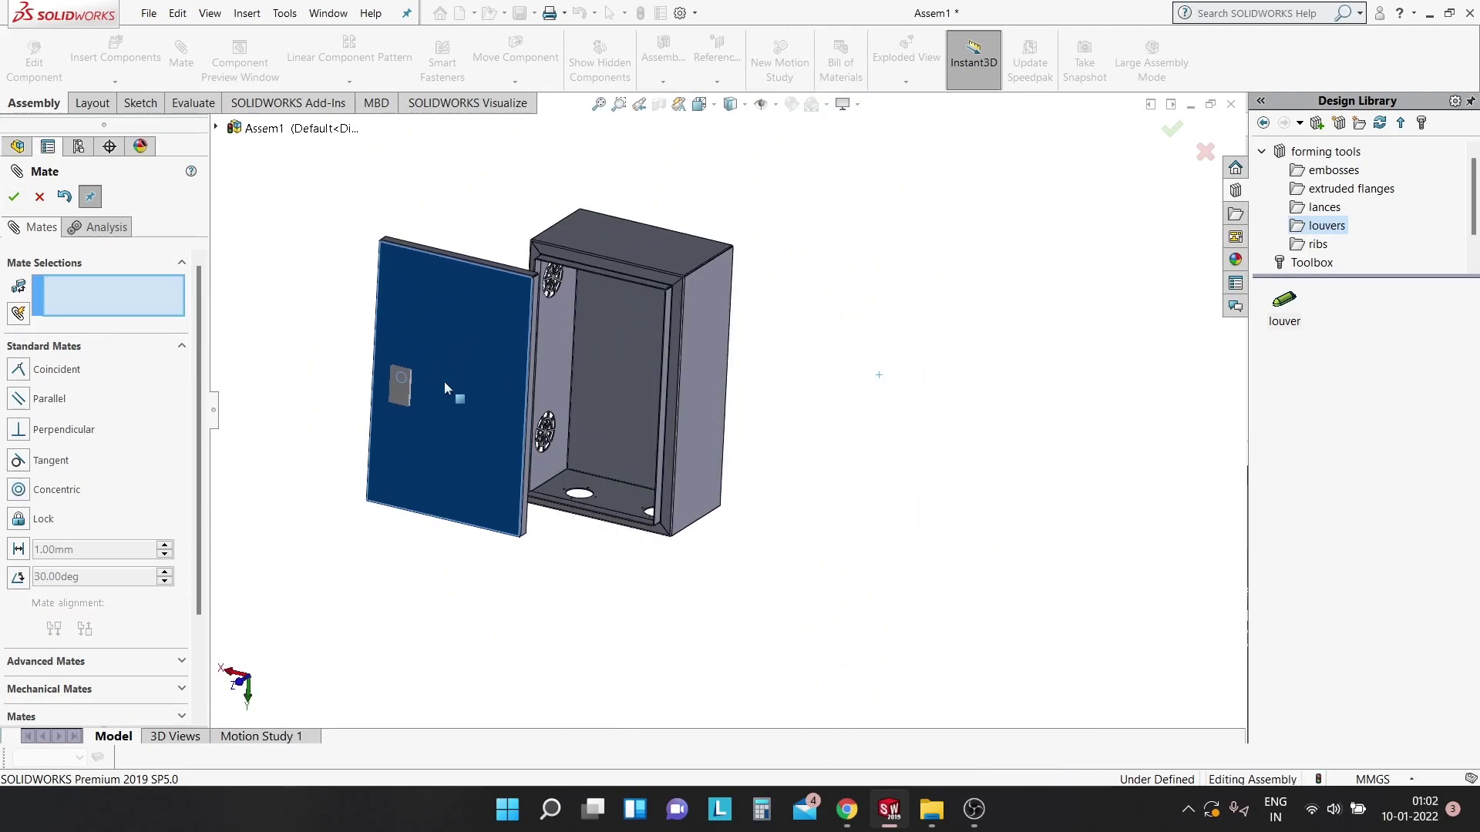
mouse_move(402, 383)
middle_down()
mouse_move(354, 542)
mouse_move(344, 356)
mouse_move(205, 370)
mouse_move(228, 491)
middle_up()
middle_drag(538, 465, 497, 371)
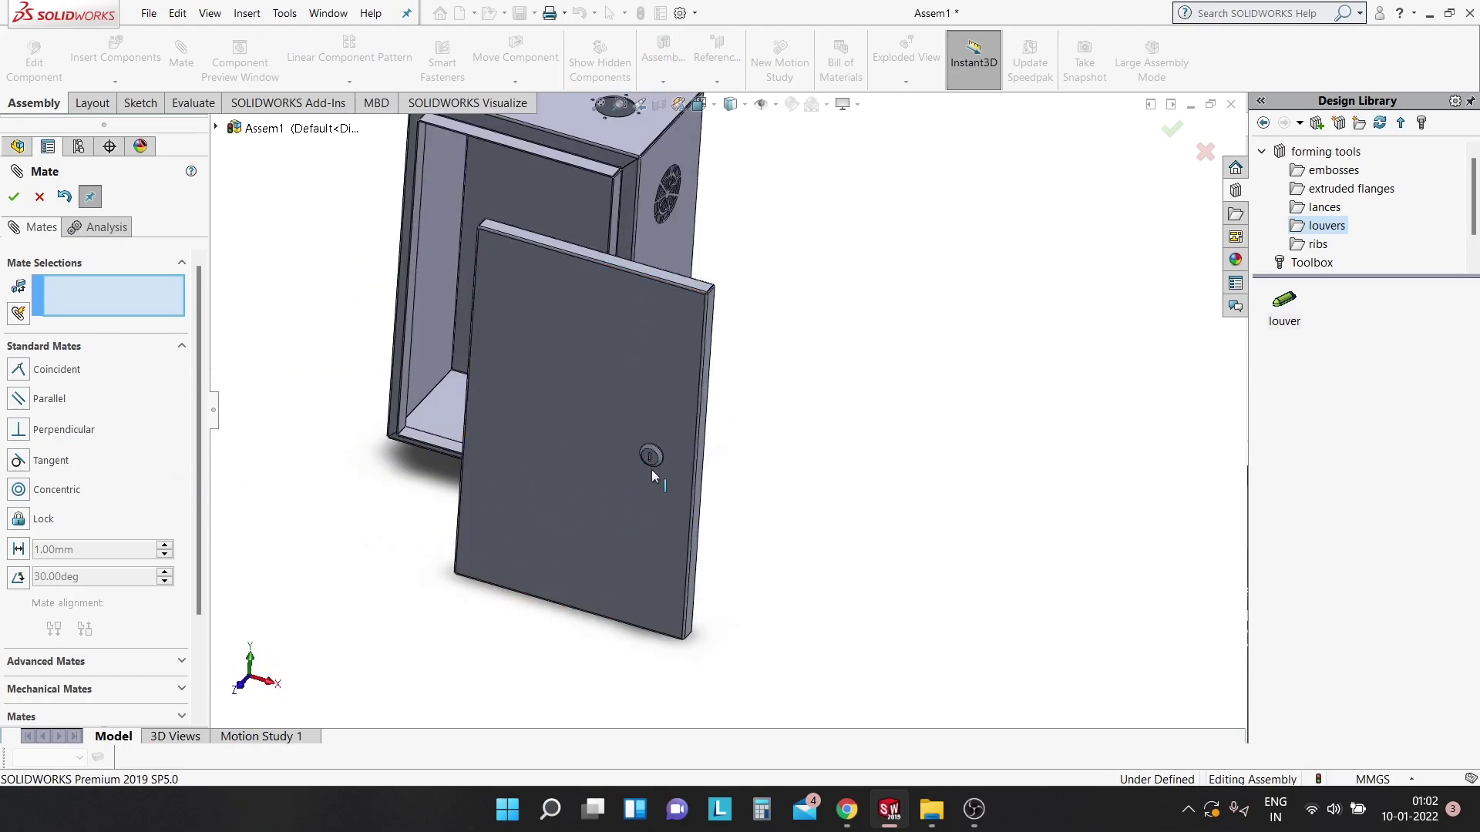
mouse_move(650, 470)
middle_down()
mouse_move(492, 440)
mouse_move(518, 505)
middle_up()
scroll(631, 424, down, 5)
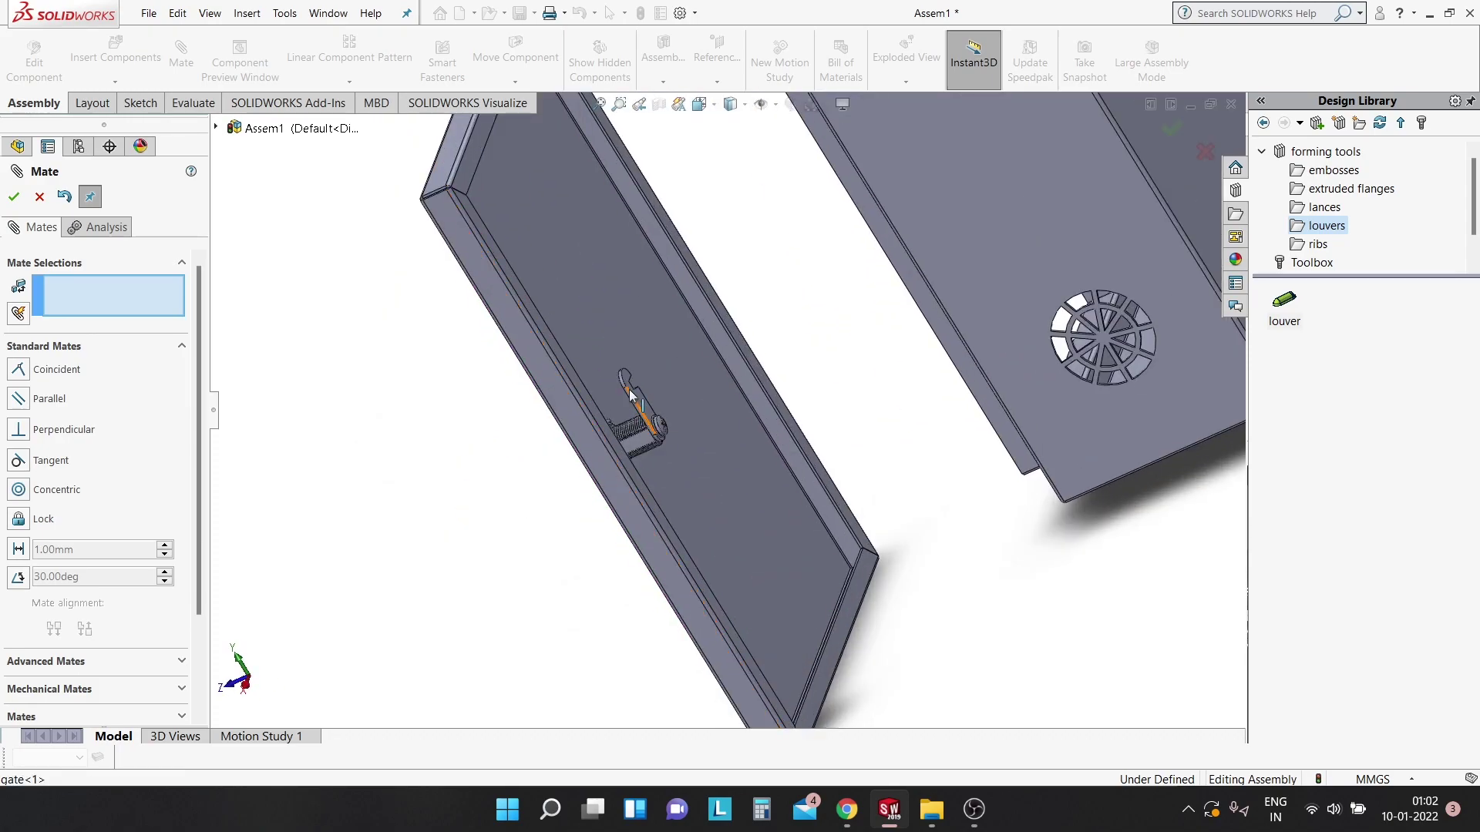
scroll(630, 396, up, 3)
mouse_move(624, 441)
middle_down()
mouse_move(636, 417)
mouse_move(743, 427)
mouse_move(909, 280)
mouse_move(941, 304)
middle_up()
scroll(755, 406, up, 3)
scroll(752, 280, down, 3)
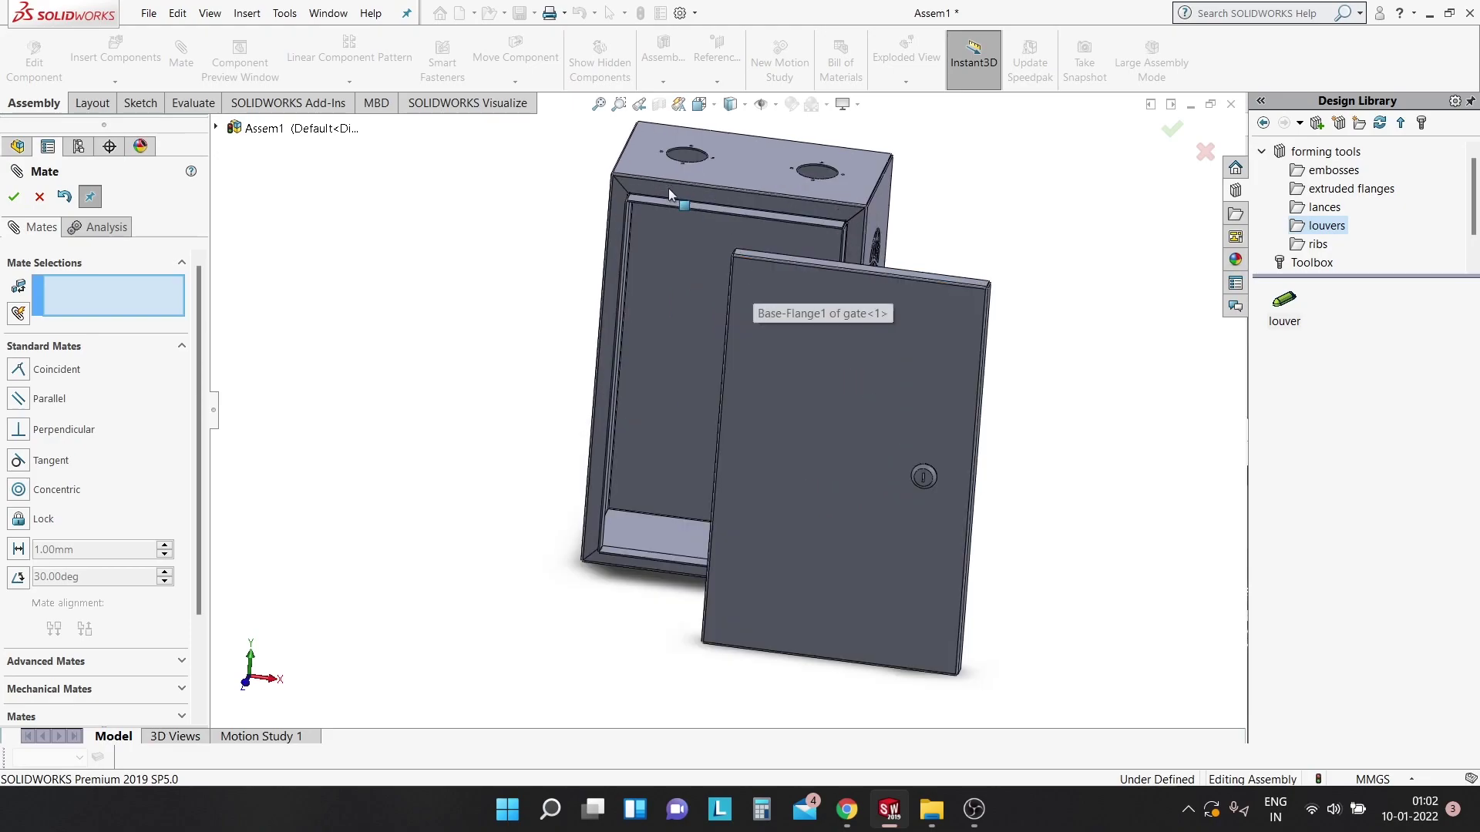
mouse_move(668, 188)
middle_down()
mouse_move(696, 177)
mouse_move(743, 228)
middle_up()
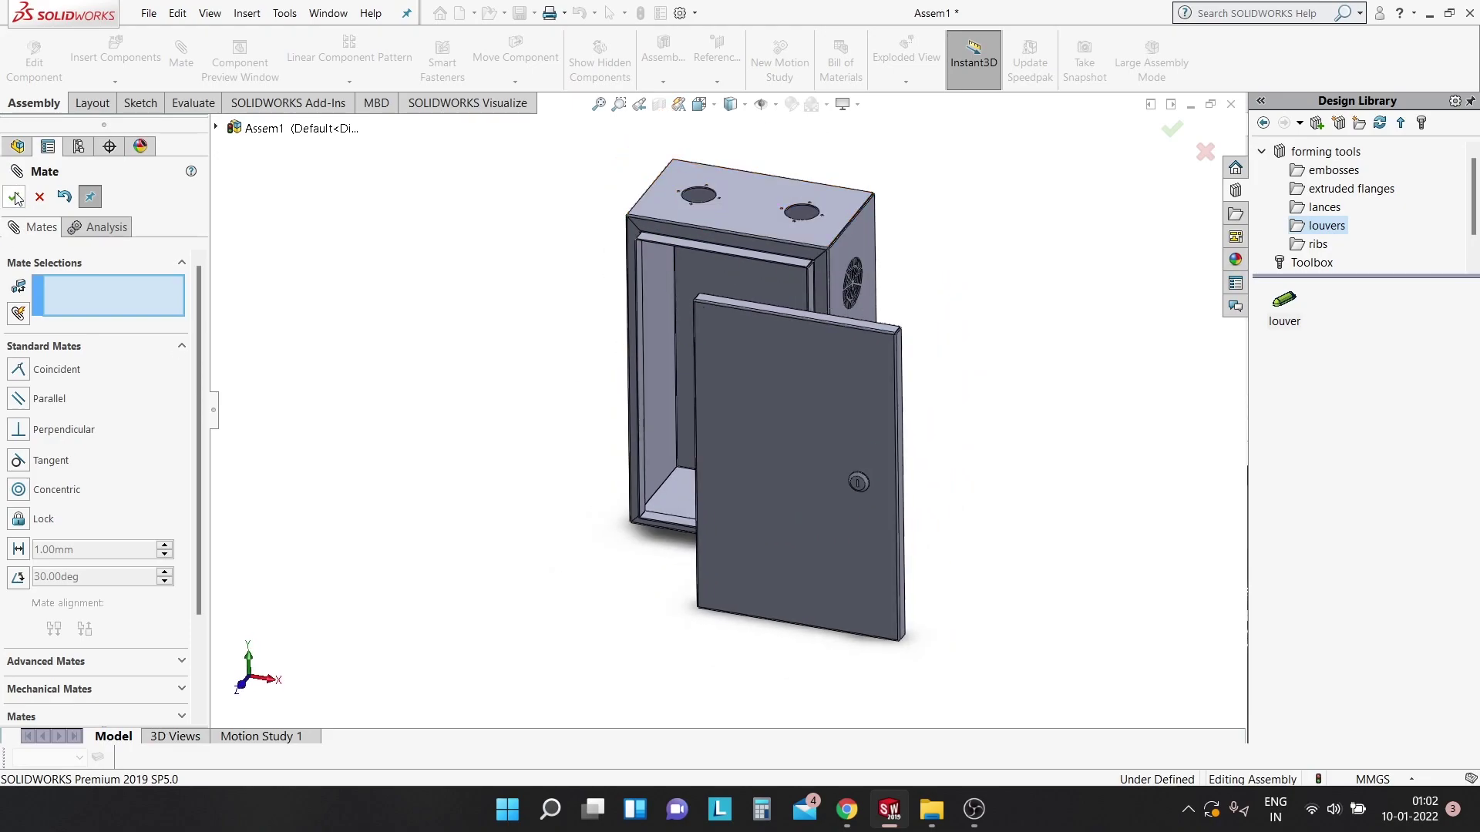
key(Escape)
Insert the hinge representation from the standard hinge top-mount folder beside the box.
click(135, 68)
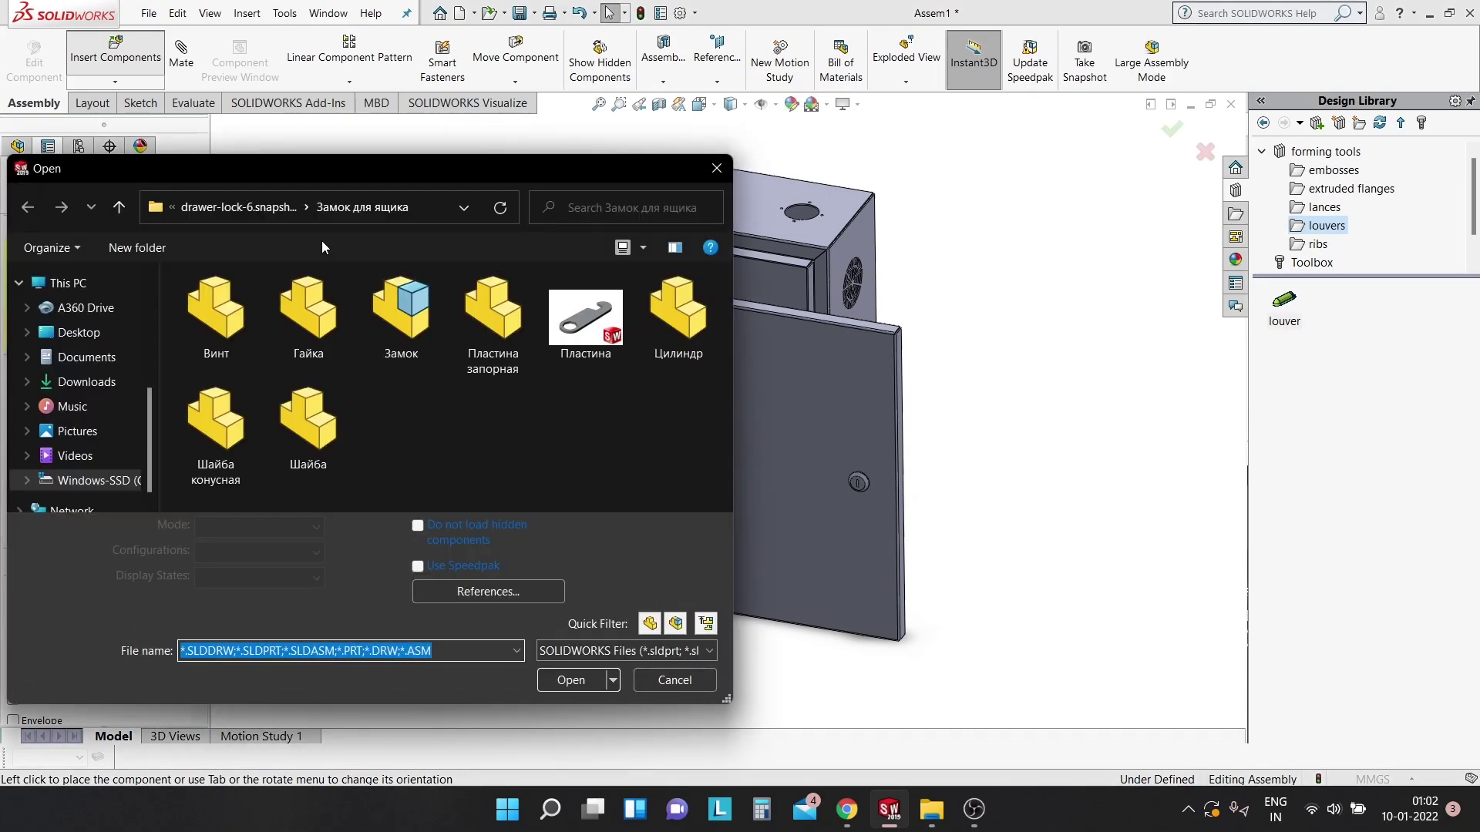
click(276, 206)
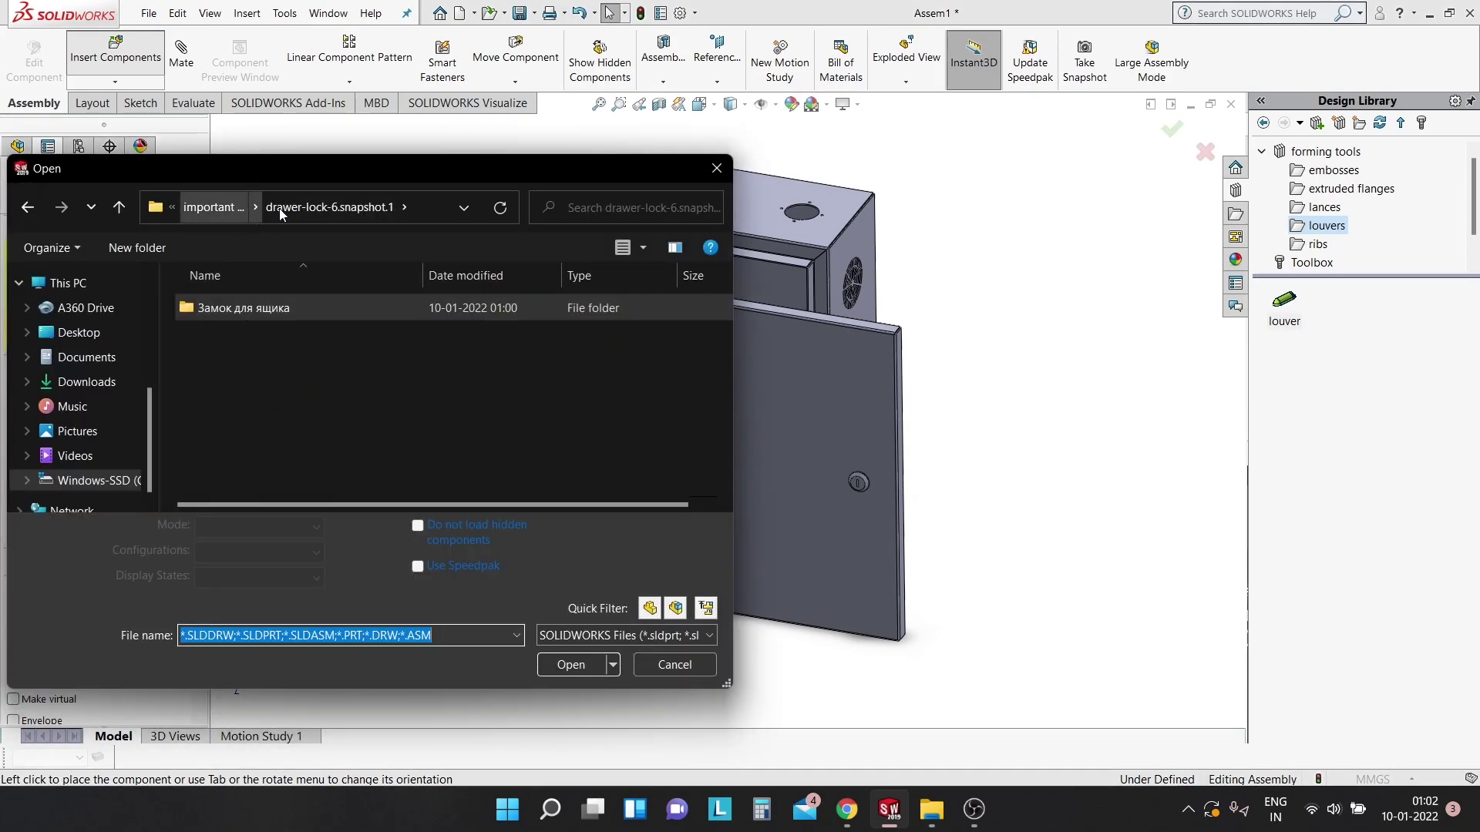
click(229, 209)
double_click(255, 350)
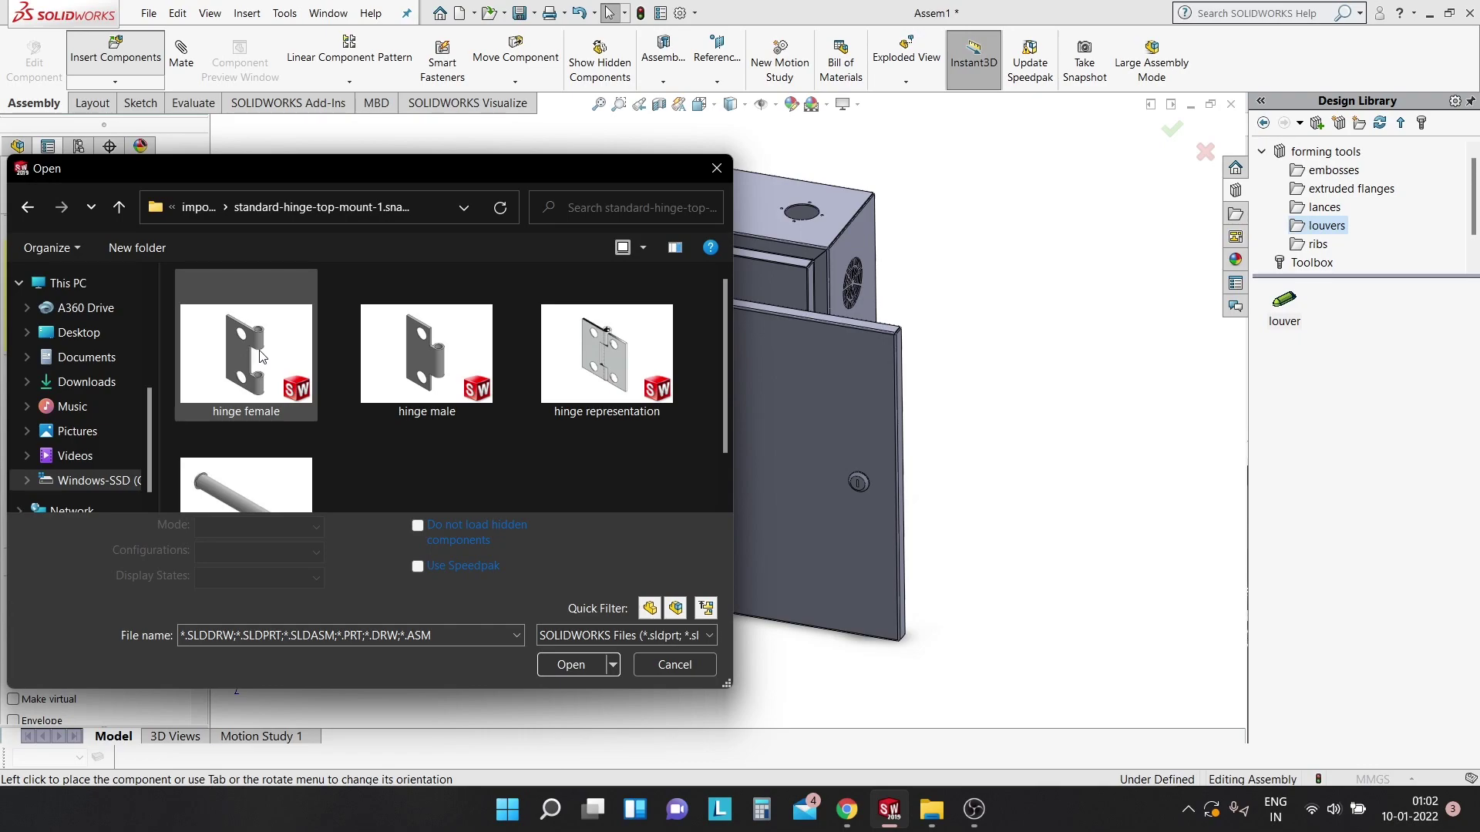
scroll(447, 383, down, 1)
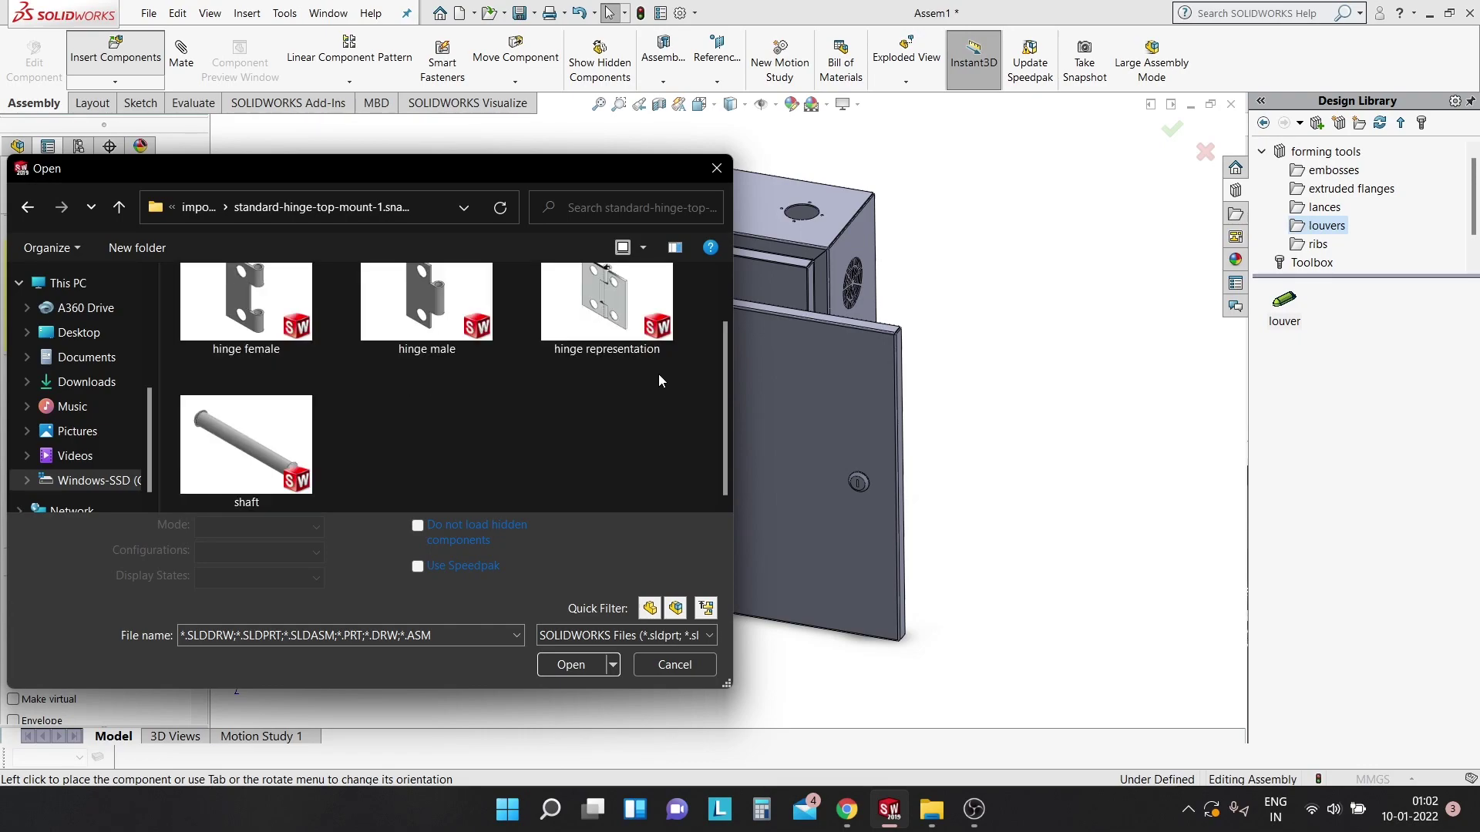
scroll(659, 373, up, 1)
click(644, 360)
click(578, 682)
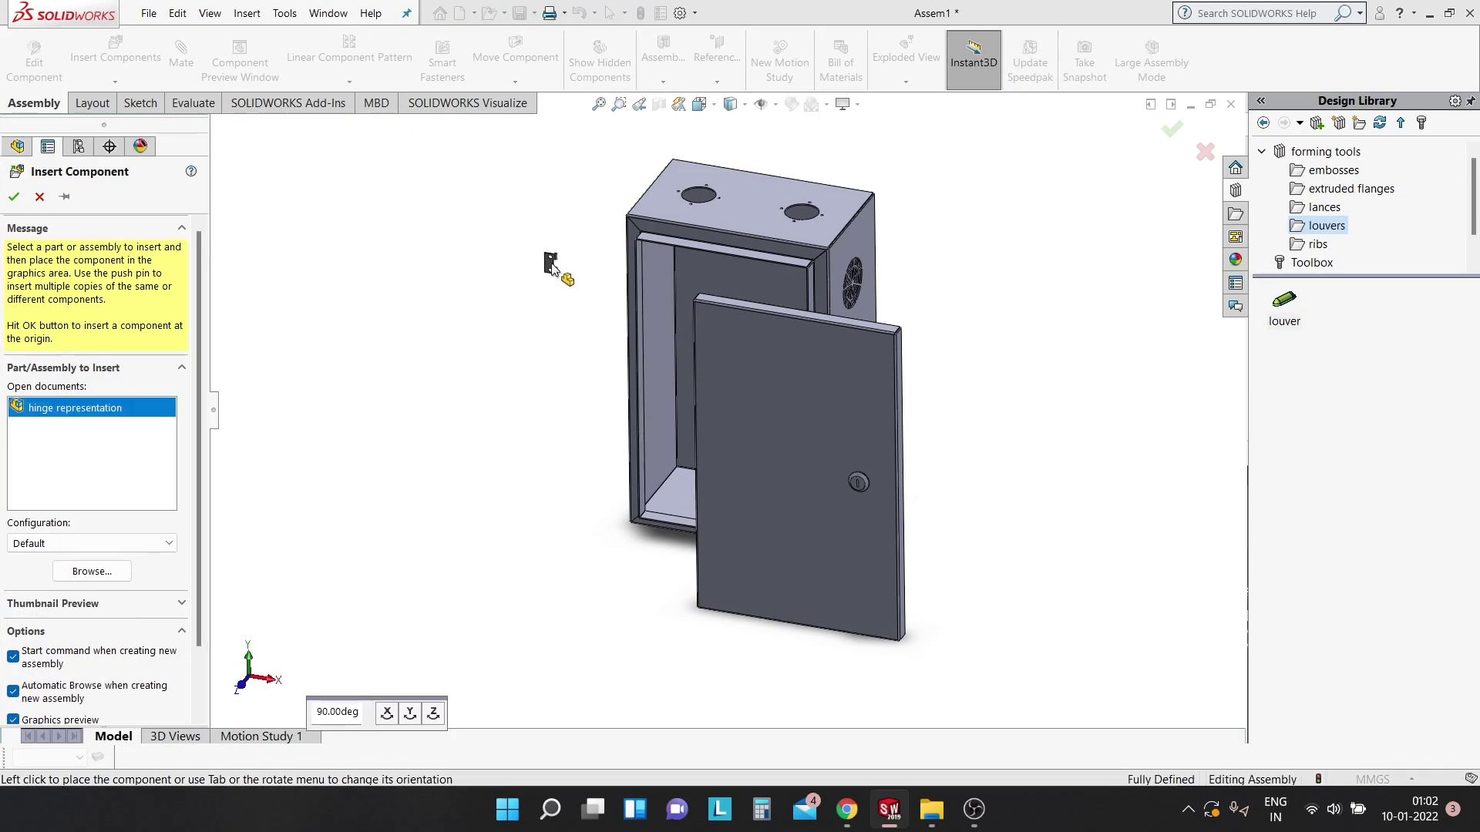
click(551, 265)
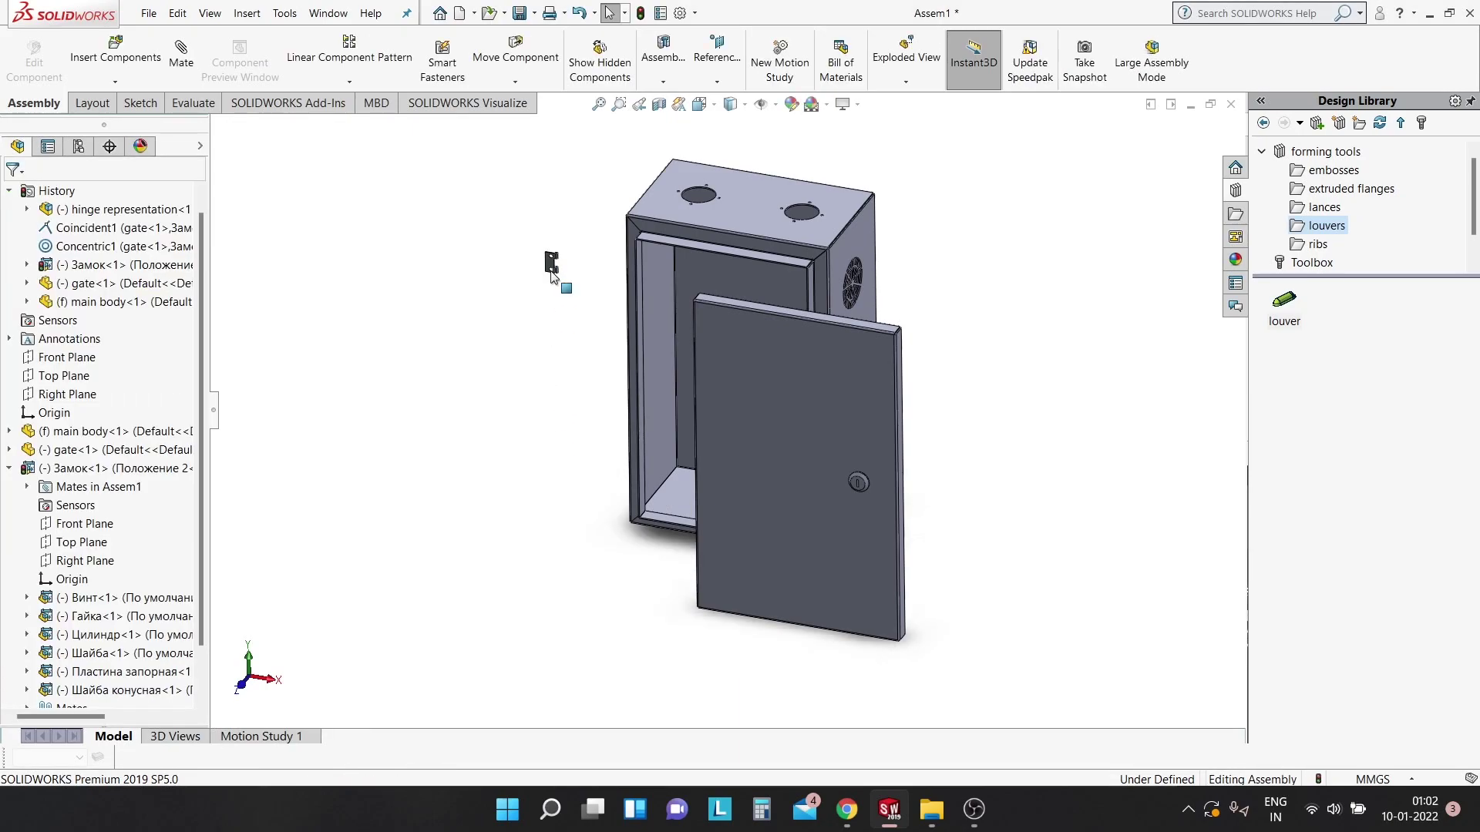
Insert a second hinge representation near the cabinet.
scroll(570, 276, down, 3)
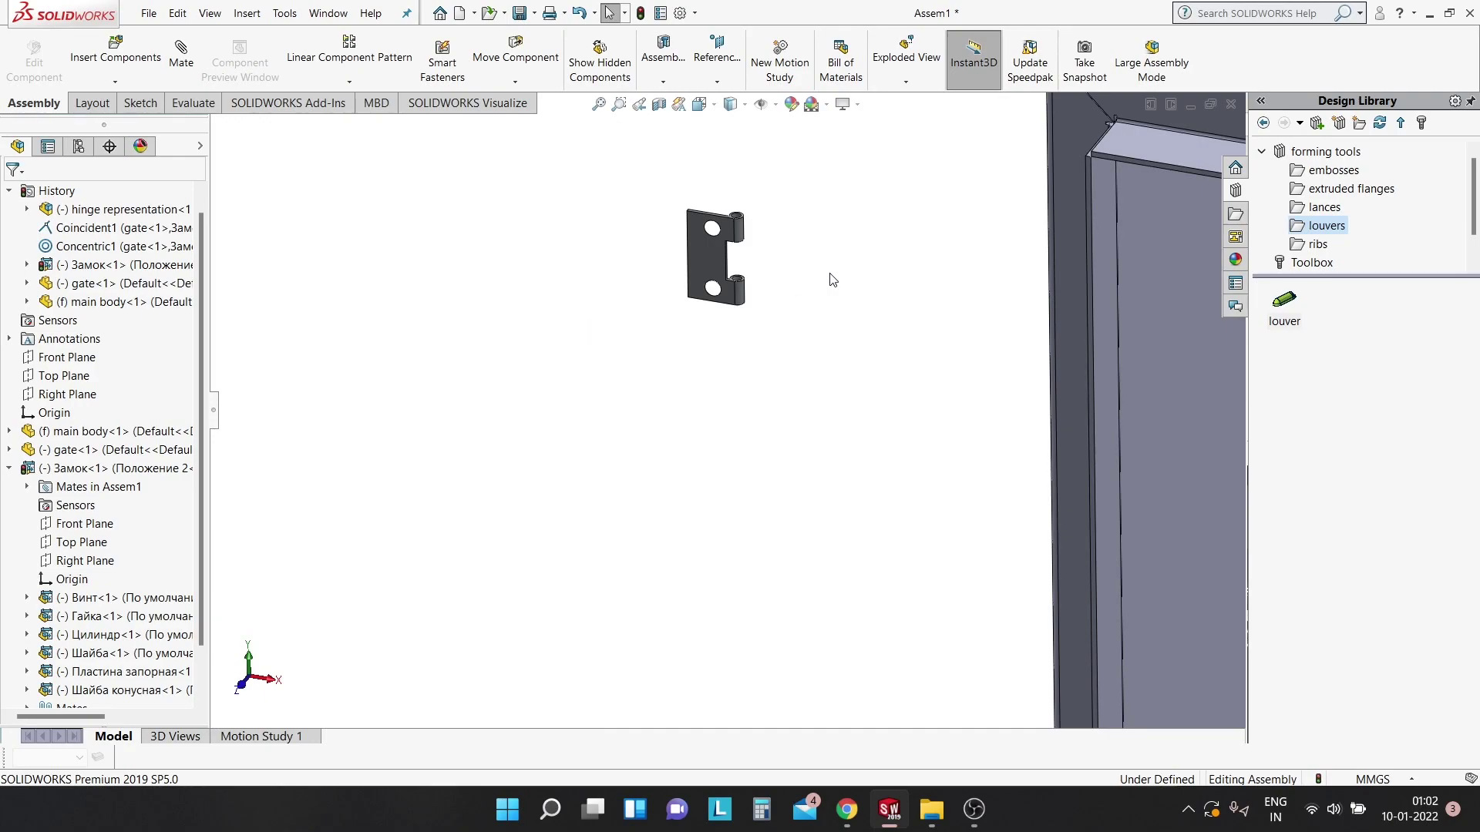
scroll(665, 265, down, 2)
click(121, 53)
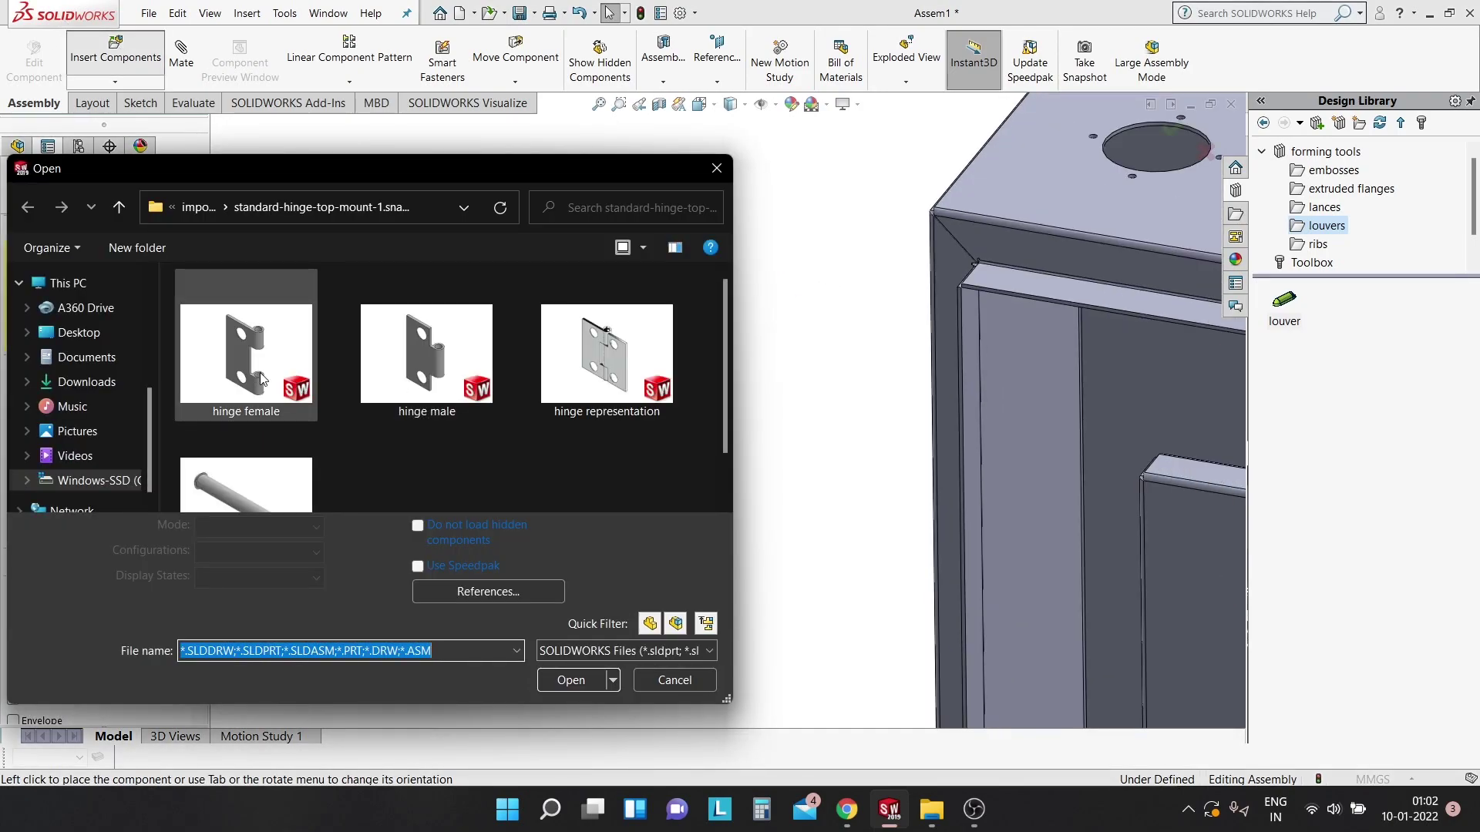
click(593, 368)
click(572, 679)
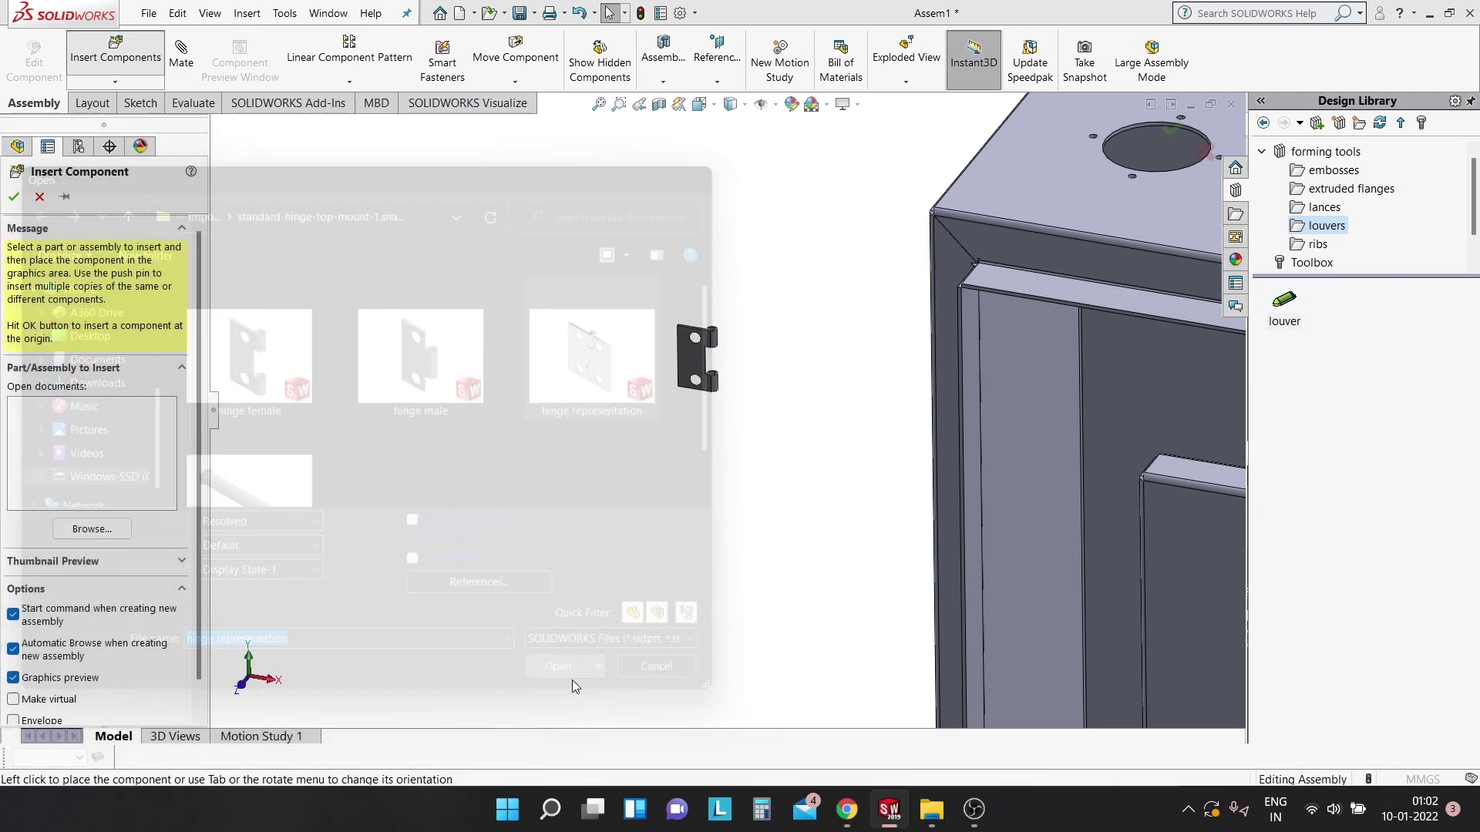
click(679, 407)
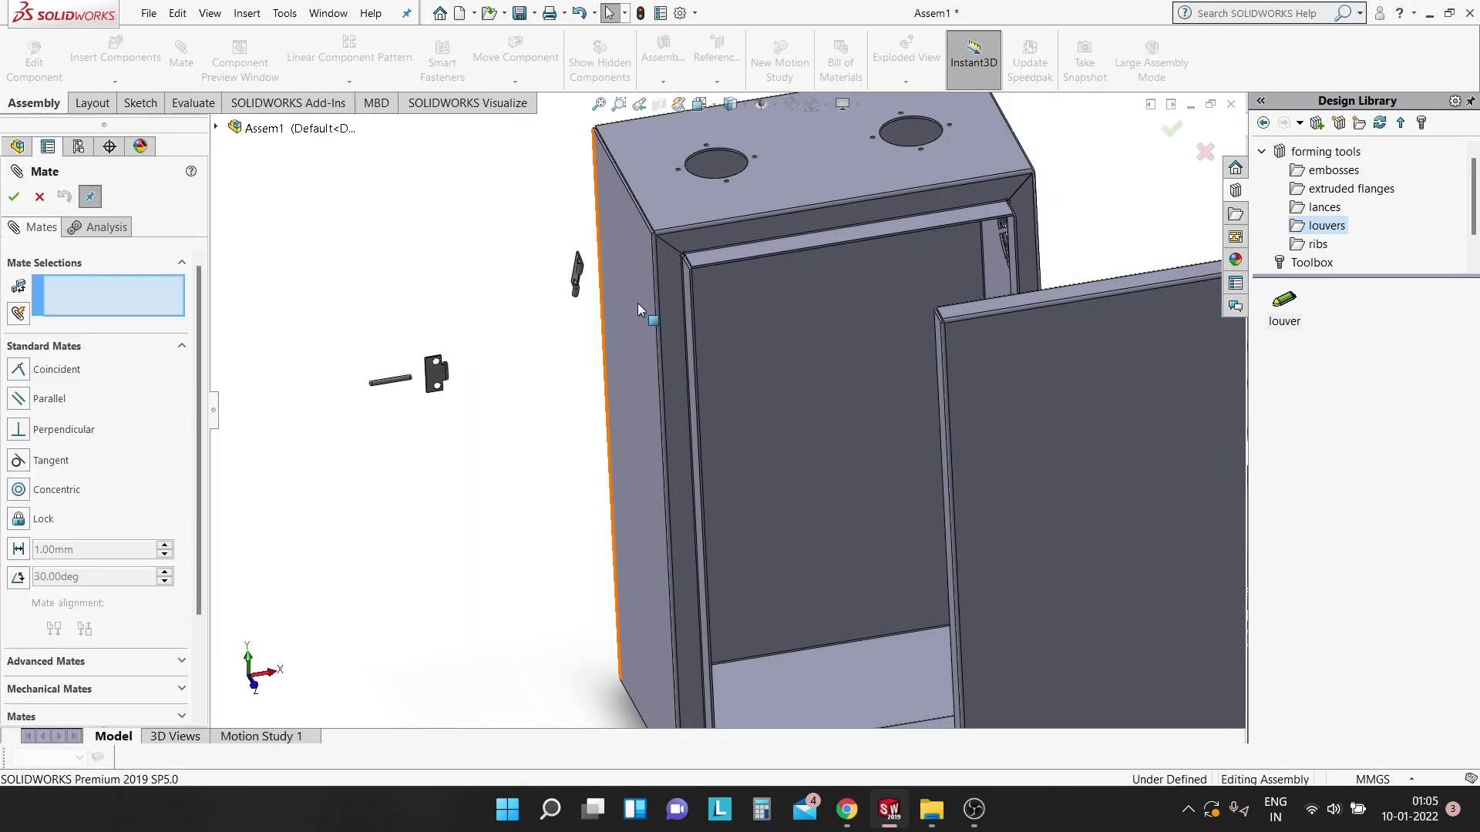
Select the cabinet's front corner edge and the female hinge leaf's edge for mating.
scroll(640, 305, down, 3)
scroll(671, 322, down, 1)
scroll(694, 308, down, 1)
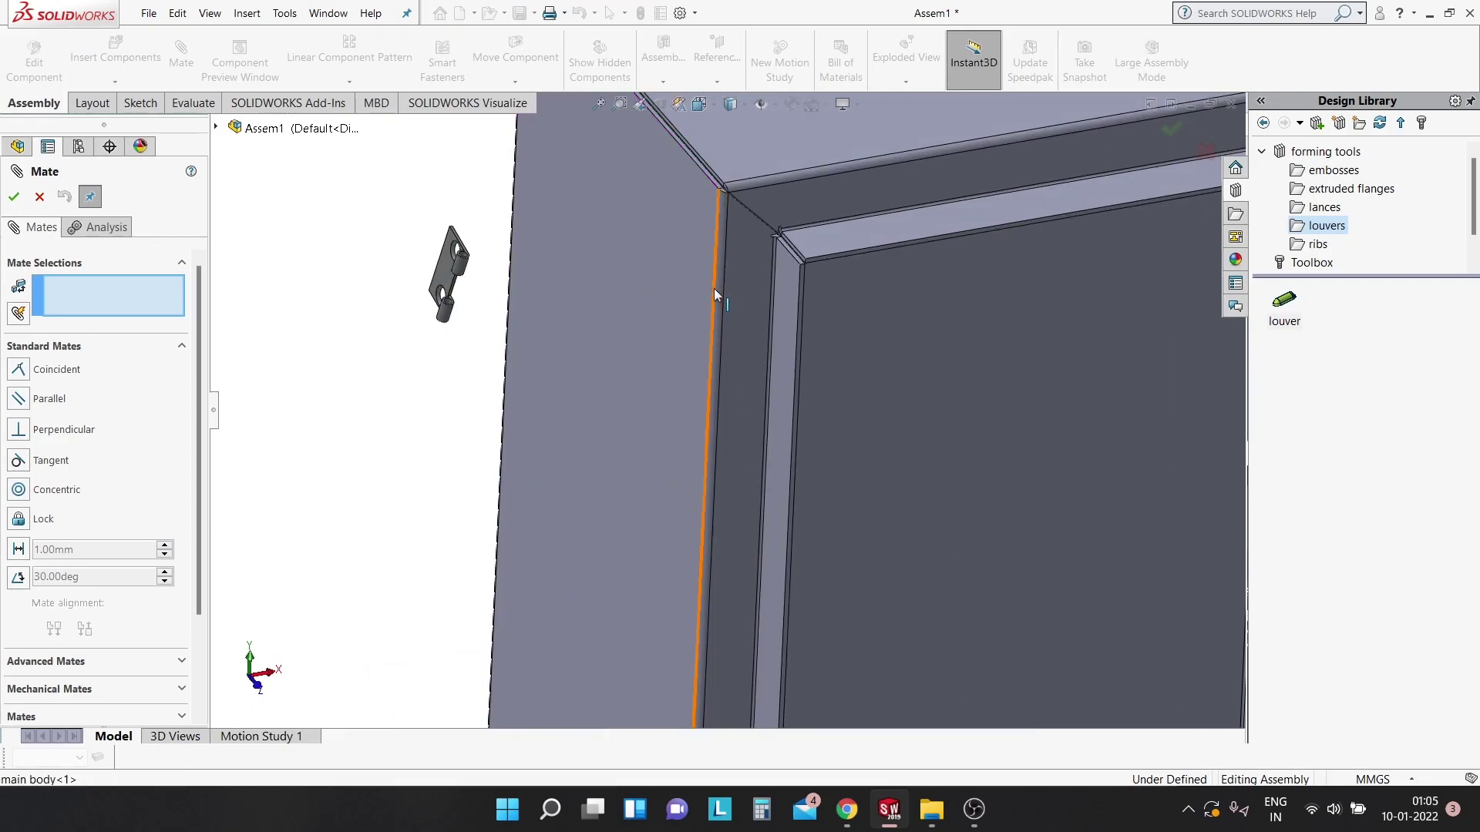
click(717, 292)
scroll(468, 282, down, 1)
scroll(468, 282, down, 1)
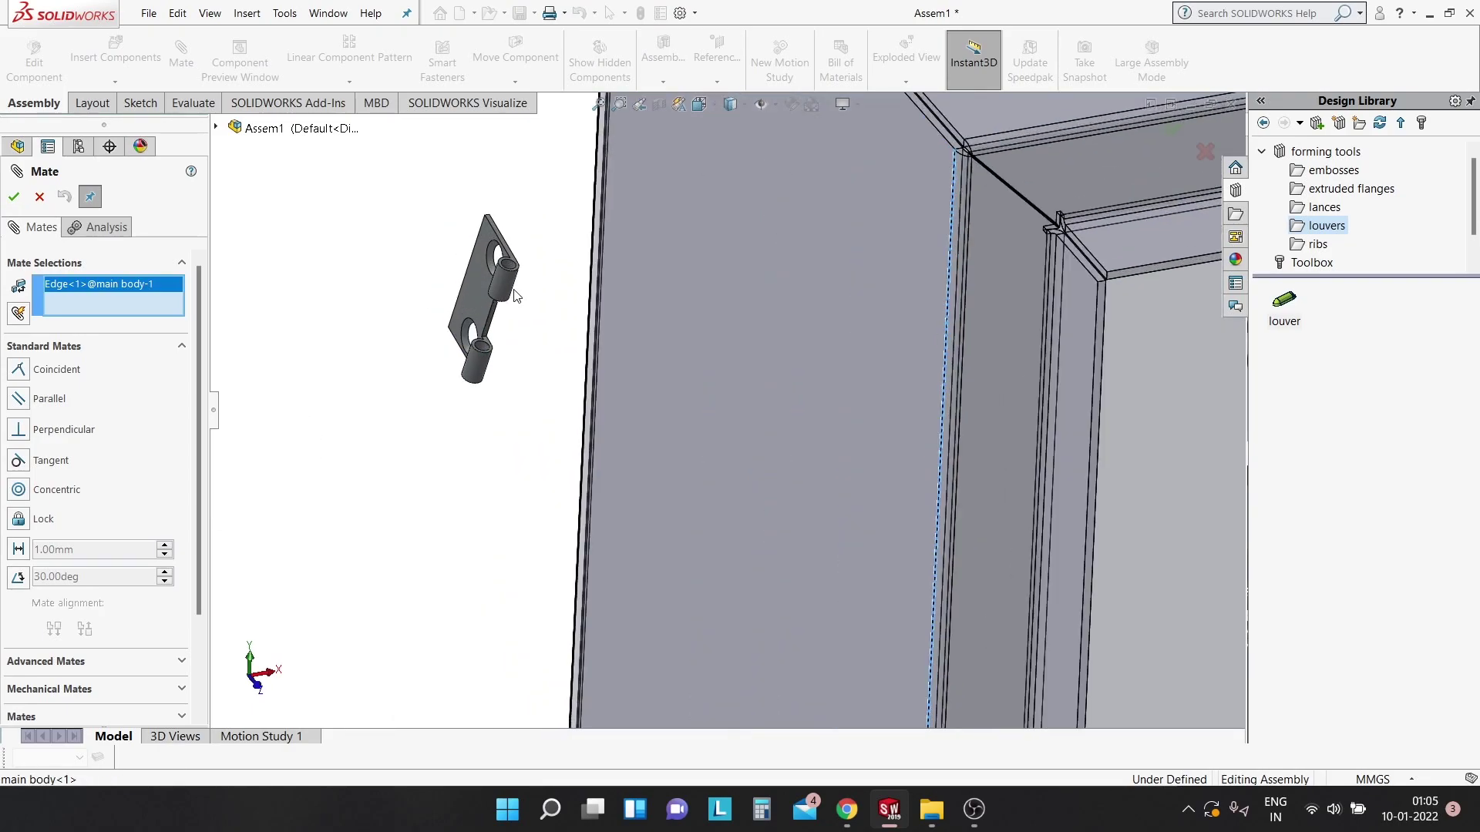
scroll(501, 293, down, 1)
scroll(501, 292, down, 1)
scroll(497, 291, down, 1)
scroll(501, 285, down, 1)
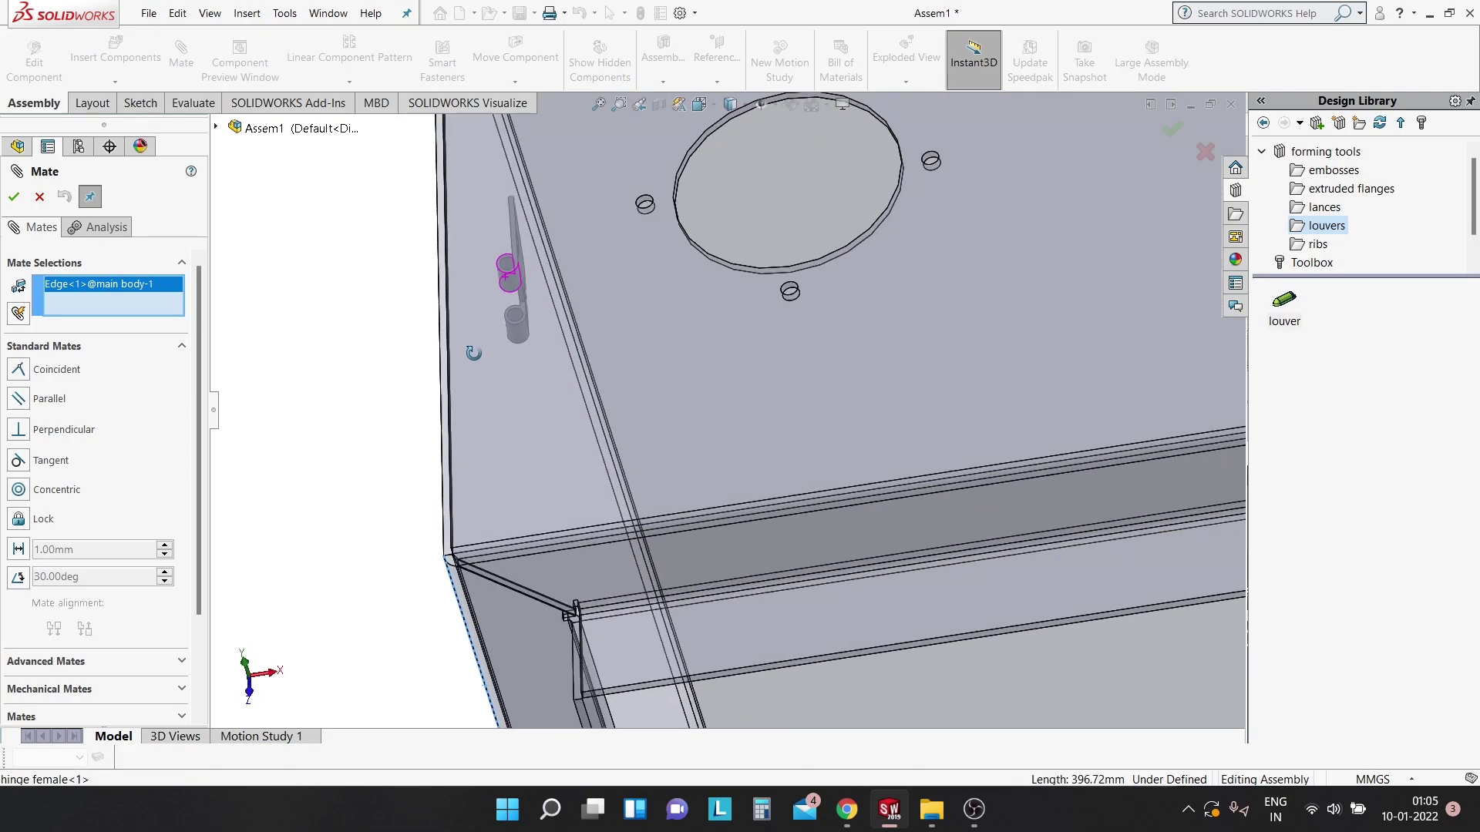
scroll(511, 291, down, 1)
scroll(521, 302, down, 1)
scroll(520, 287, down, 1)
scroll(520, 286, down, 1)
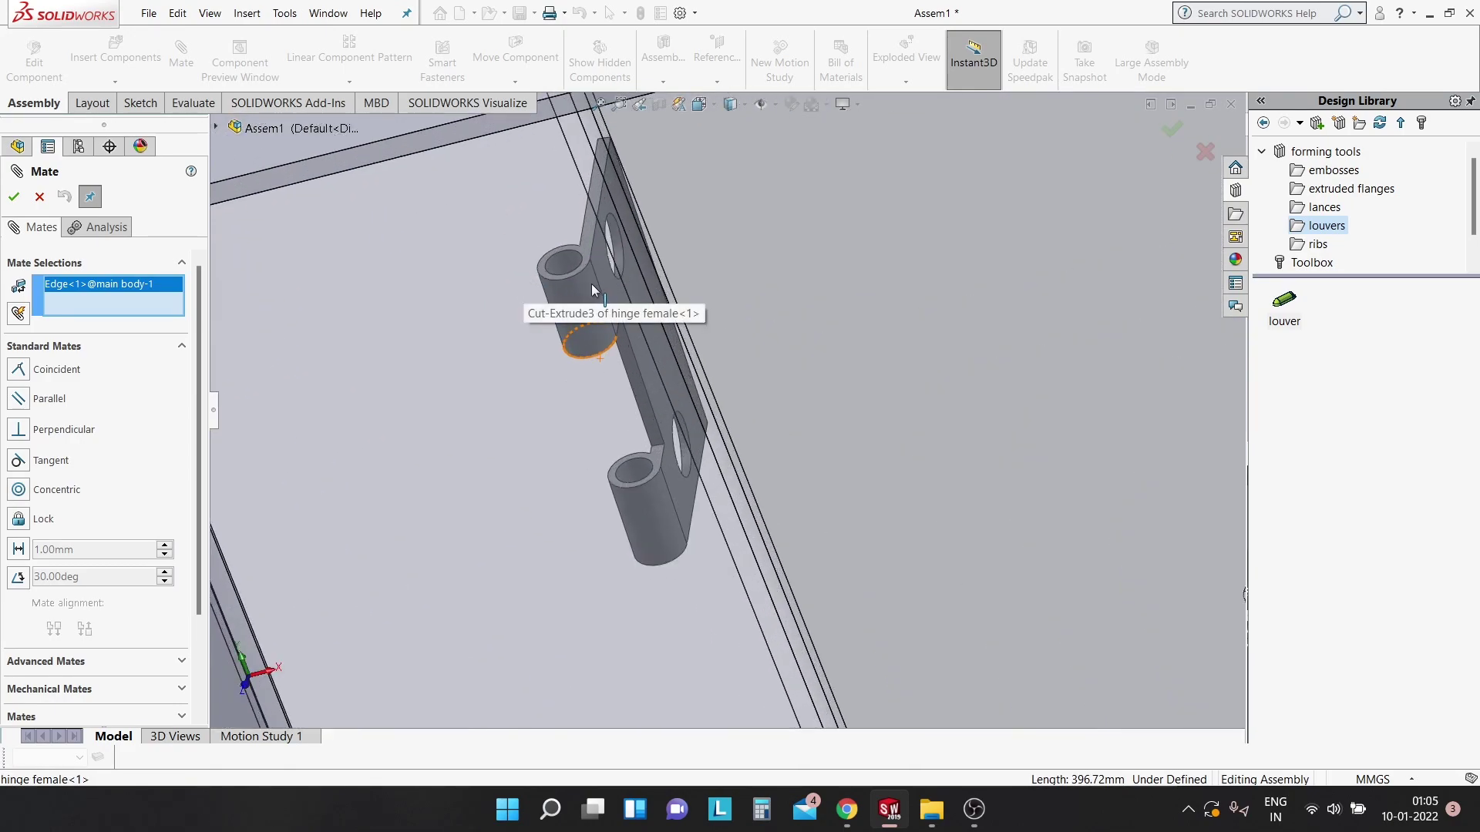
click(607, 291)
Apply a coincident mate between the hinge edge and the cabinet edge.
key(Tab)
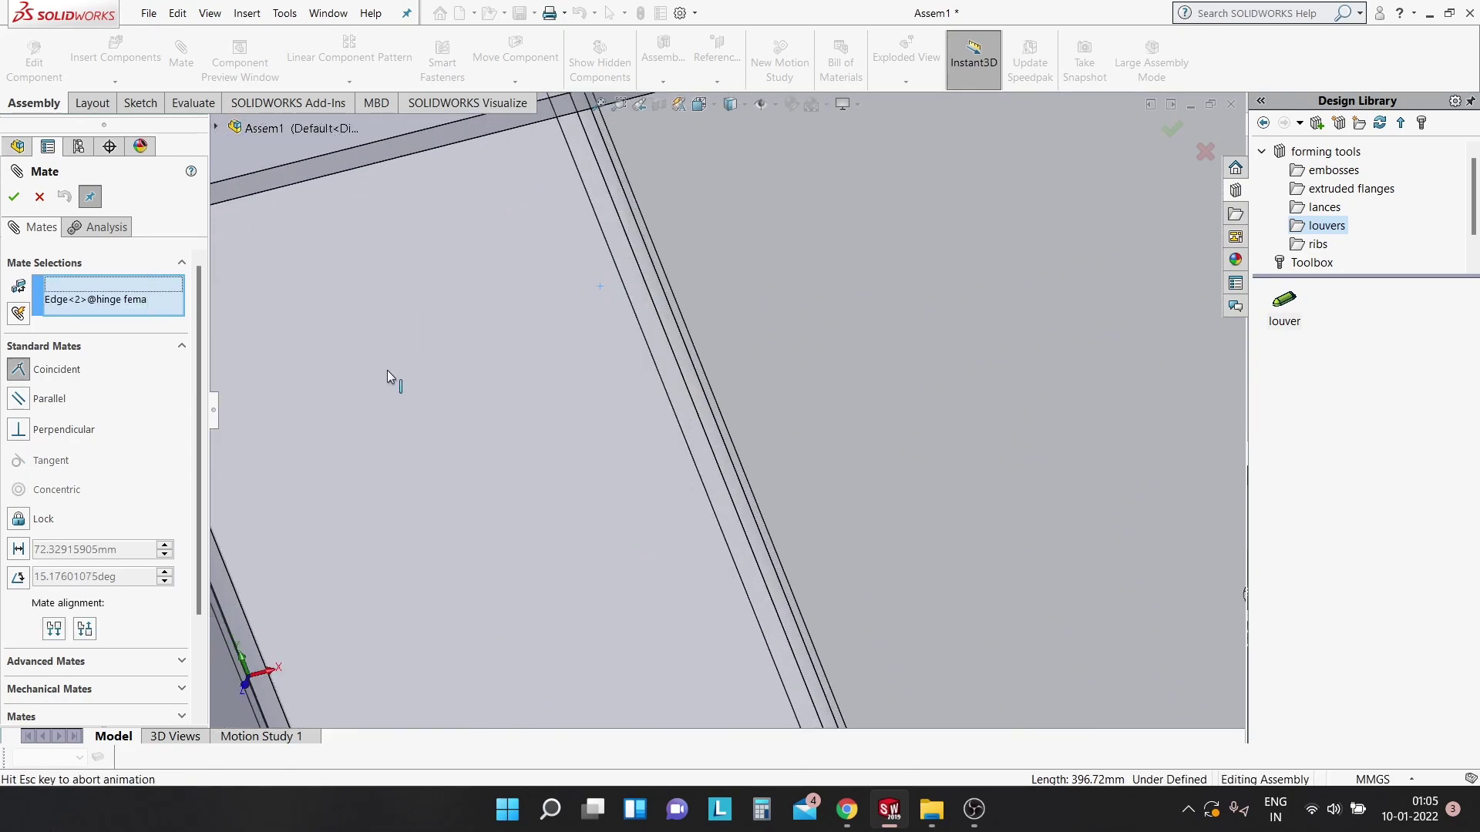
click(677, 390)
scroll(672, 387, up, 4)
middle_drag(630, 455, 716, 414)
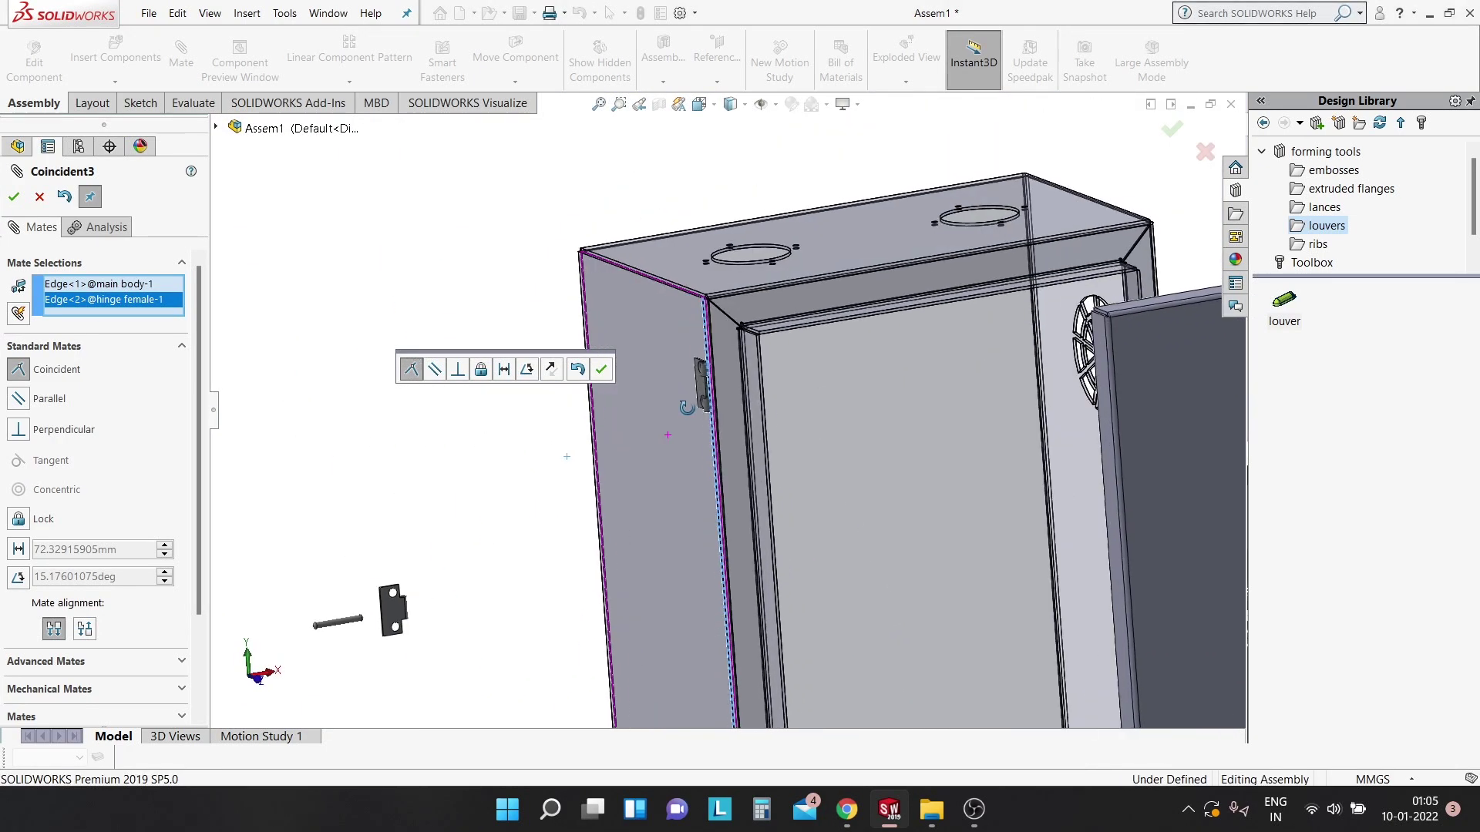
scroll(717, 414, down, 3)
scroll(691, 432, down, 2)
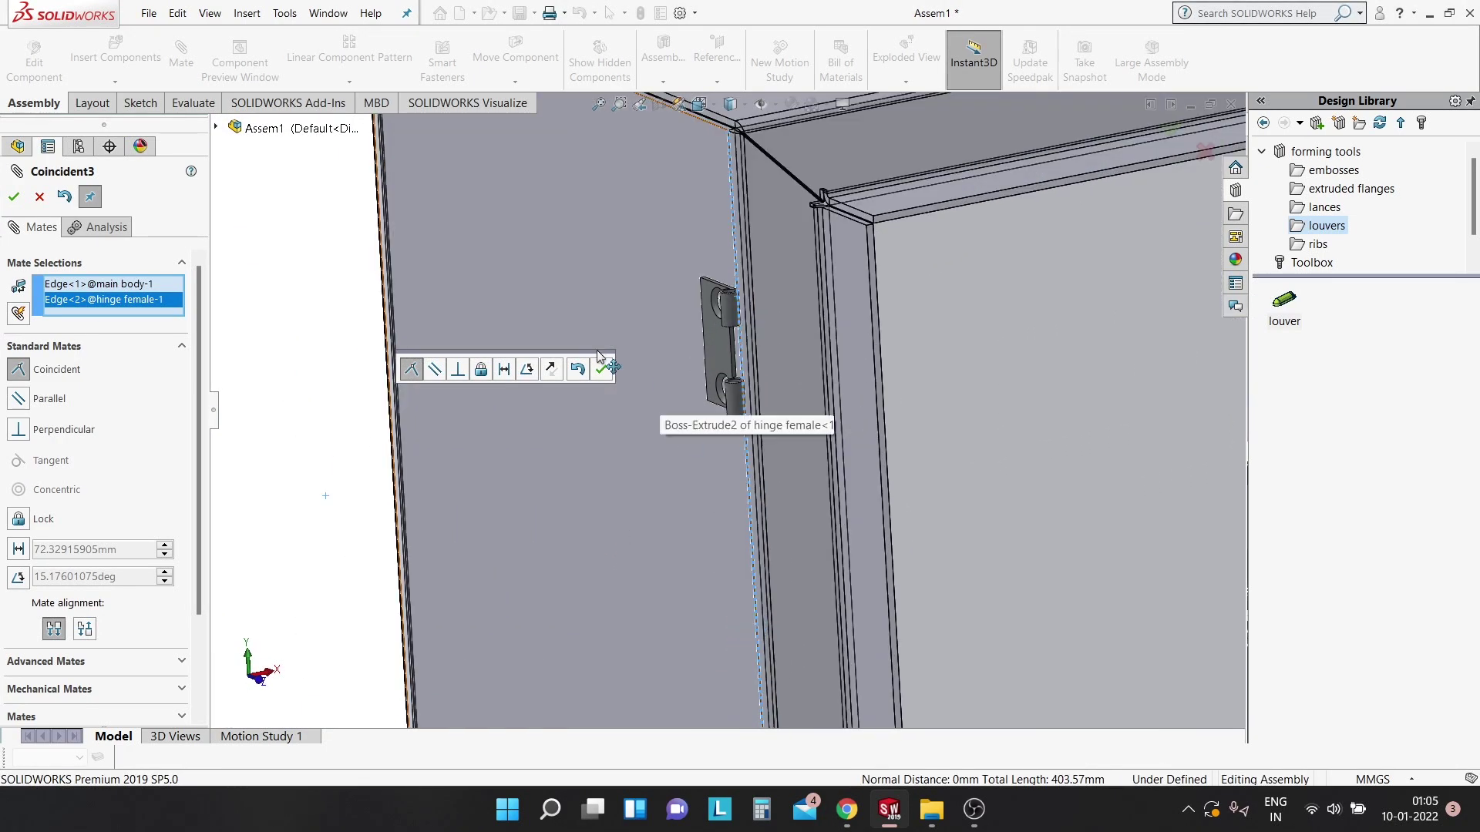
click(600, 370)
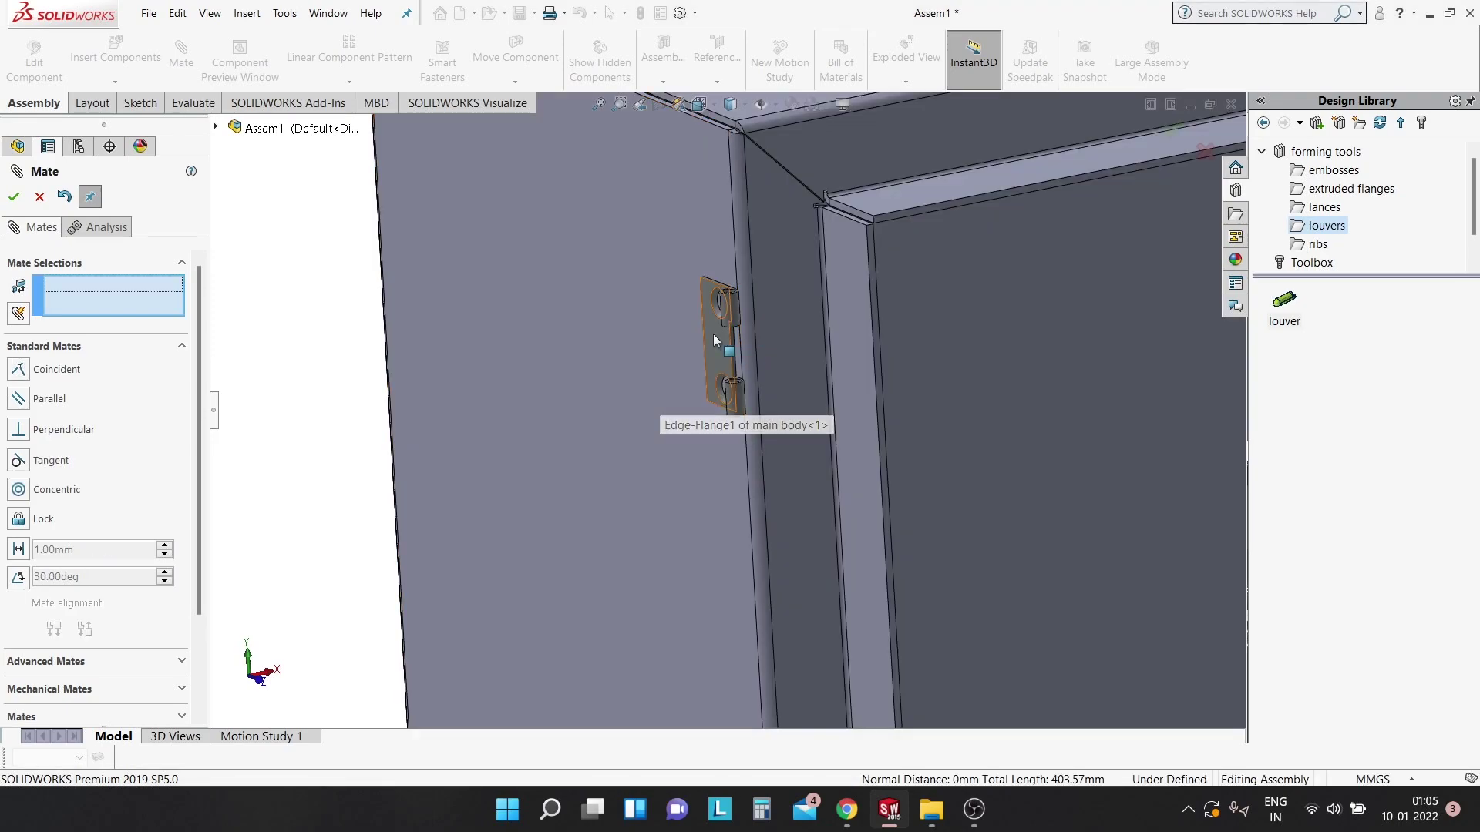
Swing the hinge leaf around its pin to test the mate.
scroll(716, 339, down, 3)
drag(723, 345, 739, 284)
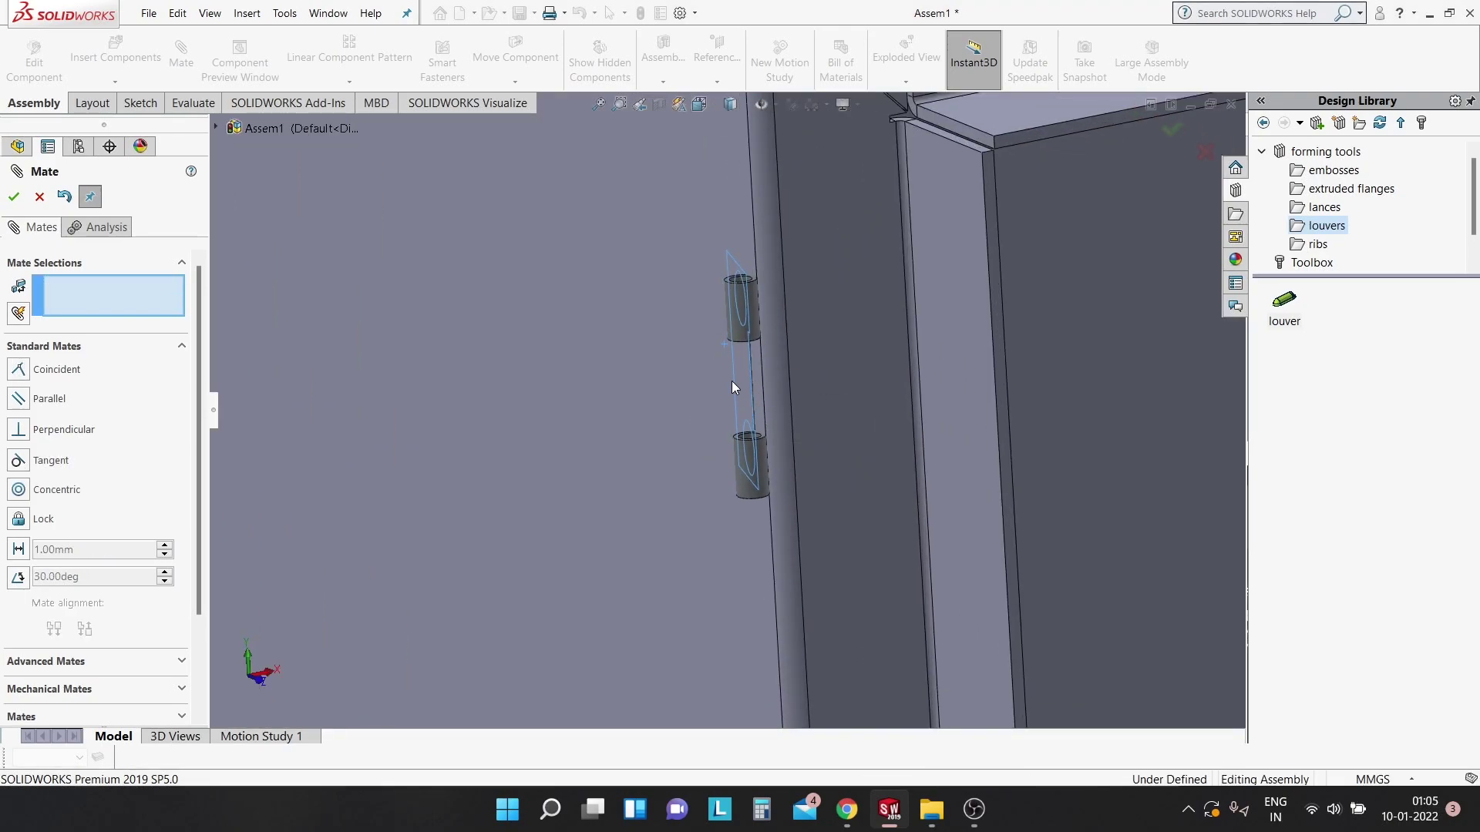
middle_drag(739, 284, 668, 330)
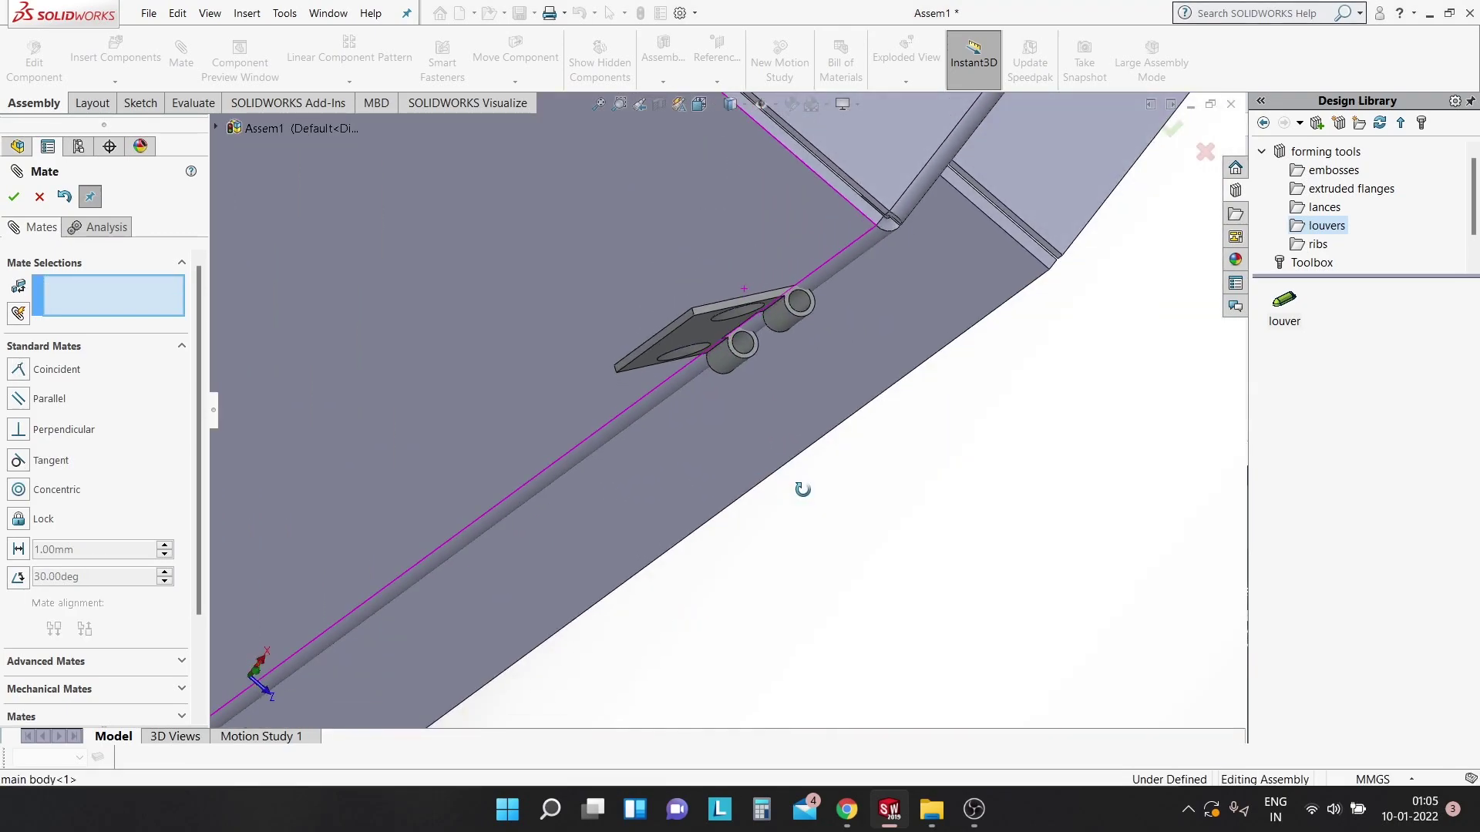
drag(699, 363, 667, 339)
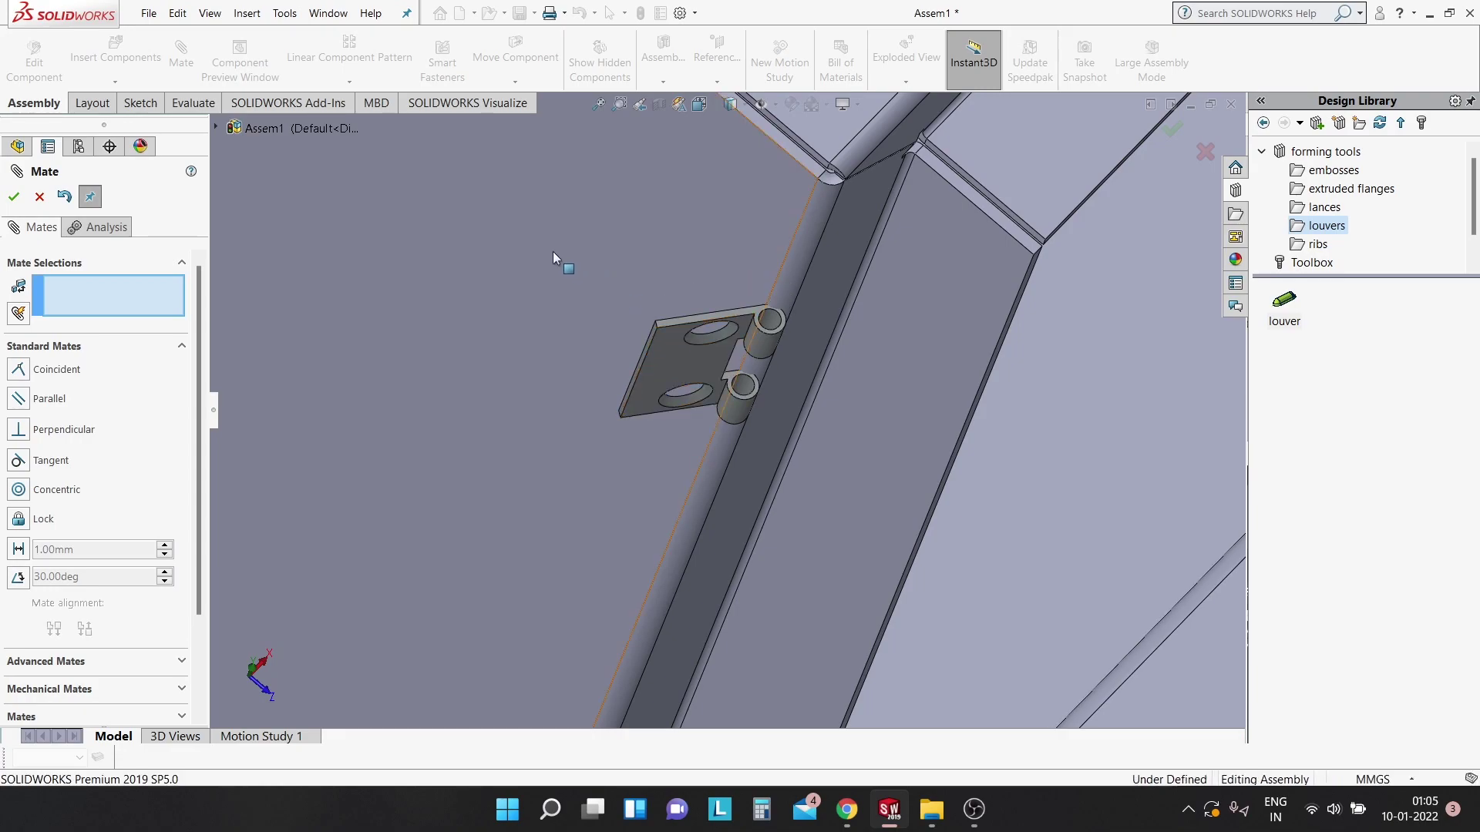
Mate the hinge leaf's flat face coincident with the box face.
key(Escape)
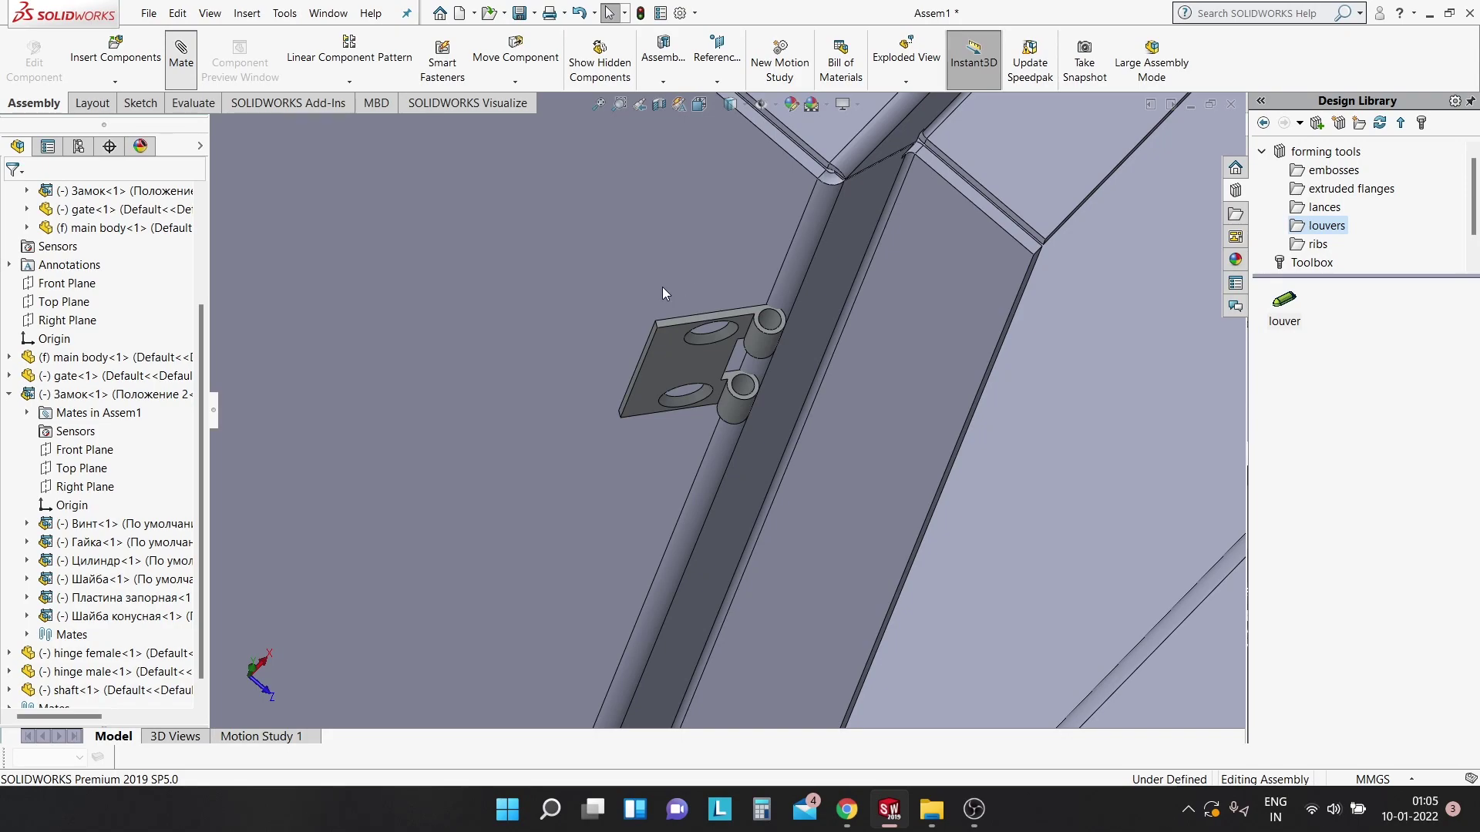
click(614, 294)
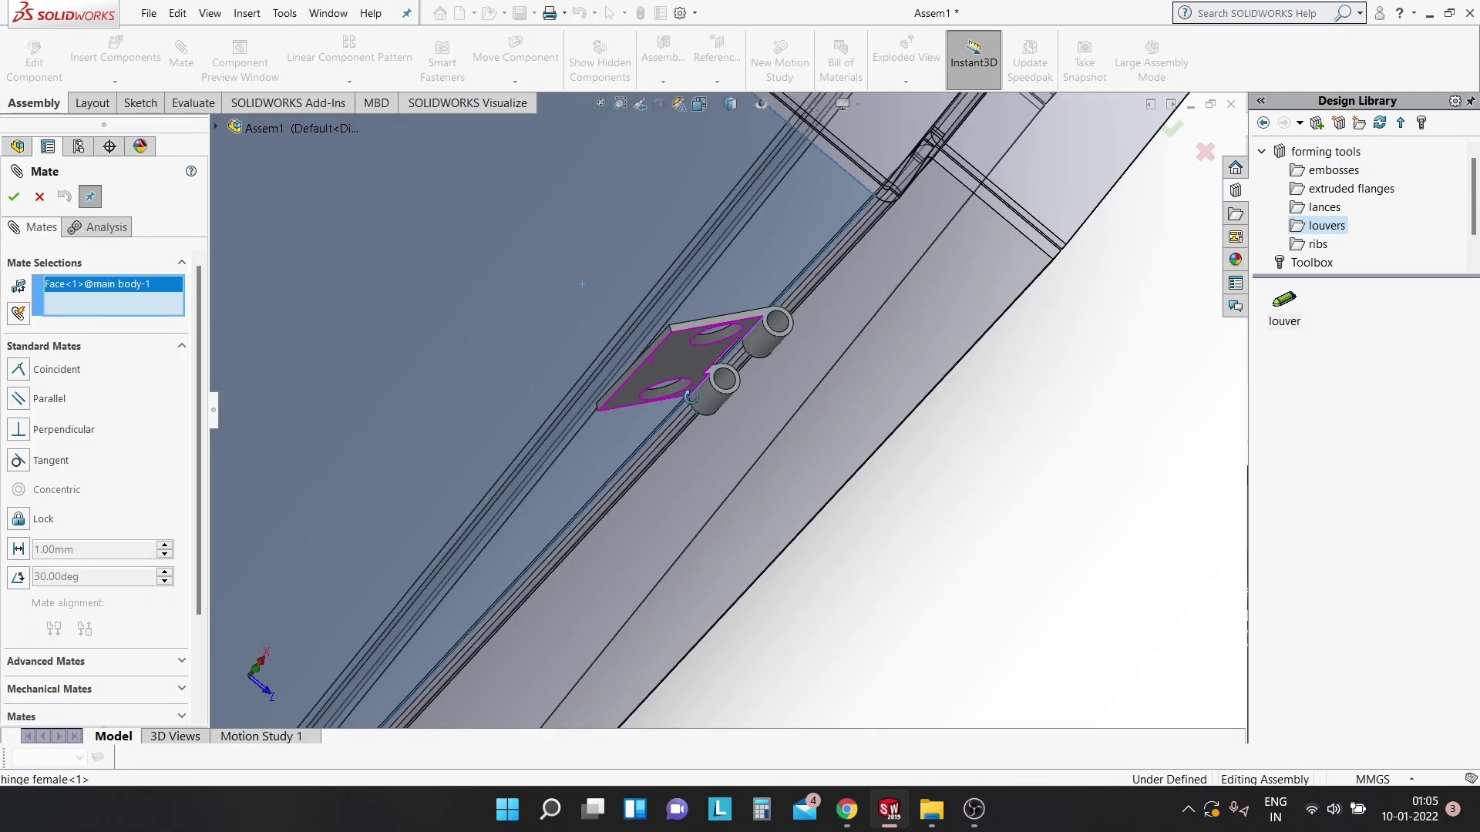
click(690, 396)
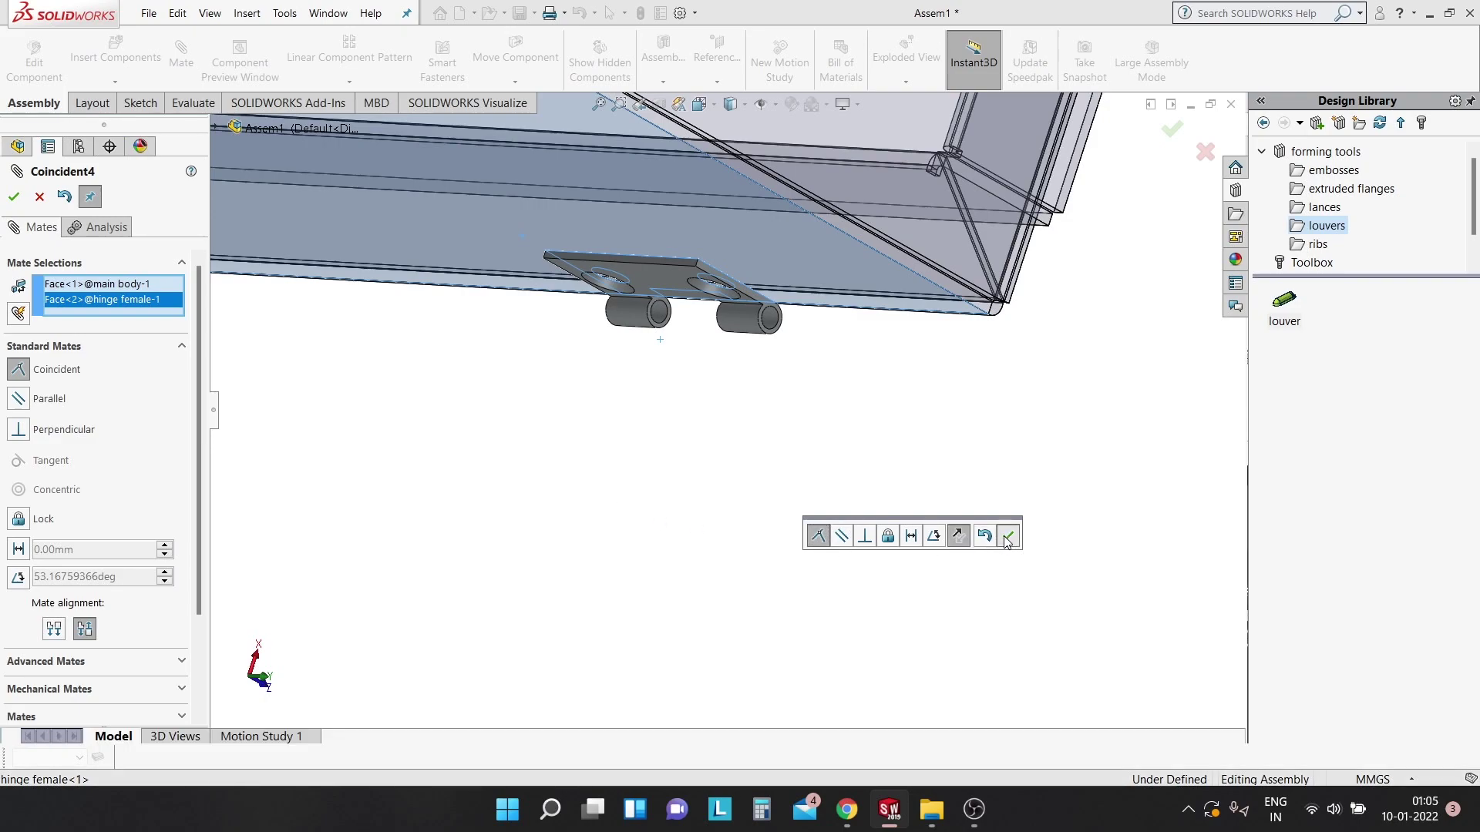
key(Return)
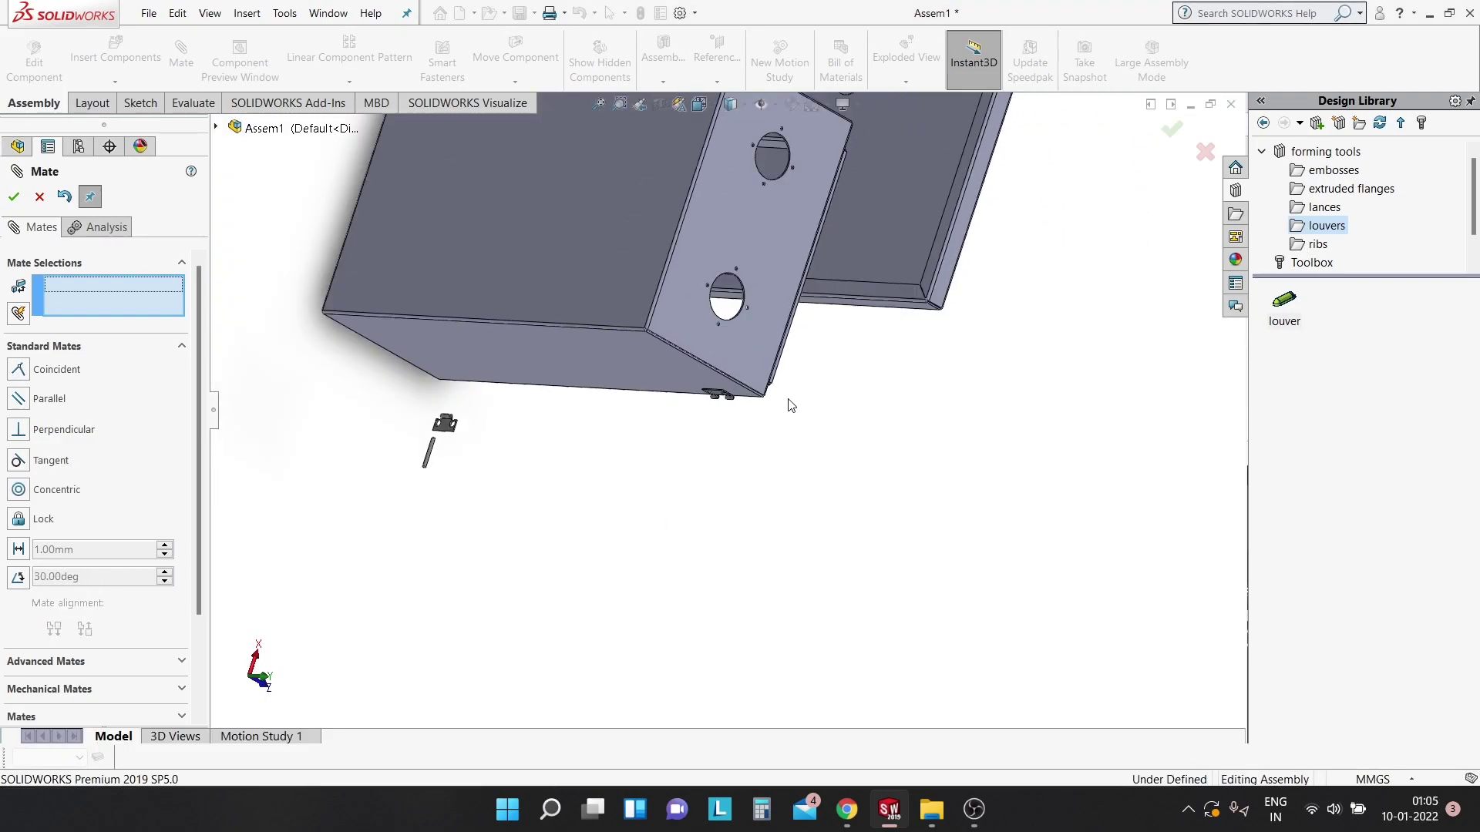
Slide the female hinge down along the door edge.
mouse_move(920, 456)
middle_down()
mouse_move(704, 271)
mouse_move(838, 474)
mouse_move(720, 533)
mouse_move(769, 594)
middle_up()
scroll(858, 554, up, 3)
scroll(815, 509, down, 5)
scroll(684, 383, down, 3)
scroll(792, 313, down, 3)
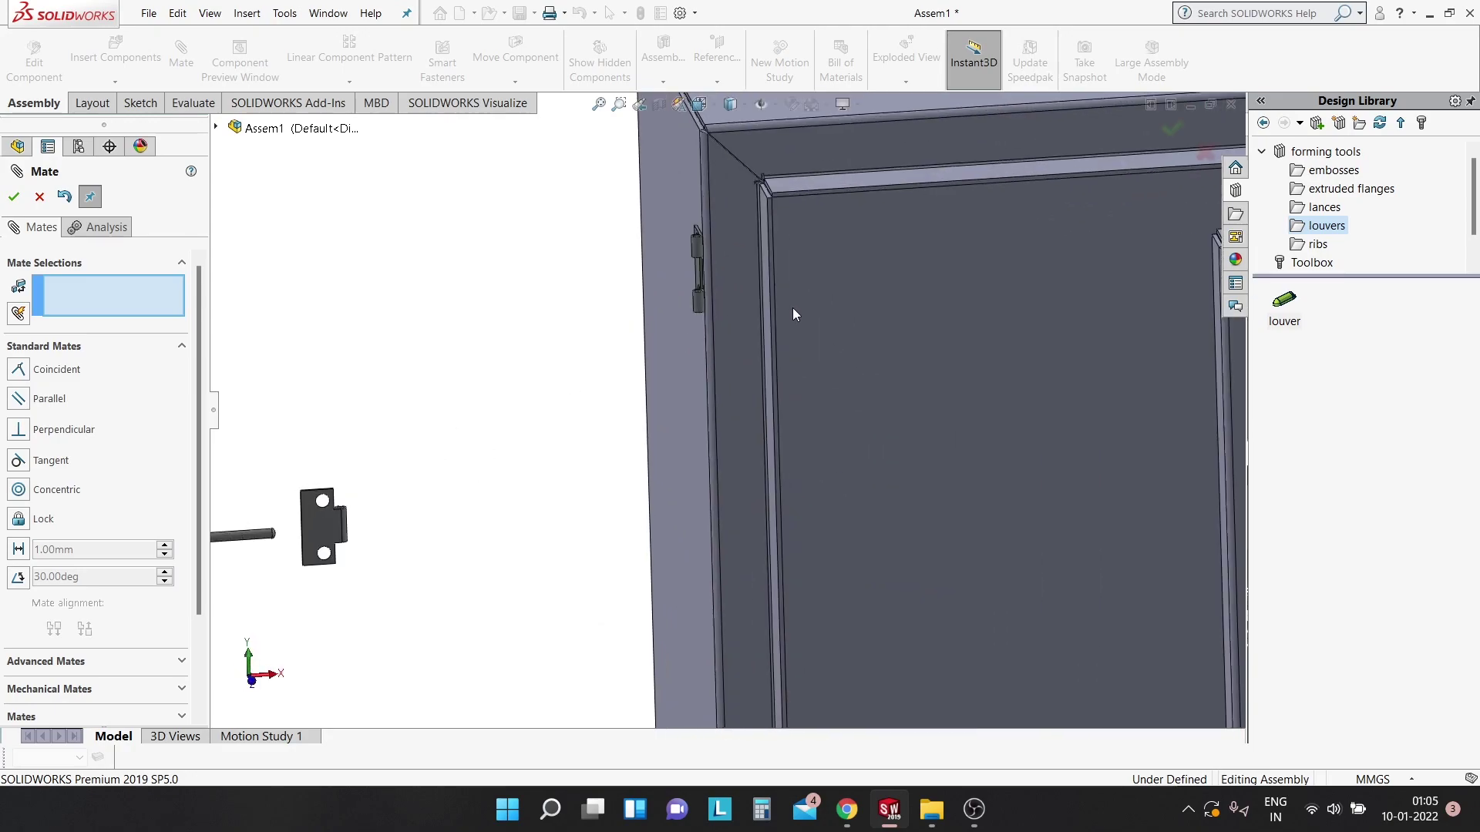
scroll(700, 248, down, 3)
scroll(698, 283, down, 2)
scroll(698, 284, down, 1)
mouse_move(699, 280)
mouse_down()
mouse_move(700, 174)
mouse_move(696, 334)
mouse_move(700, 192)
mouse_move(705, 238)
mouse_up()
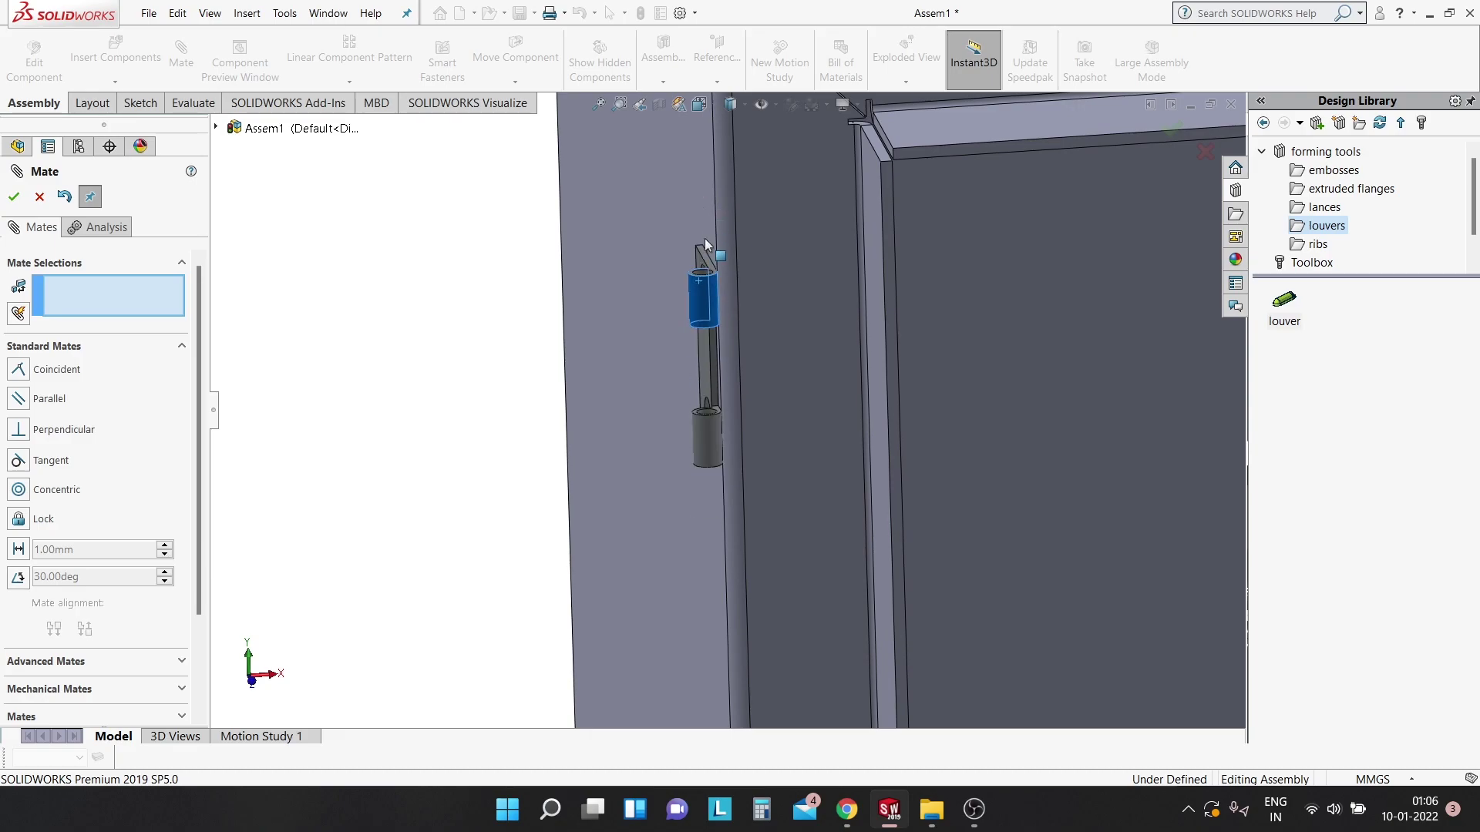
mouse_move(717, 347)
mouse_down()
mouse_move(684, 165)
mouse_move(688, 224)
mouse_up()
scroll(738, 208, up, 3)
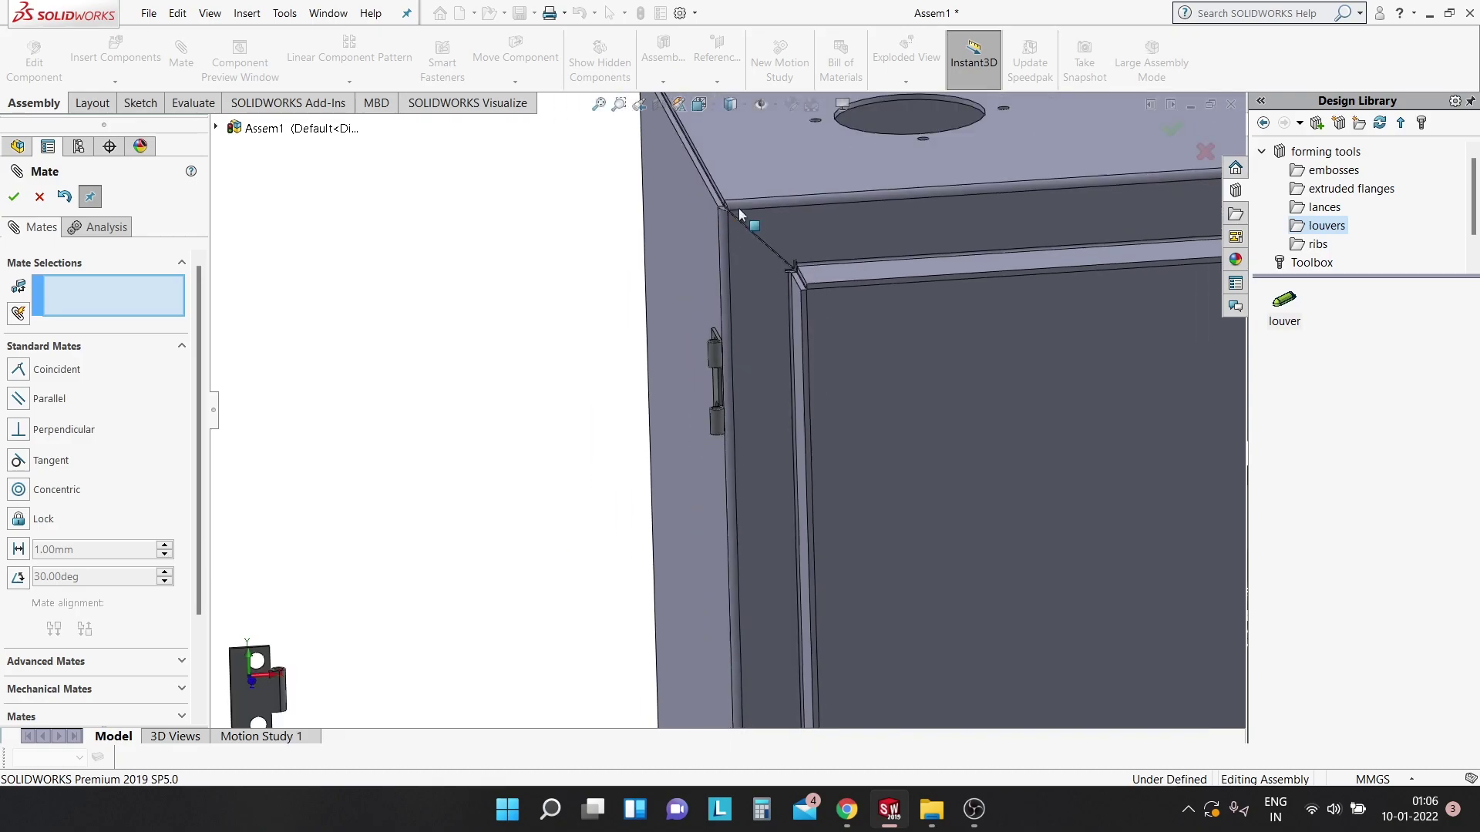
scroll(740, 210, down, 2)
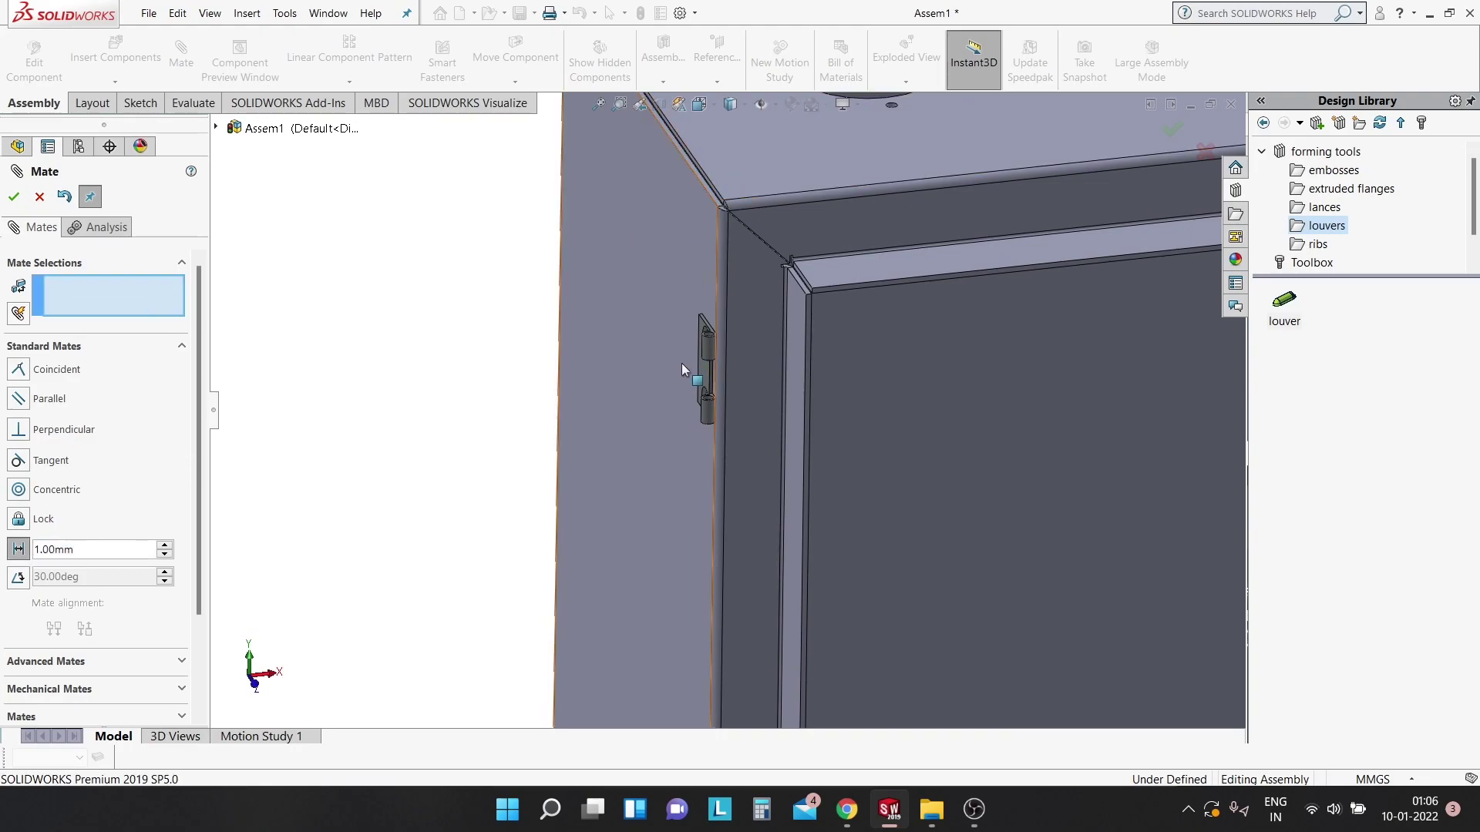
Add an 80 mm distance mate between the enclosure's top face and the hinge face.
click(759, 165)
scroll(669, 344, down, 3)
scroll(788, 367, down, 3)
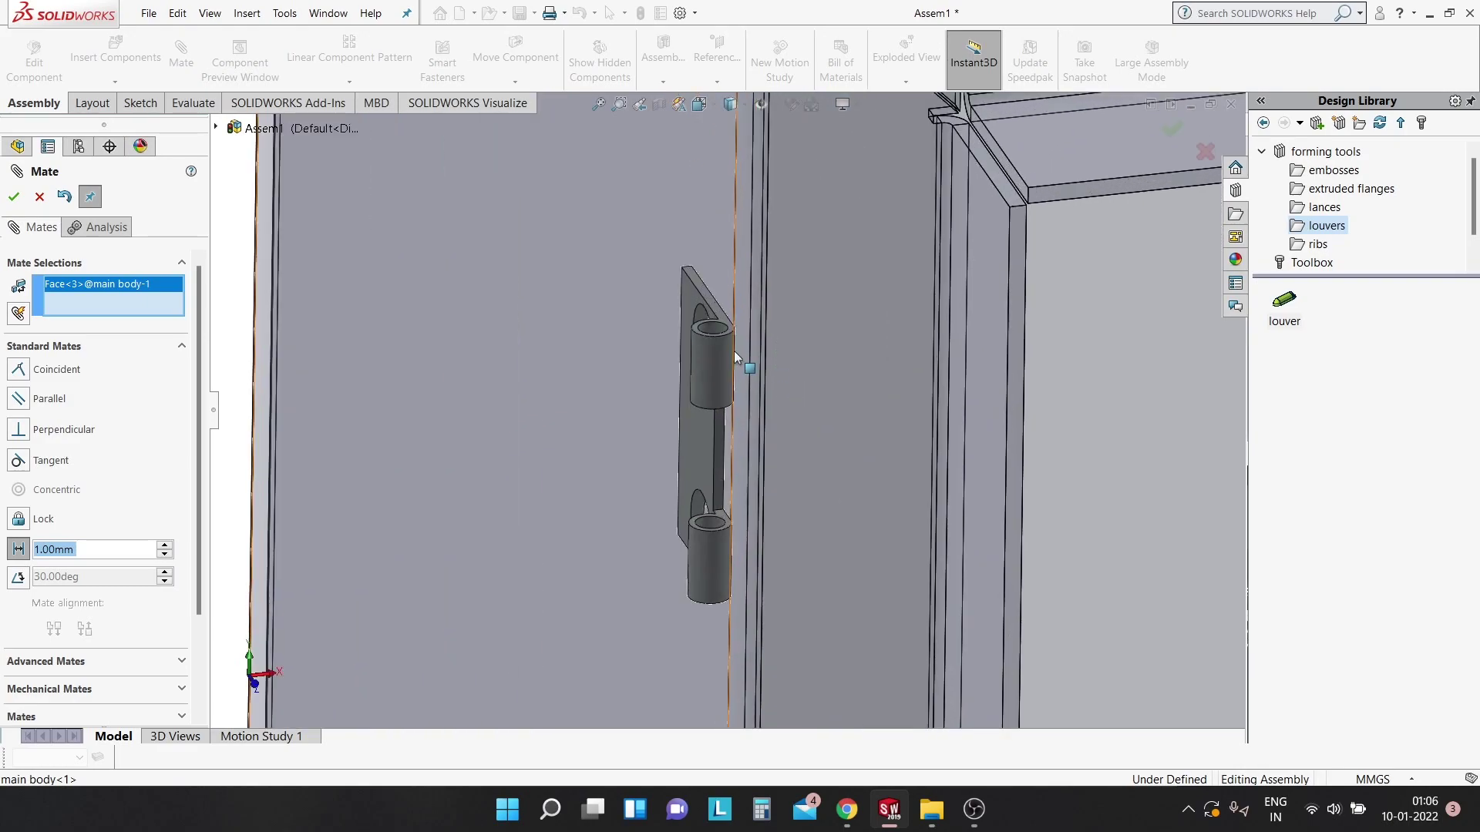
click(715, 308)
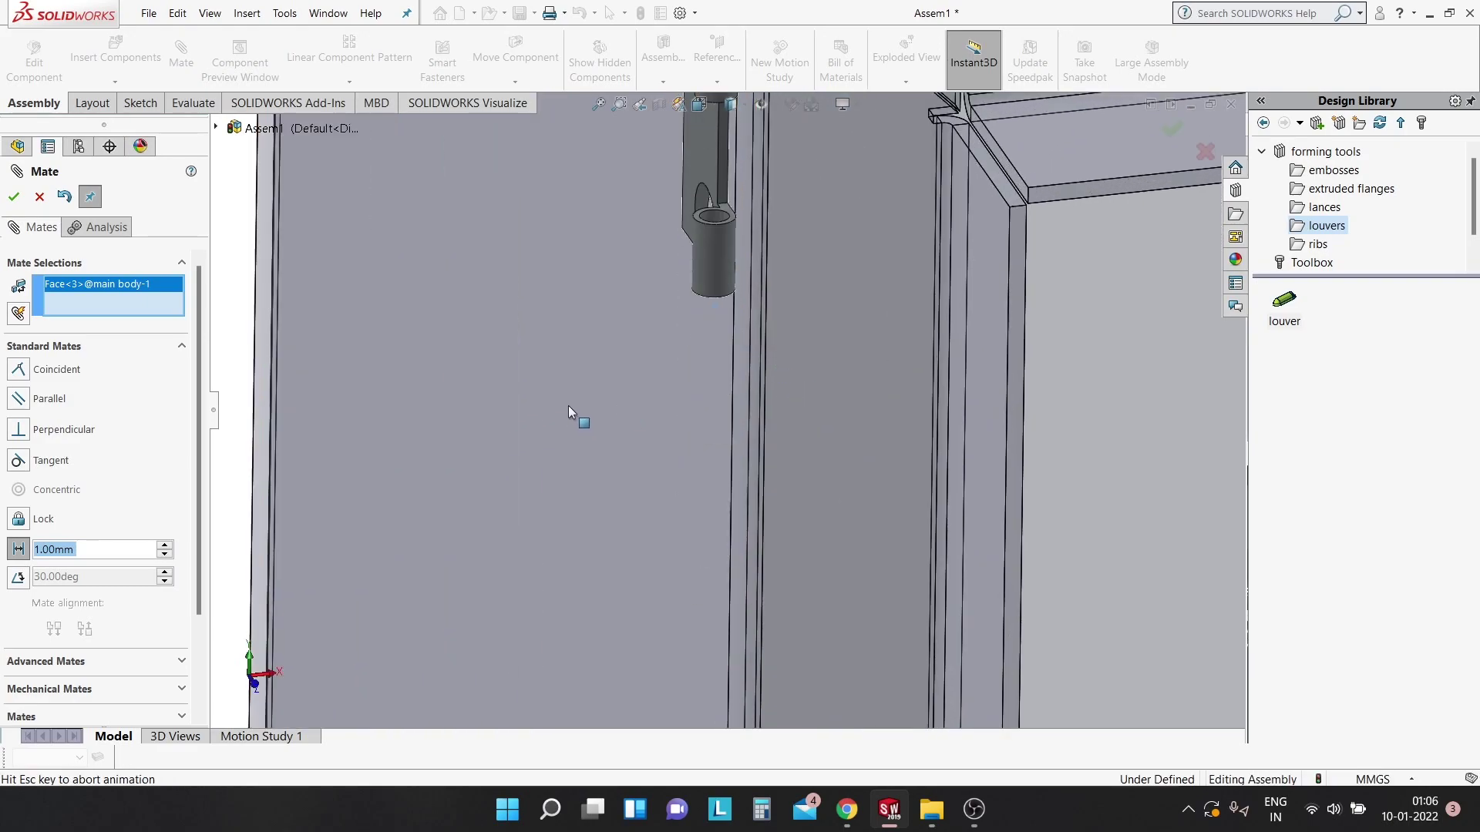
scroll(638, 386, up, 2)
scroll(638, 385, up, 3)
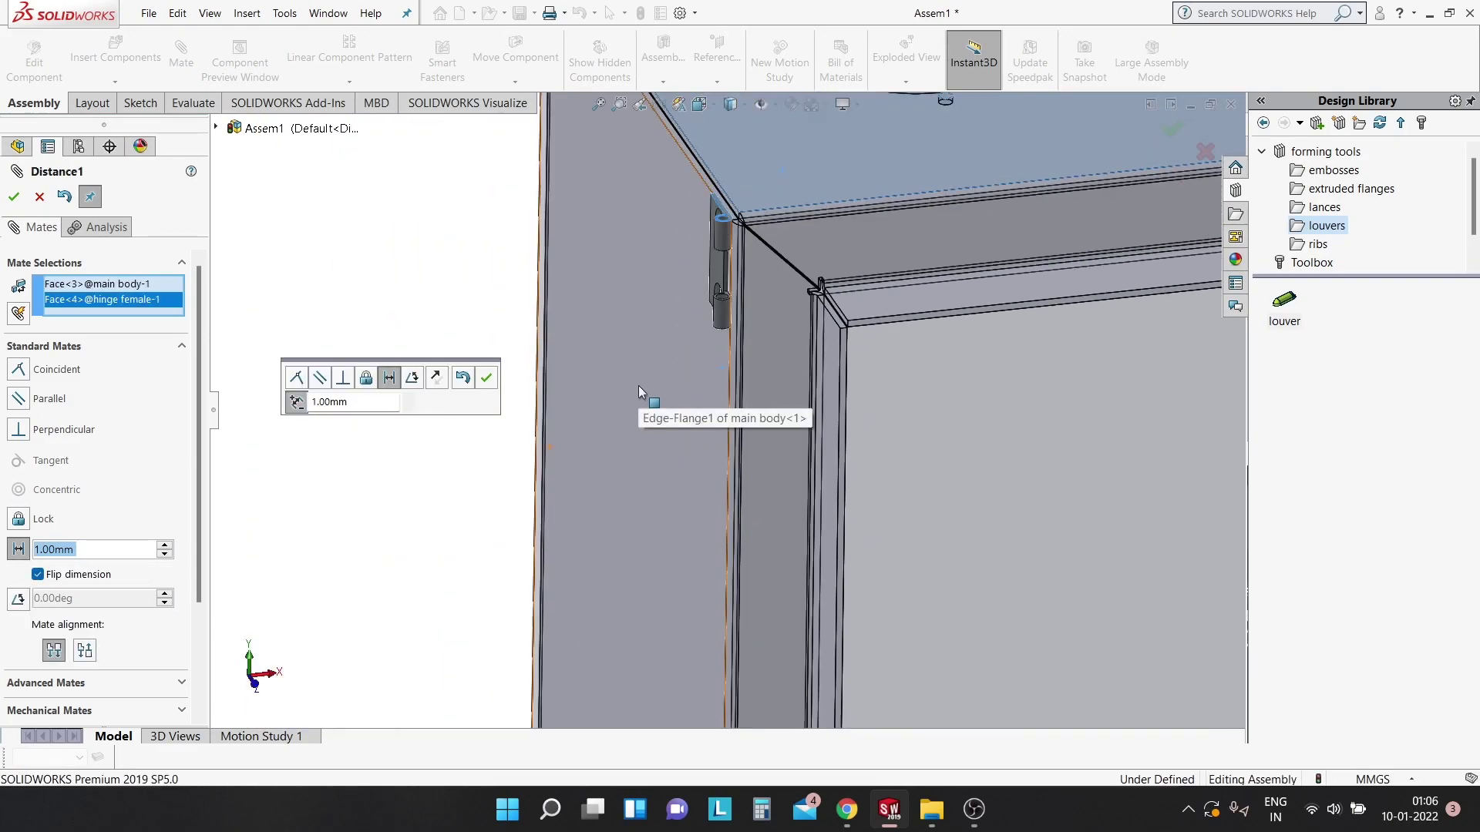
double_click(335, 404)
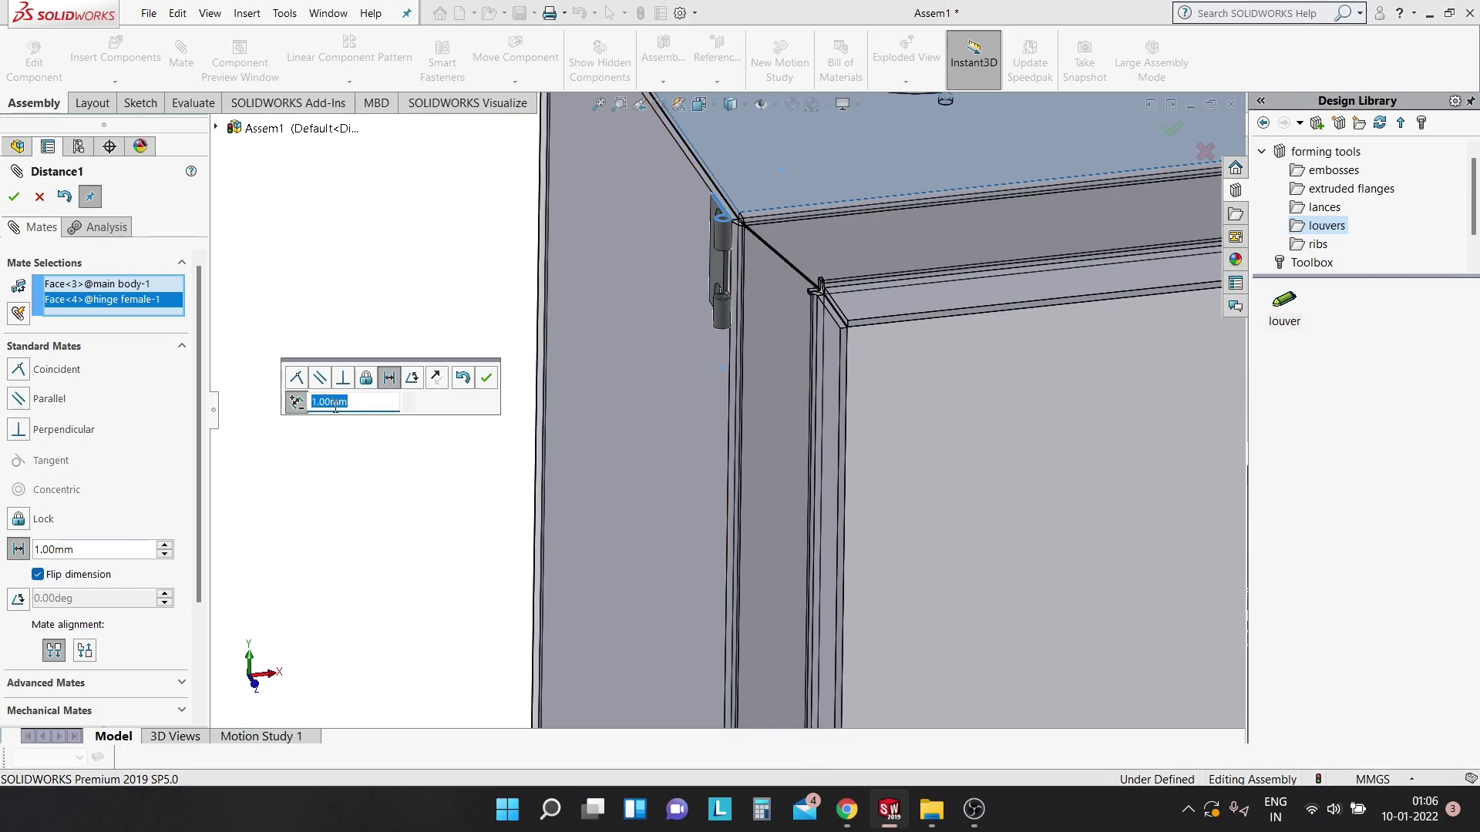
text(80)
key(Return)
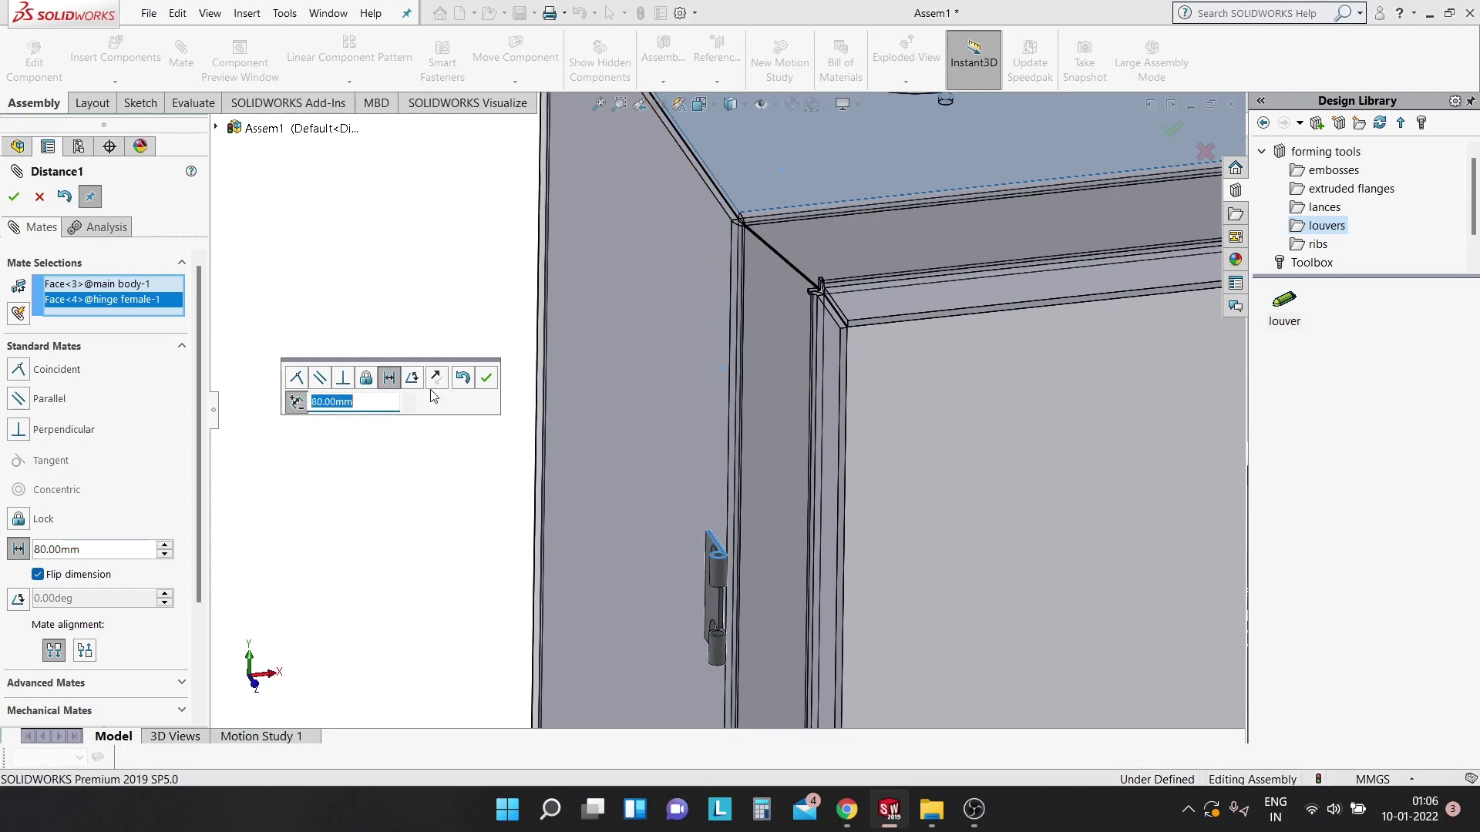
key(Return)
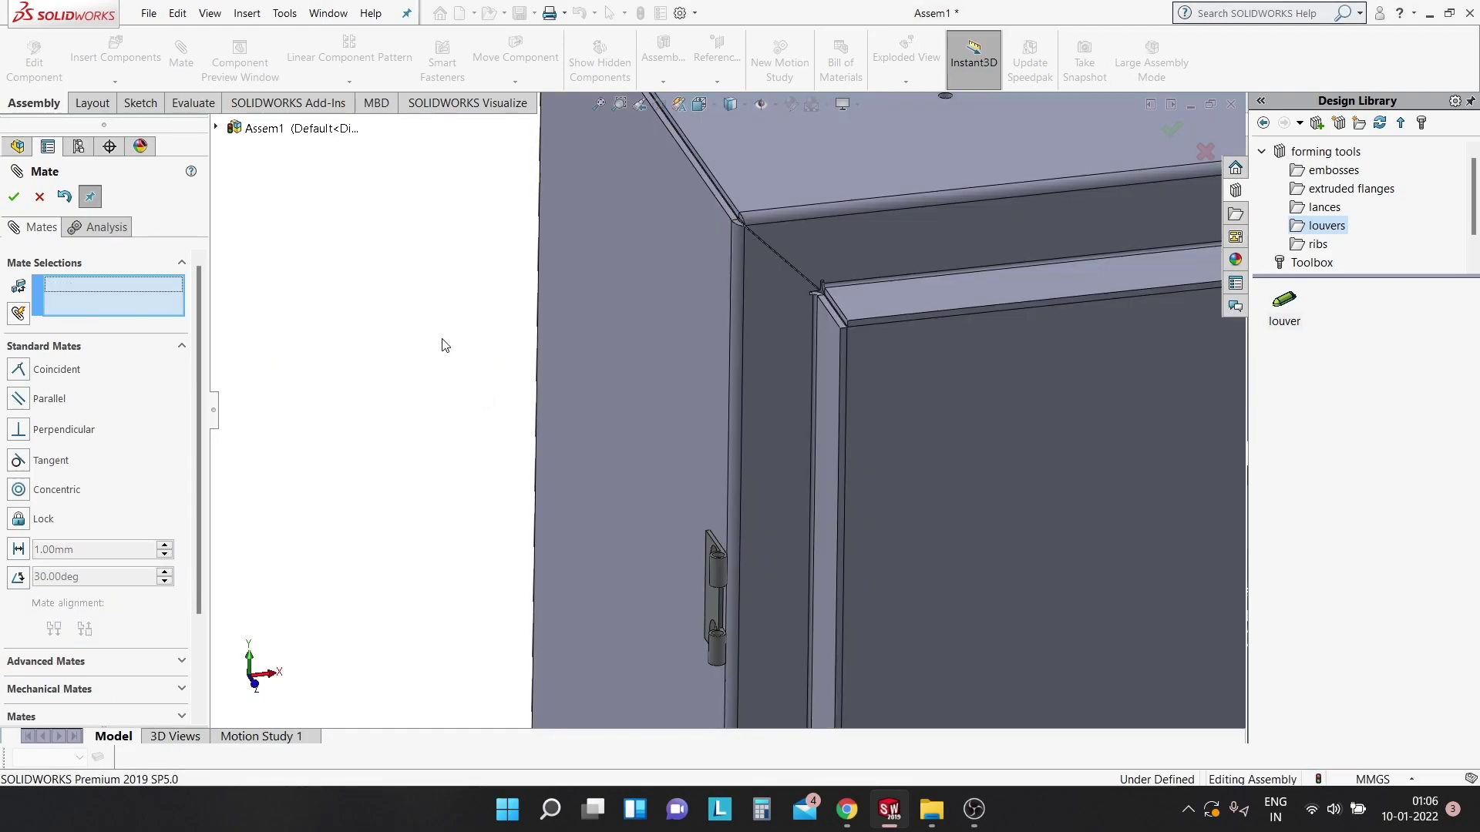
Exit Mate and drag the male hinge plate to a new position.
scroll(717, 501, down, 2)
scroll(735, 349, down, 5)
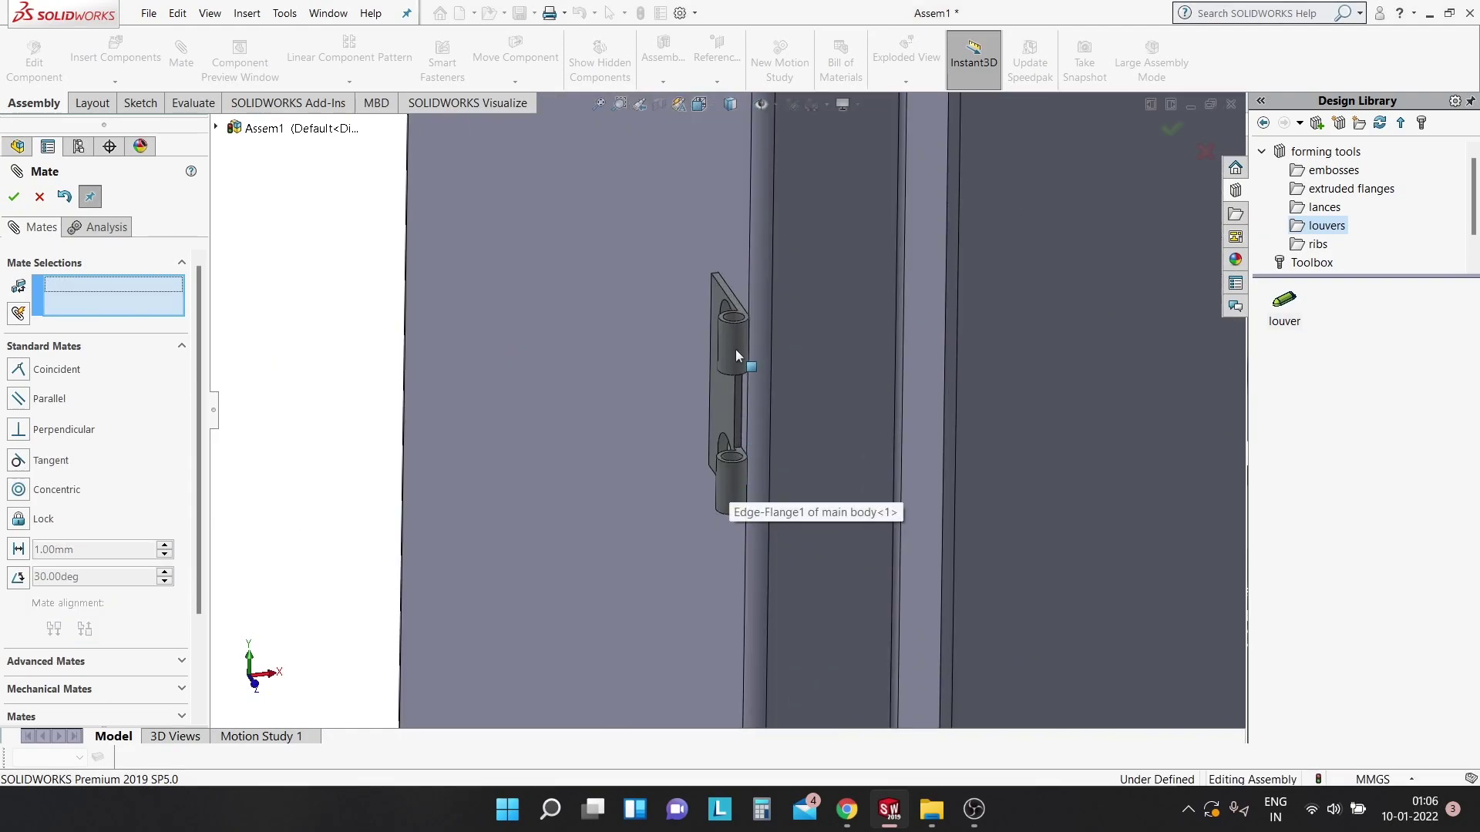
key(Escape)
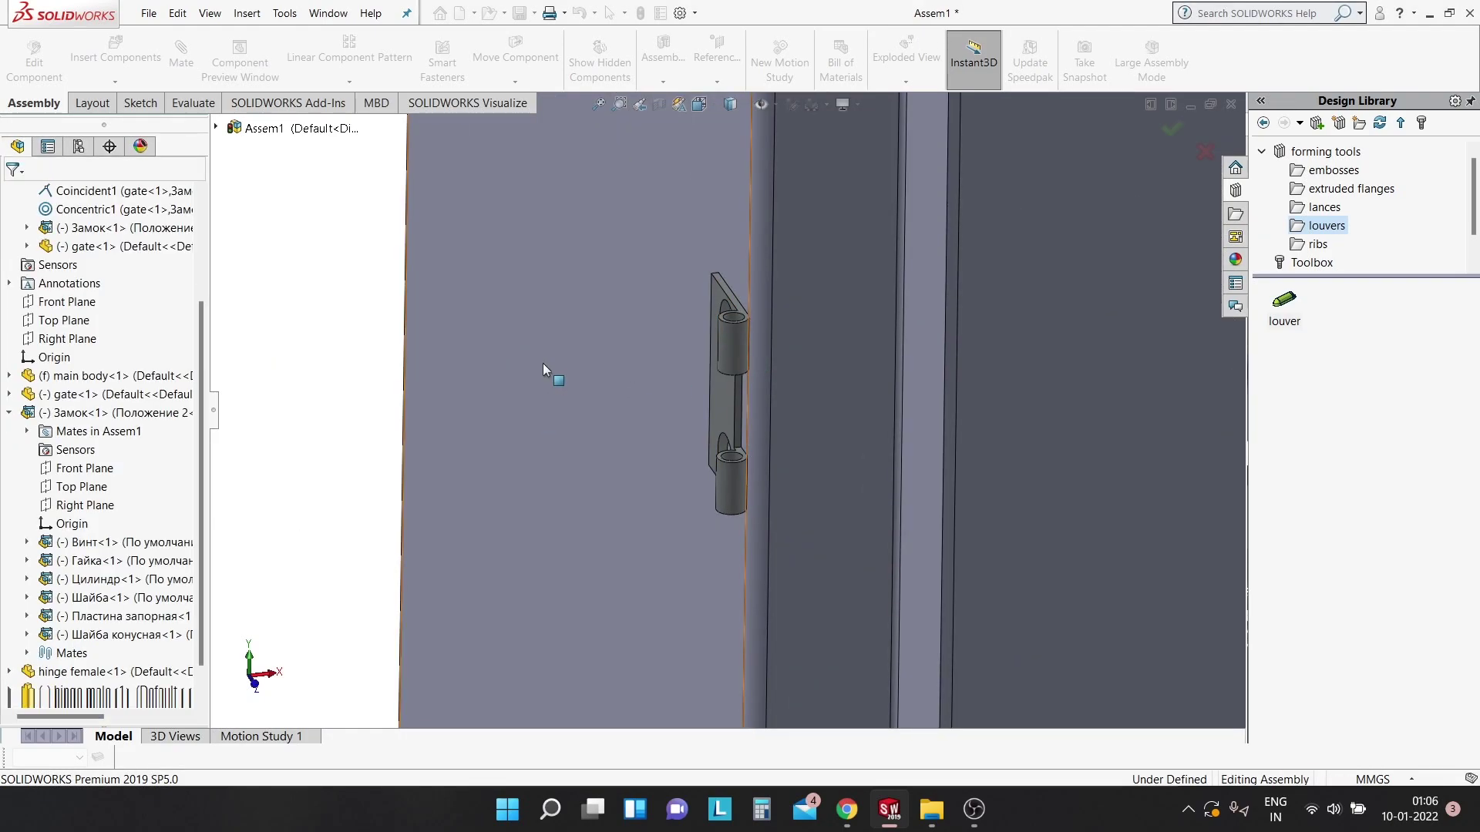
scroll(532, 358, up, 1)
scroll(523, 355, up, 3)
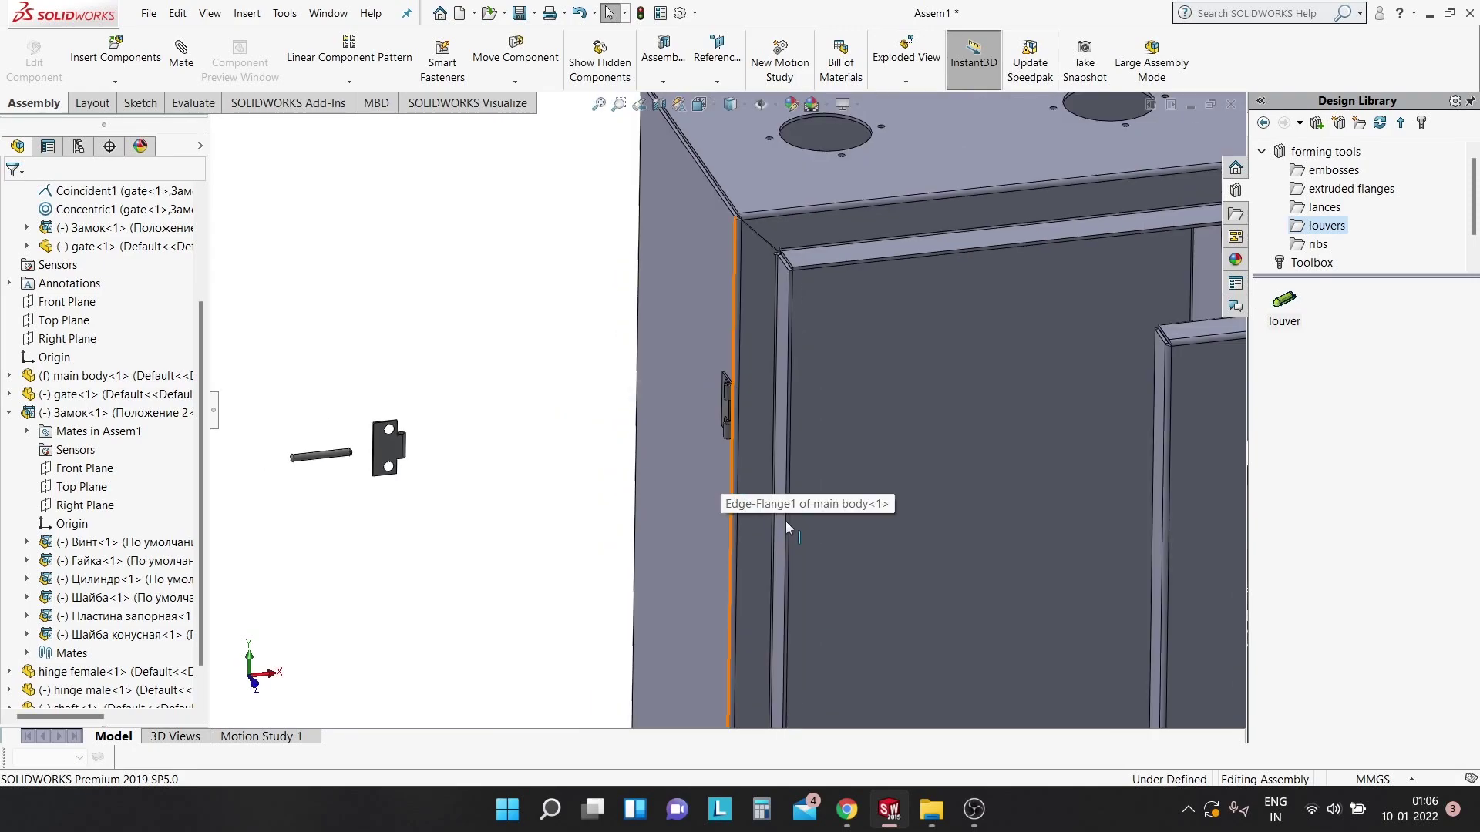
scroll(784, 521, up, 2)
scroll(777, 467, down, 1)
middle_drag(779, 455, 852, 419)
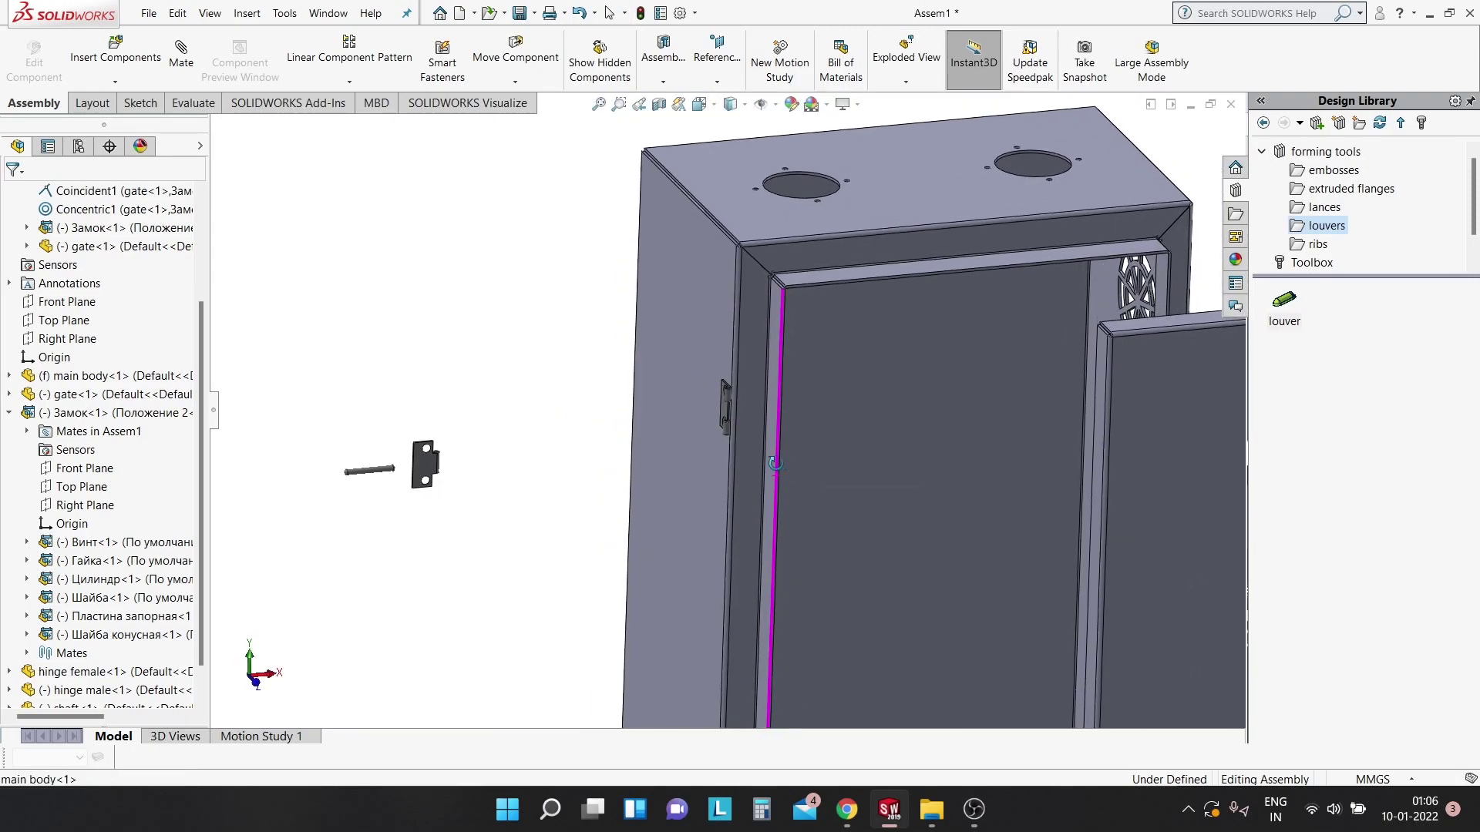
scroll(852, 419, down, 3)
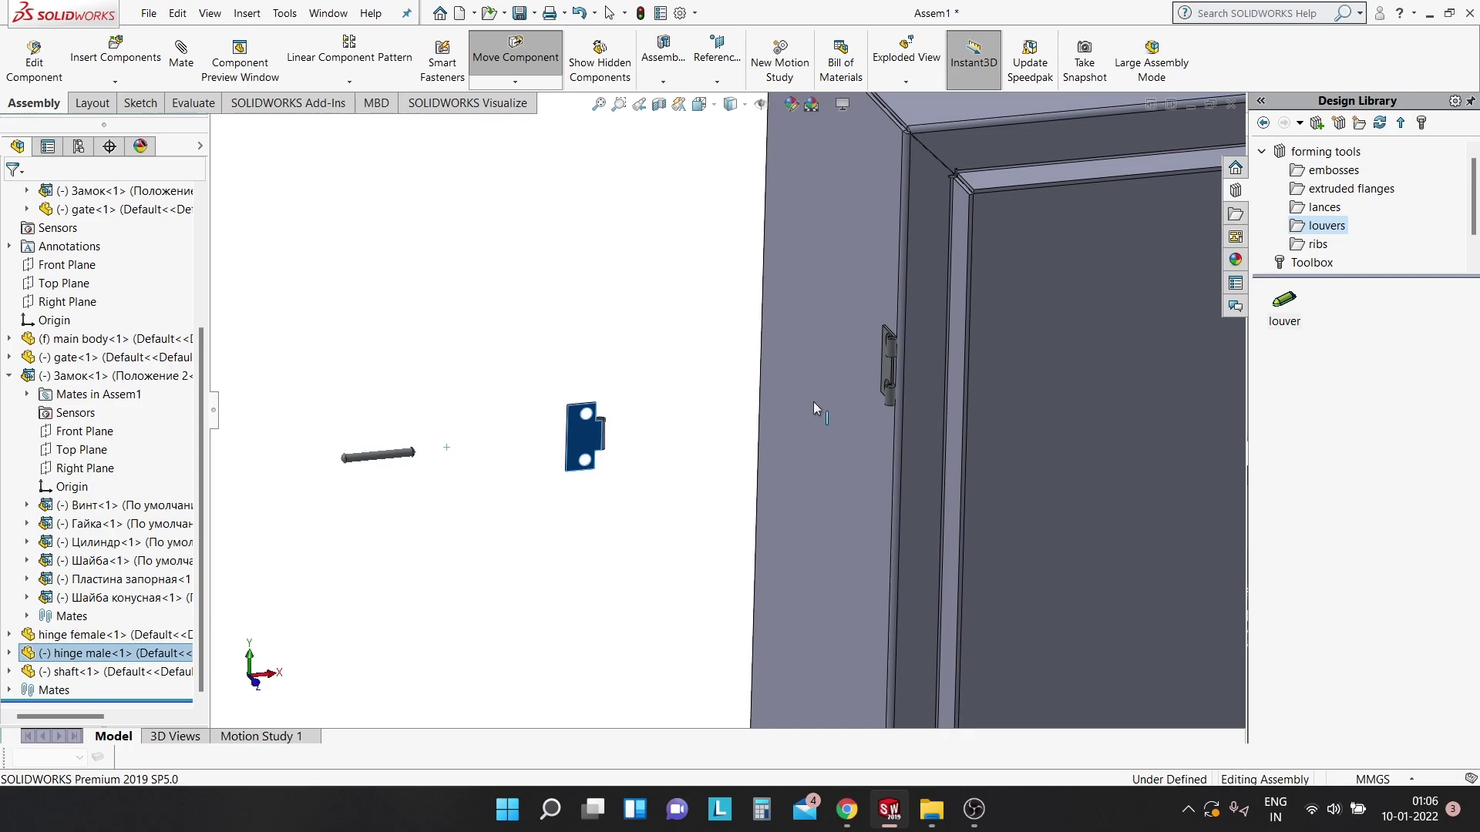
drag(853, 419, 776, 391)
scroll(512, 472, down, 3)
key(Escape)
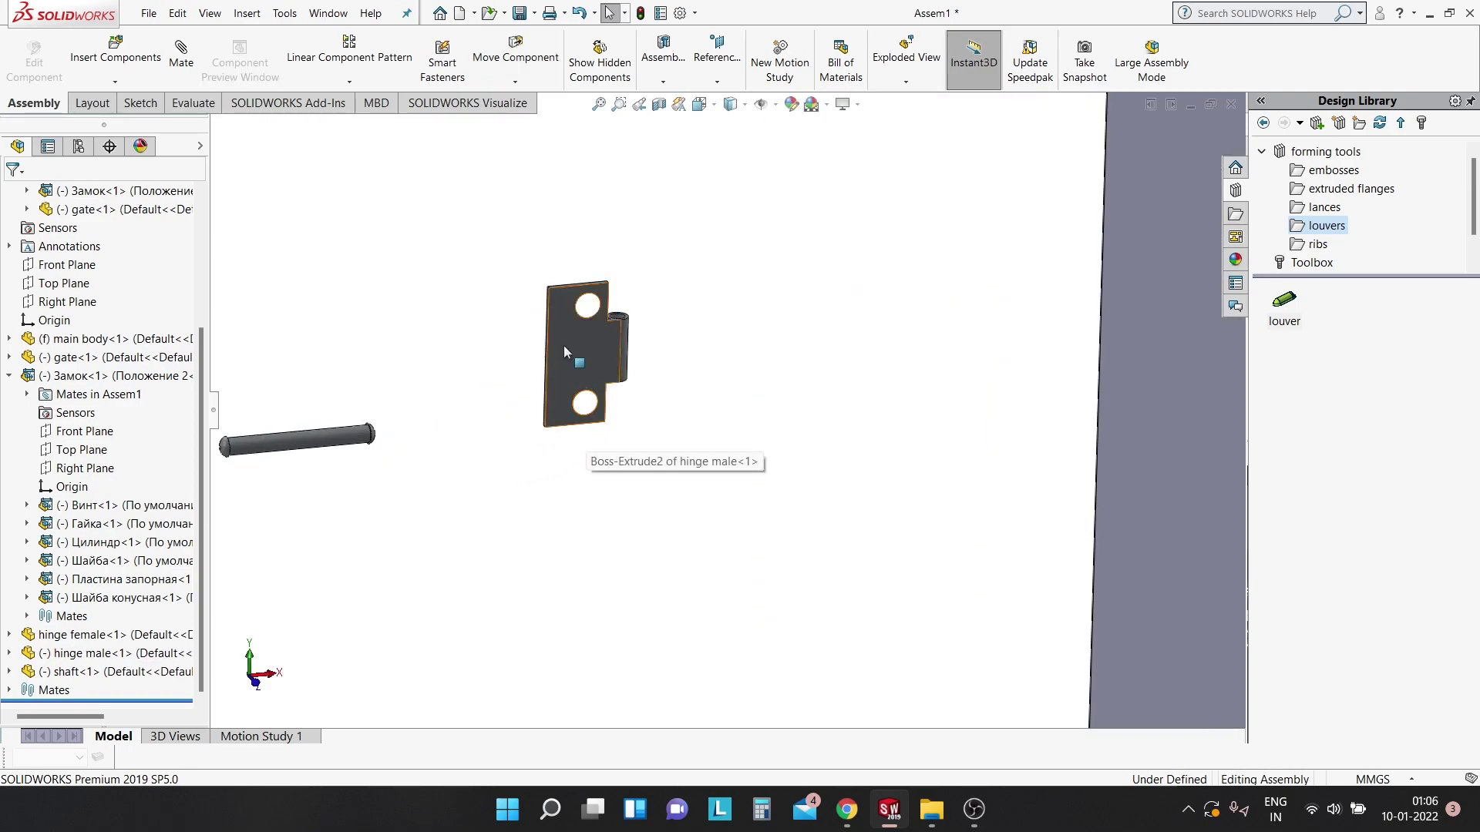
Swing the door from wide open to nearly closed.
scroll(794, 390, up, 2)
scroll(1022, 417, up, 2)
scroll(1081, 419, up, 3)
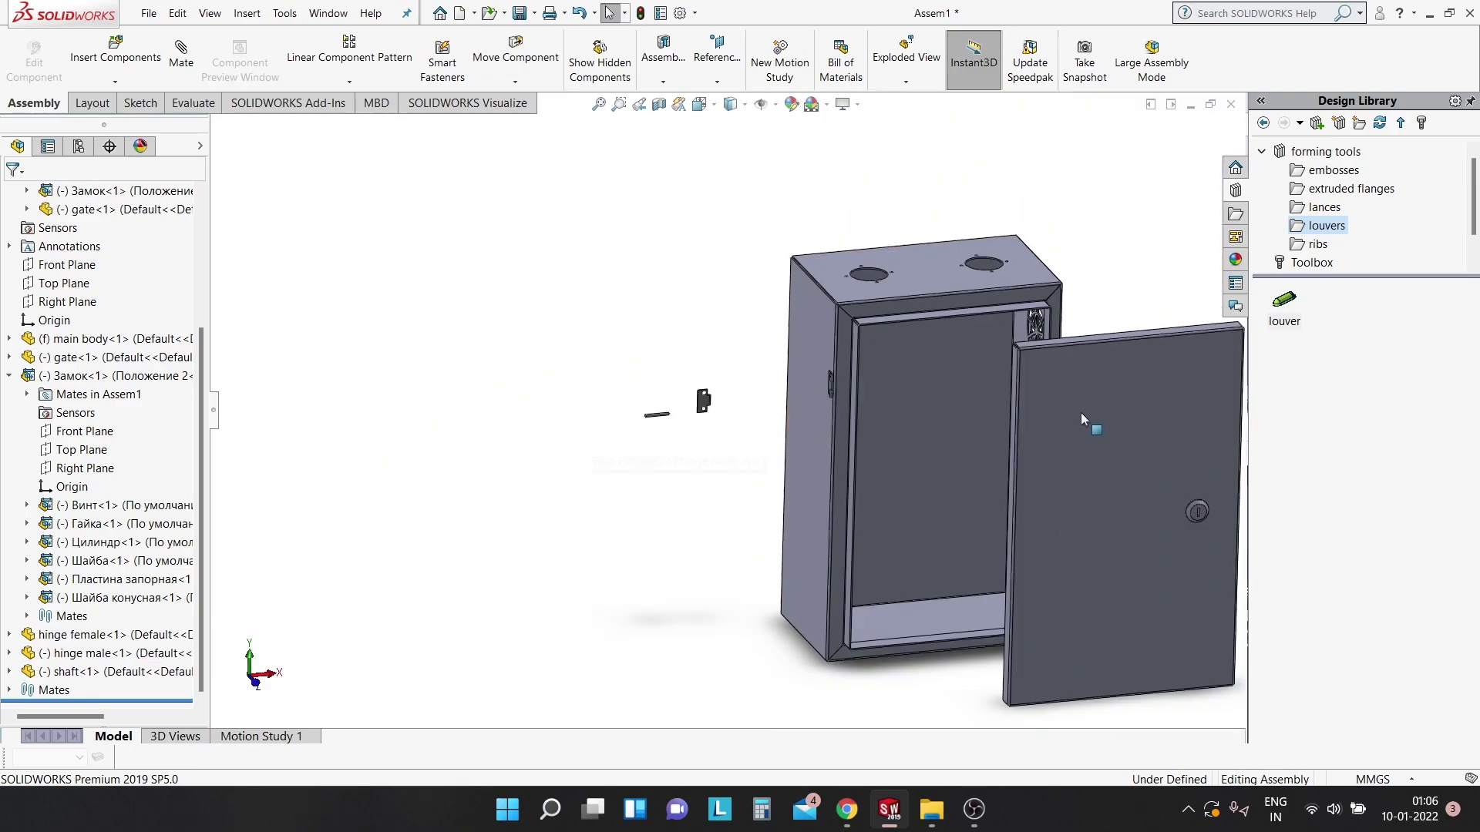
drag(1005, 434, 734, 407)
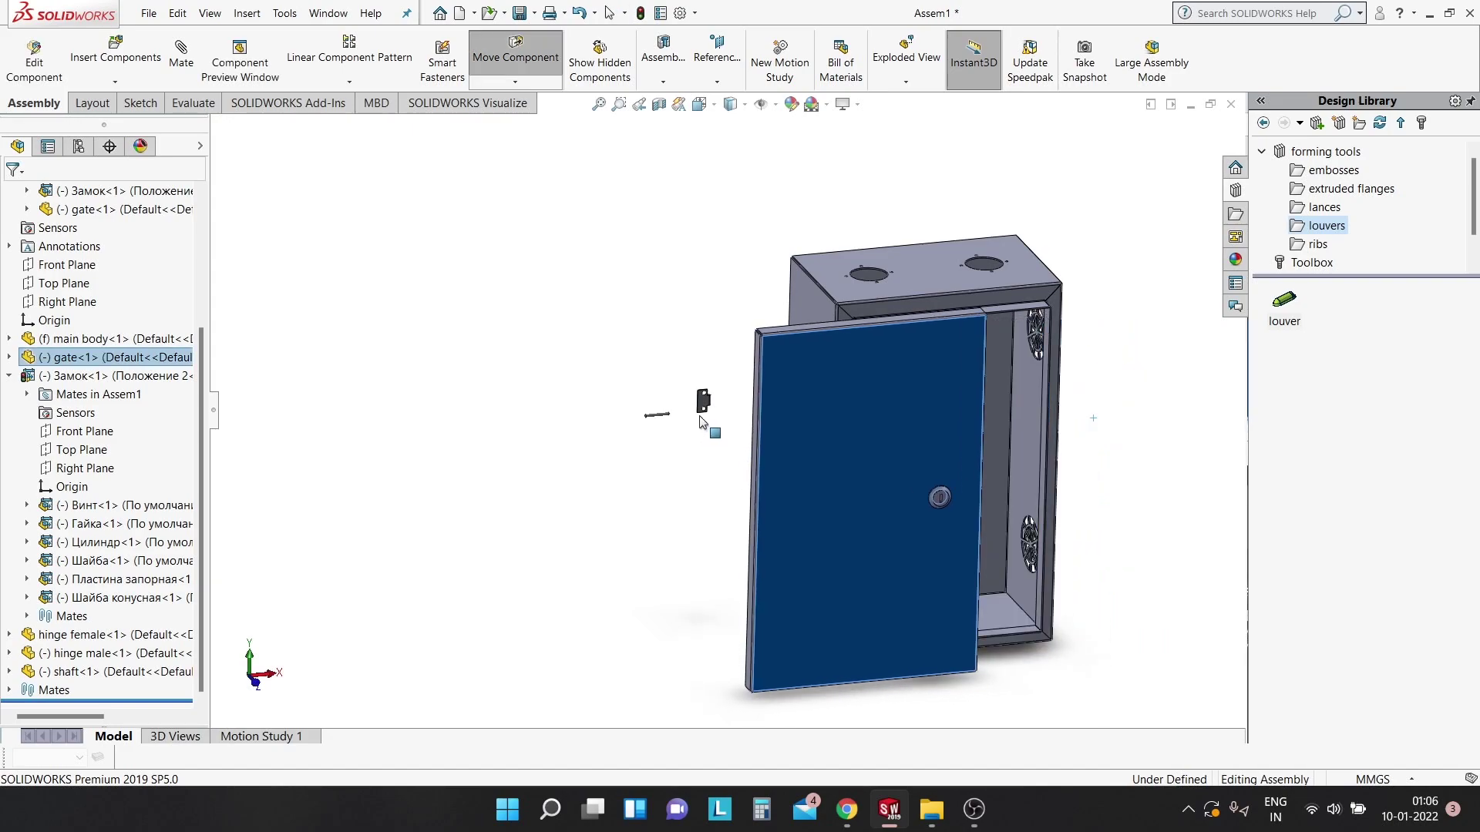
key(Escape)
Move the male hinge plate nearer the enclosure.
scroll(752, 420, down, 2)
scroll(755, 428, down, 2)
scroll(724, 429, down, 3)
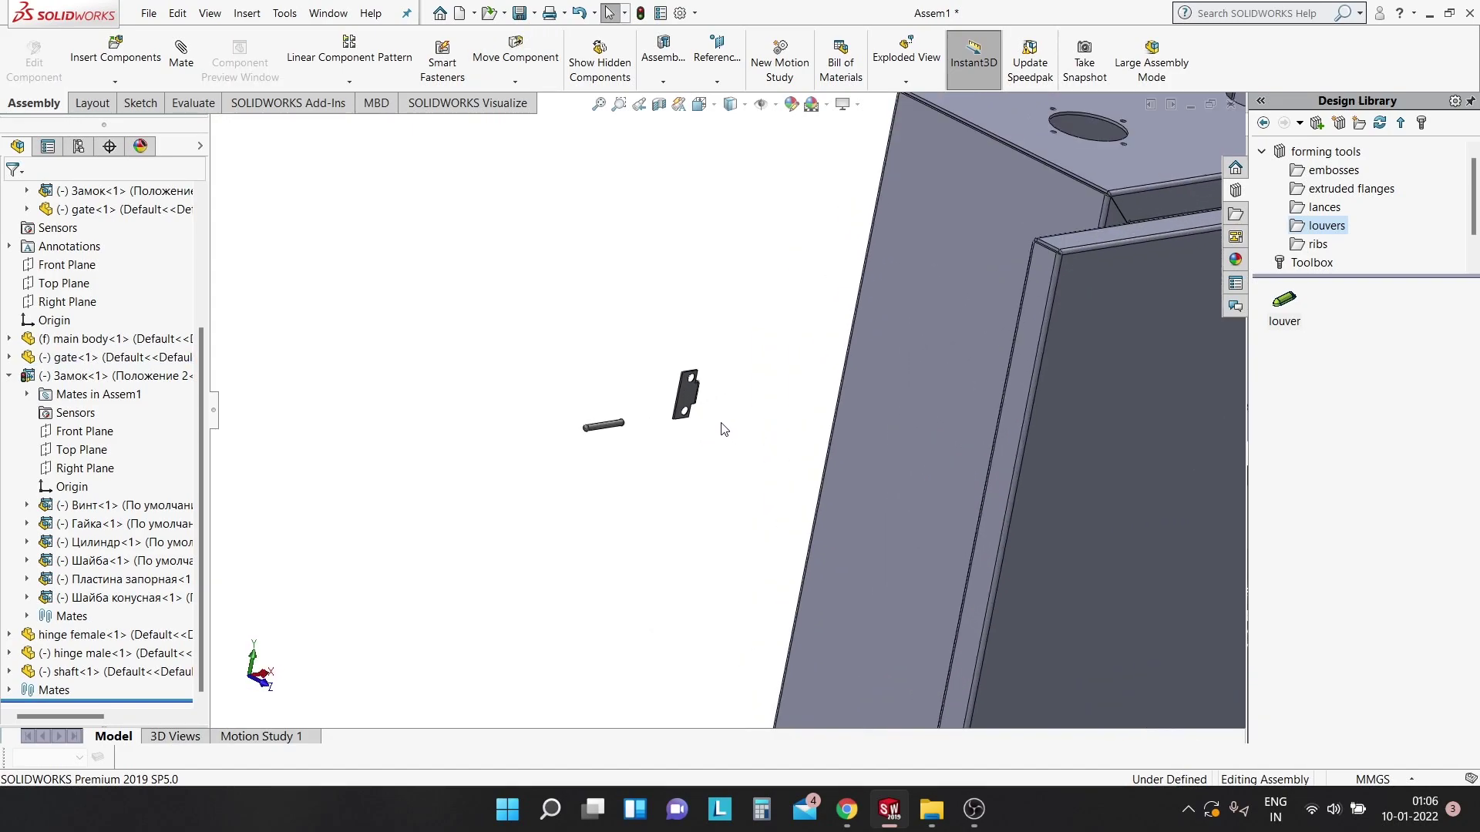
drag(688, 403, 876, 469)
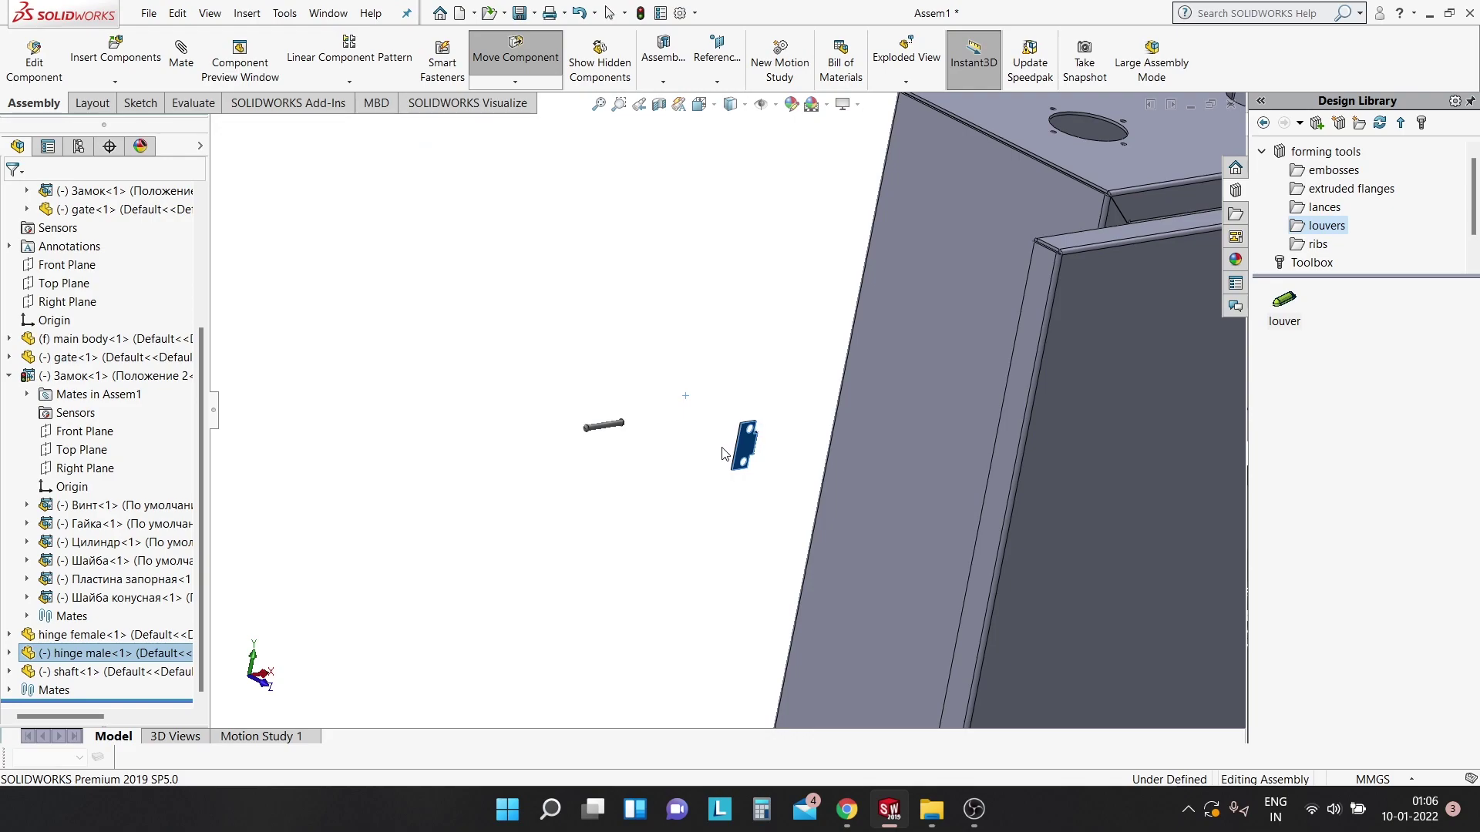
scroll(829, 462, up, 3)
key(Escape)
scroll(688, 446, up, 3)
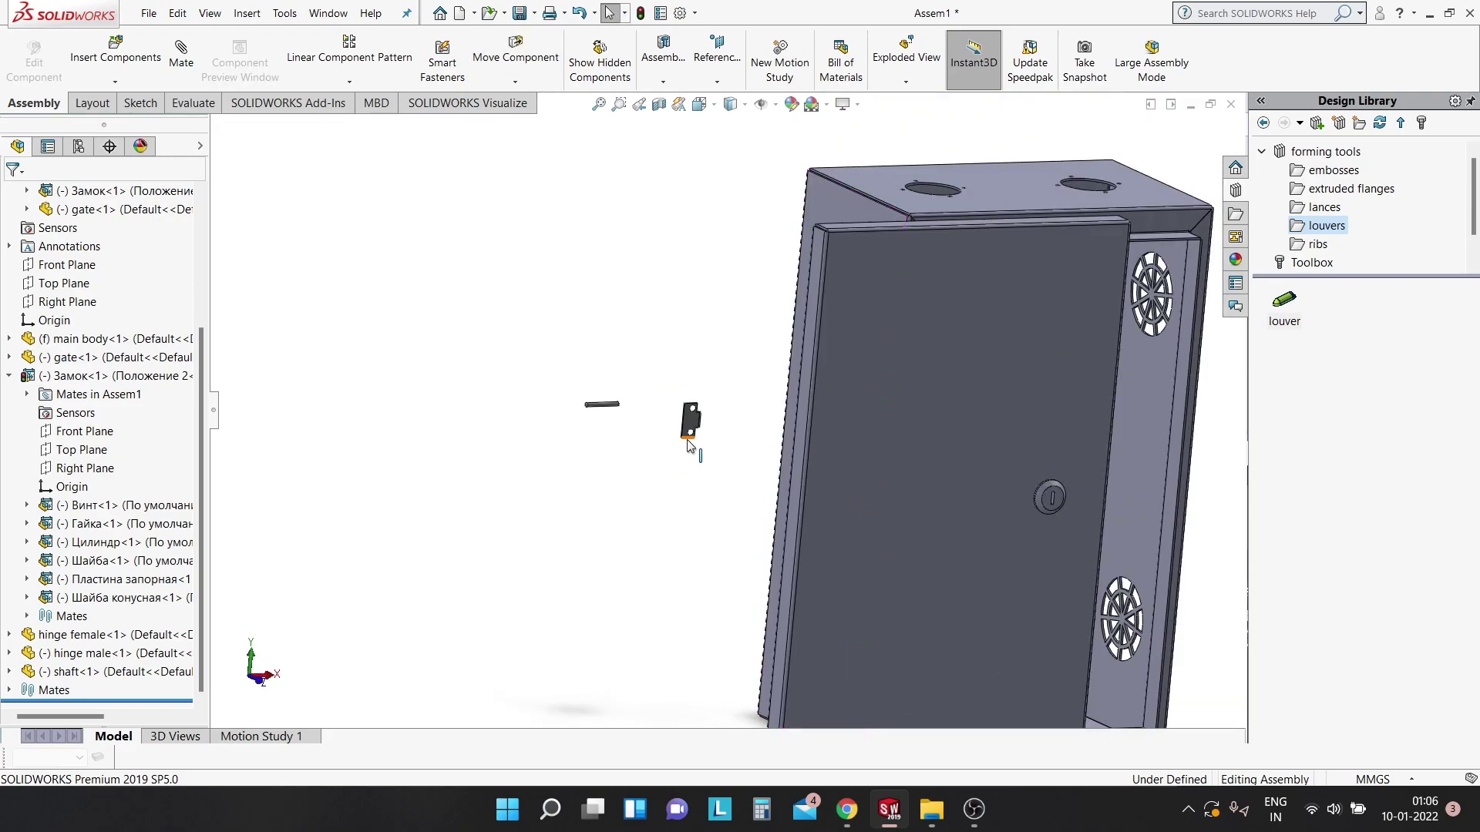
scroll(688, 445, down, 3)
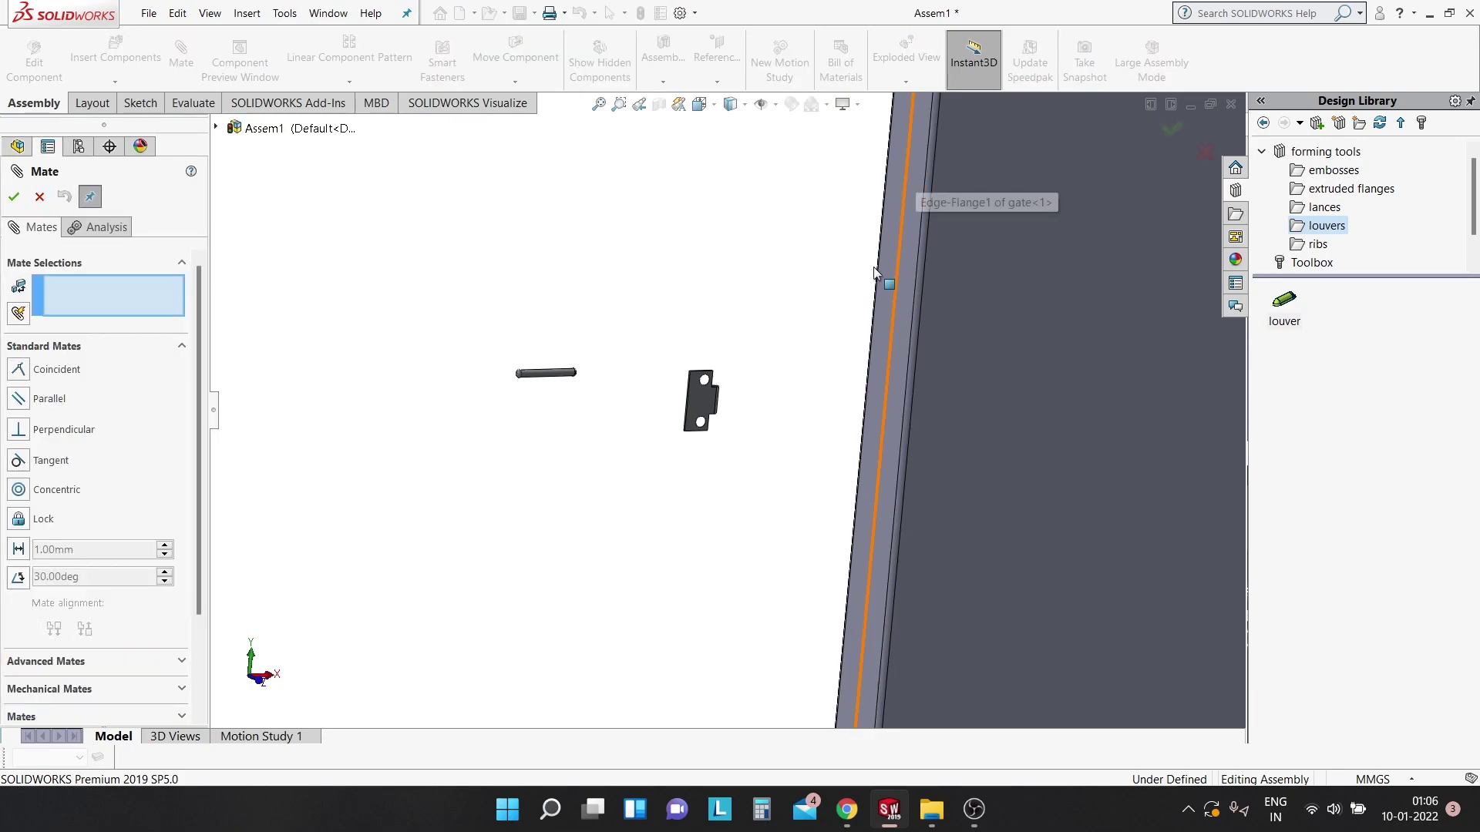
Select the male hinge plate's edge and the door edge for a coincident mate.
scroll(873, 241, up, 3)
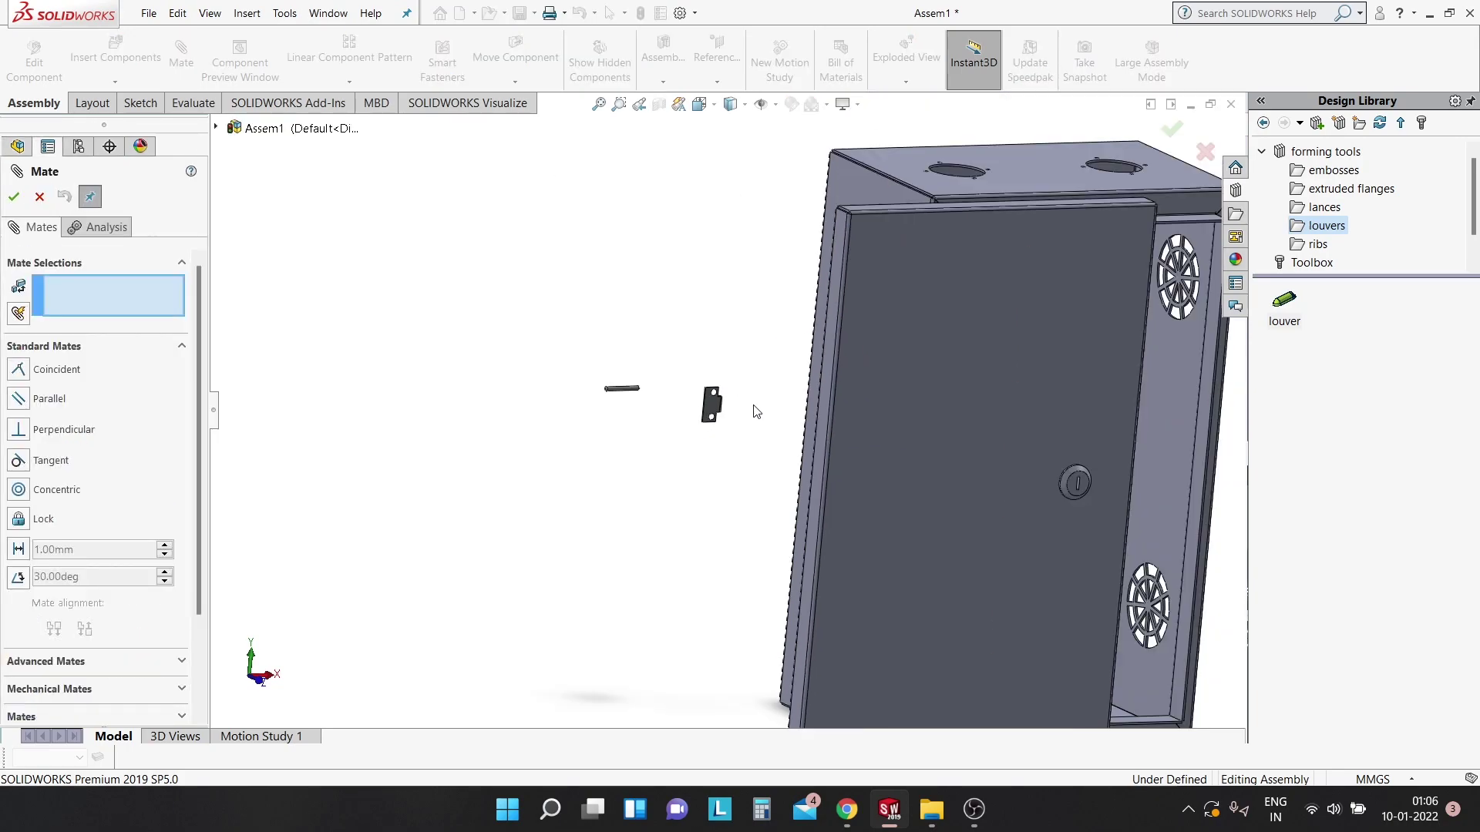
scroll(740, 414, down, 3)
scroll(711, 410, down, 2)
scroll(711, 401, down, 2)
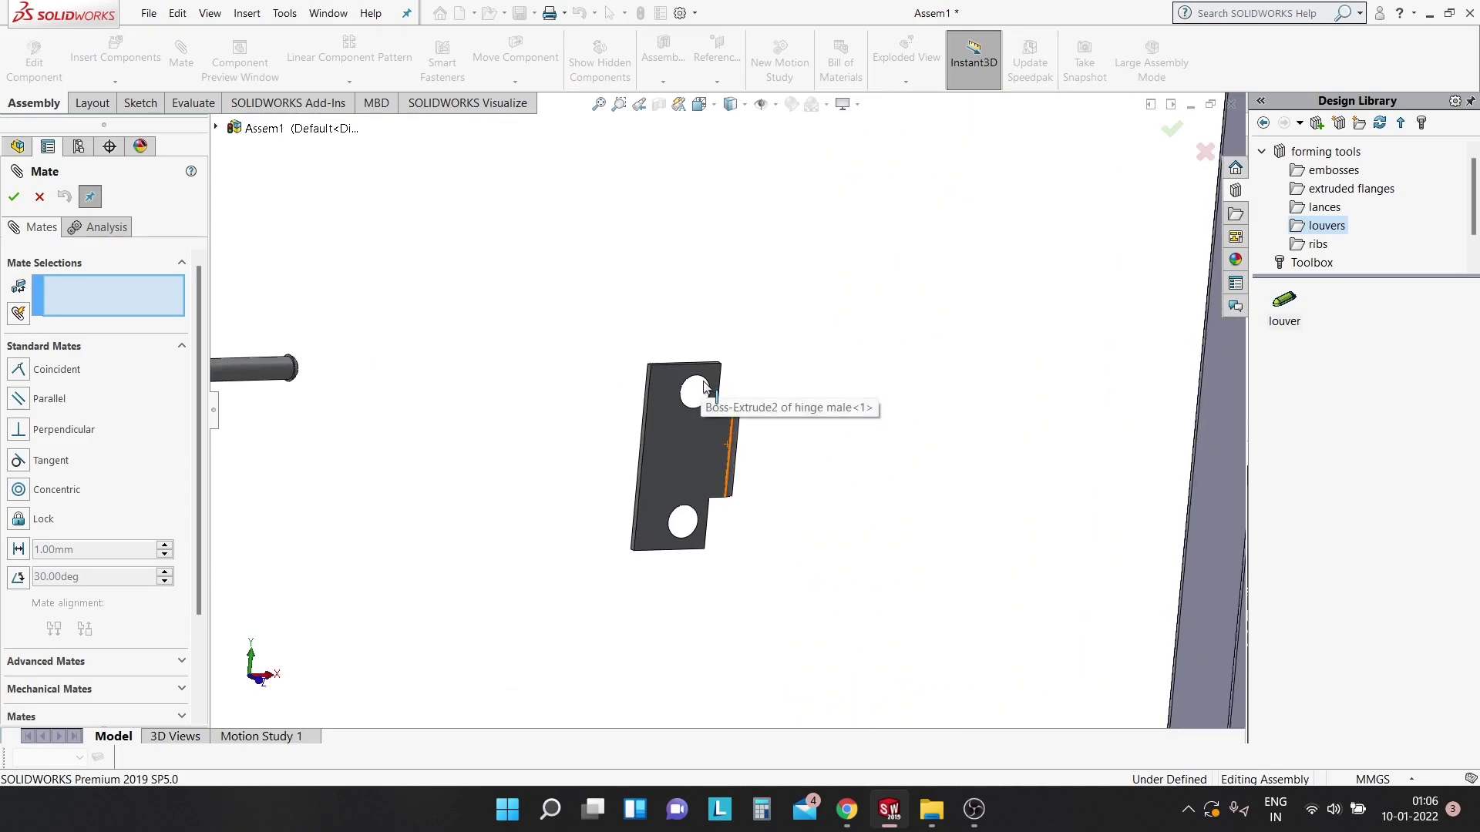
scroll(721, 398, down, 2)
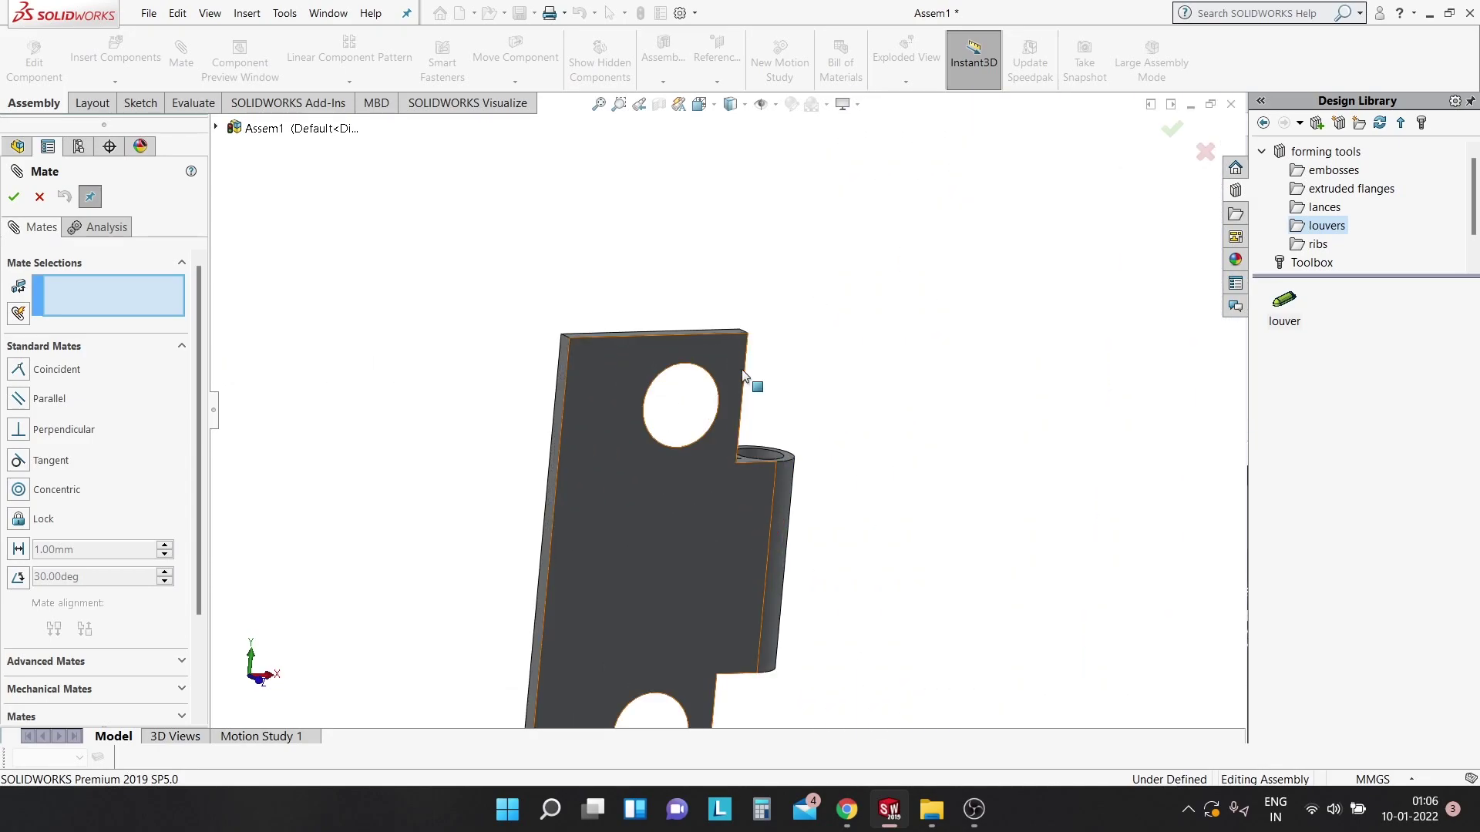
click(745, 377)
scroll(756, 377, up, 3)
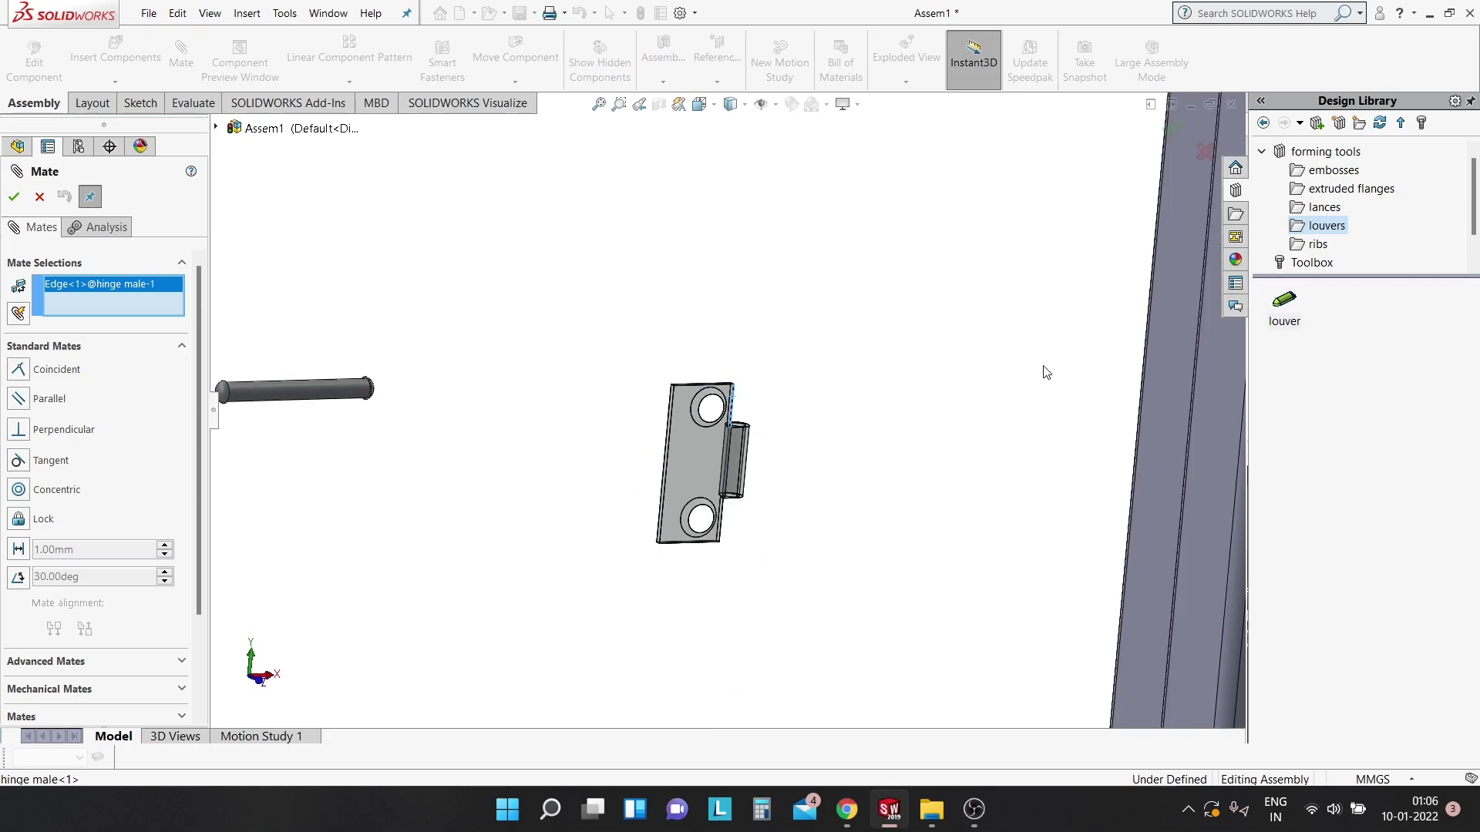
mouse_move(1046, 372)
middle_down()
mouse_move(1065, 360)
mouse_move(1066, 266)
mouse_move(885, 152)
mouse_move(919, 194)
mouse_move(788, 220)
mouse_move(821, 219)
mouse_move(775, 314)
middle_up()
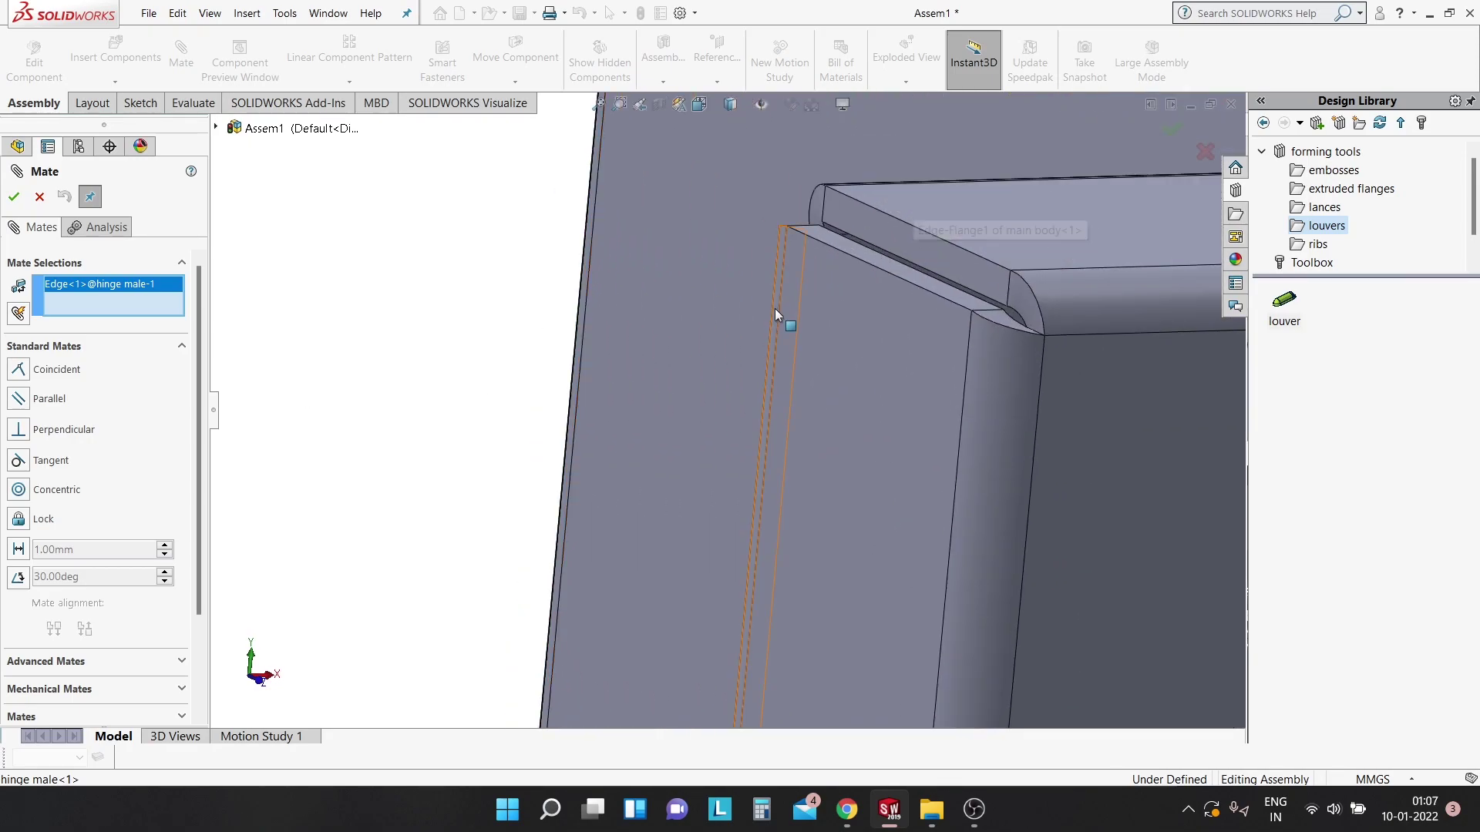
click(779, 313)
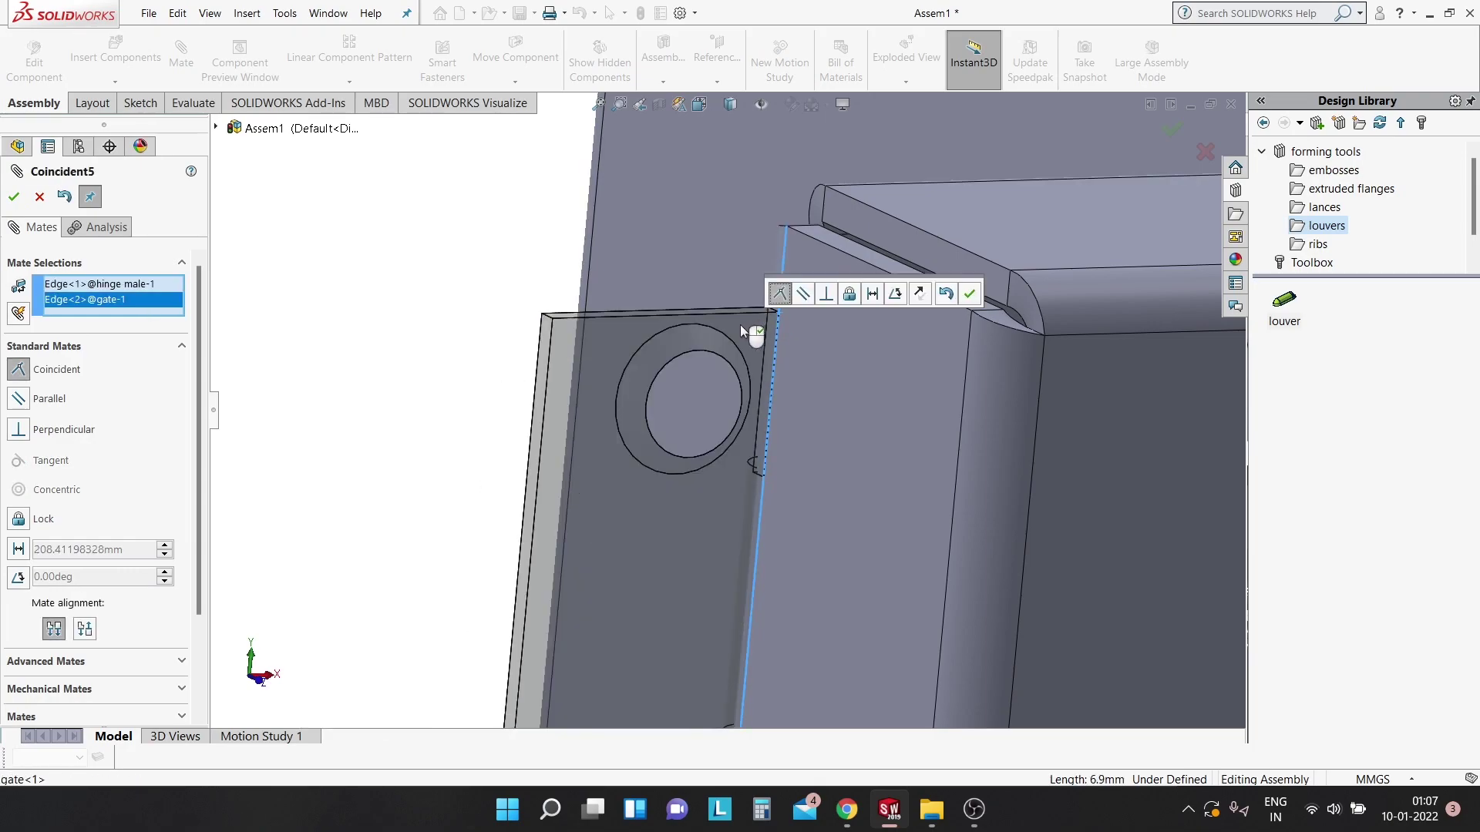
Accept the hinge-to-door coincident mate, exit Mate and zoom out.
scroll(740, 326, up, 3)
mouse_move(692, 303)
middle_down()
mouse_move(660, 390)
mouse_move(684, 524)
mouse_move(710, 431)
mouse_move(809, 324)
middle_up()
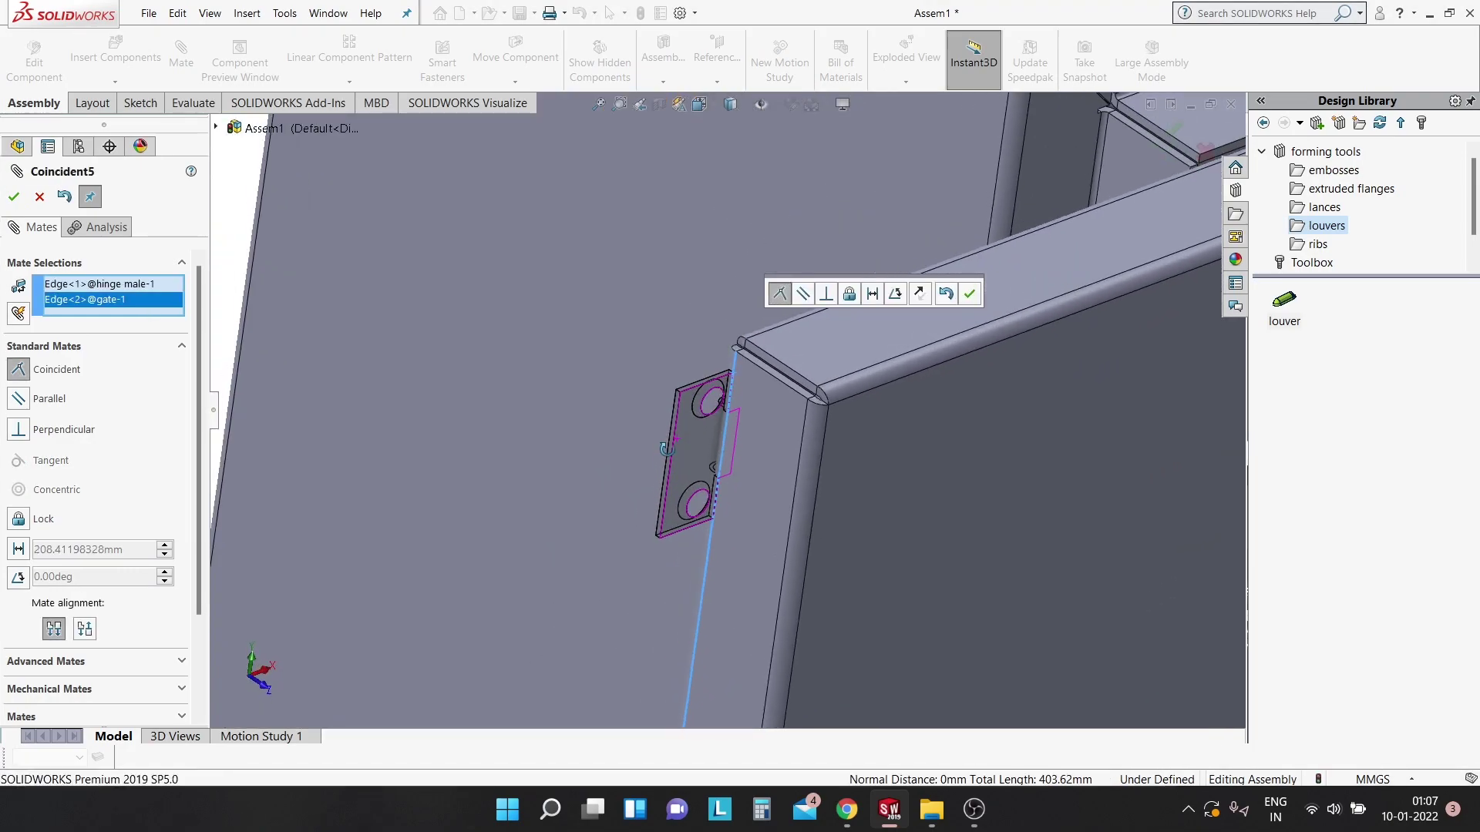
click(970, 296)
key(Return)
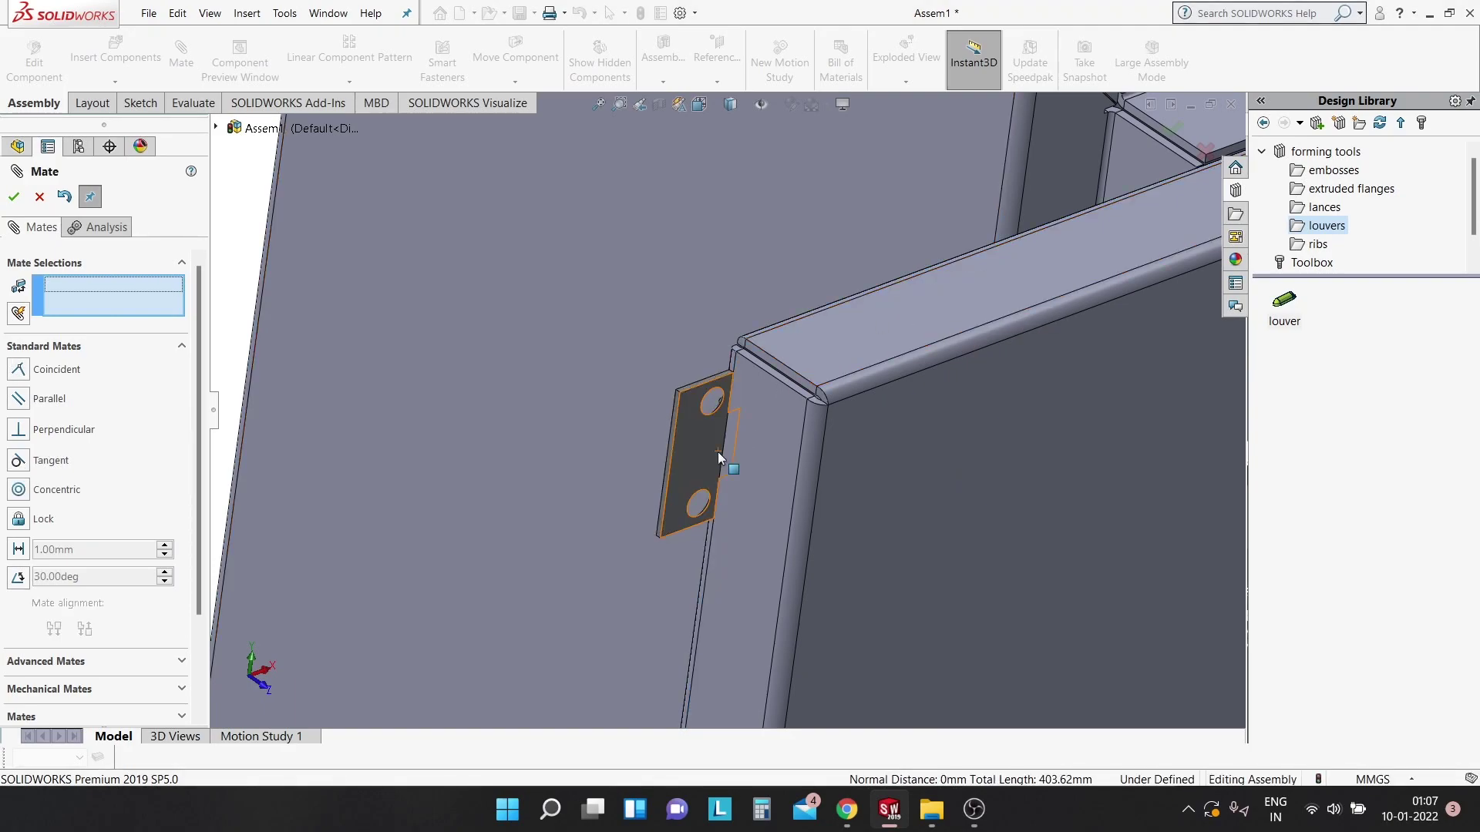
click(790, 520)
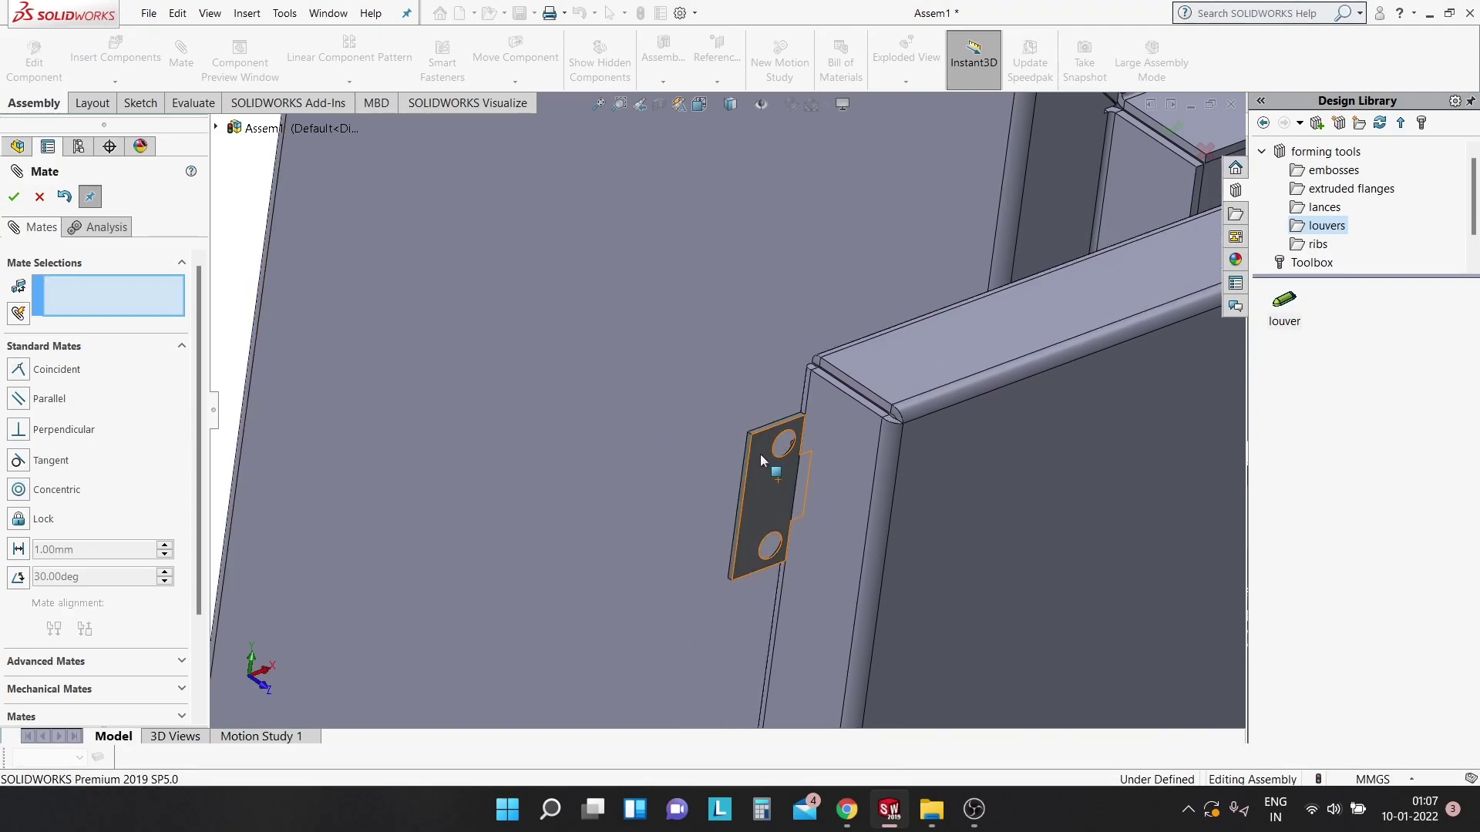
key(Escape)
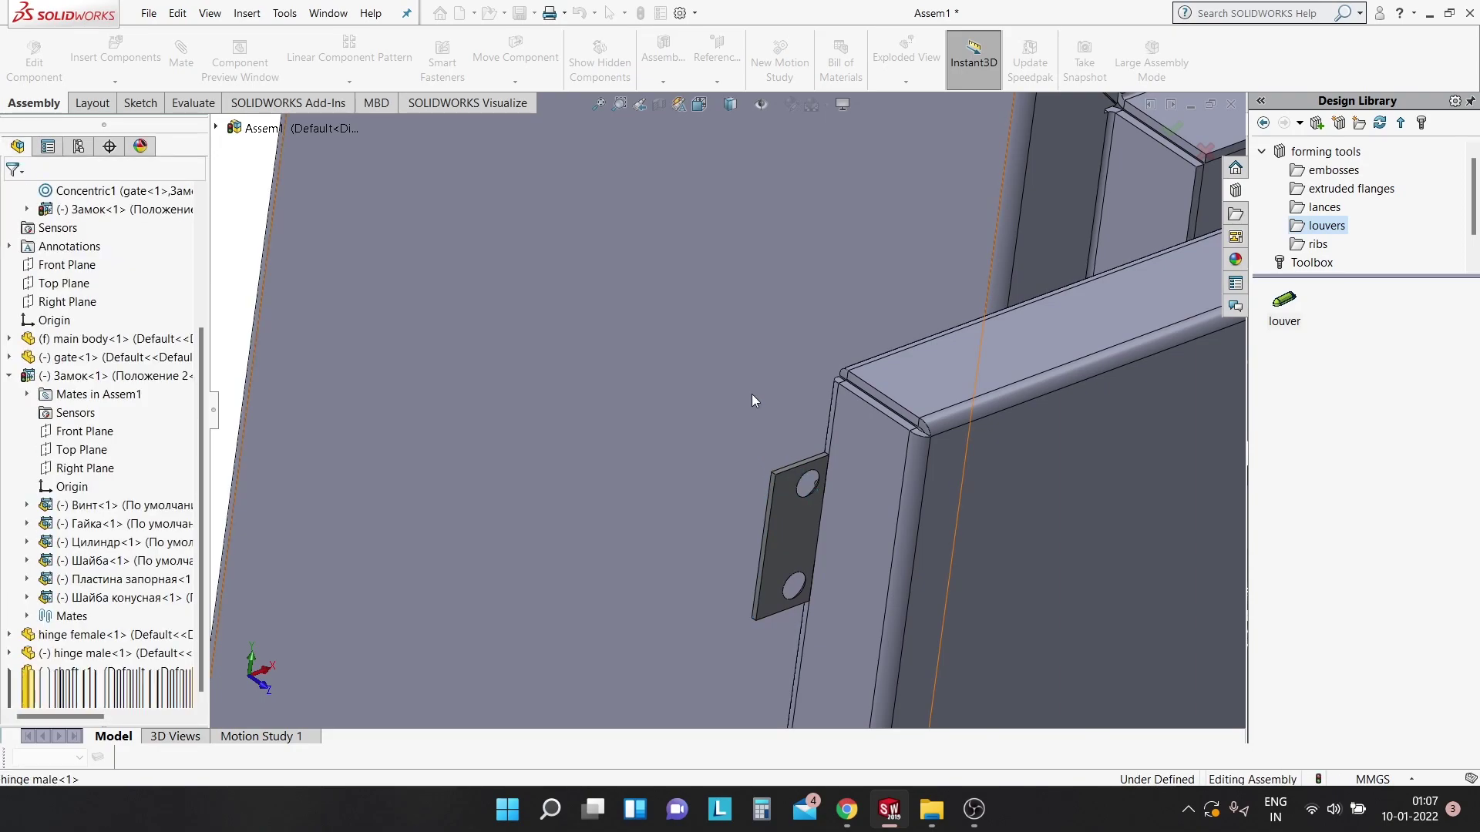
scroll(751, 395, up, 3)
scroll(771, 432, up, 2)
scroll(779, 451, up, 3)
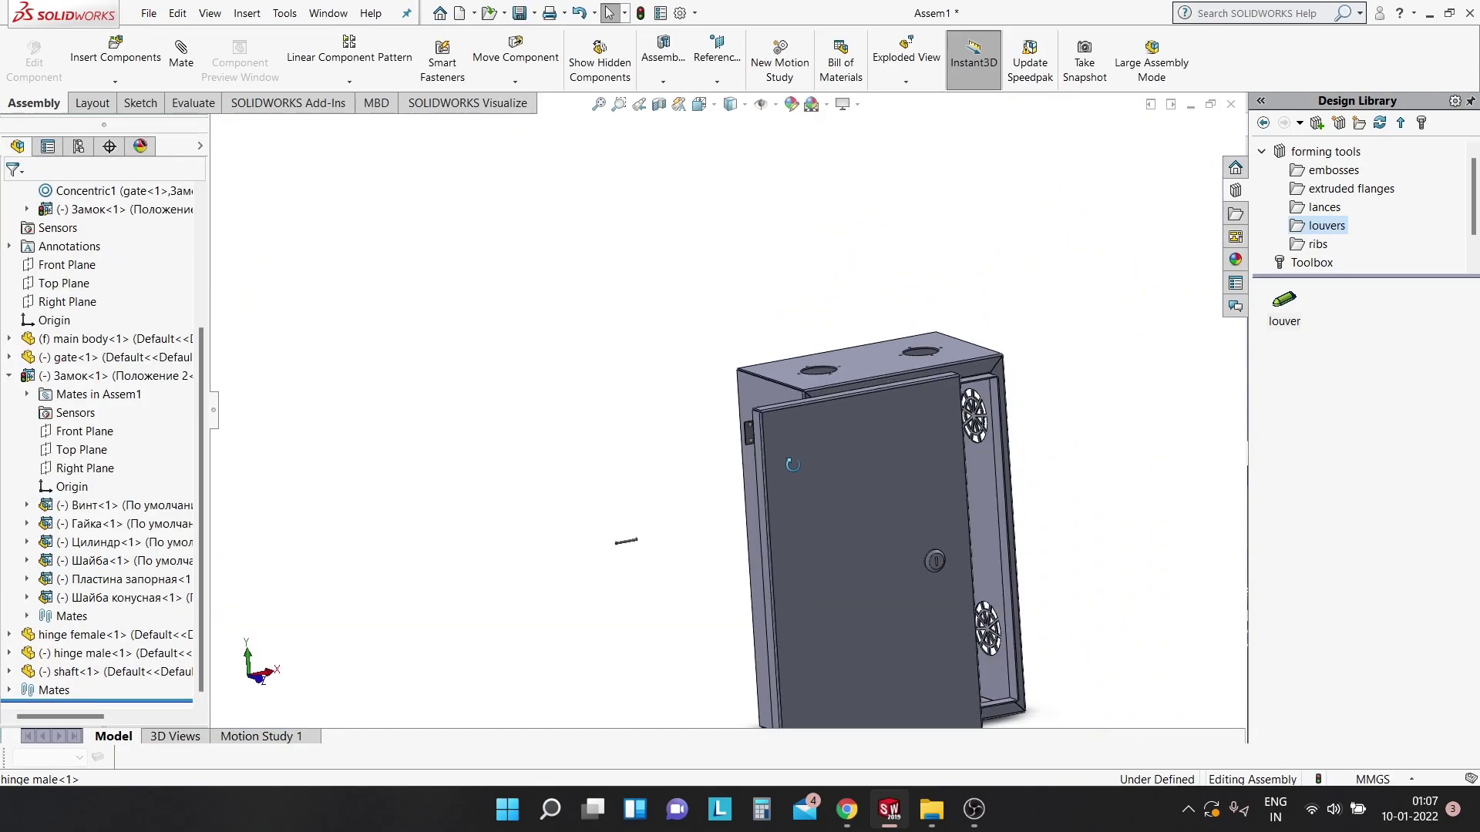
Mate the male hinge leaf's face coincident with the door's narrow edge face.
middle_drag(779, 451, 5, 29)
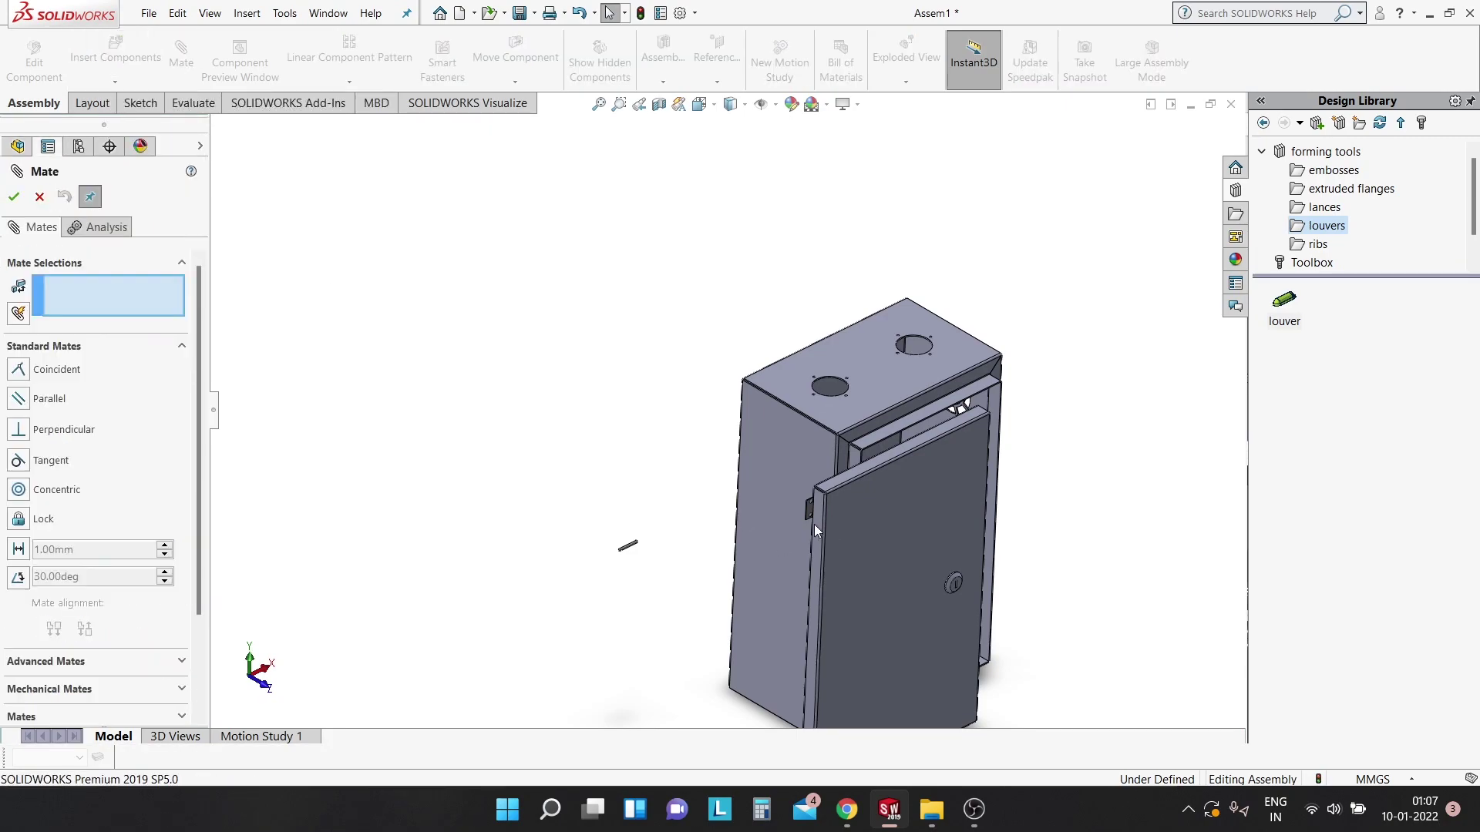
scroll(814, 524, down, 5)
click(755, 437)
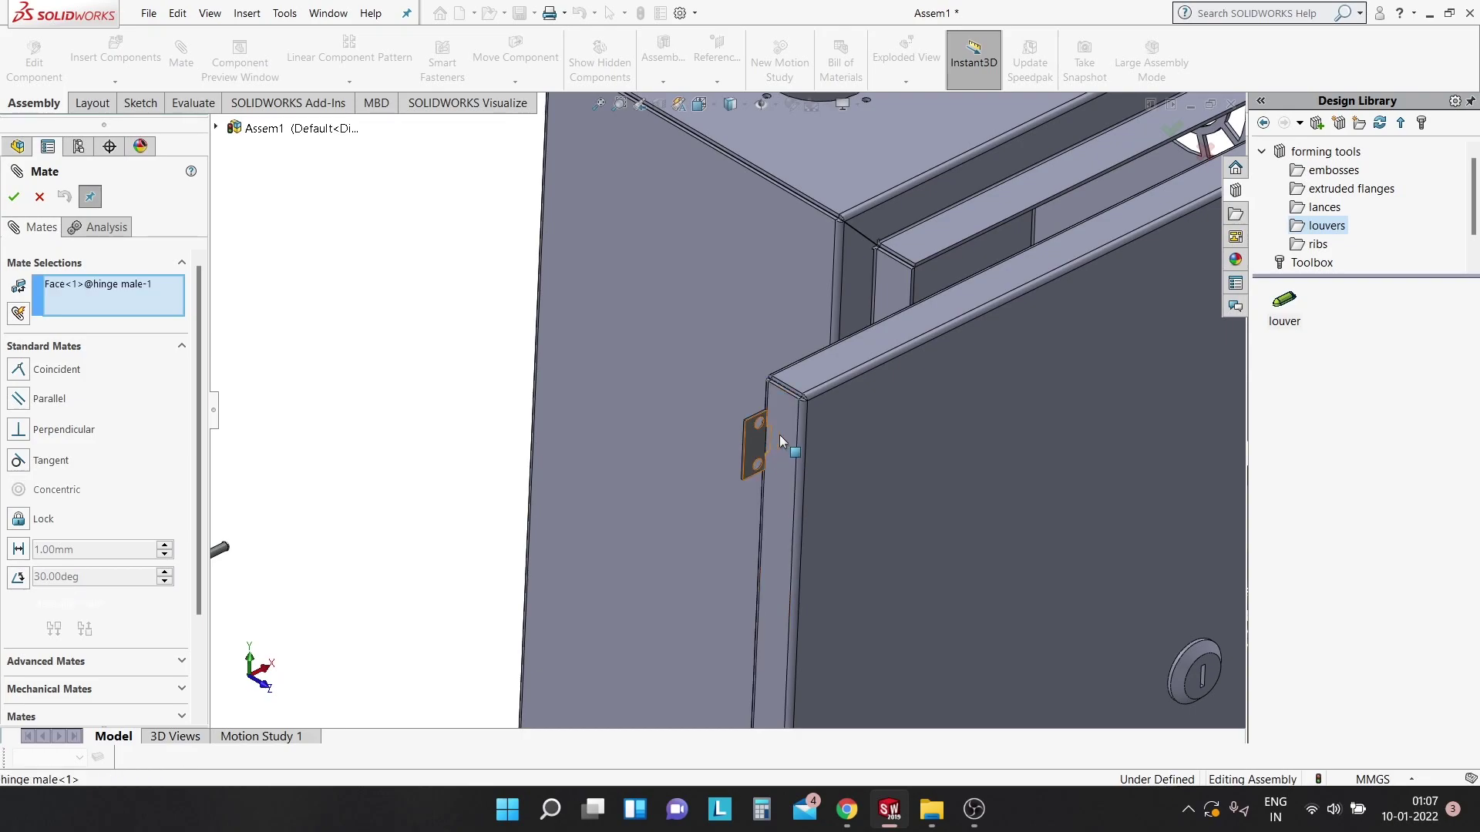
click(782, 431)
click(755, 443)
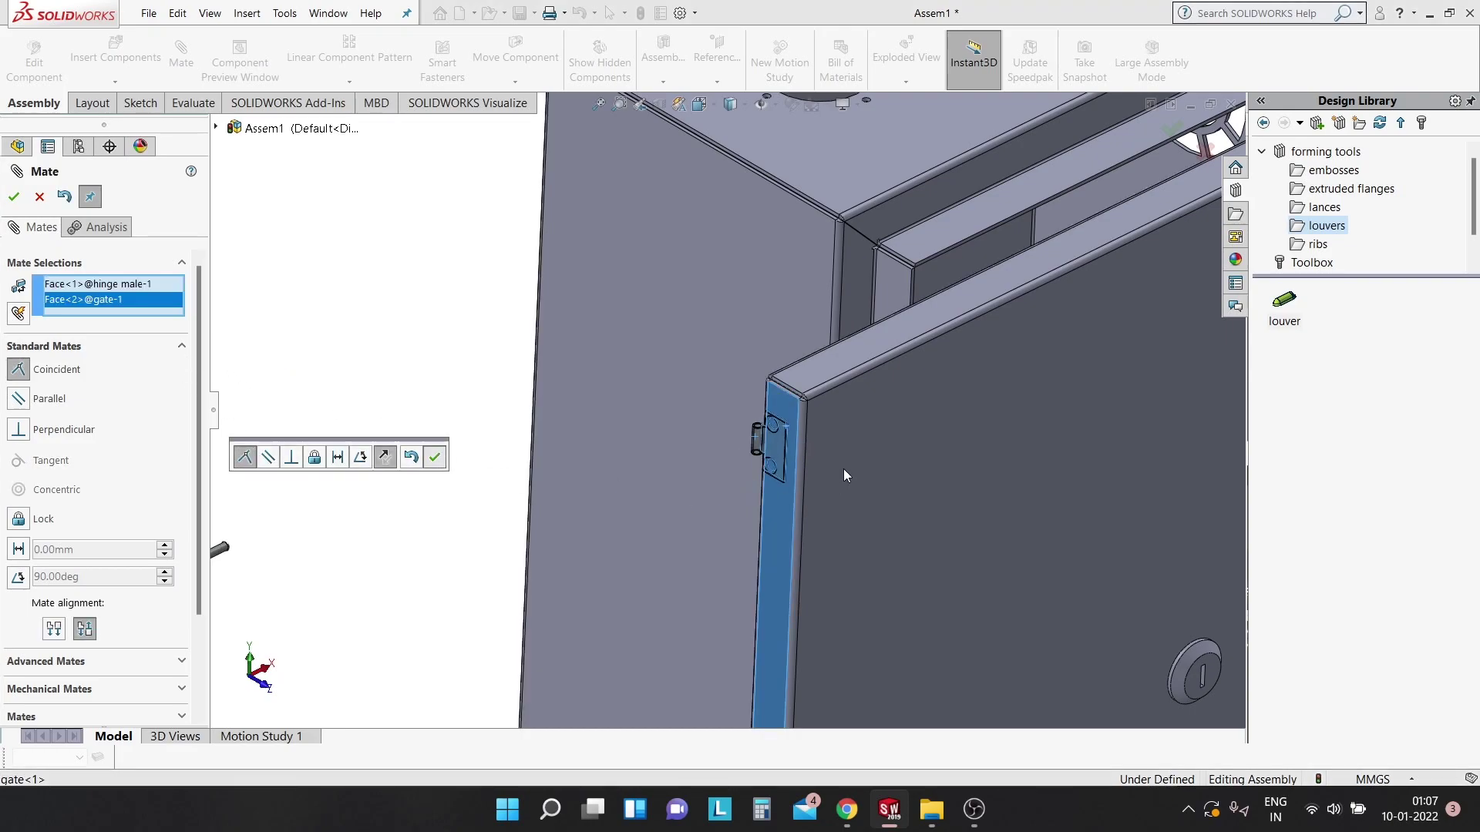
key(Return)
Drag the door and its hinge leaf up against the cabinet opening, then exit Mate.
scroll(775, 482, up, 3)
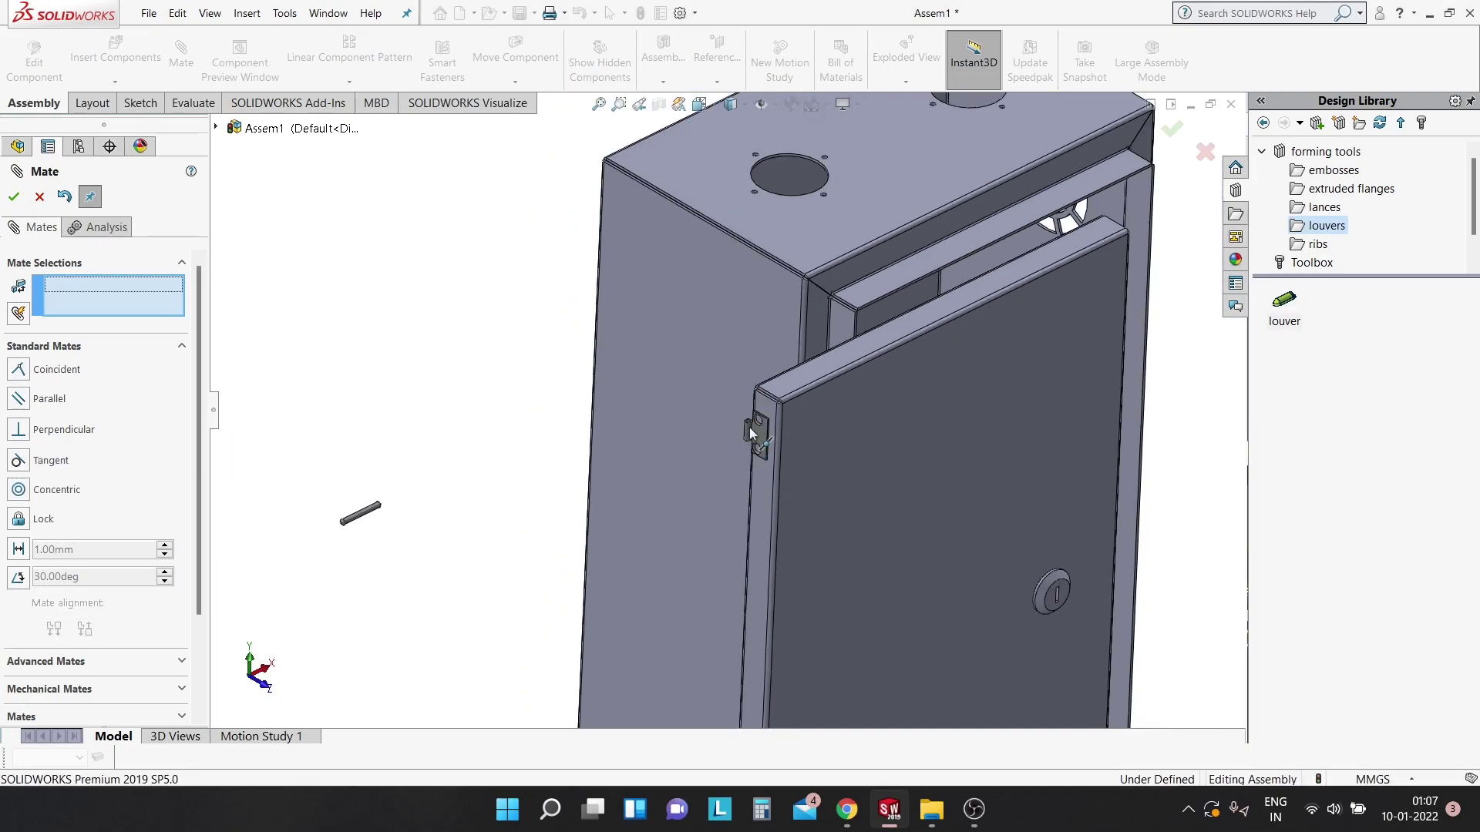
mouse_move(749, 427)
mouse_down()
mouse_move(914, 269)
mouse_move(806, 464)
mouse_up()
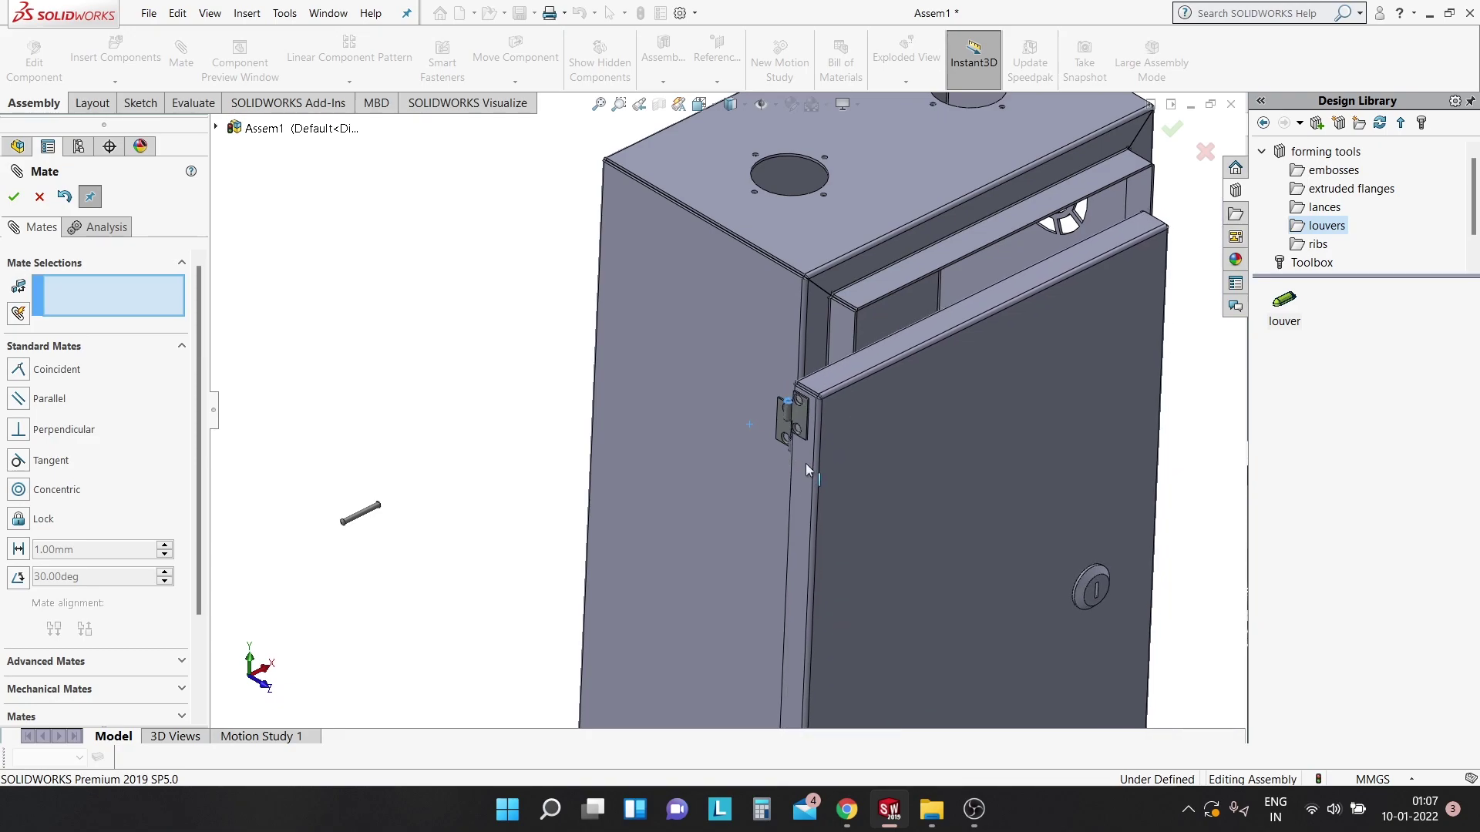
scroll(787, 455, down, 2)
scroll(786, 435, down, 3)
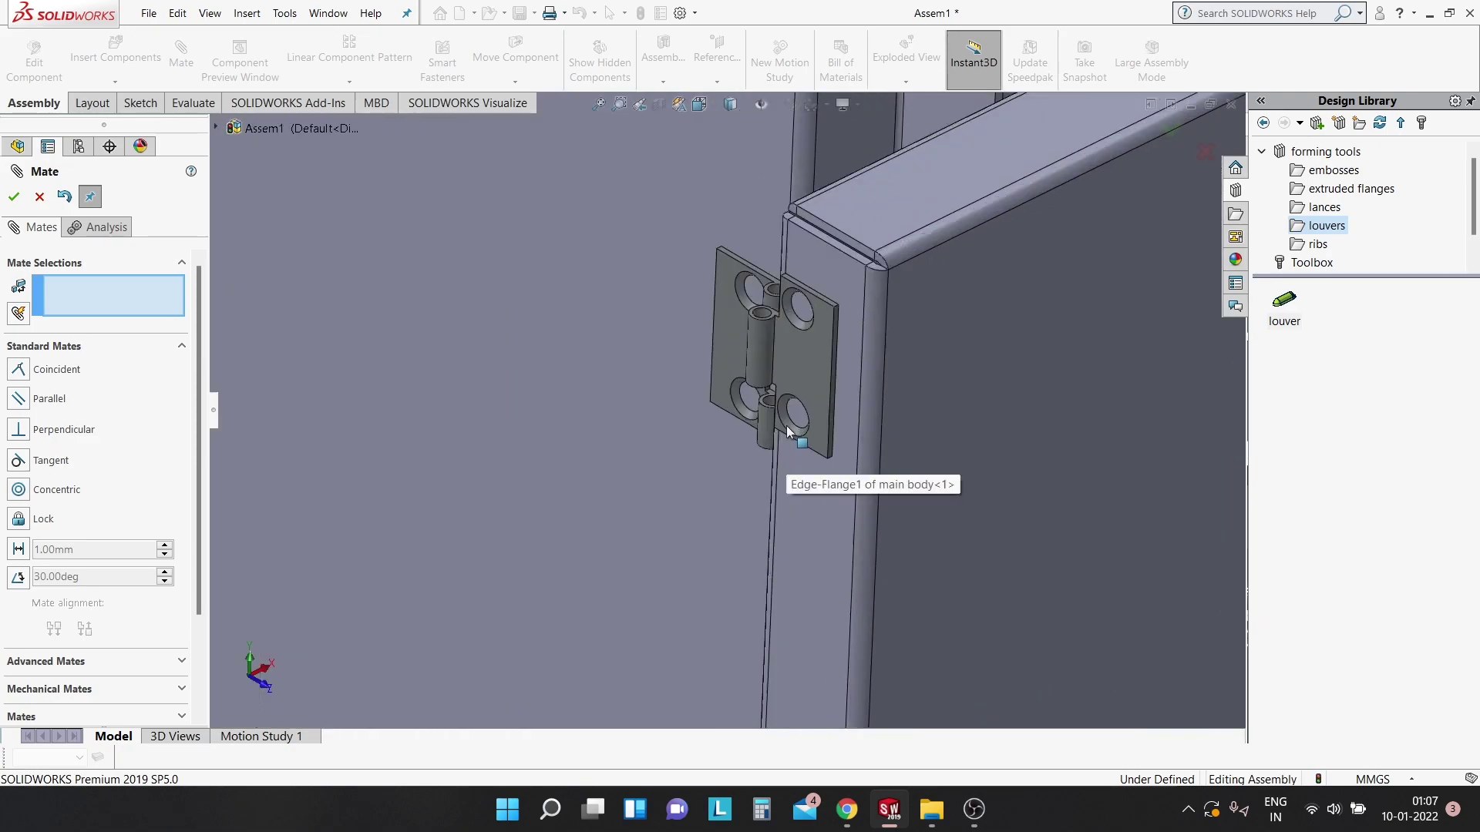
click(788, 344)
scroll(806, 362, down, 2)
scroll(813, 378, down, 2)
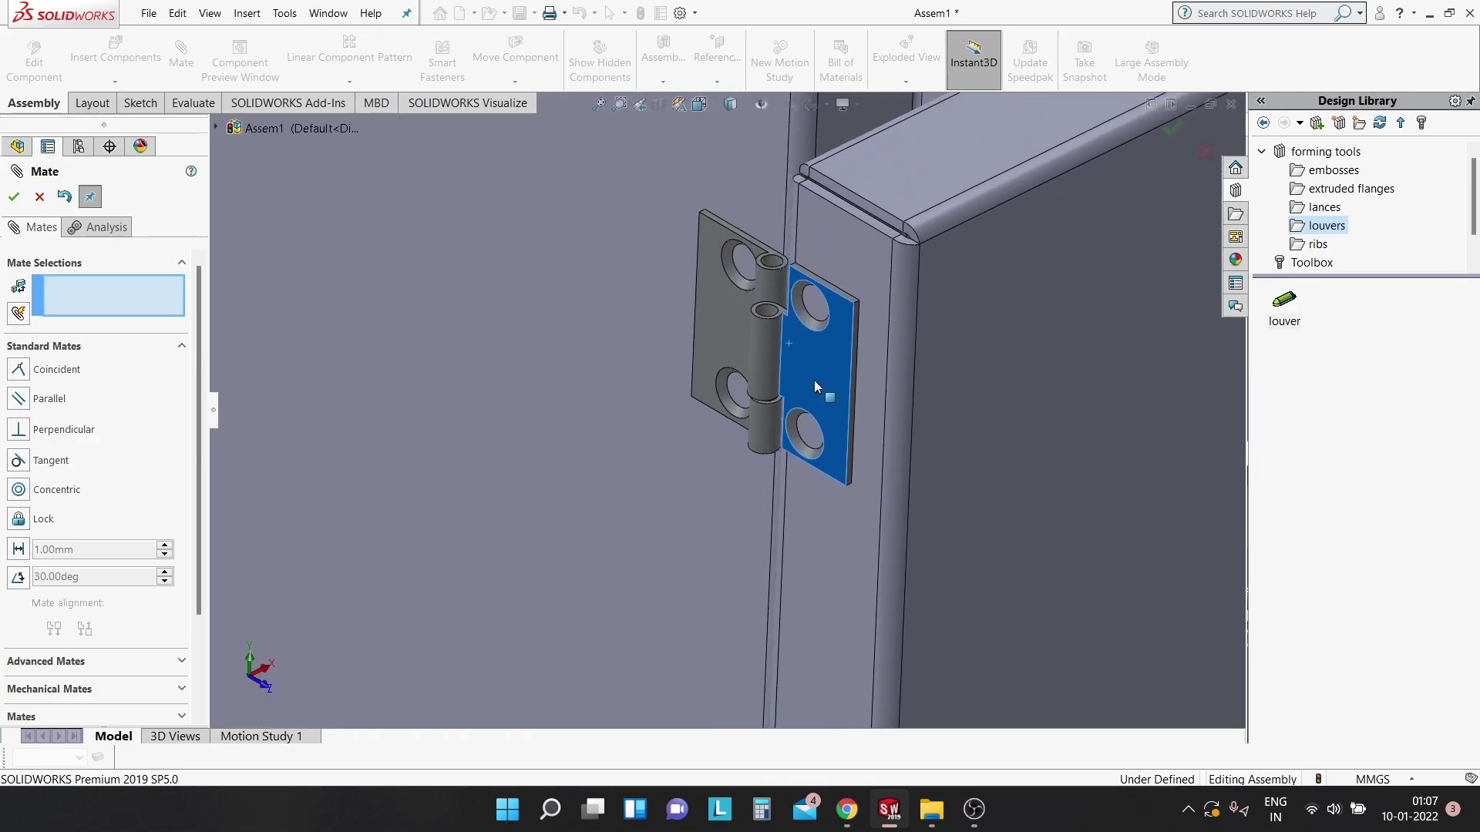
scroll(803, 360, up, 3)
scroll(783, 378, down, 3)
scroll(778, 347, down, 1)
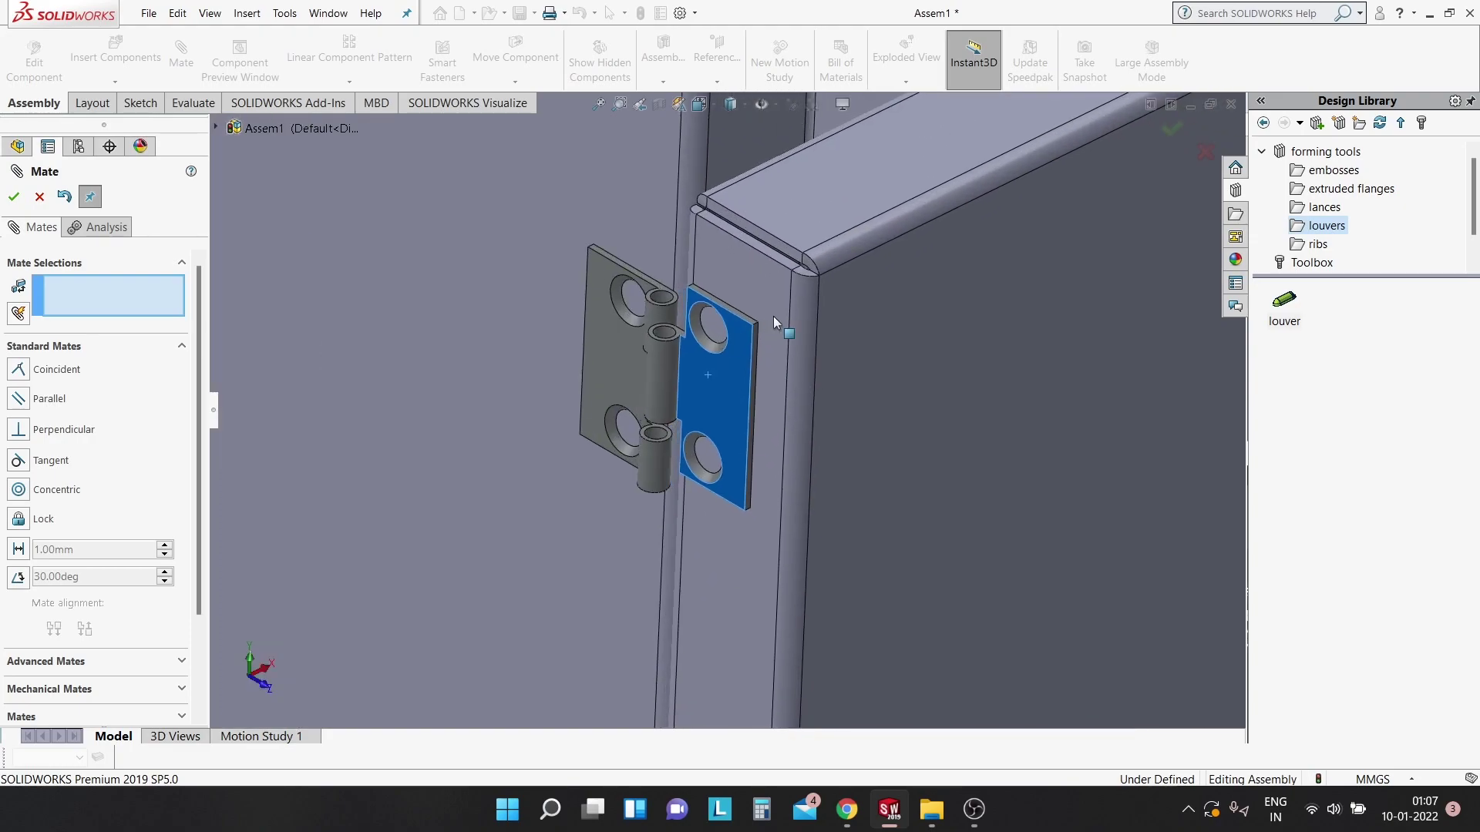
drag(775, 322, 794, 331)
key(Escape)
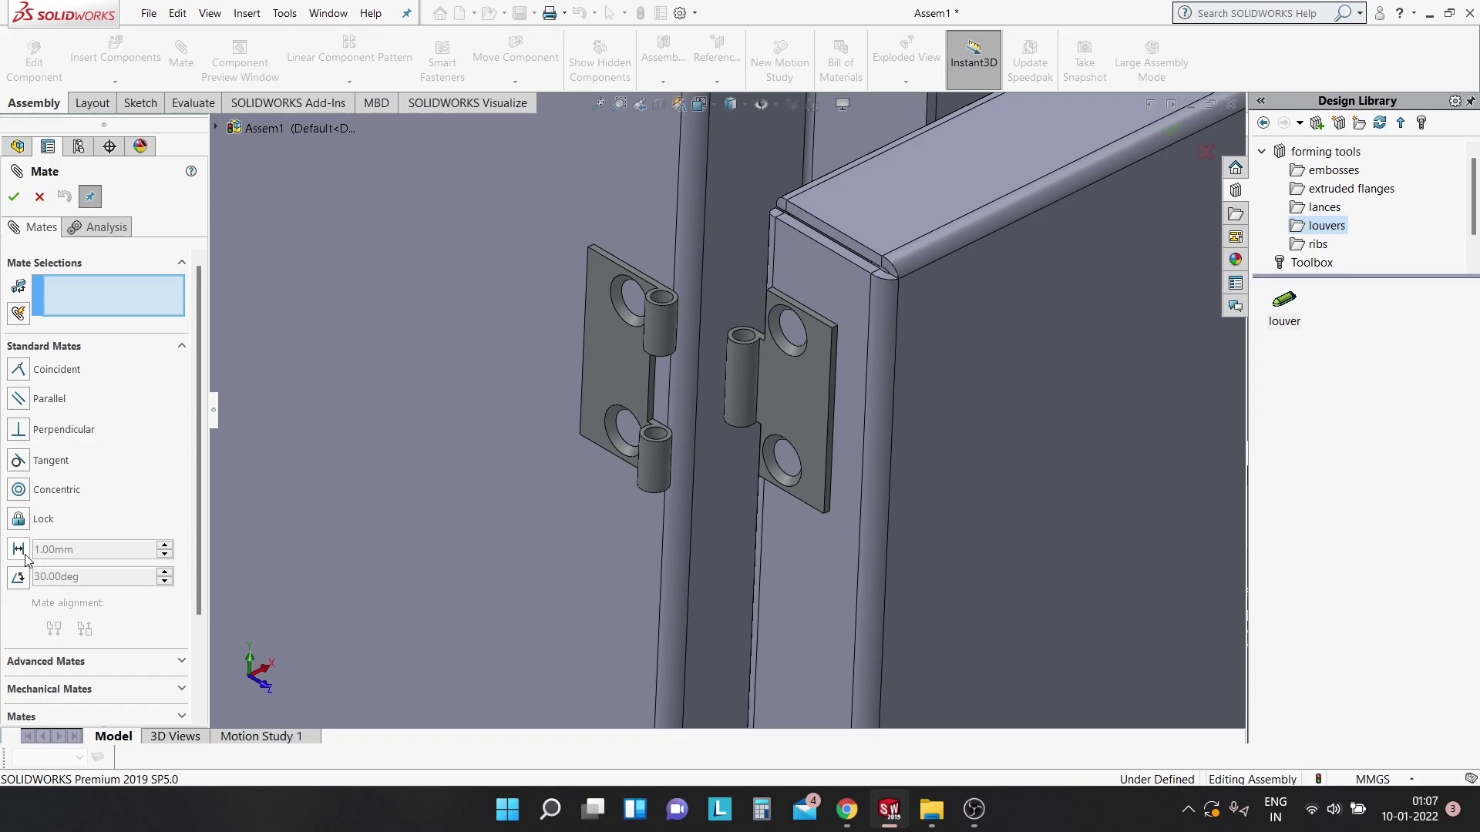
Add an 80 mm distance mate between the door's top face and the hinge leaf's top face.
click(896, 192)
scroll(824, 288, down, 5)
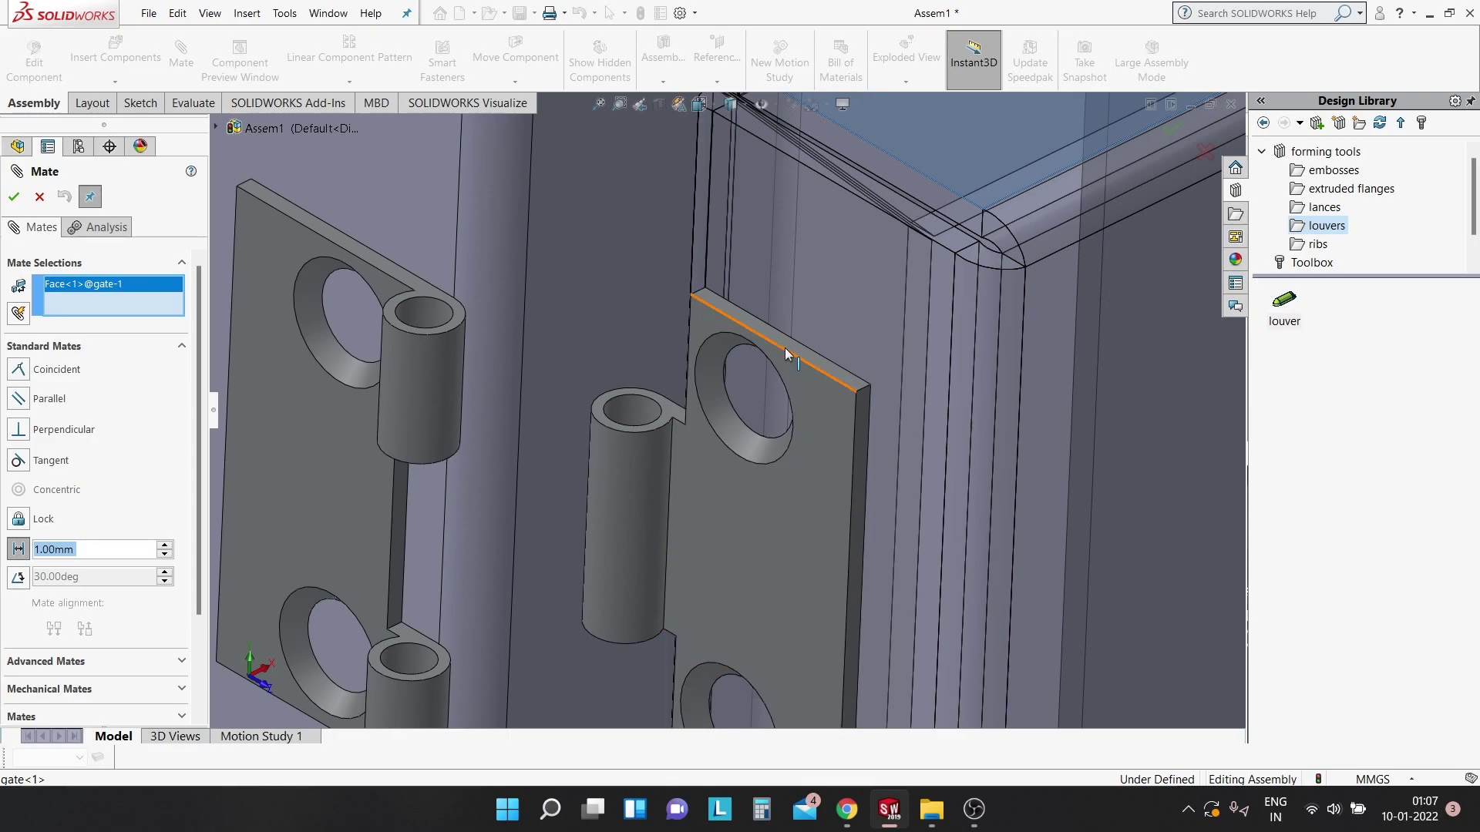
click(788, 345)
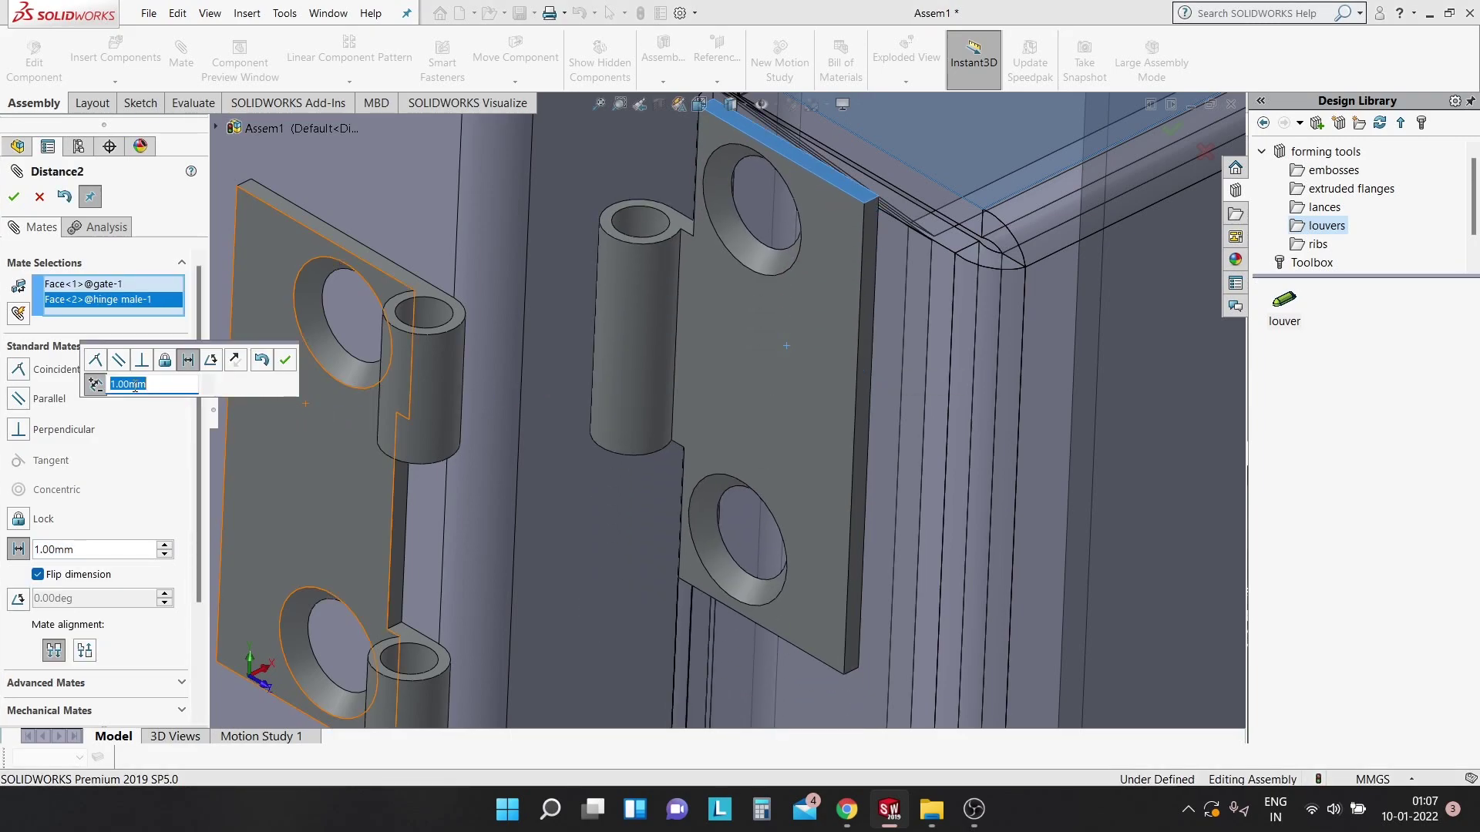
text(0)
key(Return)
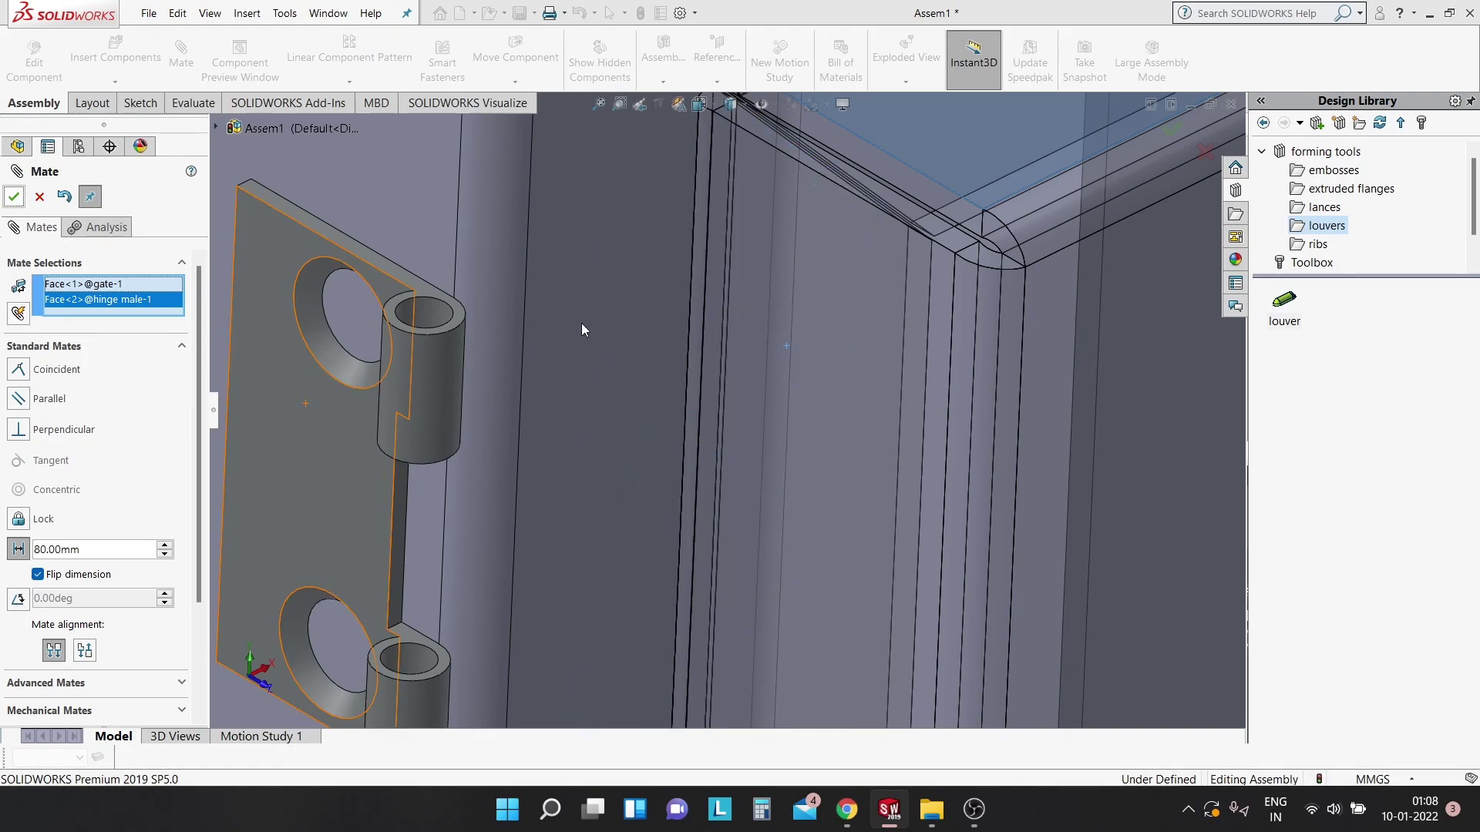
scroll(769, 356, up, 2)
scroll(756, 346, up, 2)
scroll(741, 413, up, 2)
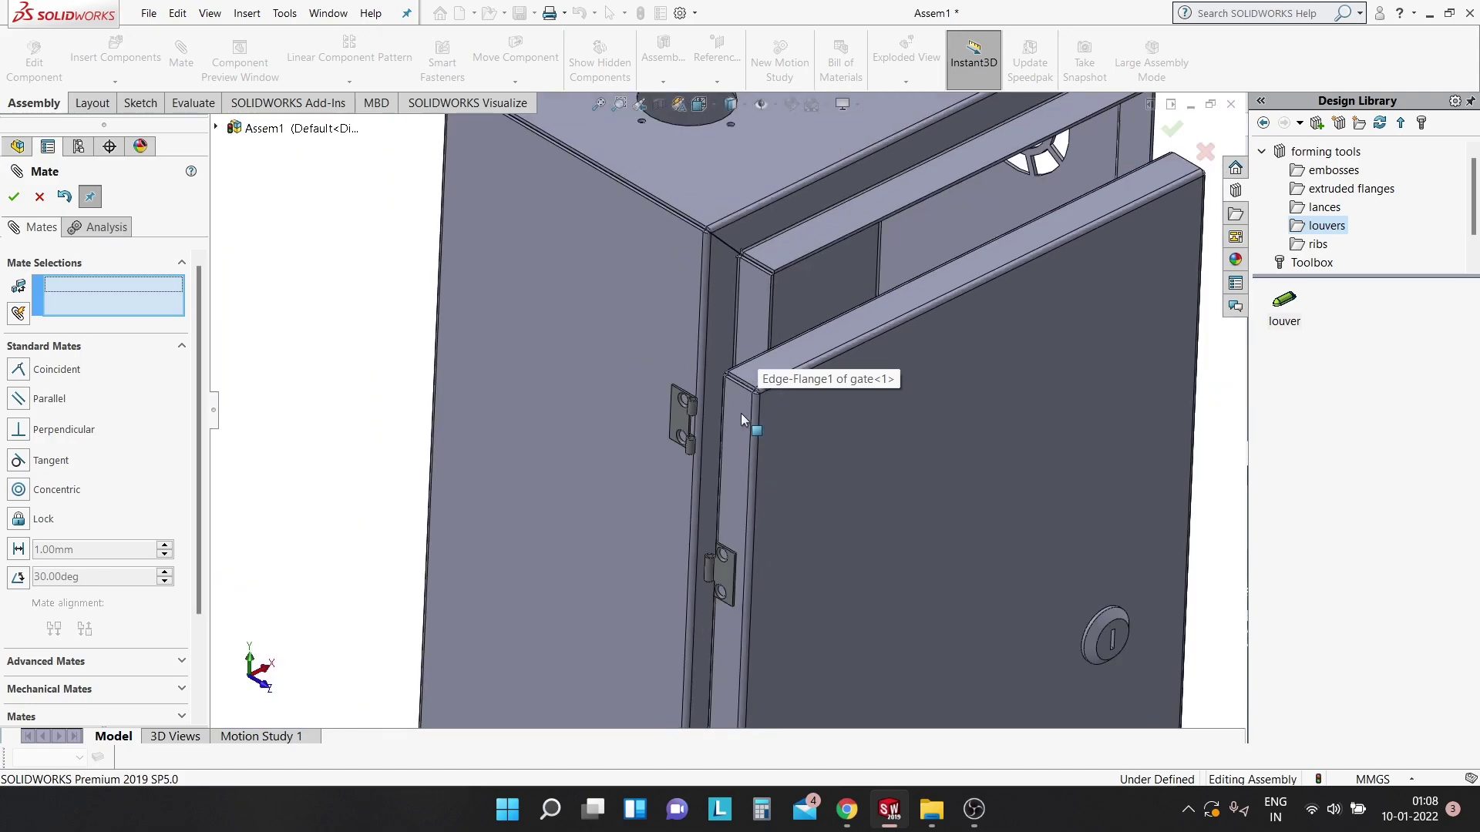
scroll(733, 590, down, 3)
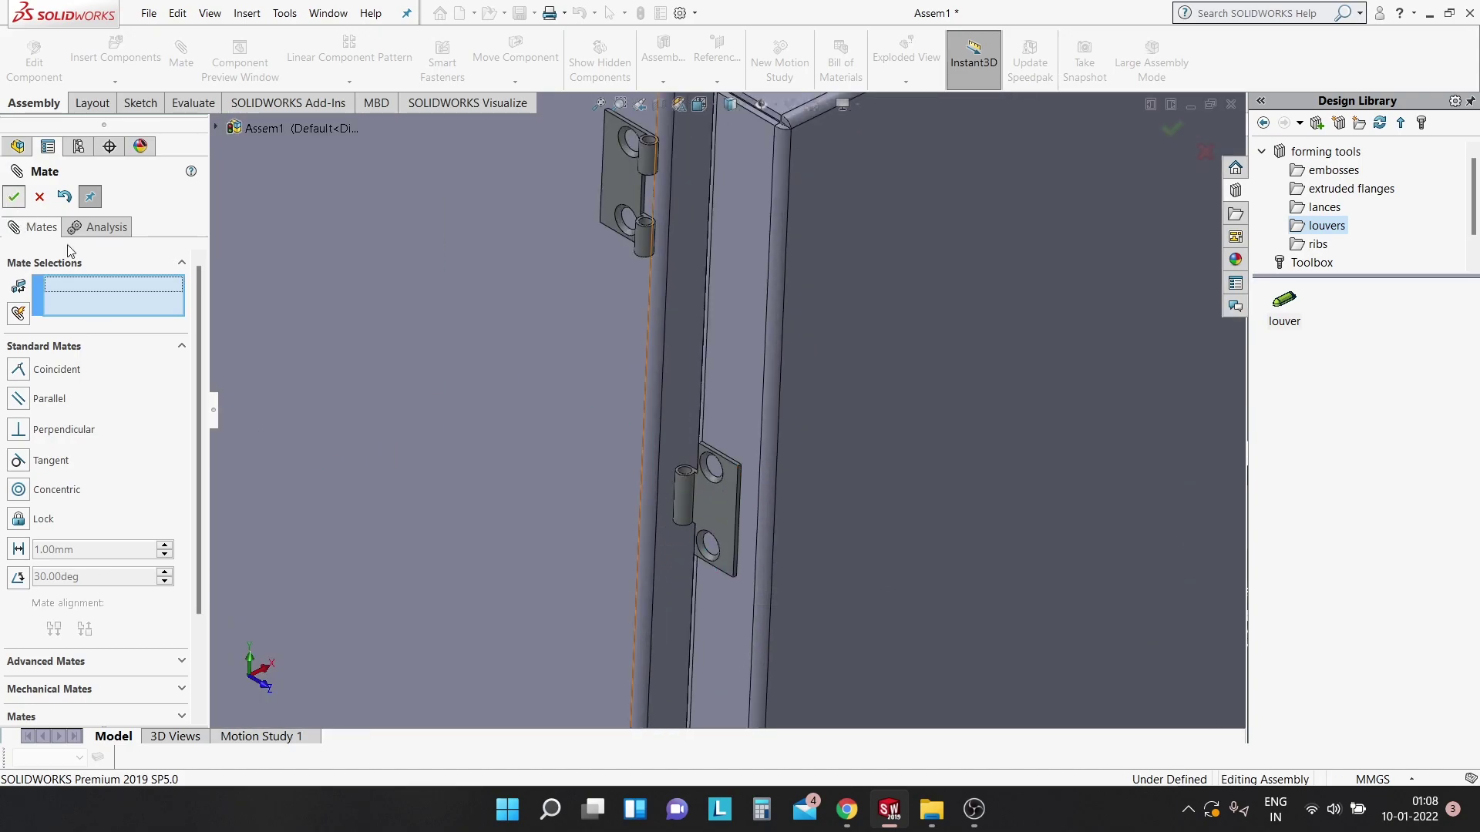
key(Escape)
scroll(617, 463, up, 2)
scroll(686, 482, up, 1)
Test-swing the door, then start a Width mate and clear the previously picked hinge face.
click(721, 474)
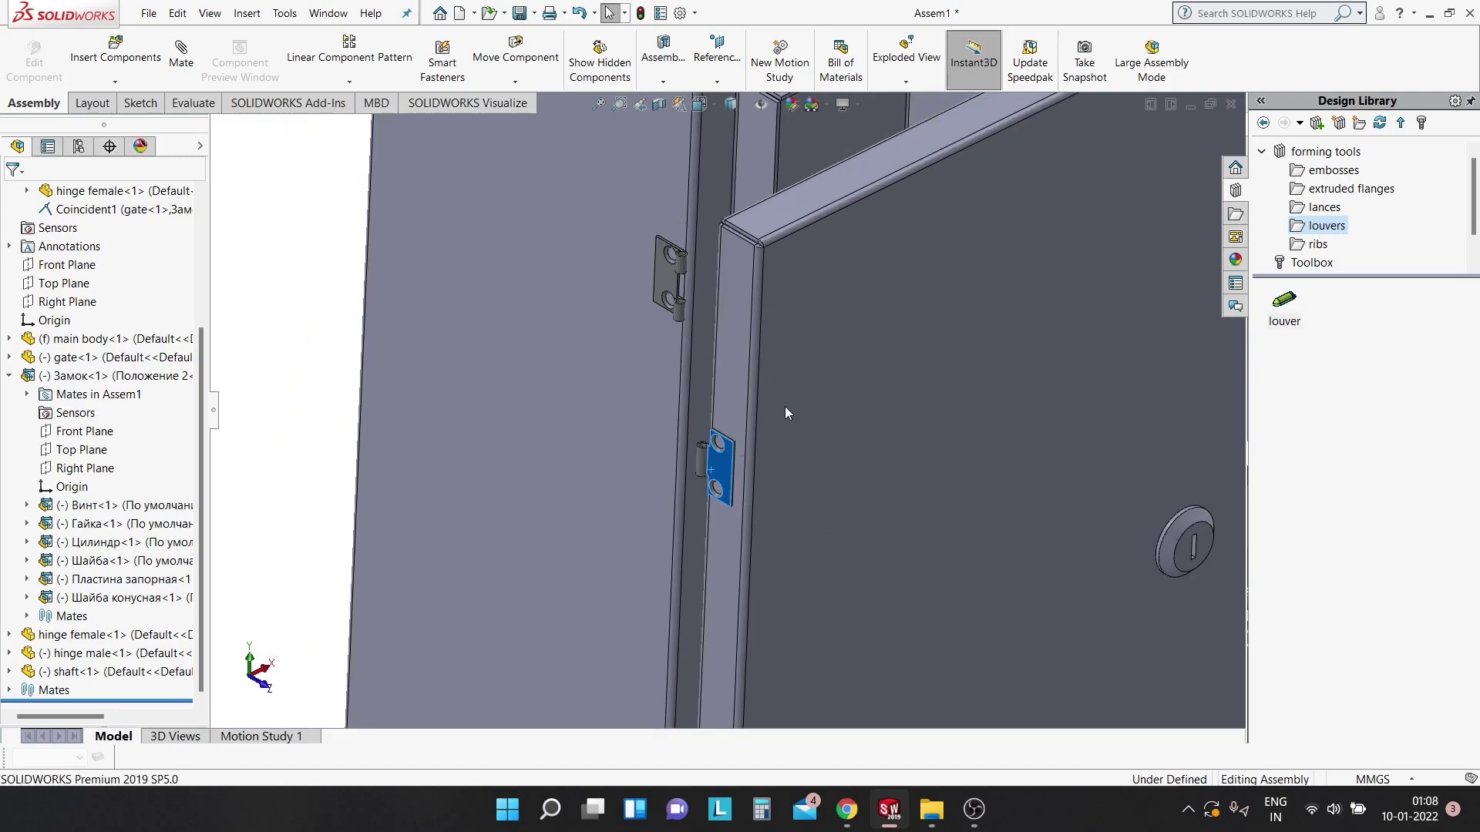
drag(785, 405, 817, 326)
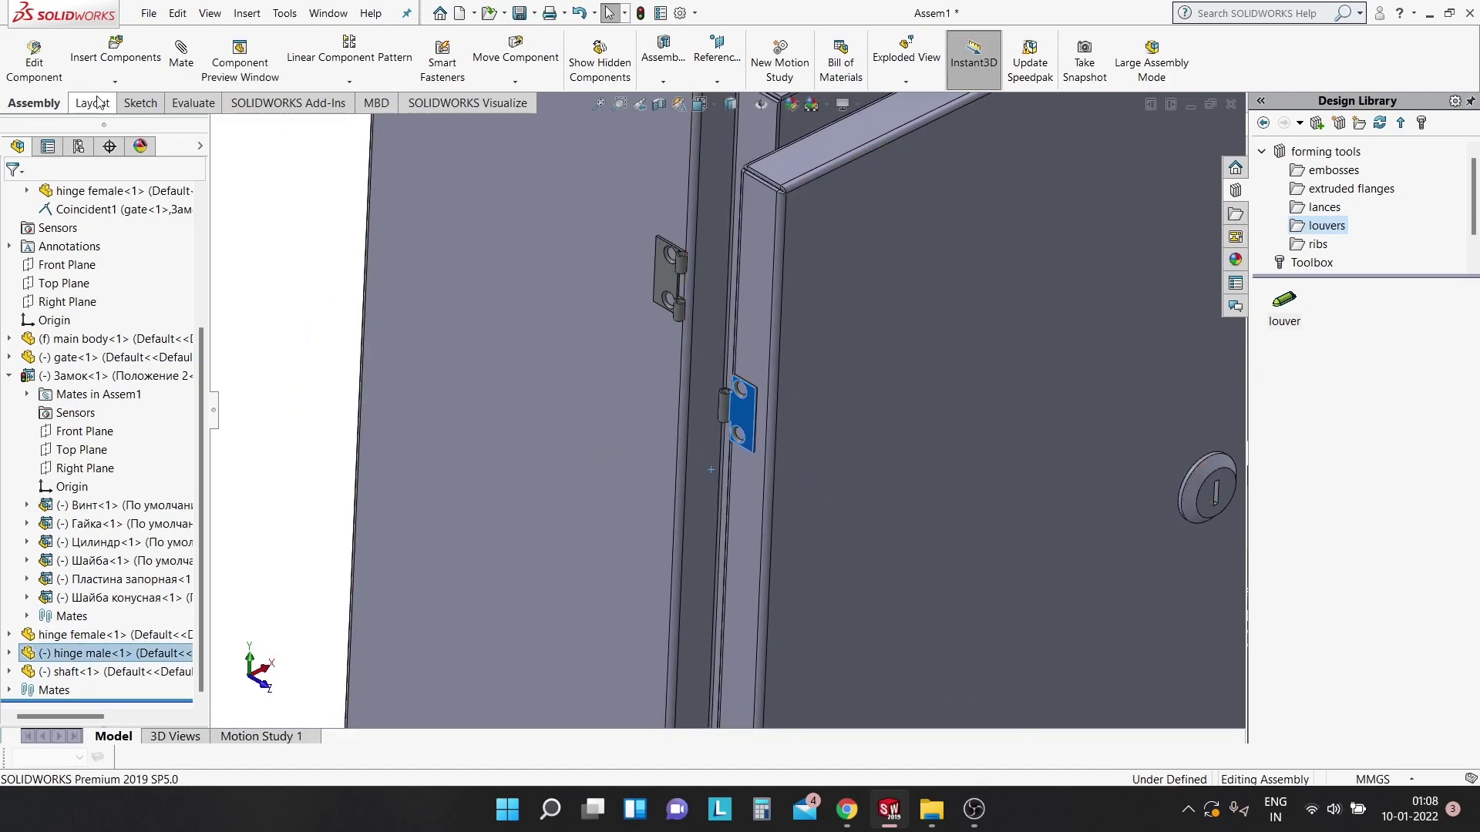
click(181, 52)
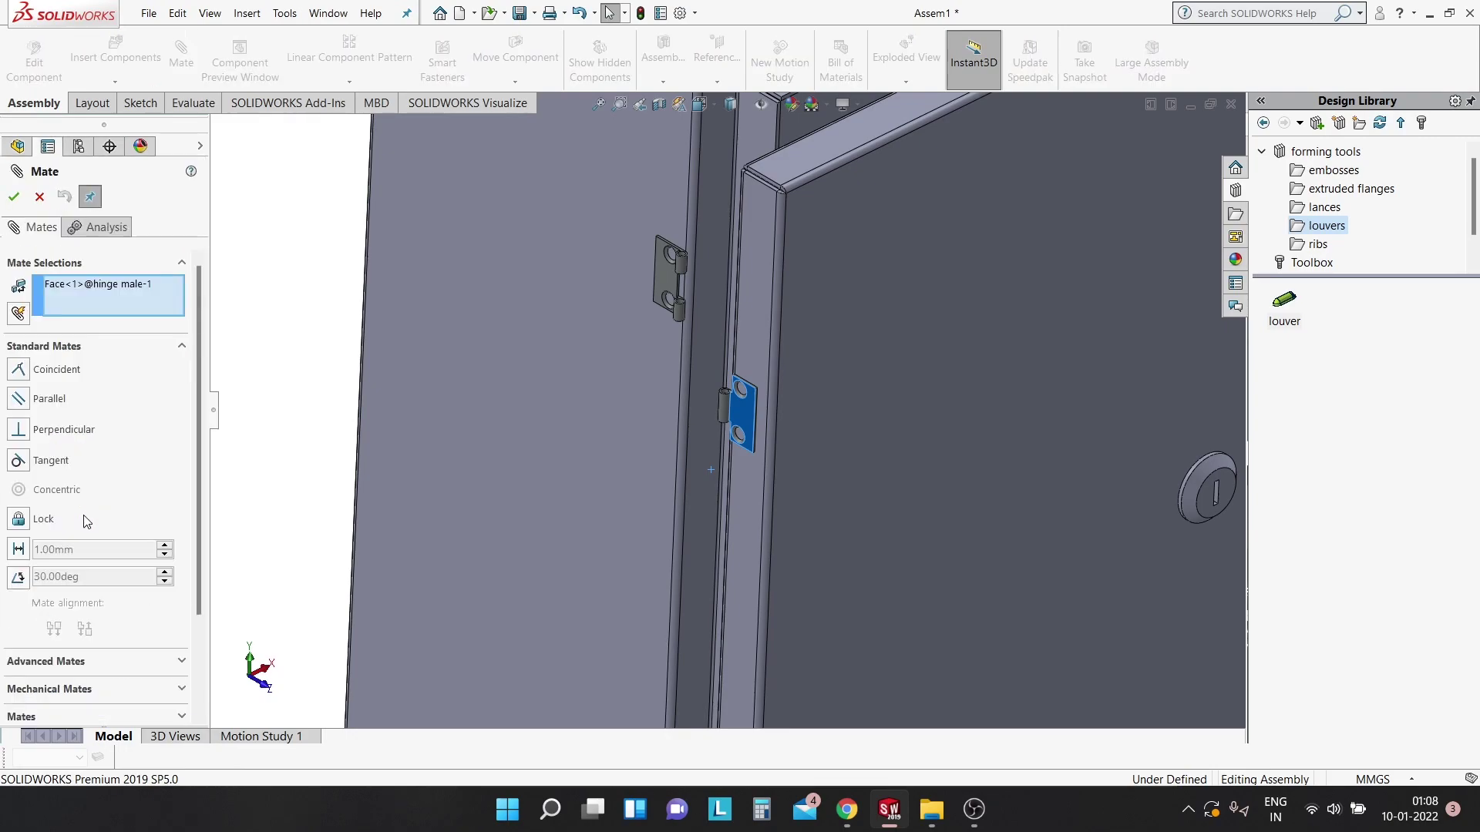
click(46, 662)
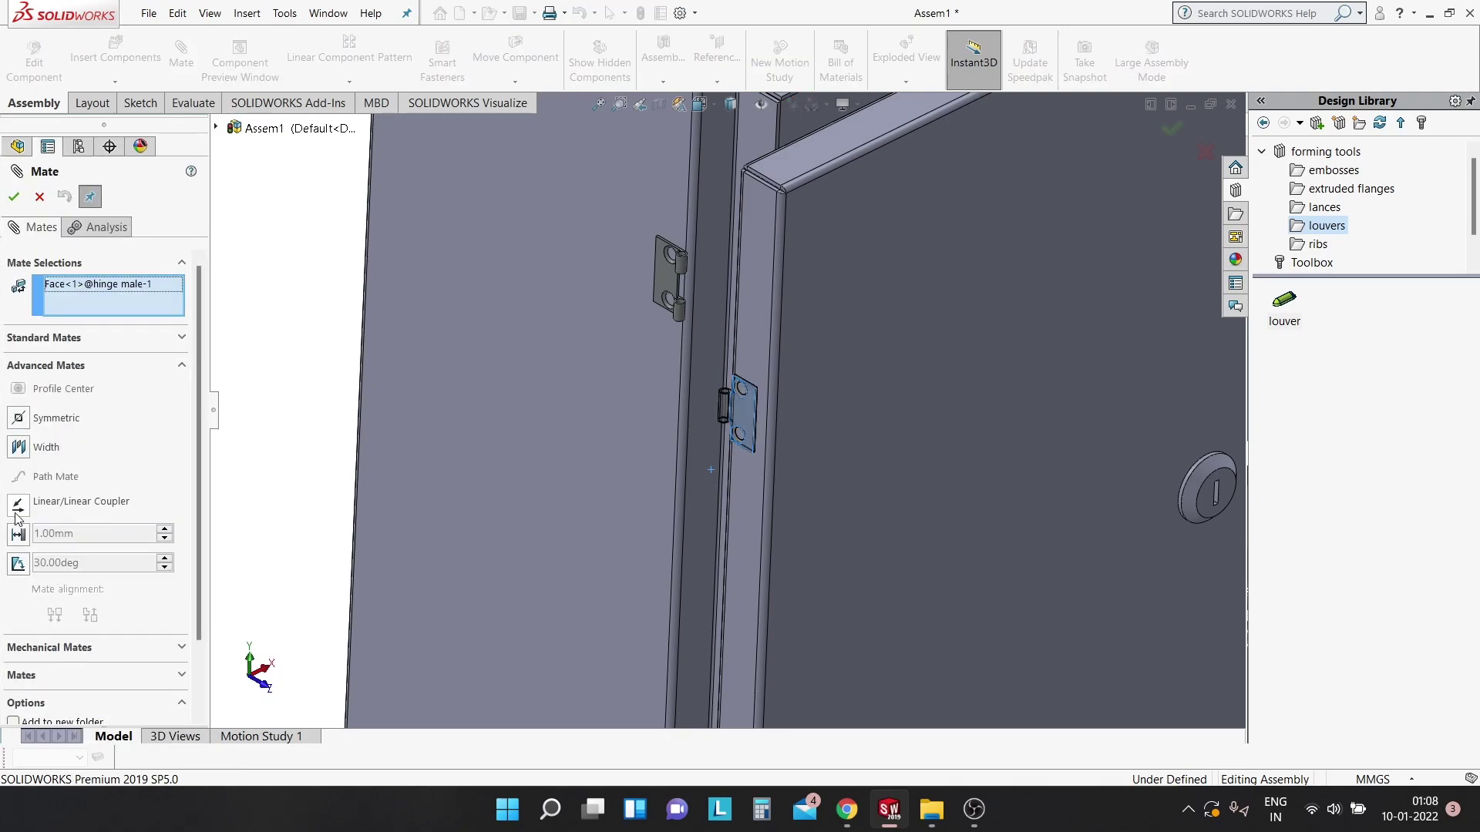
click(18, 451)
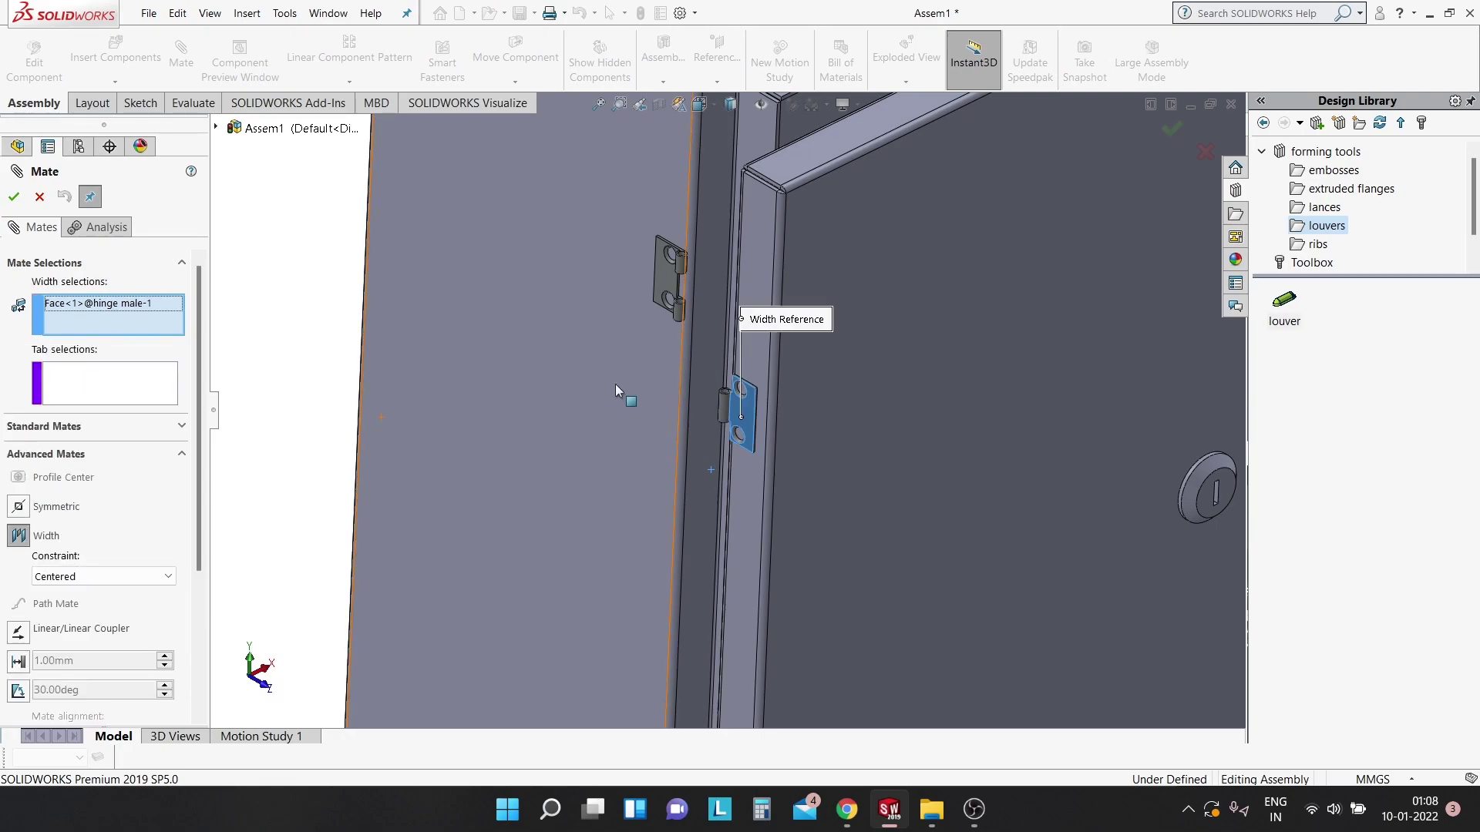
scroll(683, 289, down, 2)
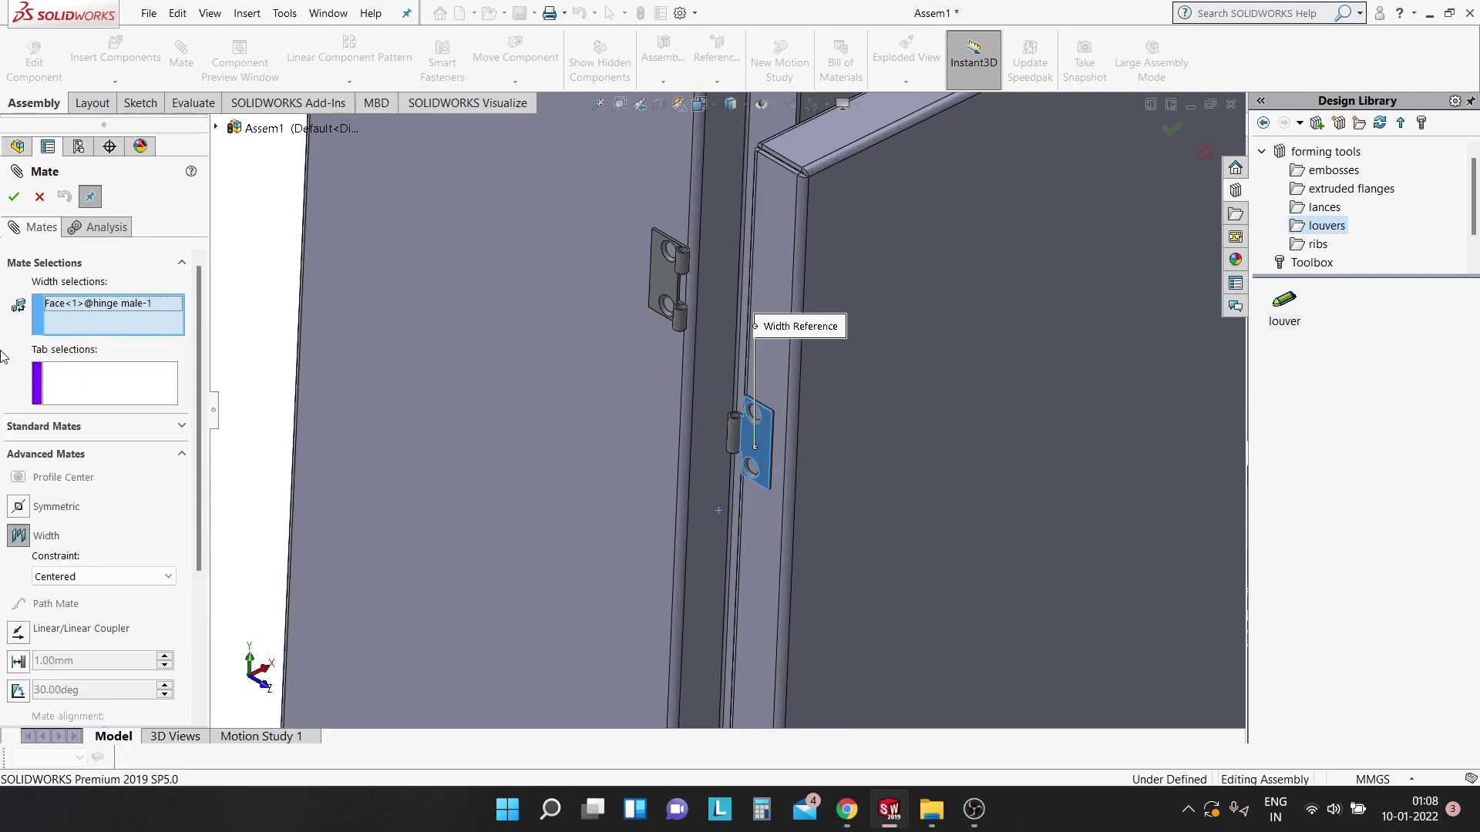
right_click(112, 308)
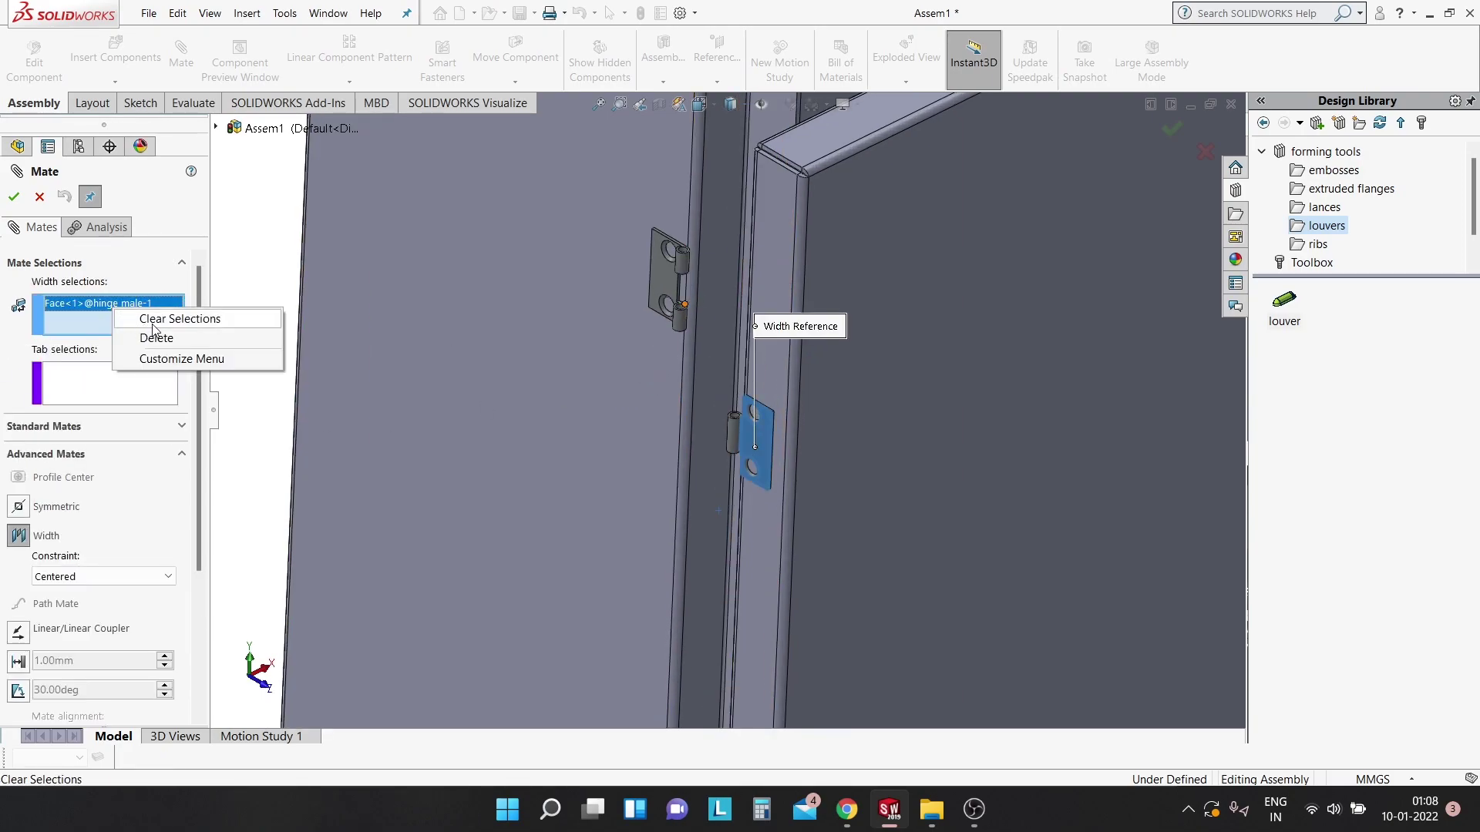
click(155, 317)
Pick the female hinge's upper and lower knuckle faces as the width references.
mouse_move(627, 294)
middle_down()
mouse_move(716, 229)
mouse_move(814, 229)
middle_up()
scroll(632, 297, down, 3)
scroll(775, 233, down, 3)
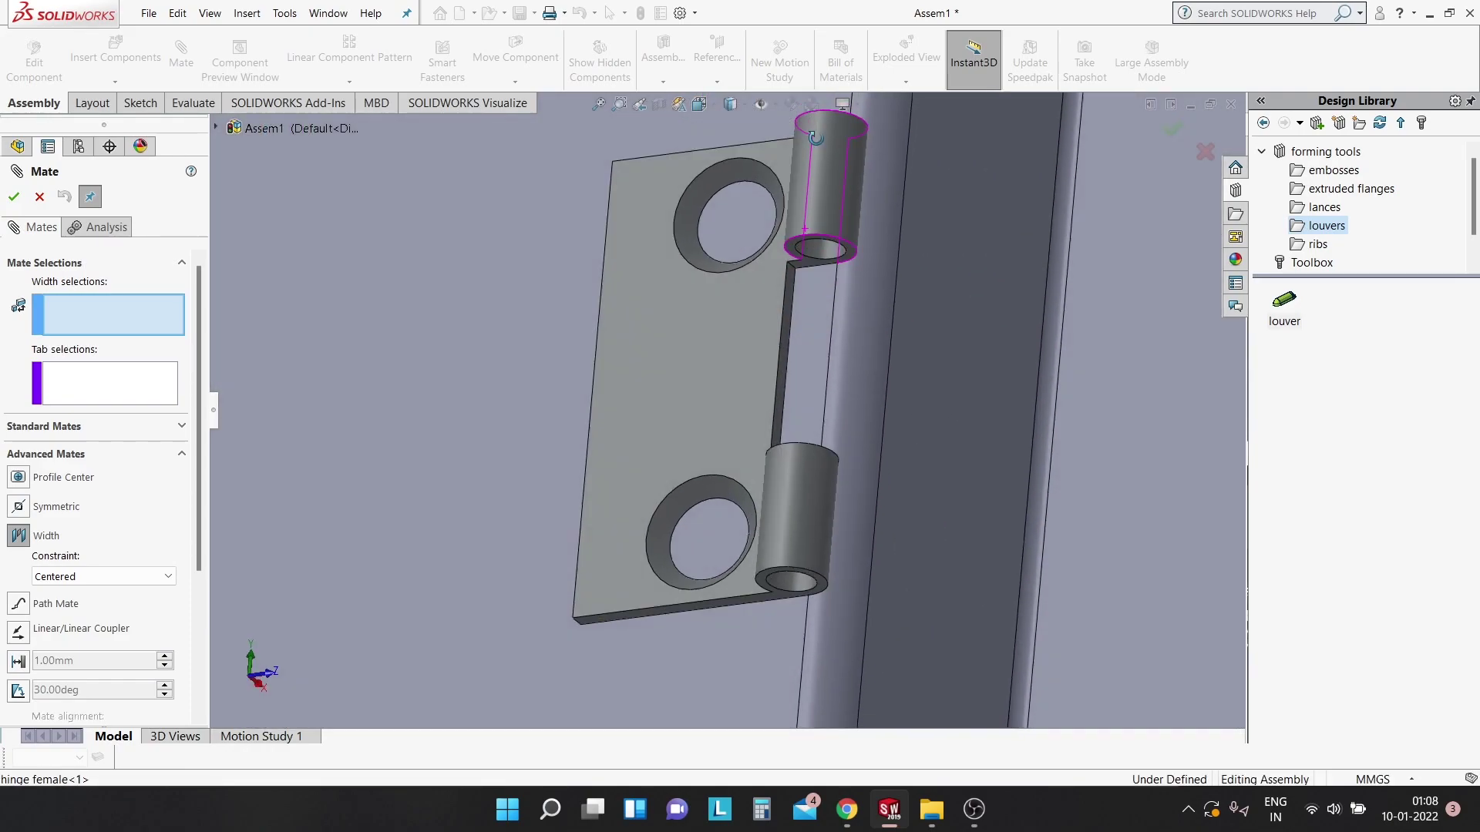
click(791, 258)
middle_drag(794, 266, 780, 467)
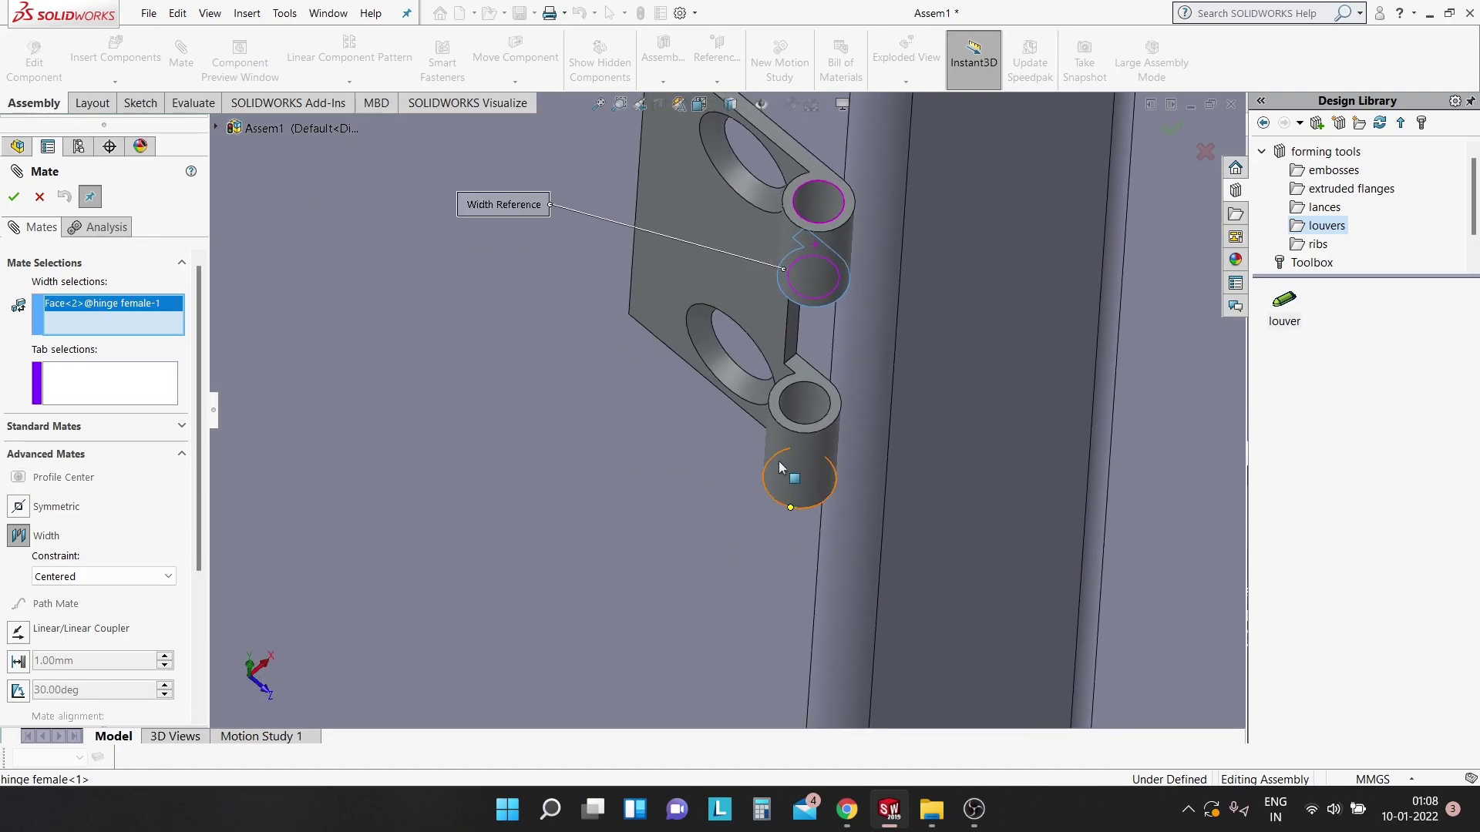
scroll(817, 347, down, 3)
click(819, 341)
scroll(806, 333, up, 3)
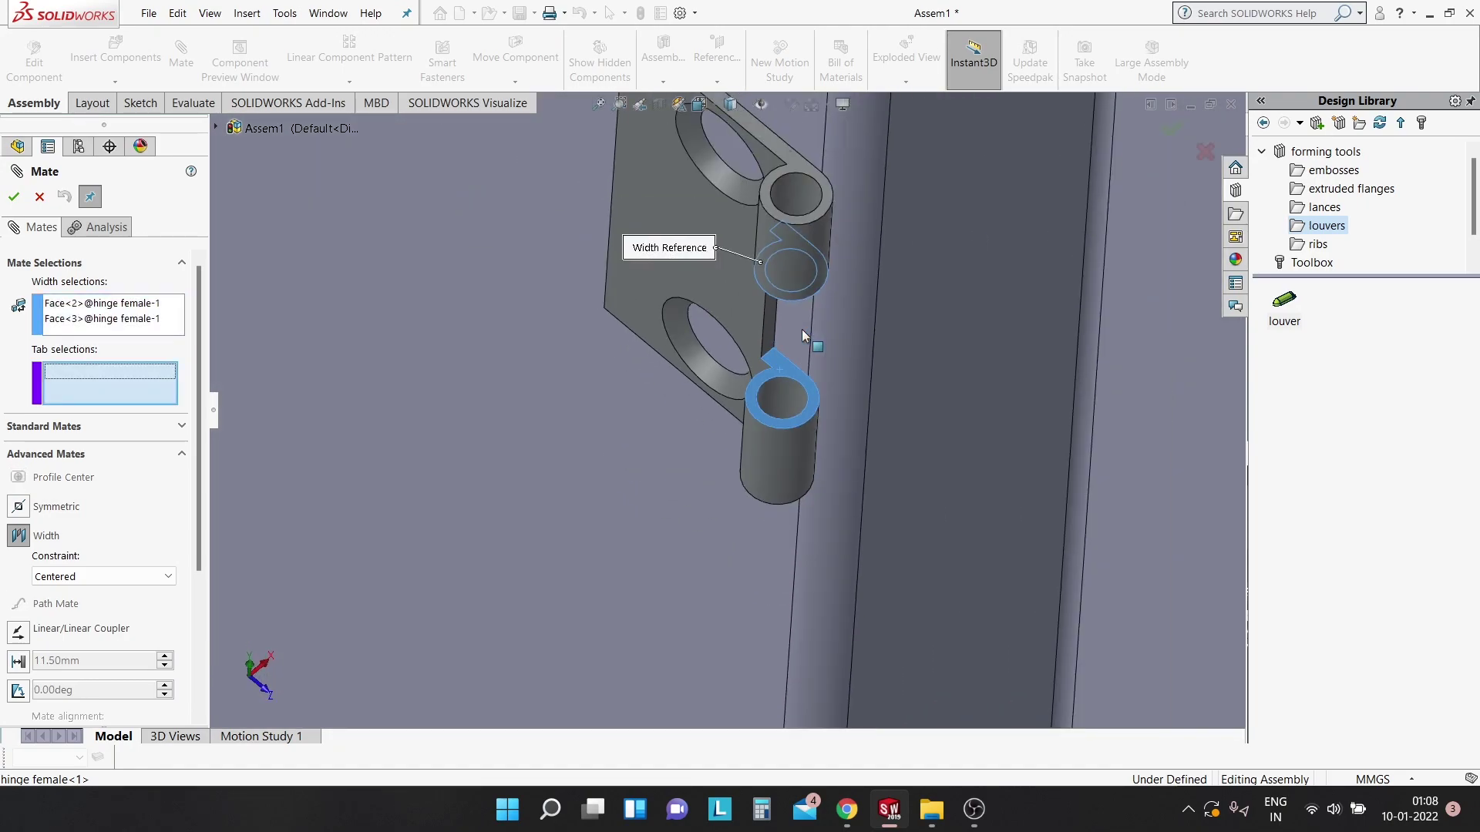
scroll(802, 330, up, 3)
scroll(908, 510, down, 3)
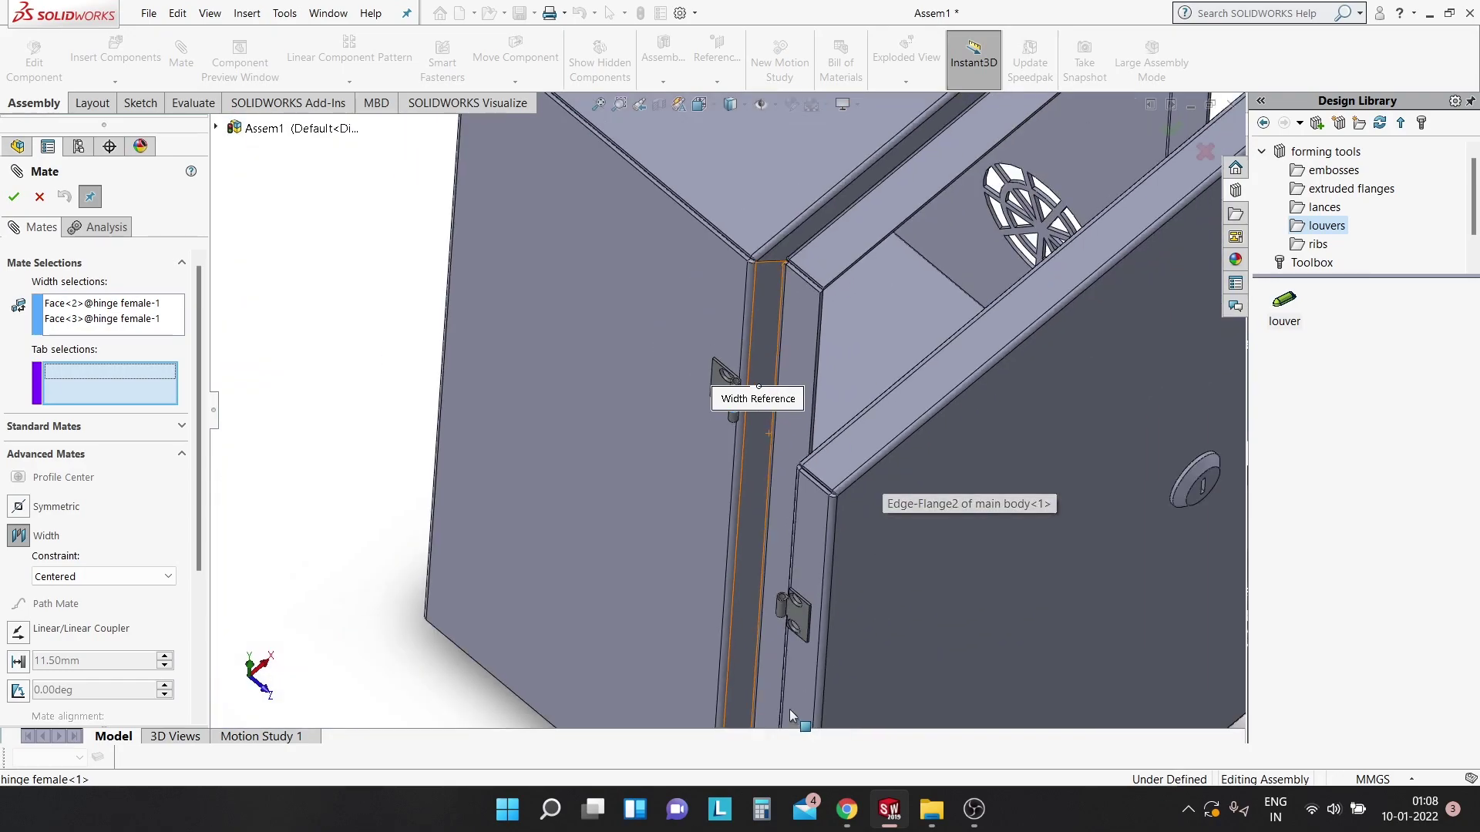
scroll(769, 526, down, 2)
scroll(757, 441, down, 2)
scroll(788, 406, down, 2)
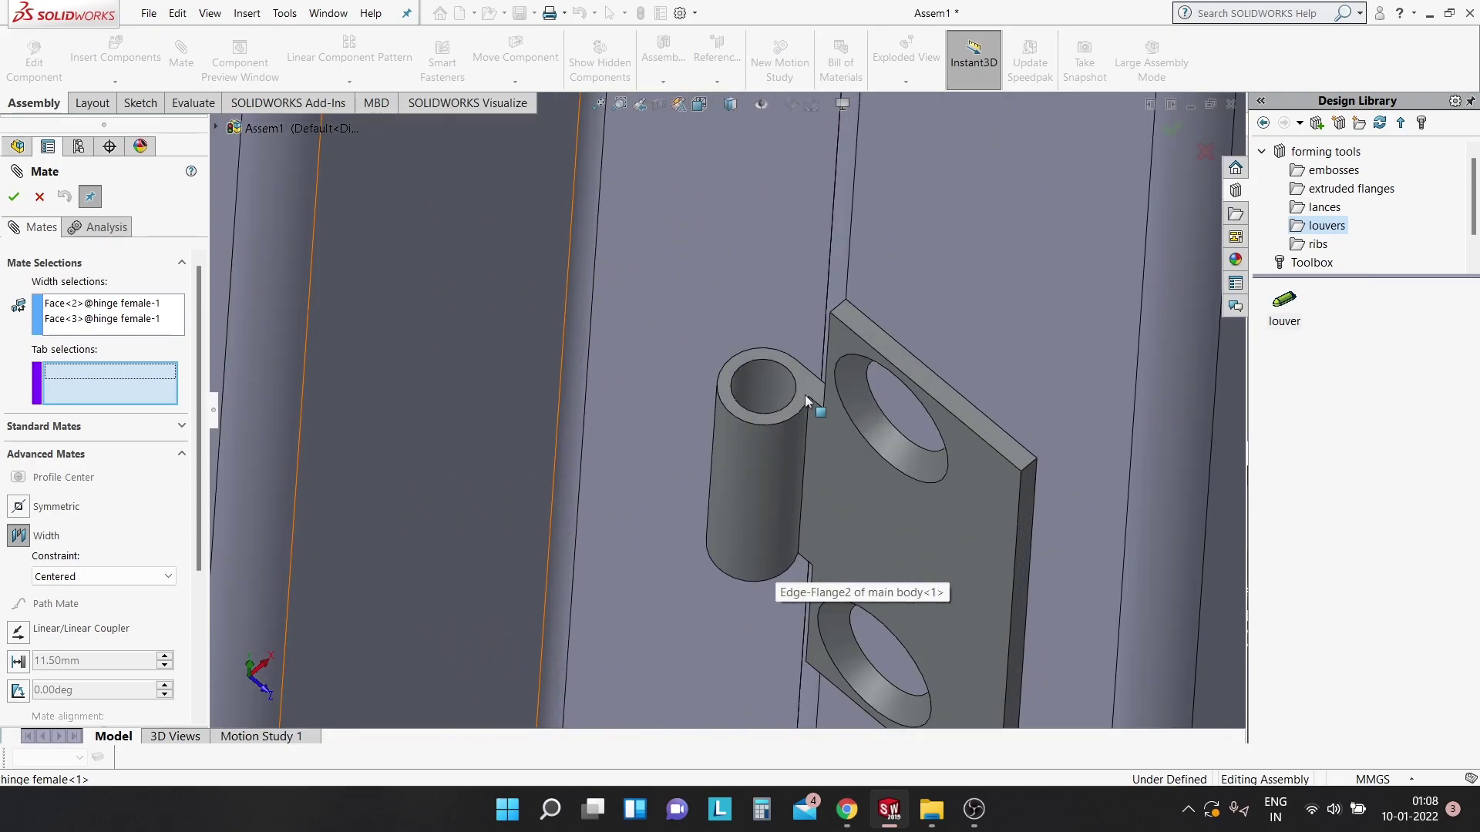
Add both male hinge knuckle faces as tab selections and apply the width mate as Centered.
click(805, 394)
middle_drag(794, 469, 778, 609)
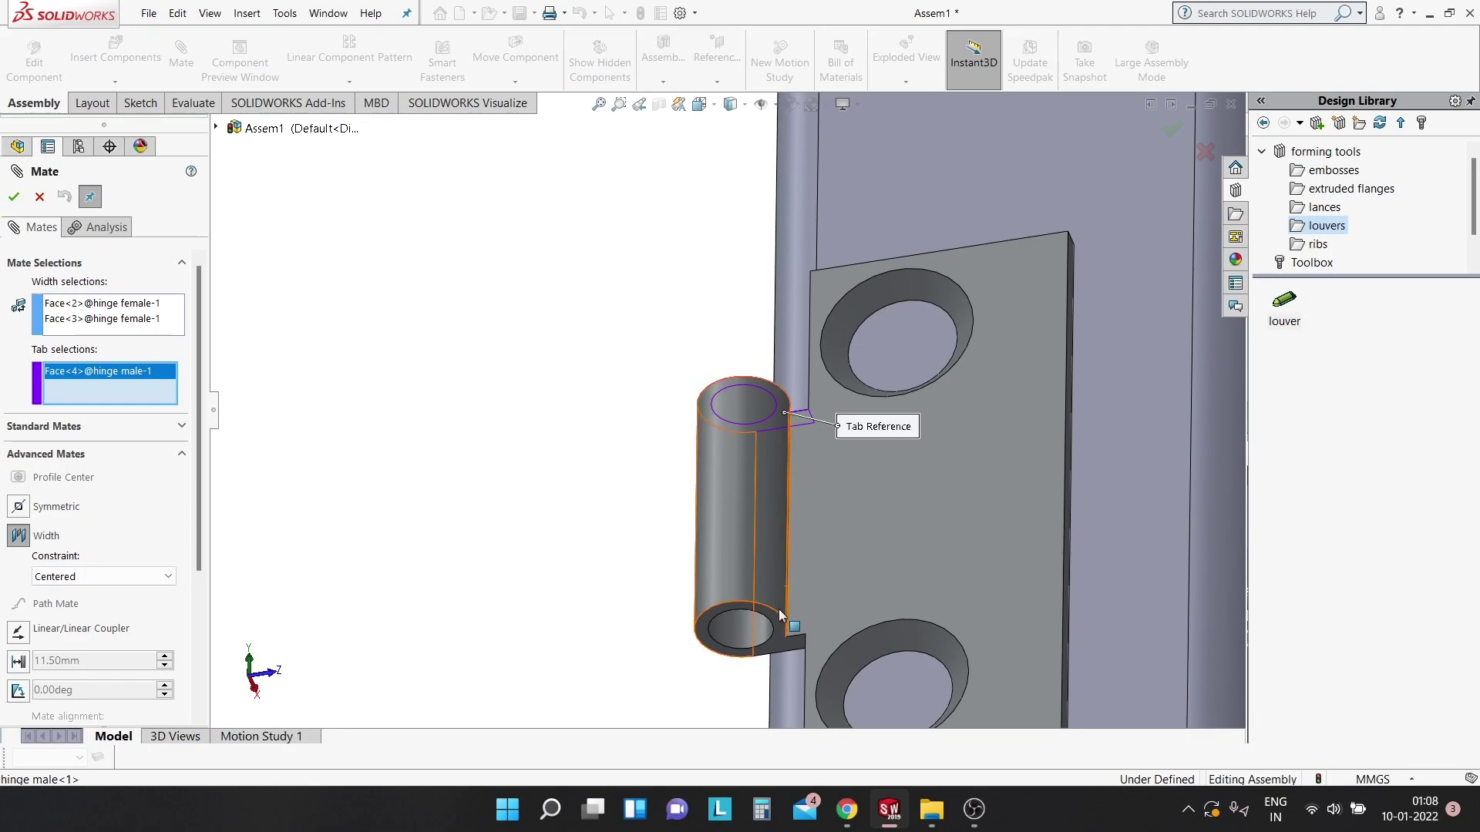
scroll(778, 609, down, 2)
scroll(641, 635, down, 1)
scroll(605, 606, down, 2)
scroll(605, 605, down, 2)
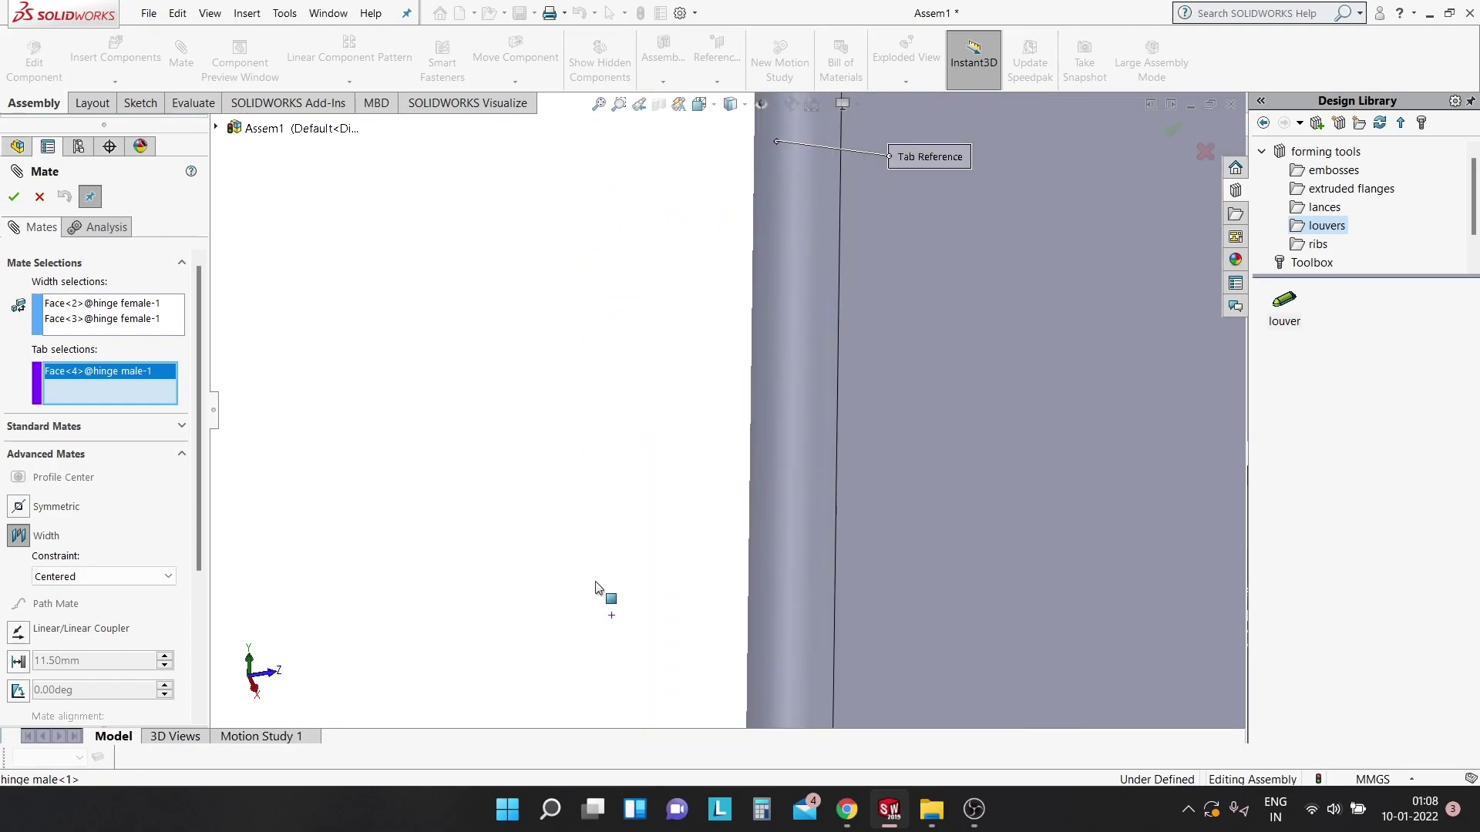
click(614, 528)
scroll(609, 523, up, 2)
scroll(609, 522, up, 3)
scroll(605, 521, up, 3)
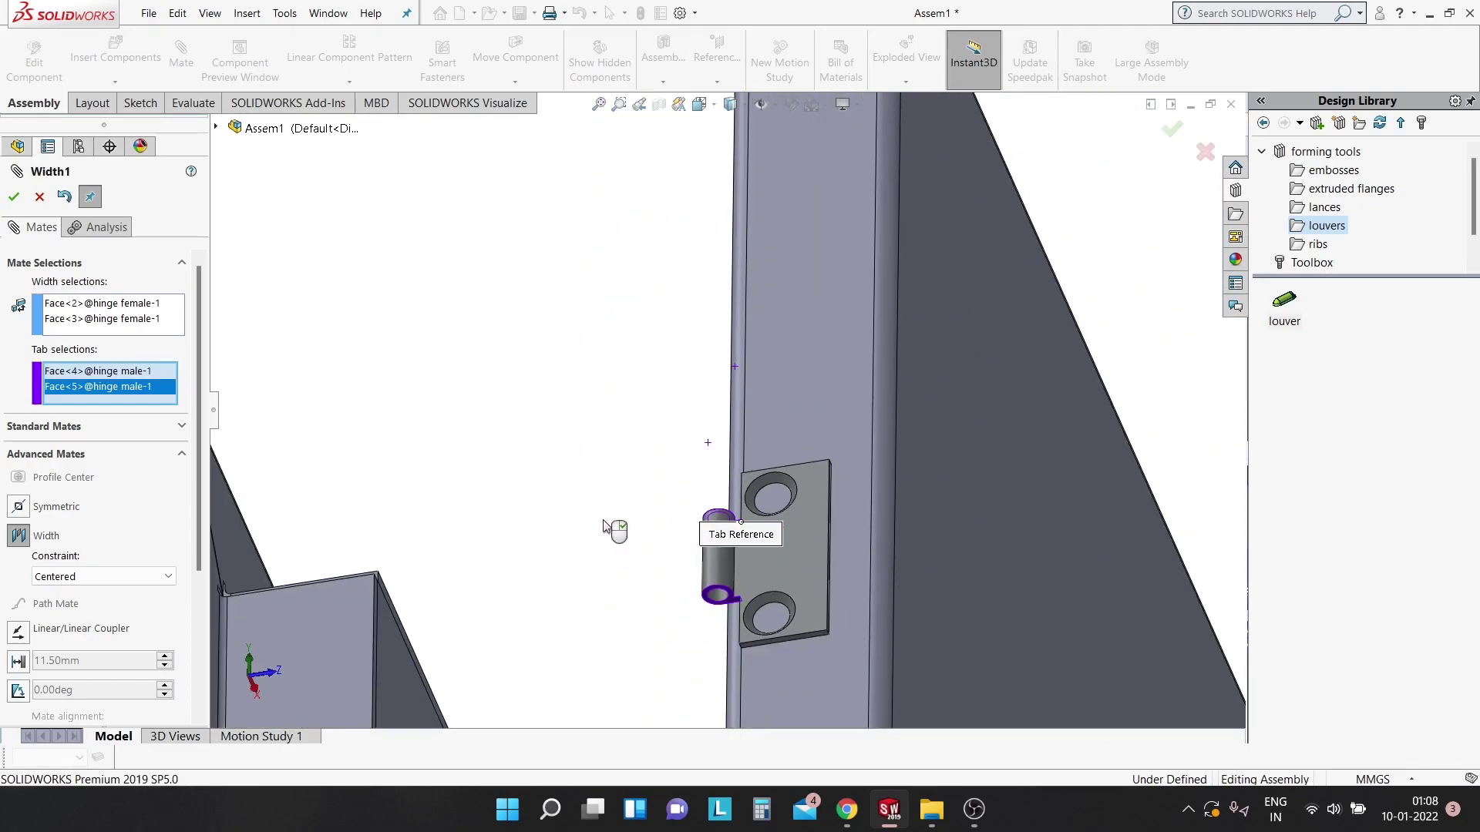
scroll(604, 525, up, 3)
mouse_move(603, 516)
middle_down()
mouse_move(406, 508)
mouse_move(460, 495)
mouse_move(203, 452)
middle_up()
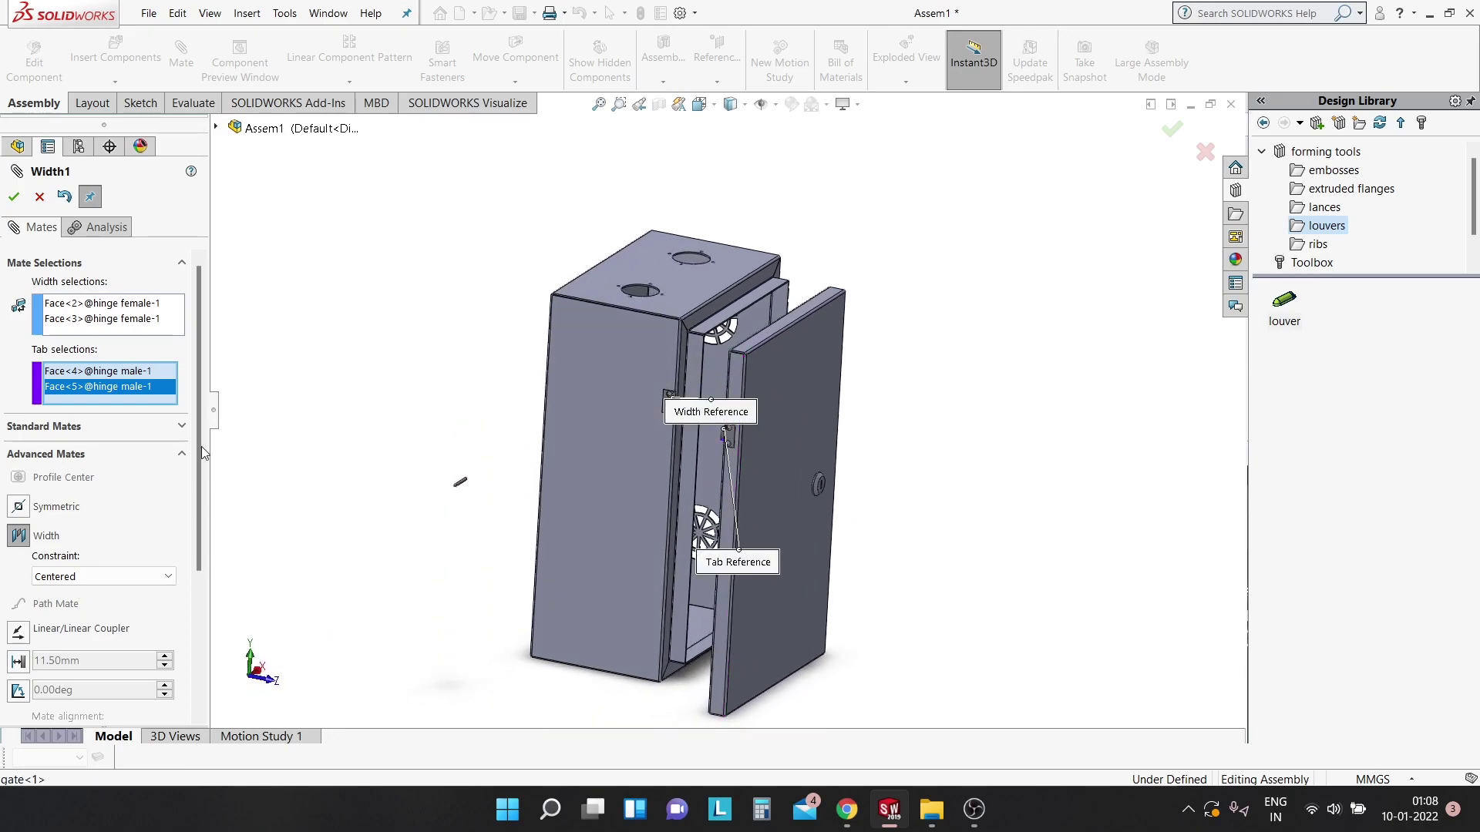
click(91, 579)
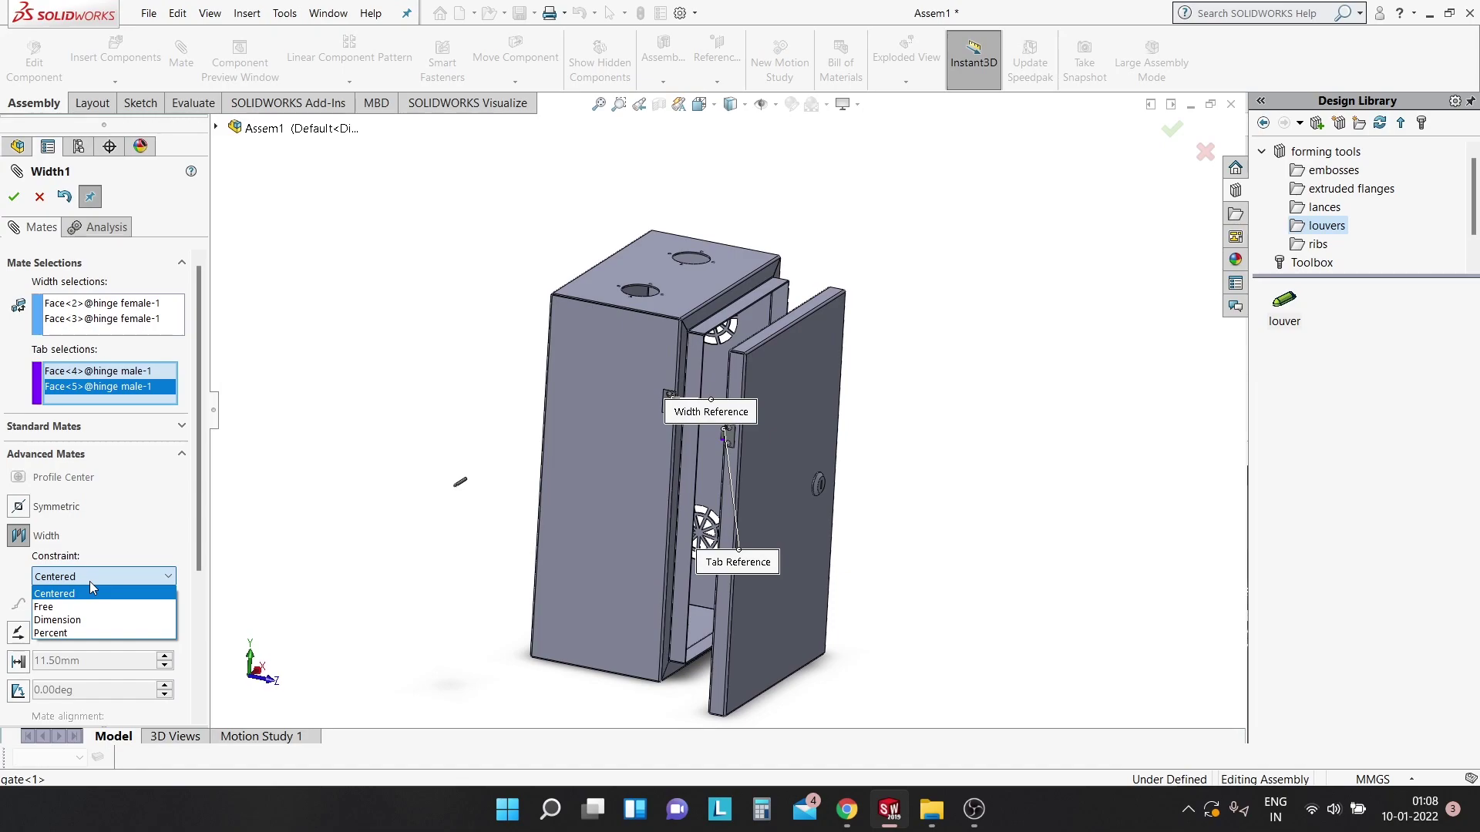
click(90, 581)
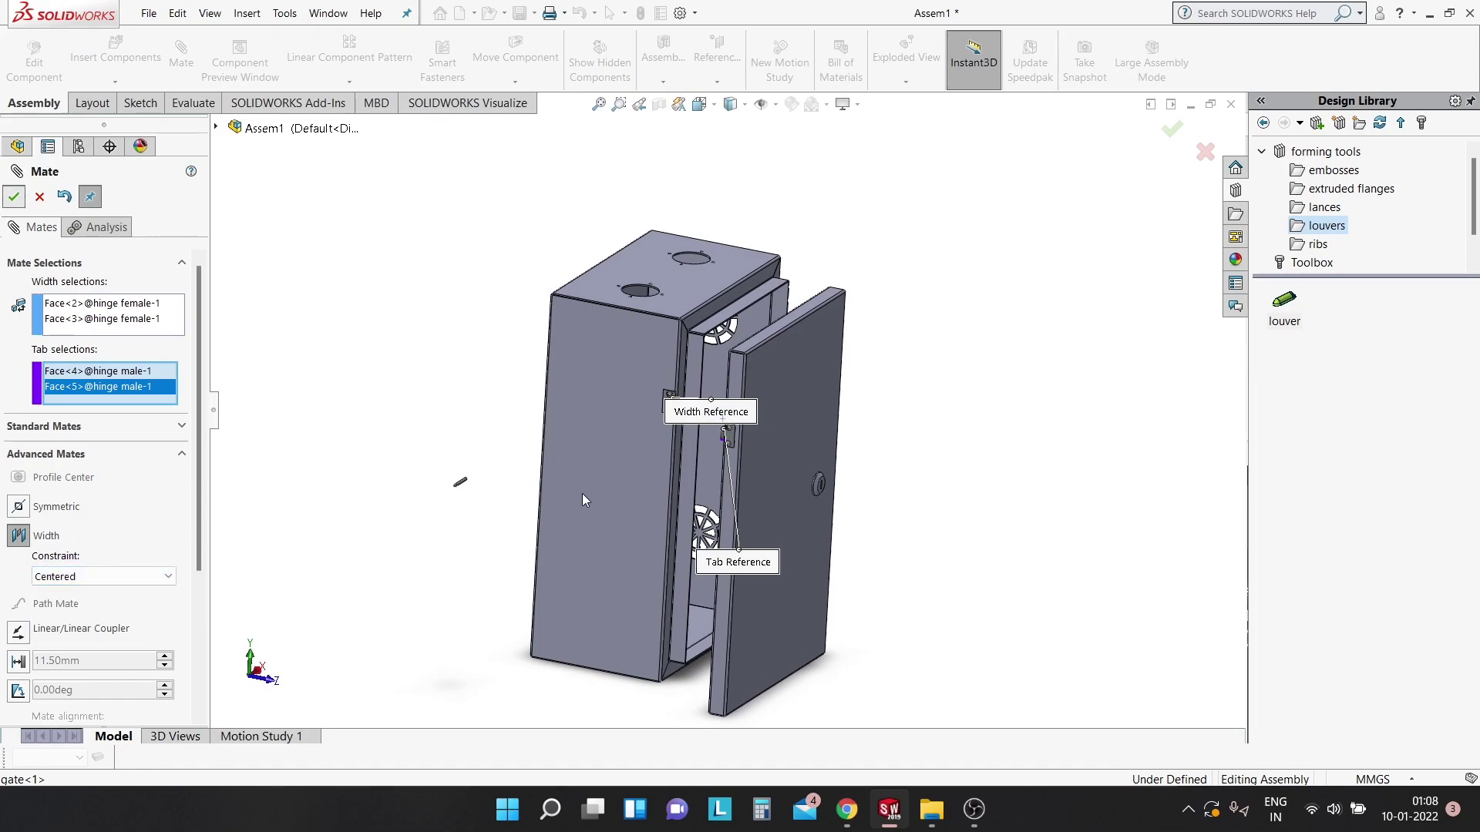
key(Return)
Select the female and male hinge barrel faces for a concentric mate.
mouse_move(830, 376)
mouse_down()
mouse_move(801, 461)
mouse_move(849, 432)
mouse_up()
scroll(628, 437, down, 3)
scroll(662, 408, down, 3)
scroll(662, 409, down, 2)
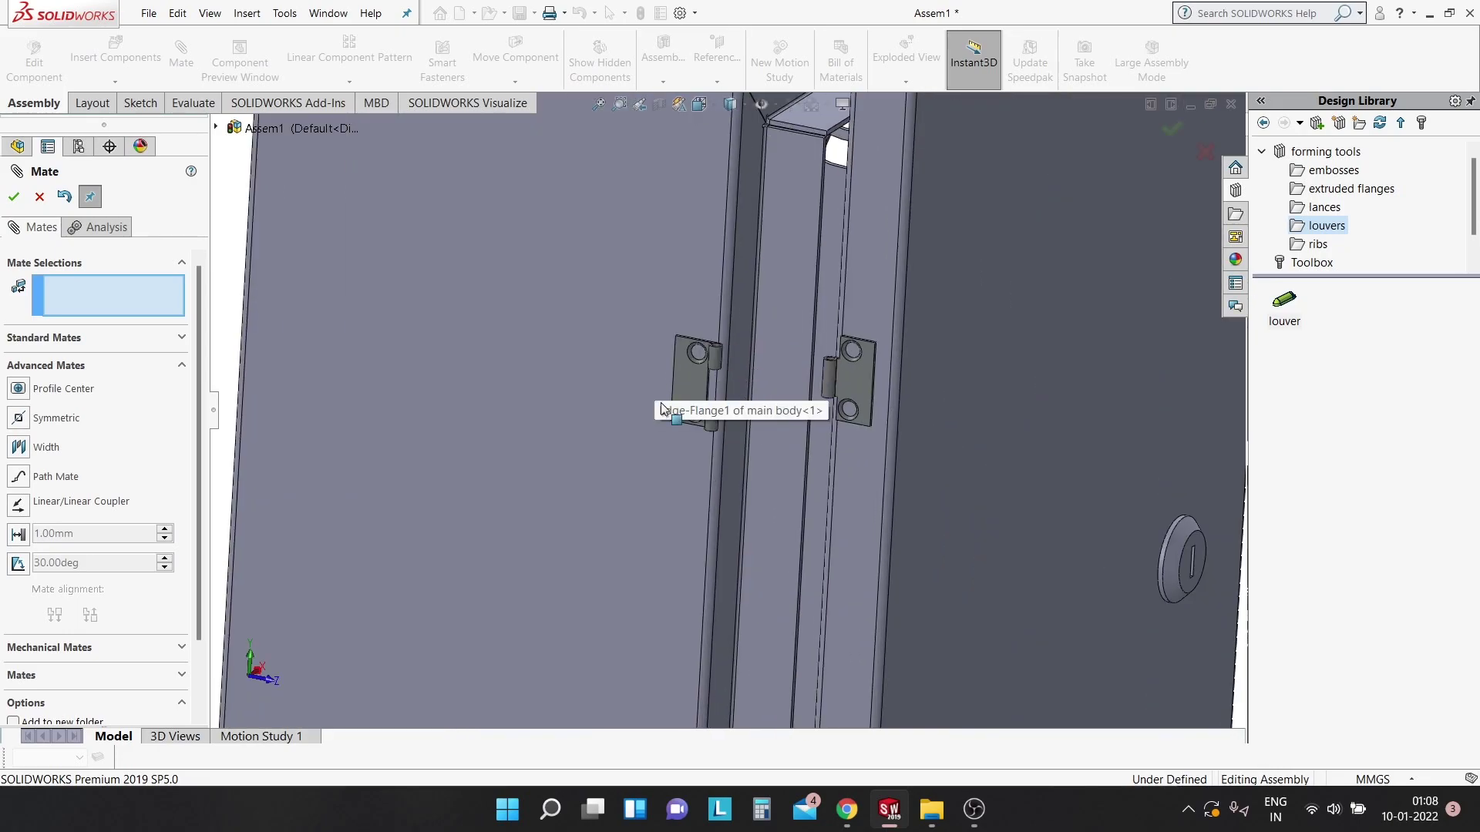
click(14, 197)
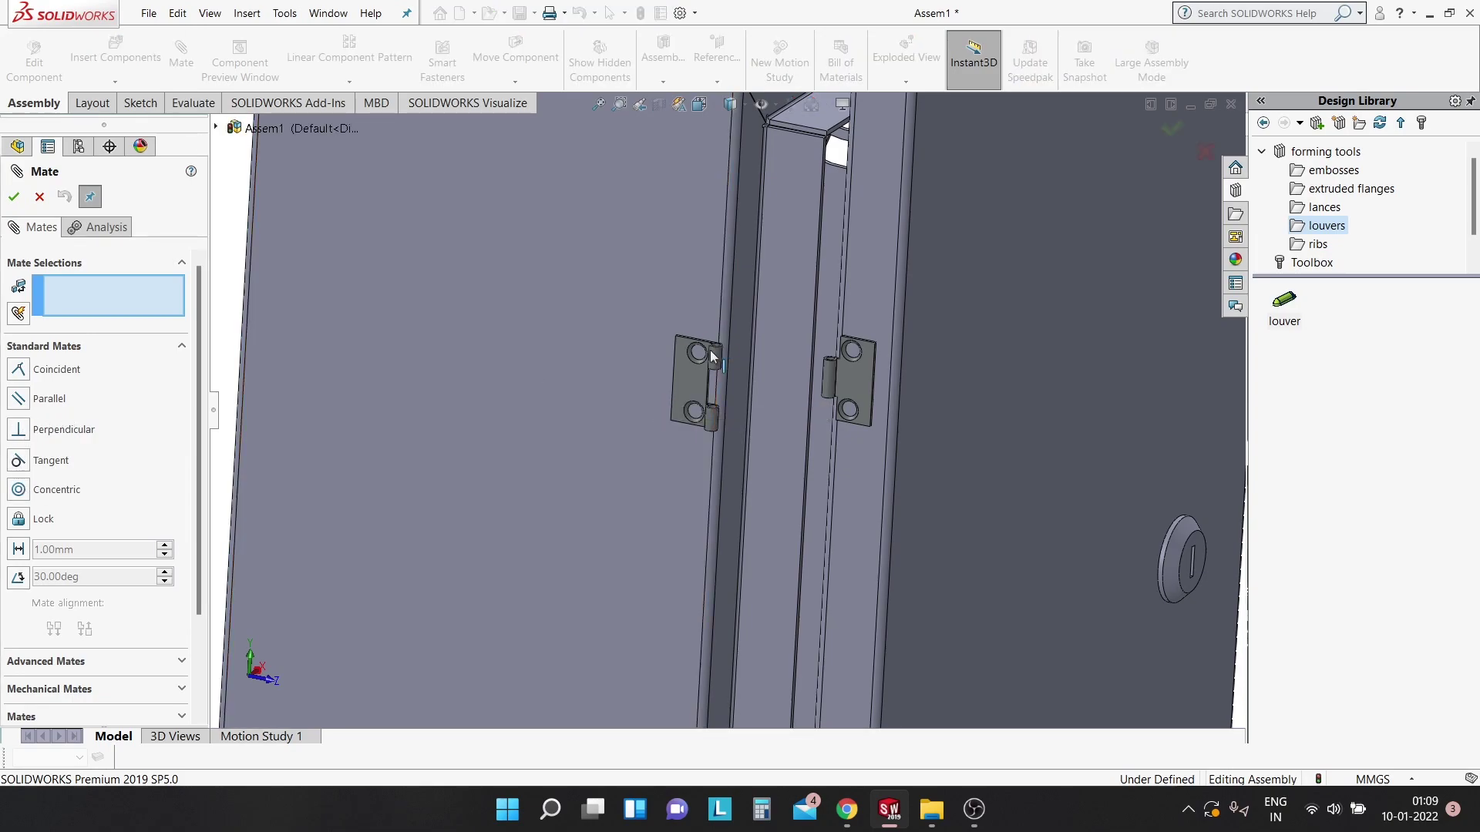
scroll(708, 394, down, 3)
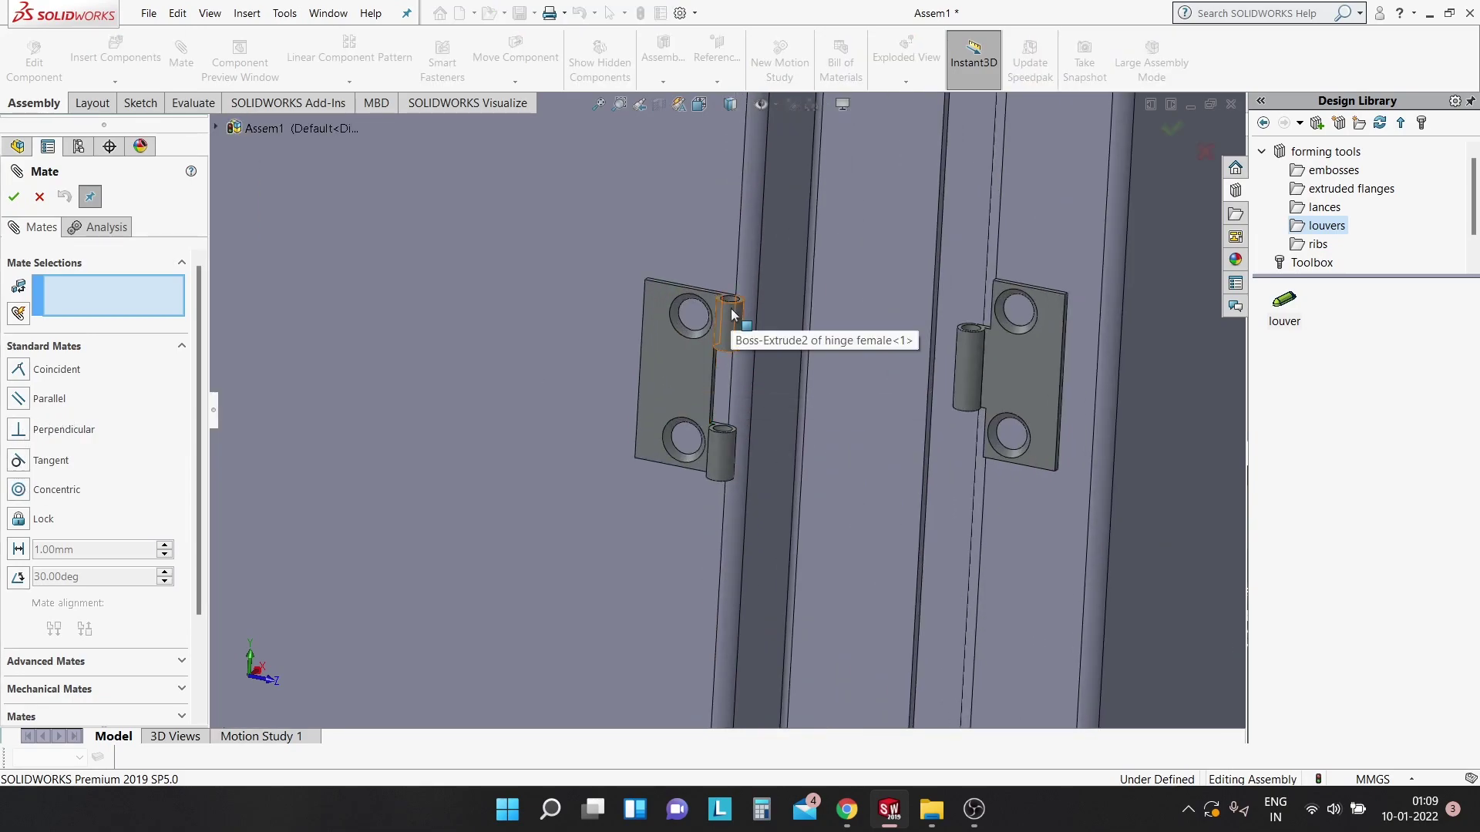
scroll(736, 309, down, 1)
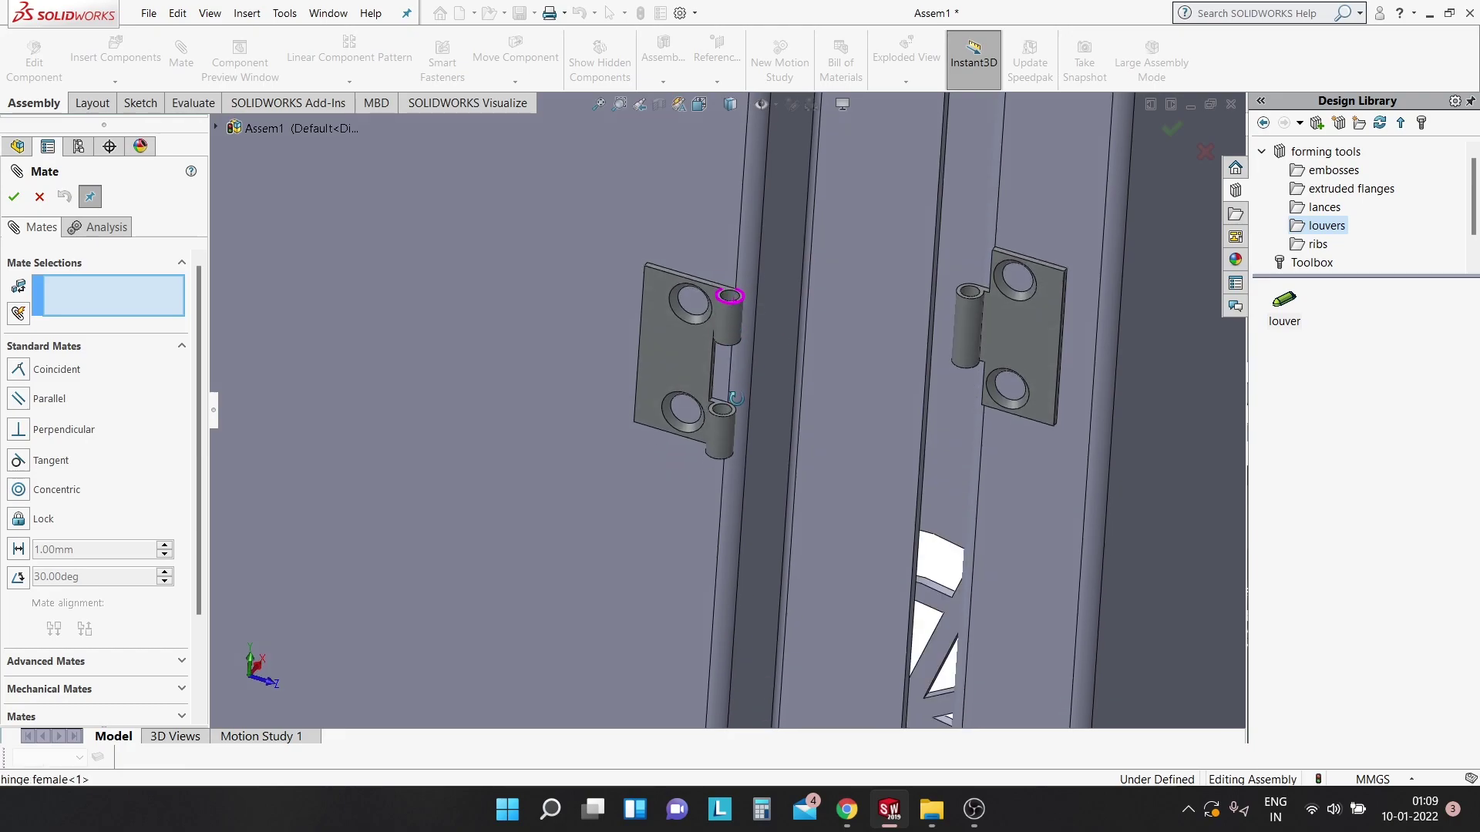
scroll(728, 233, down, 3)
click(734, 221)
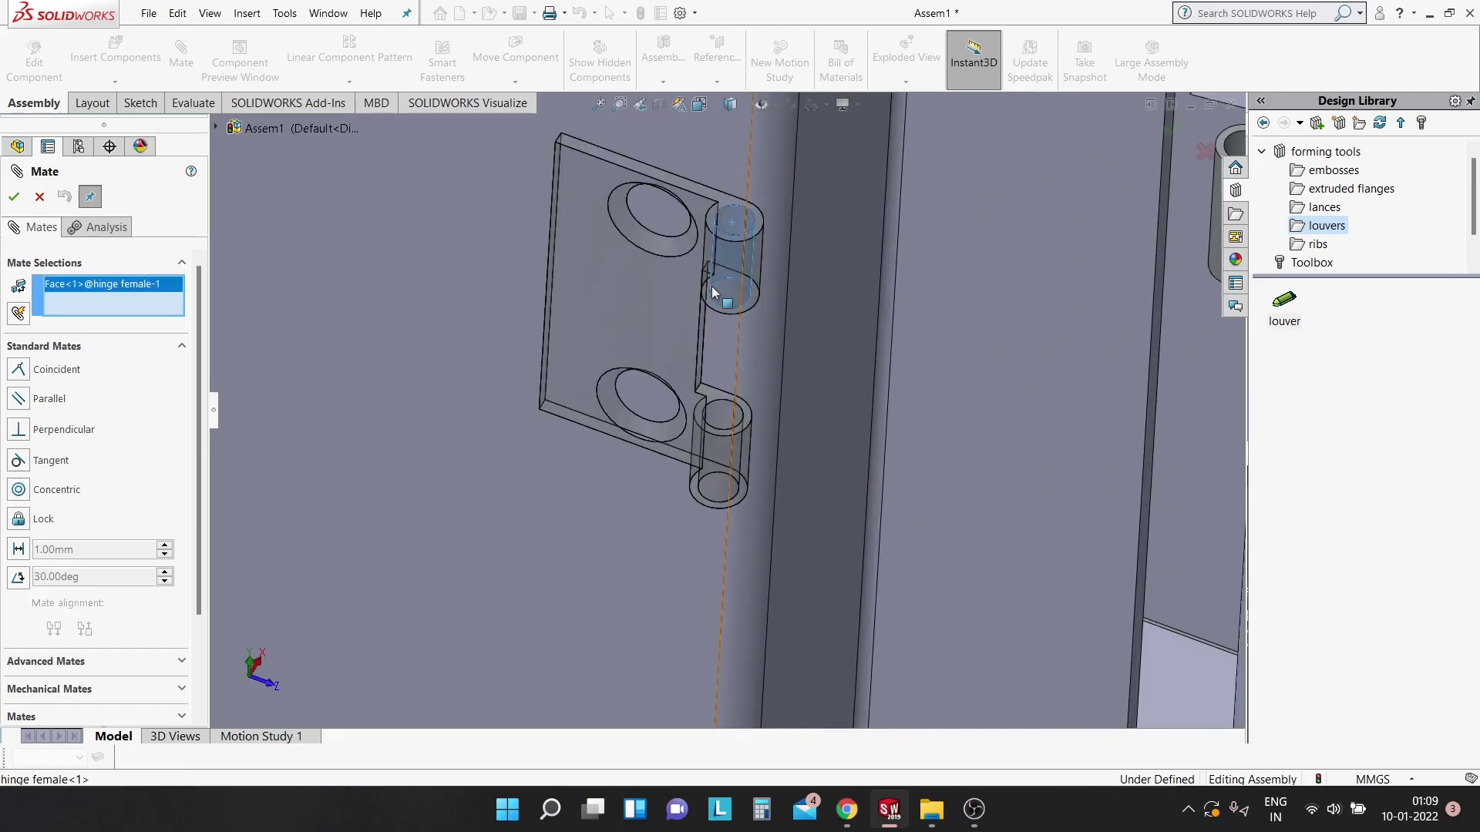
scroll(717, 300, up, 4)
scroll(941, 308, down, 1)
scroll(941, 309, down, 1)
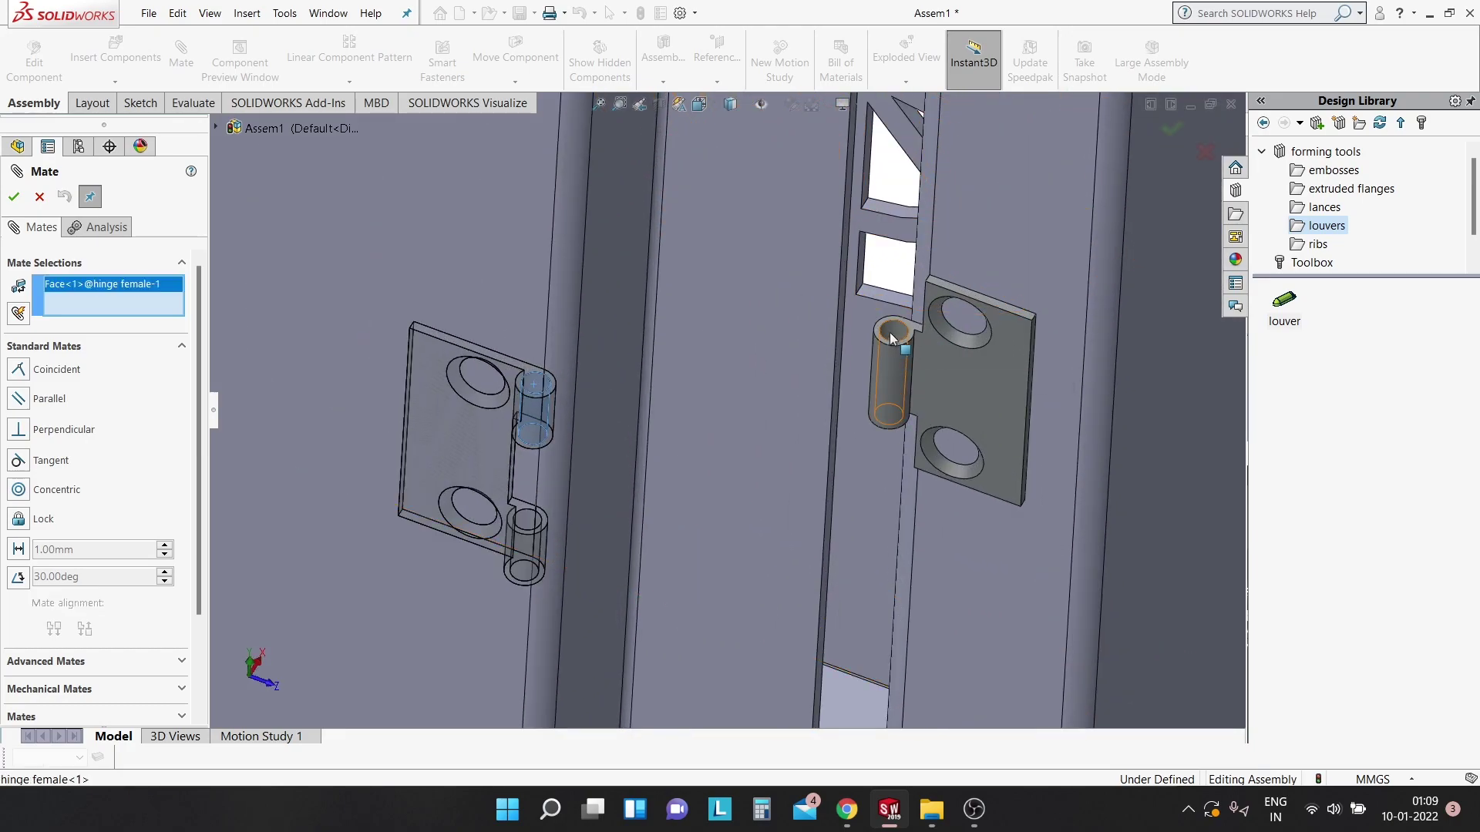
click(890, 331)
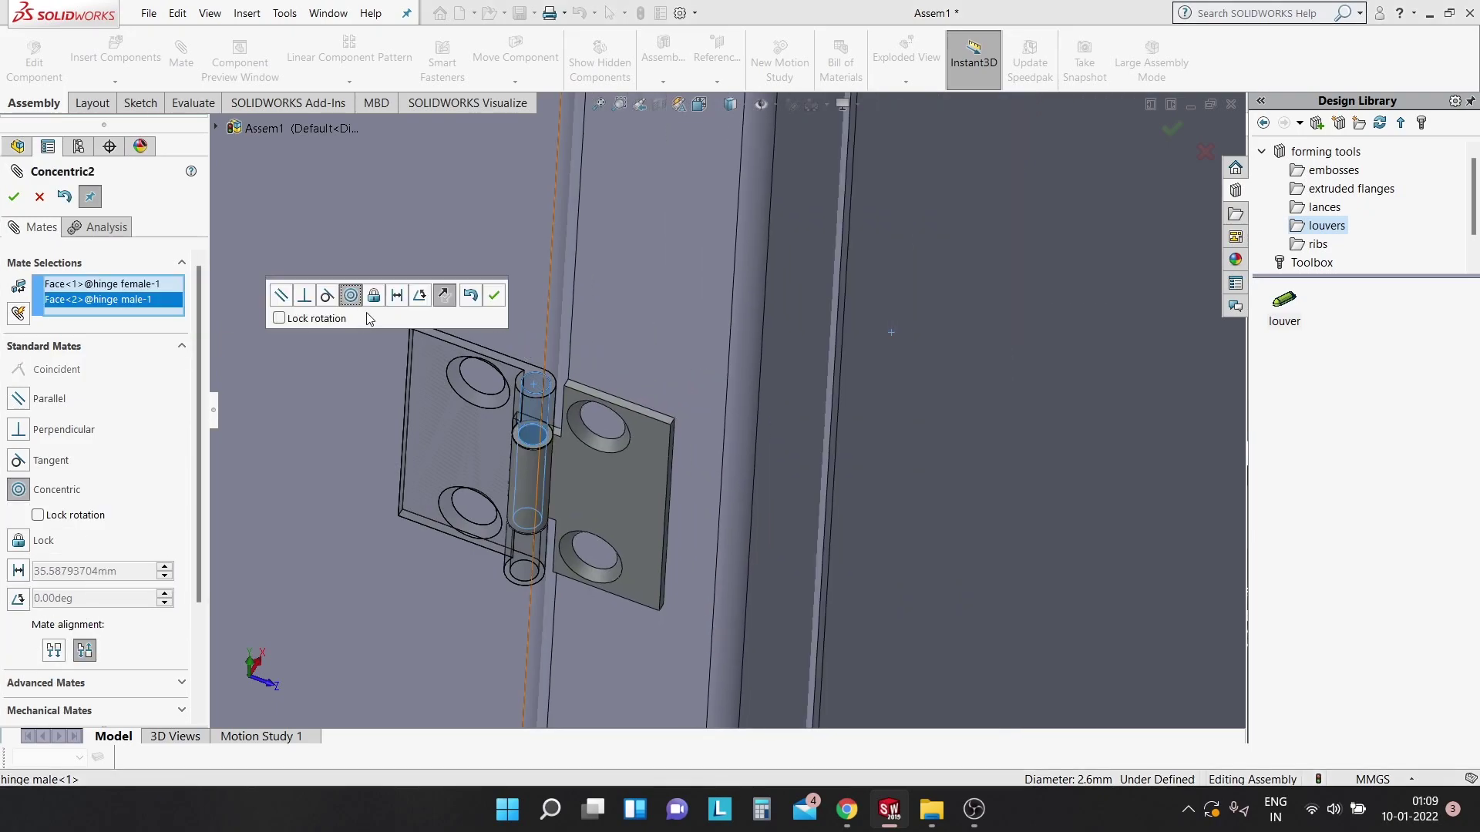
Apply the concentric mate between the two hinge barrels.
key(Return)
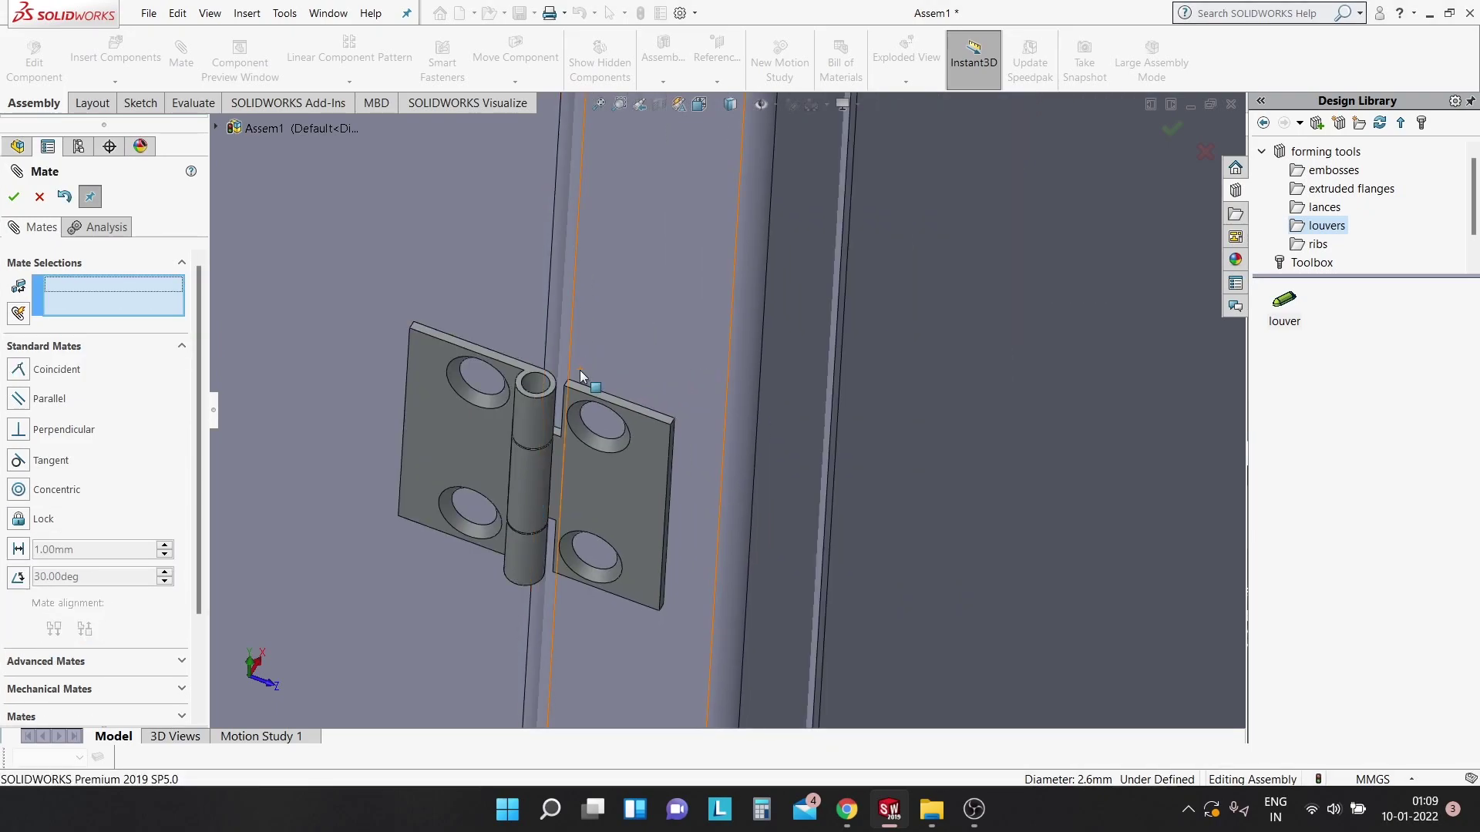
scroll(586, 366, up, 4)
scroll(780, 372, up, 3)
scroll(784, 374, up, 2)
middle_drag(784, 374, 830, 344)
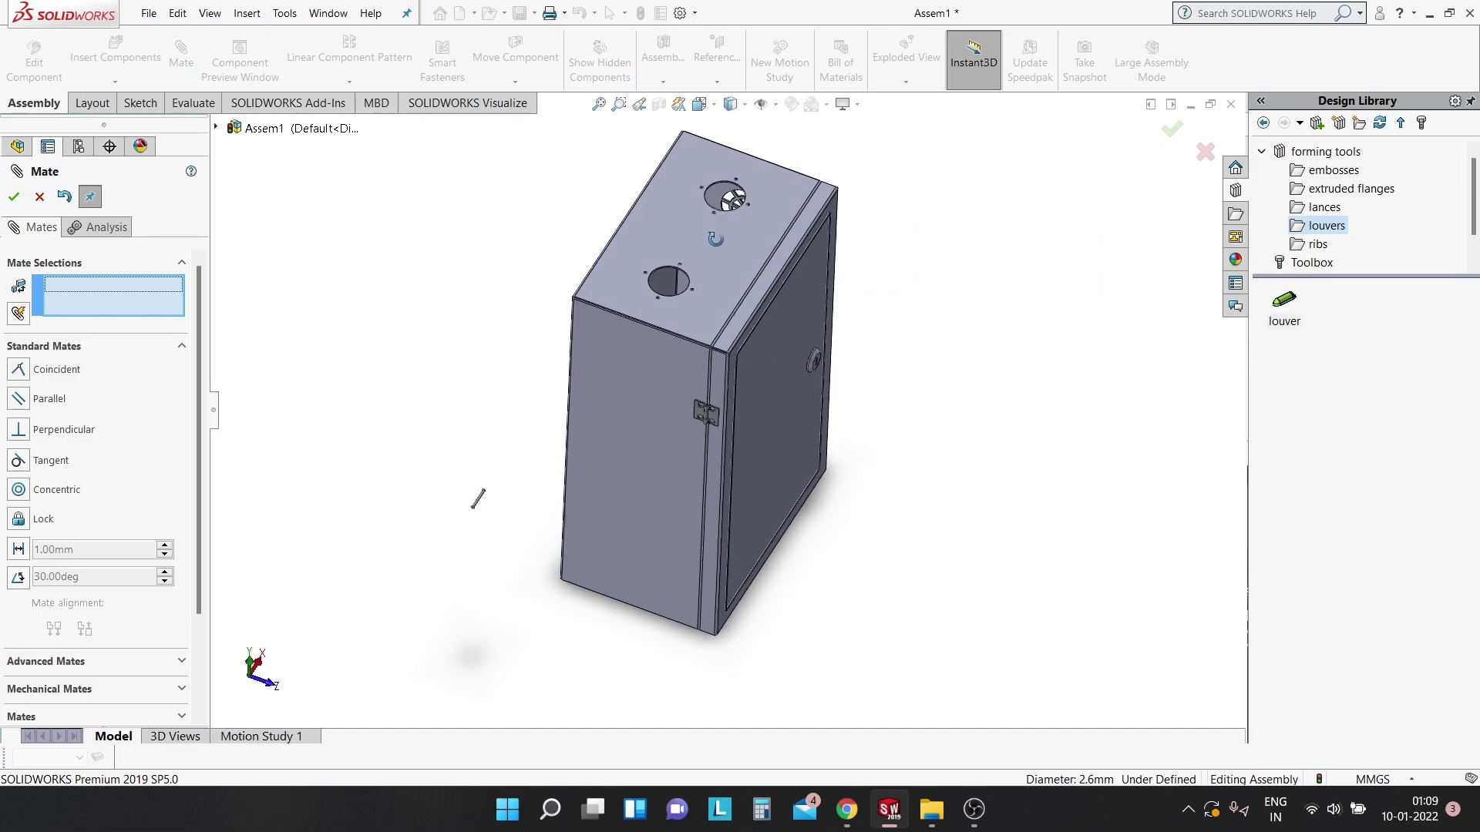
Swing the door partly open about its hinge and view it from a frontal angle.
mouse_move(830, 344)
mouse_down()
mouse_move(1058, 530)
mouse_move(911, 487)
mouse_up()
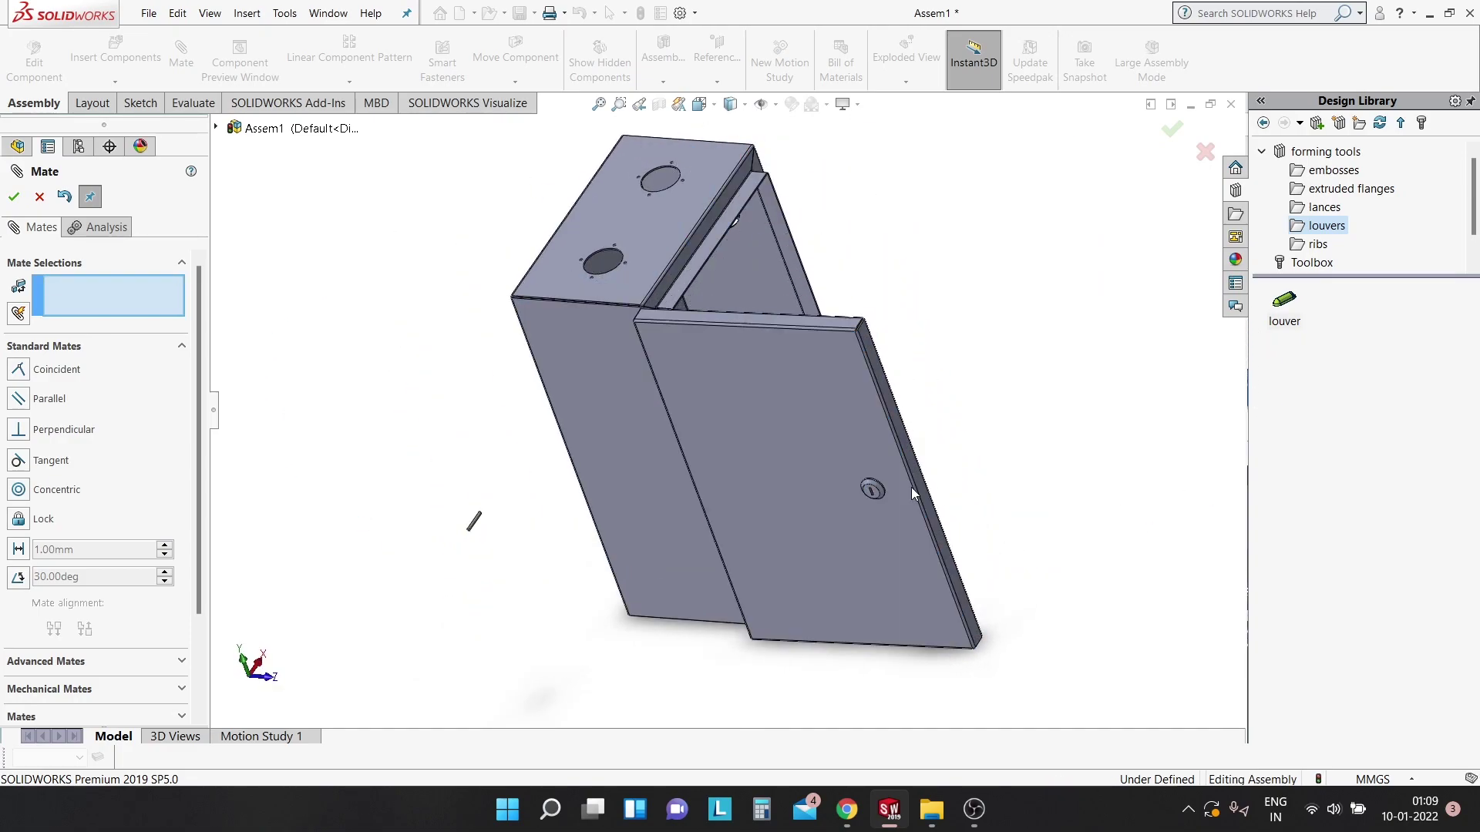
scroll(524, 393, down, 5)
scroll(830, 387, up, 4)
middle_drag(829, 387, 753, 347)
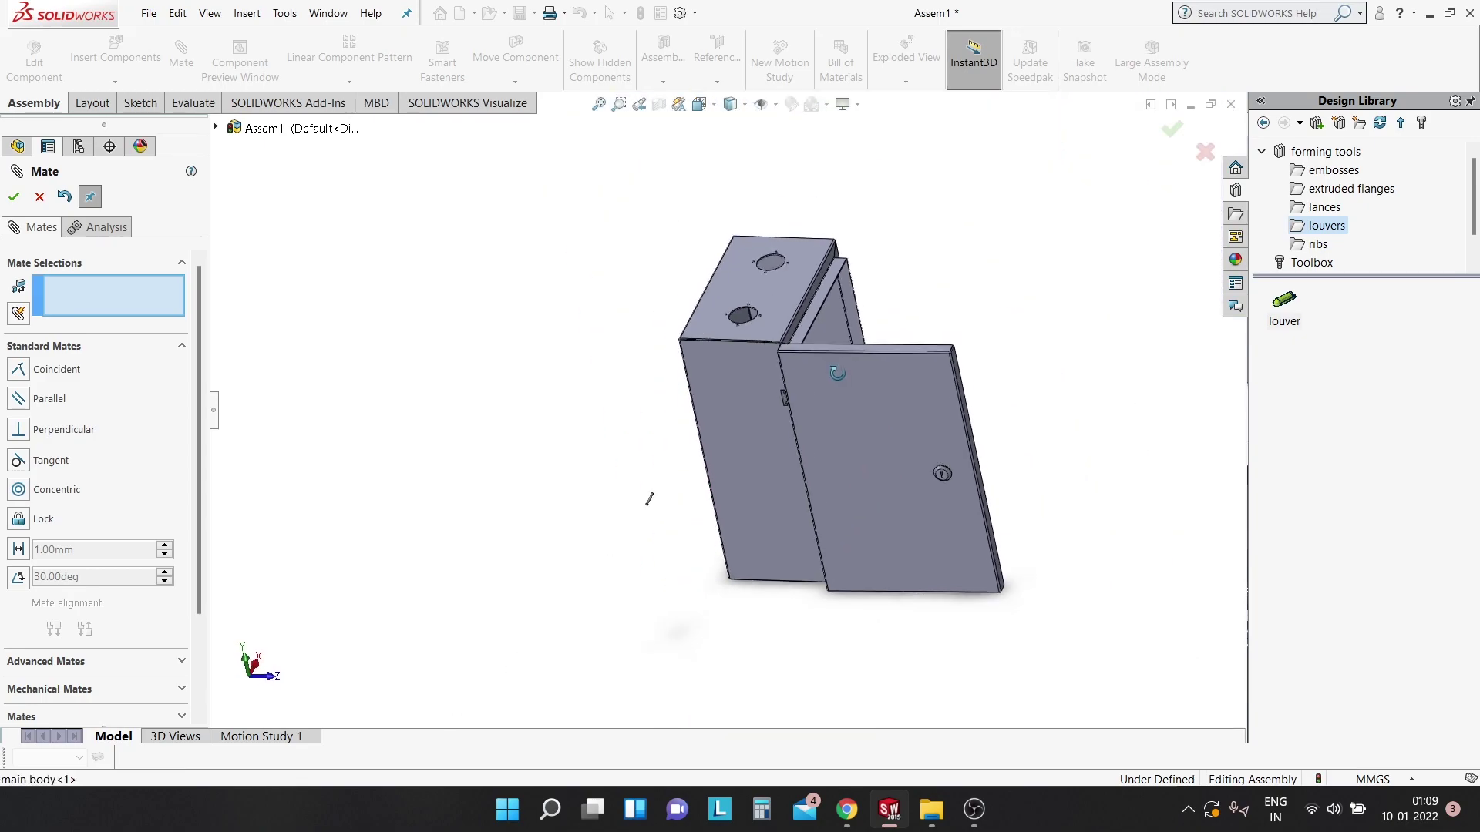
scroll(752, 347, down, 2)
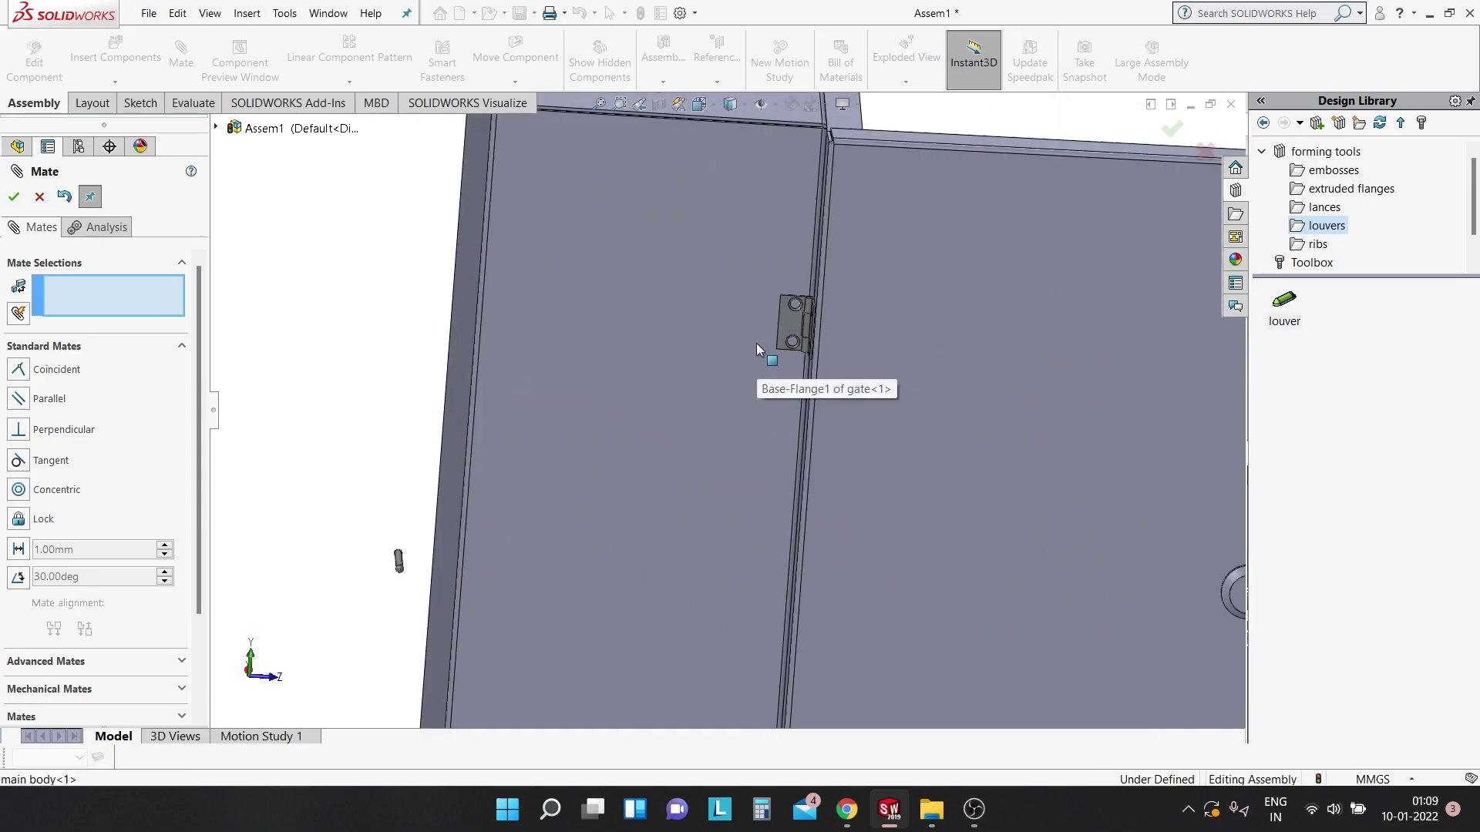
scroll(756, 344, down, 2)
key(Escape)
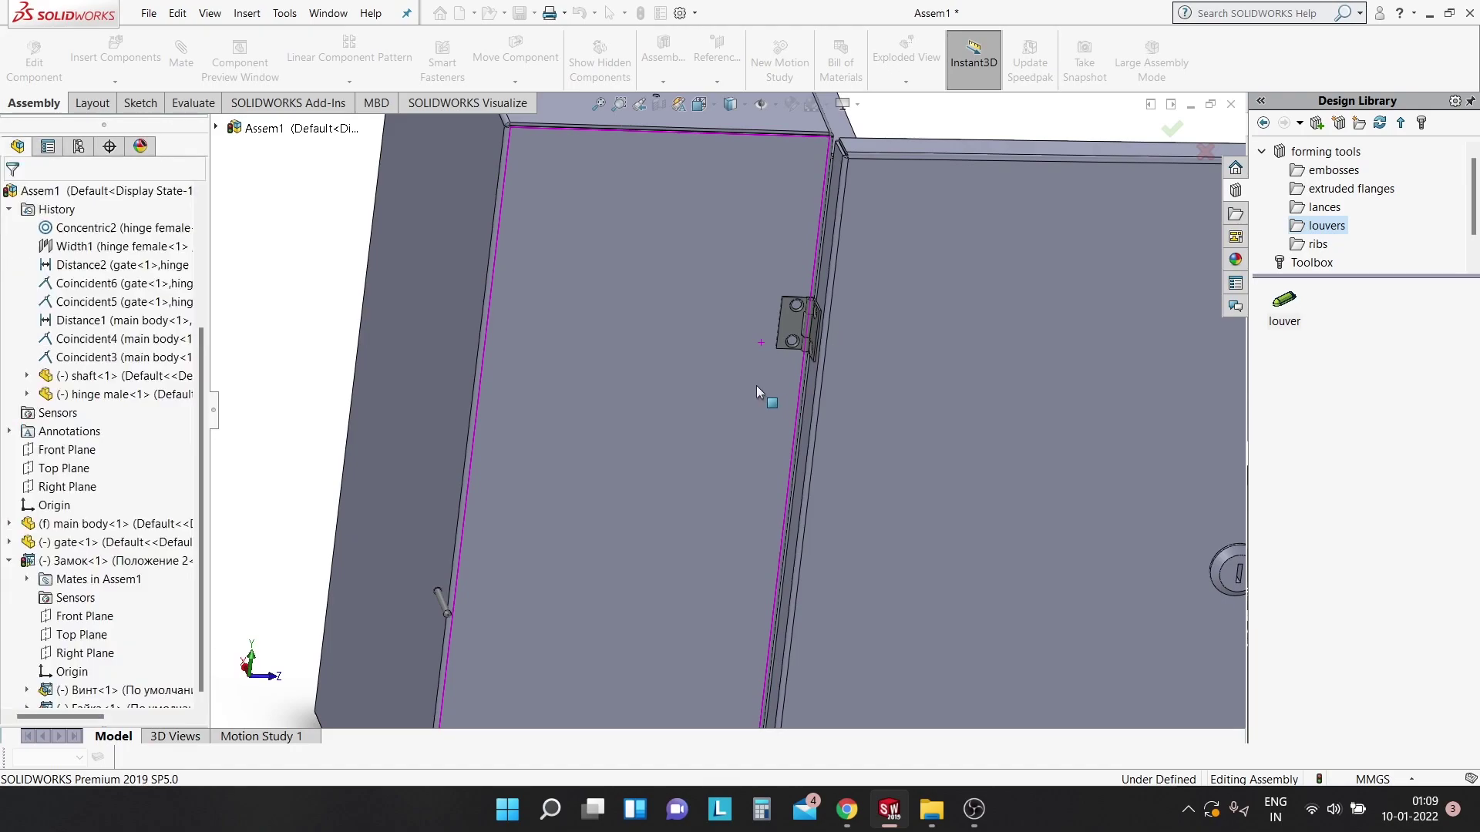
drag(752, 386, 367, 589)
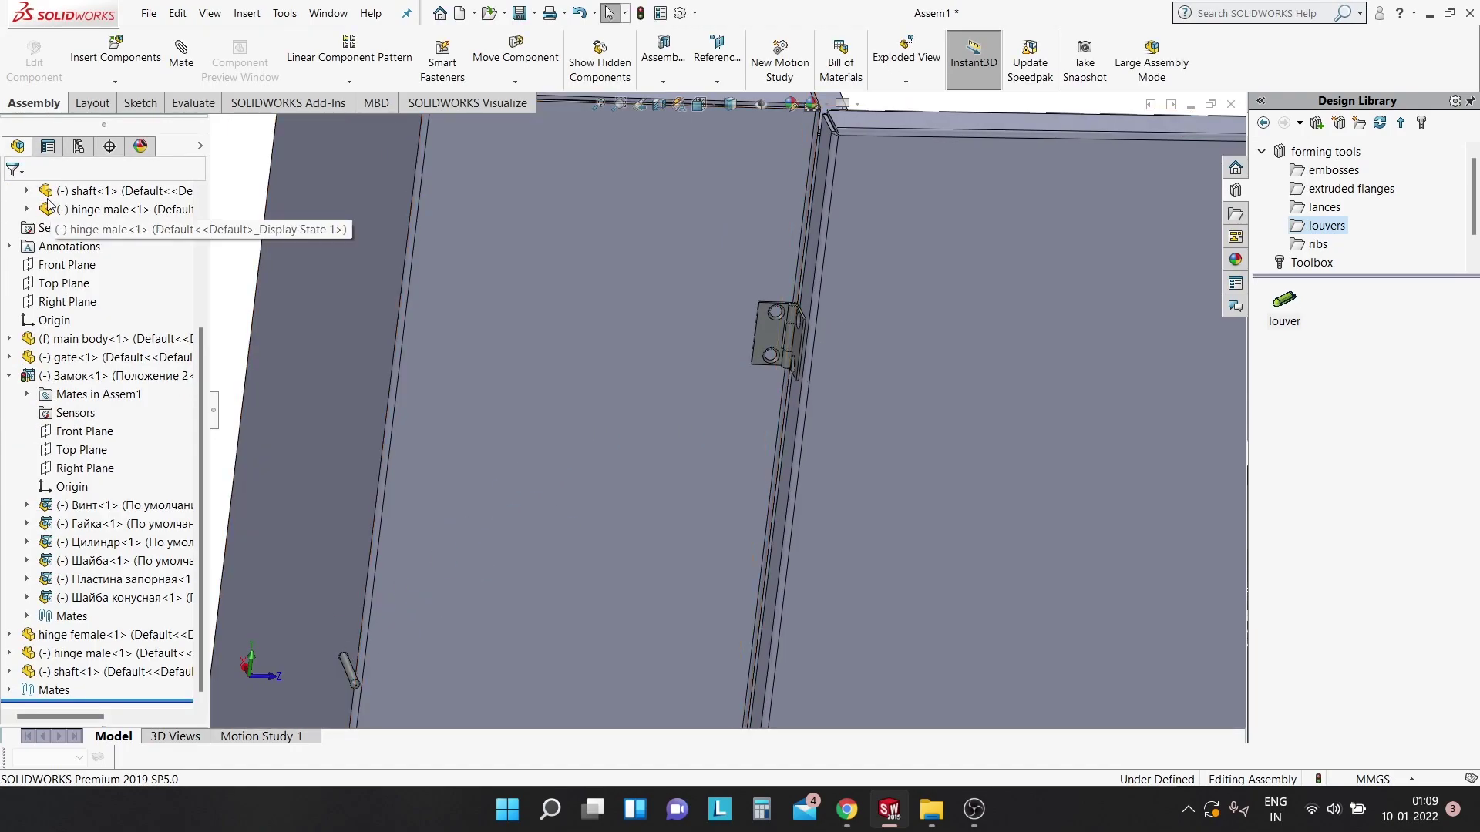
Mate the hinge pin concentric with the female hinge bore and slide it along the axis.
click(345, 672)
scroll(793, 311, down, 1)
scroll(792, 316, down, 2)
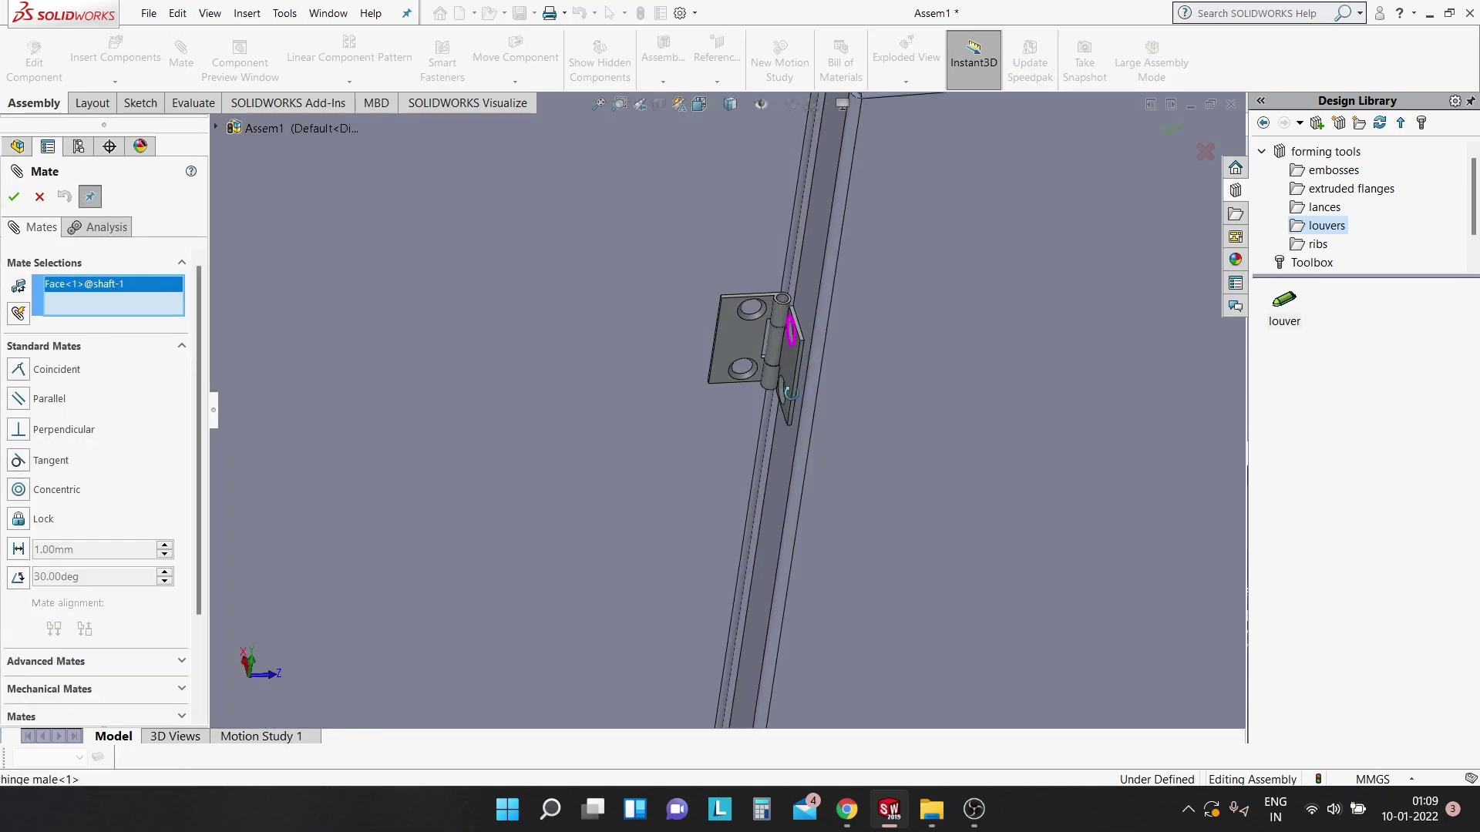
scroll(787, 309, down, 2)
scroll(778, 297, down, 3)
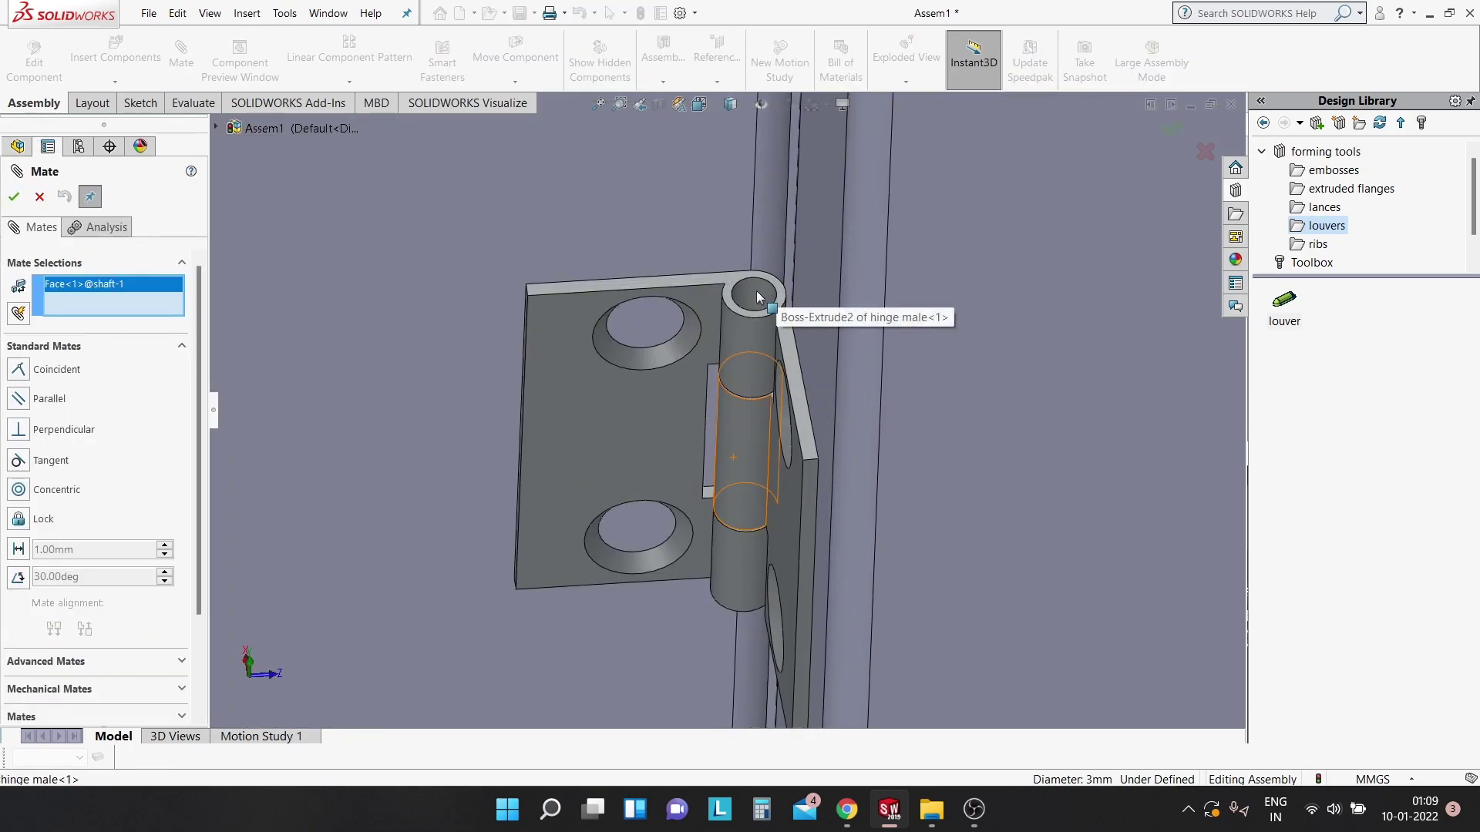
click(754, 298)
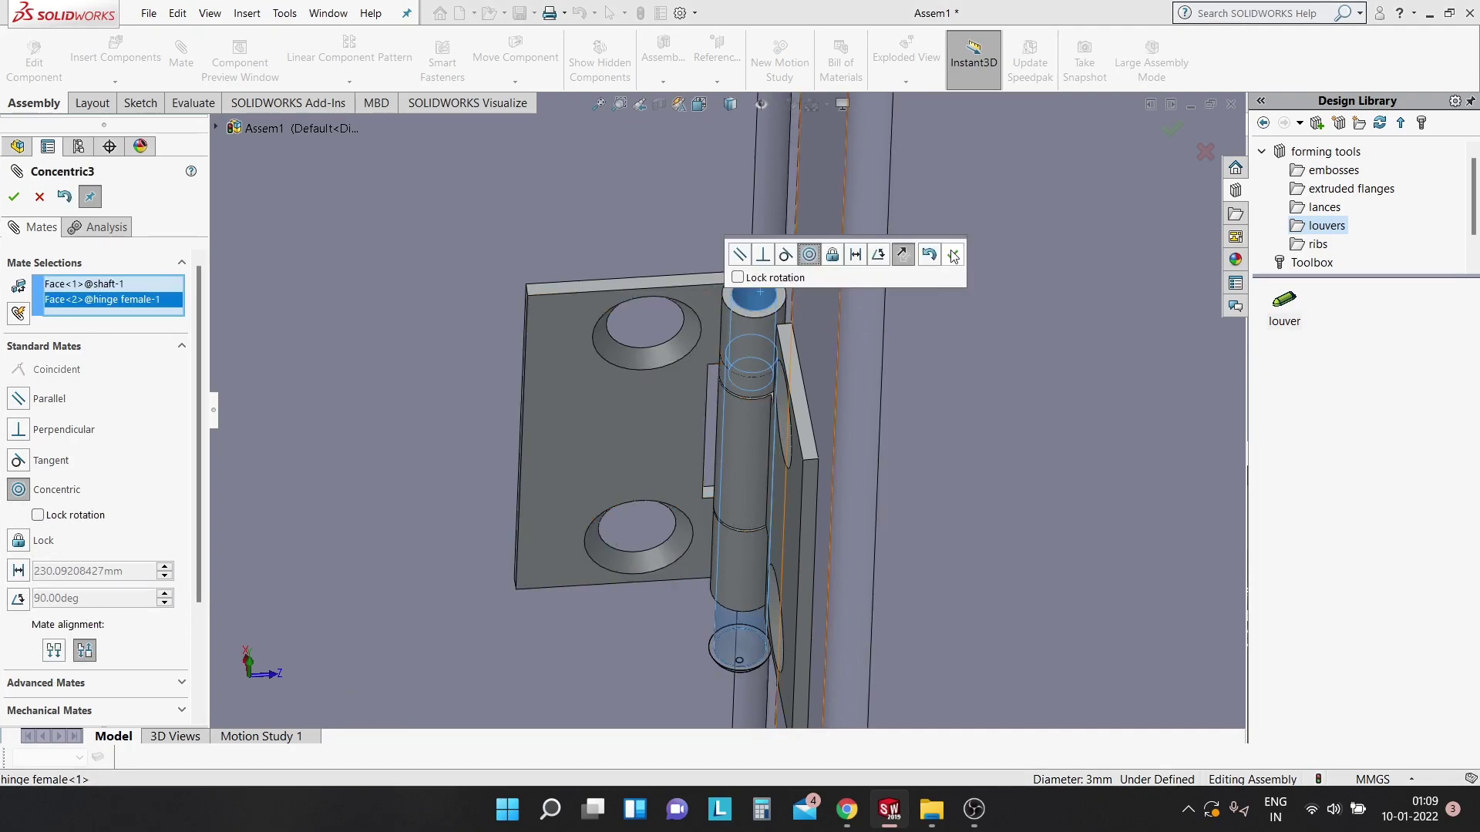
key(Return)
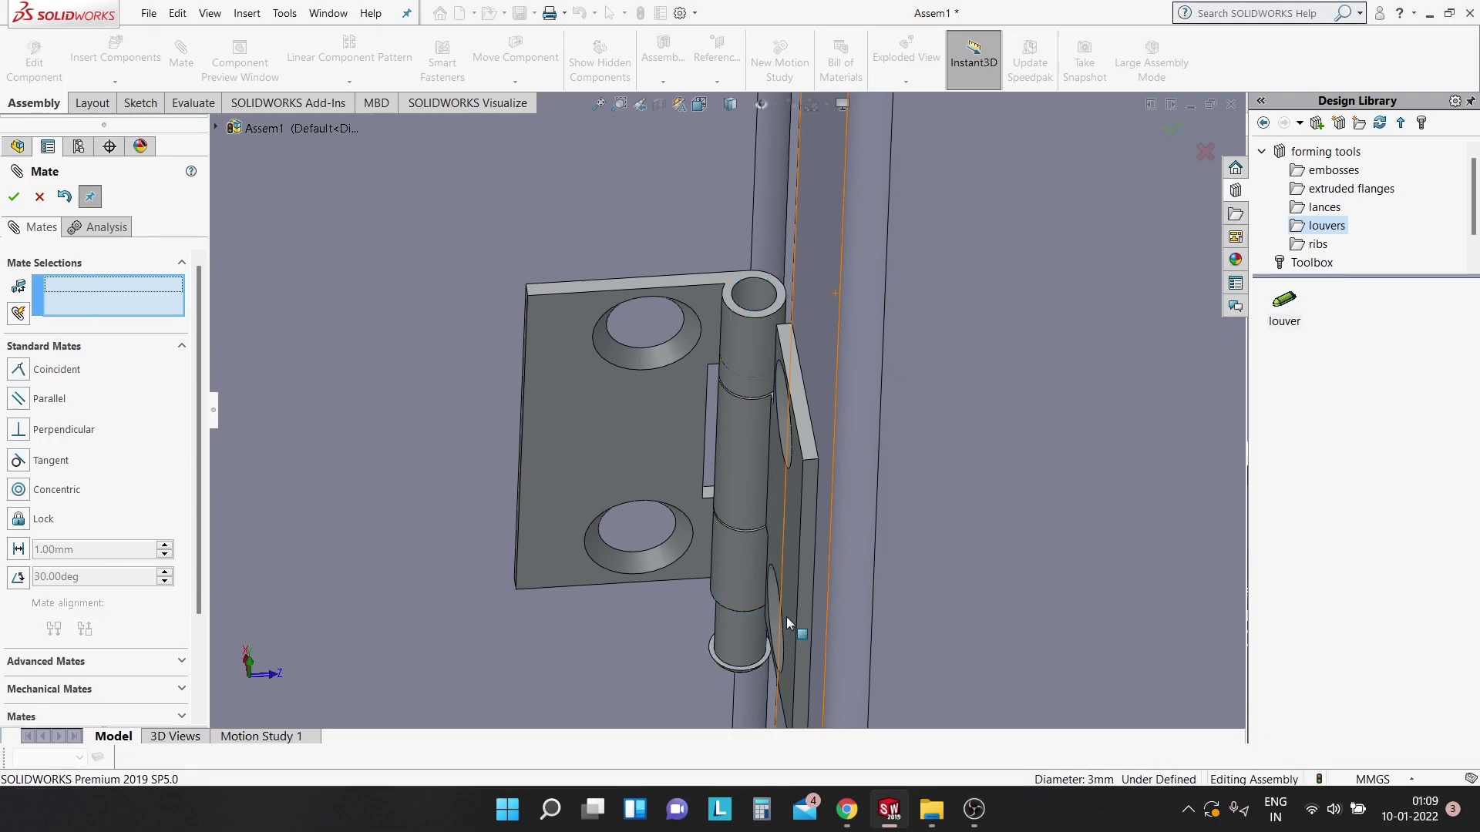
scroll(740, 624, up, 2)
scroll(740, 567, down, 2)
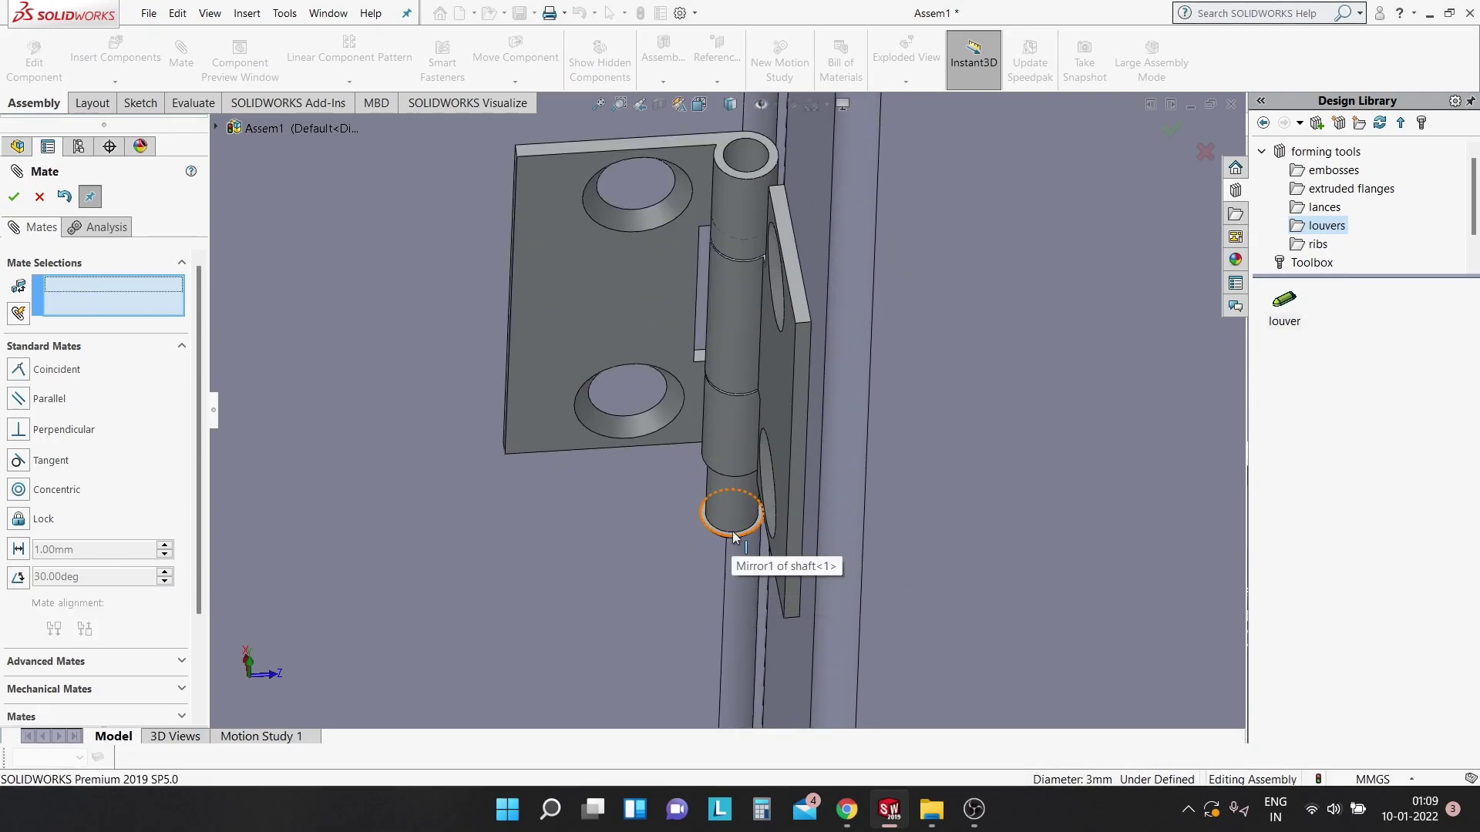
drag(734, 524, 746, 377)
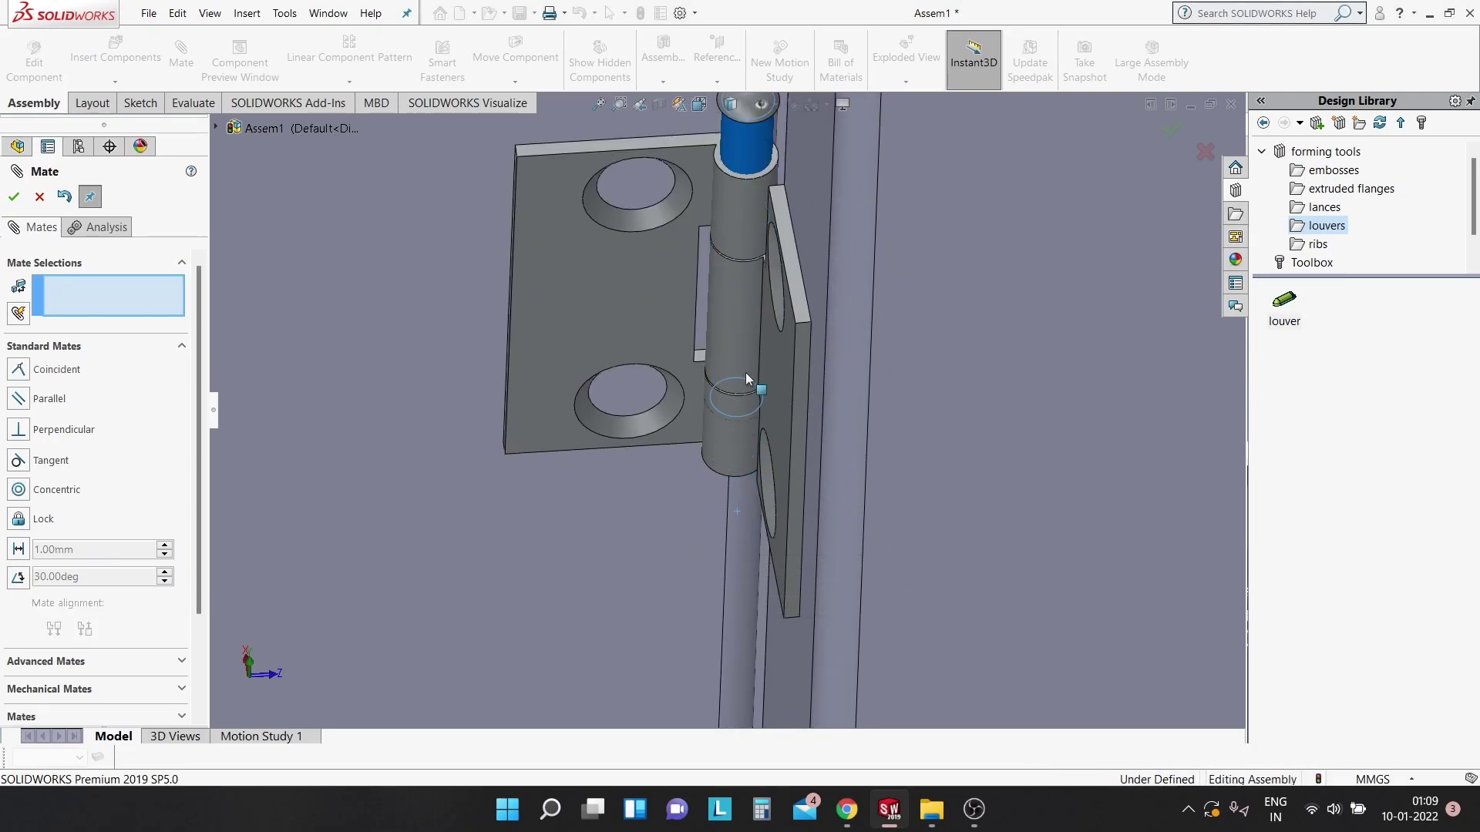
drag(737, 440, 711, 397)
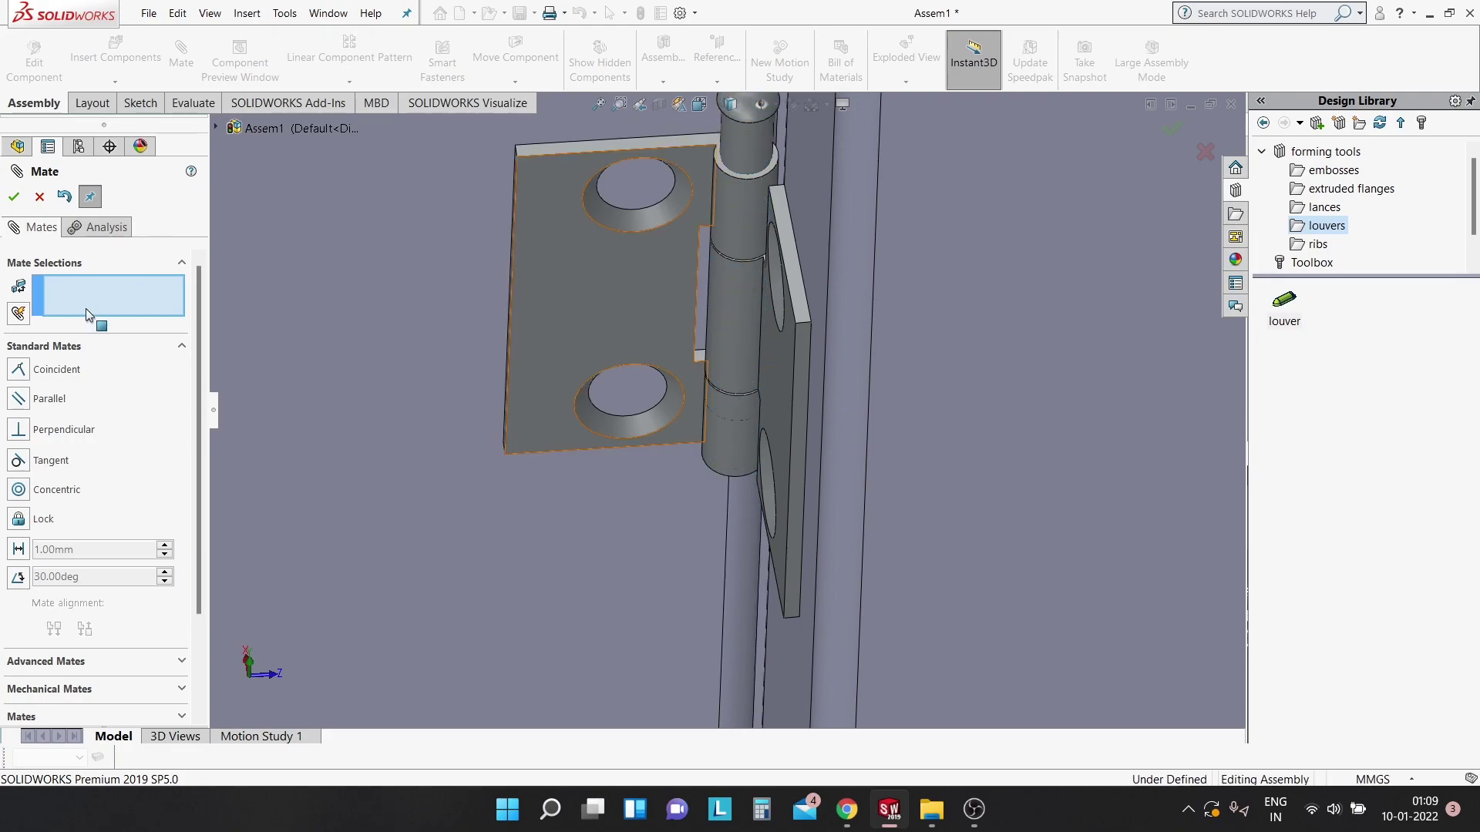
key(Escape)
Pick the pin's top face and the female knuckle's top face and accept them as Coincident.
scroll(706, 157, down, 2)
scroll(706, 157, down, 2)
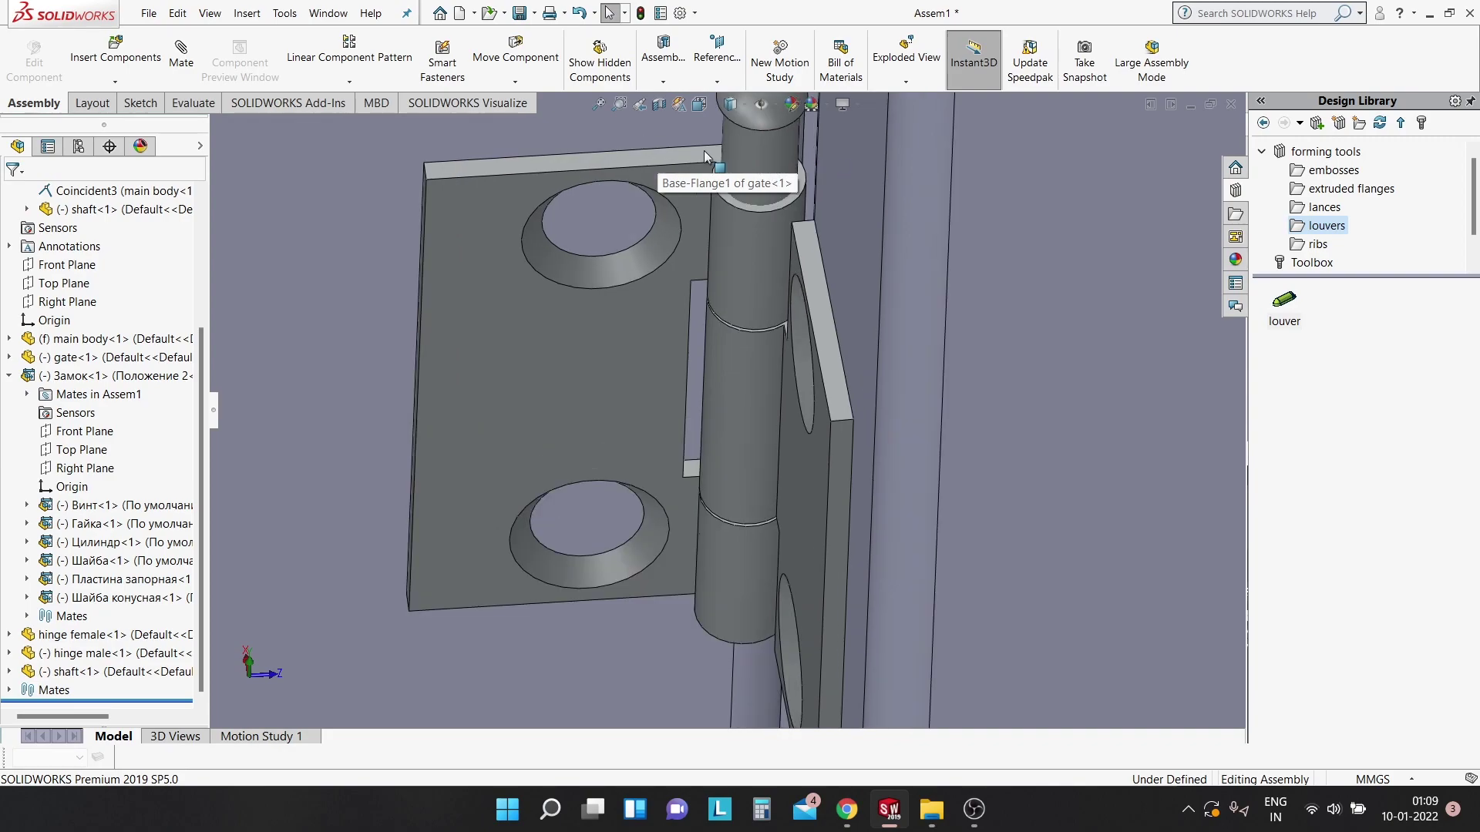
click(706, 156)
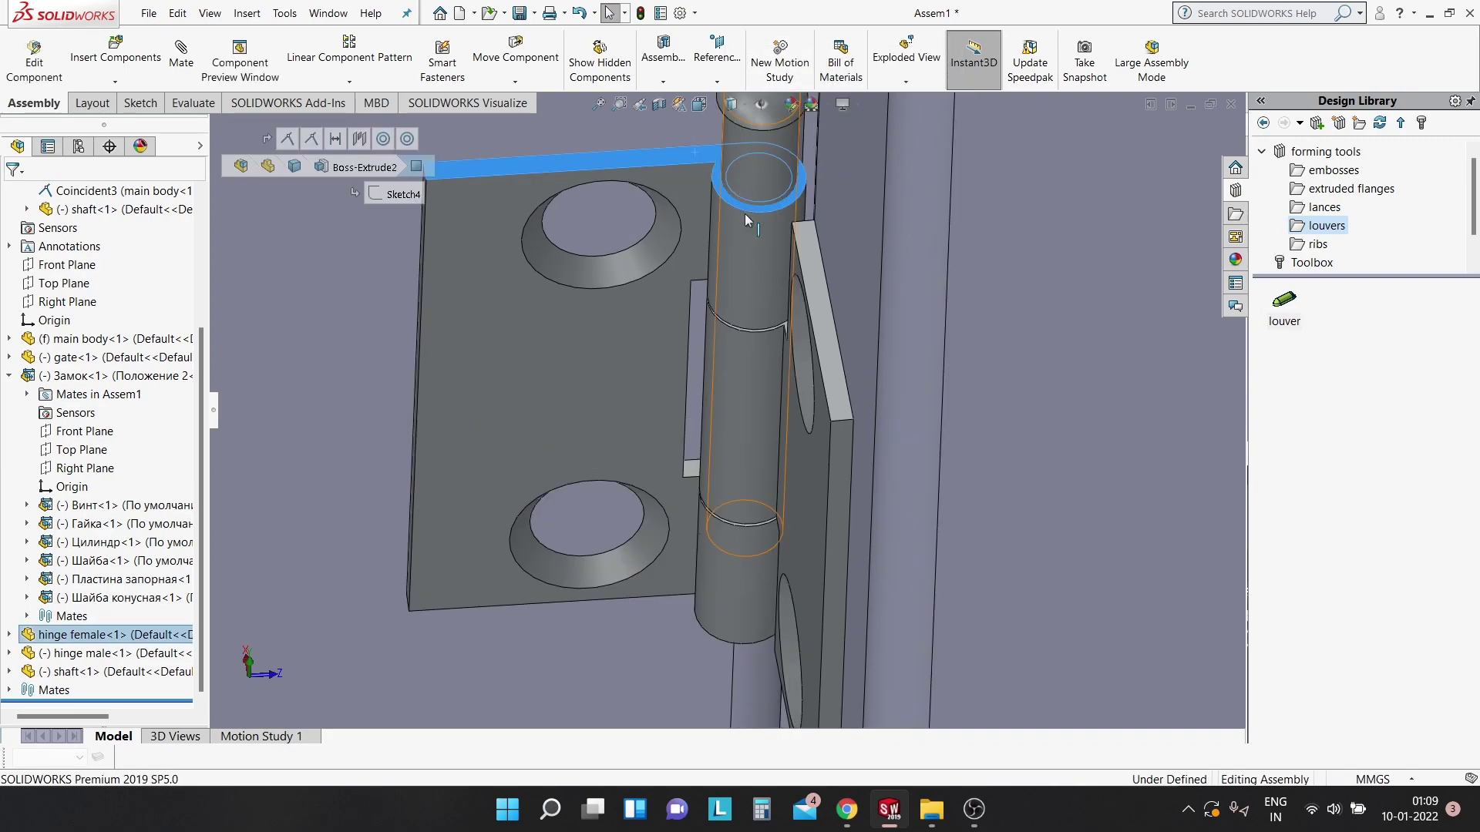
scroll(745, 221, up, 2)
scroll(732, 269, up, 3)
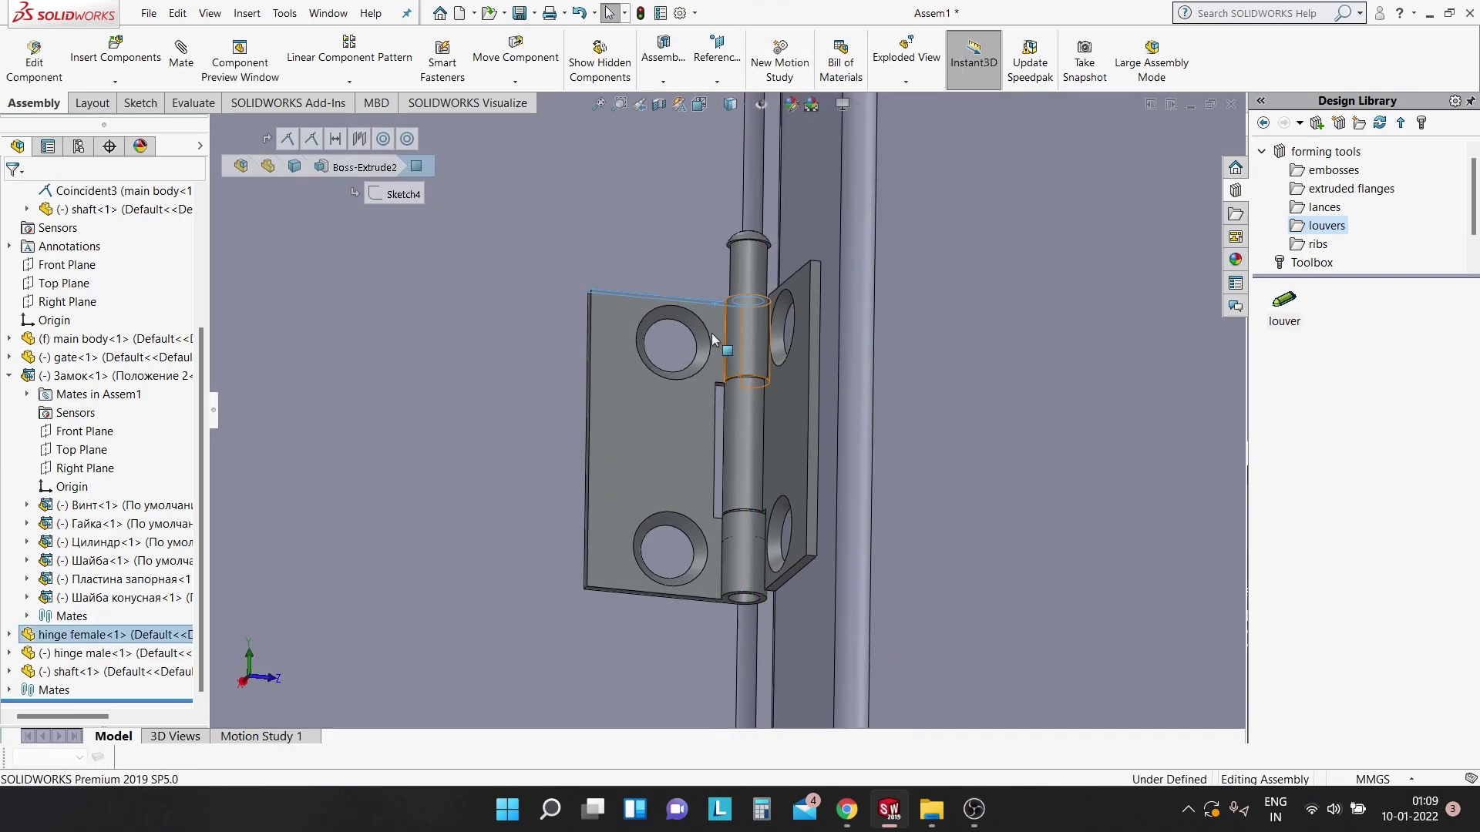
click(181, 54)
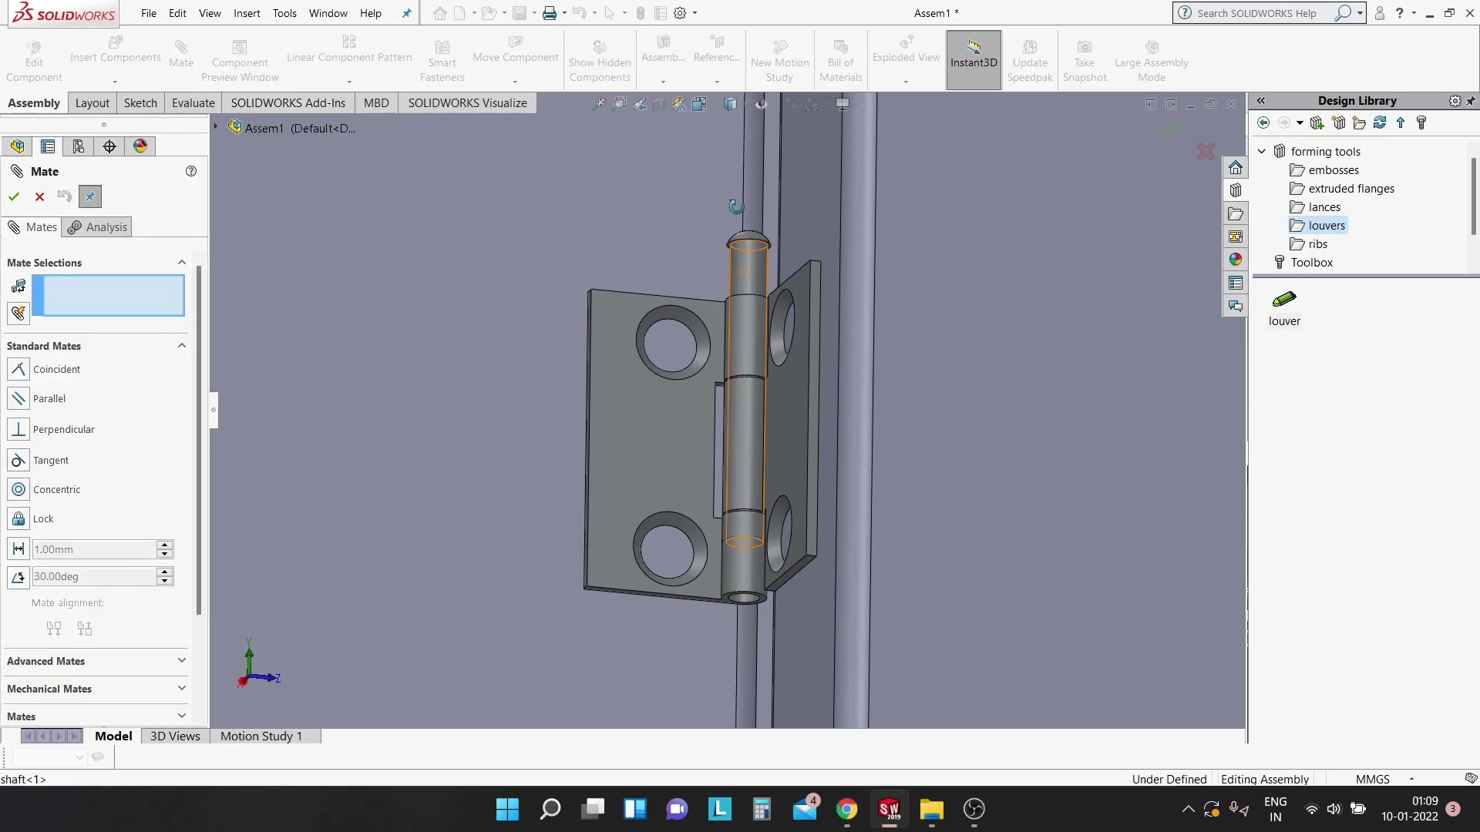
drag(740, 274, 729, 280)
scroll(740, 279, down, 2)
scroll(756, 276, down, 1)
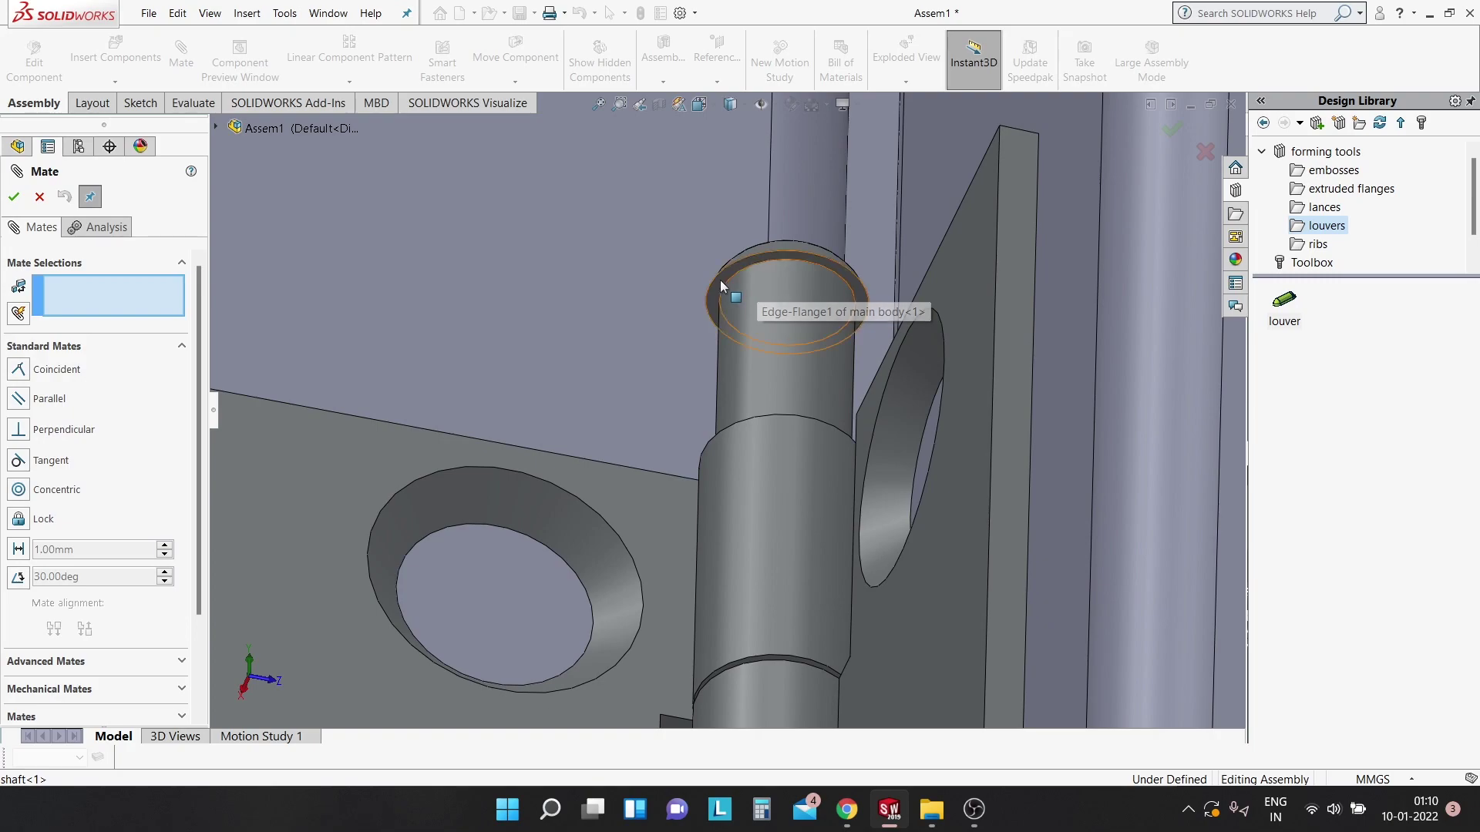
click(714, 270)
scroll(668, 268, up, 3)
middle_drag(714, 326, 708, 530)
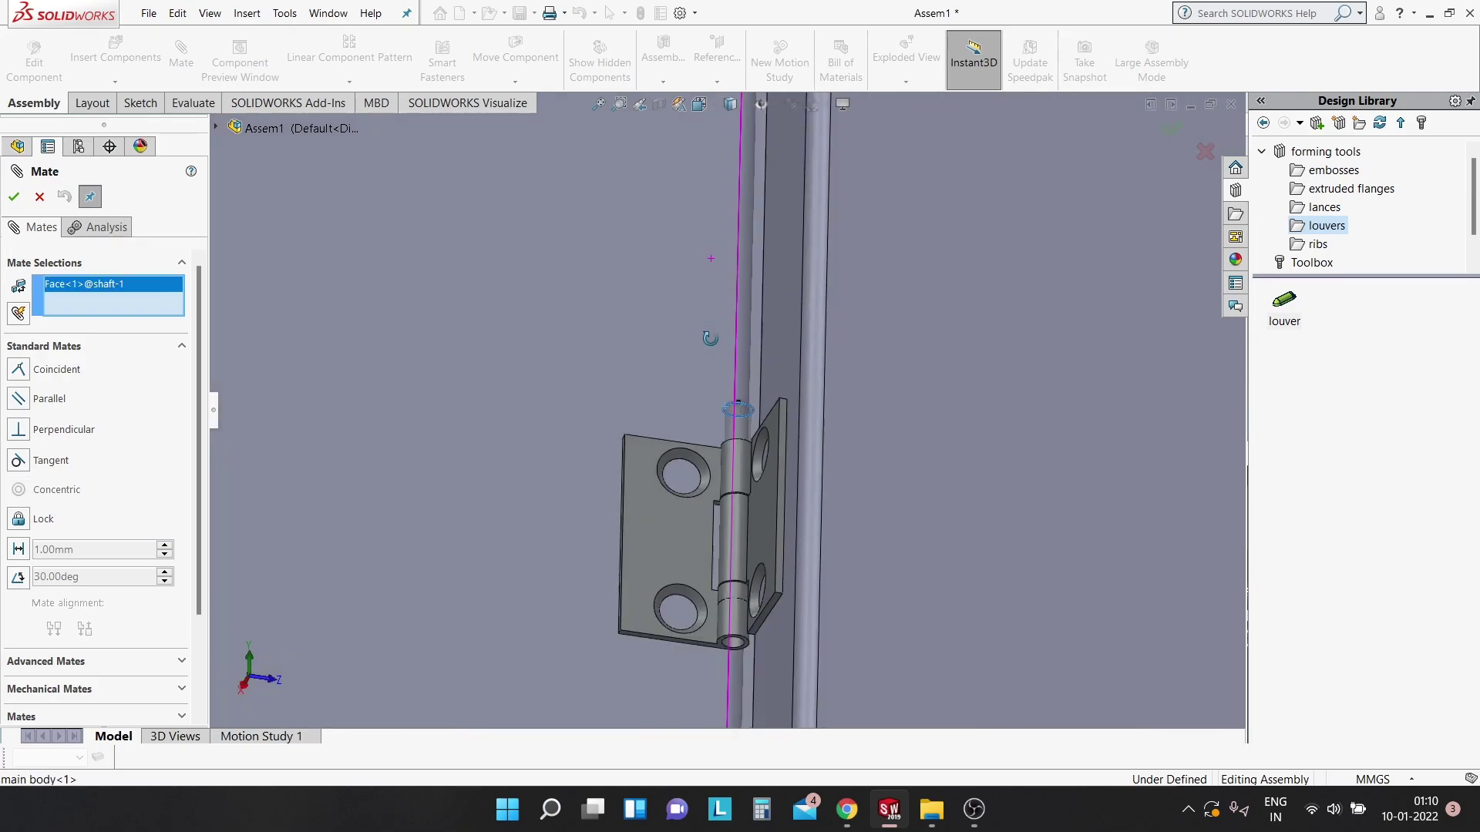
scroll(707, 462, down, 1)
scroll(694, 385, down, 2)
scroll(671, 270, down, 3)
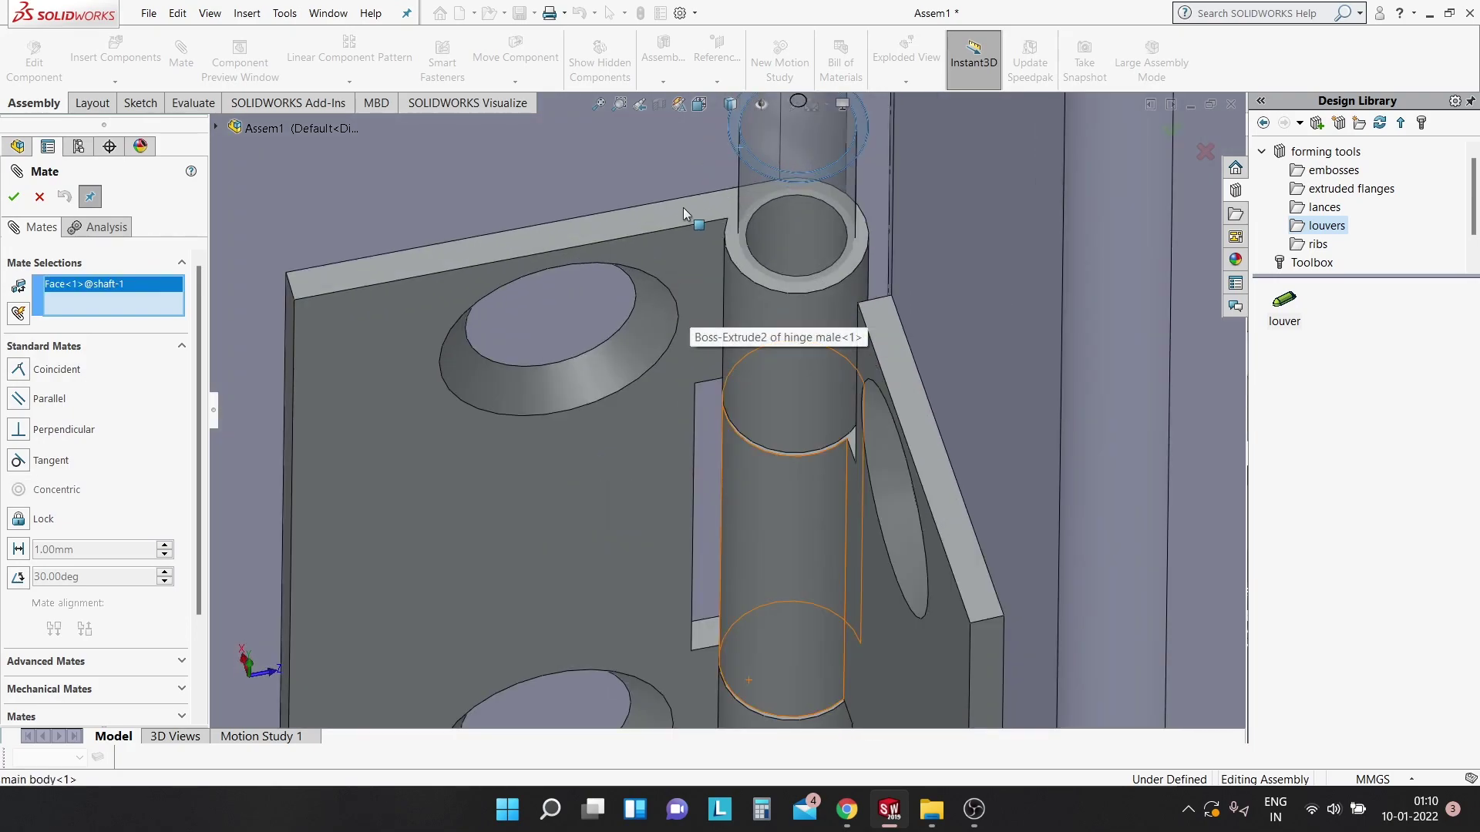
click(681, 227)
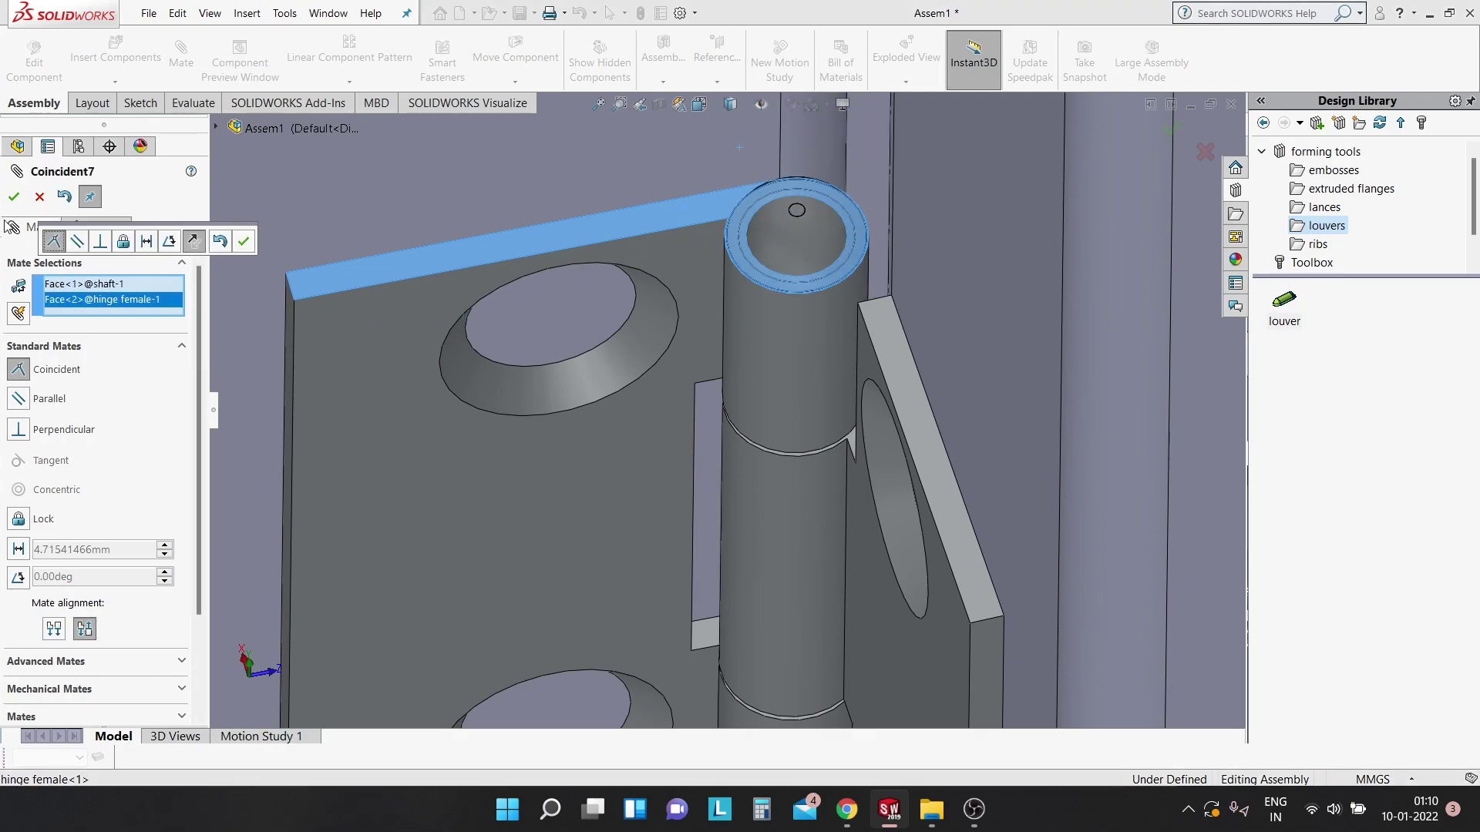
right_click(655, 276)
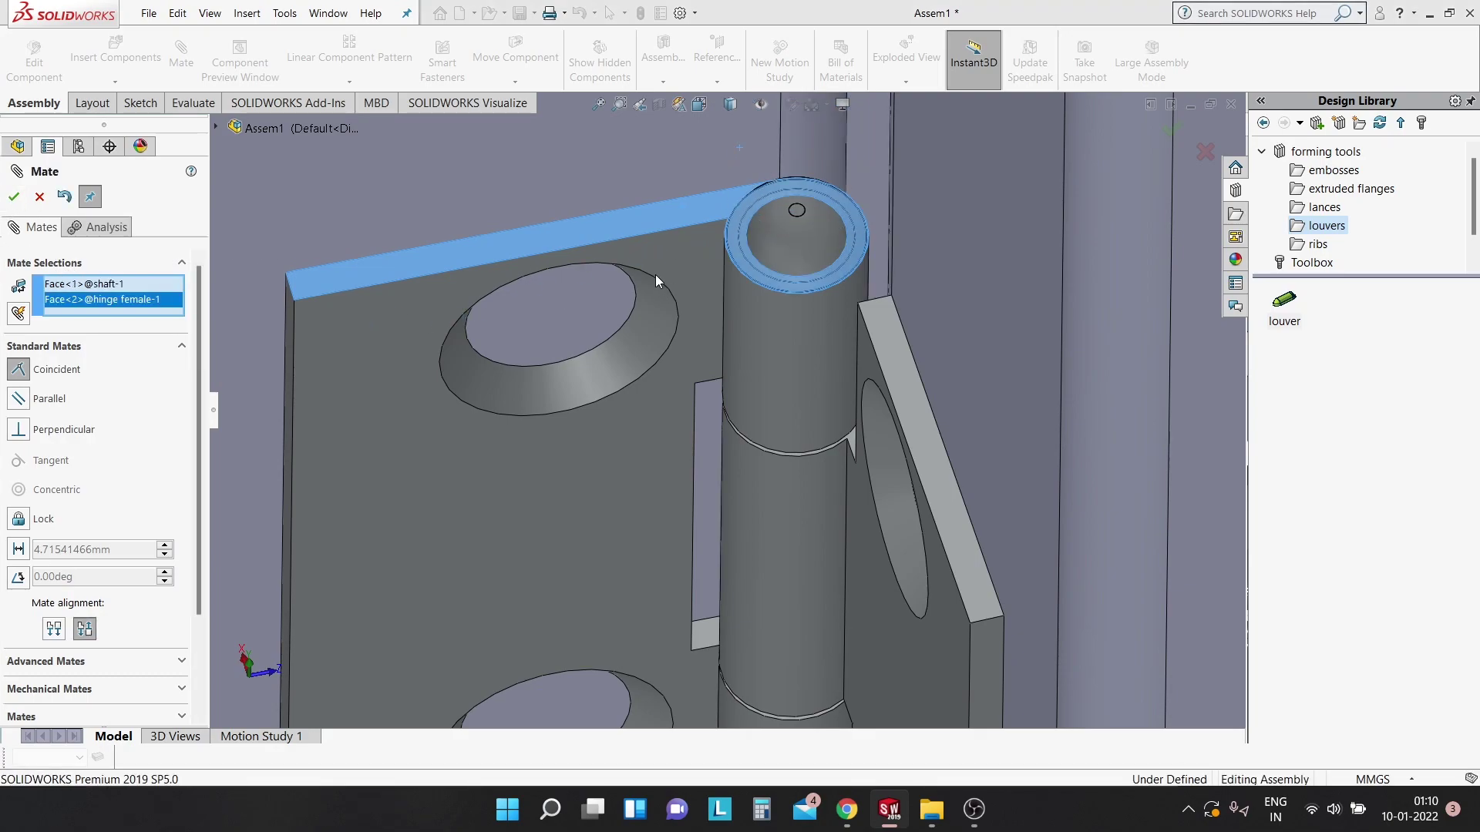
Swing the door shut and open again from front and top views, then exit the mate.
scroll(1002, 277, up, 3)
scroll(917, 331, up, 3)
scroll(900, 373, up, 3)
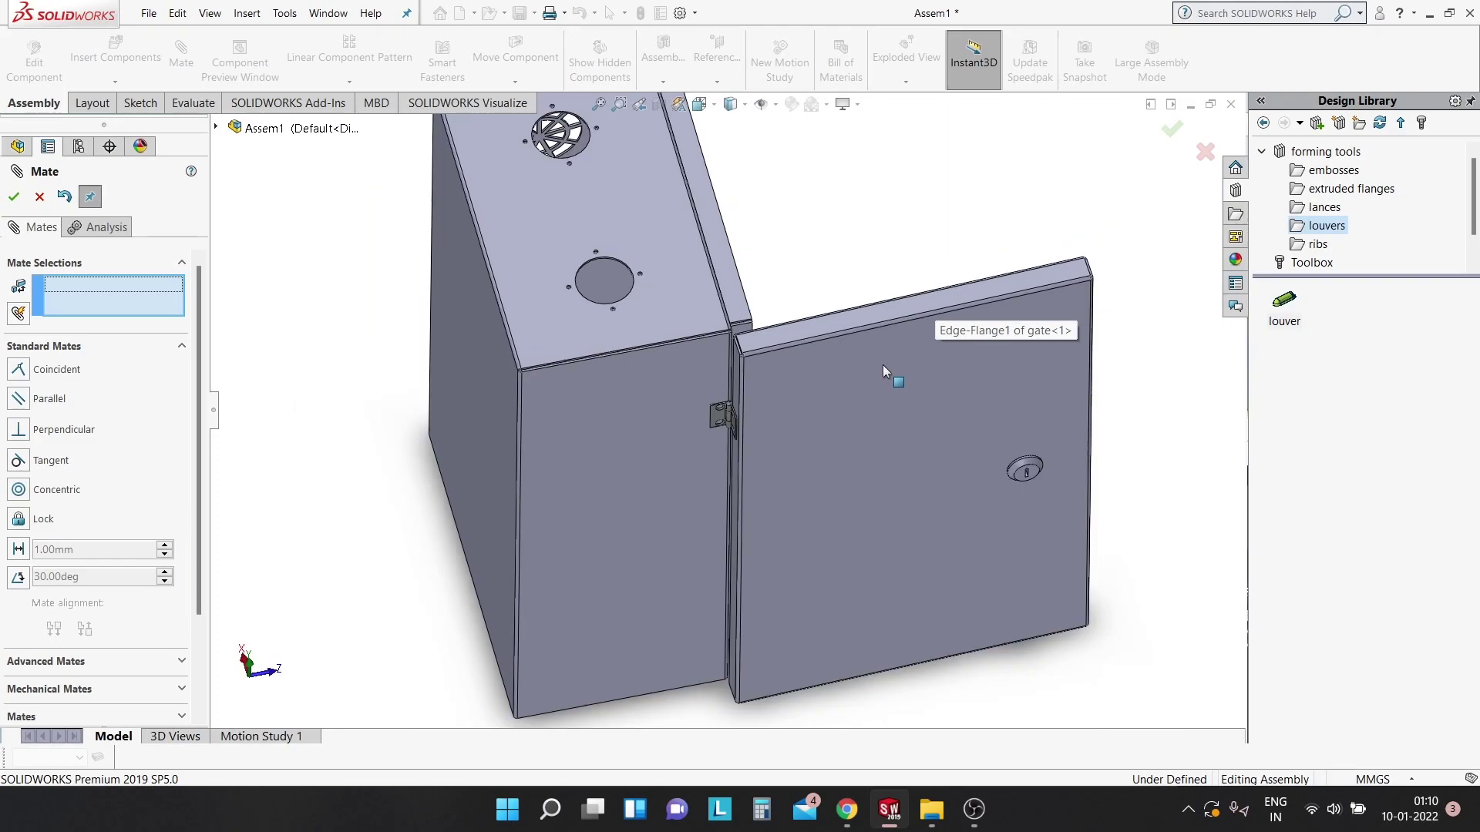
scroll(881, 363, up, 3)
mouse_move(814, 509)
middle_down()
mouse_move(553, 465)
mouse_move(563, 495)
middle_up()
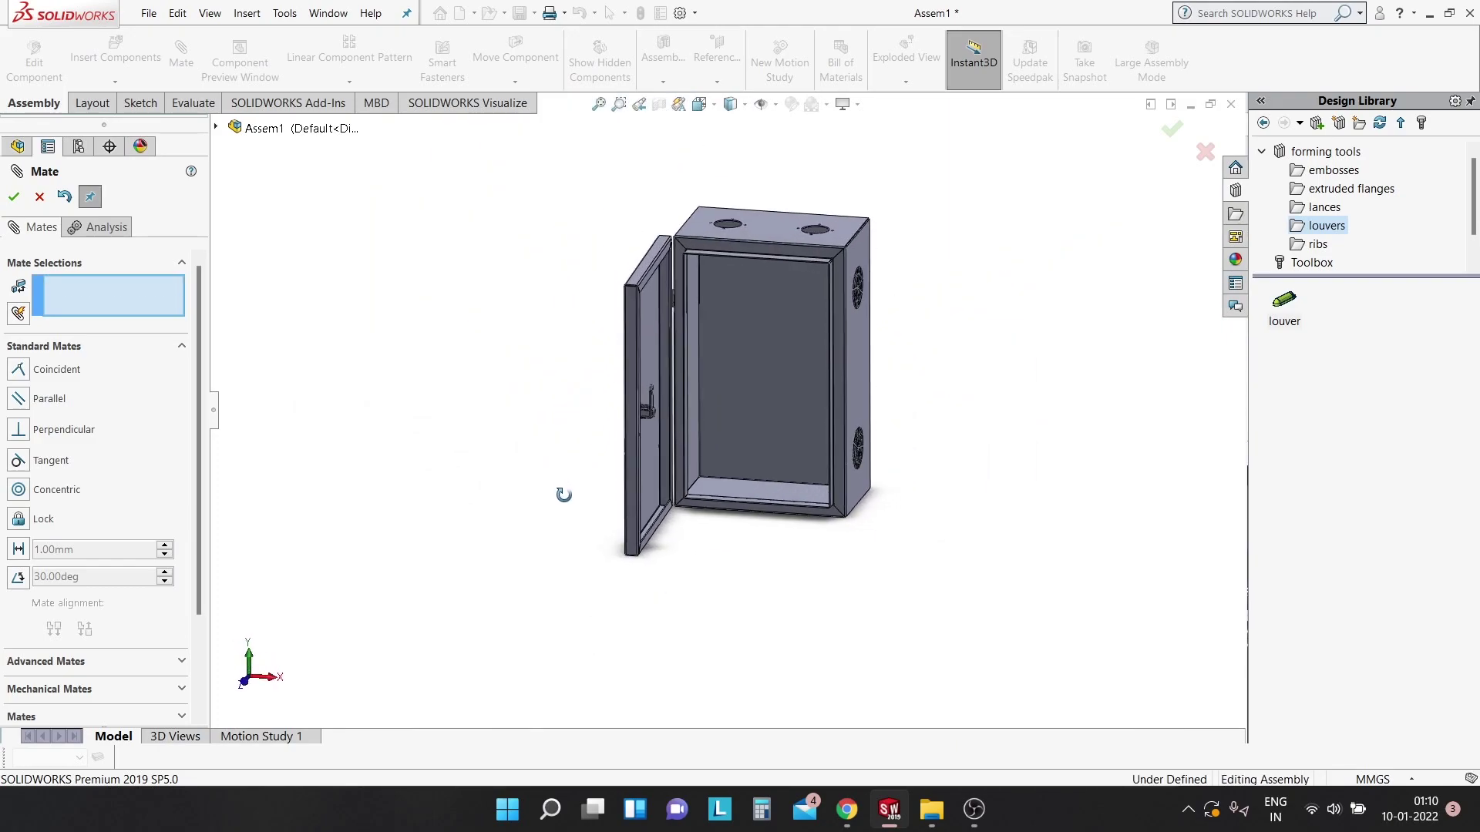
mouse_move(628, 302)
mouse_down()
mouse_move(844, 340)
mouse_move(899, 314)
mouse_up()
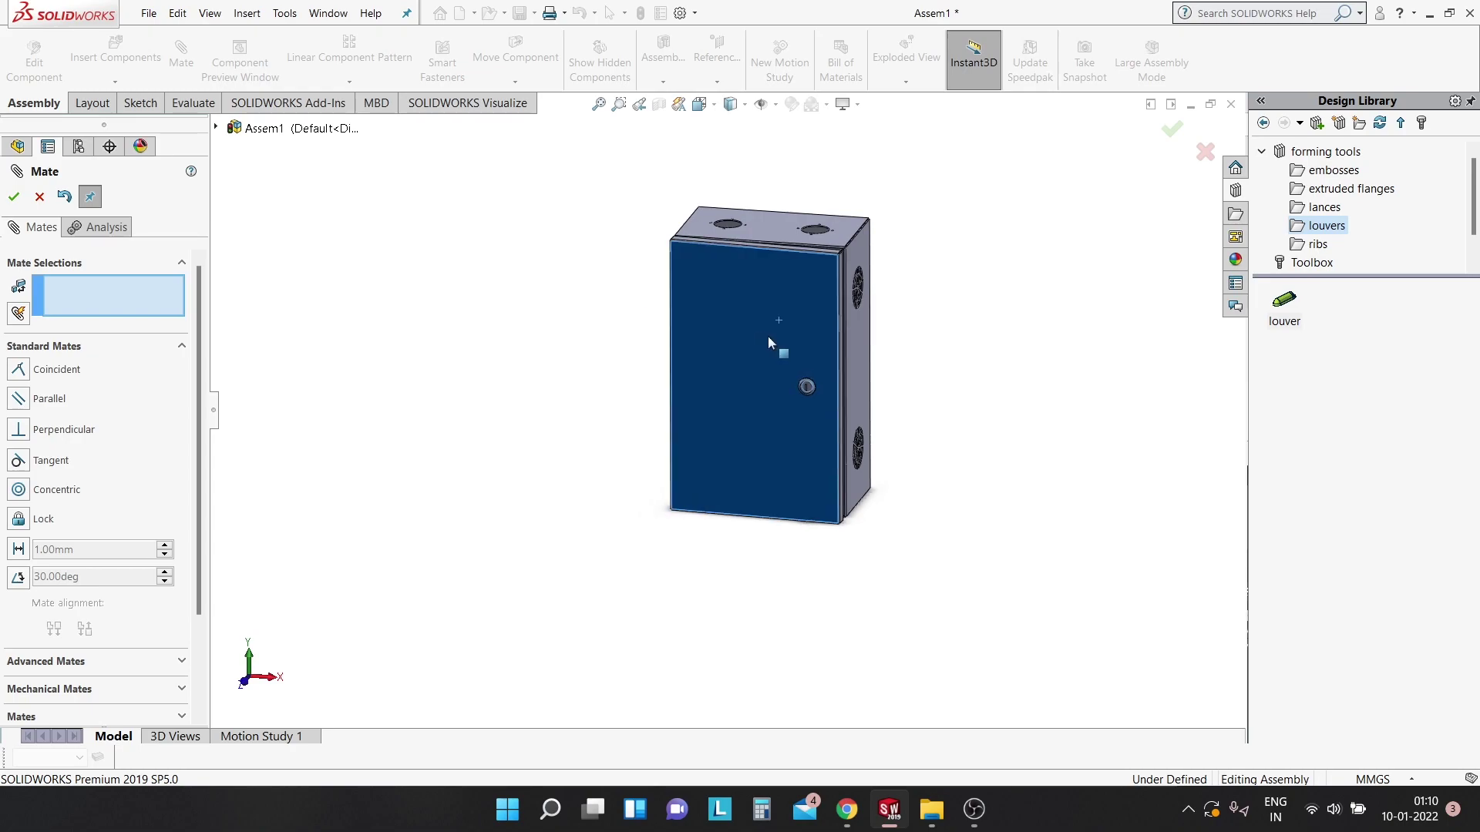
mouse_move(839, 255)
middle_down()
mouse_move(775, 305)
mouse_move(811, 322)
middle_up()
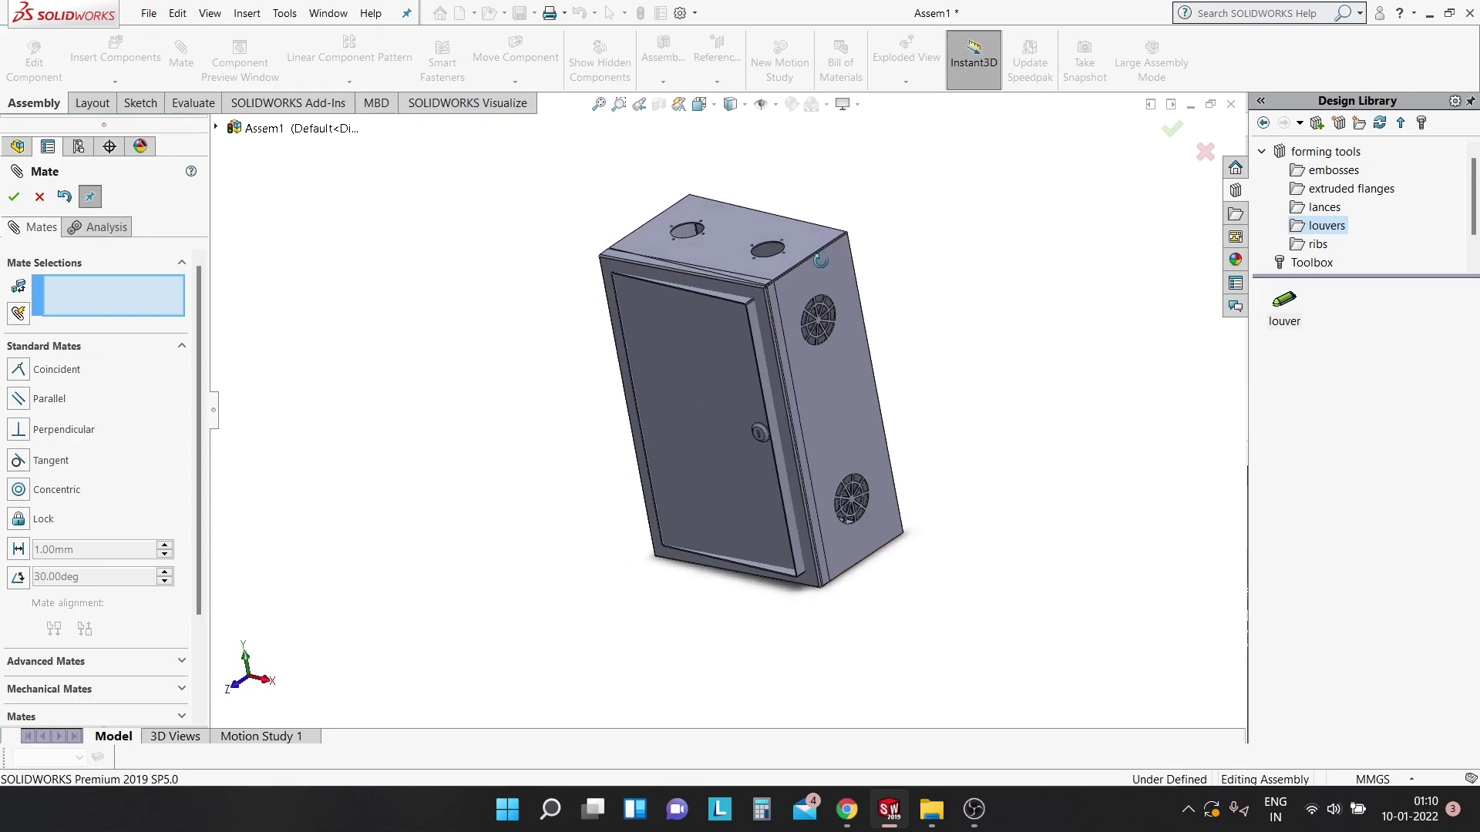
drag(777, 341, 588, 339)
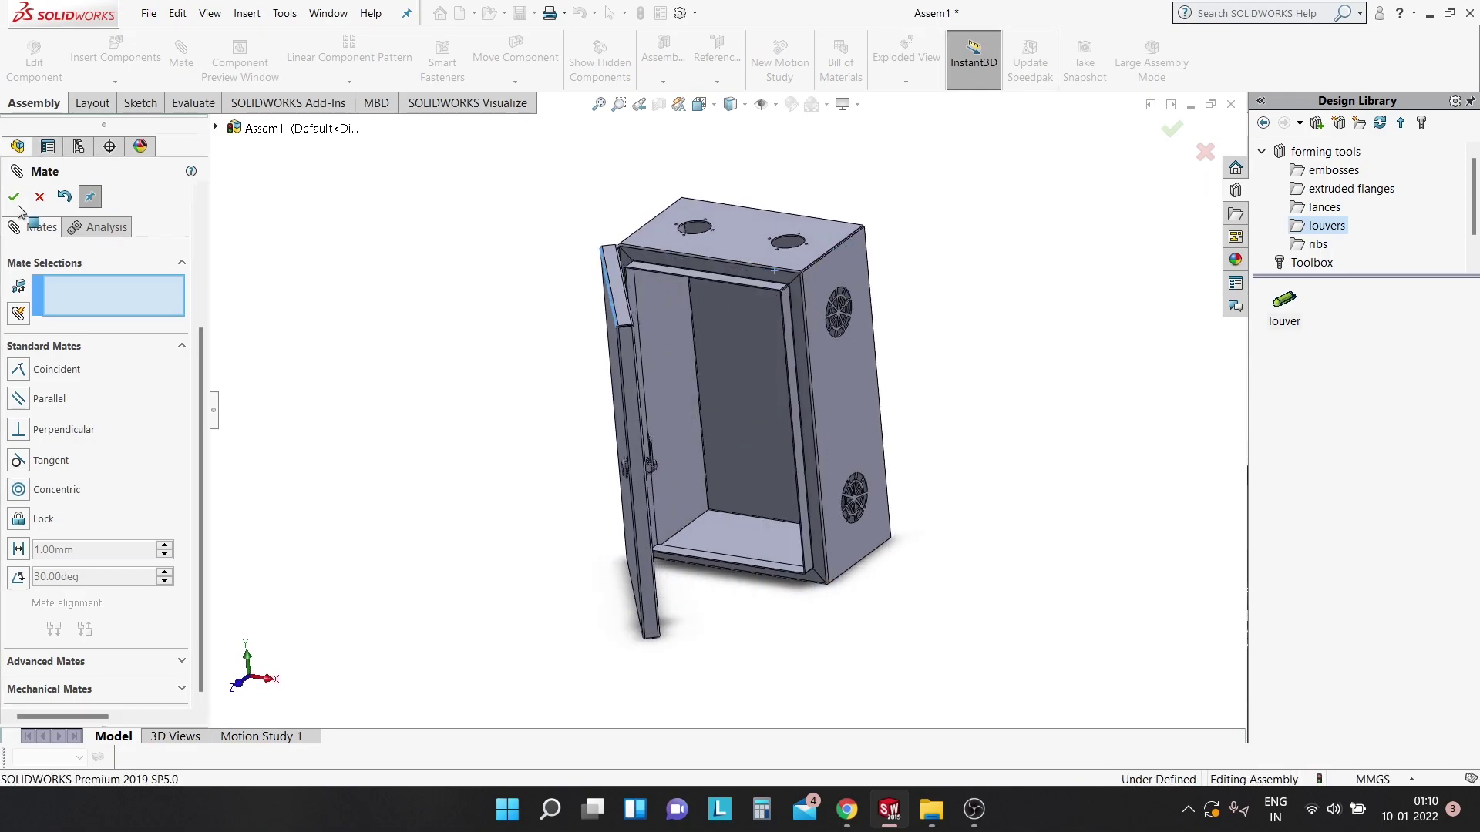
key(Escape)
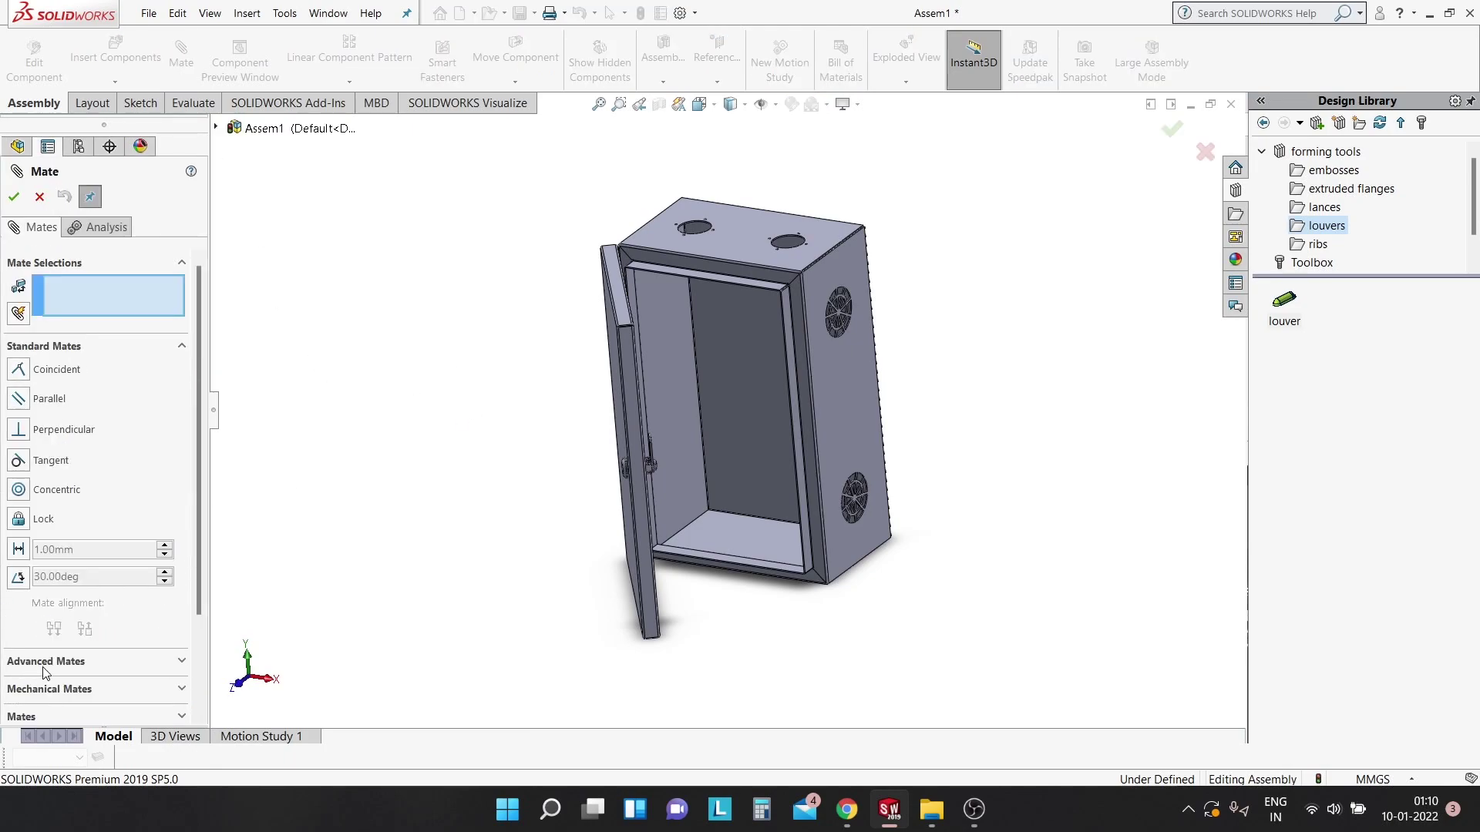
Start an Angle limit mate between the frame's top edge and the door's top face.
click(183, 665)
scroll(55, 691, down, 3)
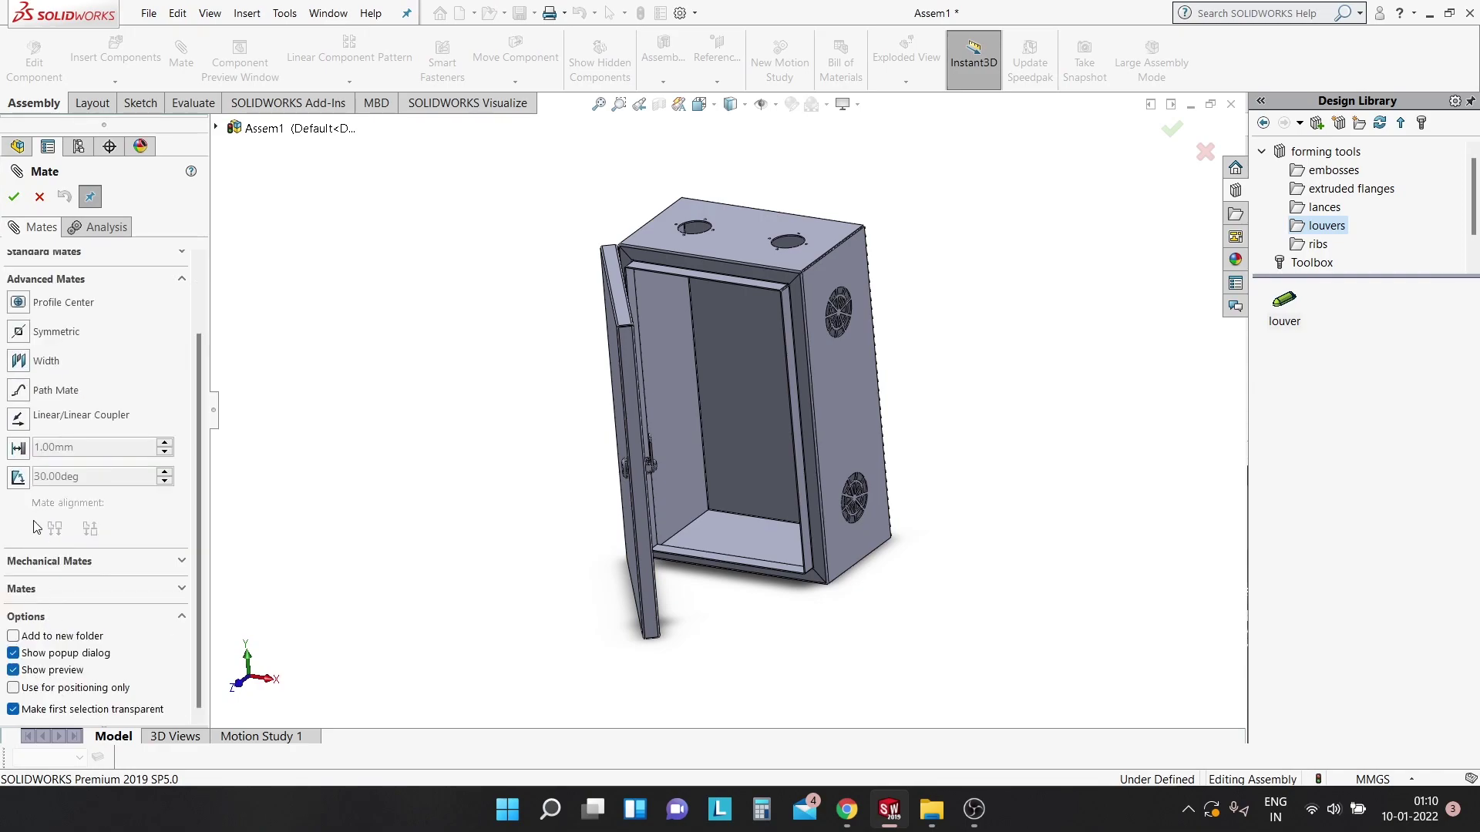
click(28, 479)
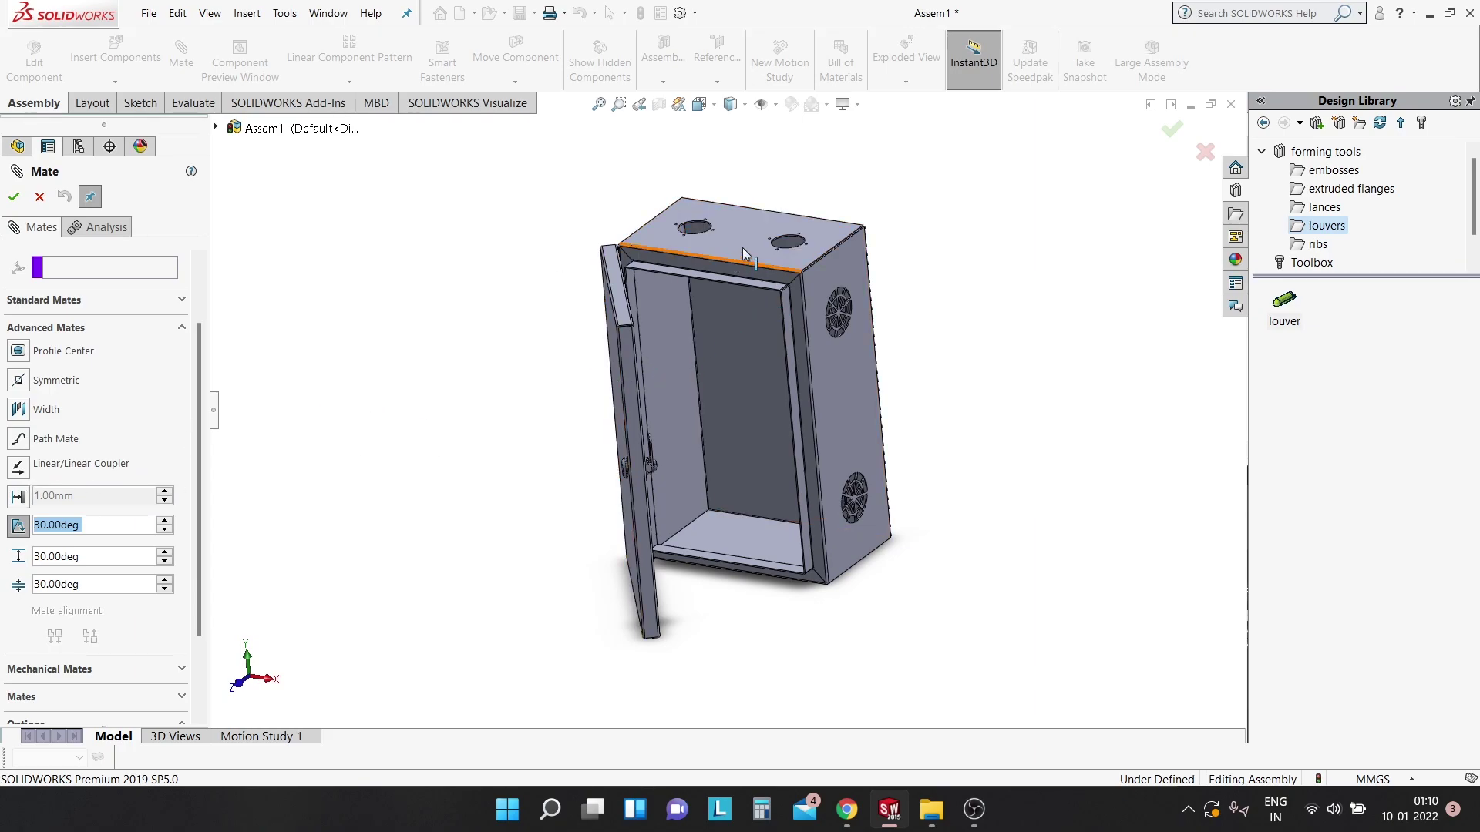
mouse_move(742, 247)
middle_down()
mouse_move(694, 255)
mouse_move(724, 276)
mouse_move(559, 296)
middle_up()
scroll(725, 276, down, 5)
click(729, 279)
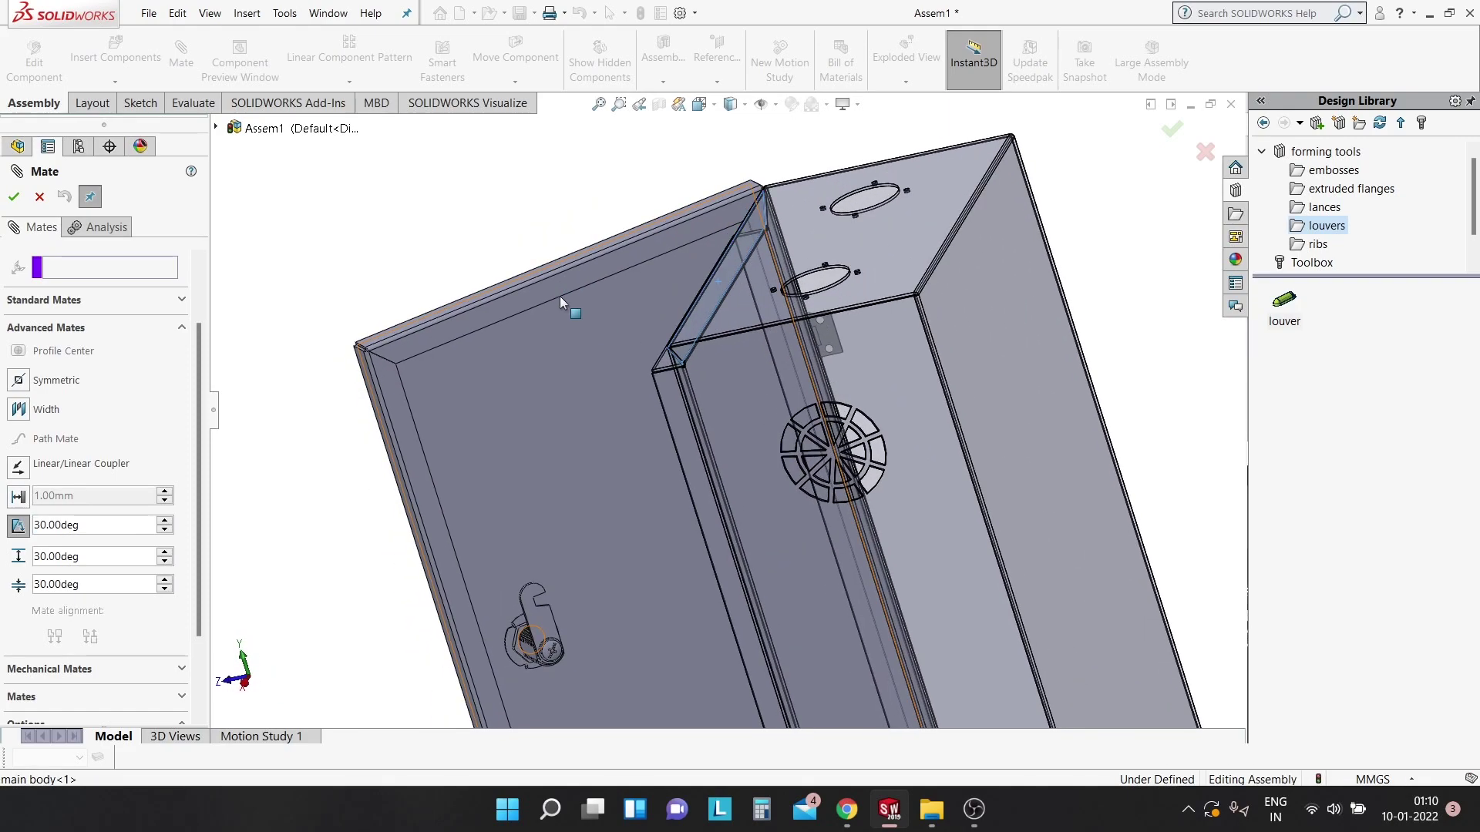
click(552, 289)
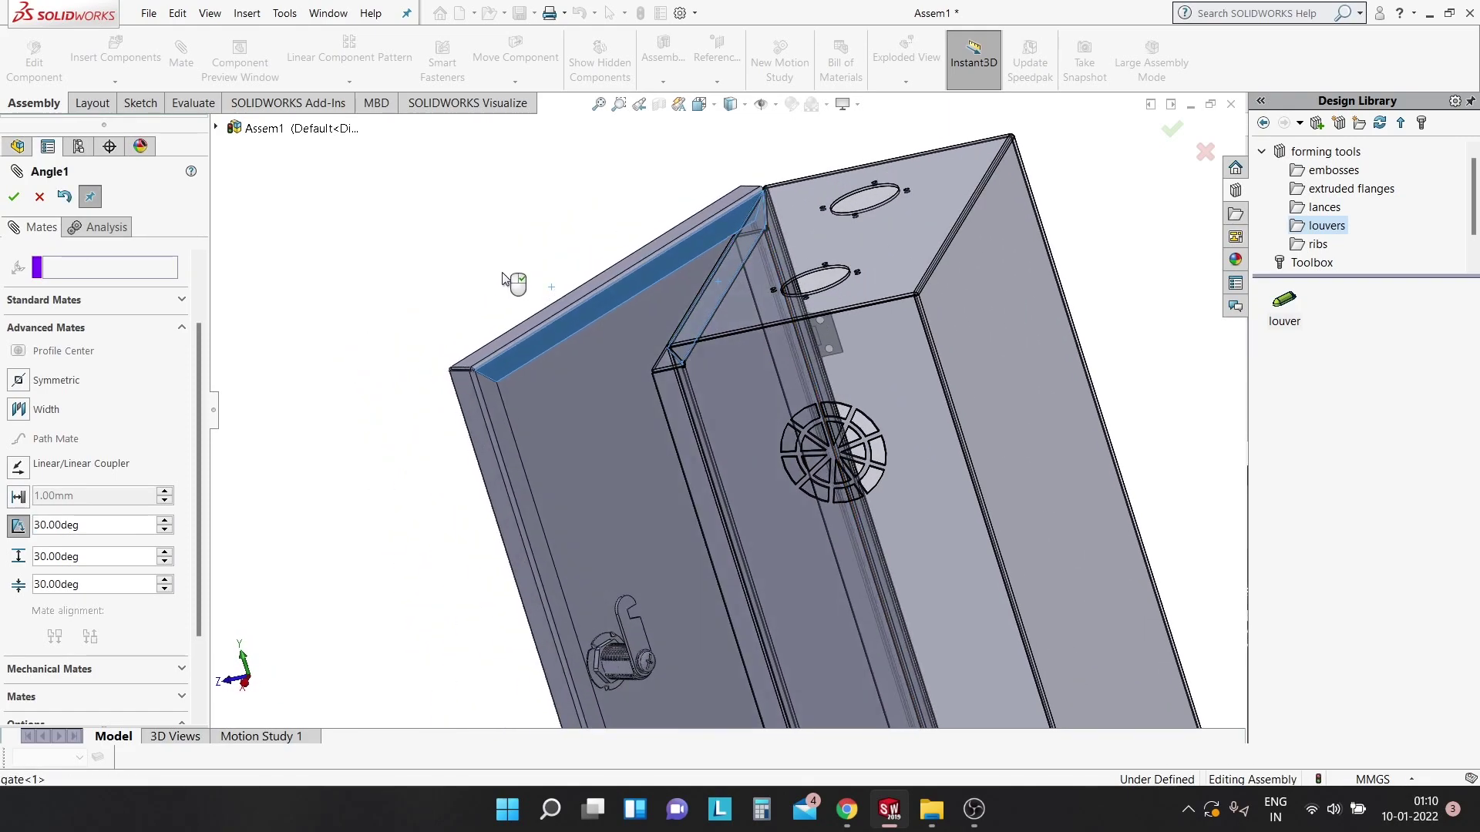
Enter angle limits of 0° and 120° and accept, holding the door open at 120°.
key(f)
mouse_move(517, 341)
middle_down()
mouse_move(594, 353)
mouse_move(621, 333)
middle_up()
double_click(55, 580)
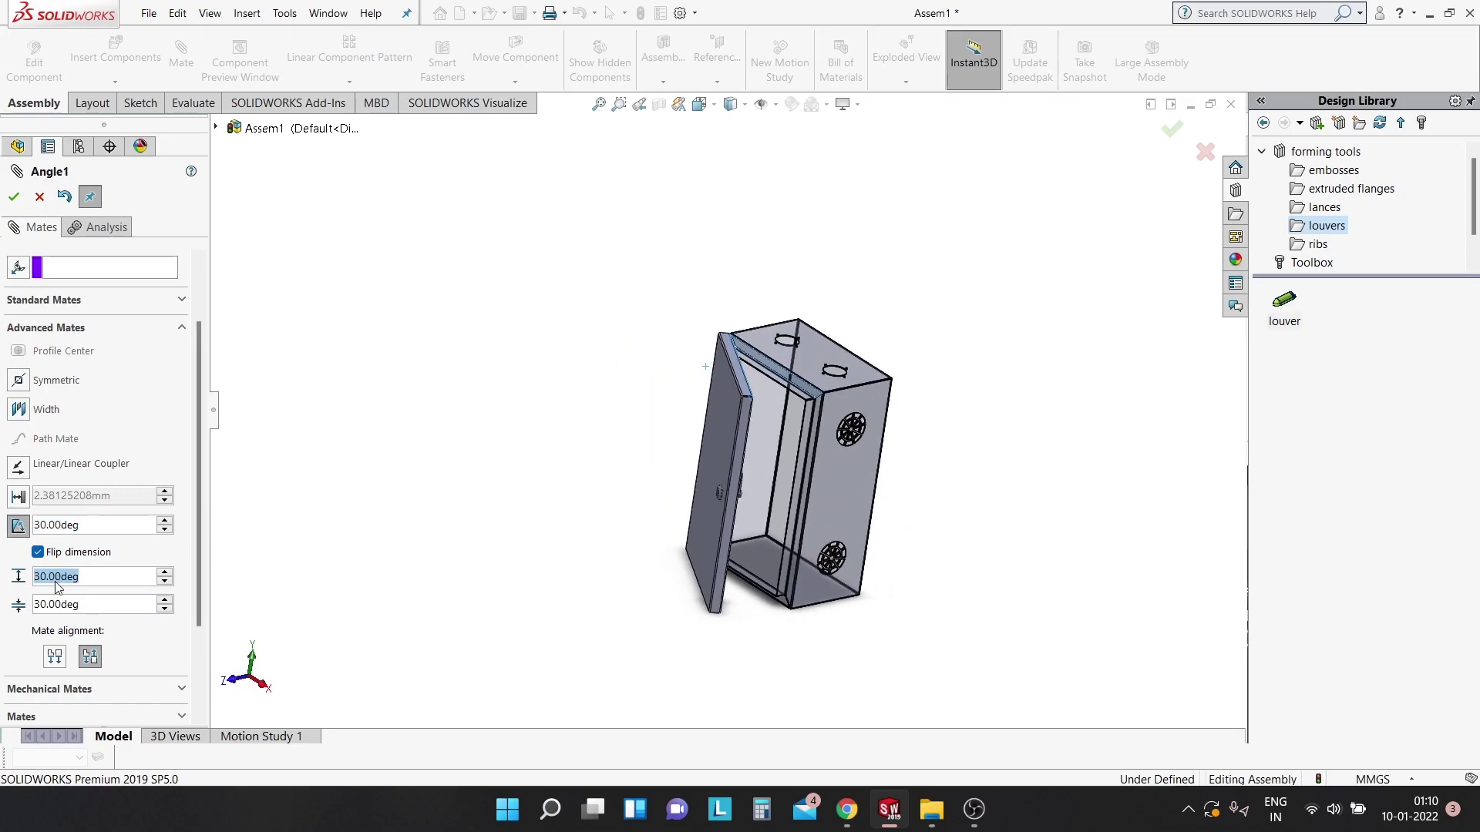
text(0)
key(Return)
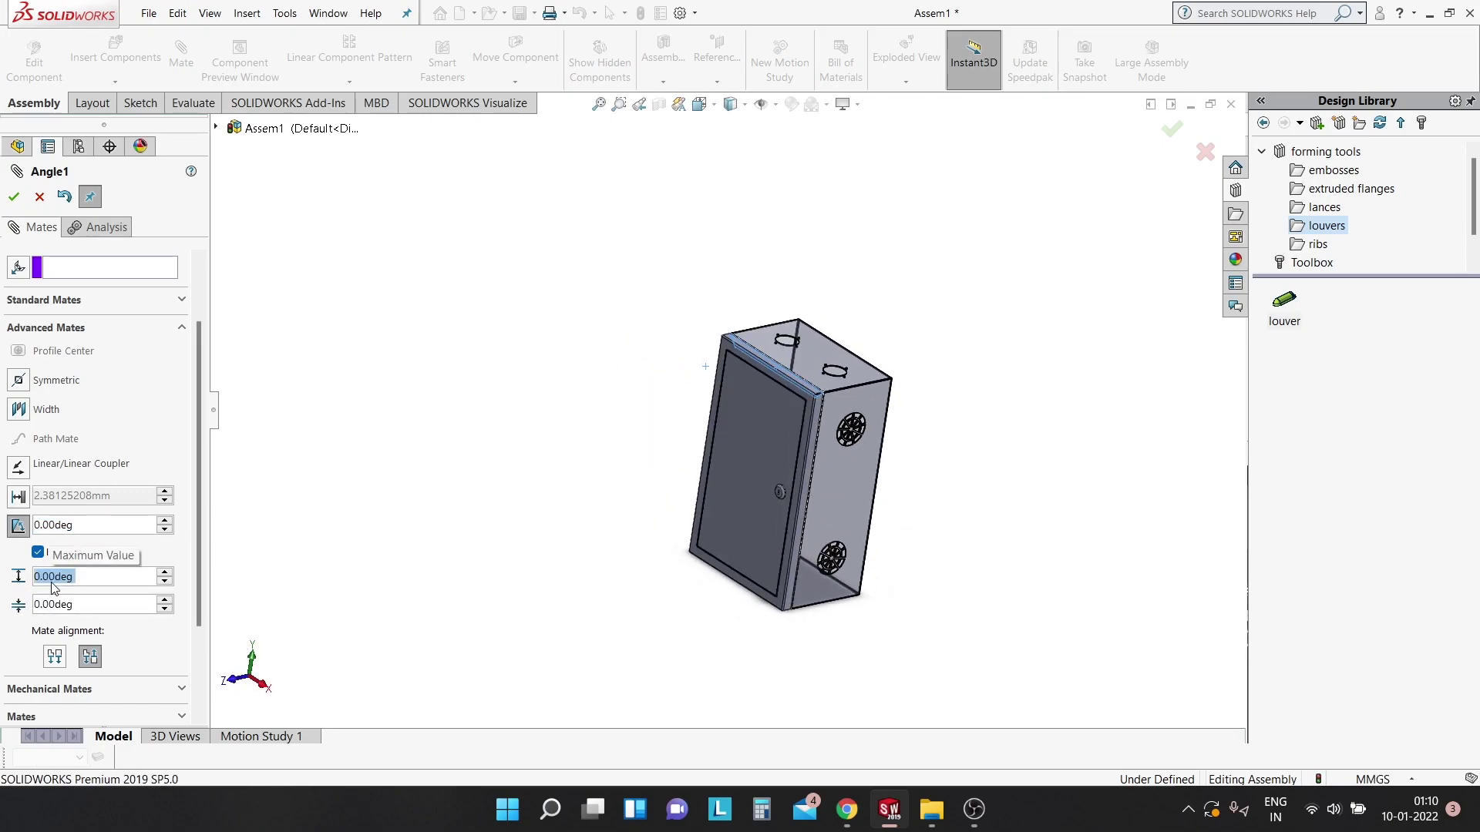
double_click(52, 606)
right_click(51, 606)
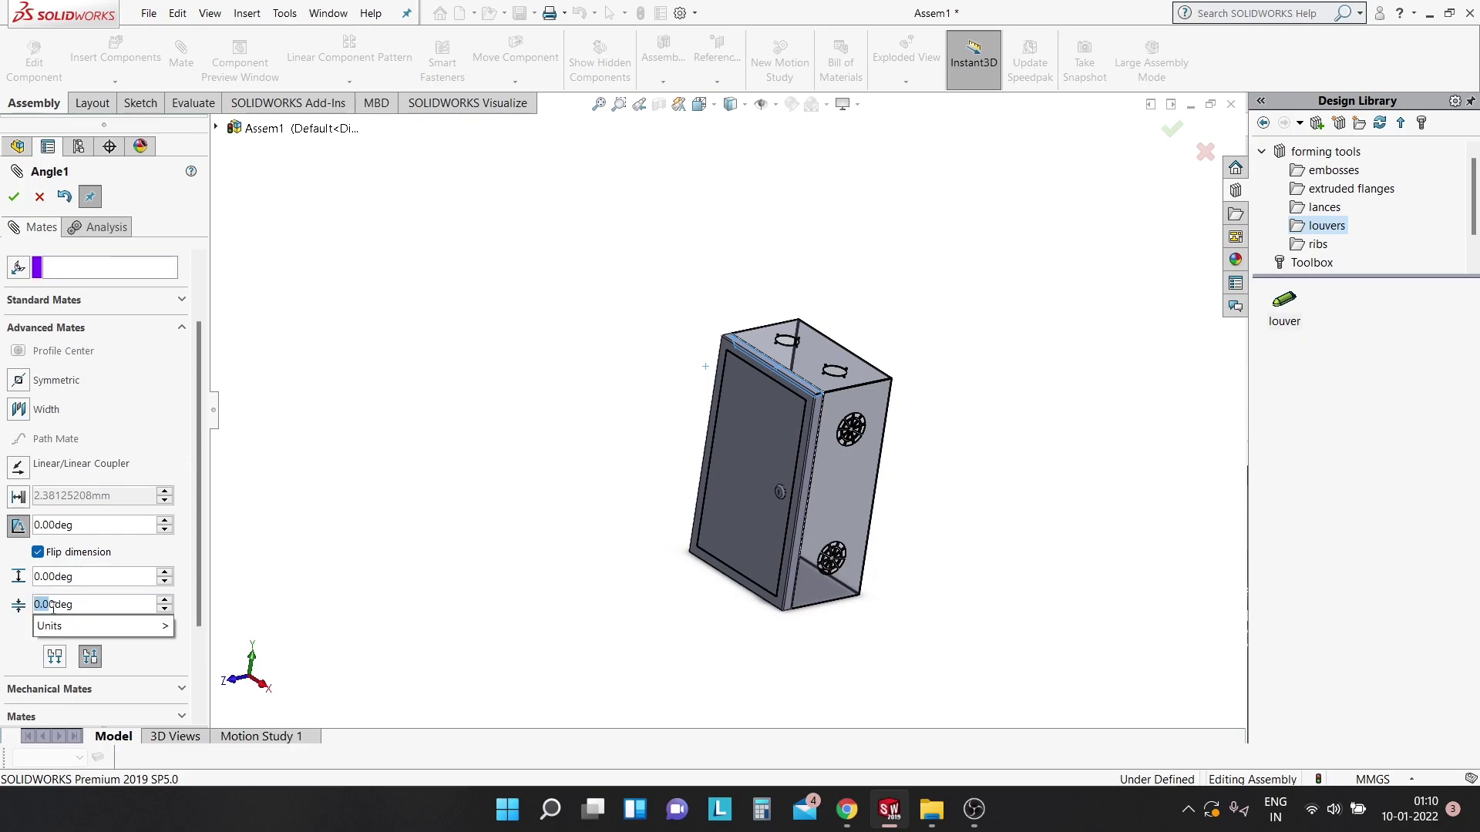
click(80, 608)
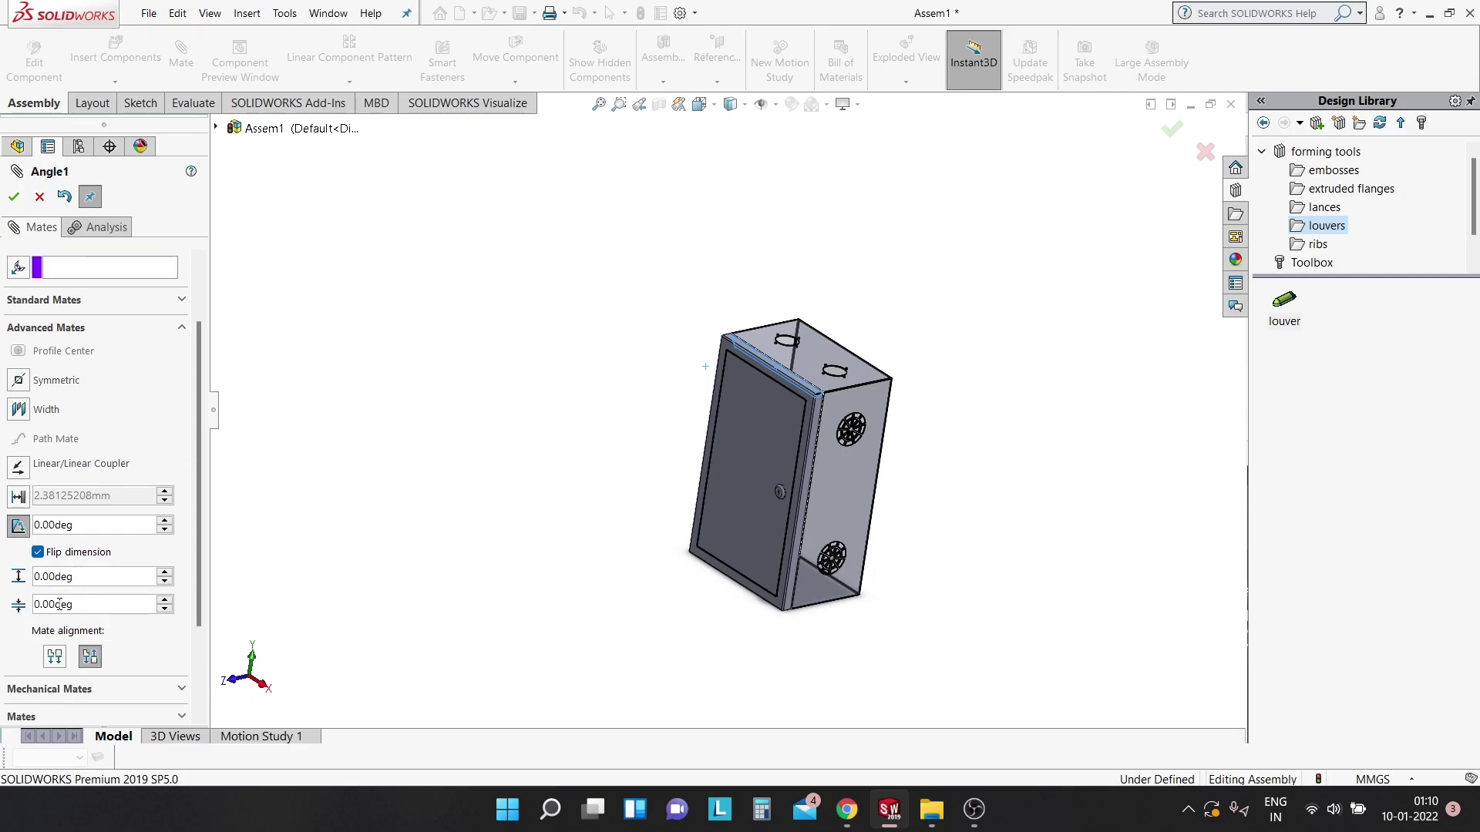
right_click(60, 605)
click(141, 613)
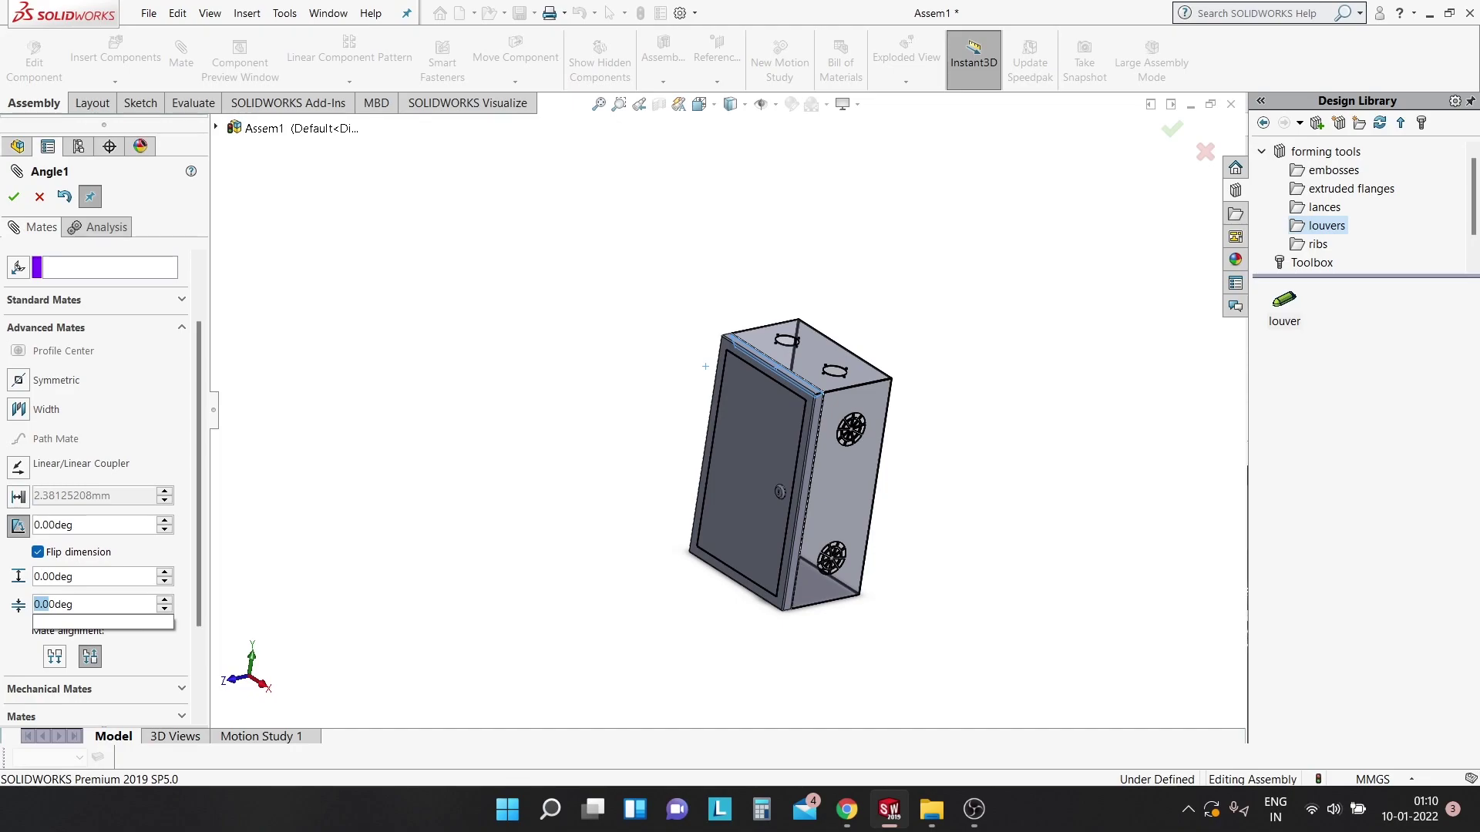
right_click(142, 609)
triple_click(142, 608)
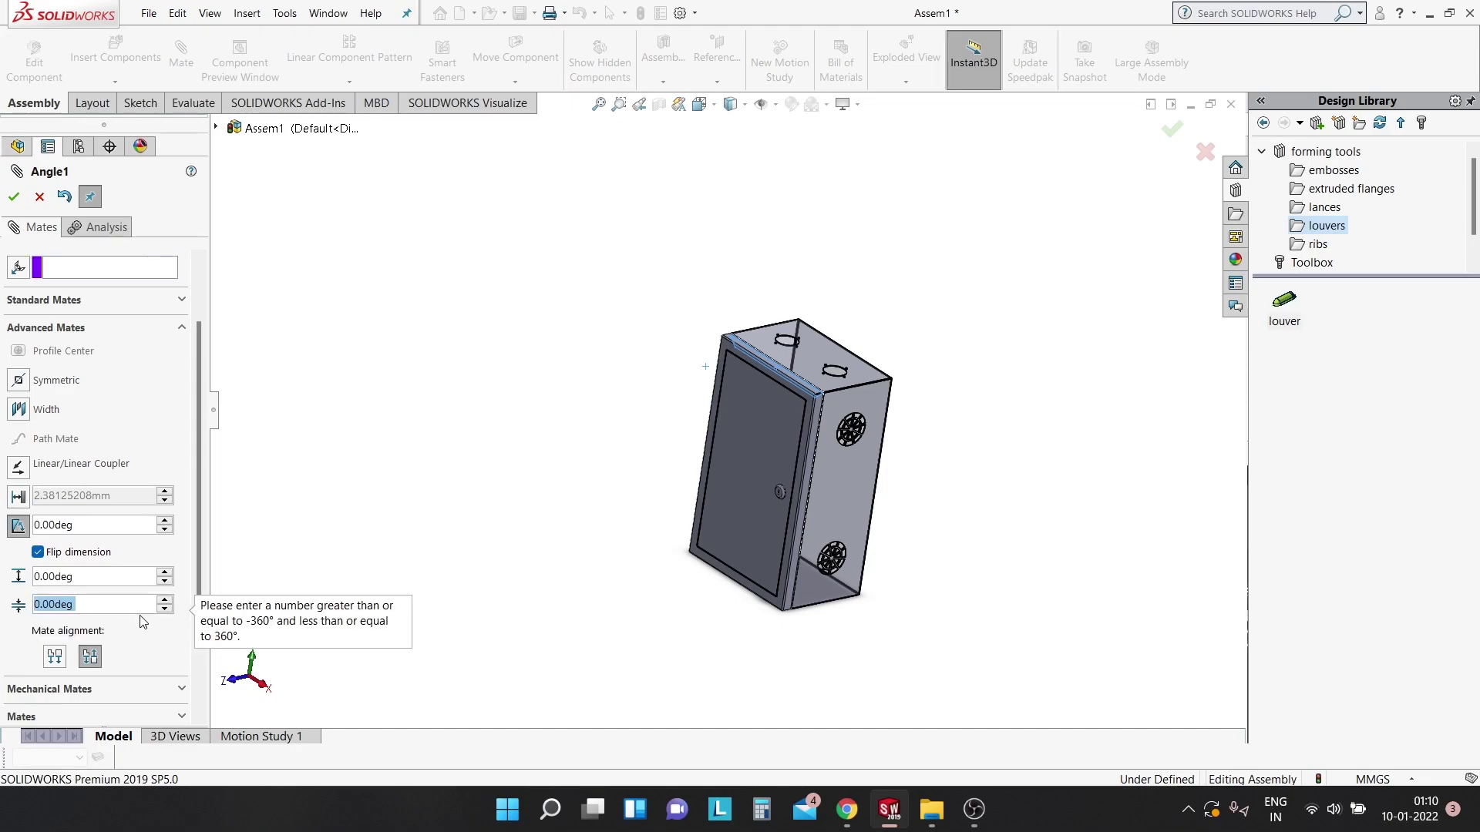
right_click(48, 606)
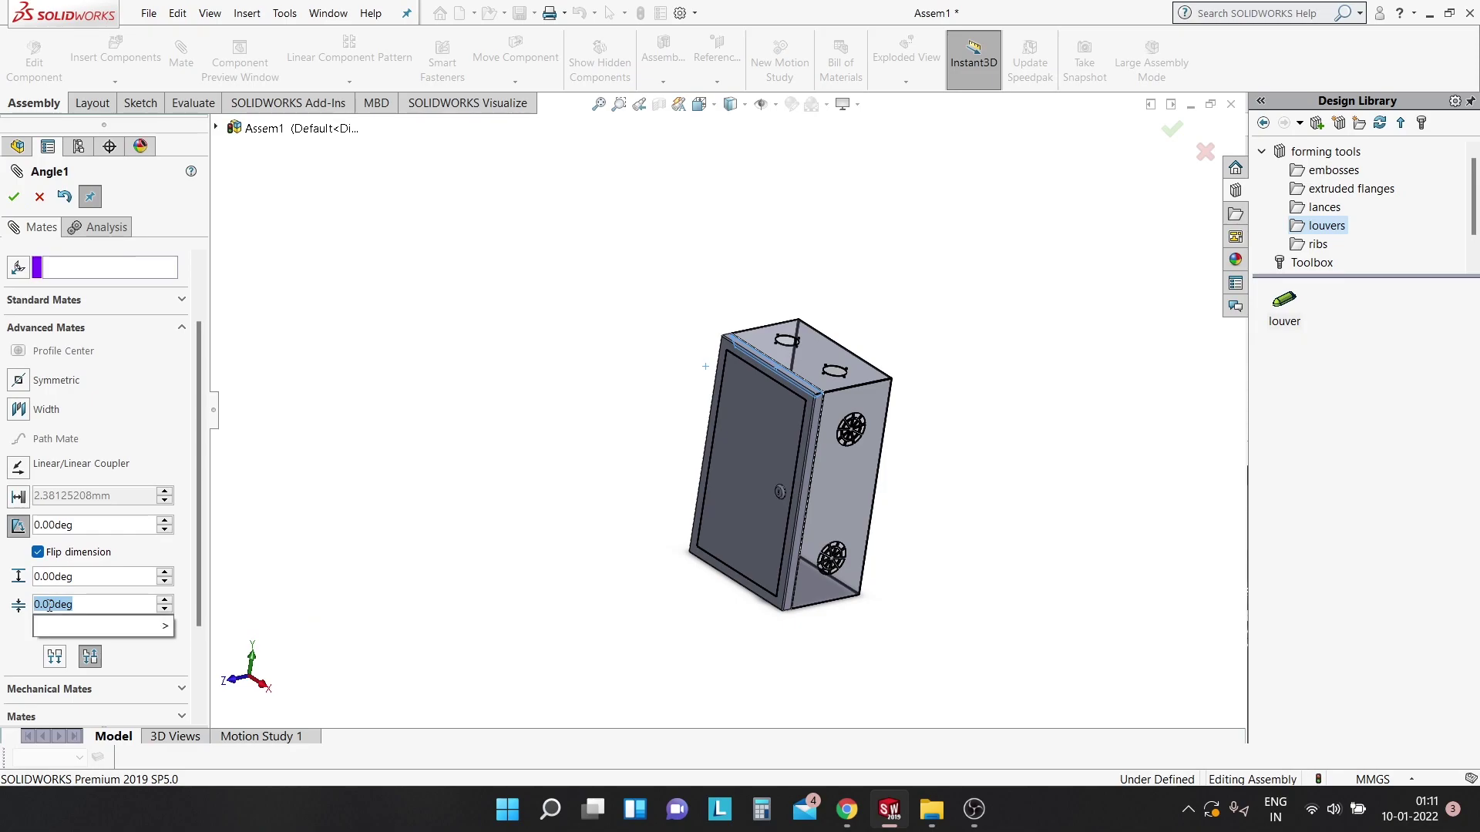
text(120)
key(Return)
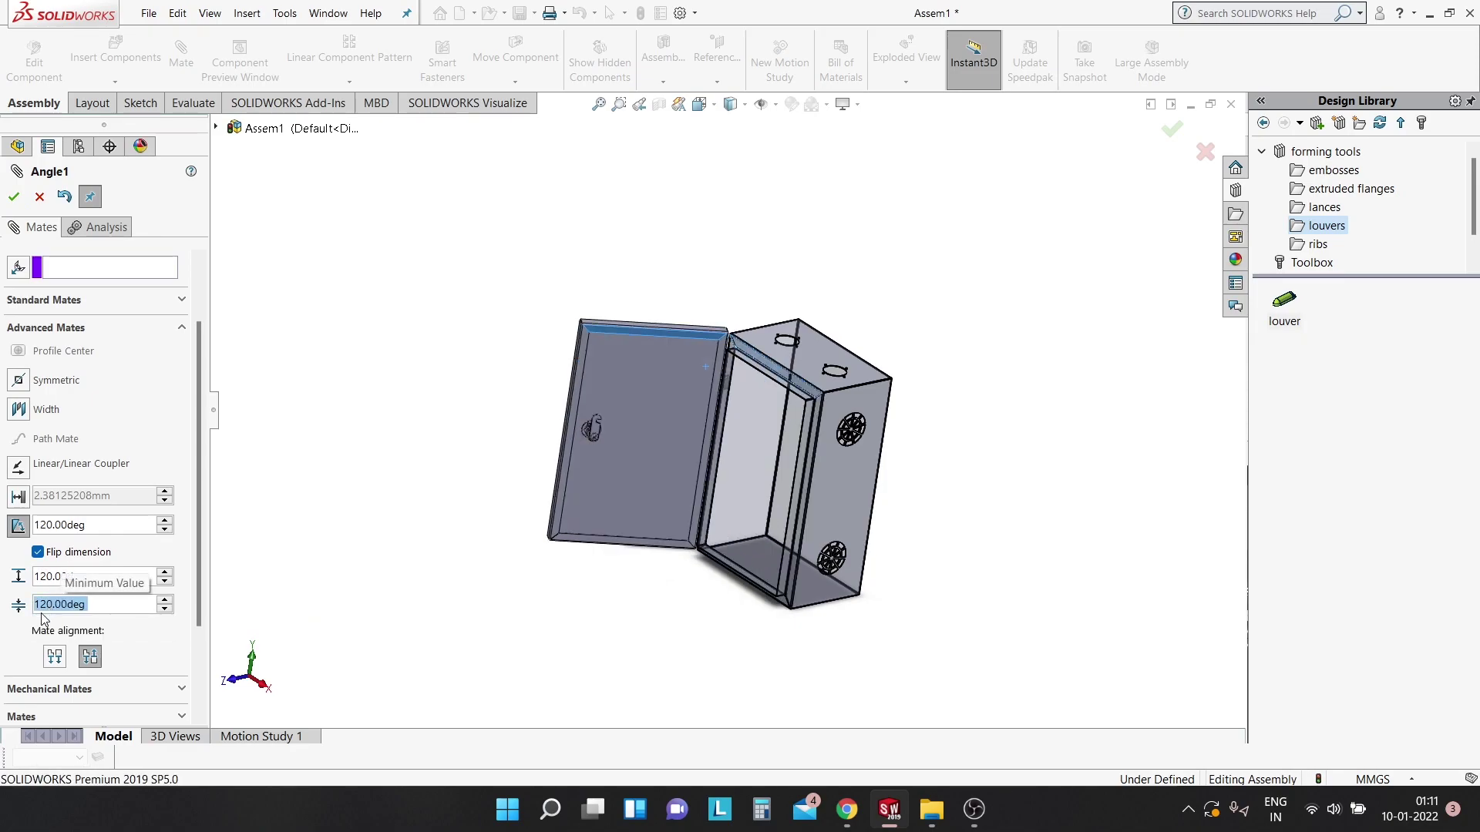
click(14, 199)
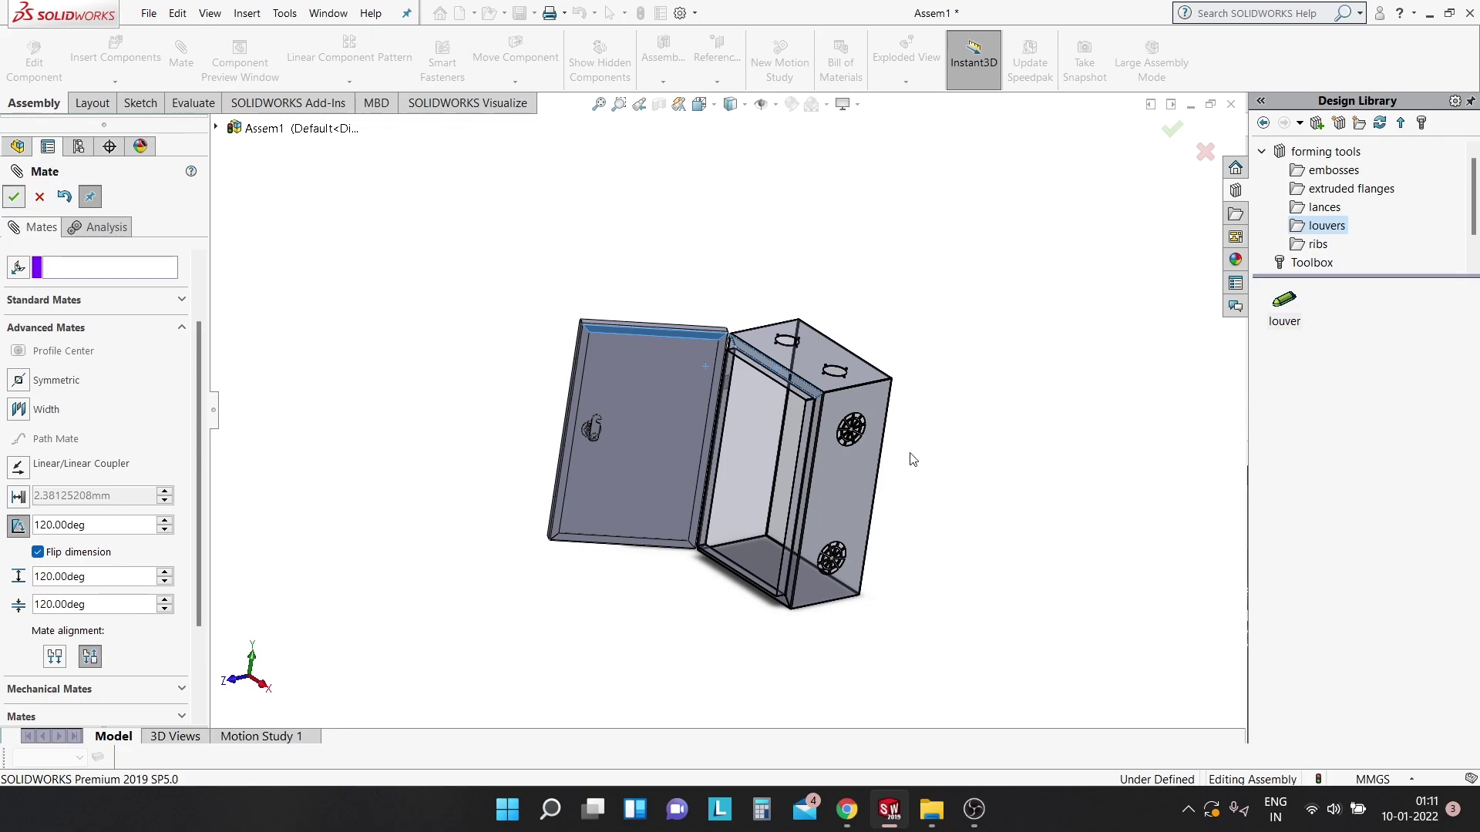
Orbit the assembly and try rotating the cam lock's latch plate on the door.
mouse_move(913, 459)
middle_down()
mouse_move(965, 479)
mouse_move(1008, 318)
mouse_move(1010, 419)
mouse_move(972, 483)
mouse_move(1015, 475)
middle_up()
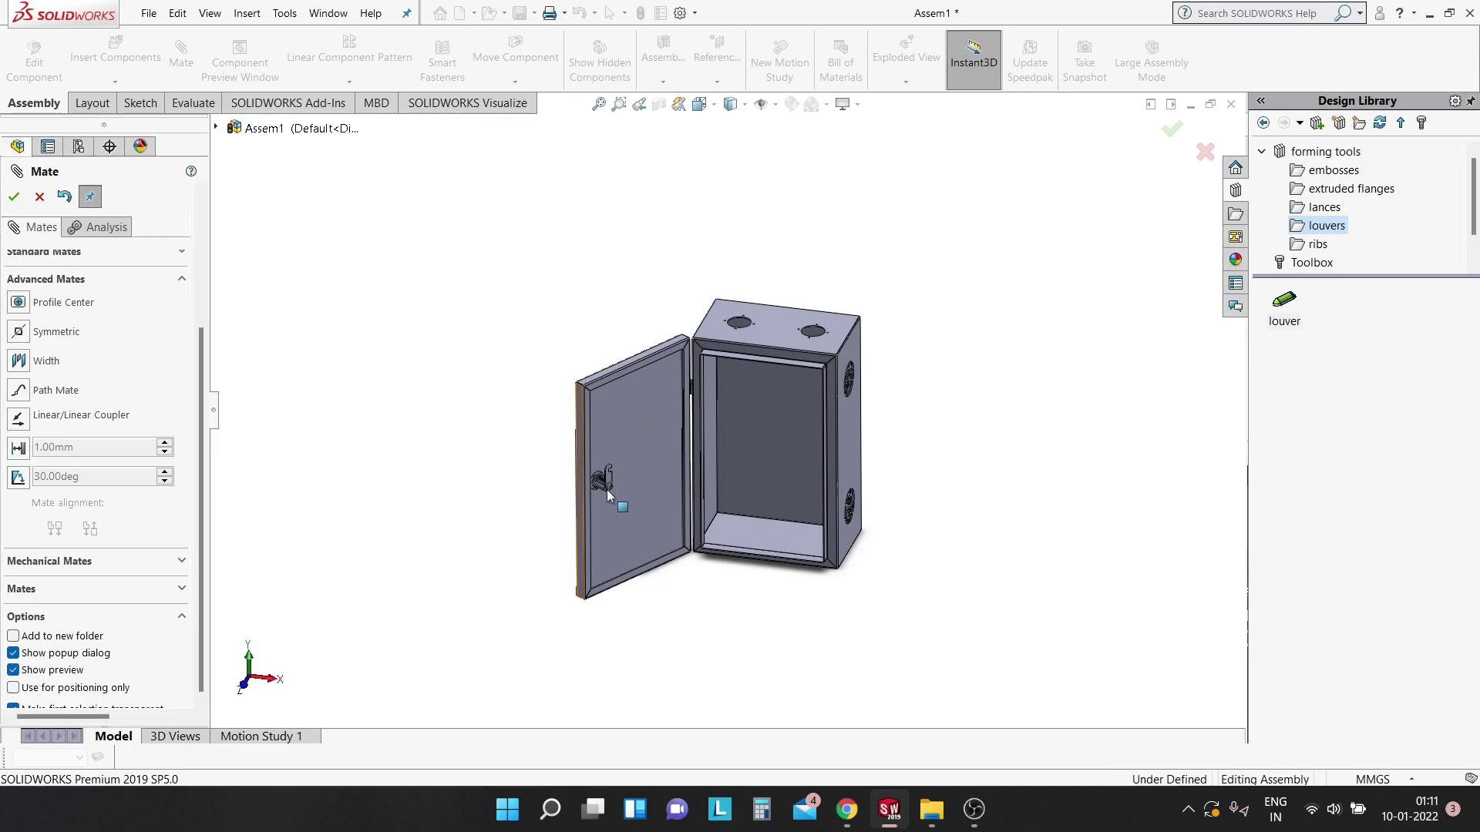
key(Escape)
scroll(609, 482, down, 3)
scroll(625, 462, down, 2)
click(633, 460)
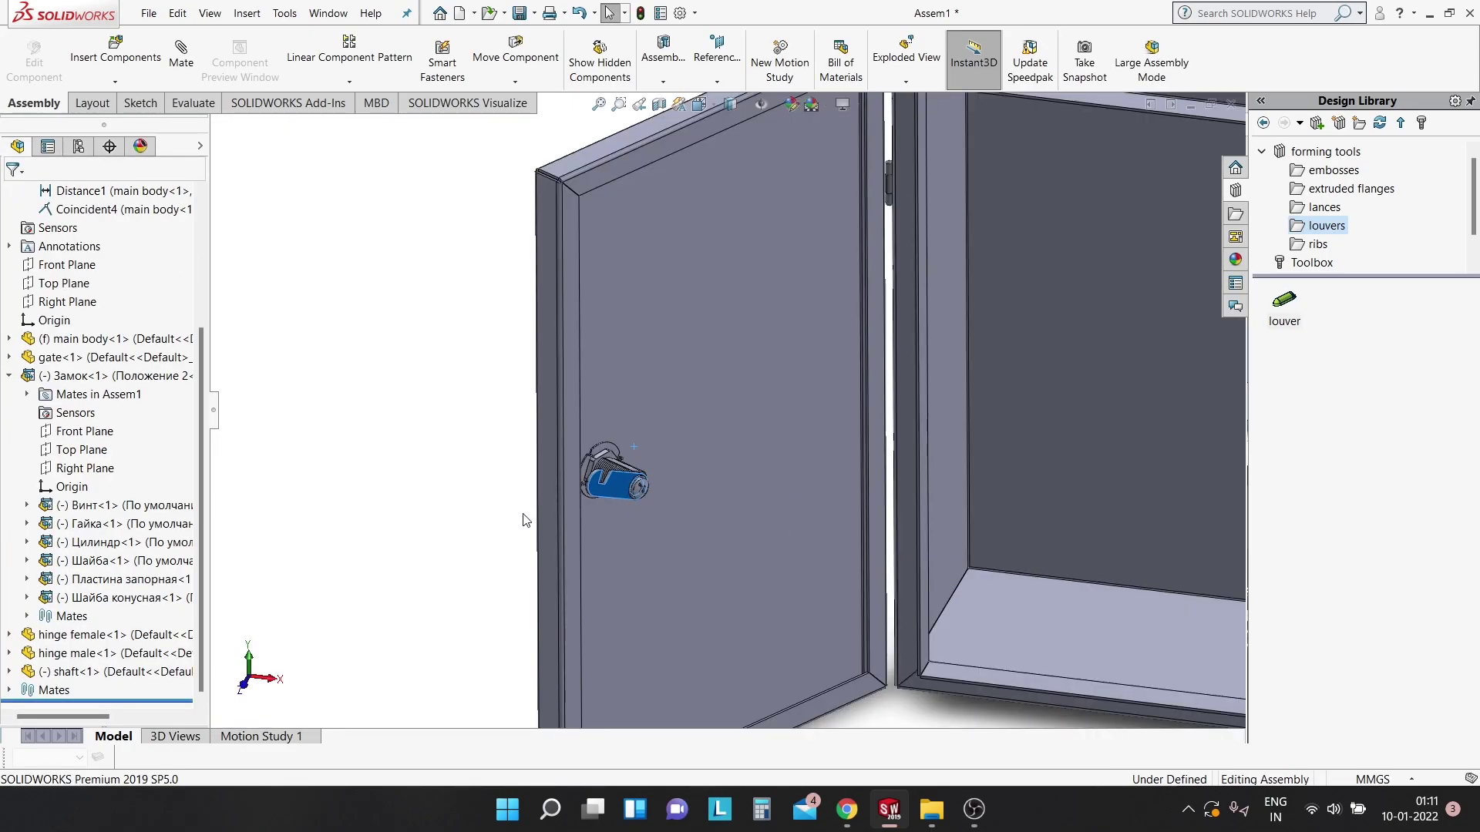
mouse_move(523, 521)
mouse_down()
mouse_move(531, 579)
mouse_move(529, 493)
mouse_move(532, 521)
mouse_up()
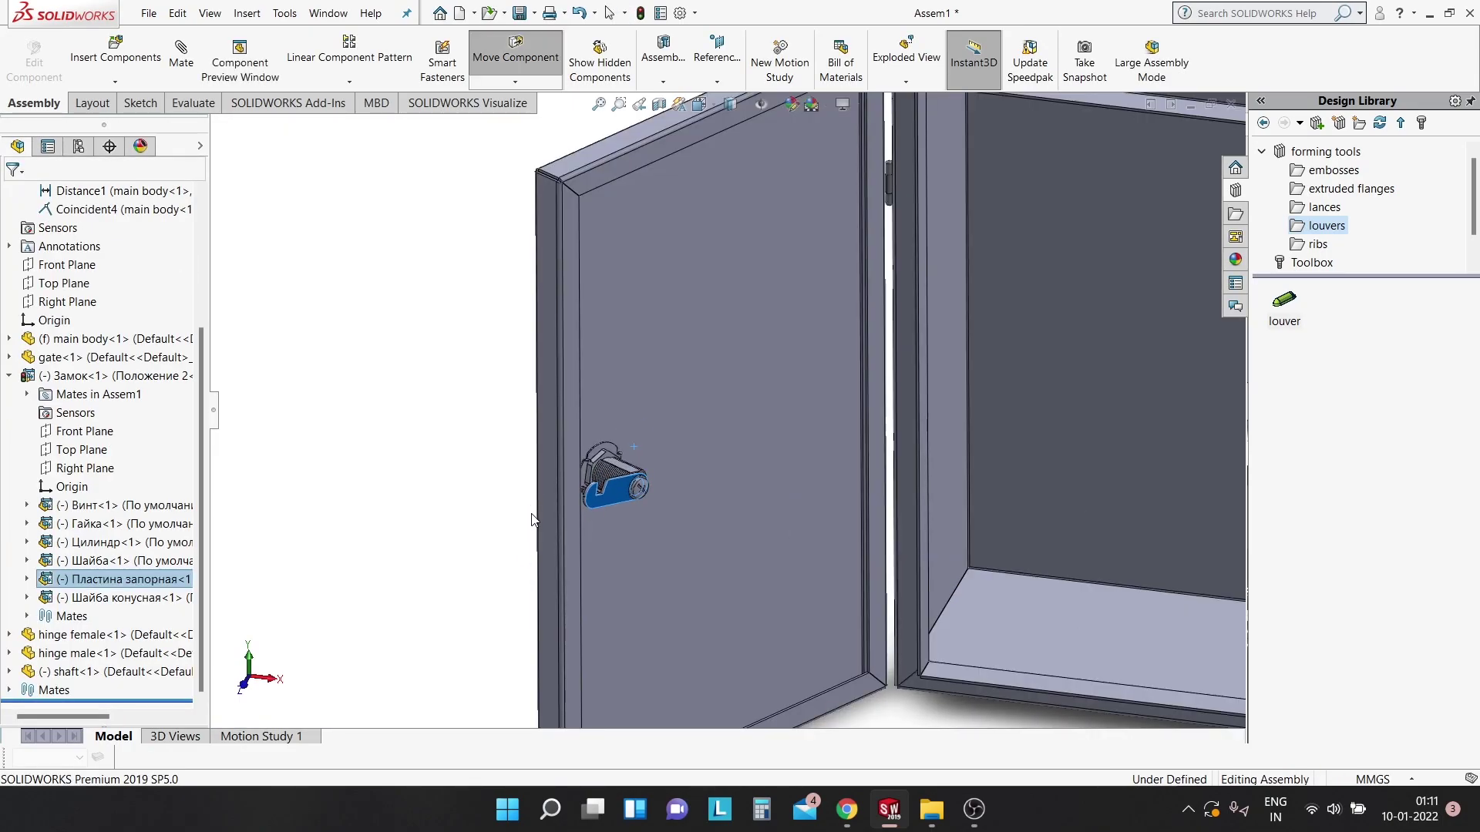
key(Escape)
Try swinging the door, which is fully defined, then expand the Mates folder to show Angle1.
scroll(588, 413, down, 5)
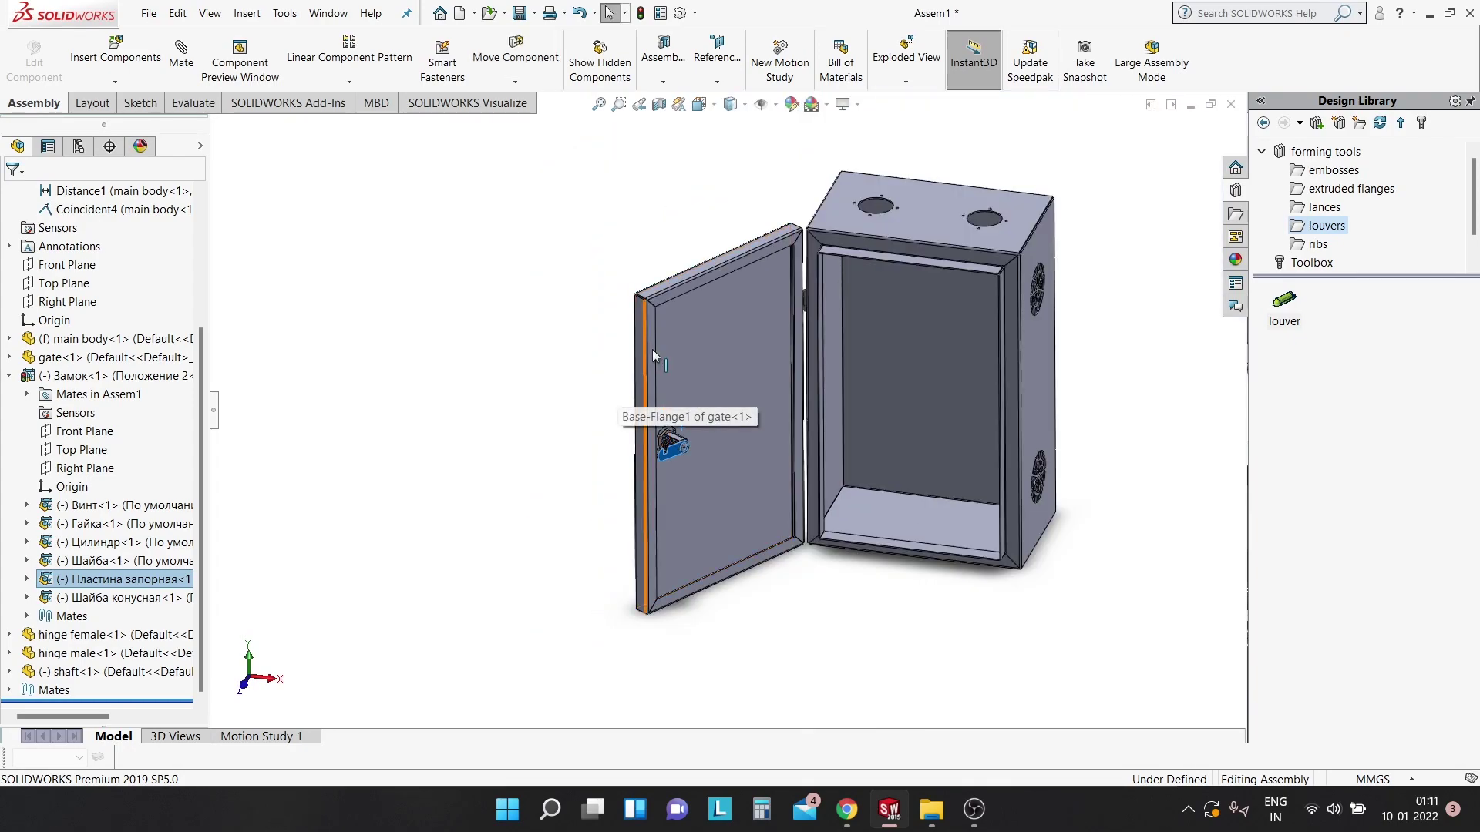
click(652, 355)
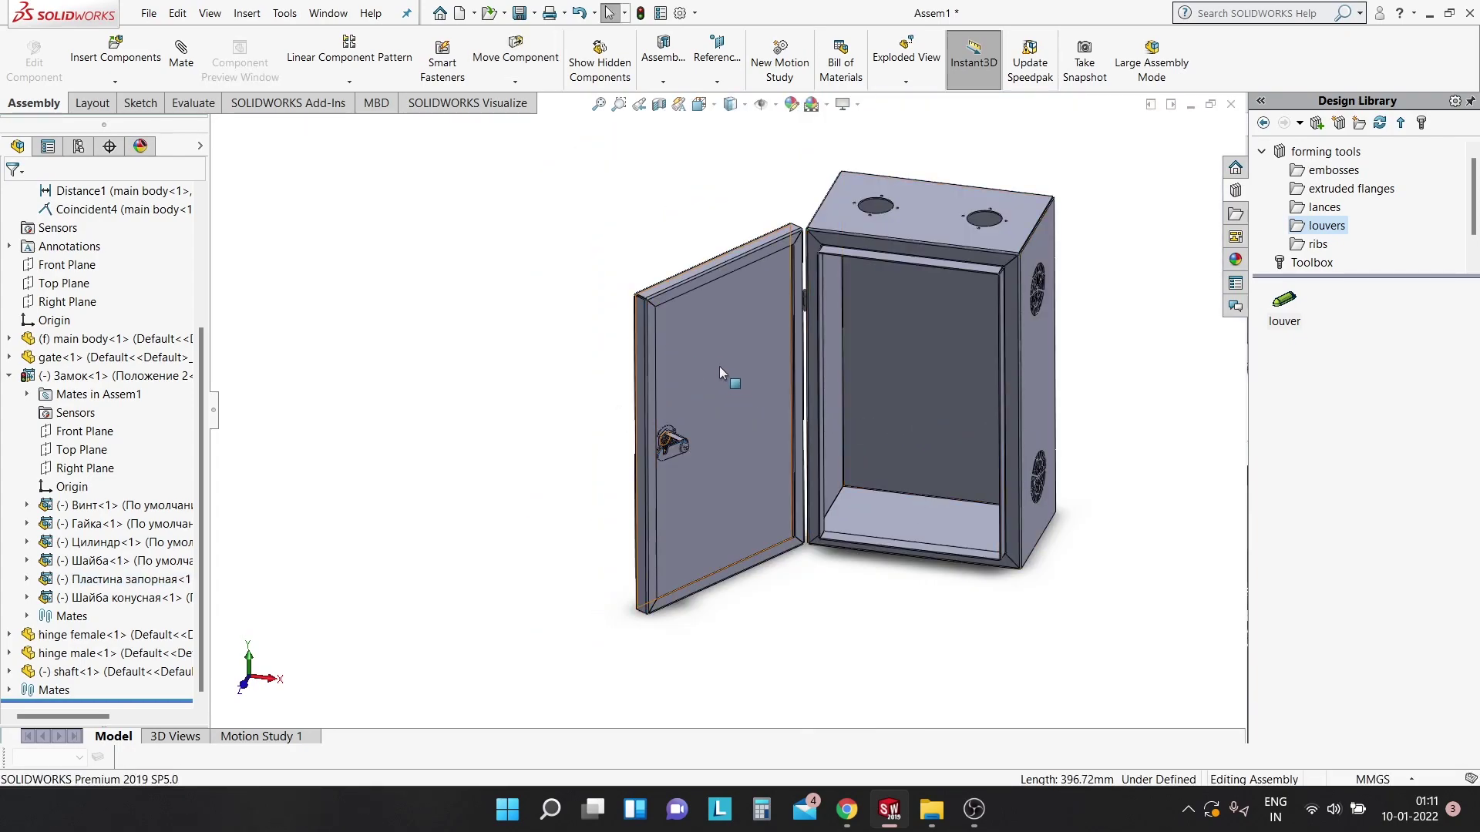
drag(719, 367, 882, 359)
key(Escape)
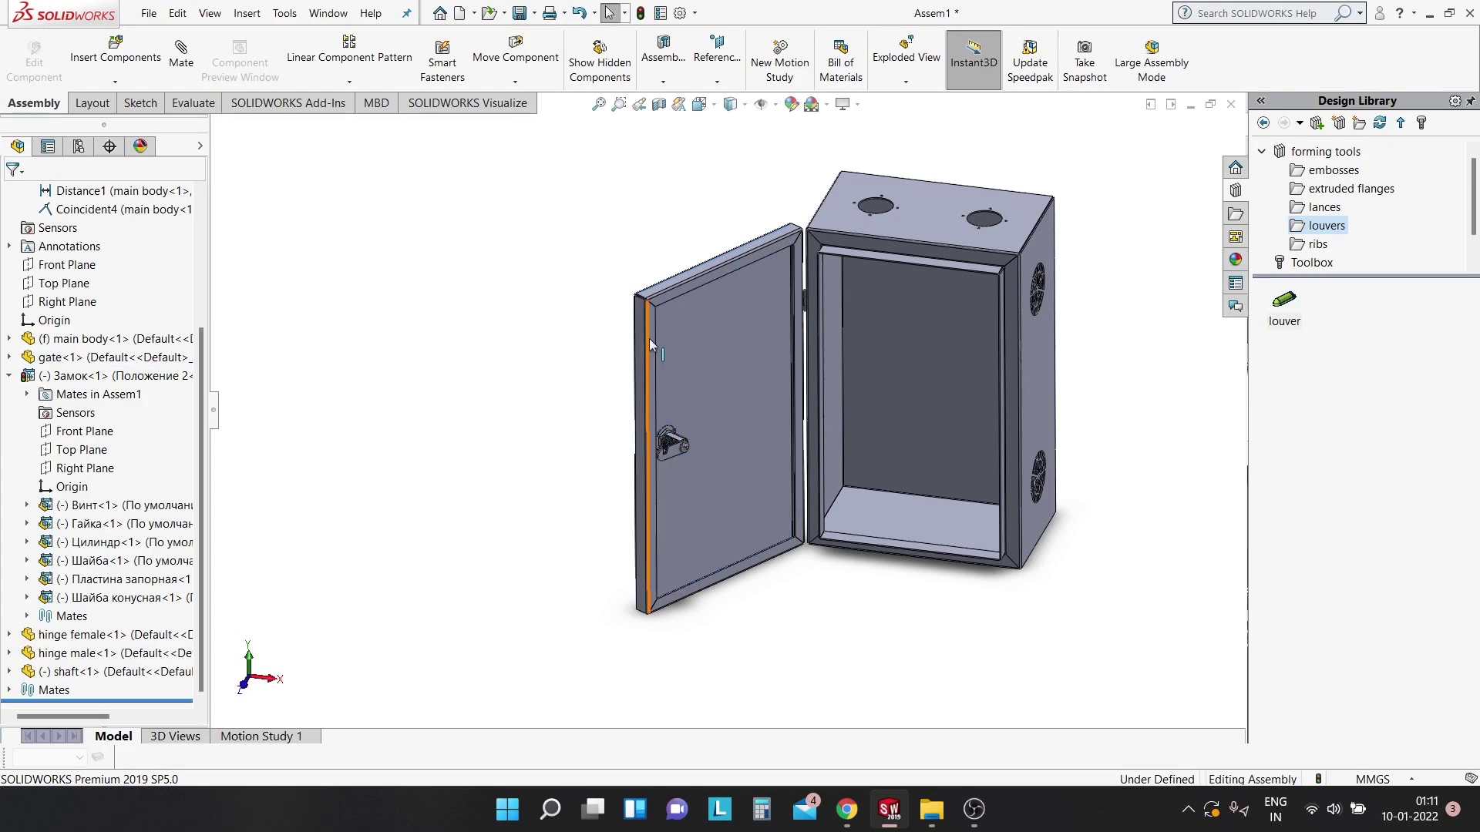
click(642, 325)
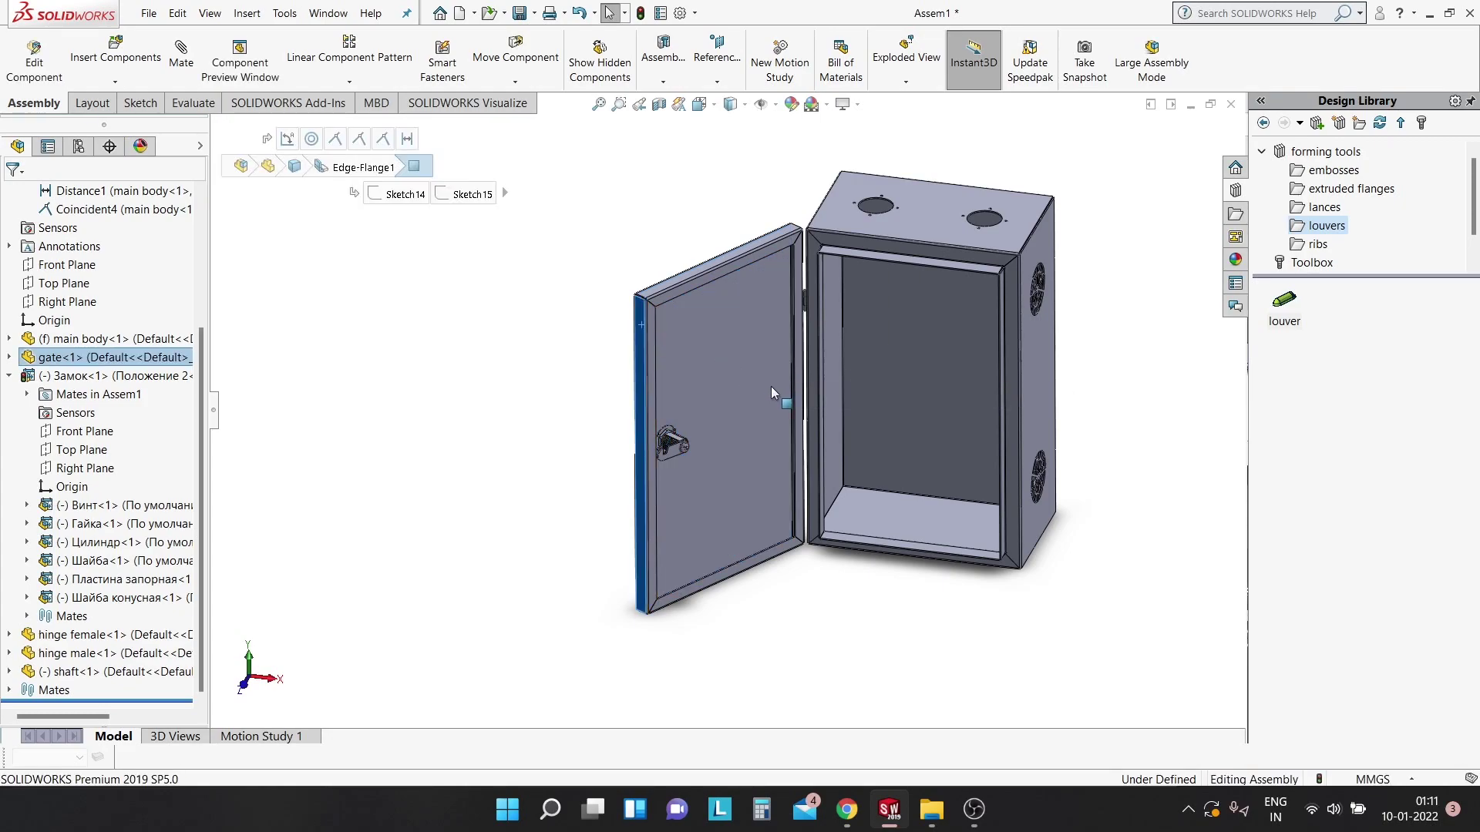
scroll(771, 386, up, 3)
key(Escape)
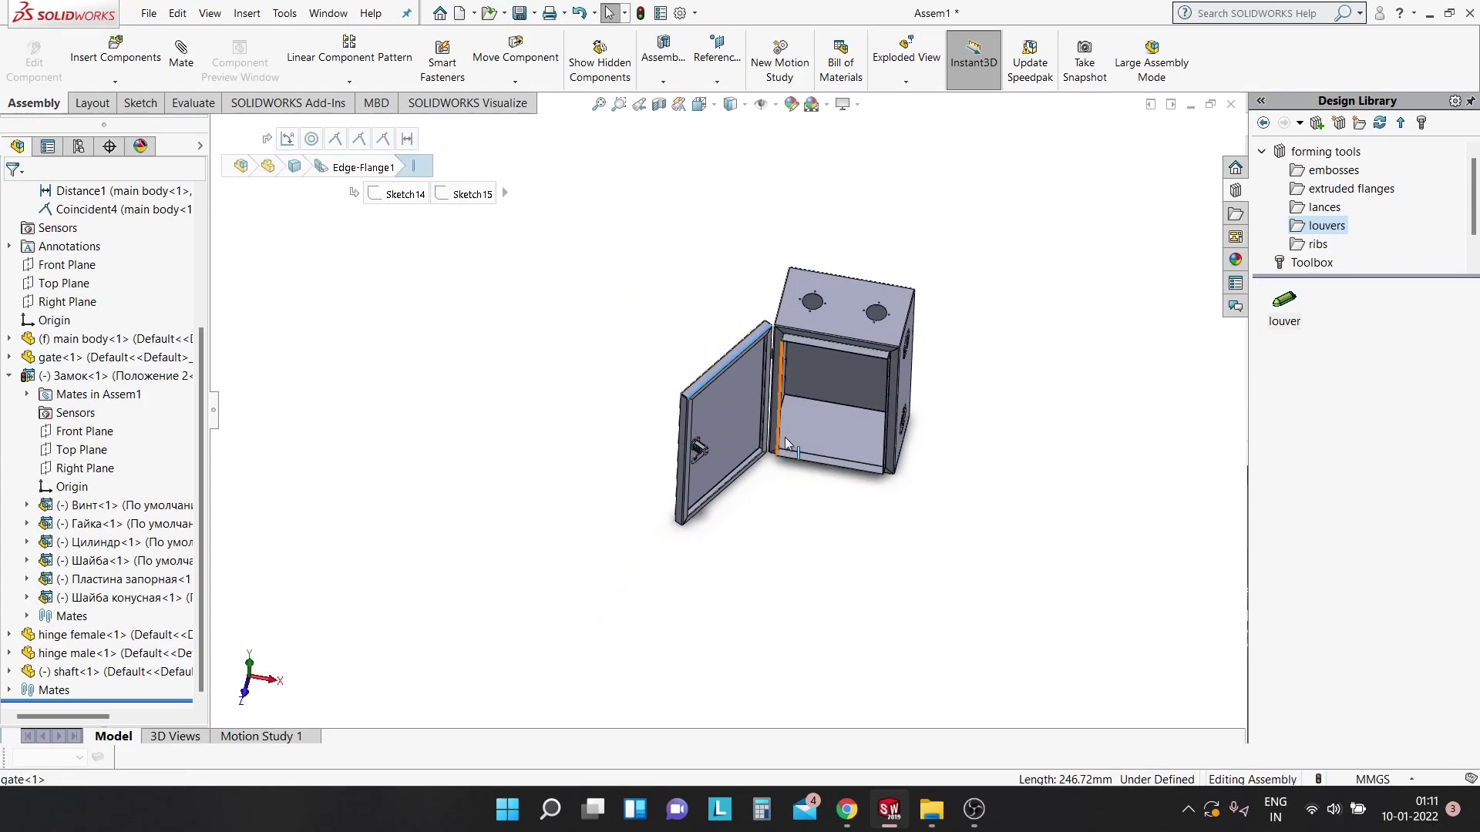
mouse_move(692, 437)
middle_down()
mouse_move(881, 378)
mouse_move(694, 385)
middle_up()
scroll(667, 390, down, 3)
drag(725, 373, 842, 347)
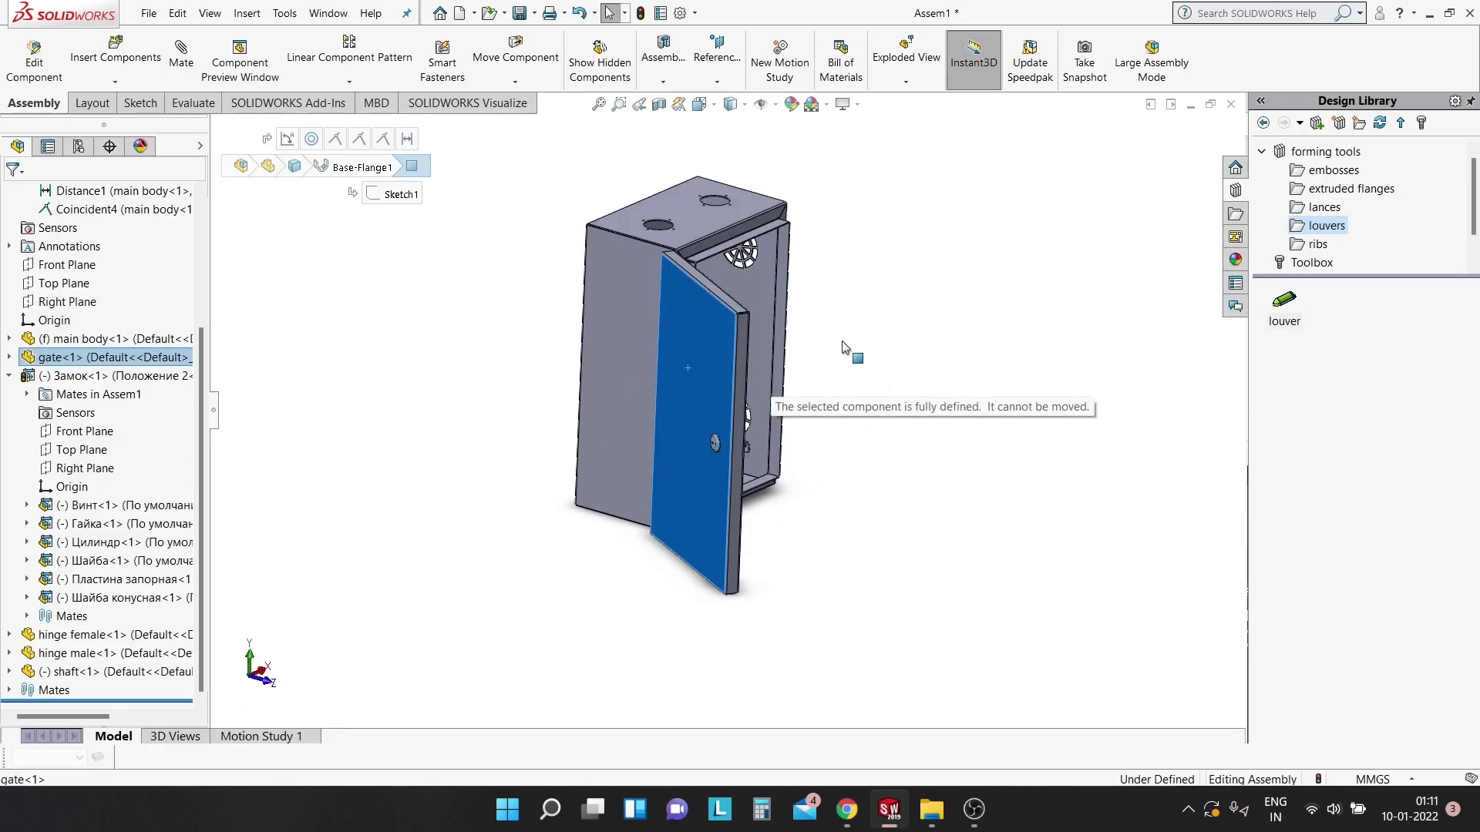
click(737, 356)
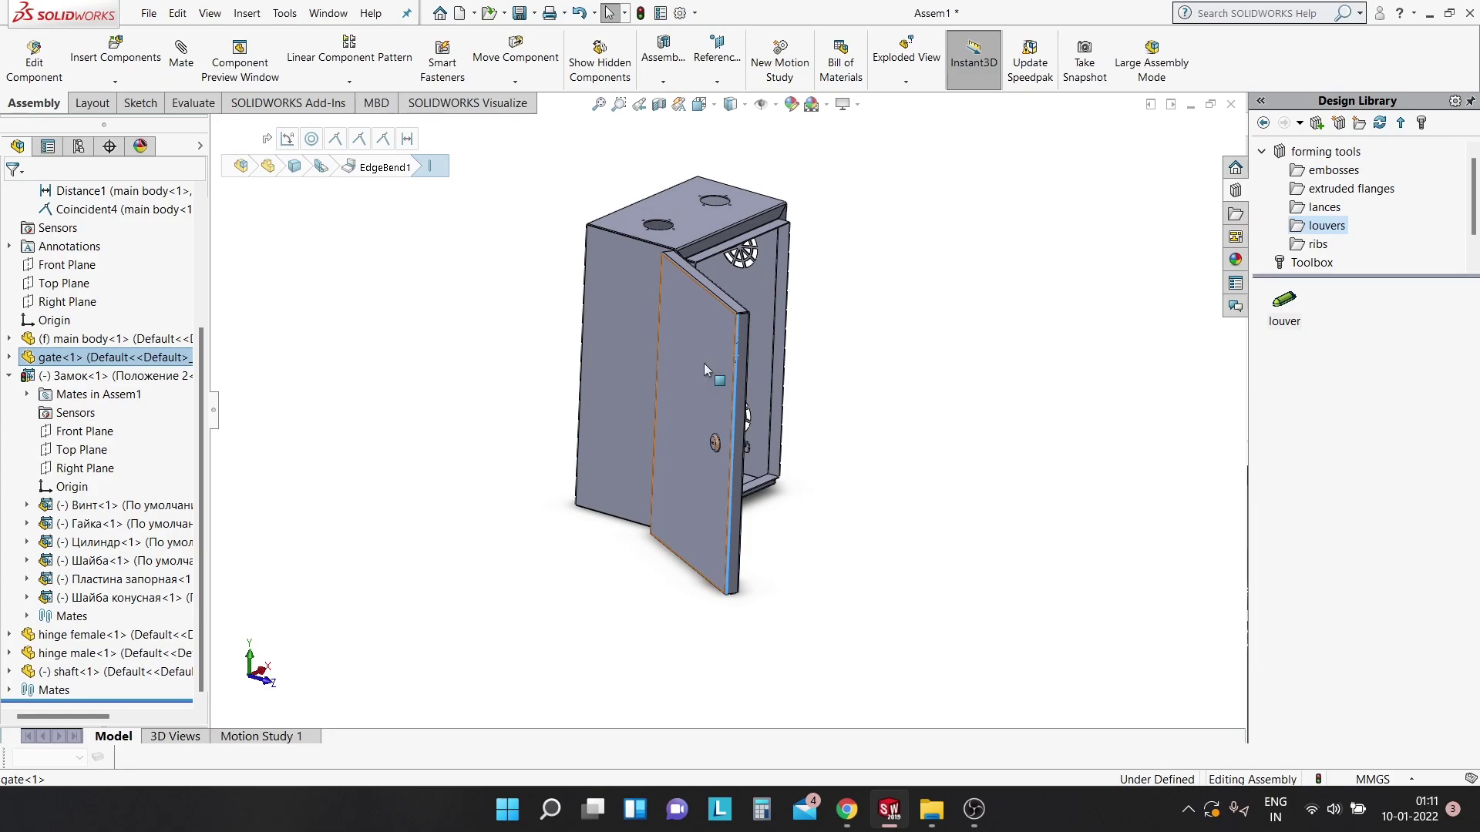
click(8, 691)
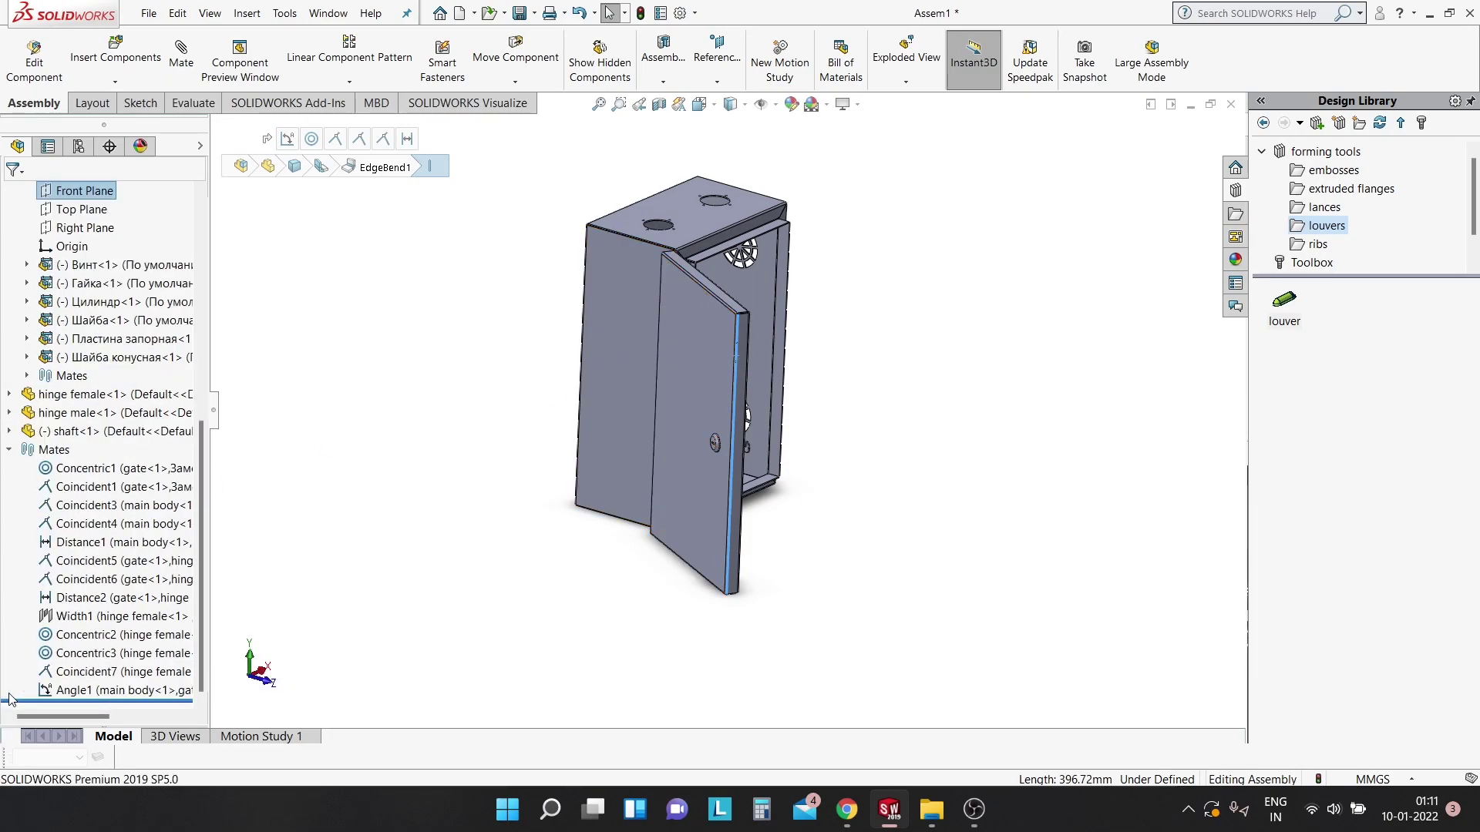
Reopen the Angle1 mate's settings and close it unchanged at 120°.
click(112, 689)
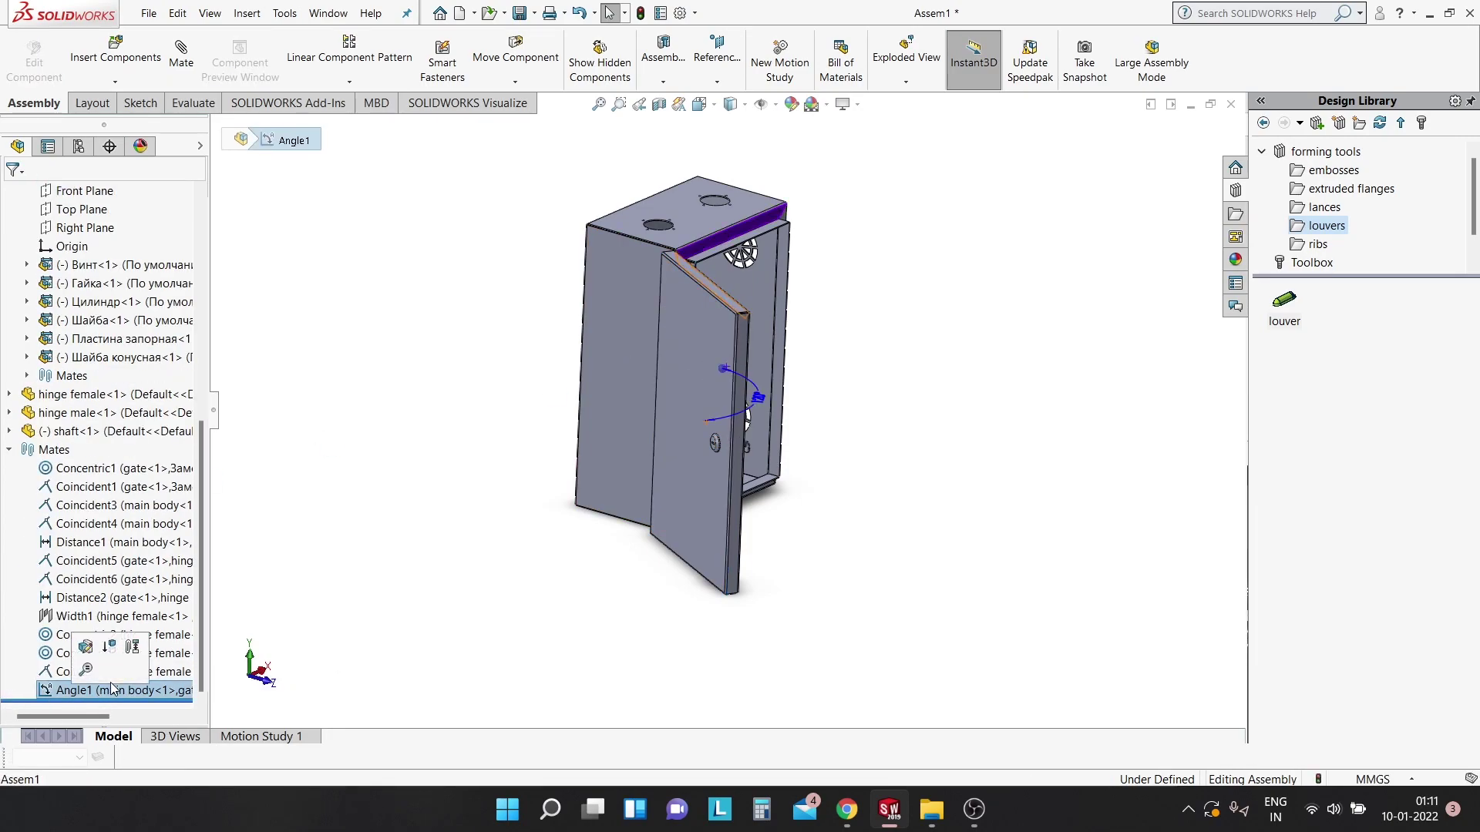
middle_drag(670, 568, 611, 683)
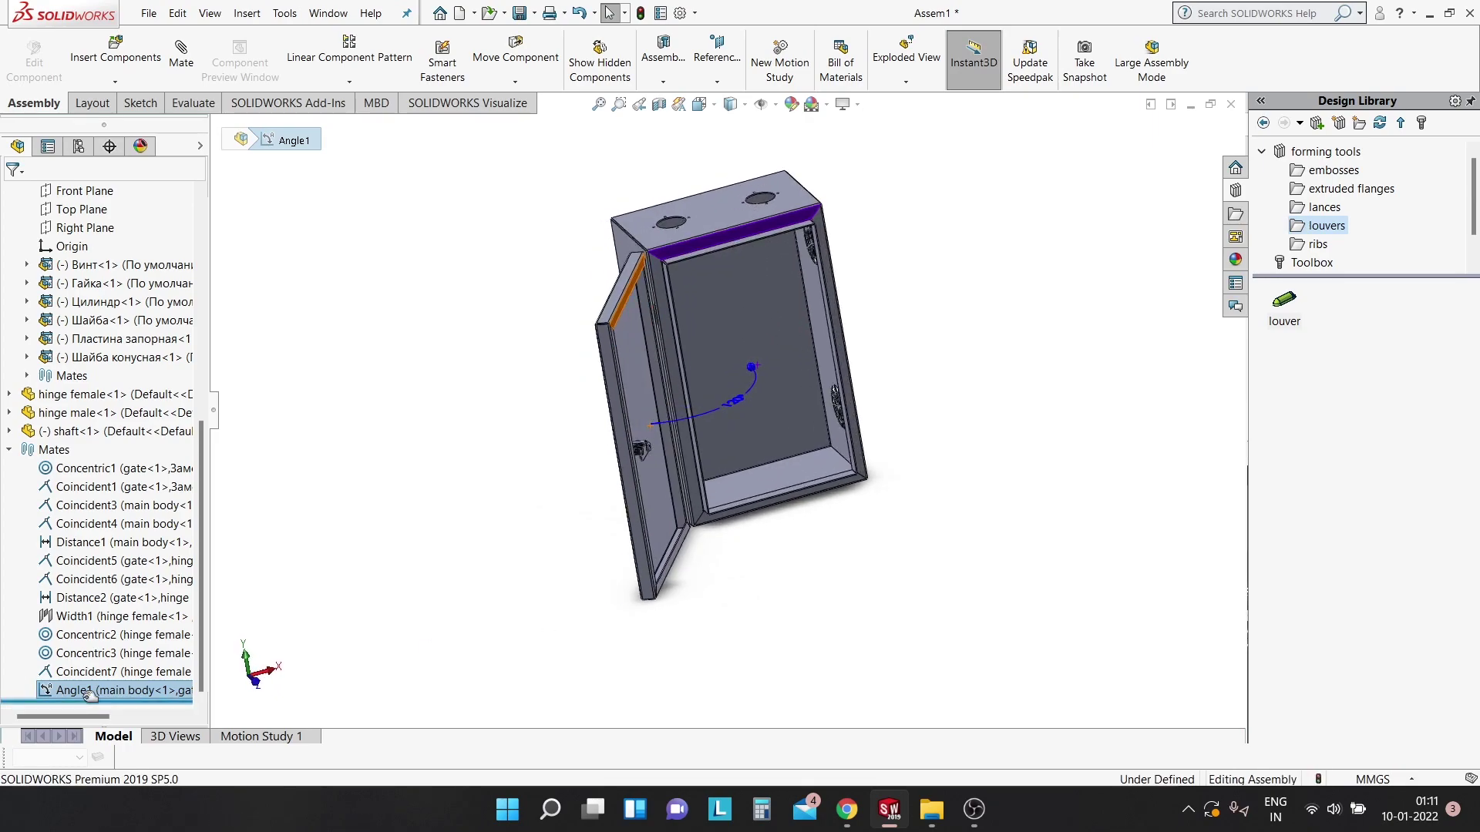
right_click(120, 690)
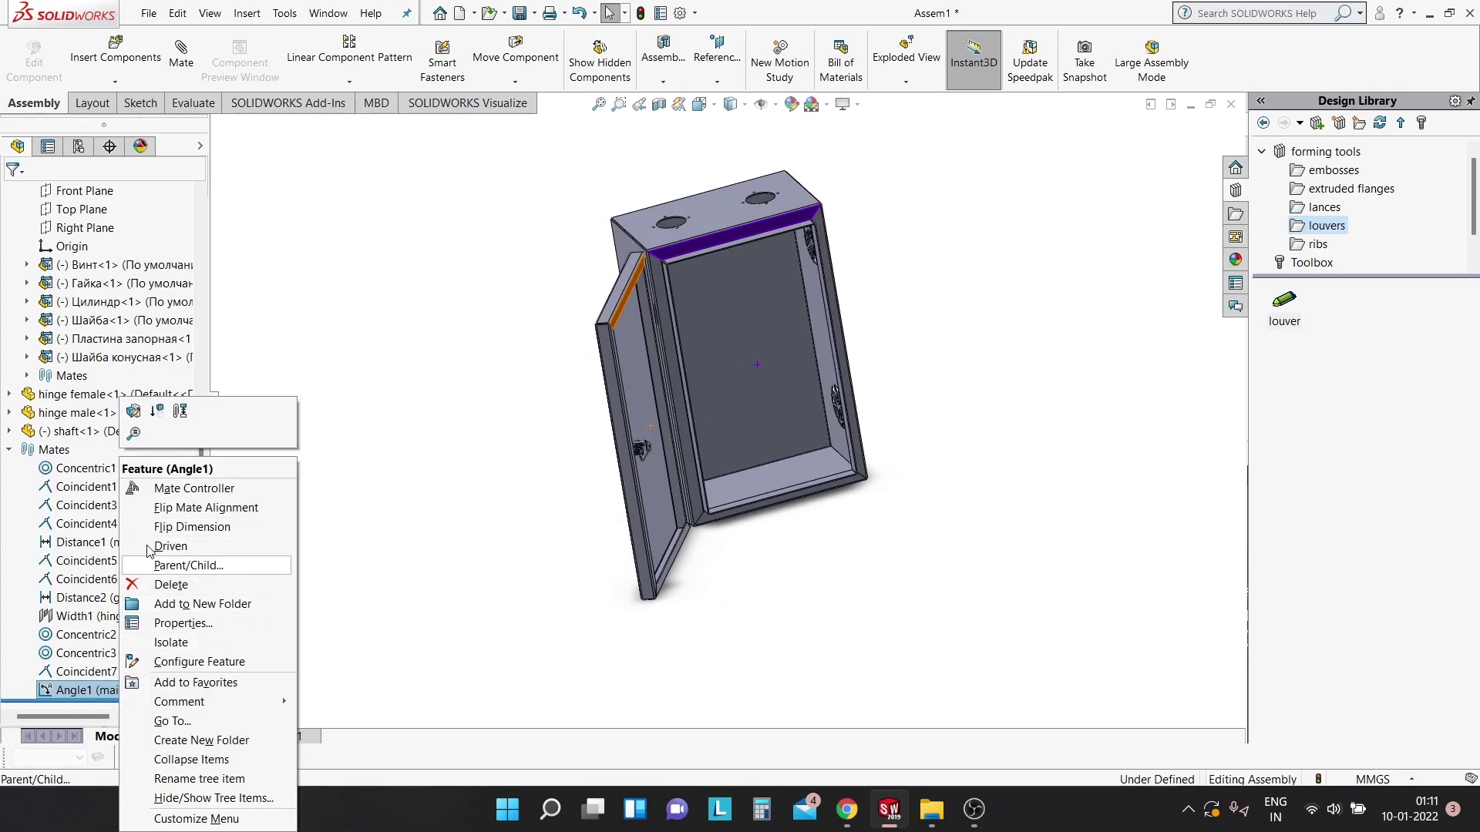
click(132, 417)
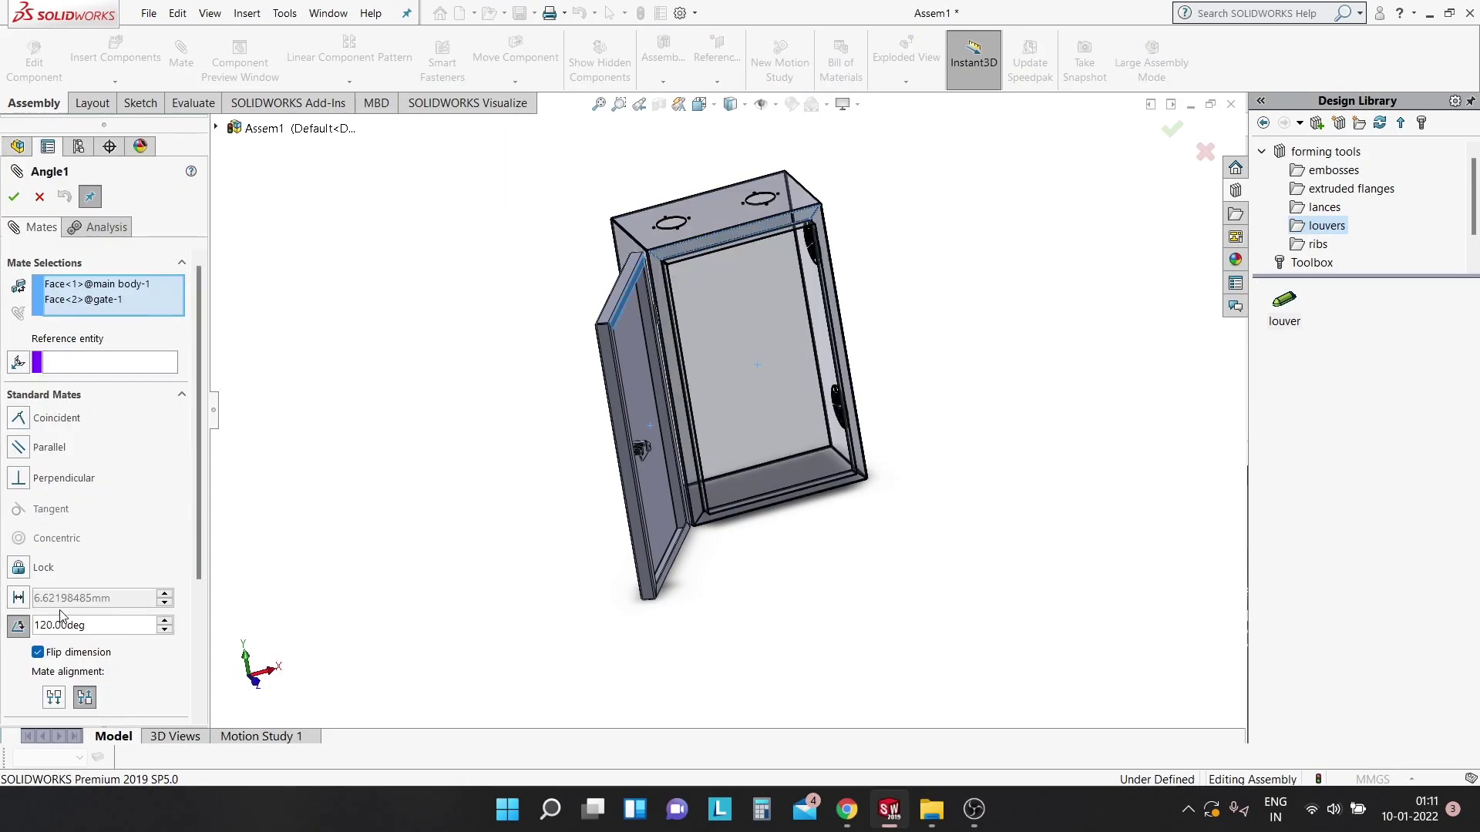
scroll(71, 622, down, 1)
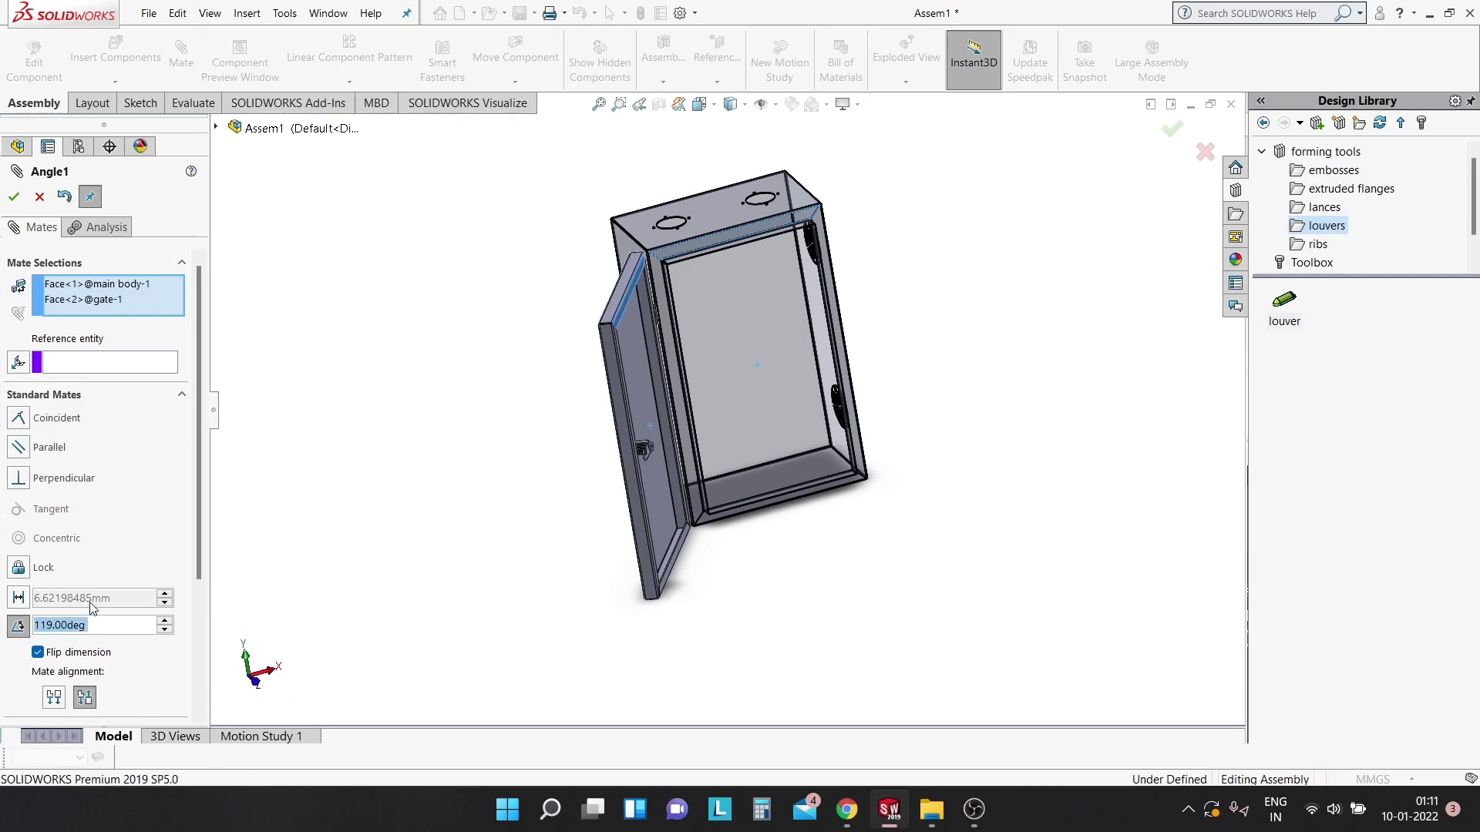
click(64, 197)
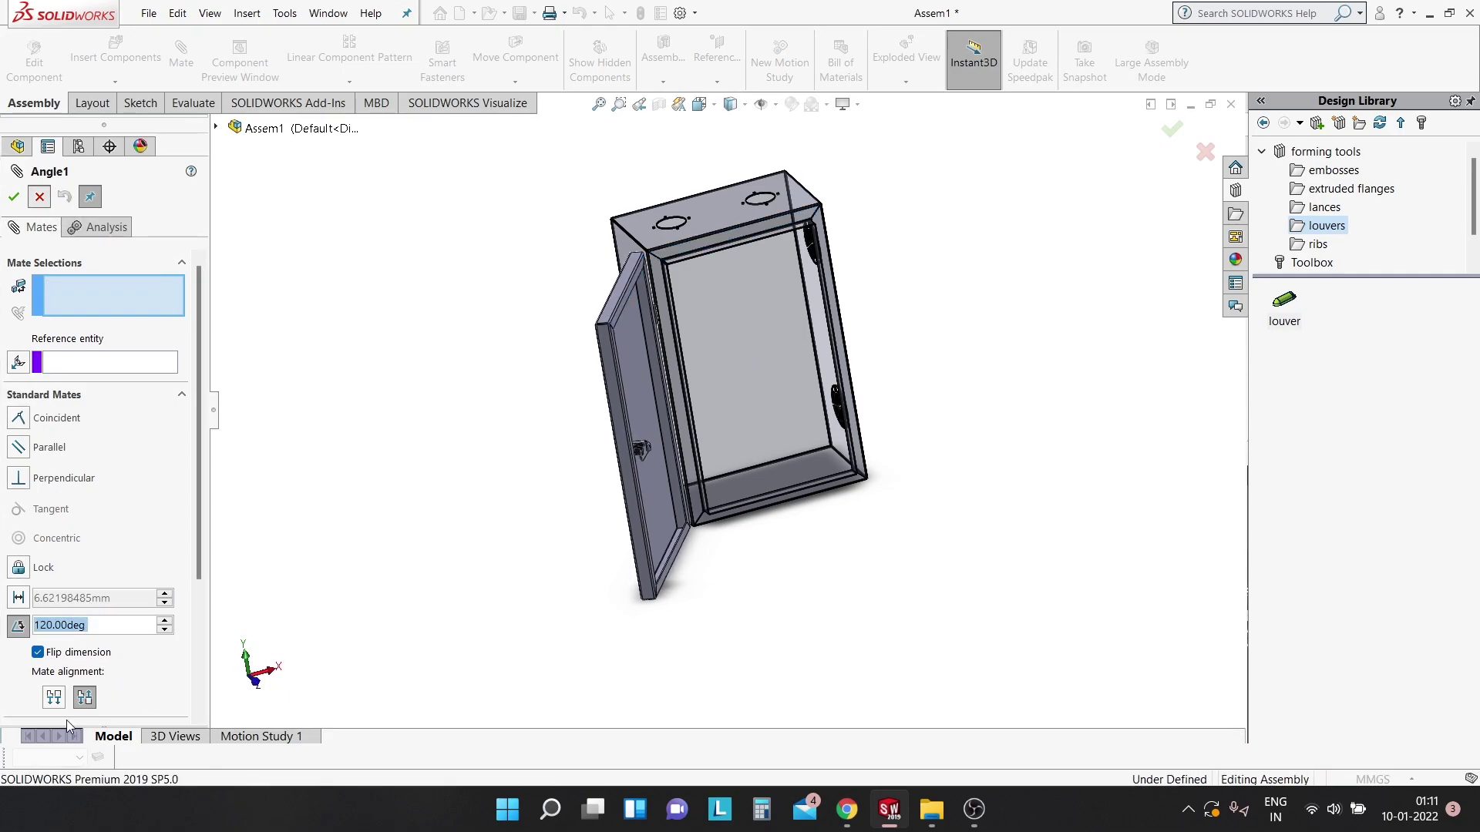
key(Return)
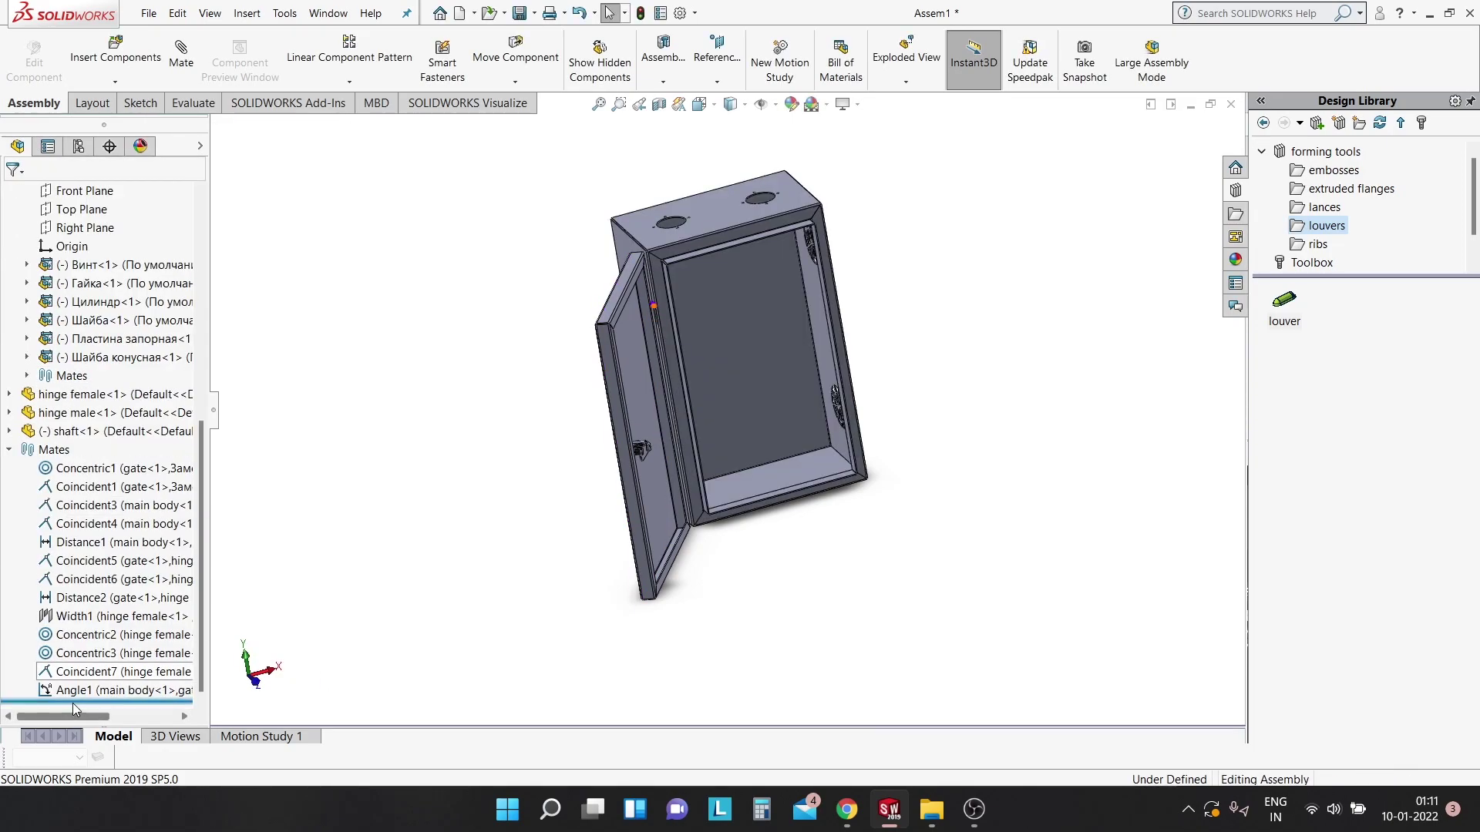
Delete the Angle1 mate from the assembly.
right_click(86, 694)
click(116, 593)
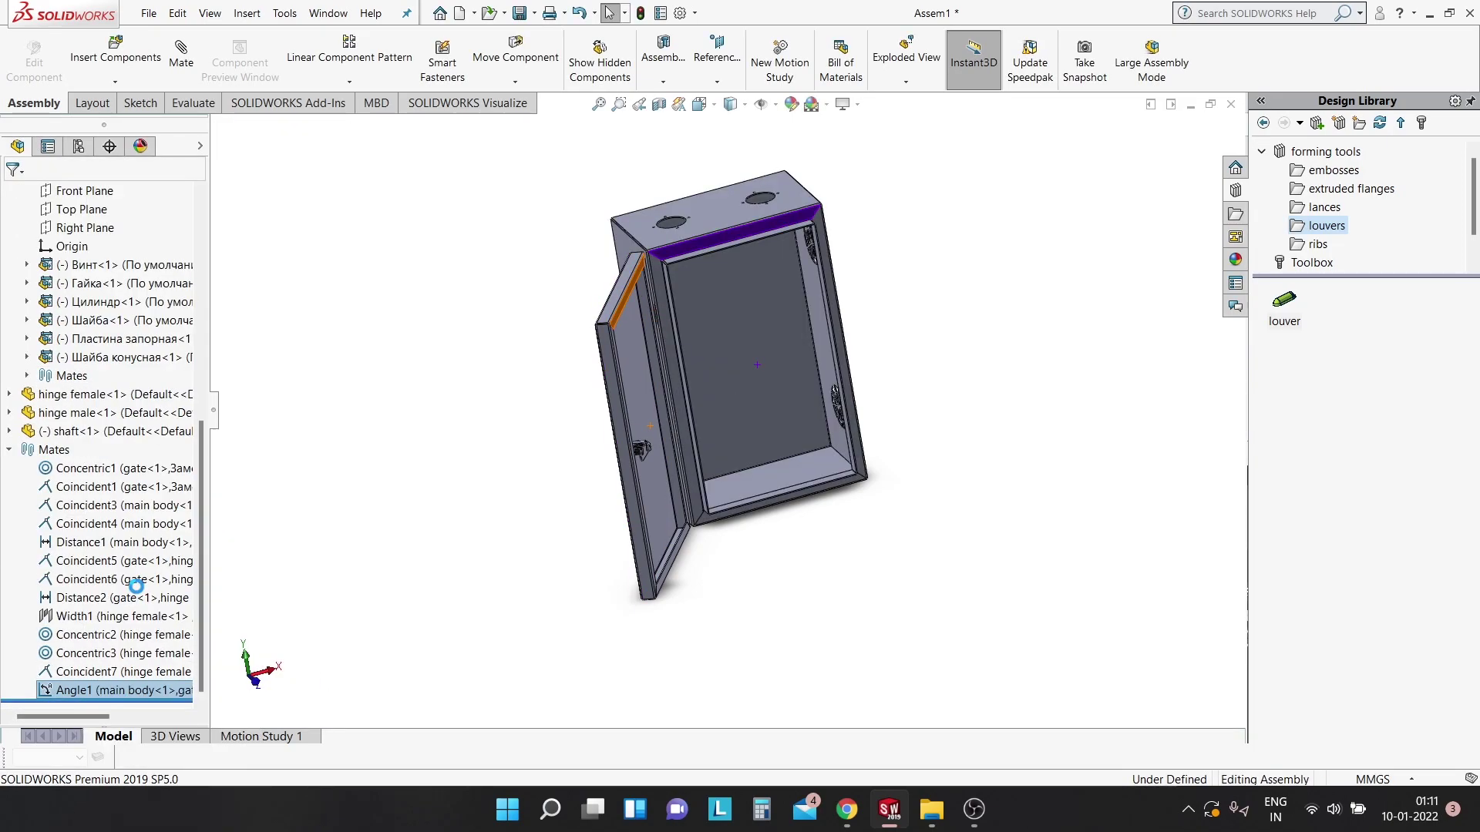
click(852, 306)
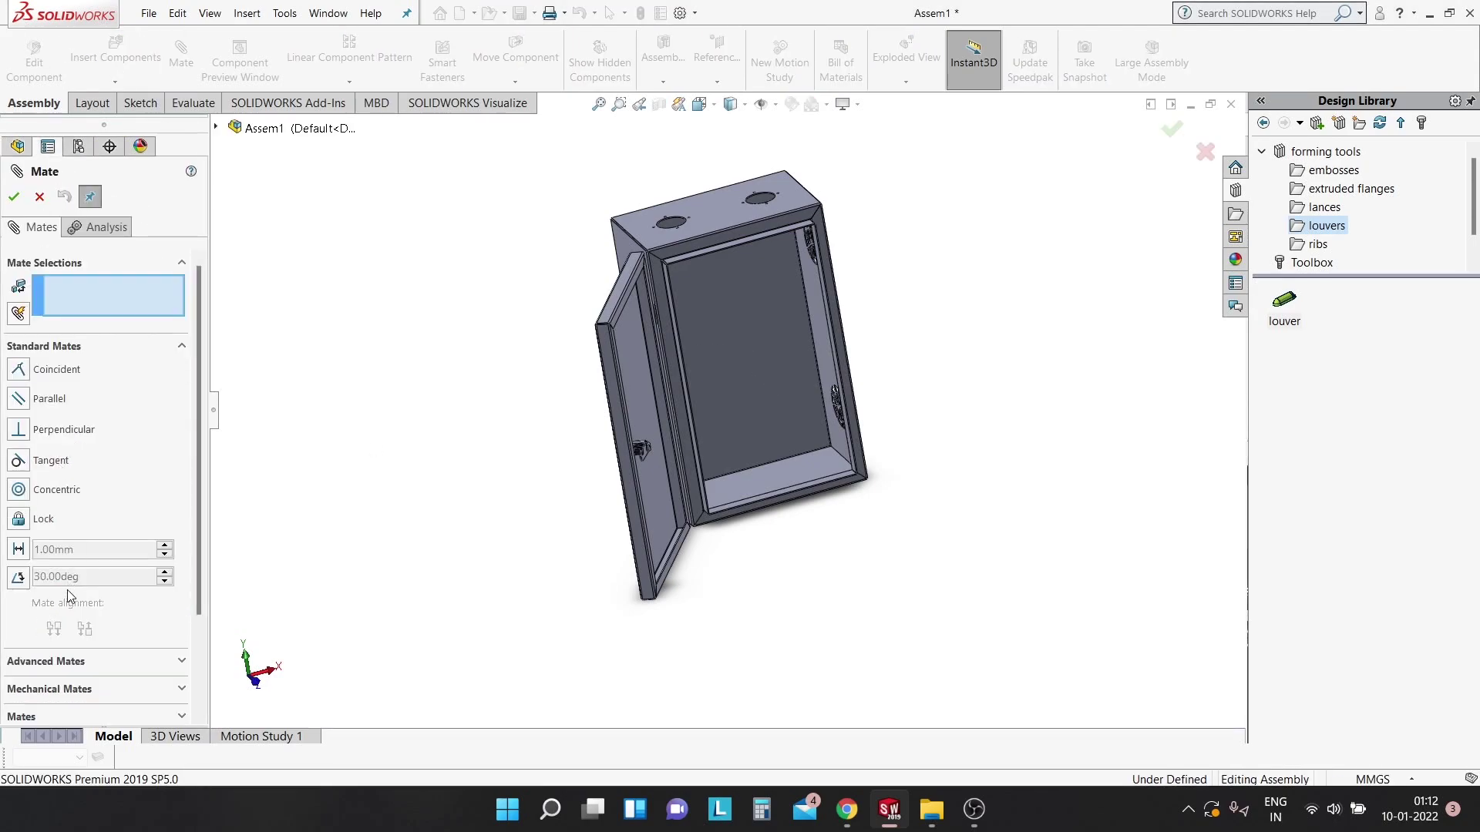
Choose a limit angle mate with a 120° maximum and 0° minimum.
click(87, 665)
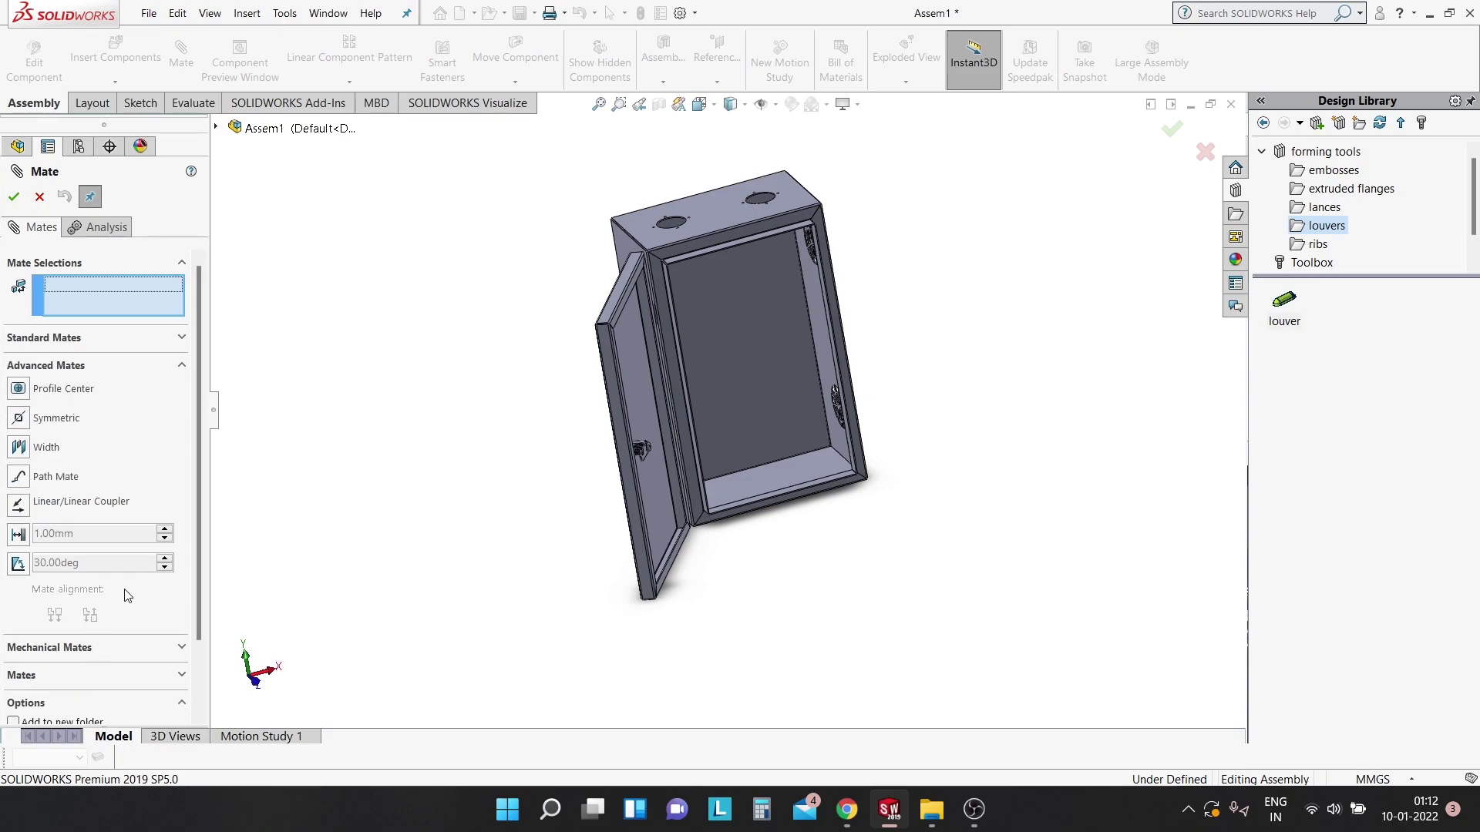
scroll(127, 595, down, 3)
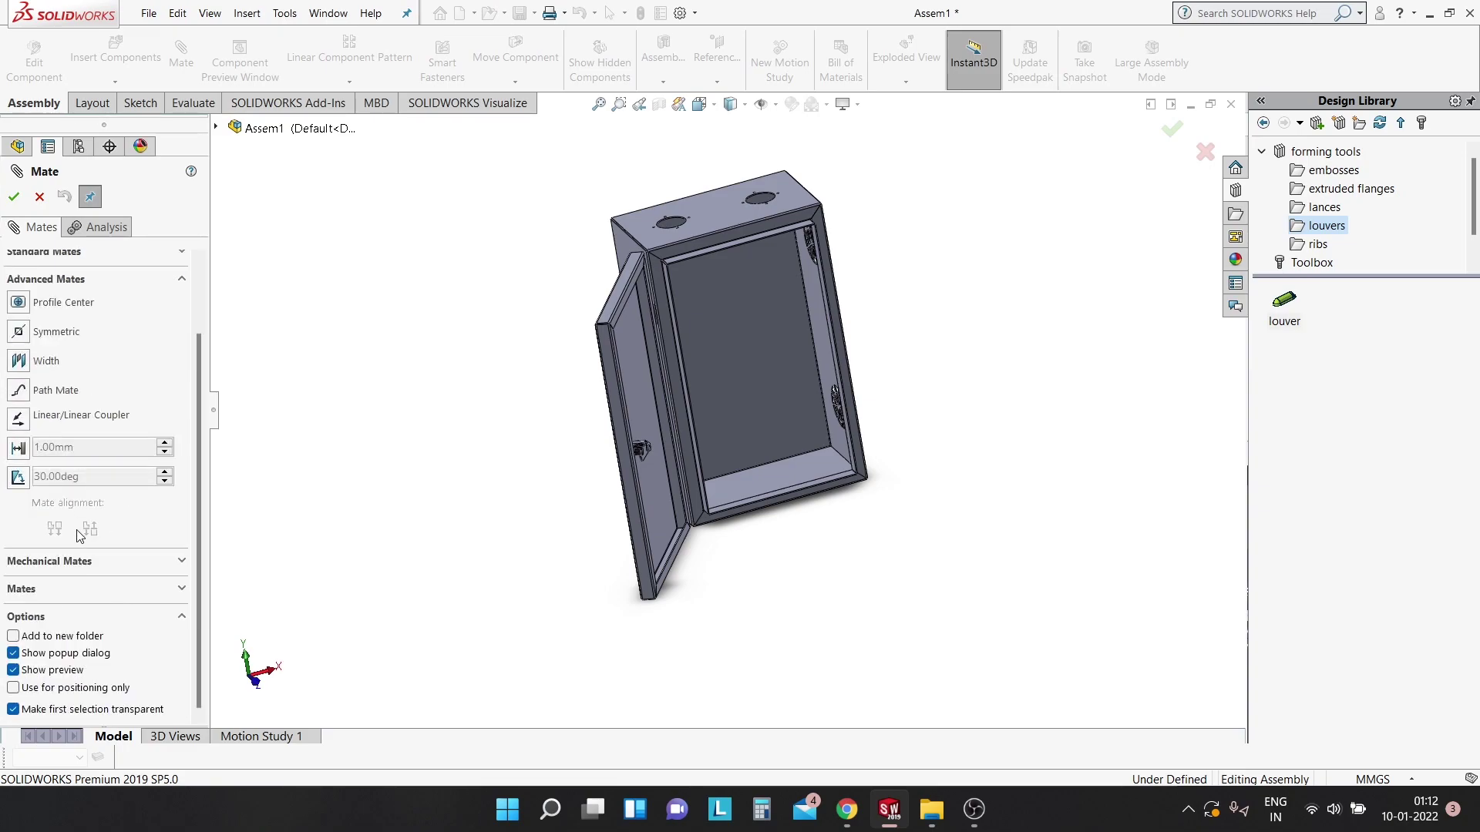
click(19, 478)
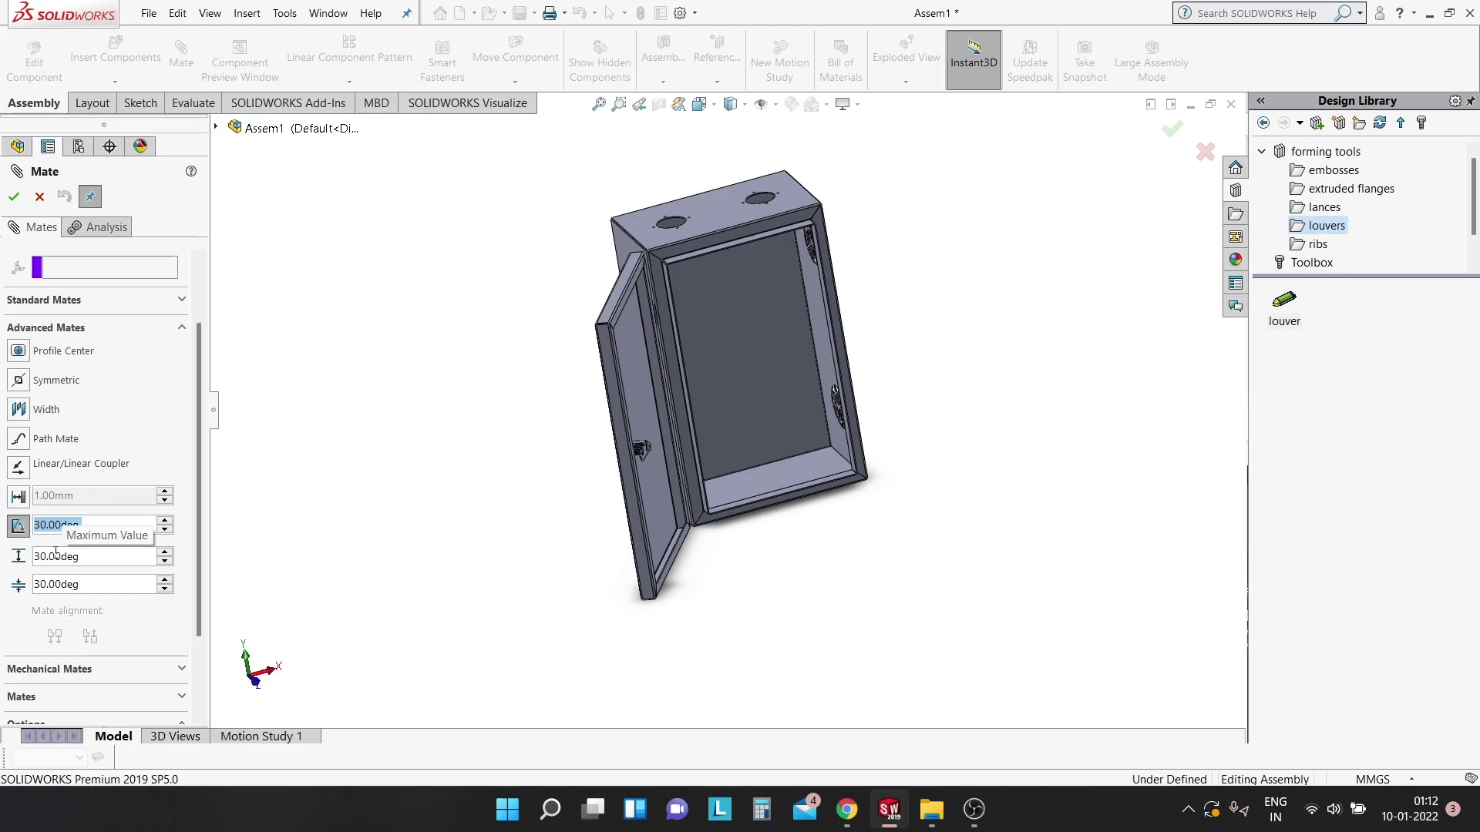
click(55, 556)
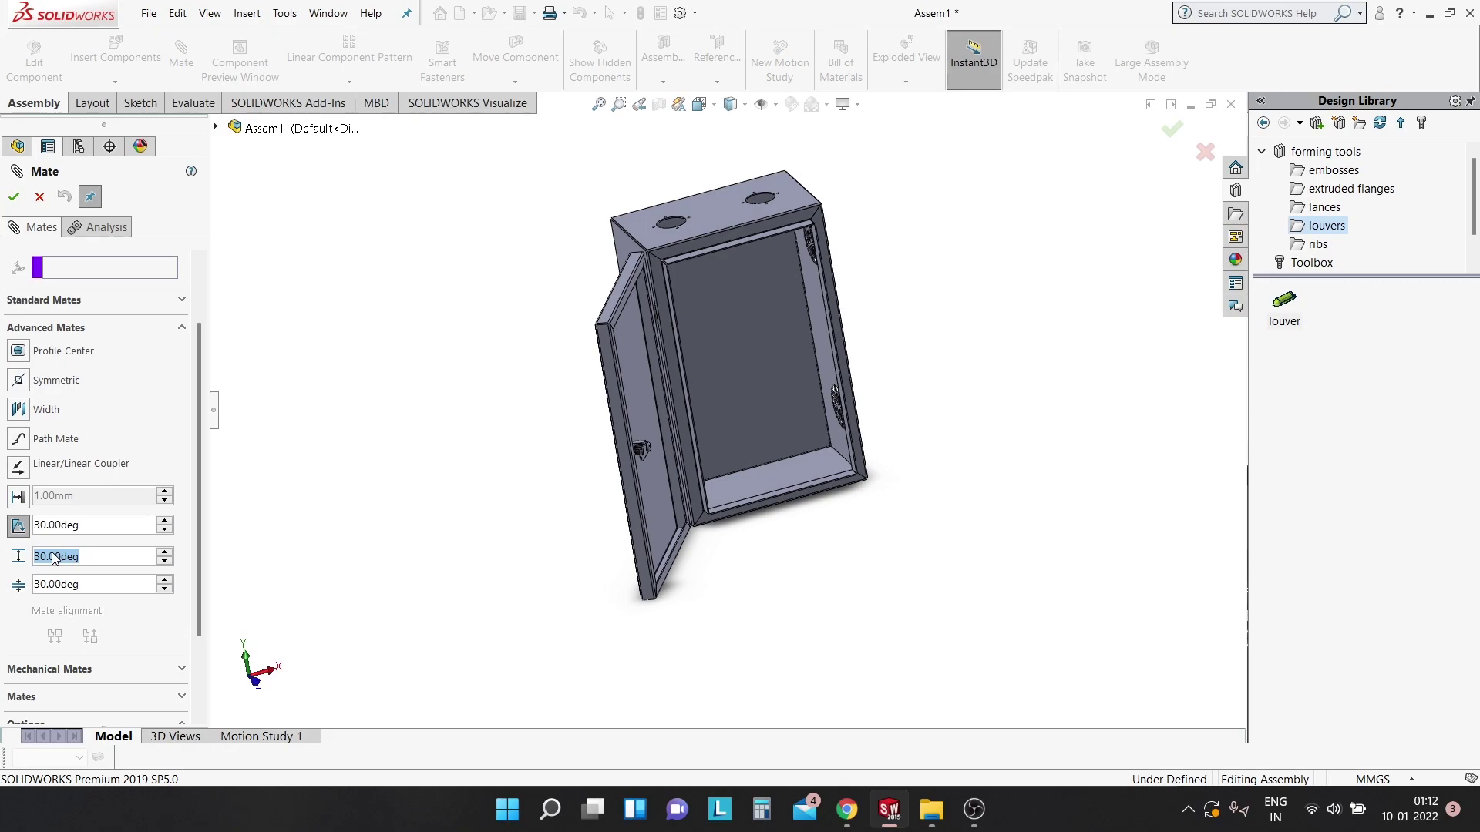
text(120)
key(Return)
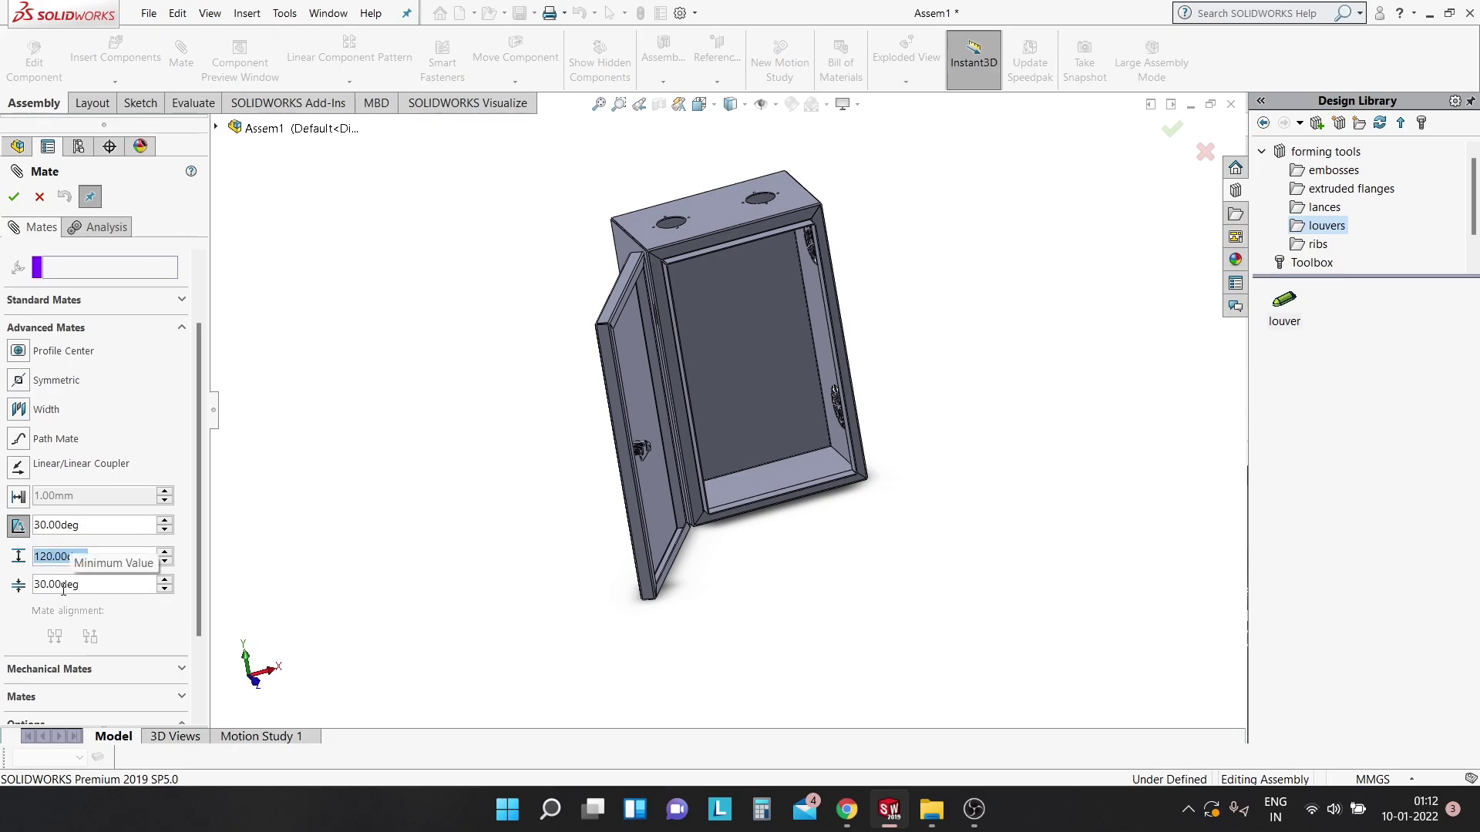
click(63, 586)
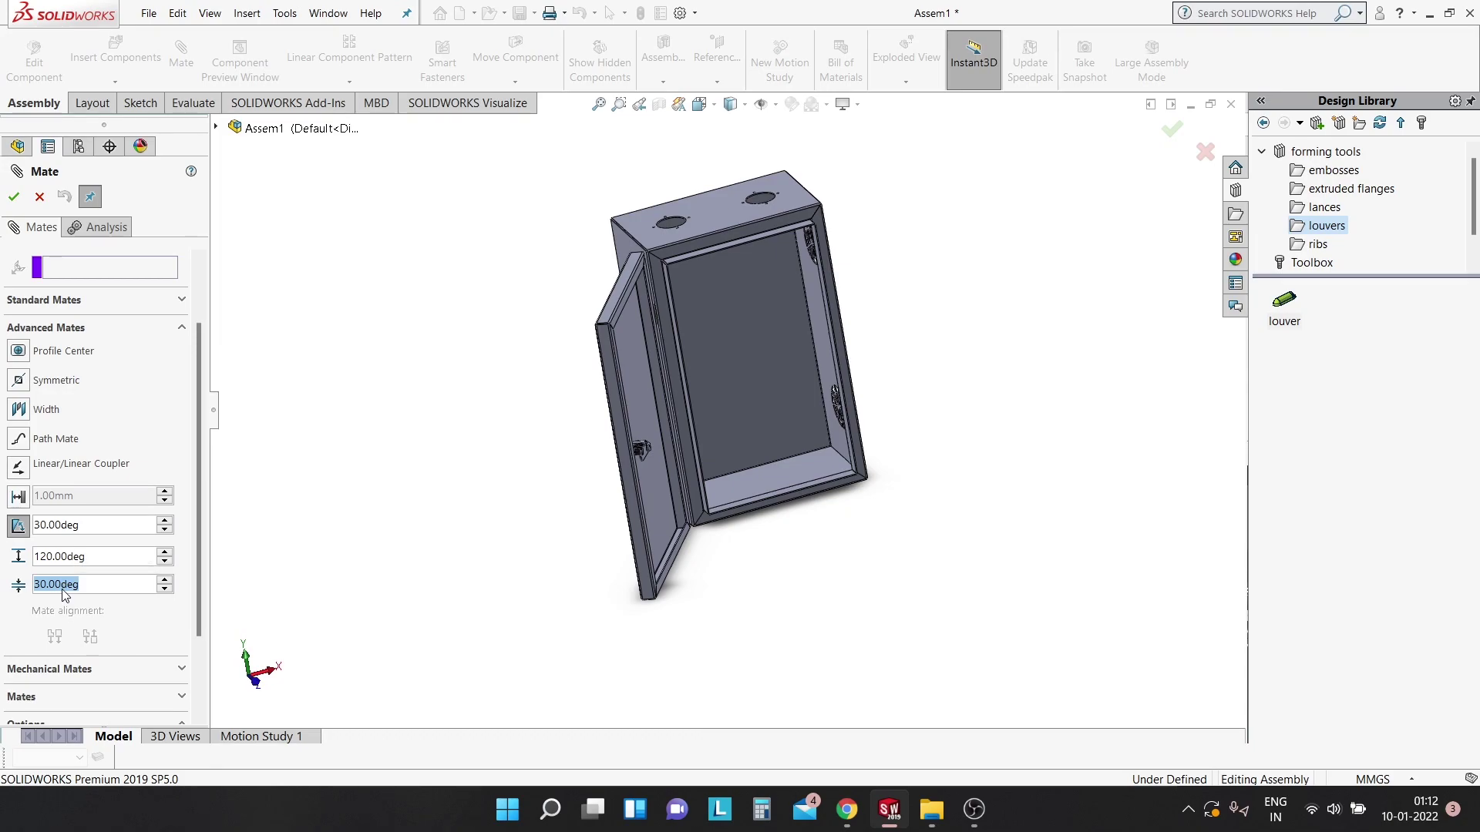
text(0)
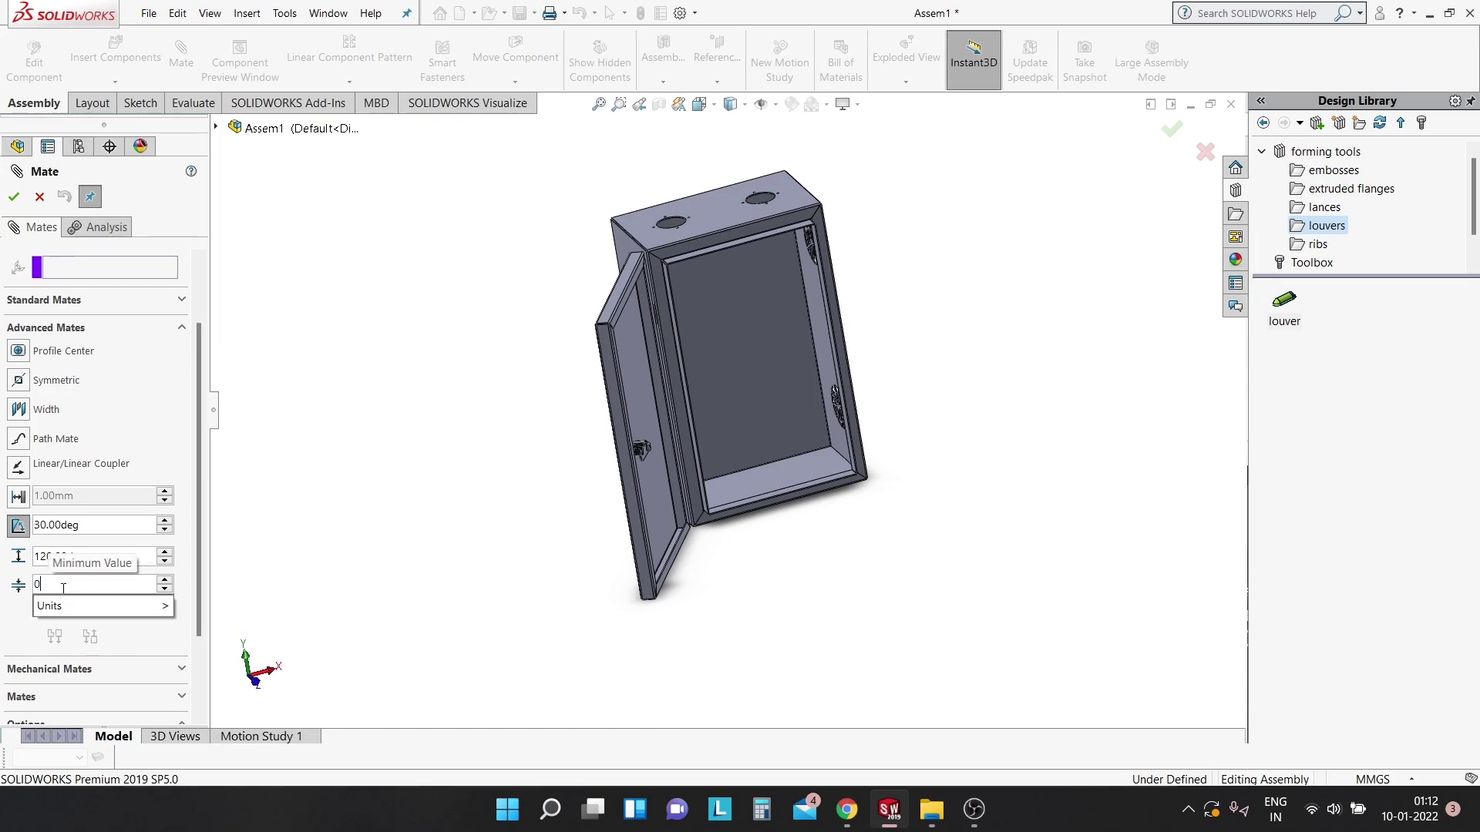
key(Return)
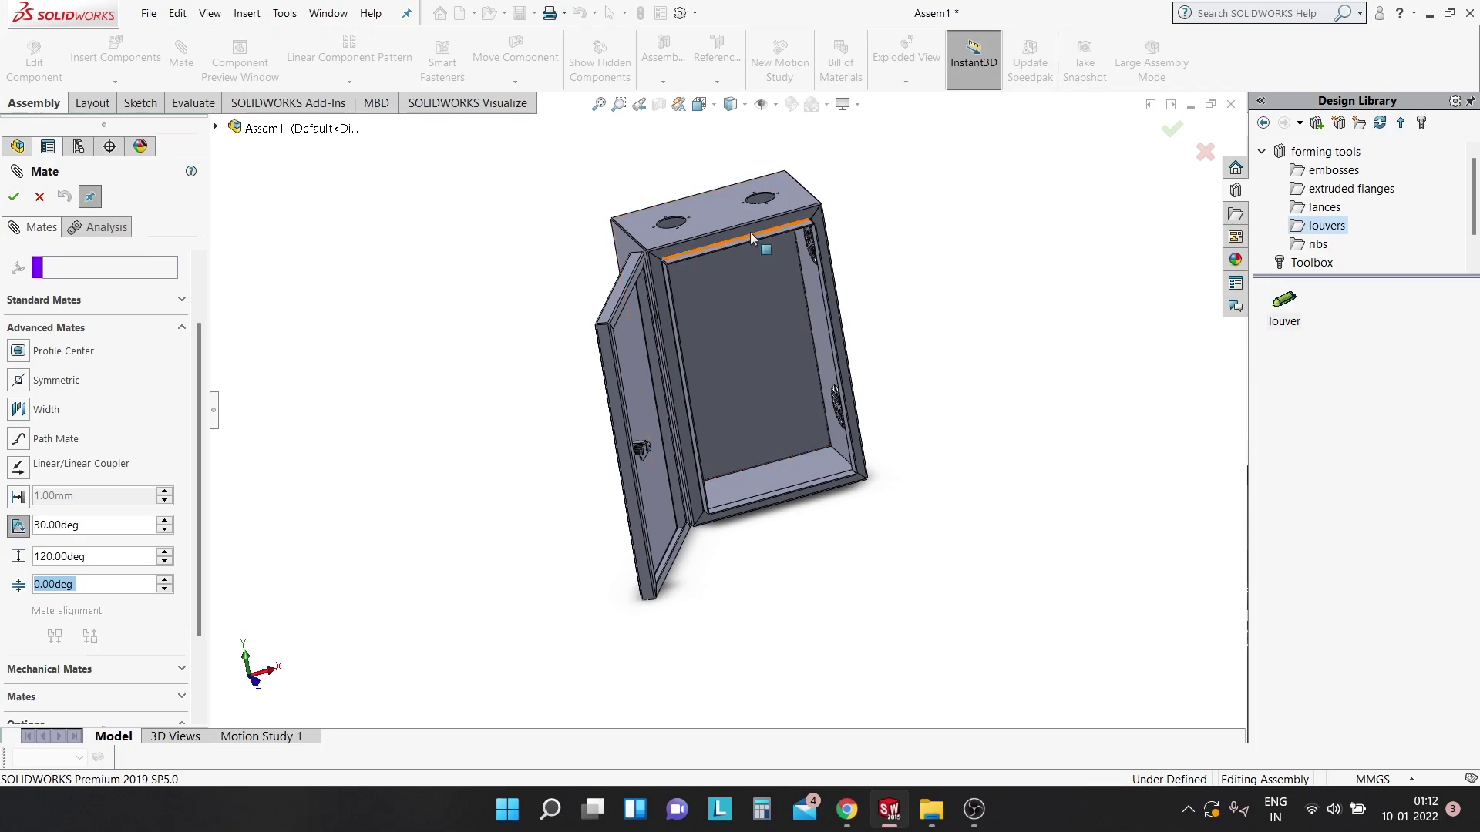
Pick the door's top edge as a reference for the limit angle mate.
middle_drag(751, 233, 517, 352)
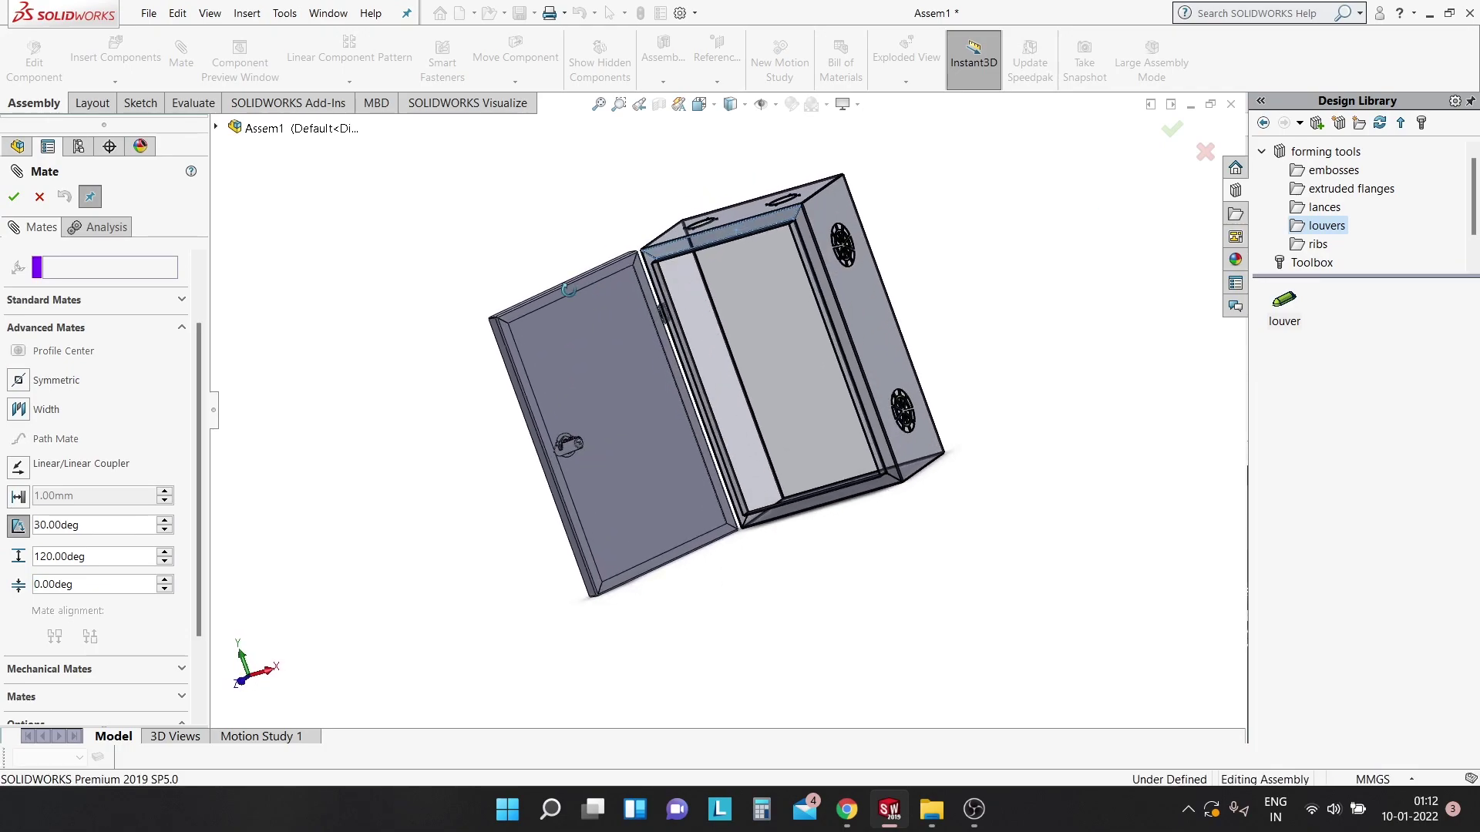
scroll(517, 351, down, 3)
click(518, 351)
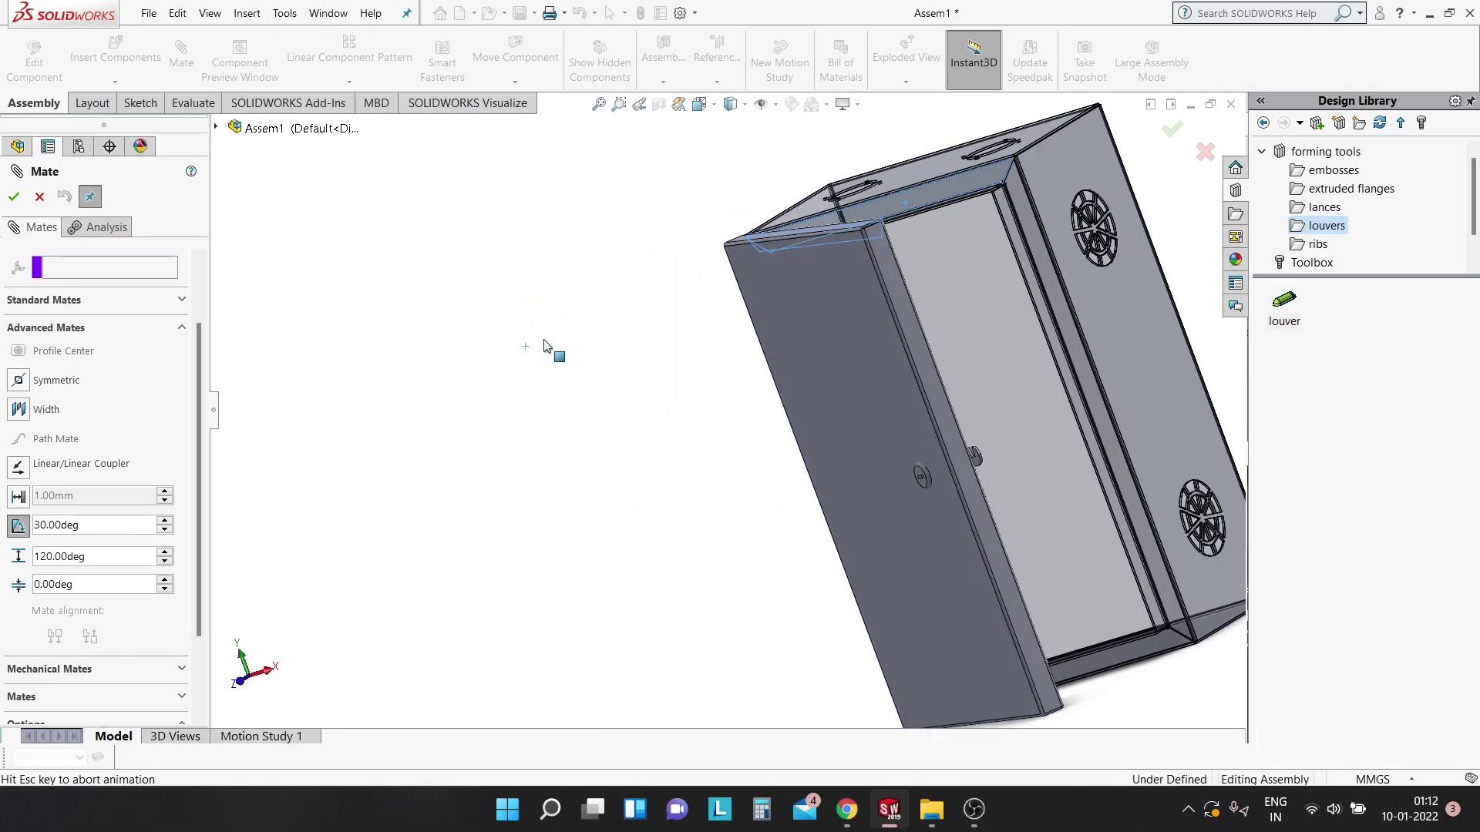
scroll(548, 383, up, 5)
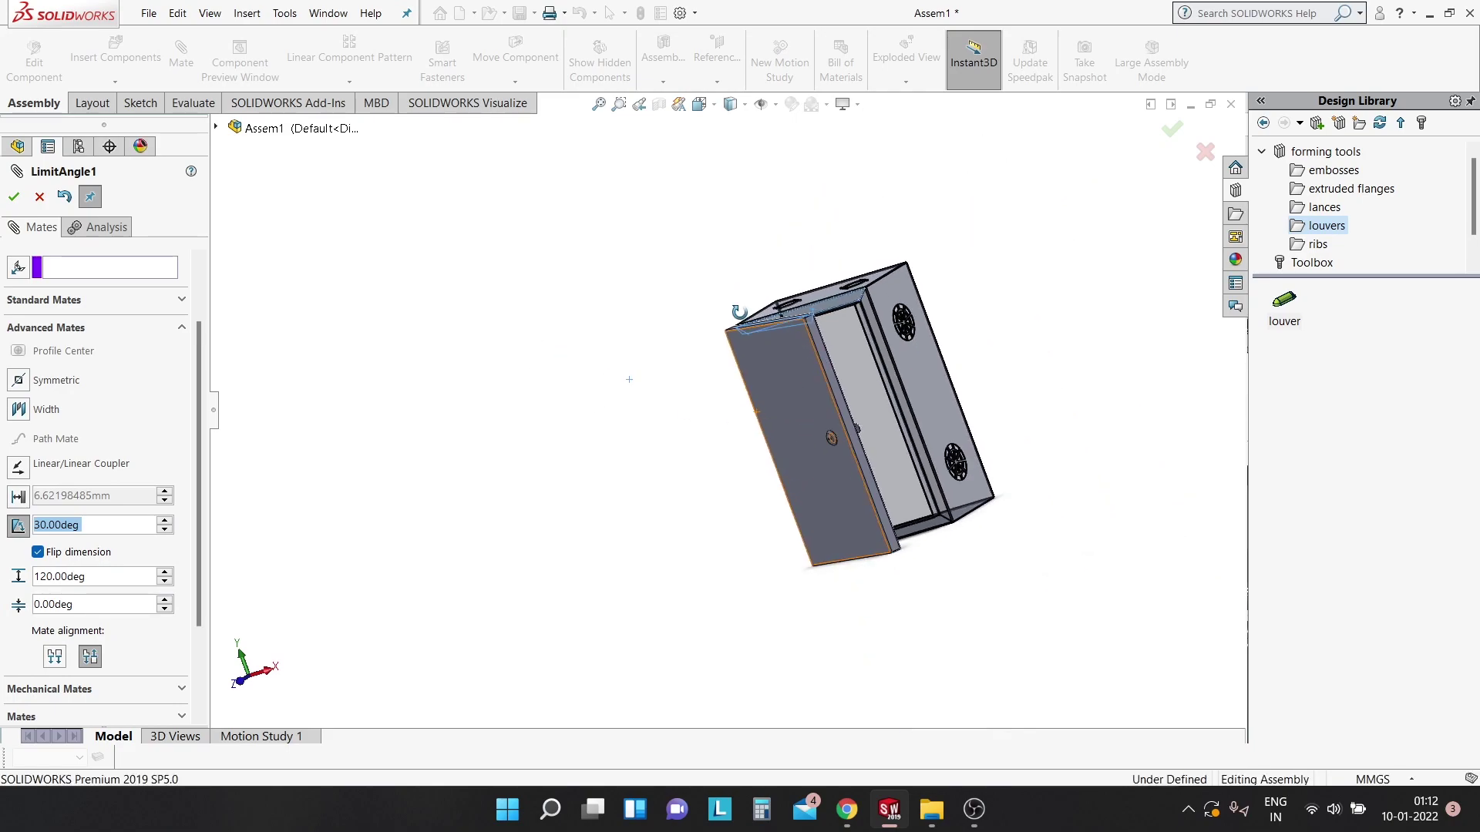
Apply LimitAngle1, then swing the door shut and open again to test its range.
mouse_move(548, 383)
middle_down()
mouse_move(746, 429)
mouse_move(694, 432)
middle_up()
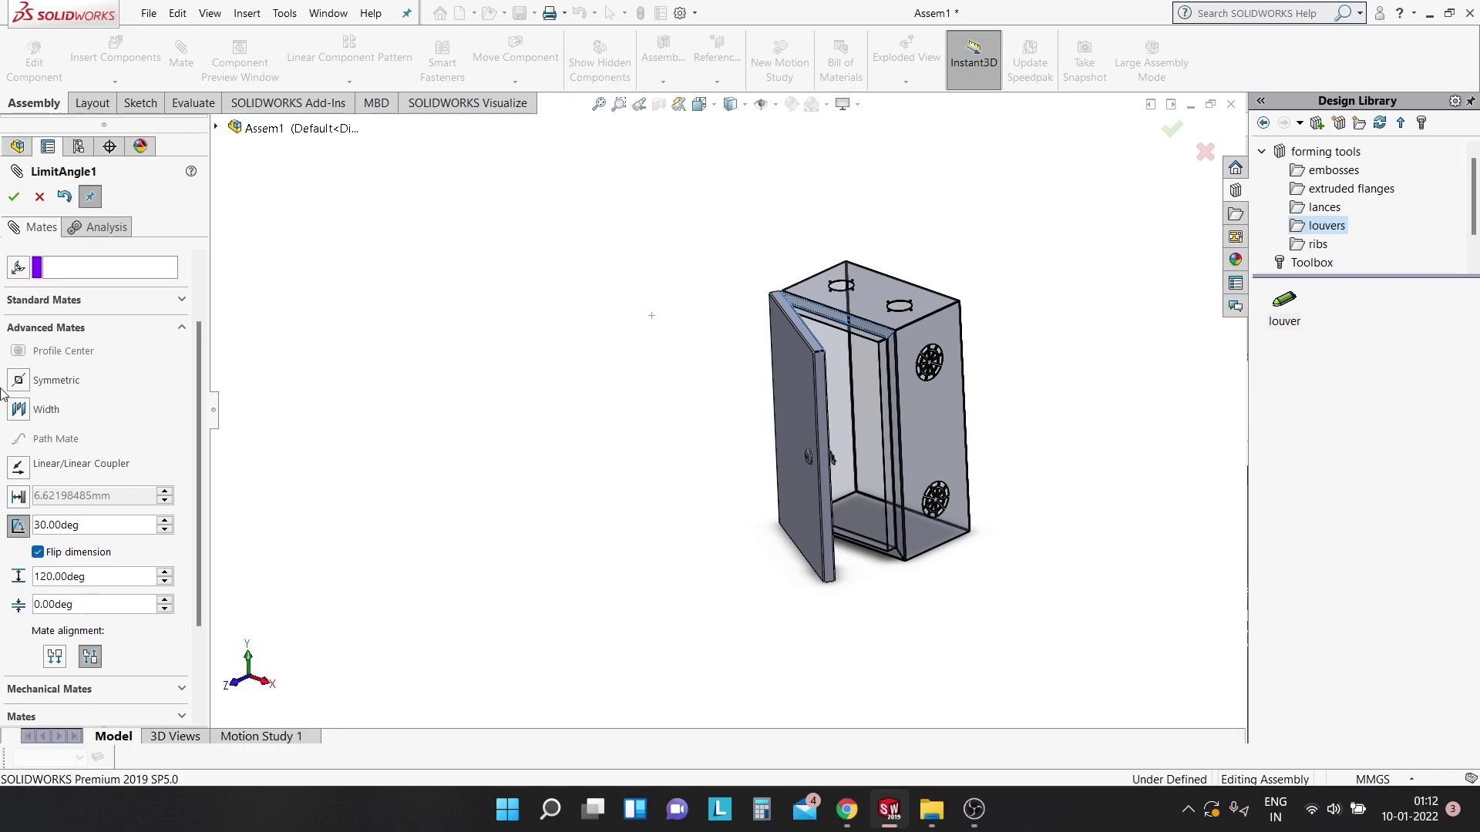
click(16, 197)
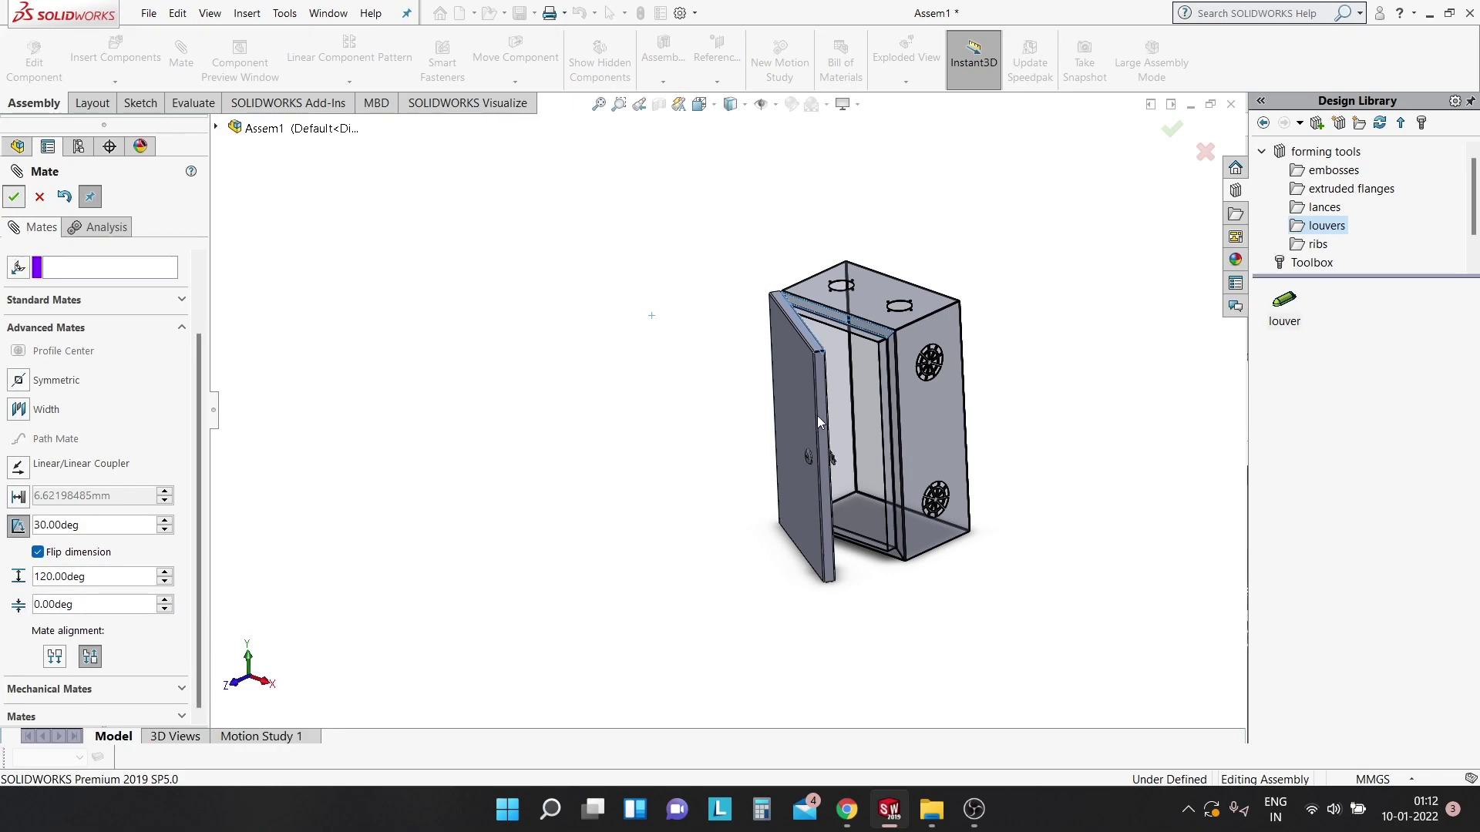
mouse_move(817, 420)
mouse_down()
mouse_move(921, 537)
mouse_move(904, 515)
mouse_up()
scroll(904, 515, down, 3)
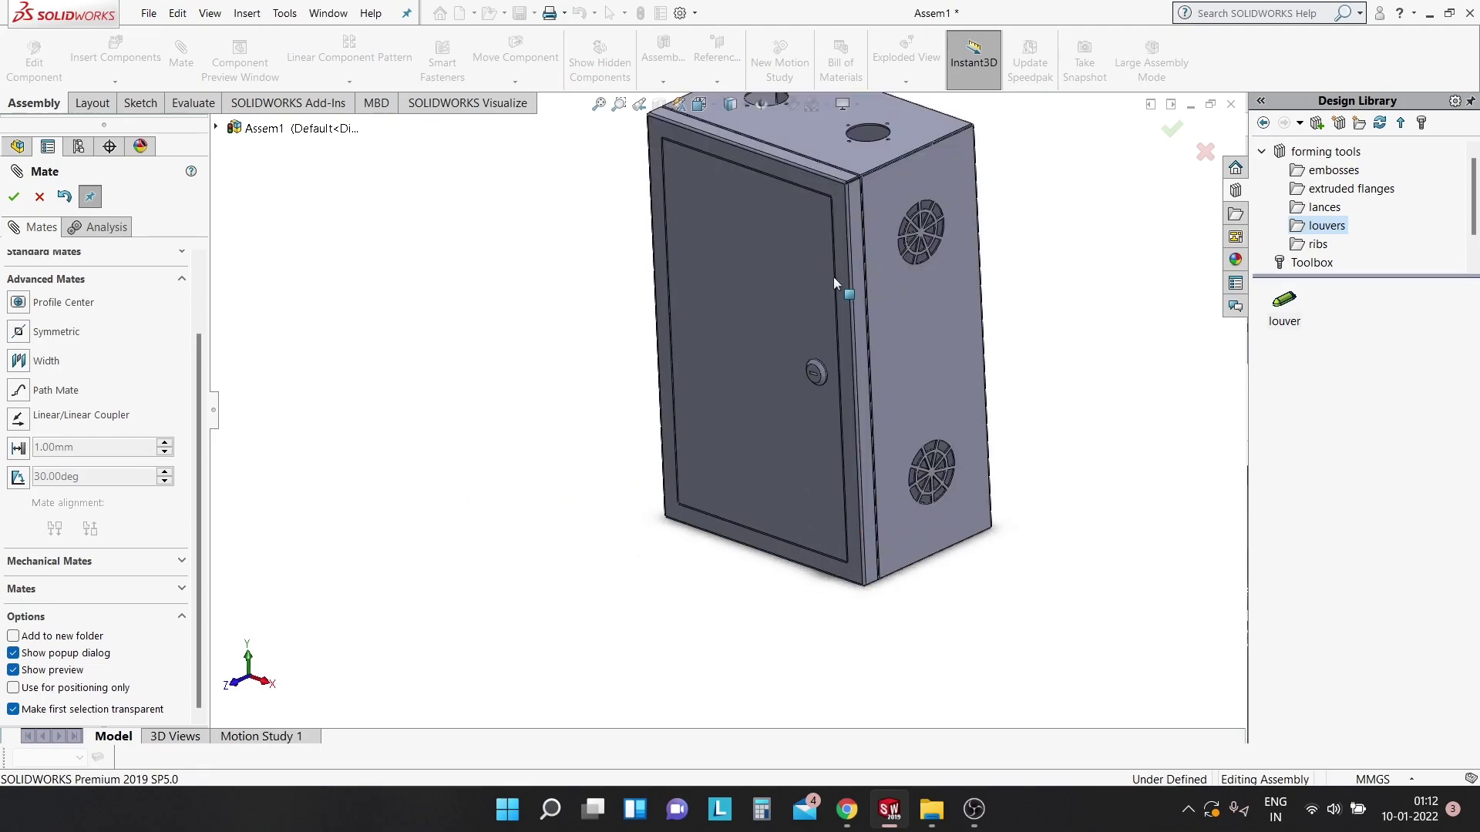
middle_drag(834, 278, 851, 267)
scroll(851, 267, down, 5)
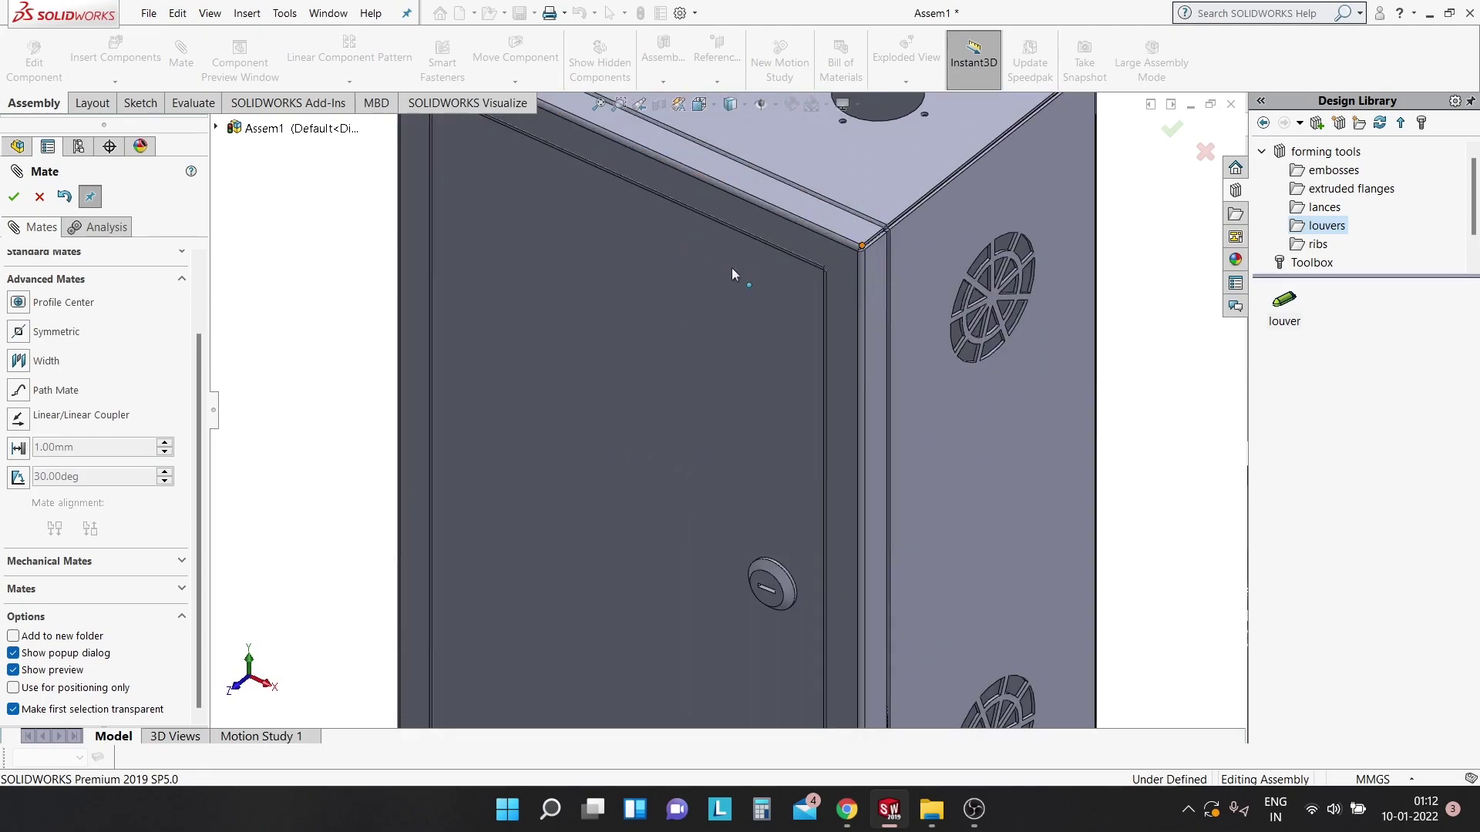
drag(733, 267, 869, 308)
scroll(617, 327, up, 5)
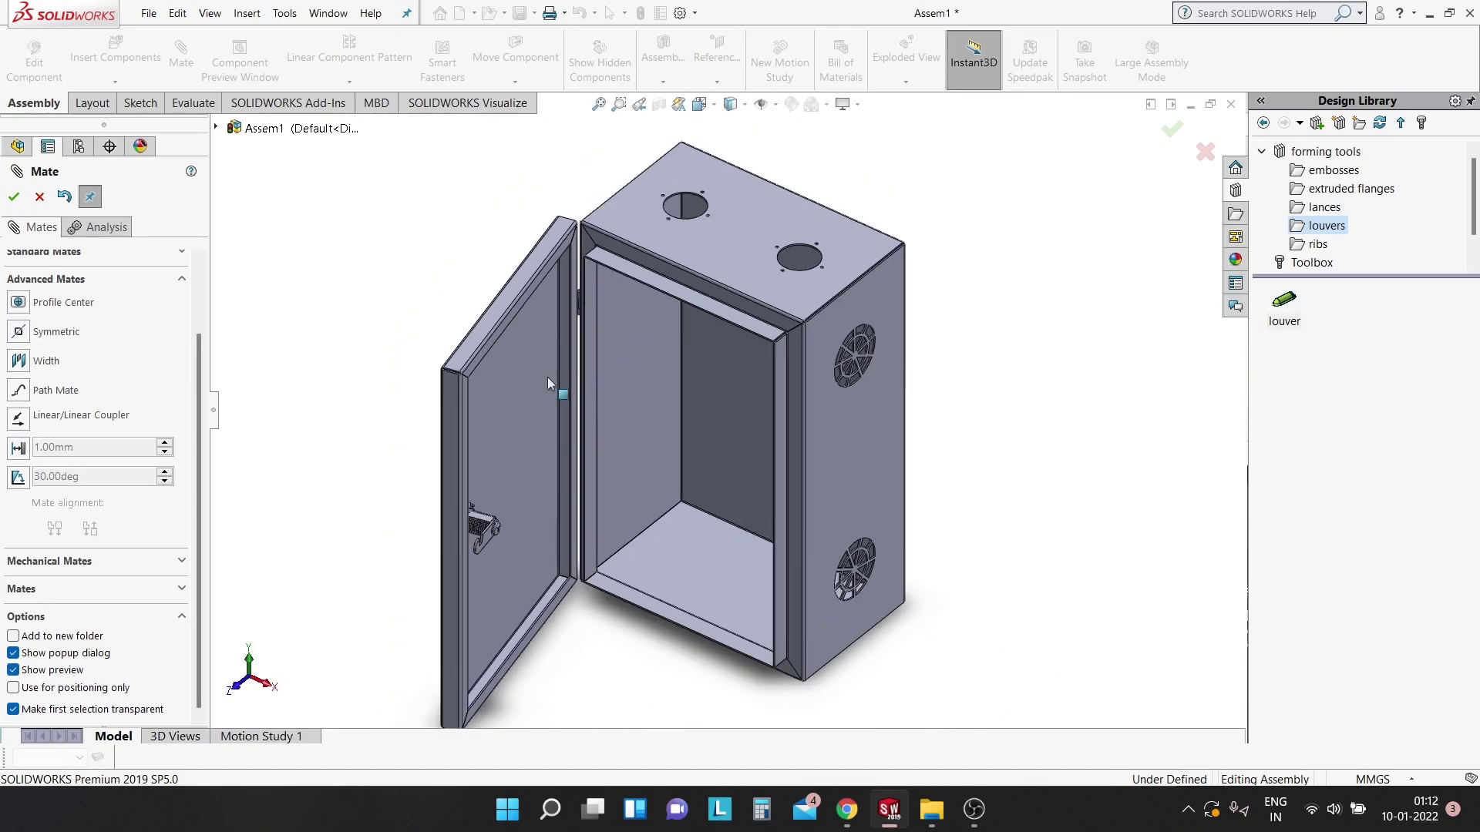